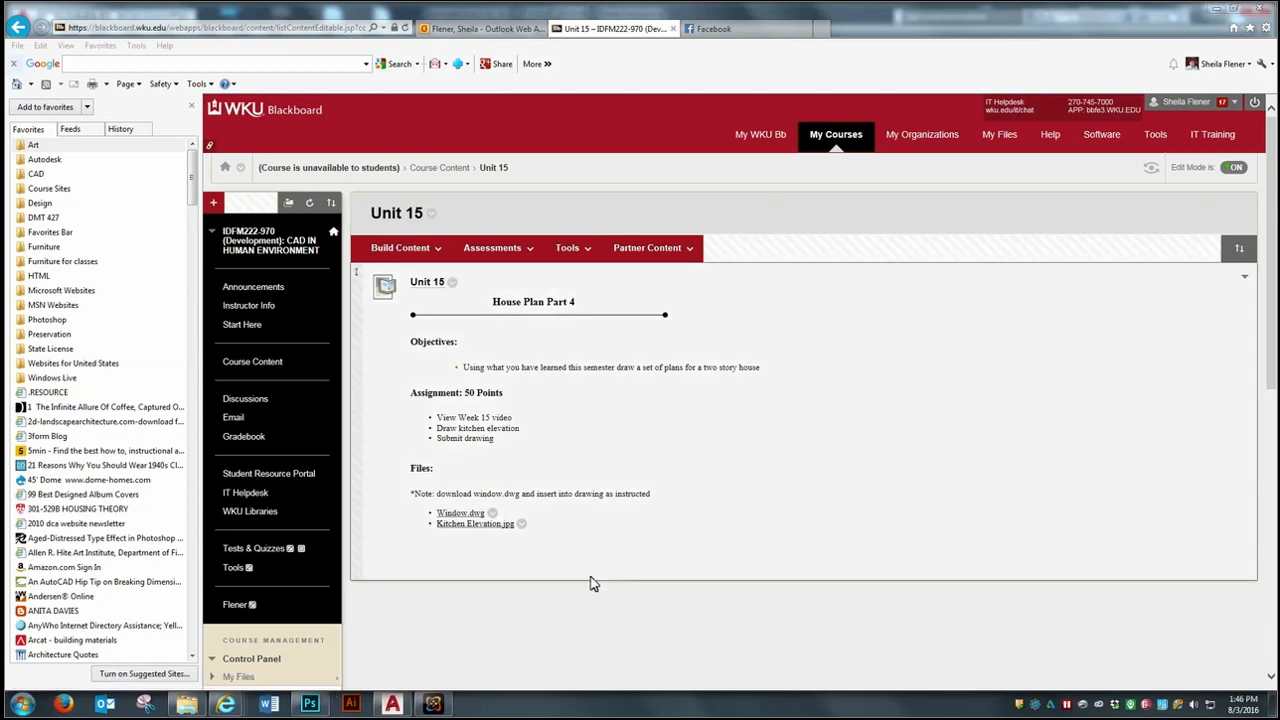
- Switch from the browser to the house drawing in AutoCAD and show its model space
click(1213, 9)
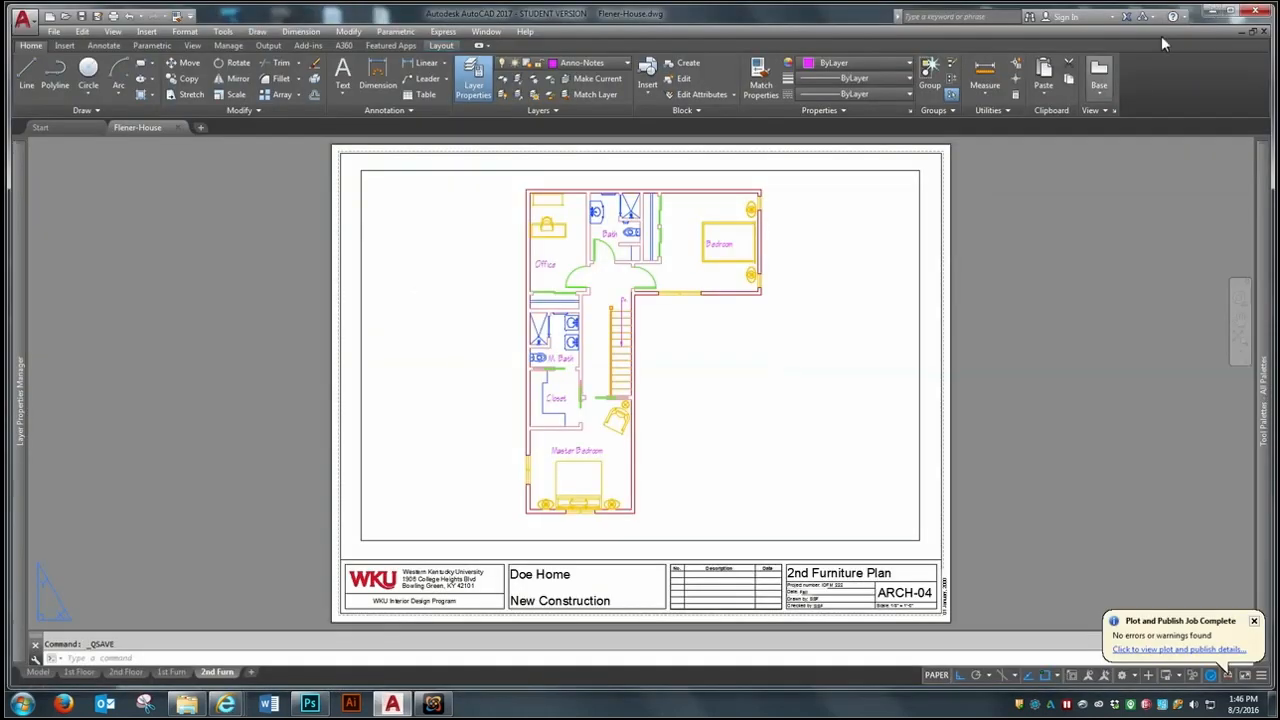
click(37, 672)
scroll(465, 340, down, 4)
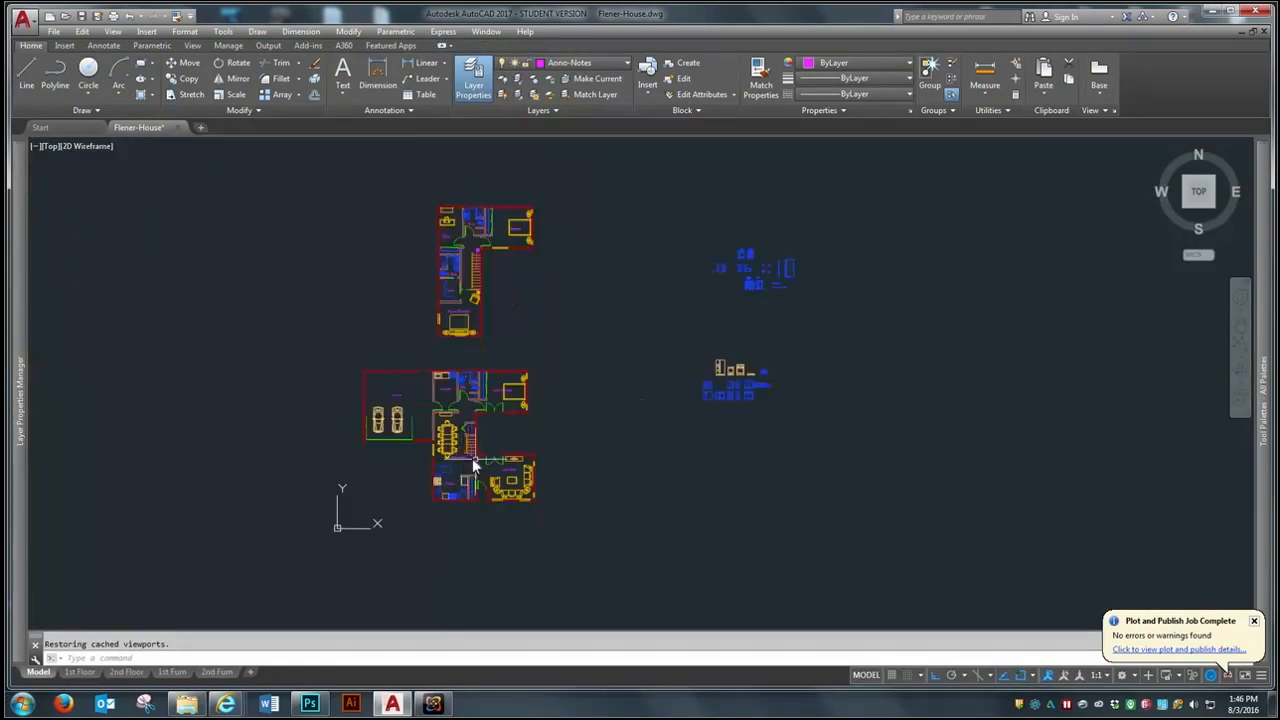
- Examine the first-floor plan, focusing on the kitchen layout and its sink wall
scroll(581, 418, up, 2)
scroll(643, 480, up, 2)
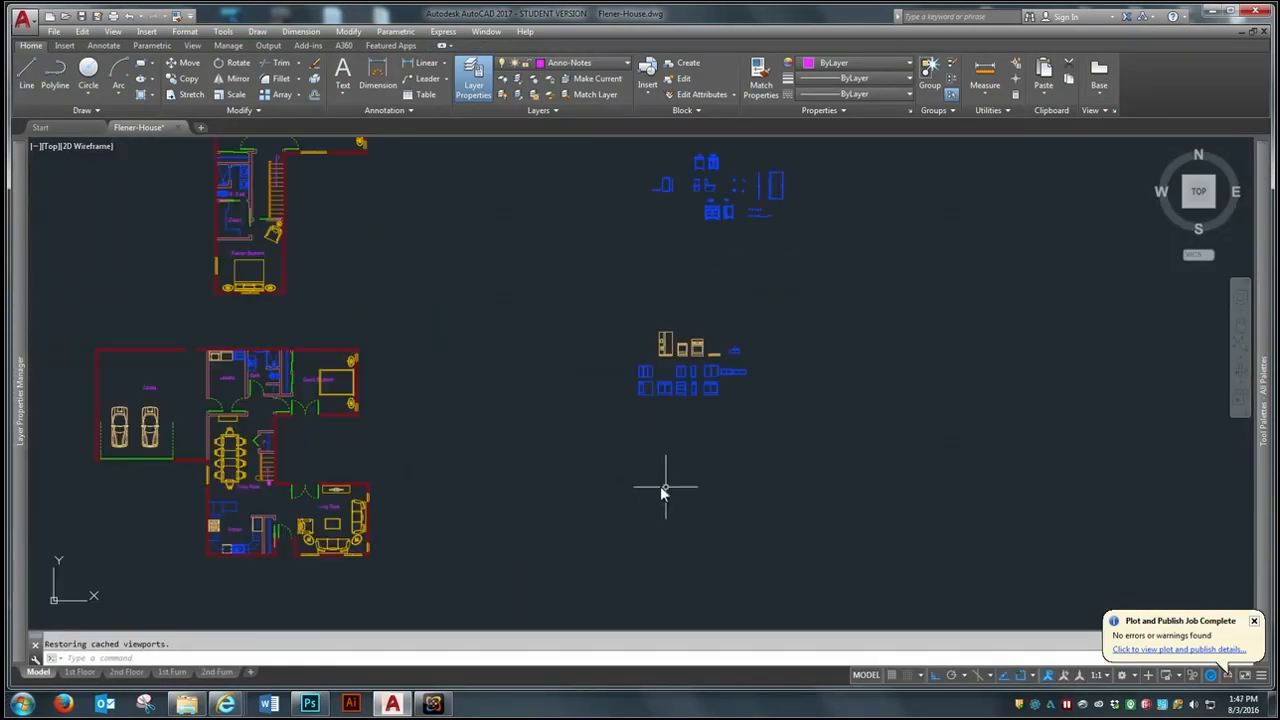
scroll(430, 478, down, 2)
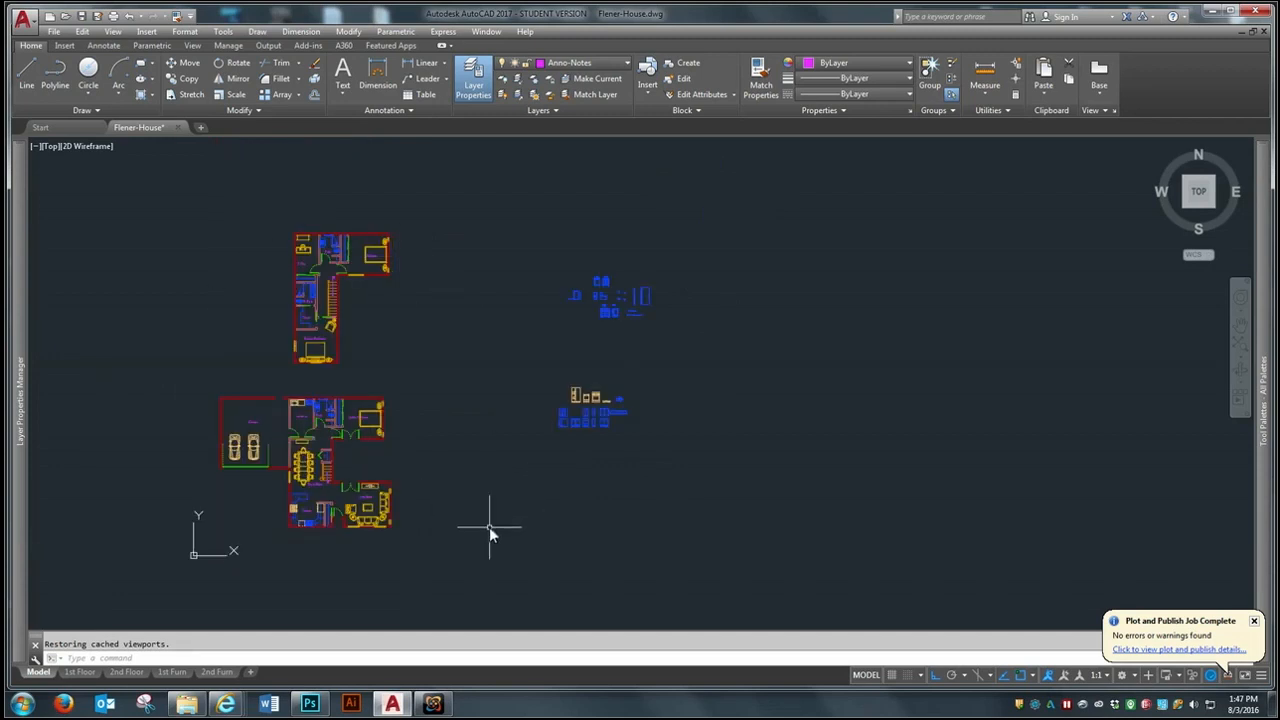
scroll(260, 495, up, 5)
scroll(372, 479, up, 2)
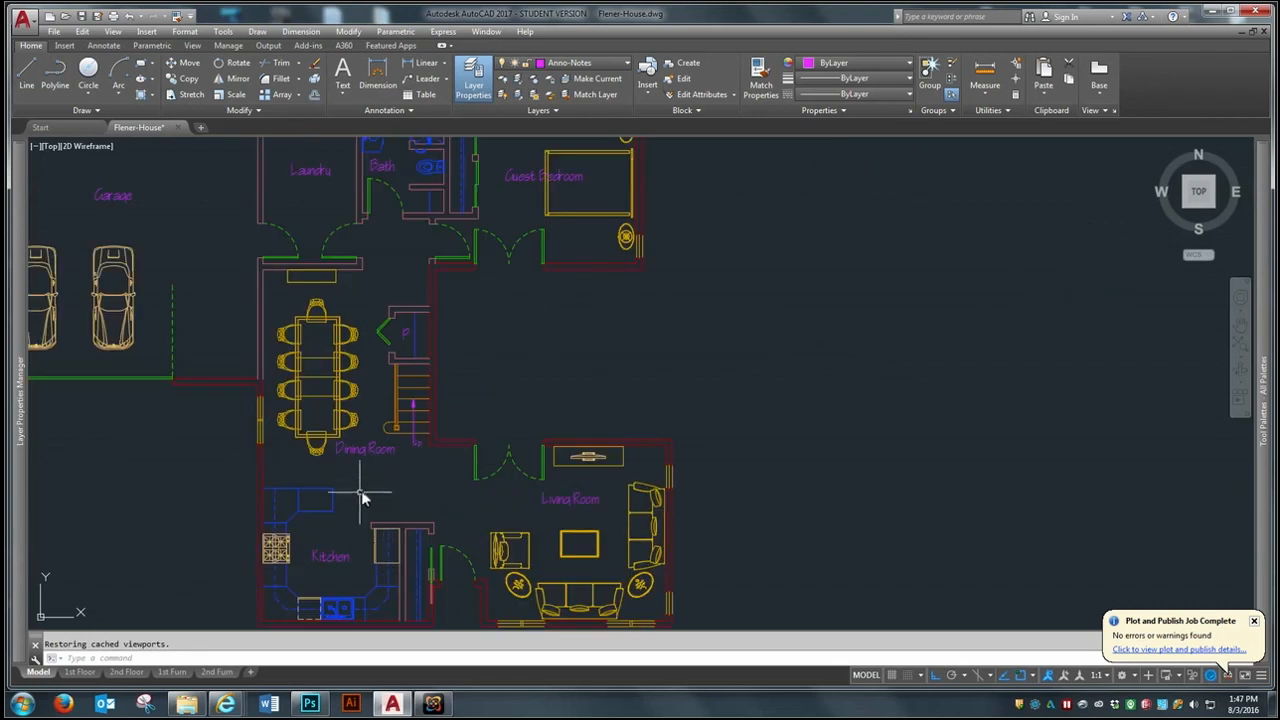
scroll(330, 540, down, 3)
scroll(343, 541, up, 4)
scroll(343, 541, up, 2)
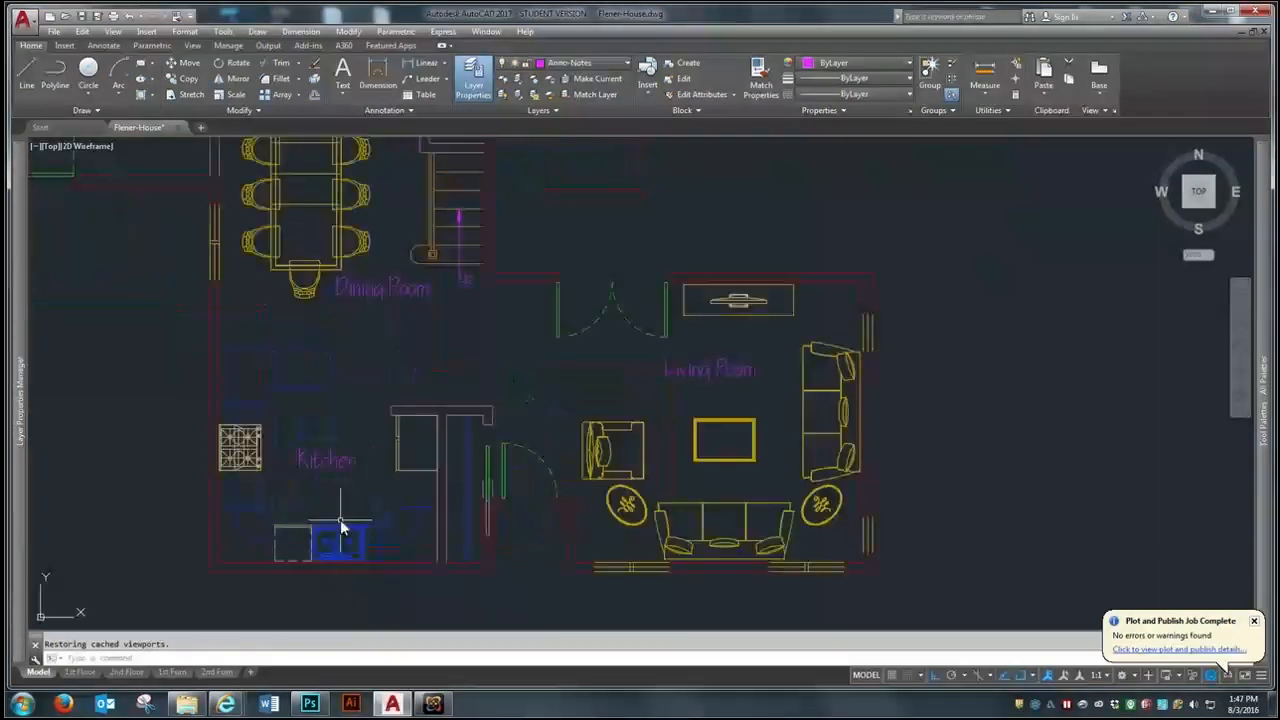
scroll(300, 528, down, 6)
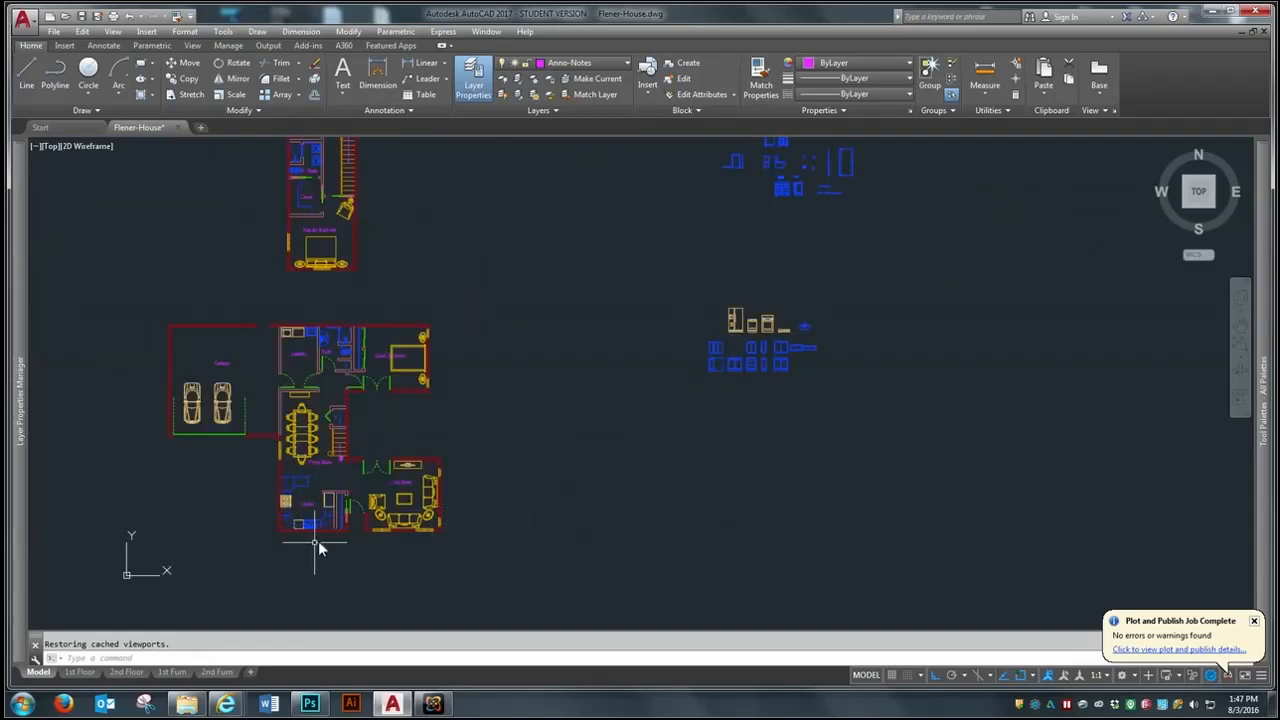
- Copy the first-floor kitchen area to the empty space beneath the cabinet and appliance elevation blocks
text(co)
key(Return)
click(232, 556)
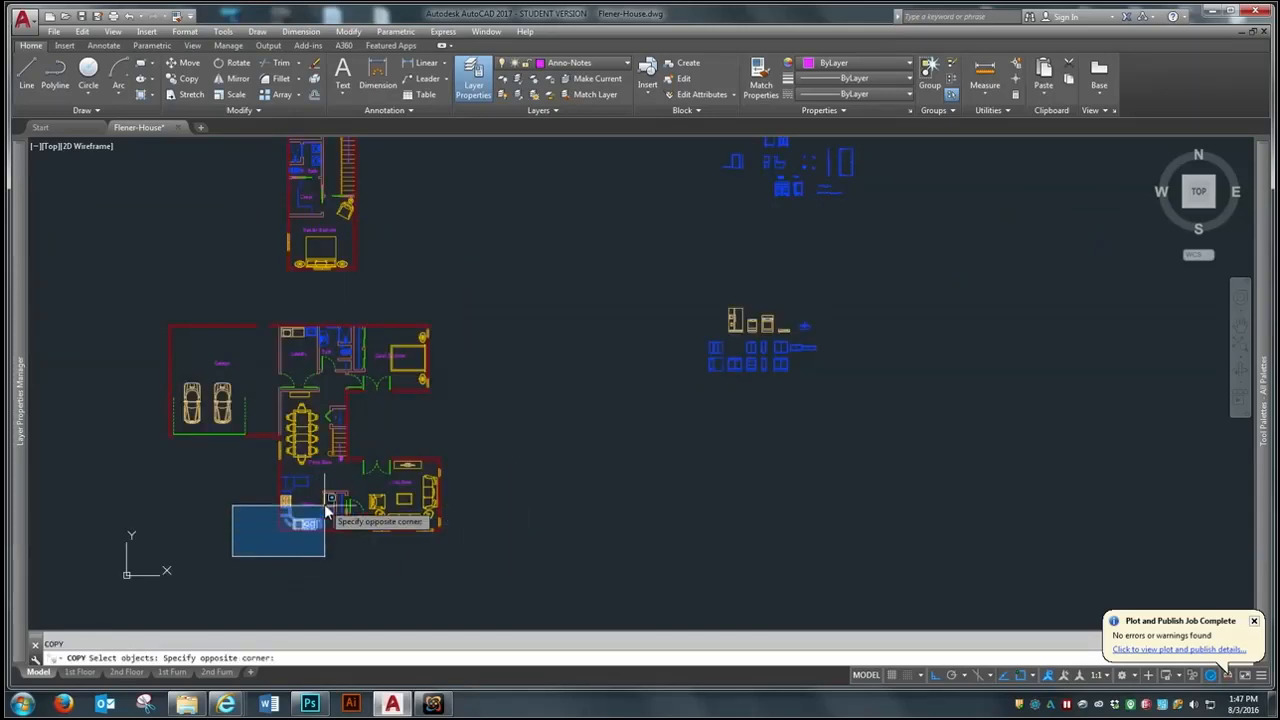
click(362, 443)
key(Return)
click(304, 497)
click(771, 500)
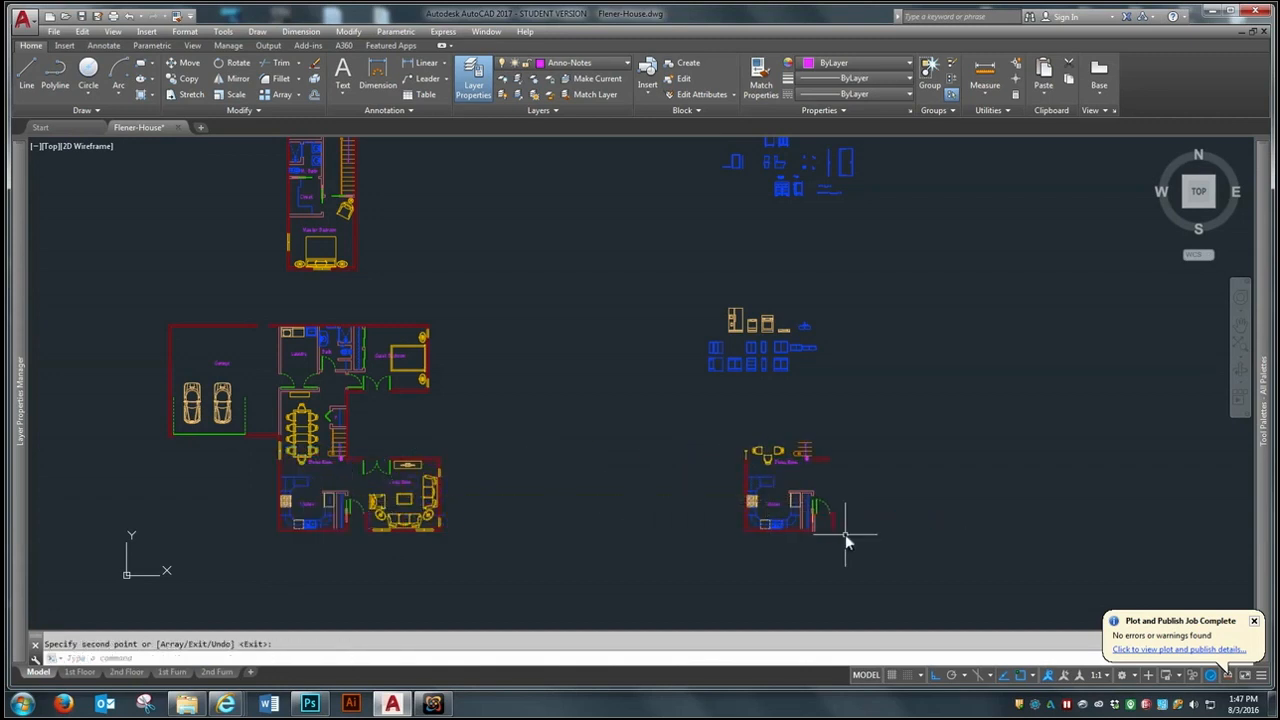
- Erase the dining chairs, stair pieces and Dining Room label above the copied kitchen
scroll(840, 530, up, 6)
key(Escape)
text(e)
key(Return)
click(827, 177)
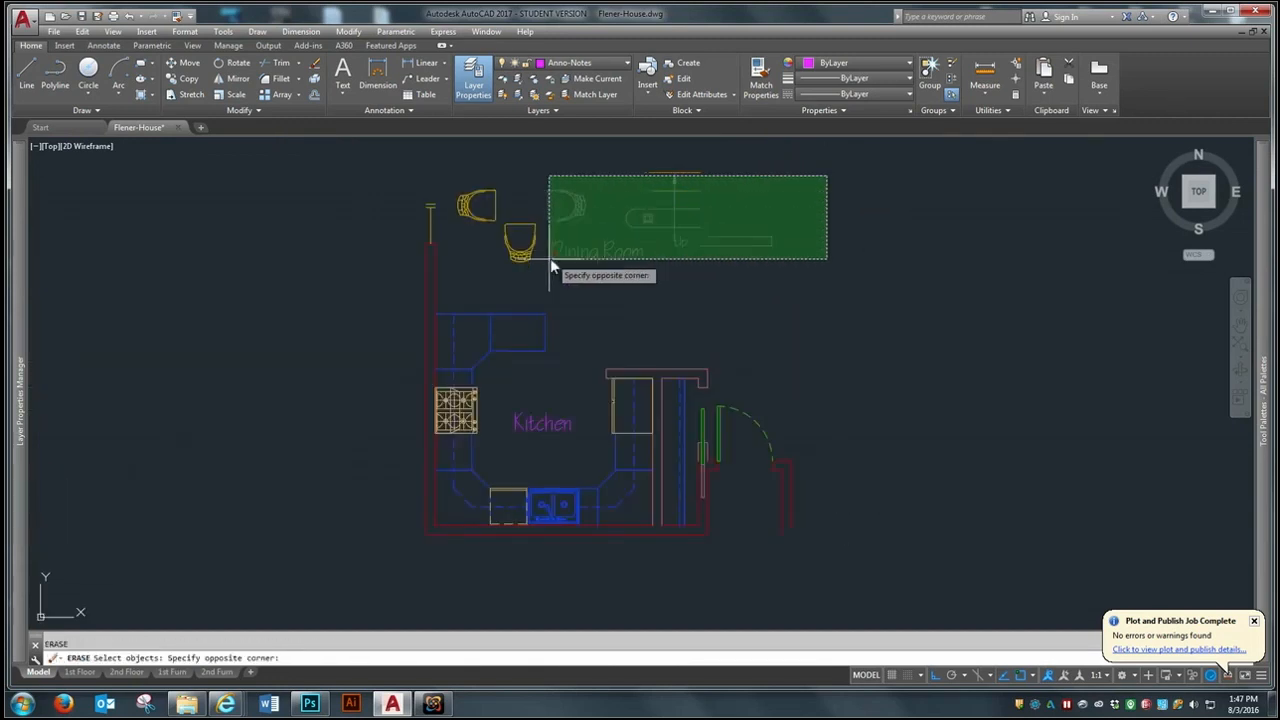
click(487, 275)
key(Return)
- Erase the doors, closet lines and entry wall pieces east of the copied kitchen
click(866, 388)
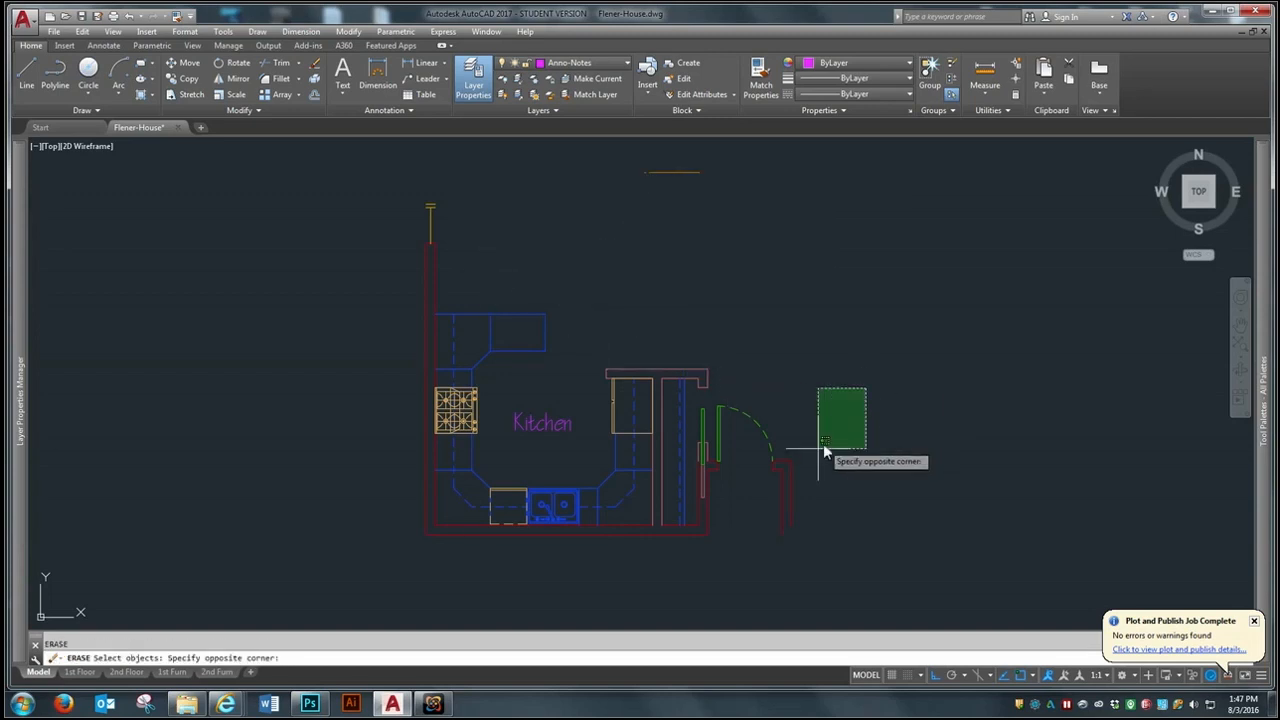
click(683, 503)
key(Return)
key(Return)
- Erase the leftover stair line, the window and the Kitchen label from the copied plan
click(738, 157)
click(537, 200)
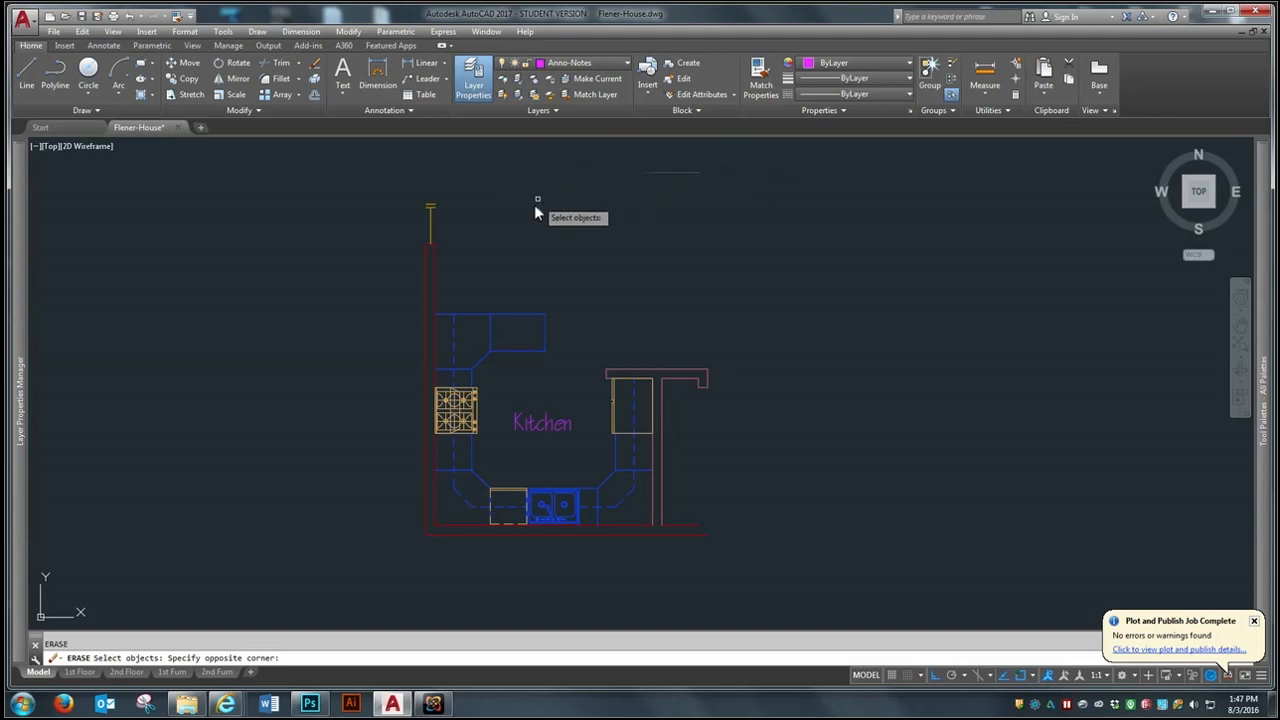
click(418, 248)
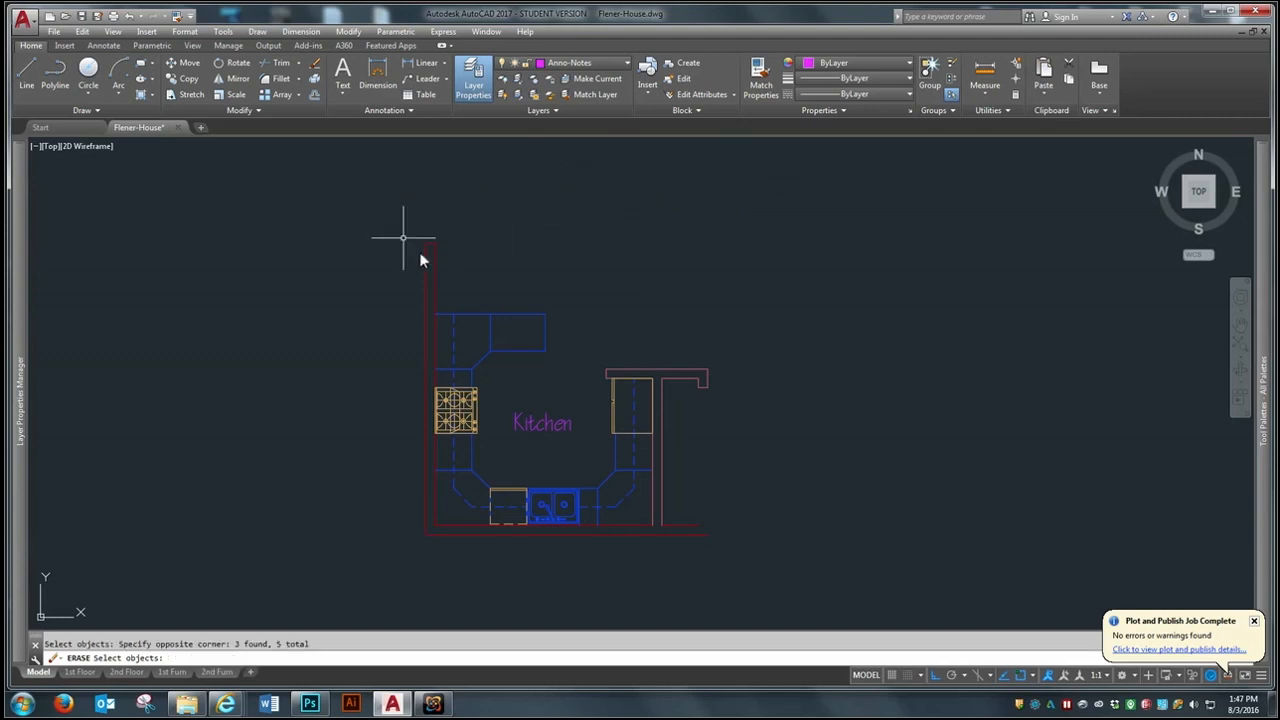
click(556, 427)
key(Return)
- Rotate the copied kitchen plan 180 degrees so the sink wall faces up
scroll(555, 345, down, 2)
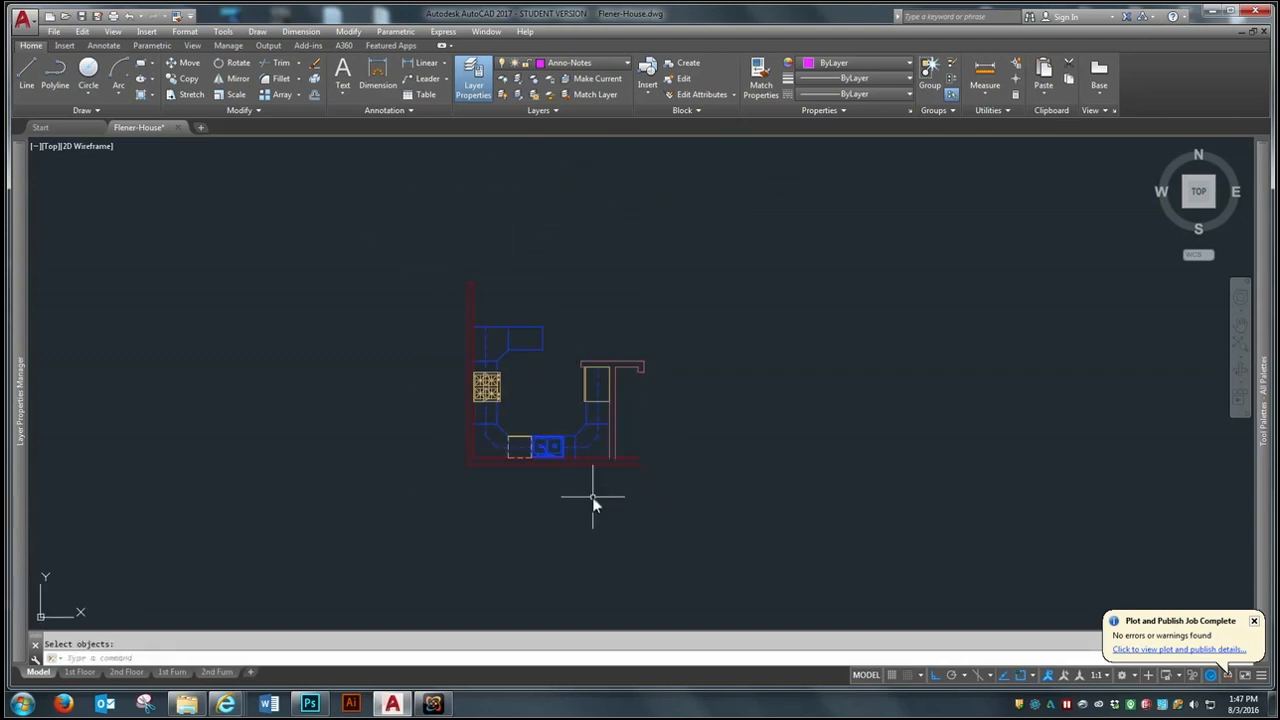
scroll(510, 409, down, 3)
scroll(514, 480, up, 3)
scroll(503, 431, down, 3)
text(ro)
key(Return)
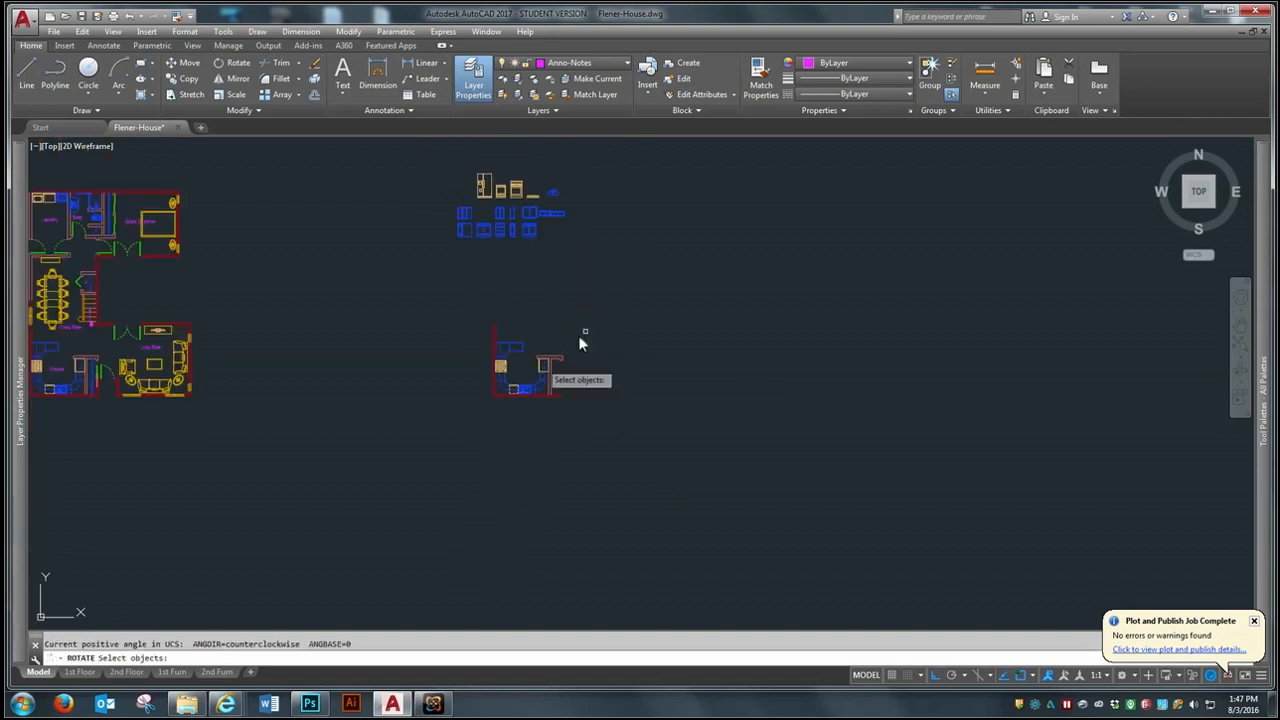
click(649, 296)
click(578, 347)
key(Return)
click(563, 412)
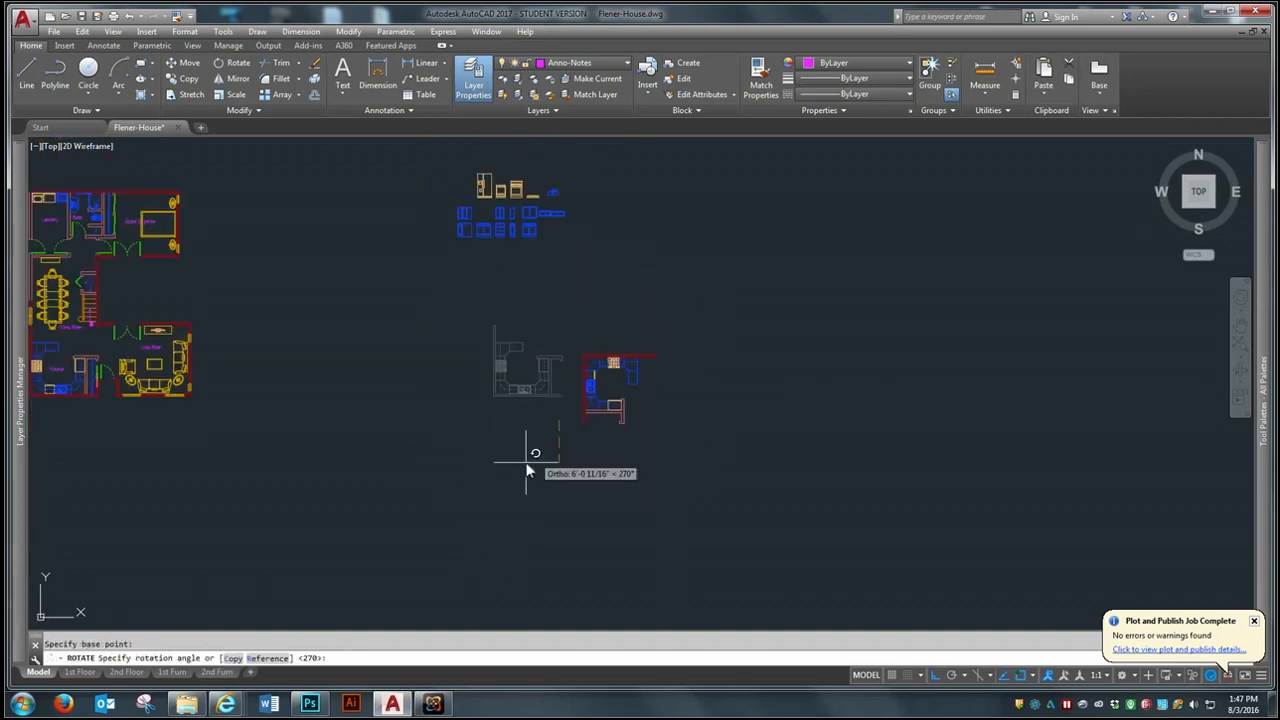
text(m)
key(Return)
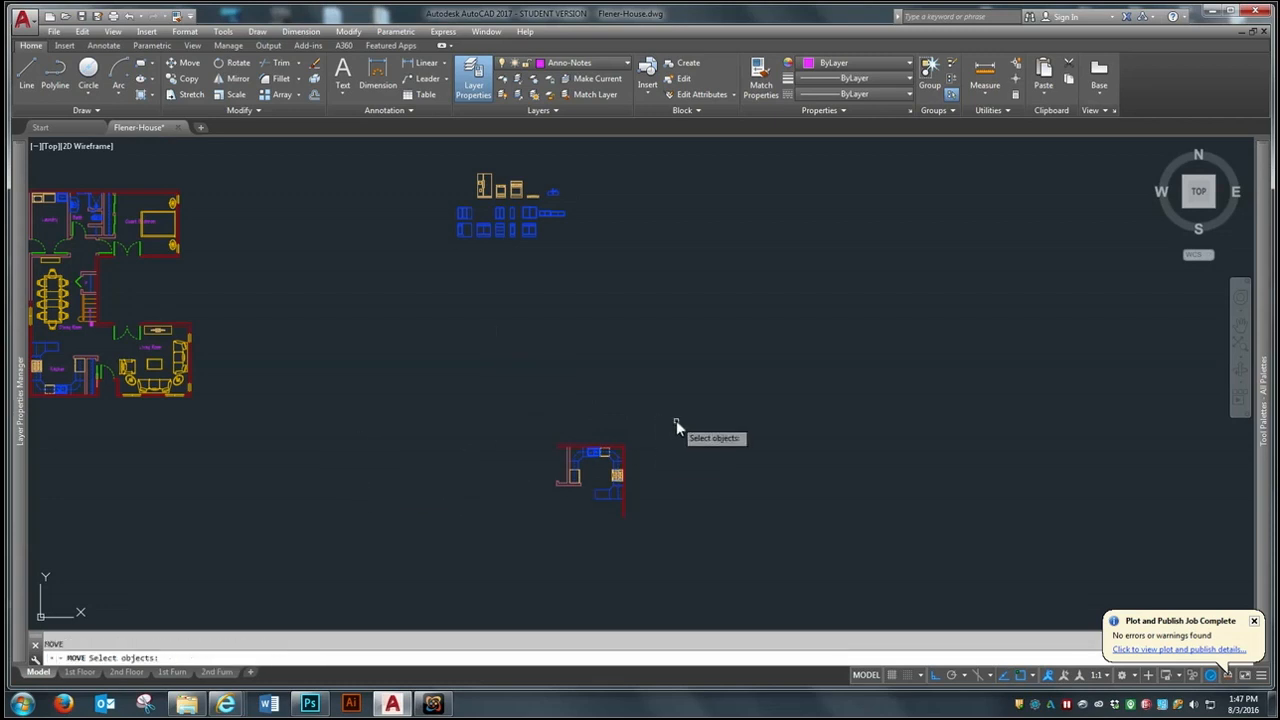
click(472, 551)
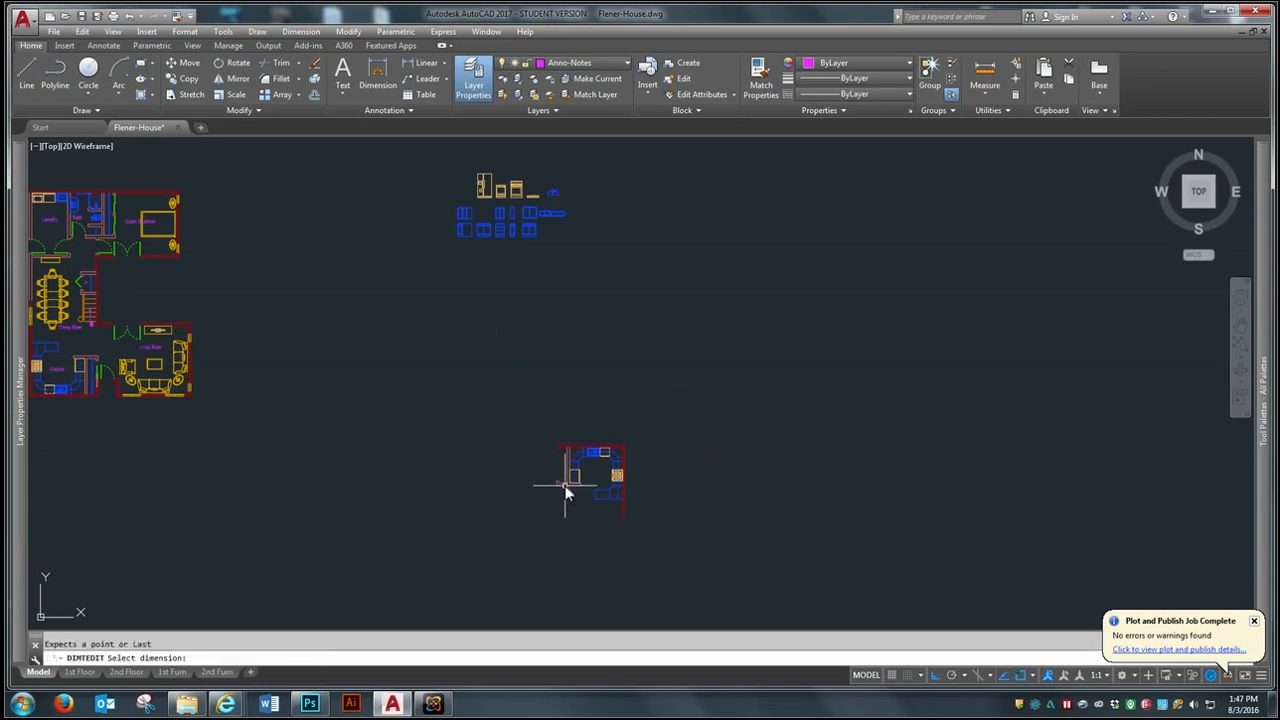
key(Escape)
- Move the rotated kitchen plan straight up, closer to the cabinet and appliance elevation blocks
text(m)
key(Return)
click(694, 398)
click(495, 549)
key(Return)
click(648, 498)
- Draw a vertical line upward from the kitchen's inner wall corner beside the refrigerator wall
scroll(598, 318, up, 4)
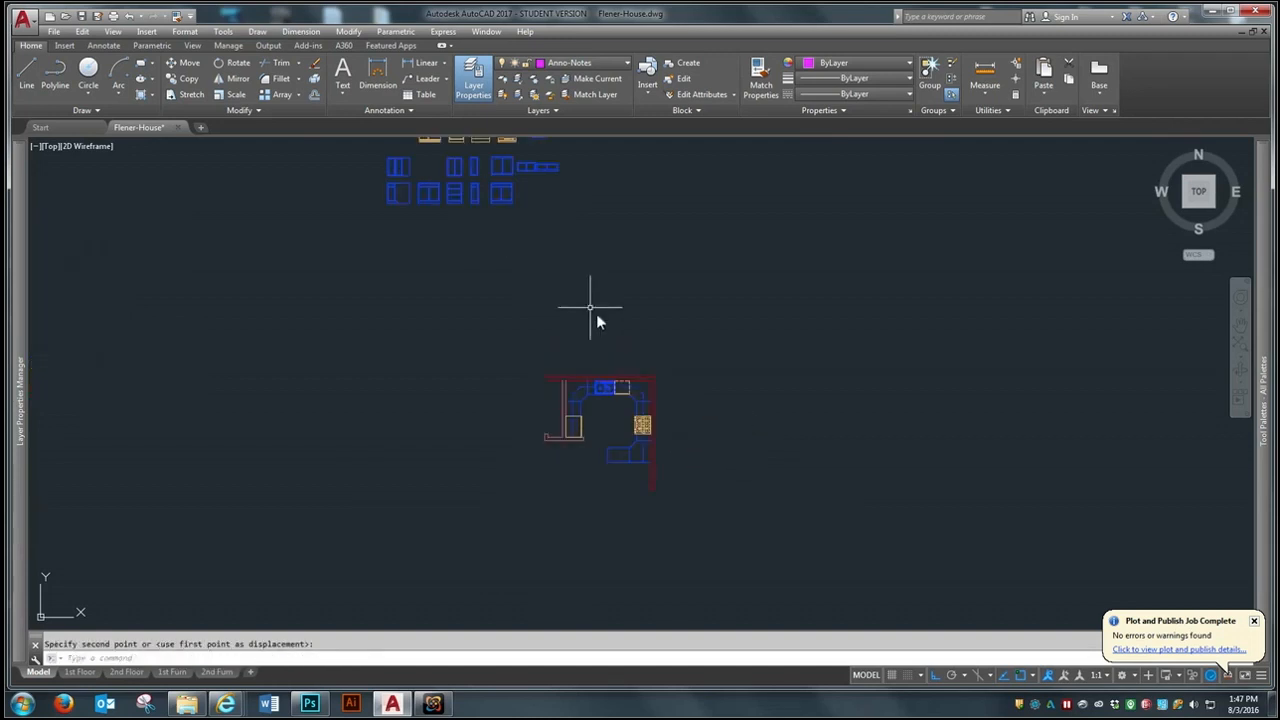
text(l)
key(Return)
click(548, 418)
click(582, 219)
key(Return)
- Make A-Wall-Int the current layer and erase the vertical line above the kitchen plan
click(580, 63)
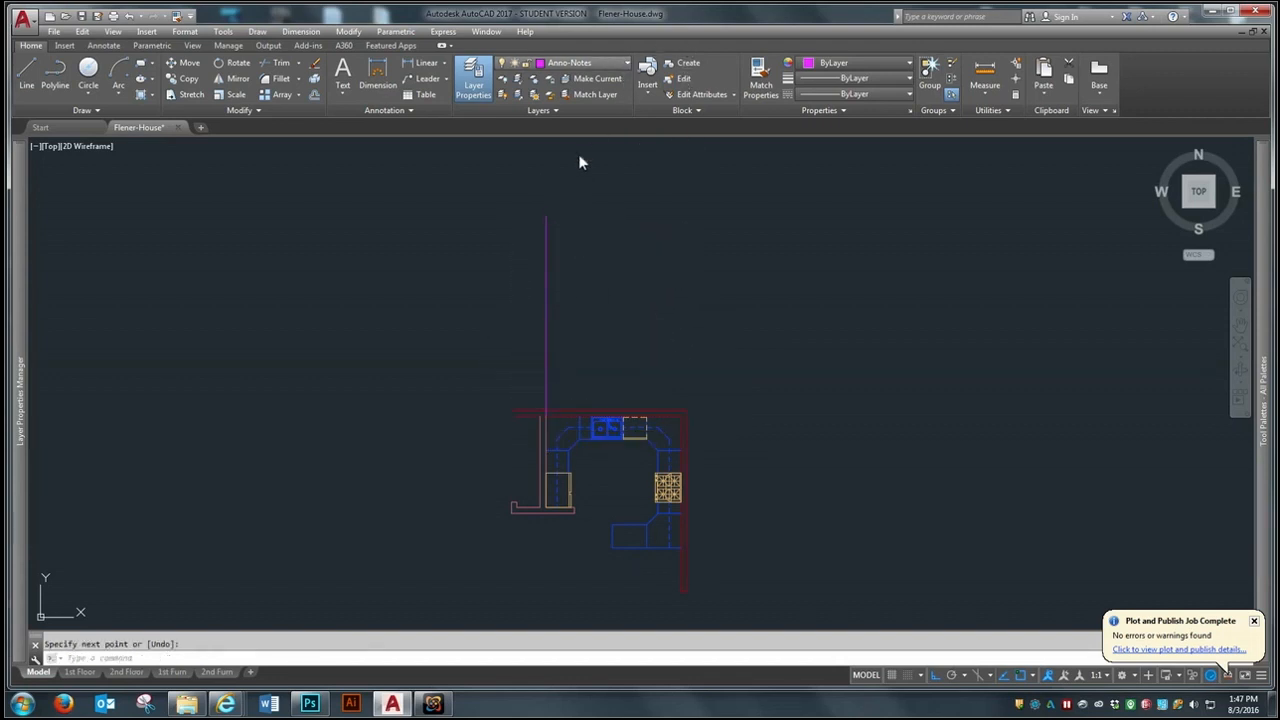
click(577, 161)
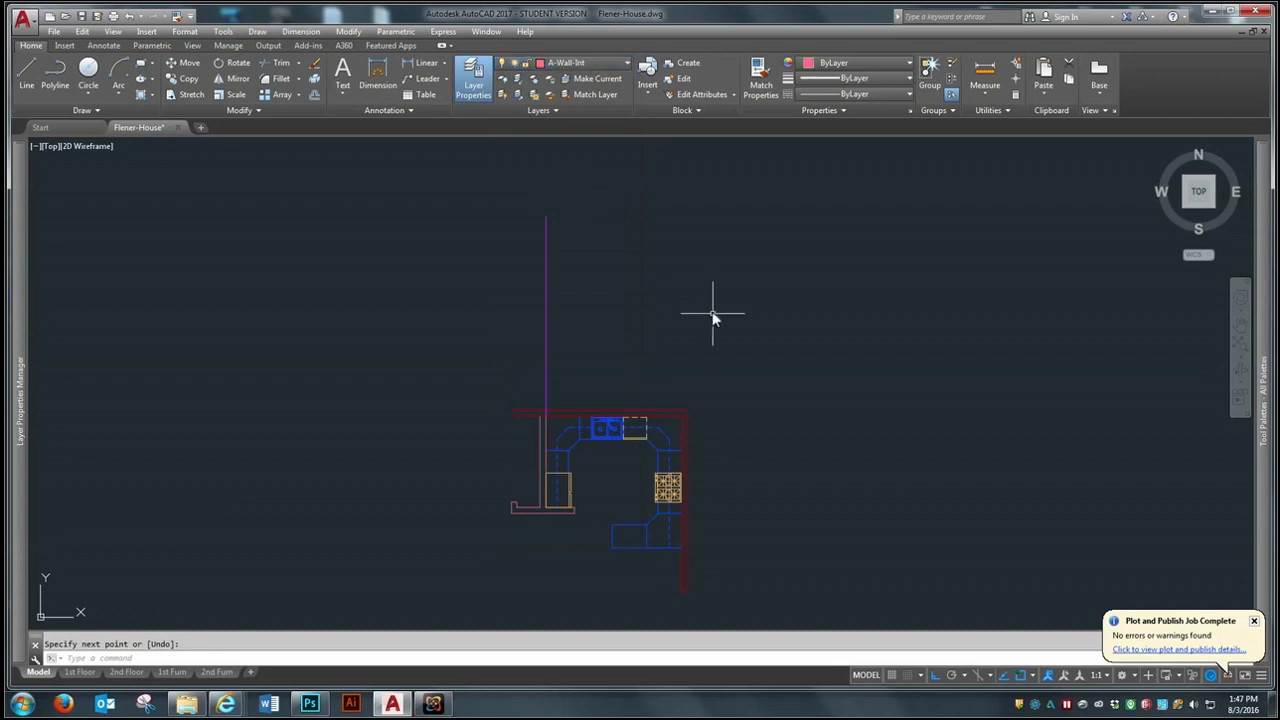
text(e)
key(Return)
click(609, 259)
click(523, 294)
key(Return)
- Draw two vertical projection lines upward from the inner corners at both ends of the sink wall
text(l)
key(Return)
click(544, 412)
click(551, 177)
key(Return)
key(Return)
click(679, 428)
click(720, 200)
- Draw a horizontal floor line across both projection lines and match it to the exterior wall's properties
key(Return)
scroll(660, 436, up, 2)
key(Return)
click(389, 337)
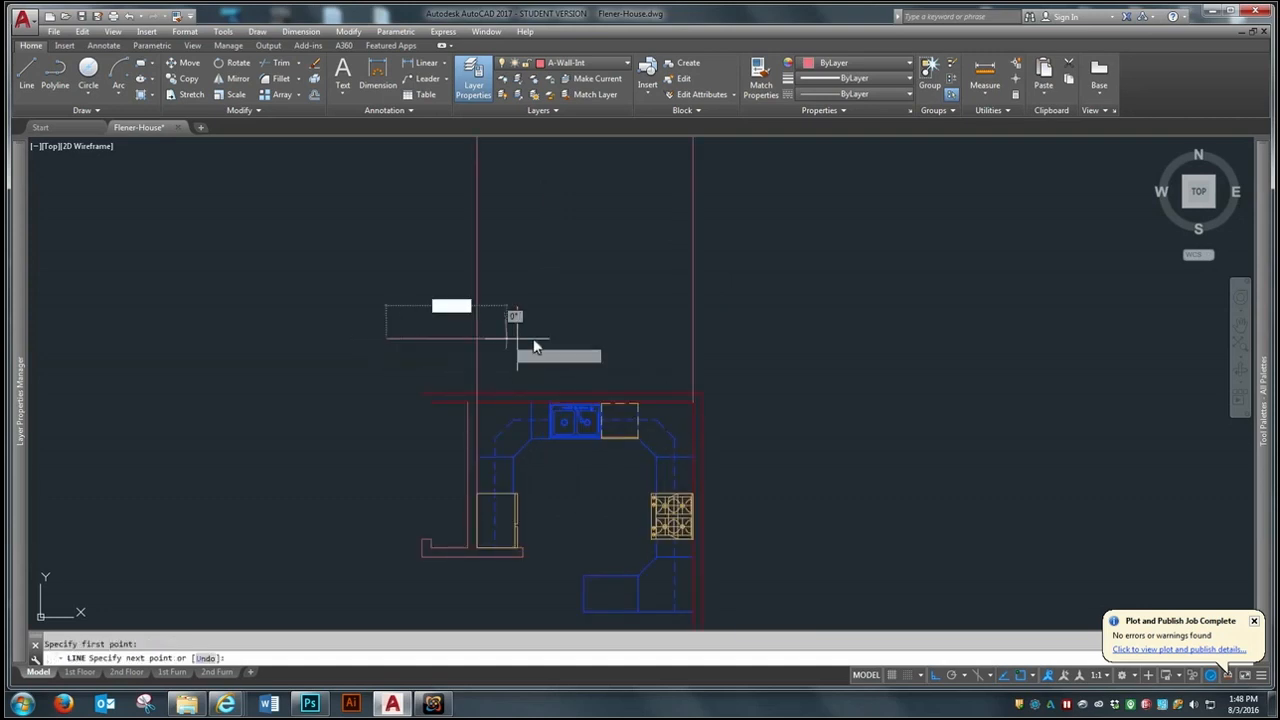
click(799, 337)
click(186, 16)
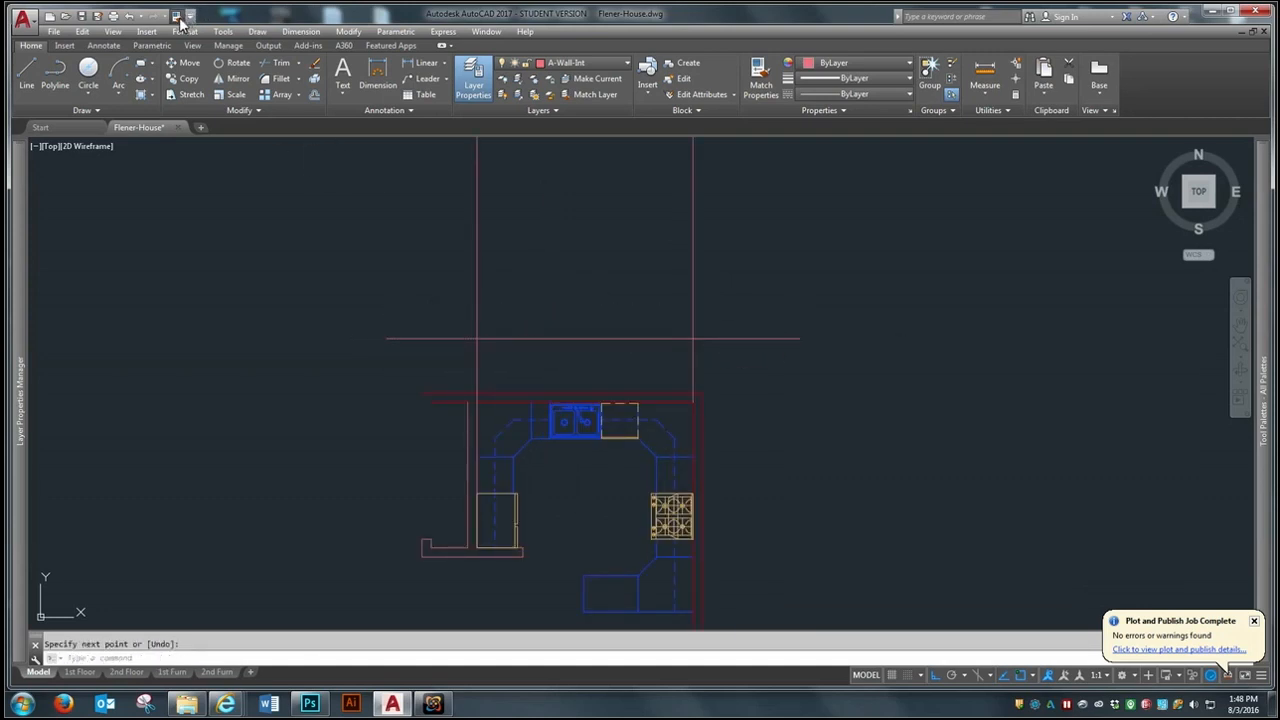
click(514, 392)
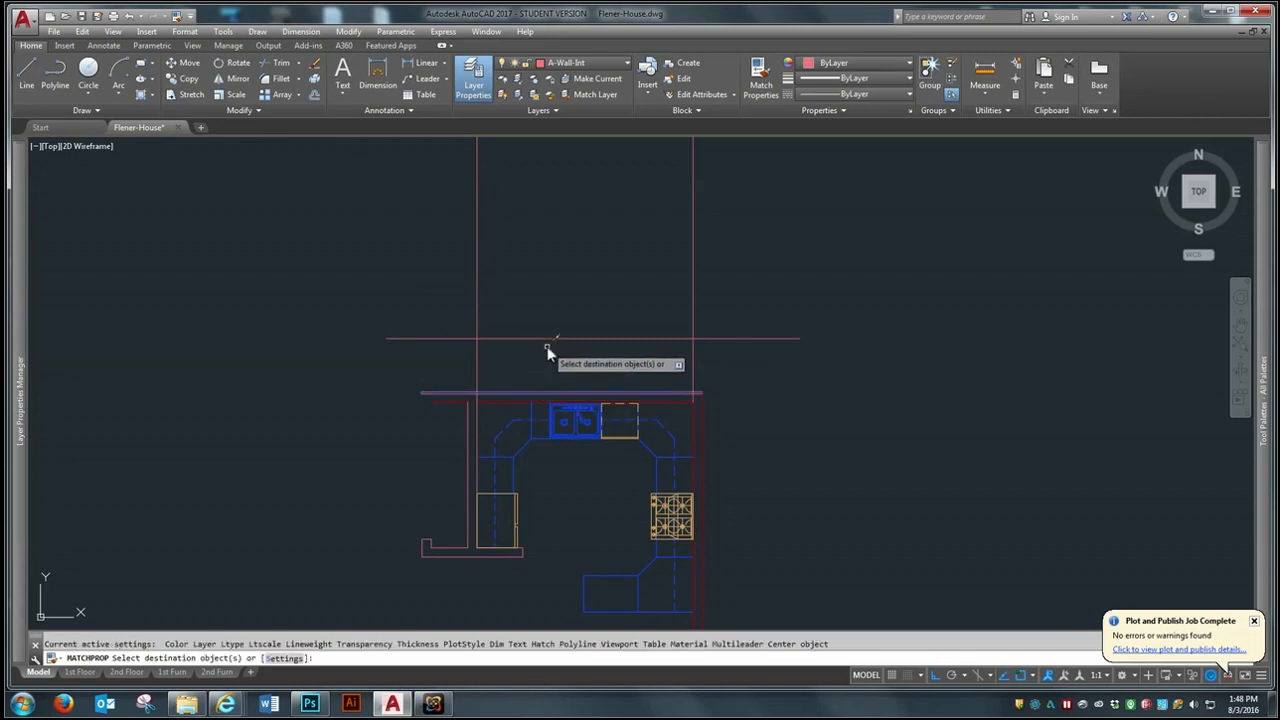
- Offset the horizontal floor line 9 feet upward to form the ceiling line
scroll(540, 376, down, 4)
text(o)
key(Return)
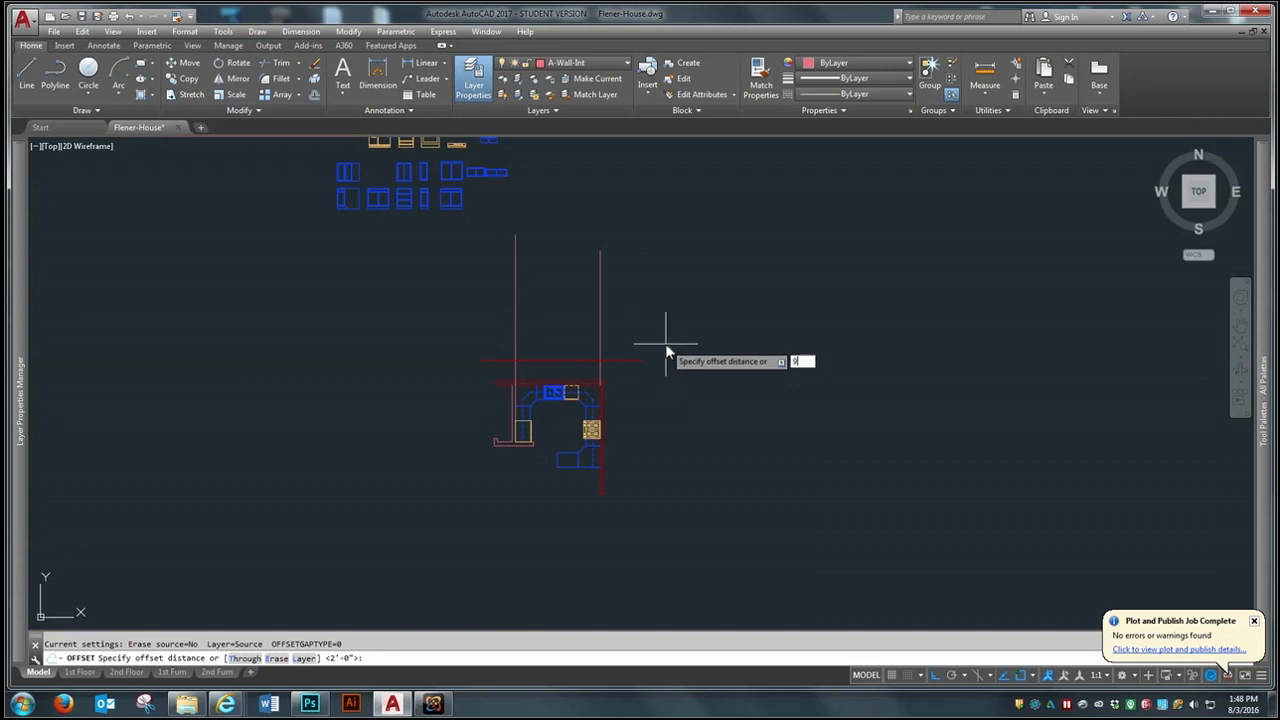
key(Return)
click(618, 362)
click(645, 302)
key(Return)
- Match the ceiling line's properties to the interior-wall projection line
click(177, 16)
click(512, 313)
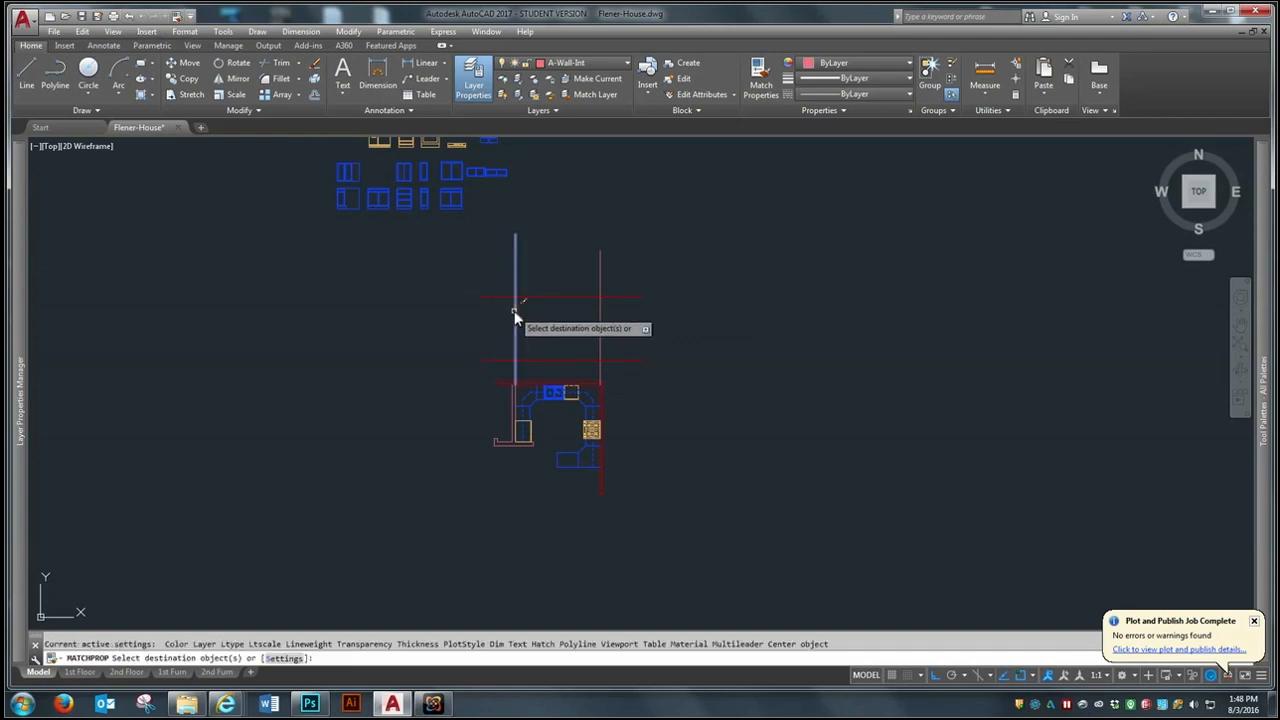
key(Escape)
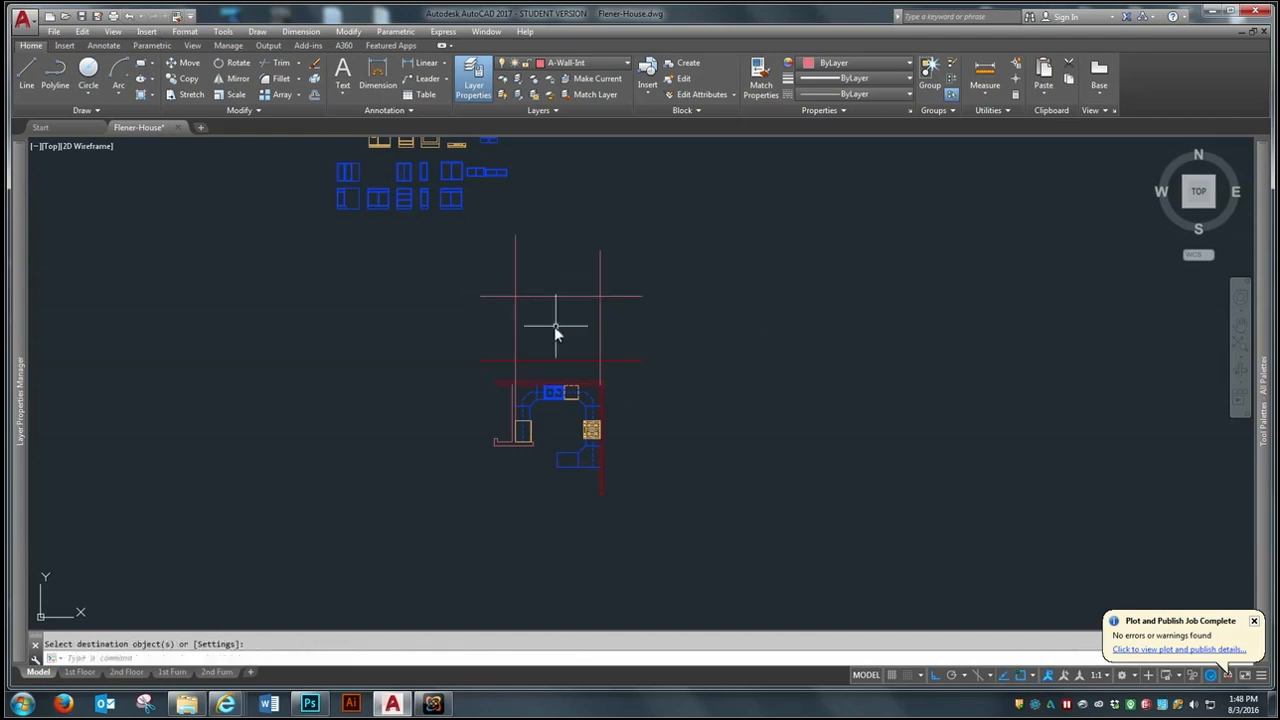
- Fillet the west projection line with the floor and ceiling lines to form two square corners
scroll(555, 330, up, 2)
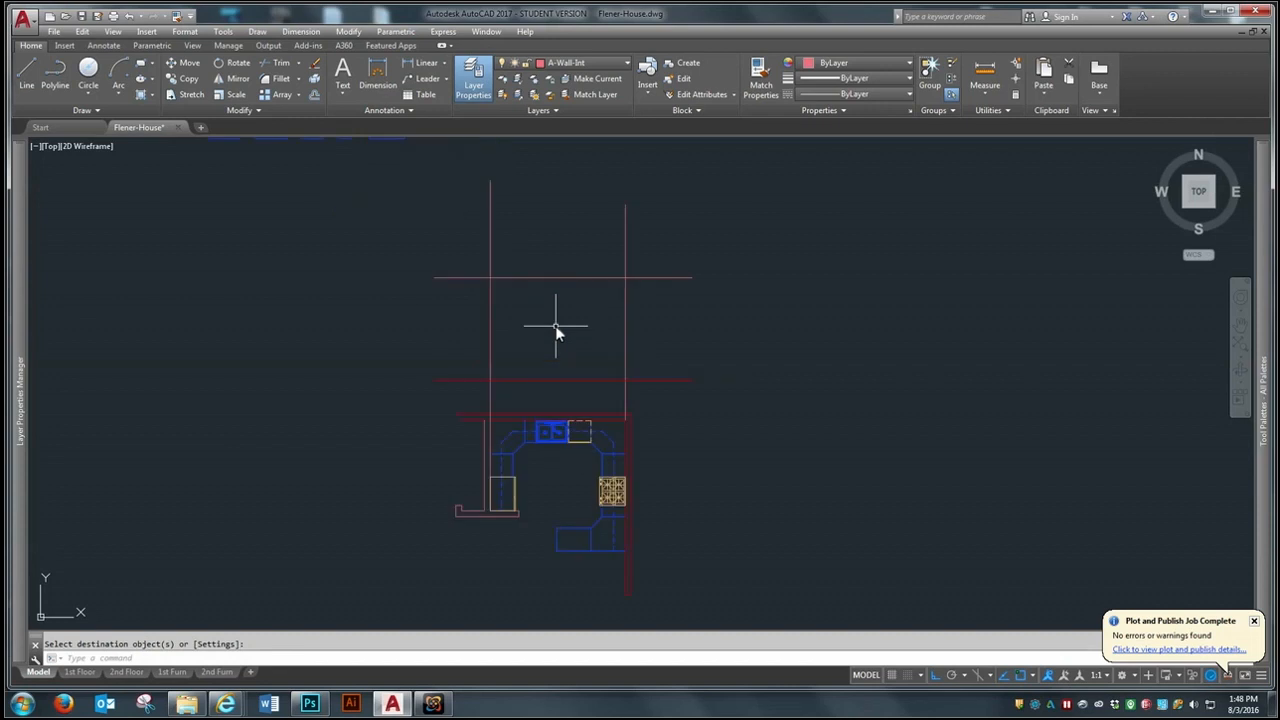
click(276, 78)
click(502, 382)
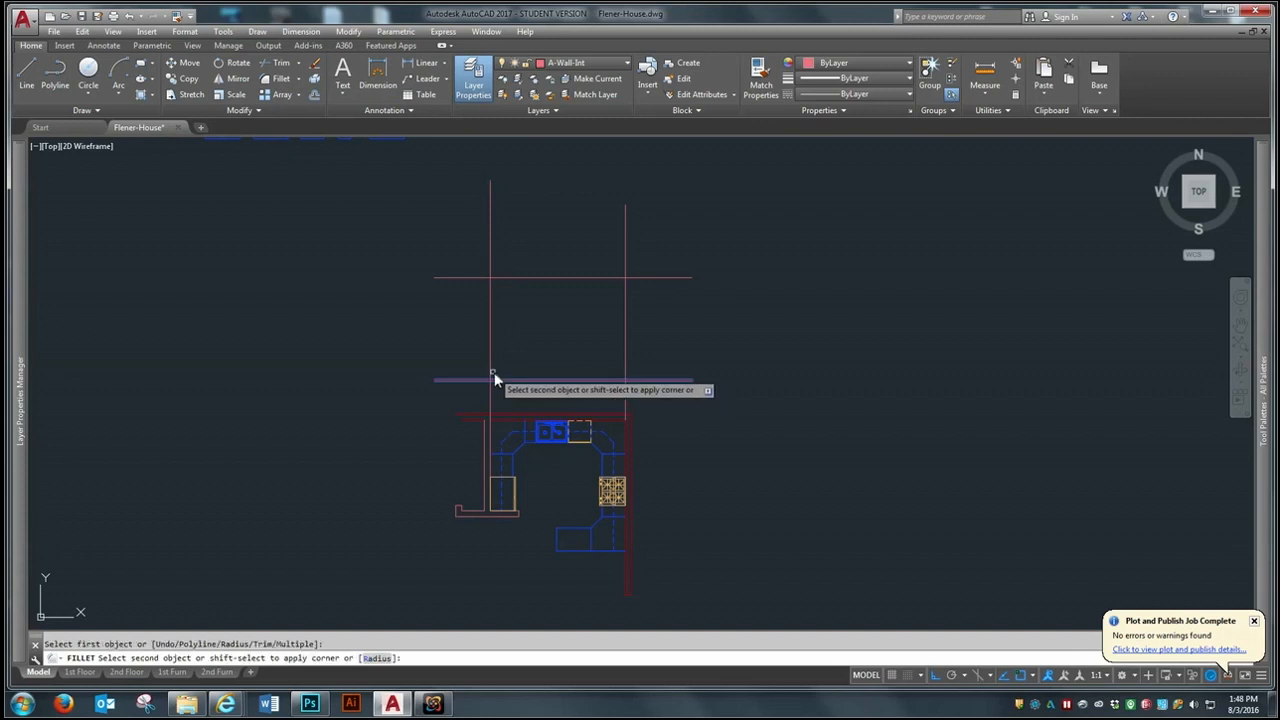
click(490, 360)
key(space)
click(490, 285)
click(507, 279)
- Fillet the east projection line with the ceiling and floor lines to close the elevation outline
key(space)
click(605, 279)
click(624, 293)
key(space)
click(625, 369)
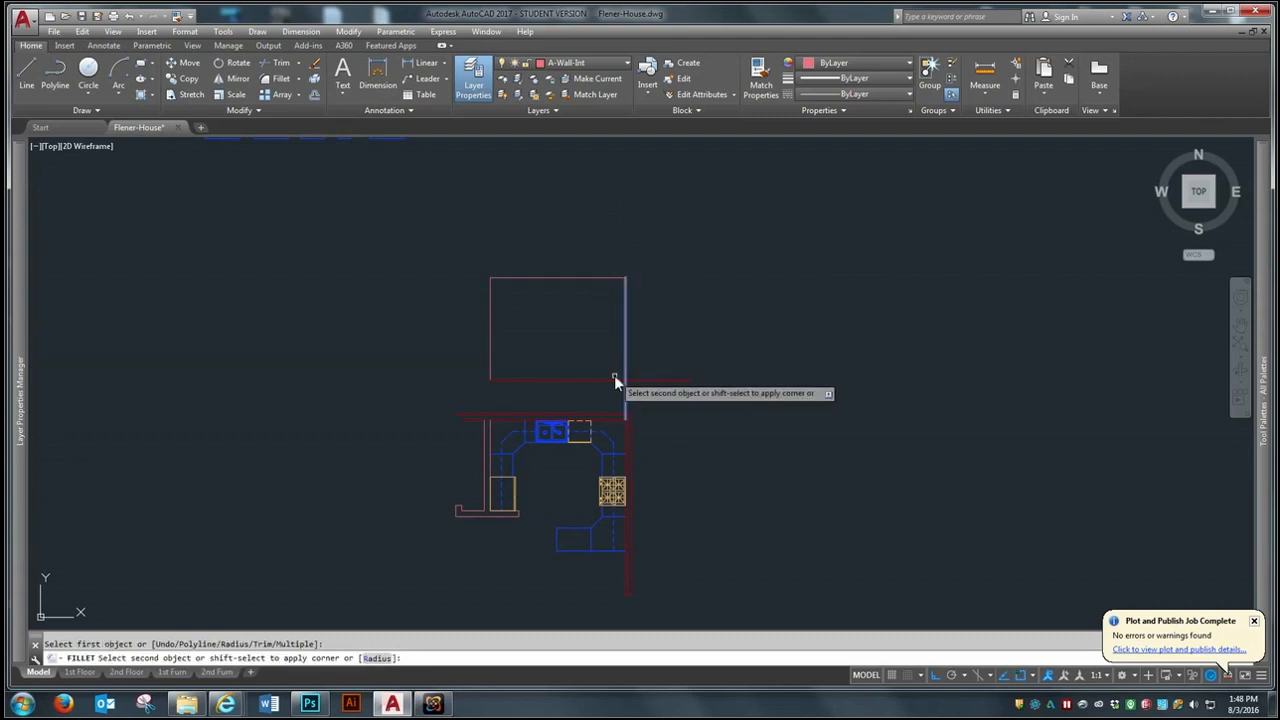
click(589, 379)
- Move the cabinet and appliance elevation blocks horizontally until they are east of the elevation outline
scroll(570, 380, down, 4)
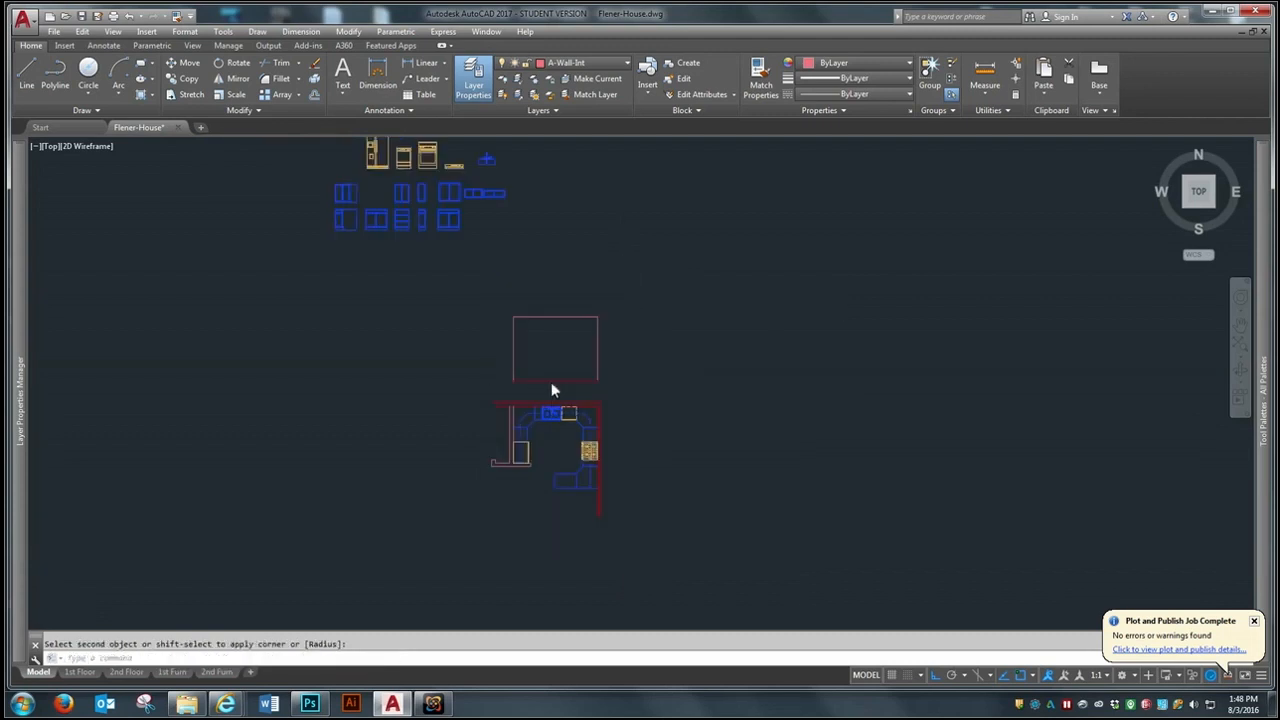
text(m)
key(space)
click(552, 201)
click(425, 290)
key(space)
click(457, 264)
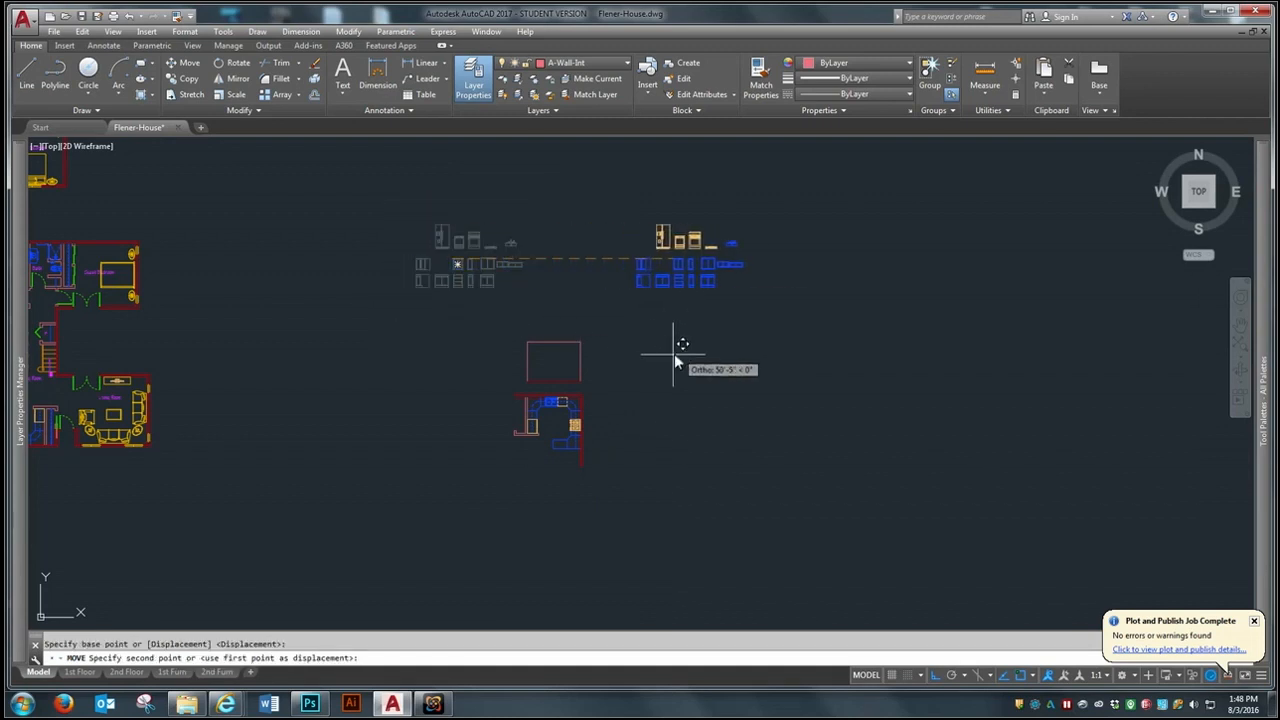
click(664, 345)
- Move the cabinet and appliance blocks down so they sit beside the elevation outline
key(space)
click(794, 190)
click(640, 288)
key(space)
click(620, 268)
click(625, 351)
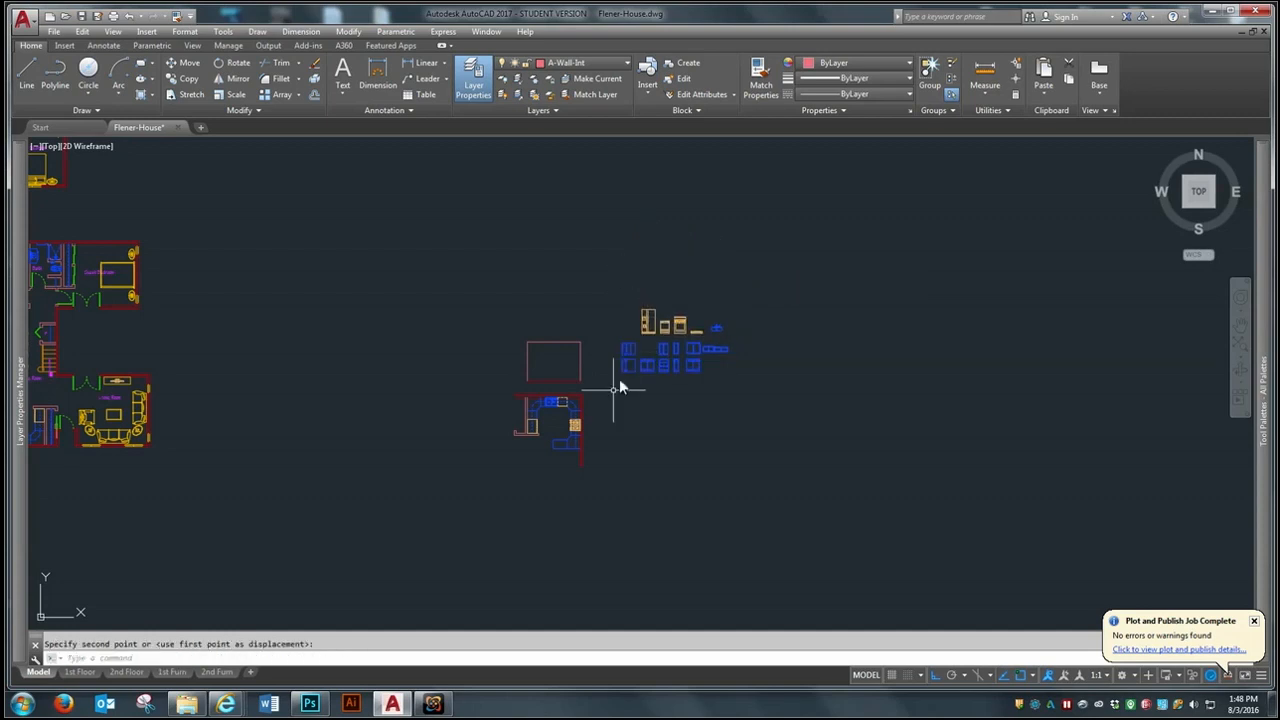
scroll(628, 352, up, 4)
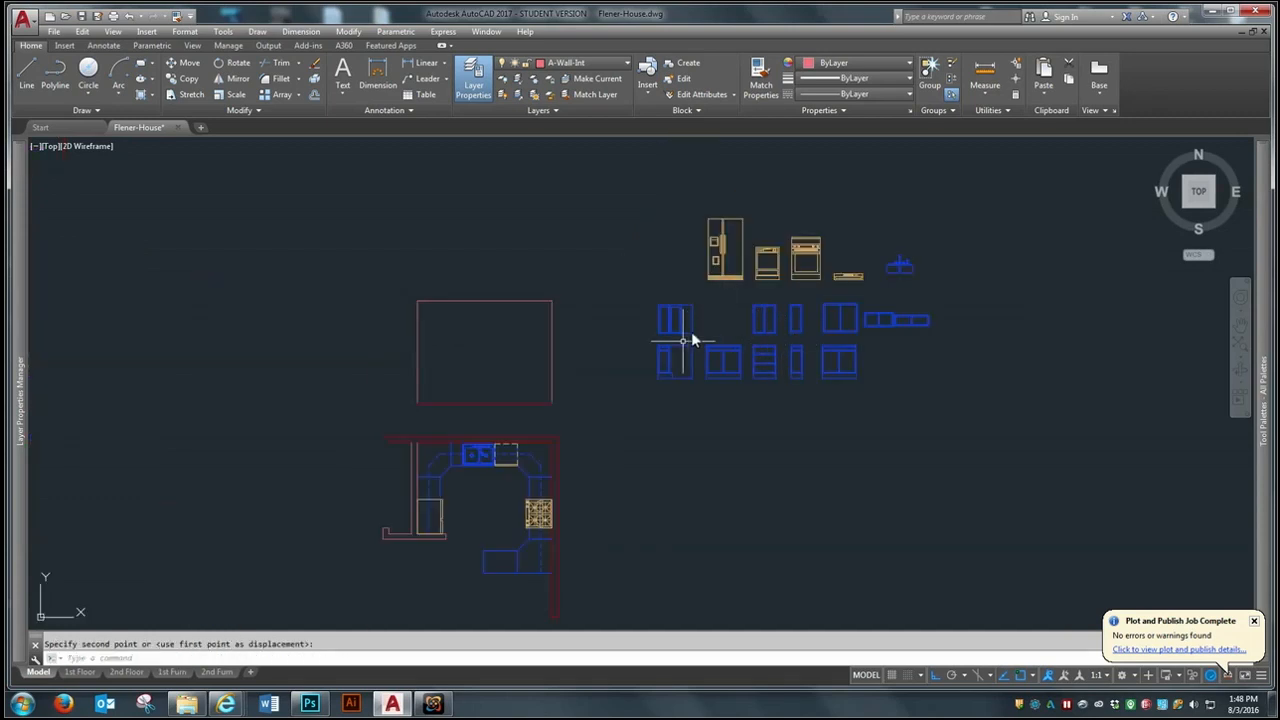
scroll(671, 363, up, 2)
scroll(665, 360, down, 2)
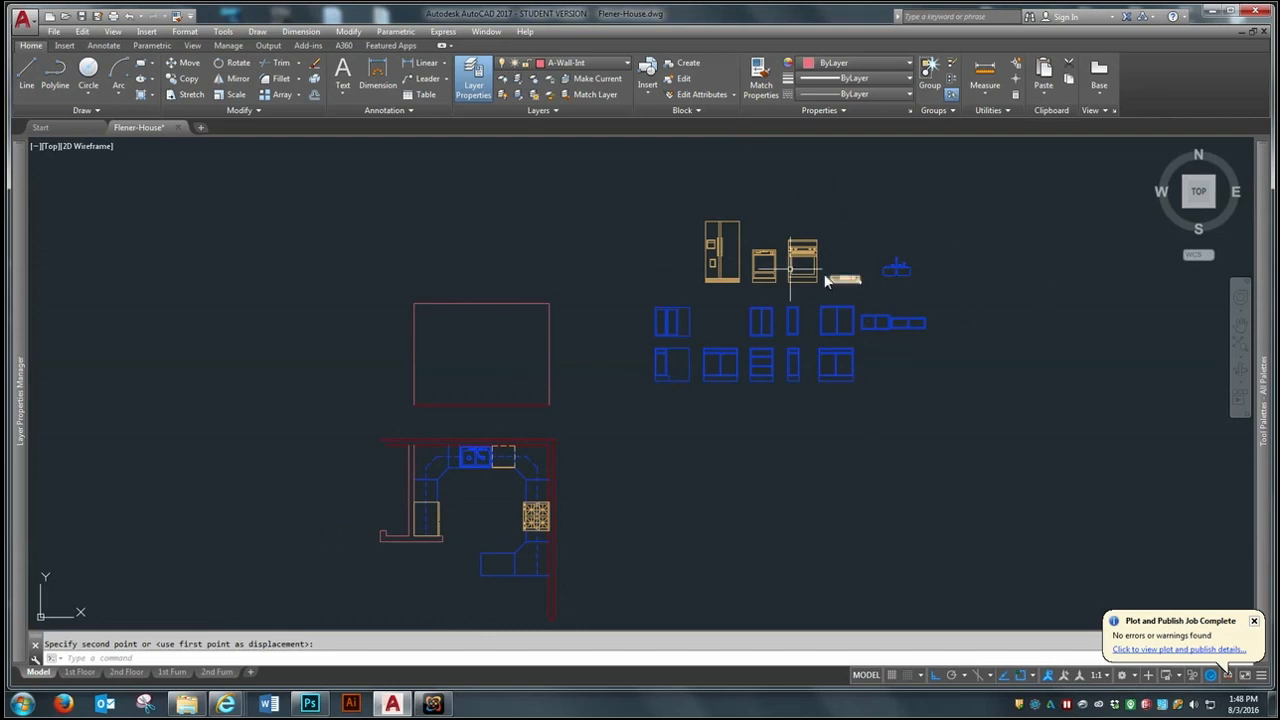
- Move the corner base cabinet block into the southeast corner of the elevation outline, seated on the floor line
scroll(760, 290, up, 2)
scroll(829, 300, down, 2)
scroll(824, 271, up, 2)
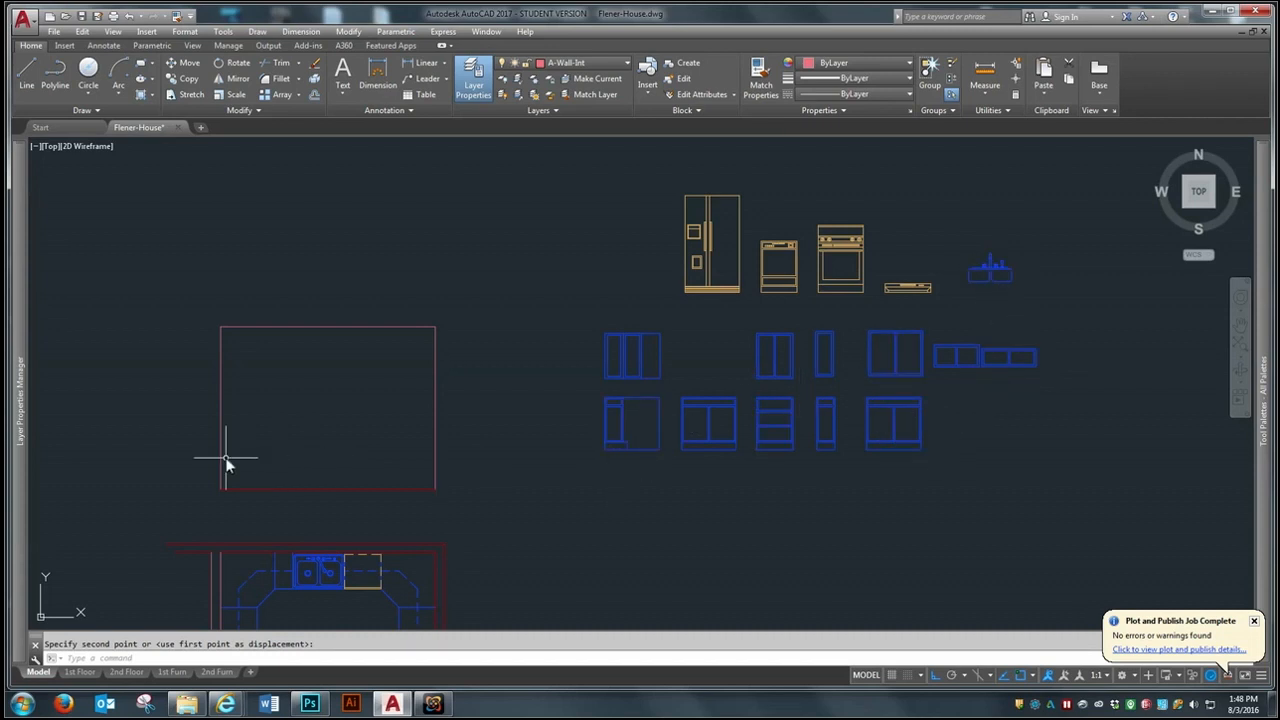
scroll(394, 400, down, 2)
scroll(368, 551, up, 2)
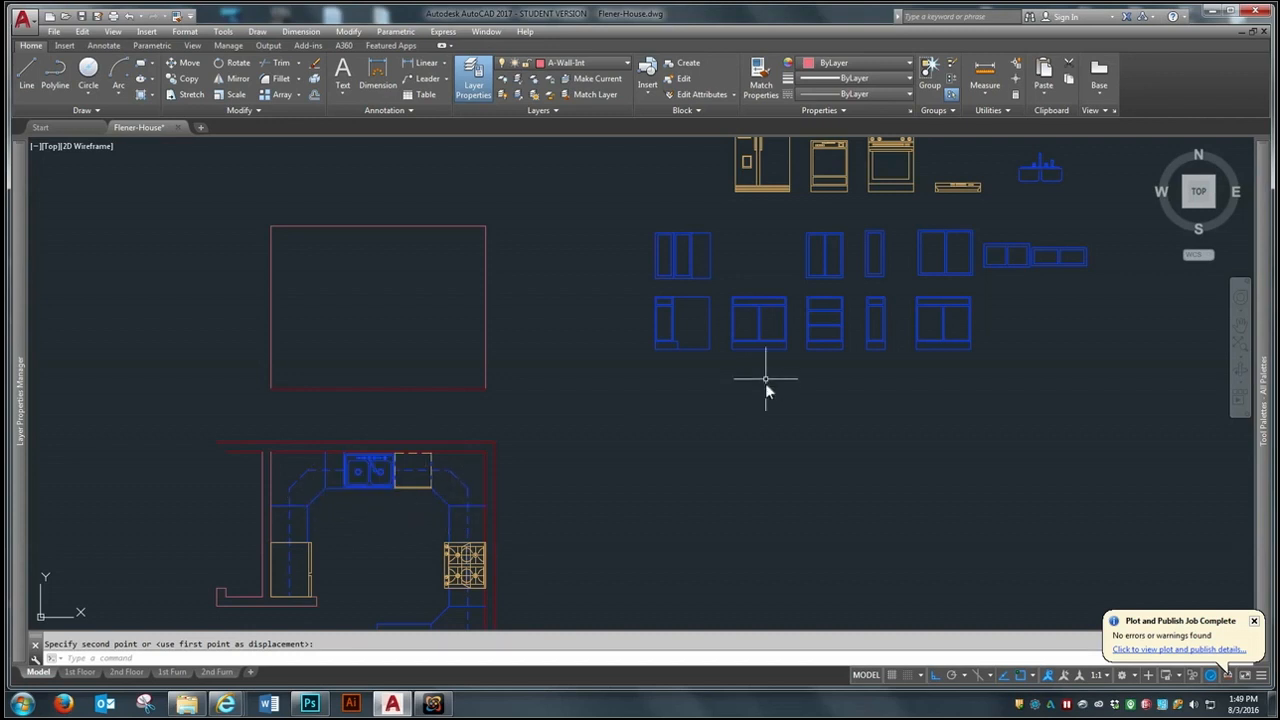
text(m)
key(Return)
click(717, 292)
click(645, 374)
key(Return)
click(709, 350)
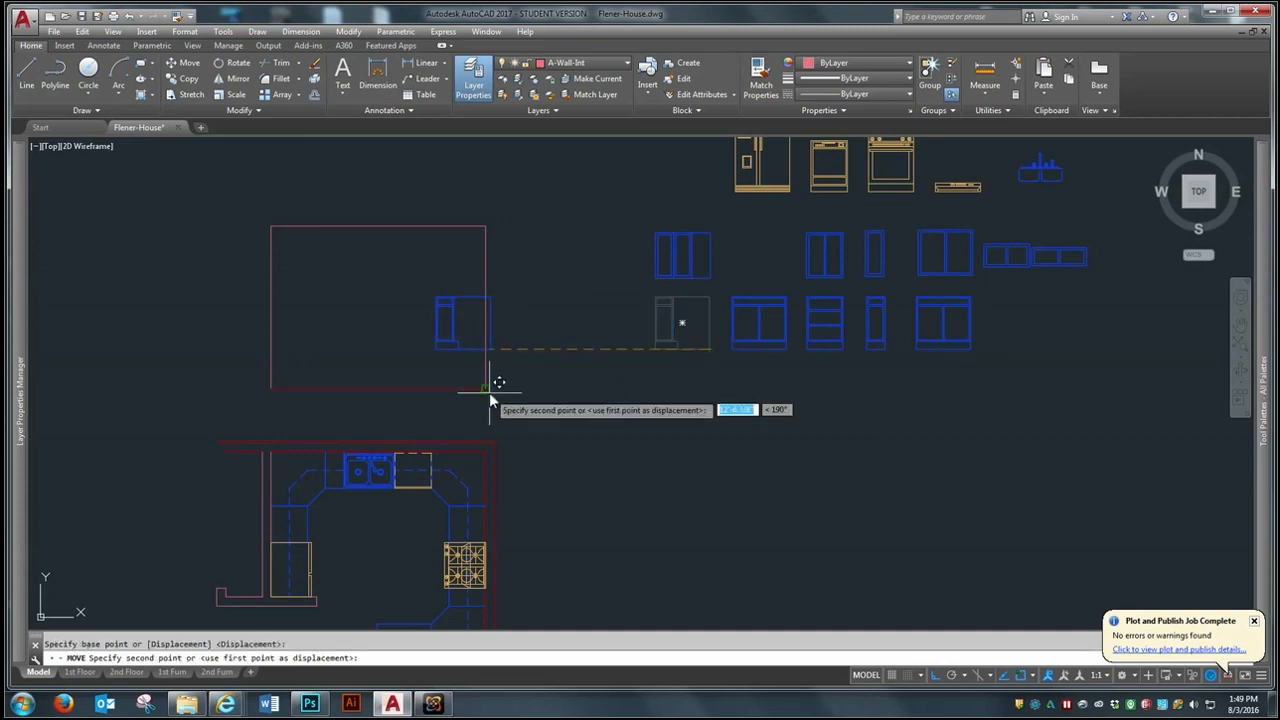
- Copy the placed corner base cabinet back to the area beside the spare cabinet blocks
text(co)
key(Return)
click(470, 338)
key(Return)
click(462, 357)
click(692, 333)
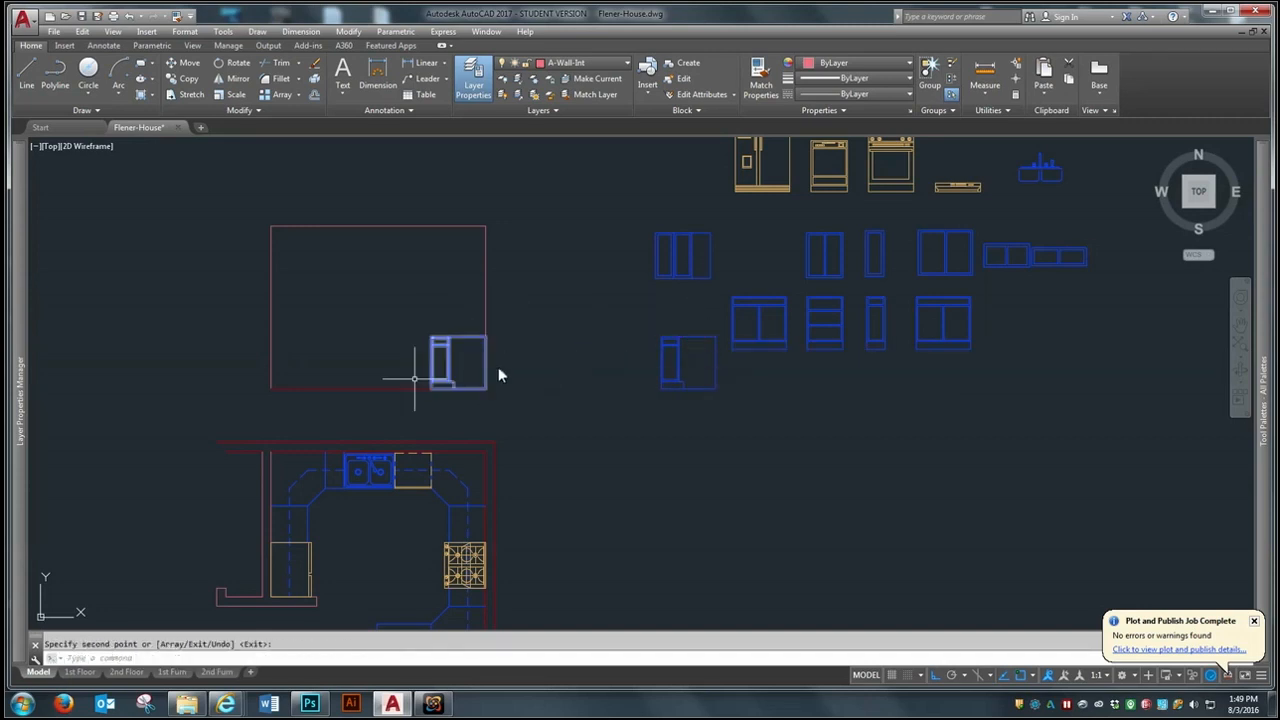
- Mirror the corner base cabinet about the elevation's vertical centerline into the west corner, keeping the original
scroll(391, 375, up, 2)
scroll(683, 415, down, 2)
scroll(549, 386, up, 2)
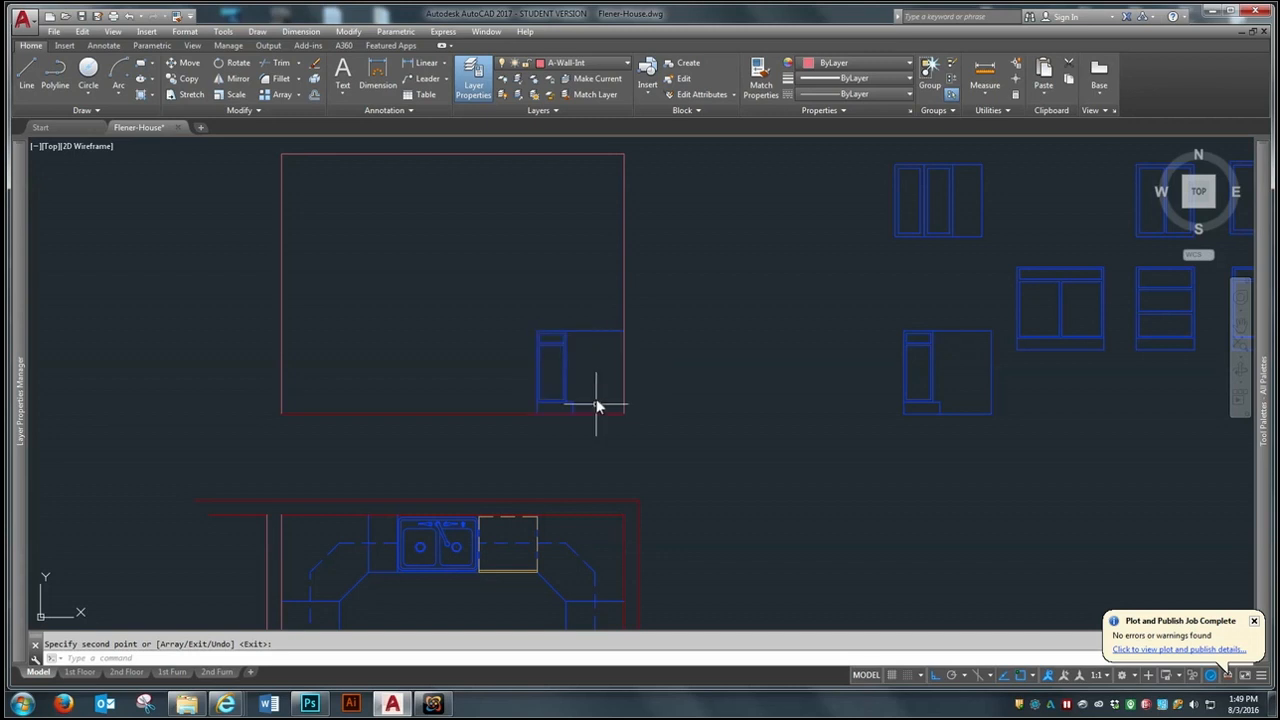
key(Escape)
text(mi)
key(Return)
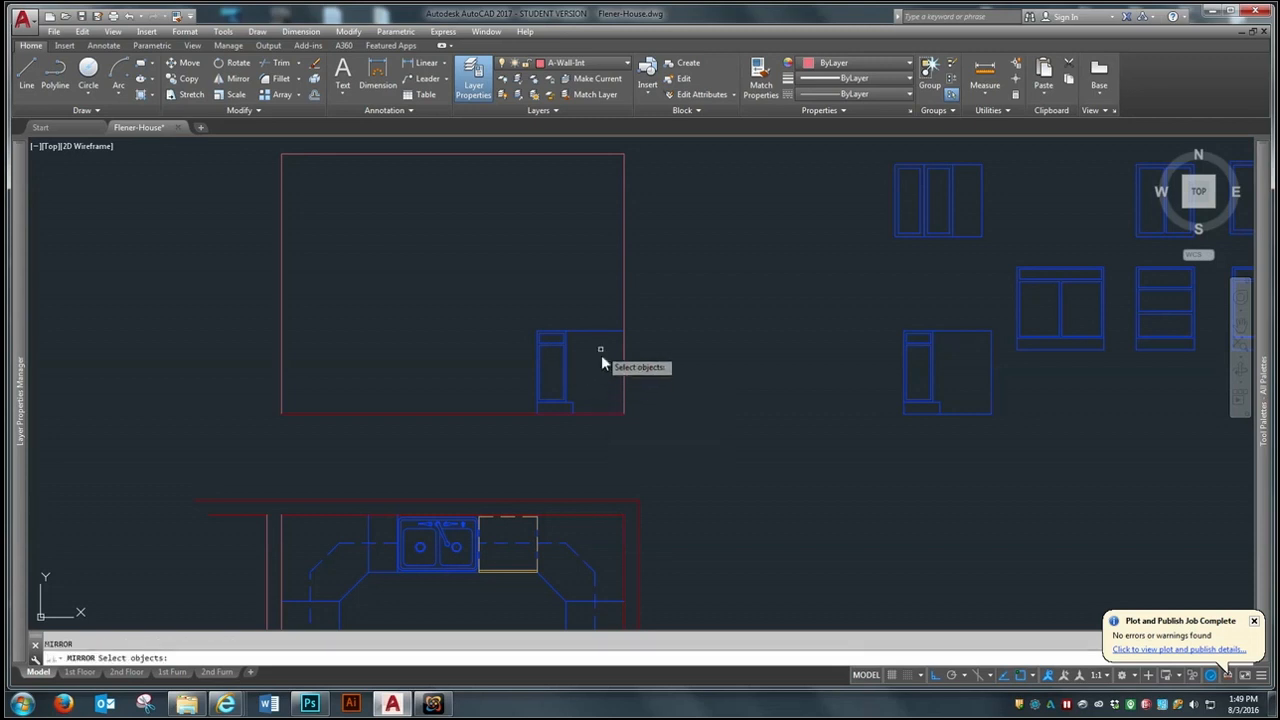
click(598, 338)
key(Return)
click(440, 412)
click(455, 156)
key(Return)
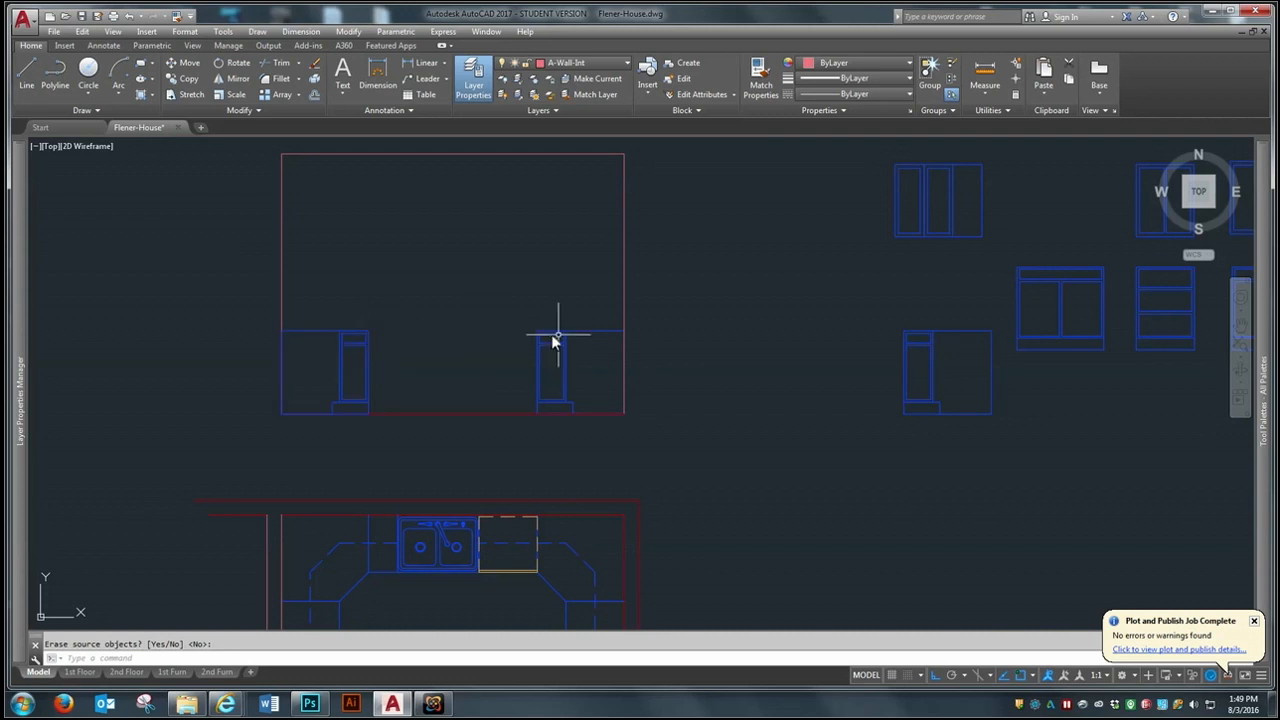
- Move the dishwasher block onto the floor line directly west of the east corner base cabinet
scroll(663, 357, down, 4)
scroll(889, 218, up, 5)
text(m)
key(Return)
click(867, 210)
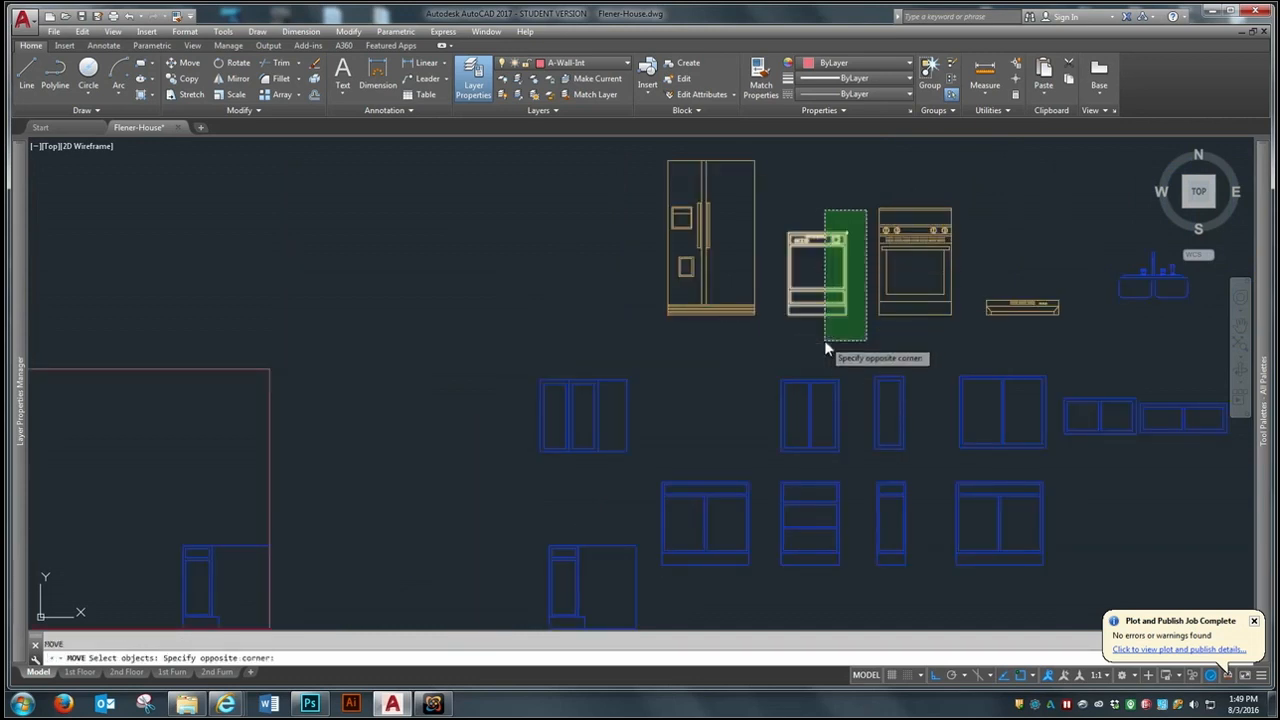
click(826, 345)
key(Return)
click(846, 318)
scroll(758, 331, down, 3)
scroll(421, 498, up, 2)
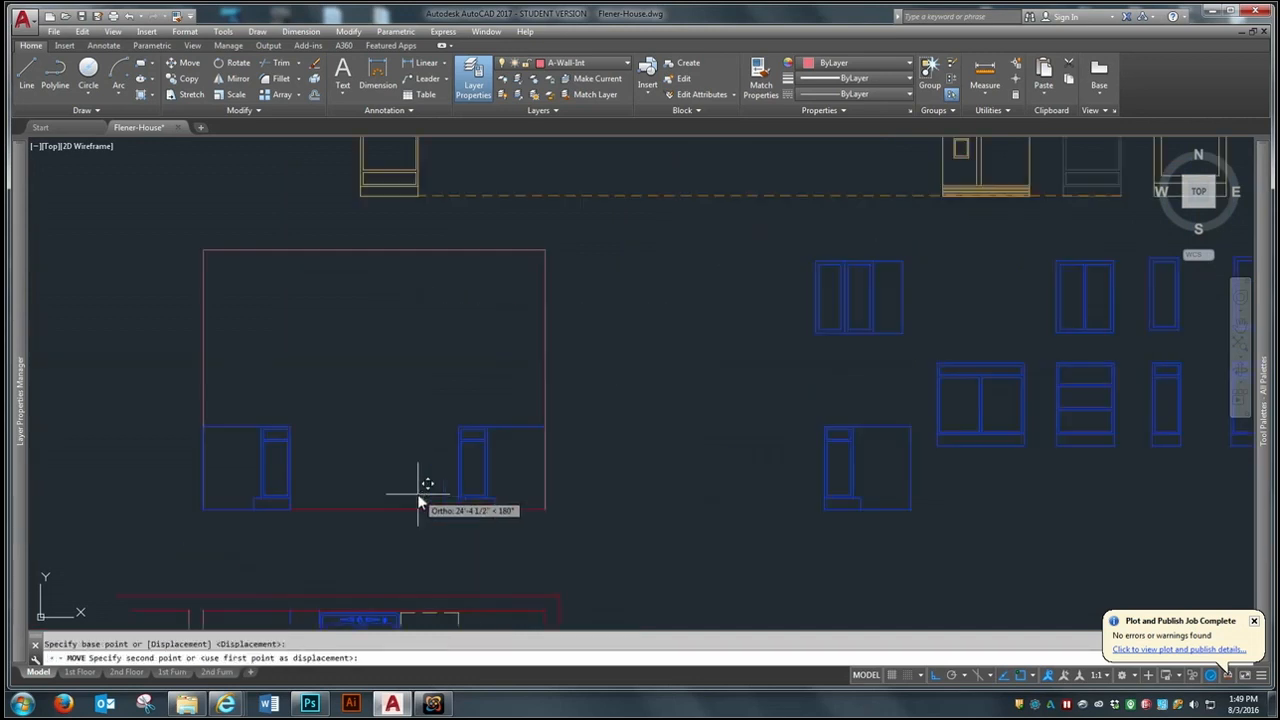
click(460, 509)
scroll(386, 378, down, 2)
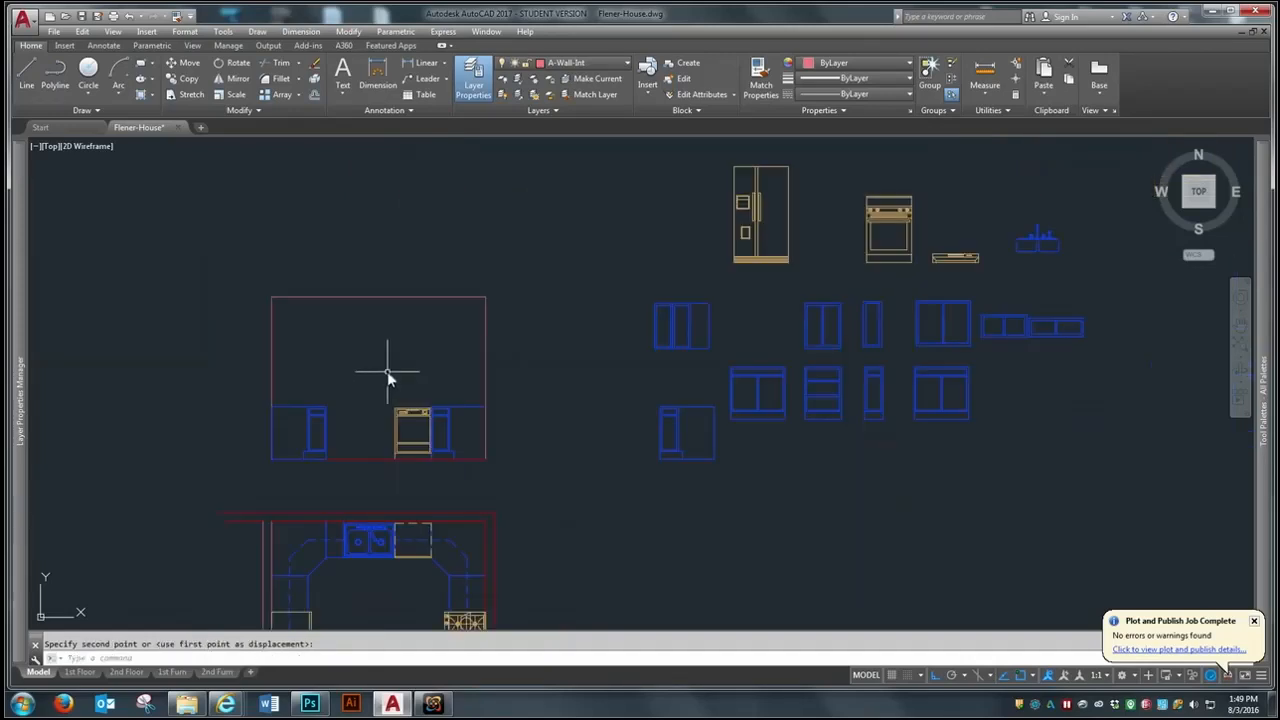
- Move the two-door sink base cabinet block onto the floor line against the west side of the dishwasher
scroll(791, 431, up, 2)
key(Return)
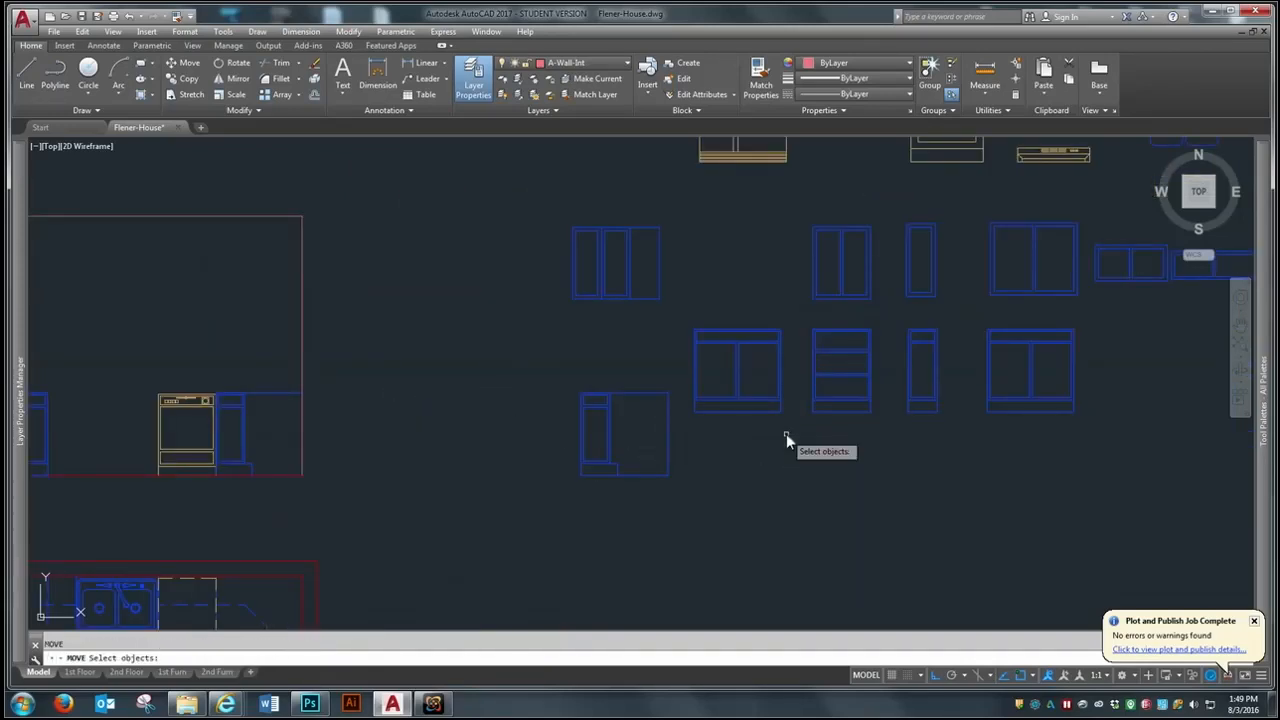
click(781, 411)
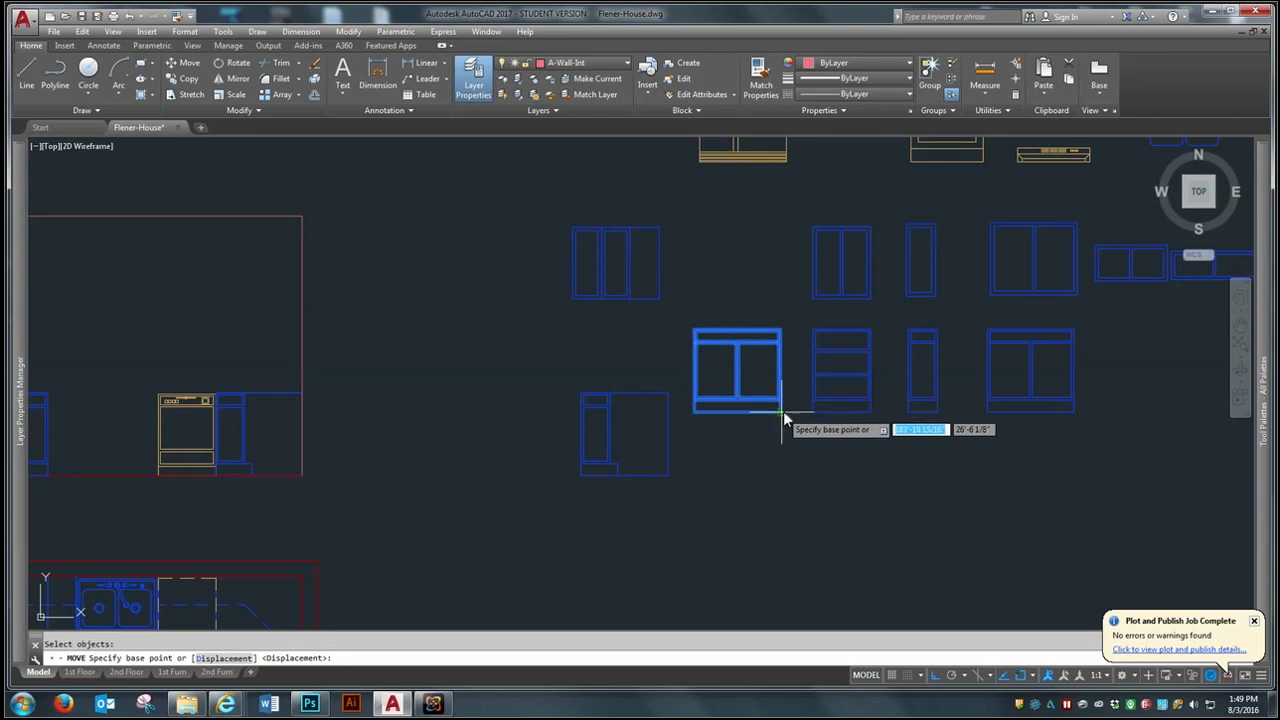
click(785, 411)
scroll(740, 420, down, 3)
scroll(598, 444, up, 3)
scroll(598, 444, up, 2)
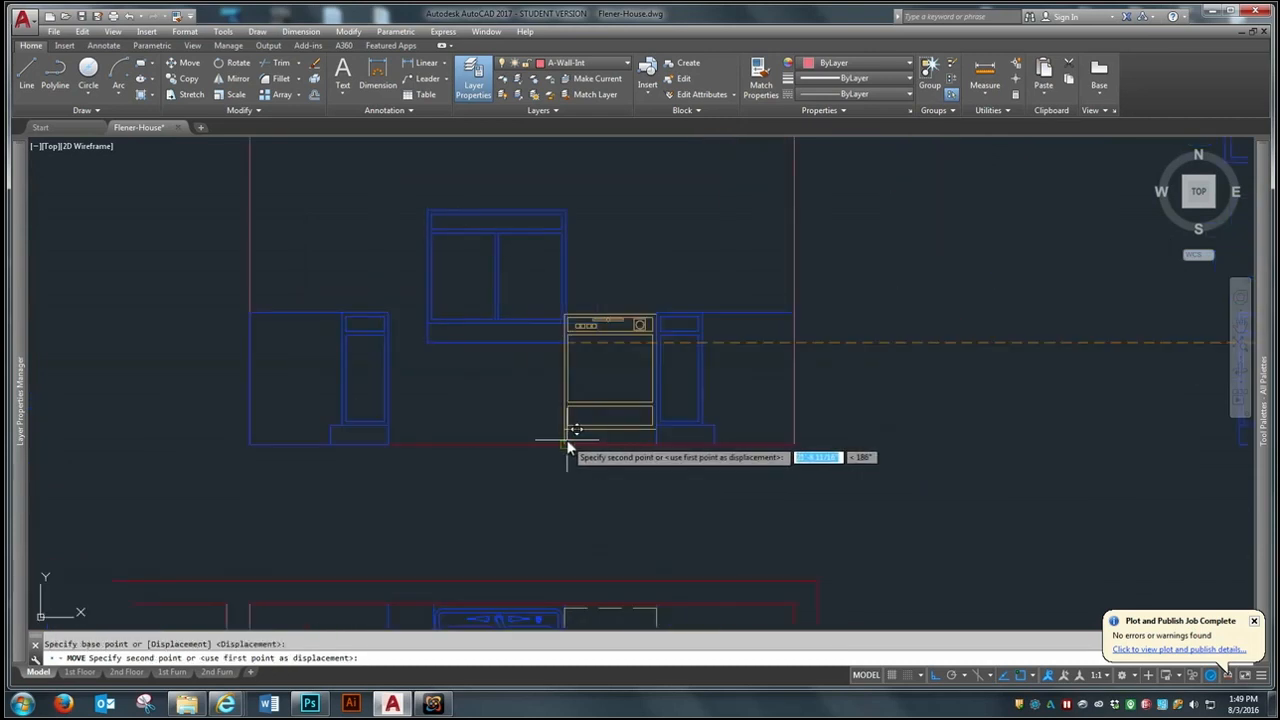
click(577, 443)
key(Return)
scroll(561, 456, down, 2)
key(Return)
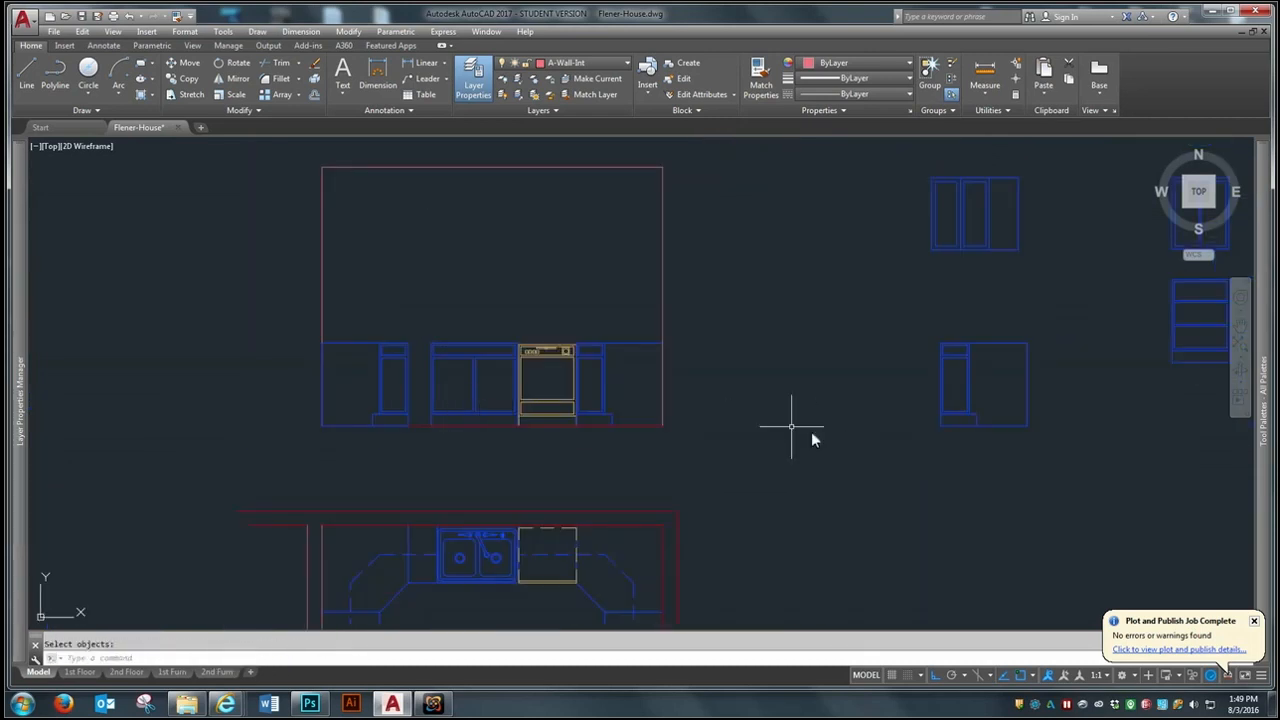
- Copy the narrow base cabinet block into the gap between the west corner cabinet and the sink base
scroll(770, 422, down, 2)
text(co)
key(Return)
click(1097, 385)
key(Return)
click(1086, 383)
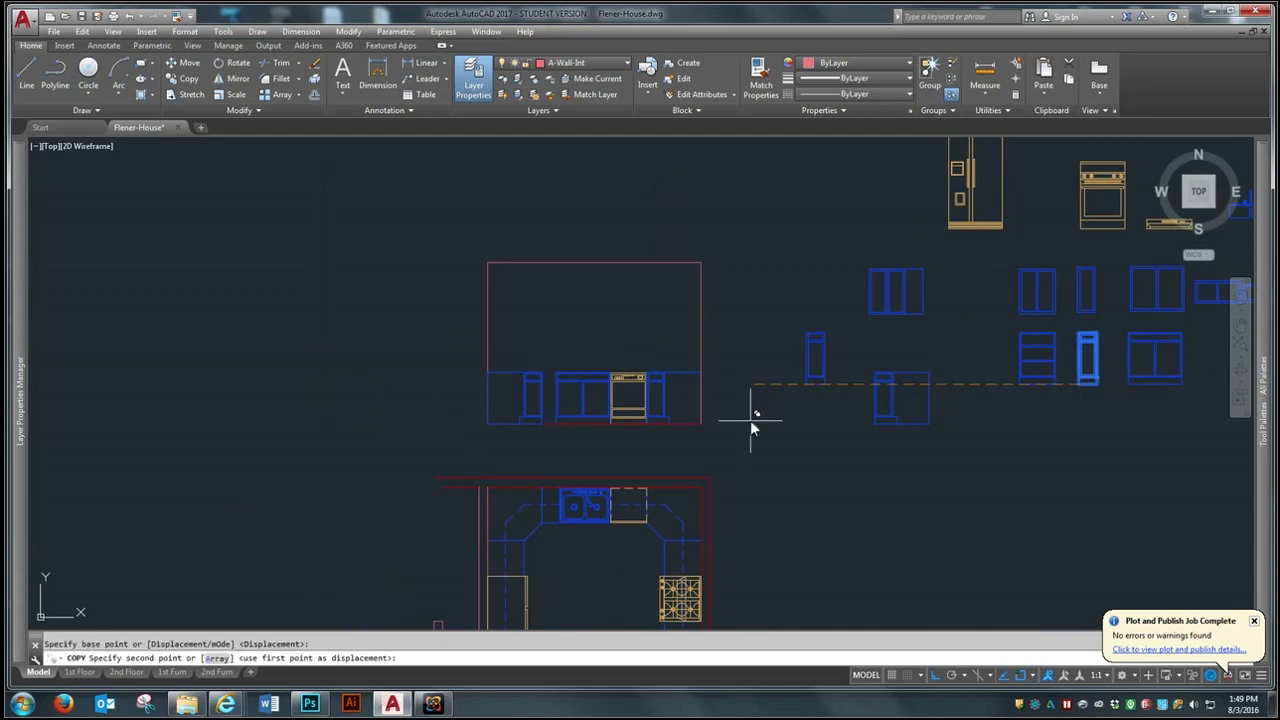
click(546, 431)
key(Return)
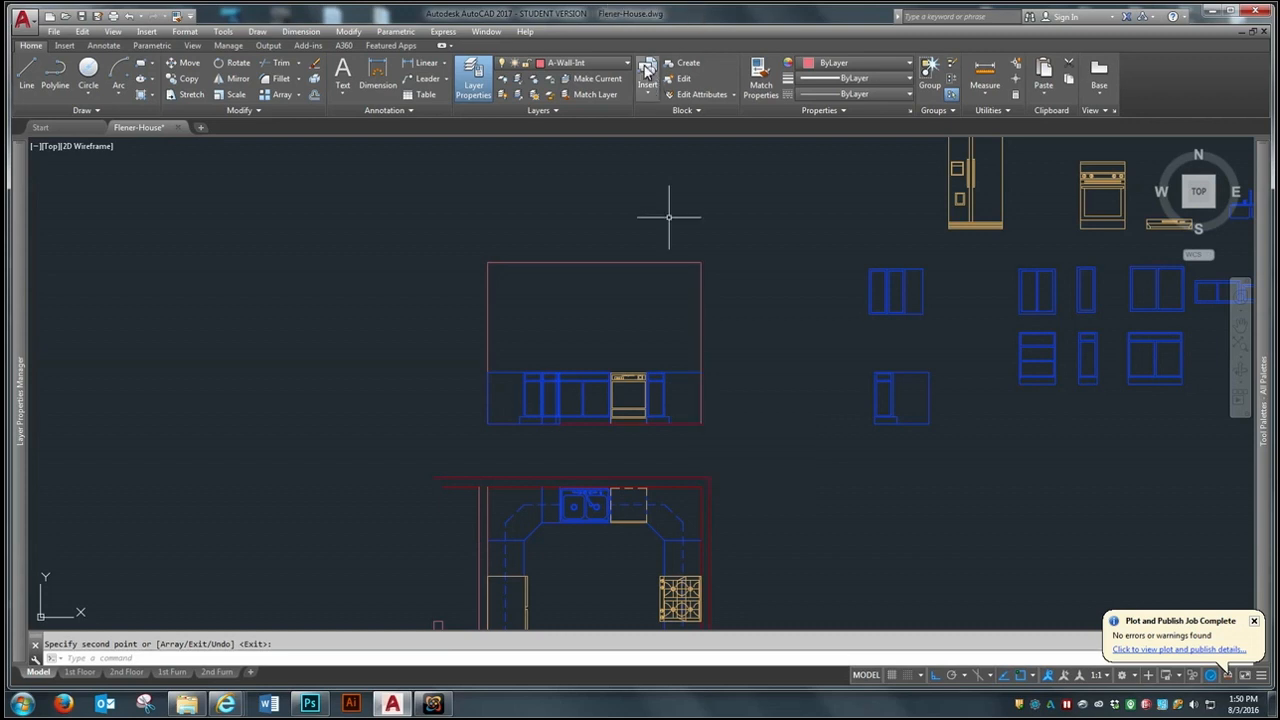
- Draw a horizontal line along the base cabinet tops from the west wall to beyond the east wall
scroll(650, 300, up, 2)
text(l)
key(Return)
click(416, 456)
click(897, 463)
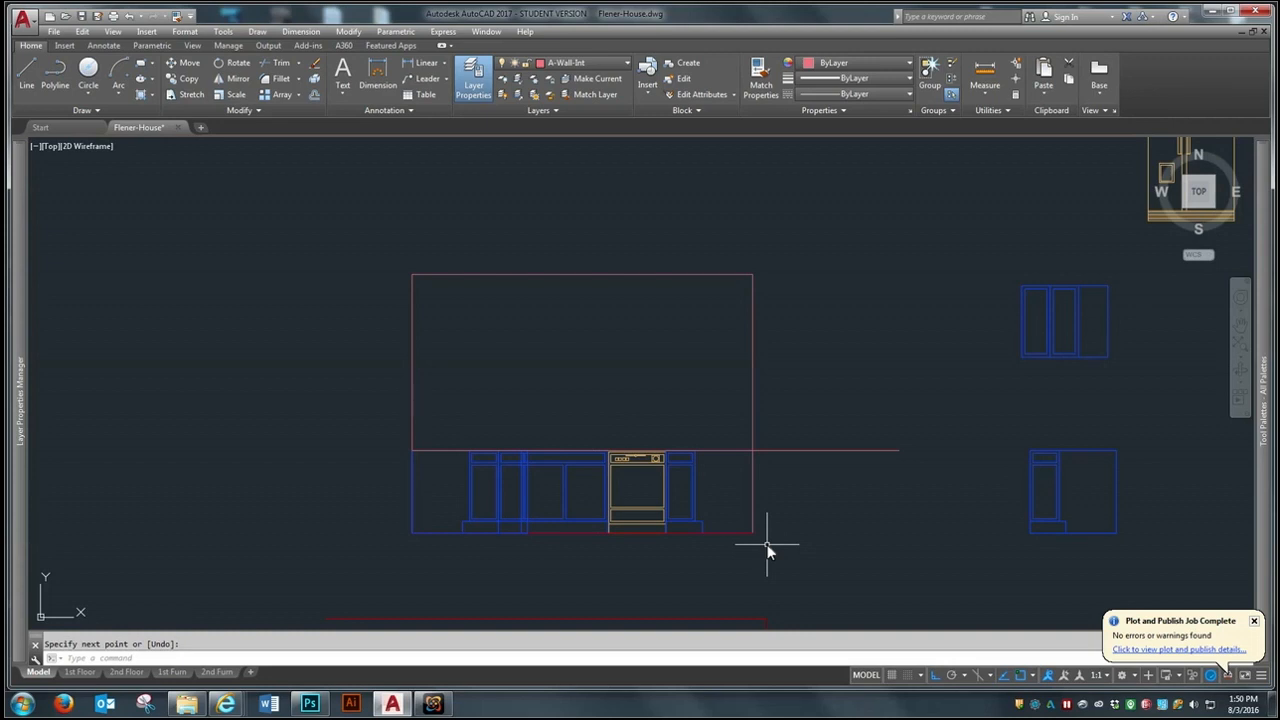
key(Return)
- Offset the line along the cabinet tops 1.5" upward to form the countertop thickness
text(o)
key(Return)
text(1)
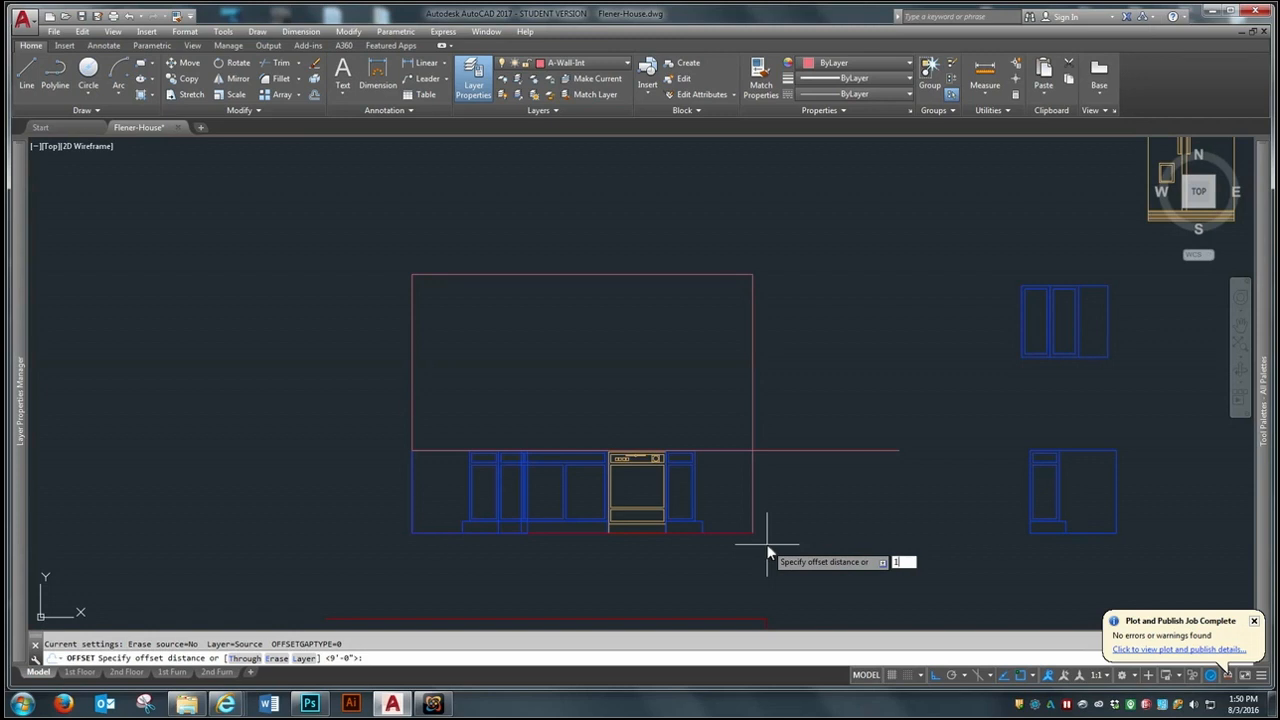
text(.5)
key(Return)
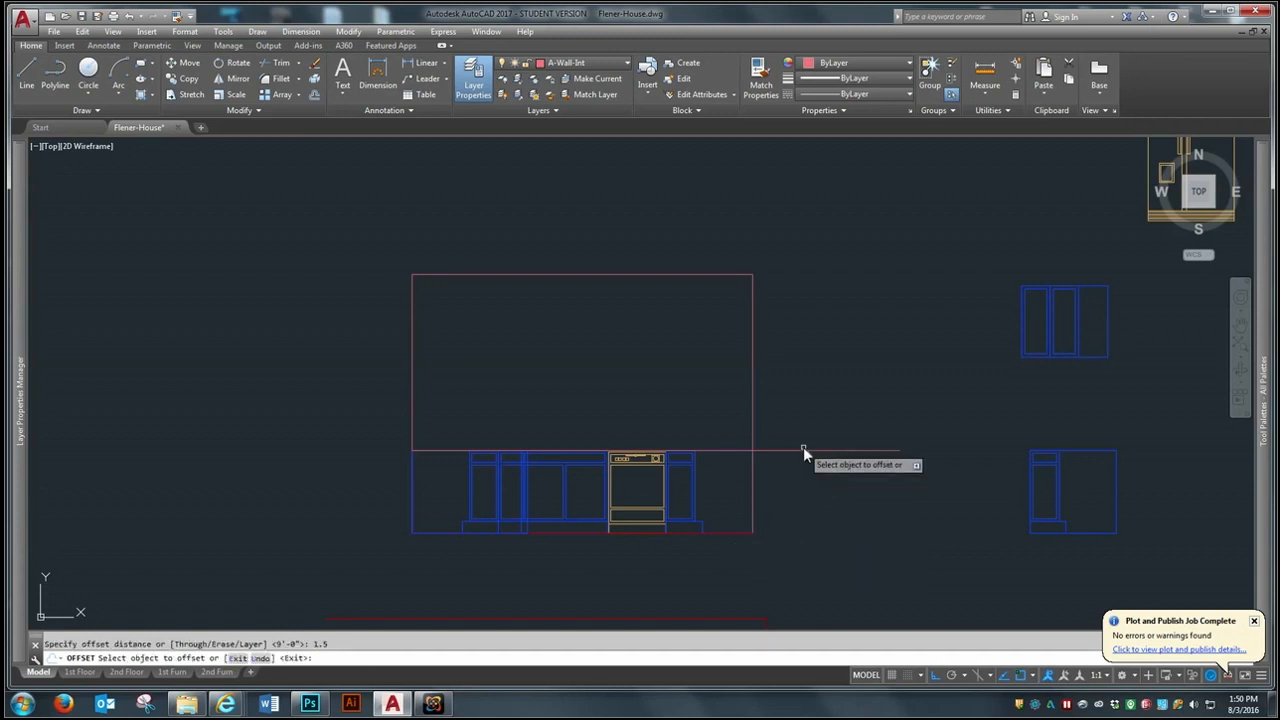
click(803, 450)
click(808, 426)
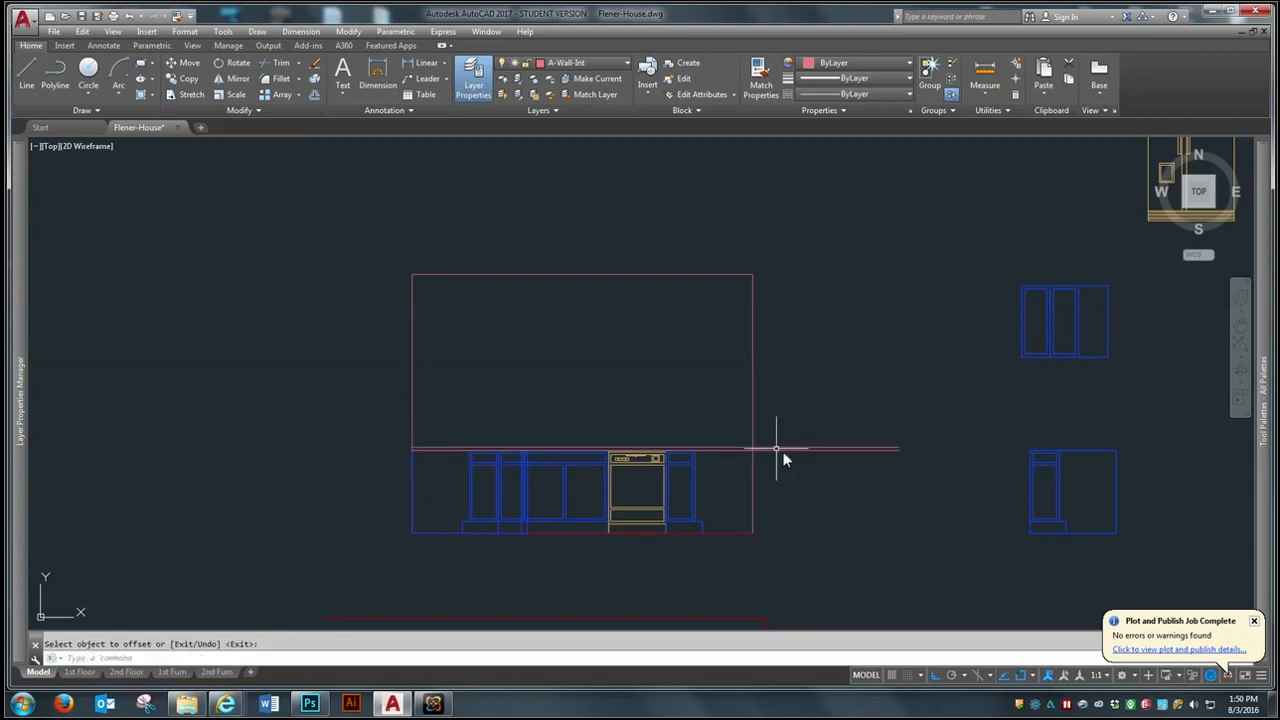
- Trim the two countertop lines back to the east wall line
click(174, 17)
key(Escape)
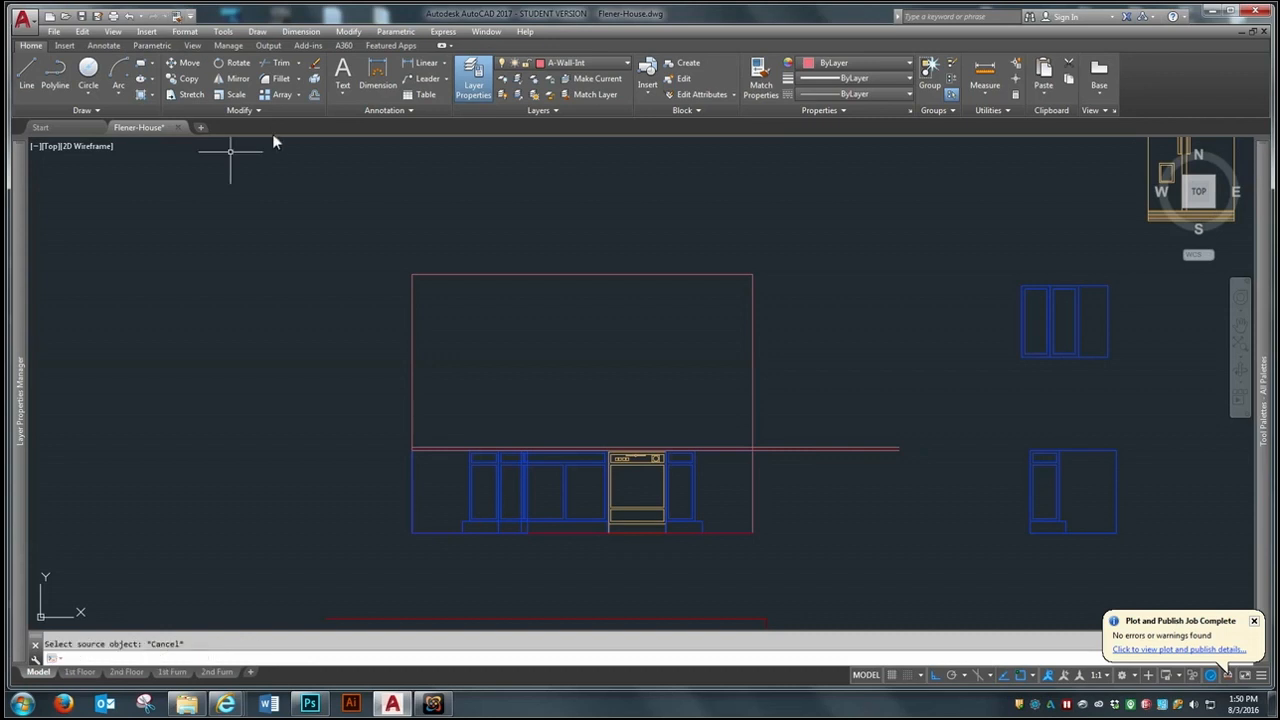
click(276, 63)
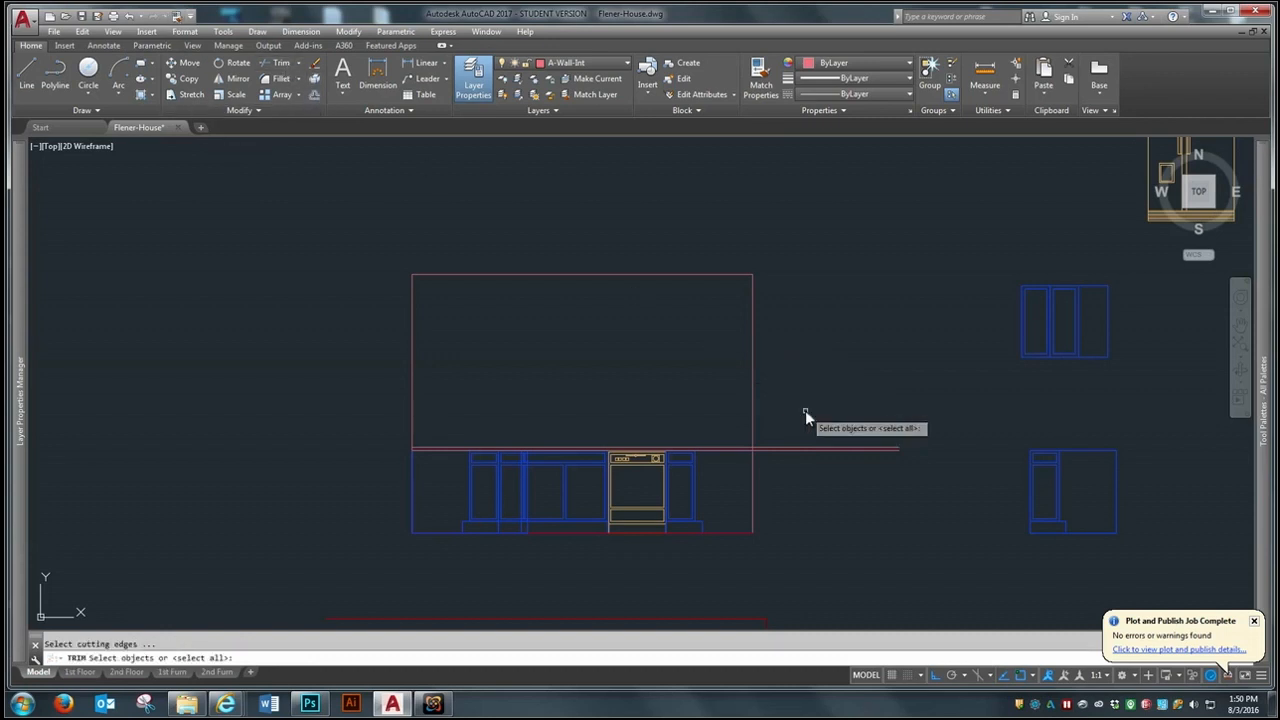
click(754, 426)
key(Return)
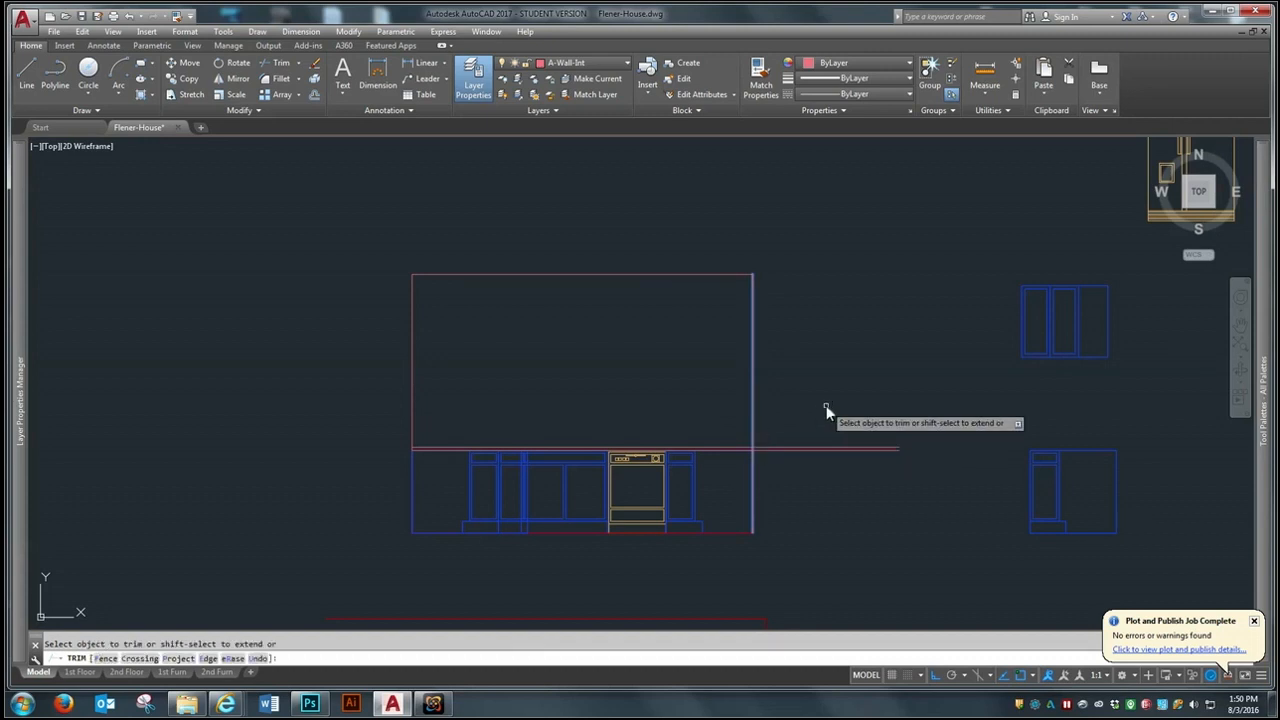
key(Return)
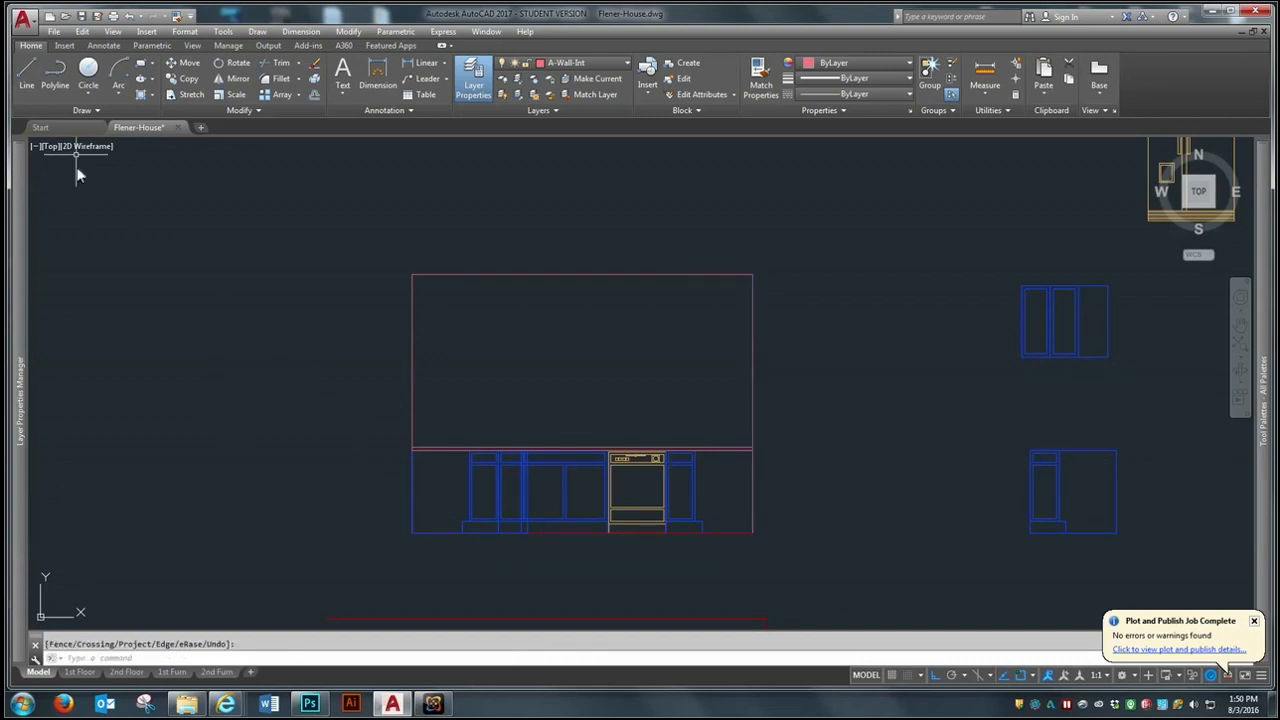
- Match the properties of both countertop lines to those of the base cabinet
click(176, 17)
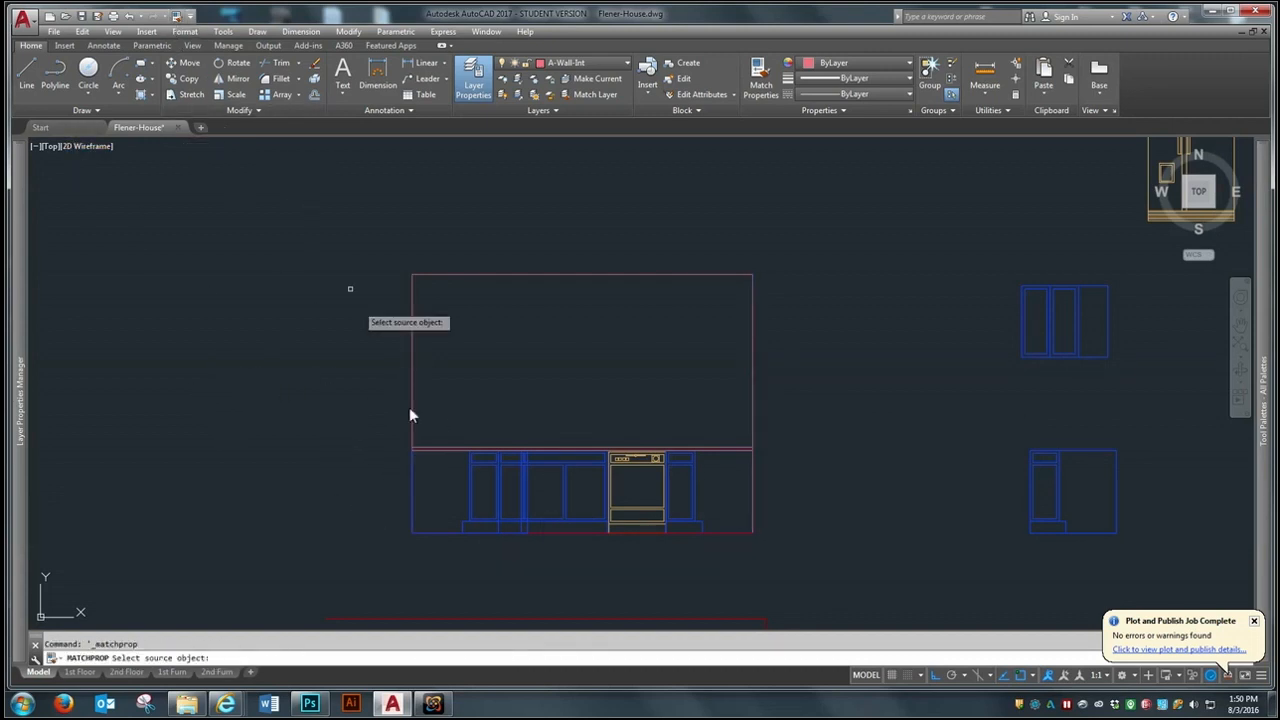
click(467, 475)
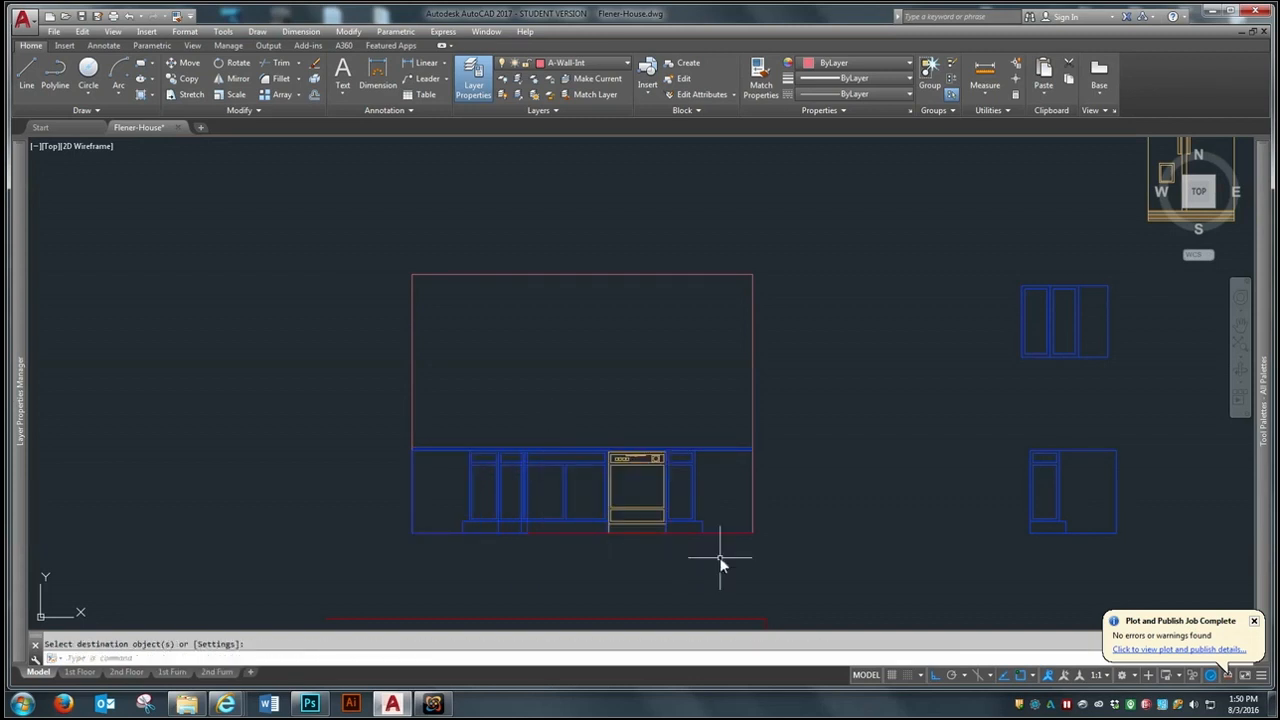
scroll(720, 563, up, 2)
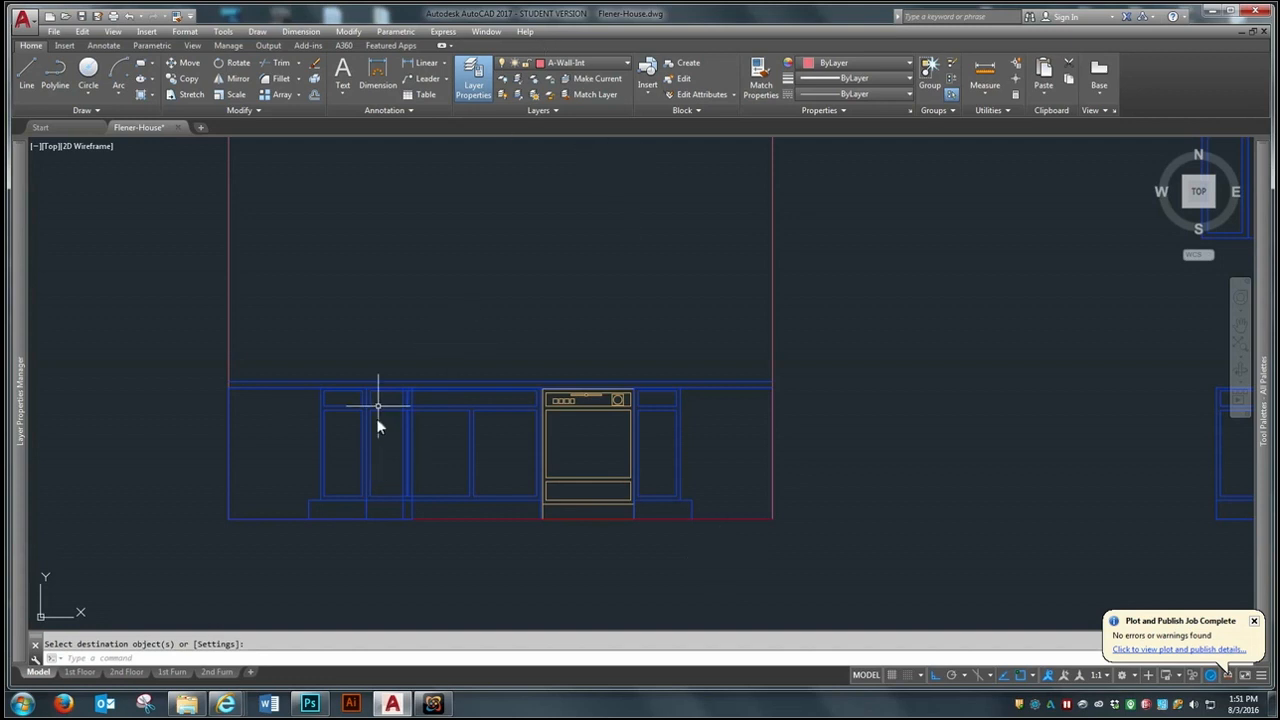
scroll(466, 397, down, 2)
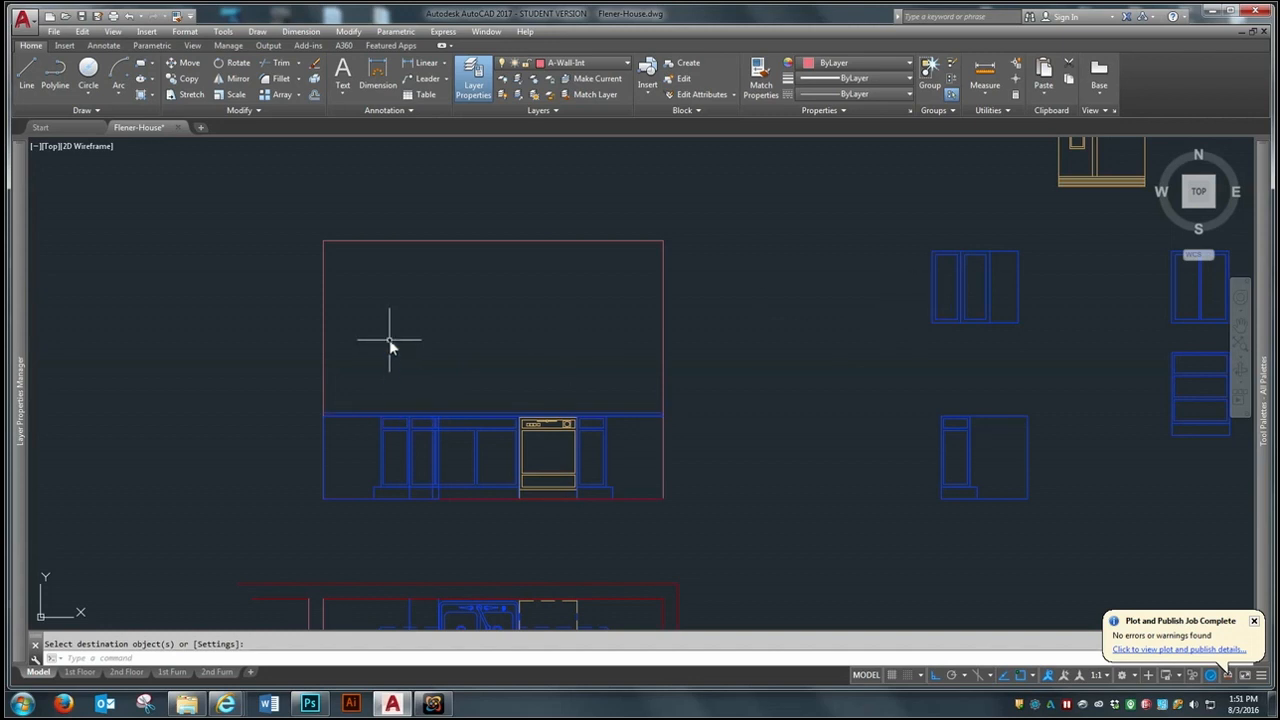
scroll(385, 414, up, 2)
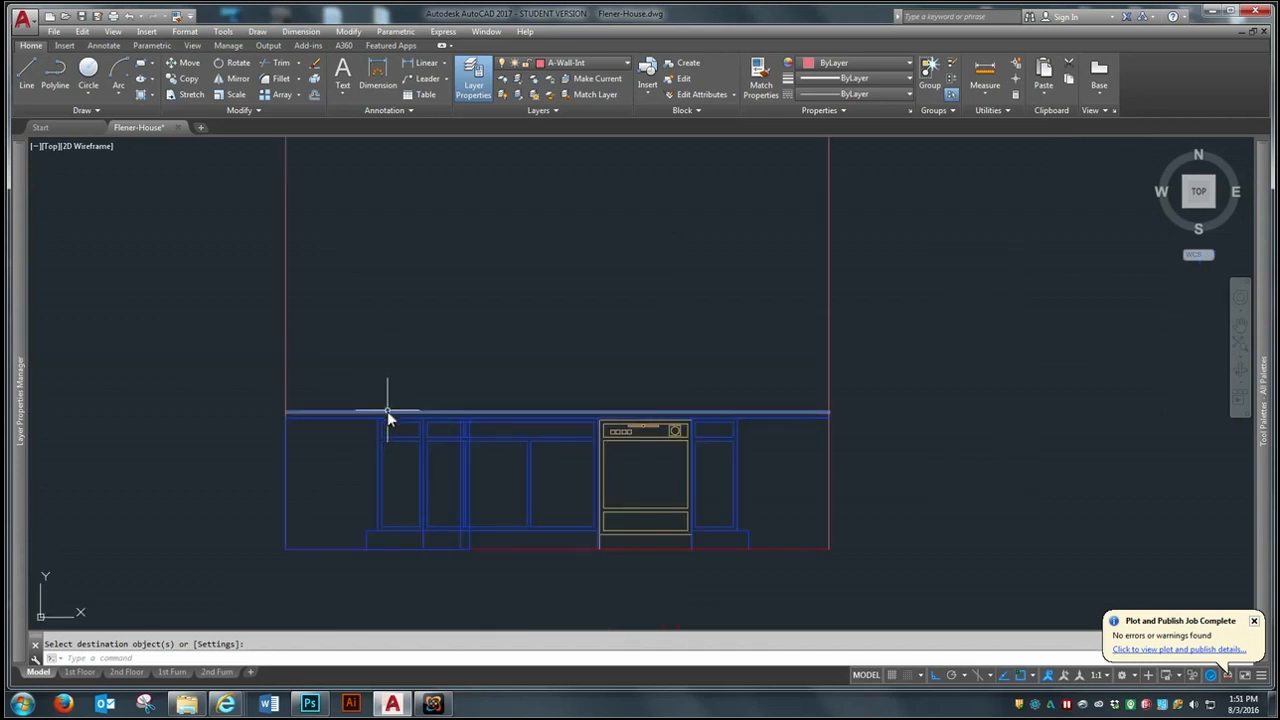
scroll(387, 409, down, 2)
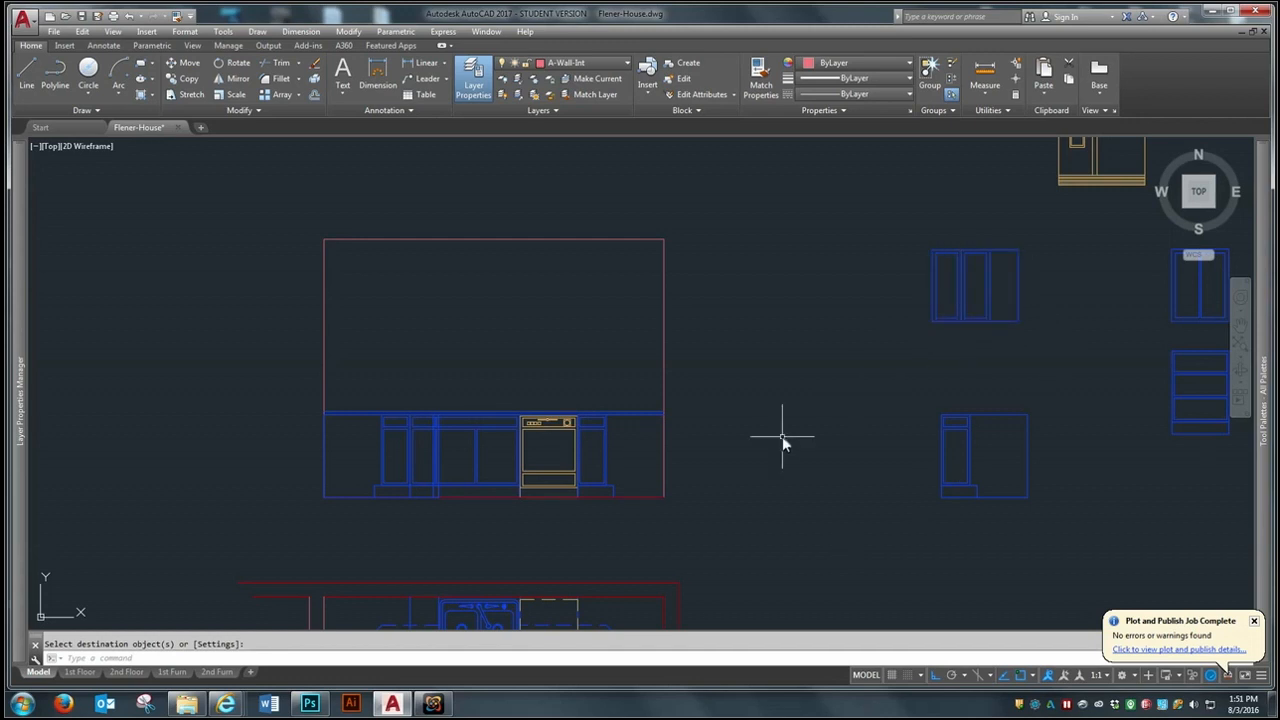
- Offset the countertop's upper line 18" upward to mark the underside of the wall cabinets
click(315, 94)
text(18)
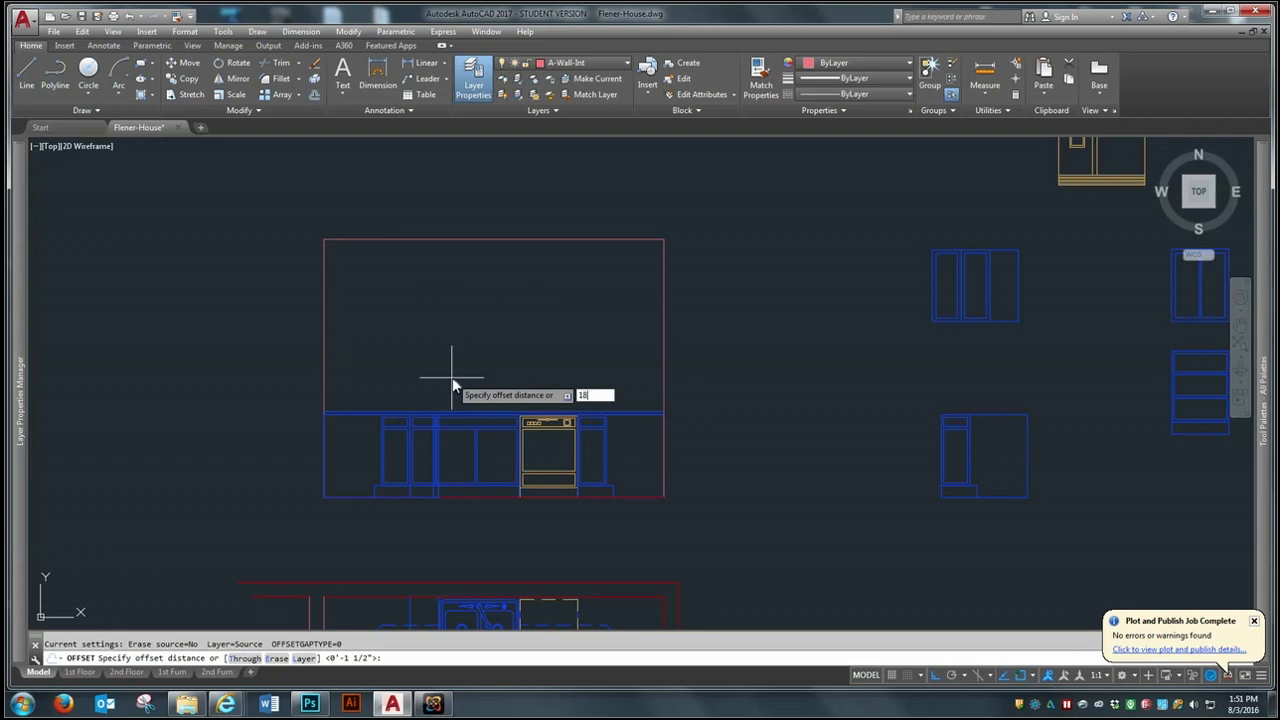
key(Return)
click(450, 410)
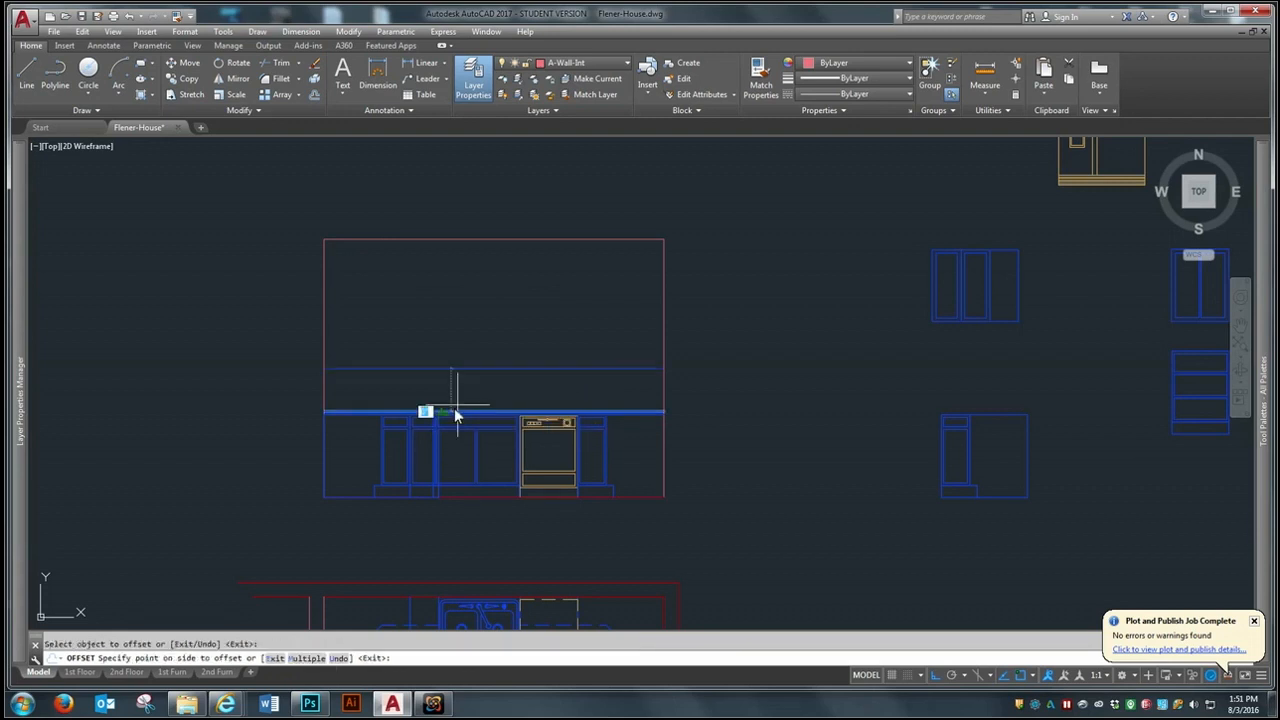
click(463, 327)
scroll(391, 341, up, 2)
key(Return)
- Draw a vertical line from the narrow base cabinet's upper east corner up to the ceiling line
scroll(454, 387, up, 2)
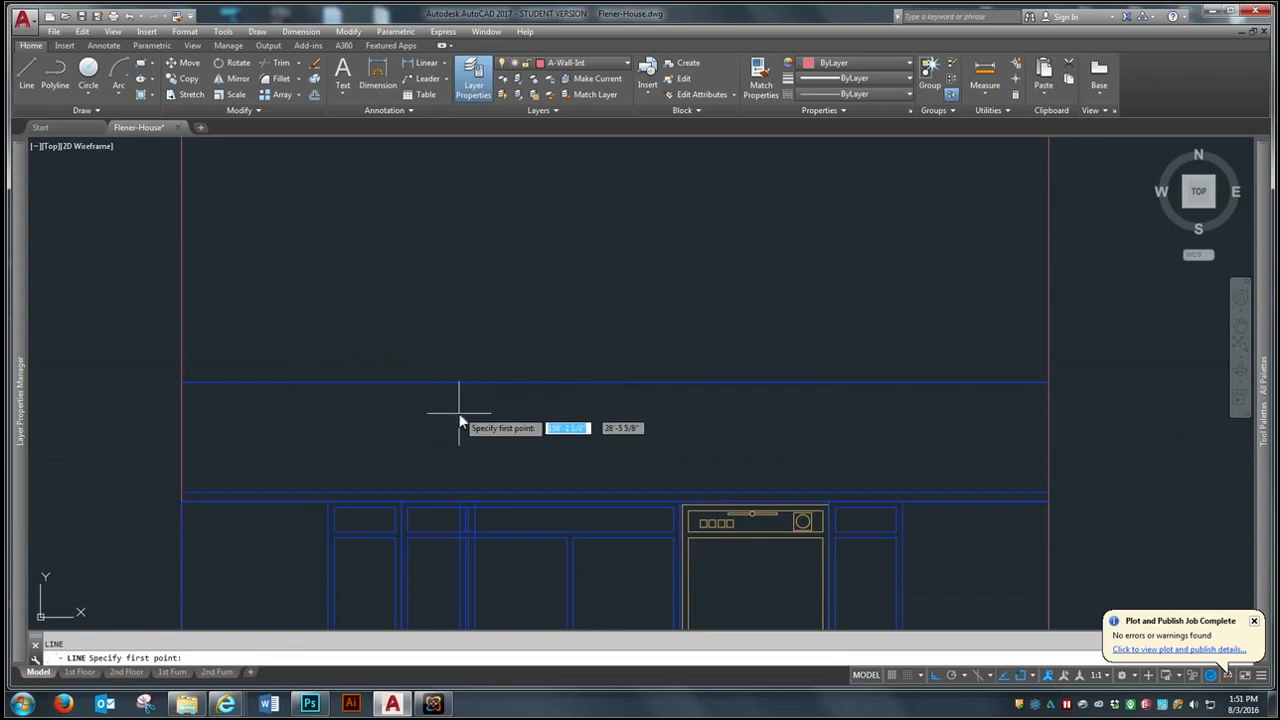
click(479, 502)
scroll(480, 502, down, 2)
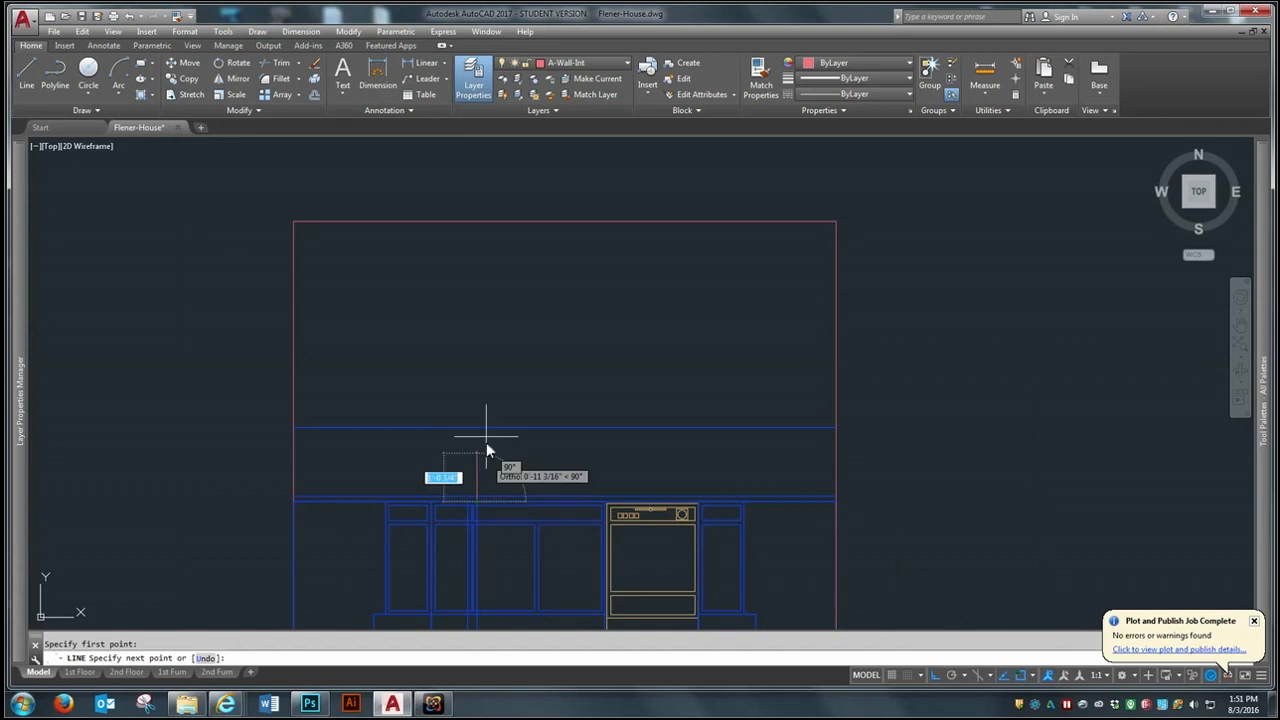
click(477, 222)
key(Return)
key(Return)
- Draw a vertical line from the corner where the sink base meets the dishwasher up to the ceiling line
scroll(607, 508, up, 5)
click(588, 497)
scroll(588, 497, down, 8)
click(601, 320)
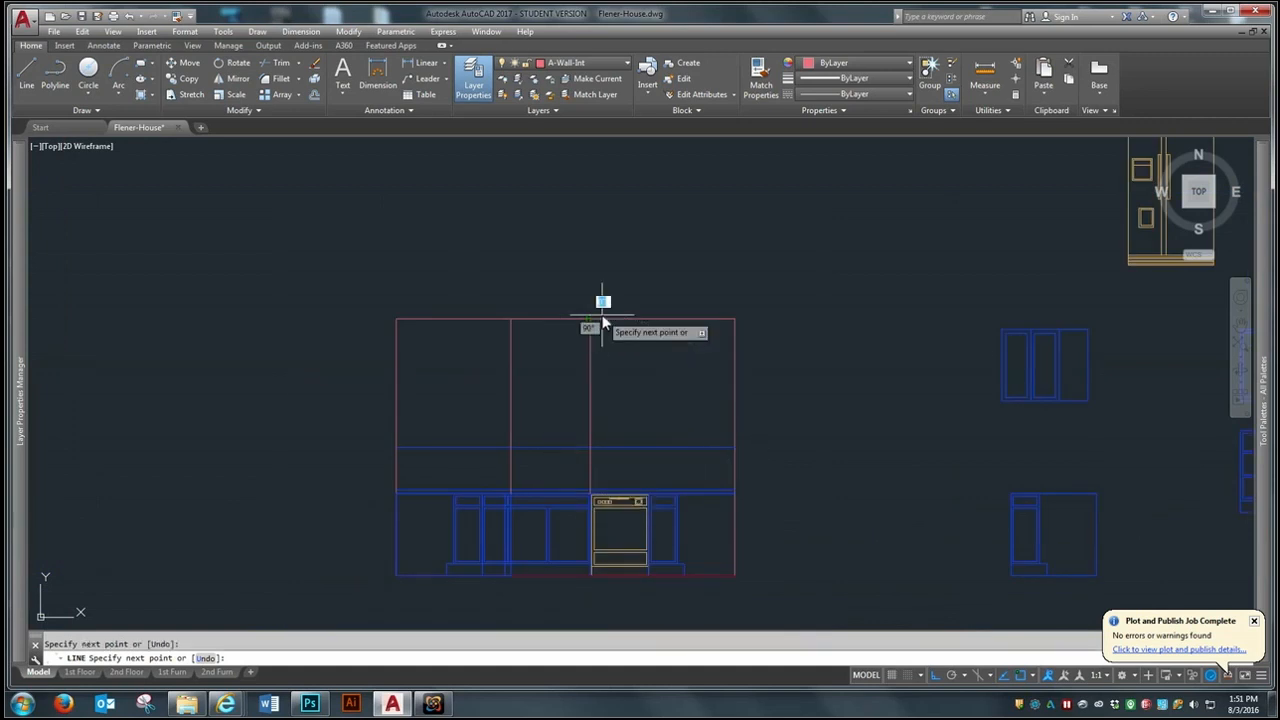
- Move the sink base cabinet so its lower east corner meets the dishwasher's lower west corner at the floor line
key(Return)
scroll(604, 580, up, 5)
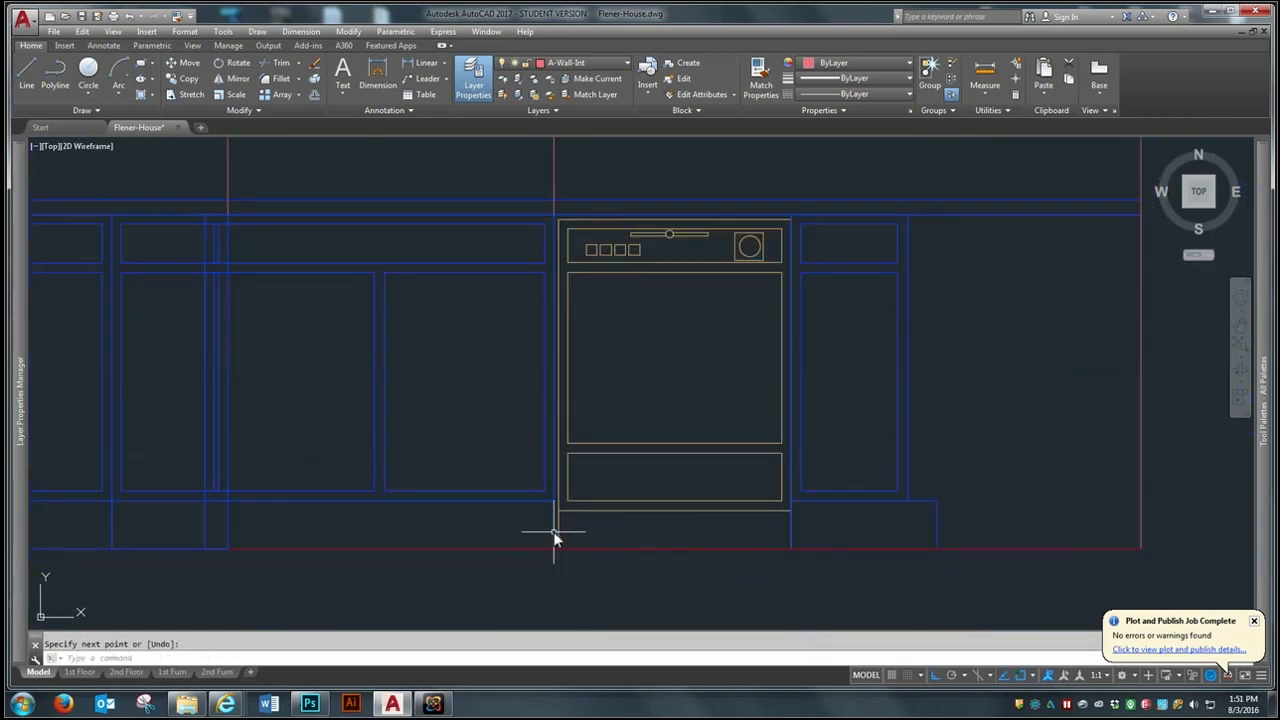
text(m)
key(Return)
click(543, 491)
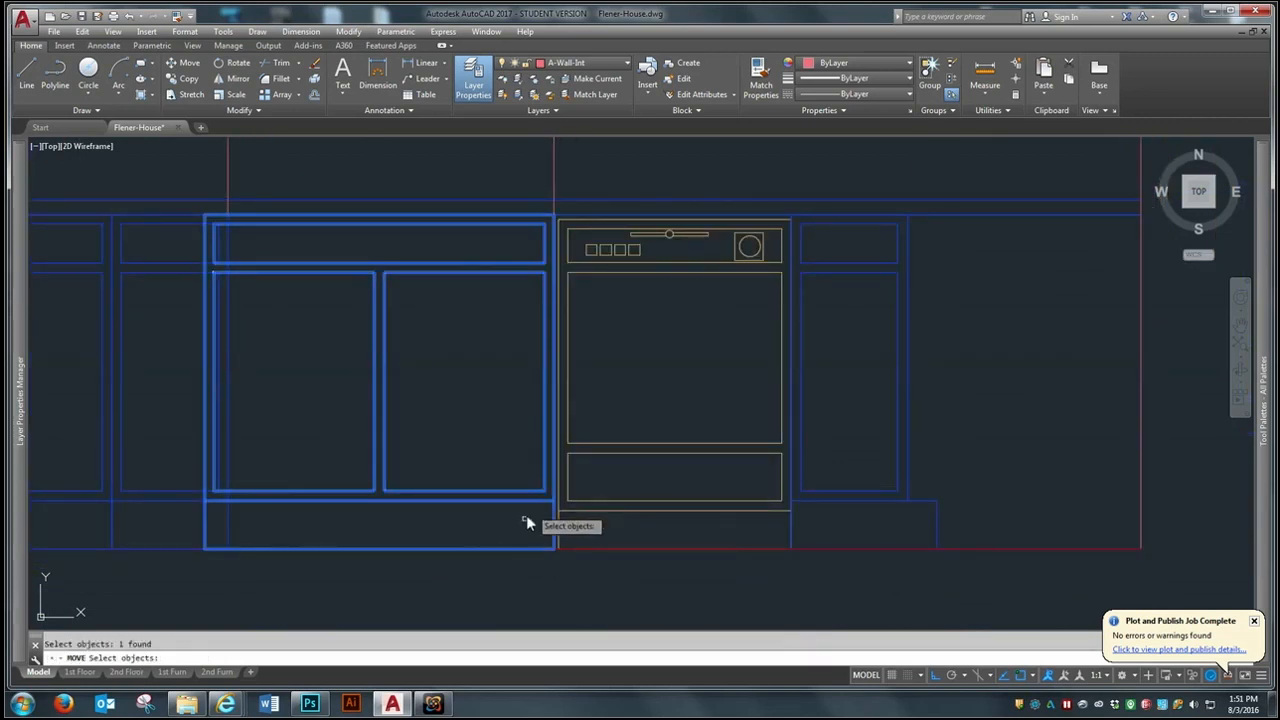
key(Return)
scroll(549, 552, up, 4)
click(556, 546)
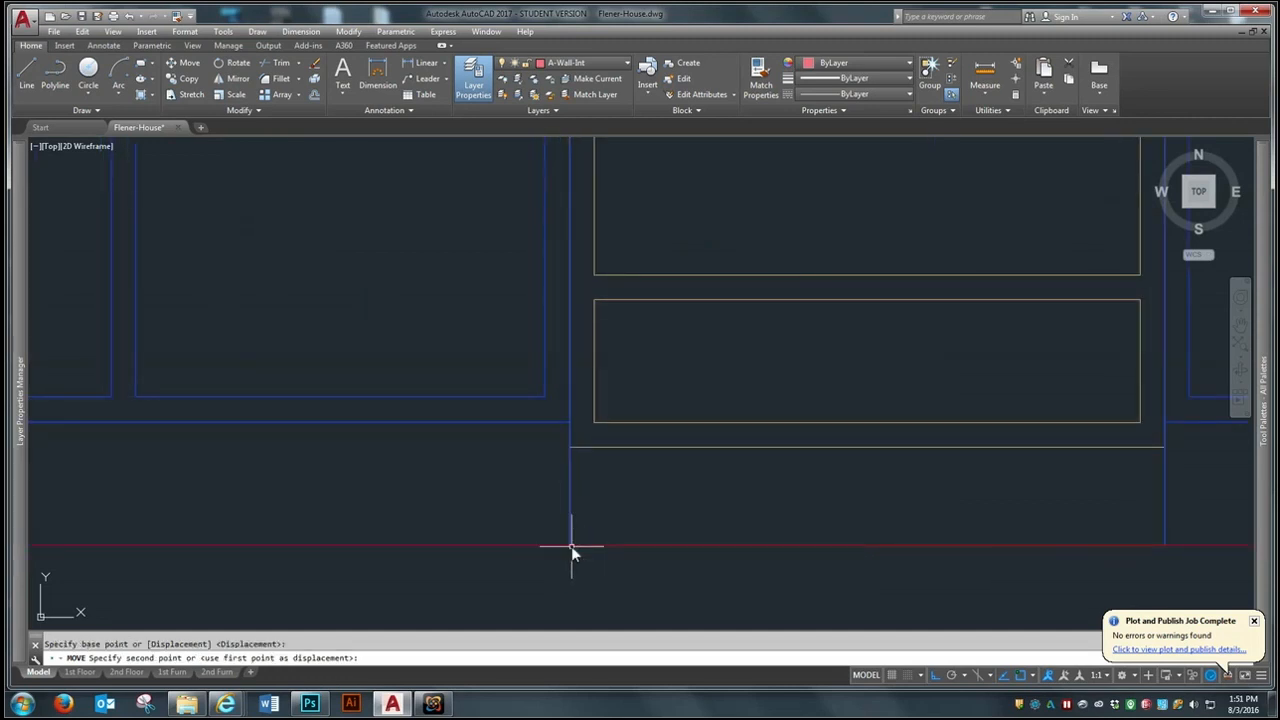
scroll(576, 508, down, 3)
scroll(900, 520, down, 2)
scroll(514, 500, up, 2)
scroll(514, 511, down, 2)
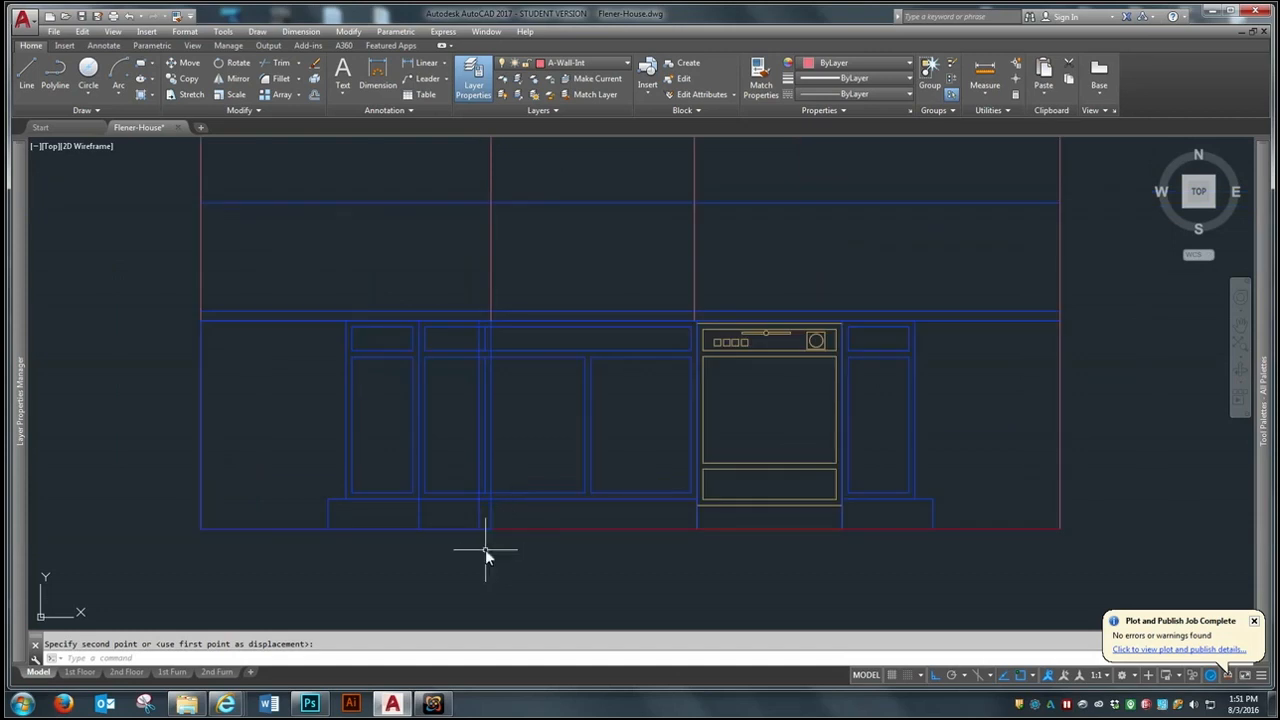
scroll(485, 549, up, 2)
scroll(485, 549, down, 2)
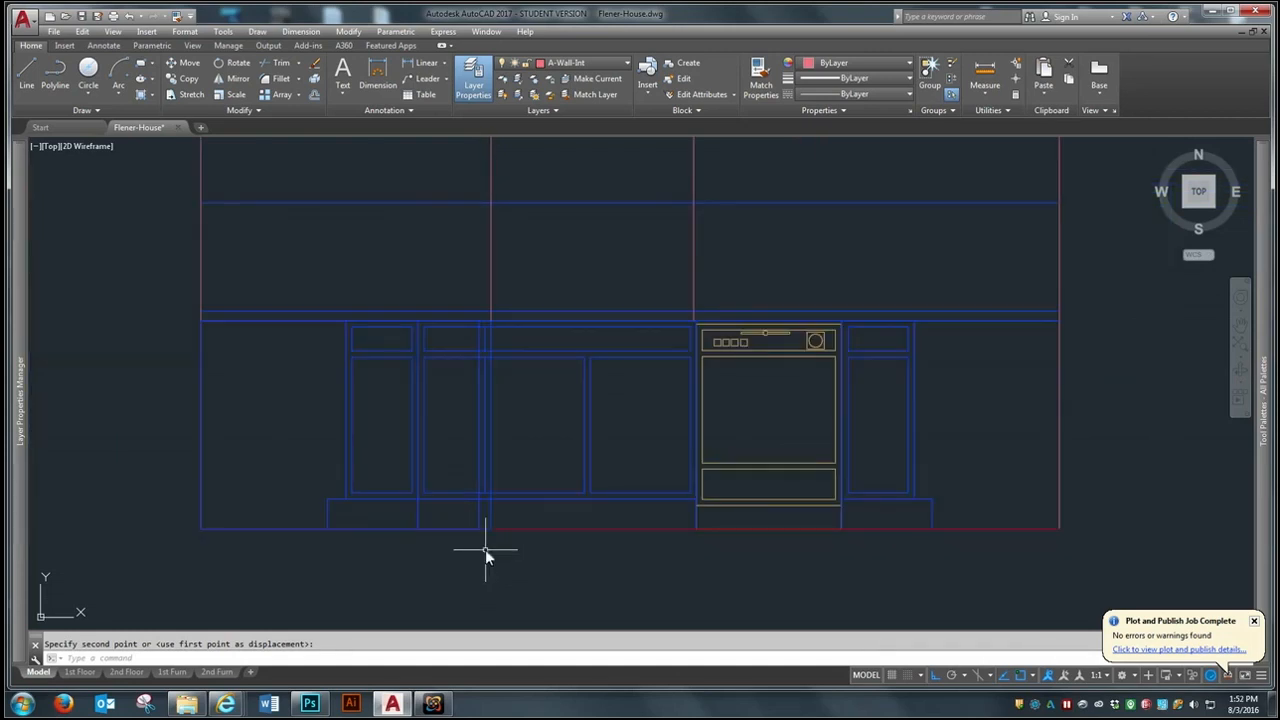
scroll(90, 477, up, 2)
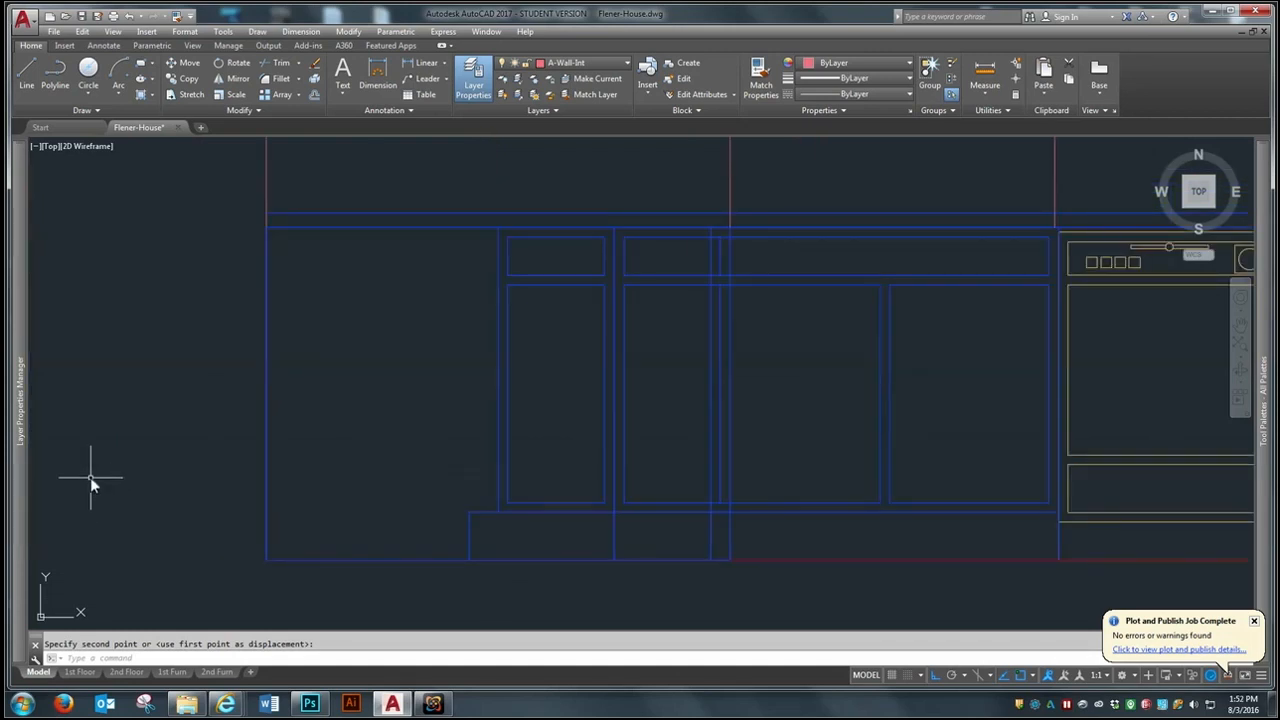
scroll(90, 477, down, 3)
scroll(505, 475, down, 1)
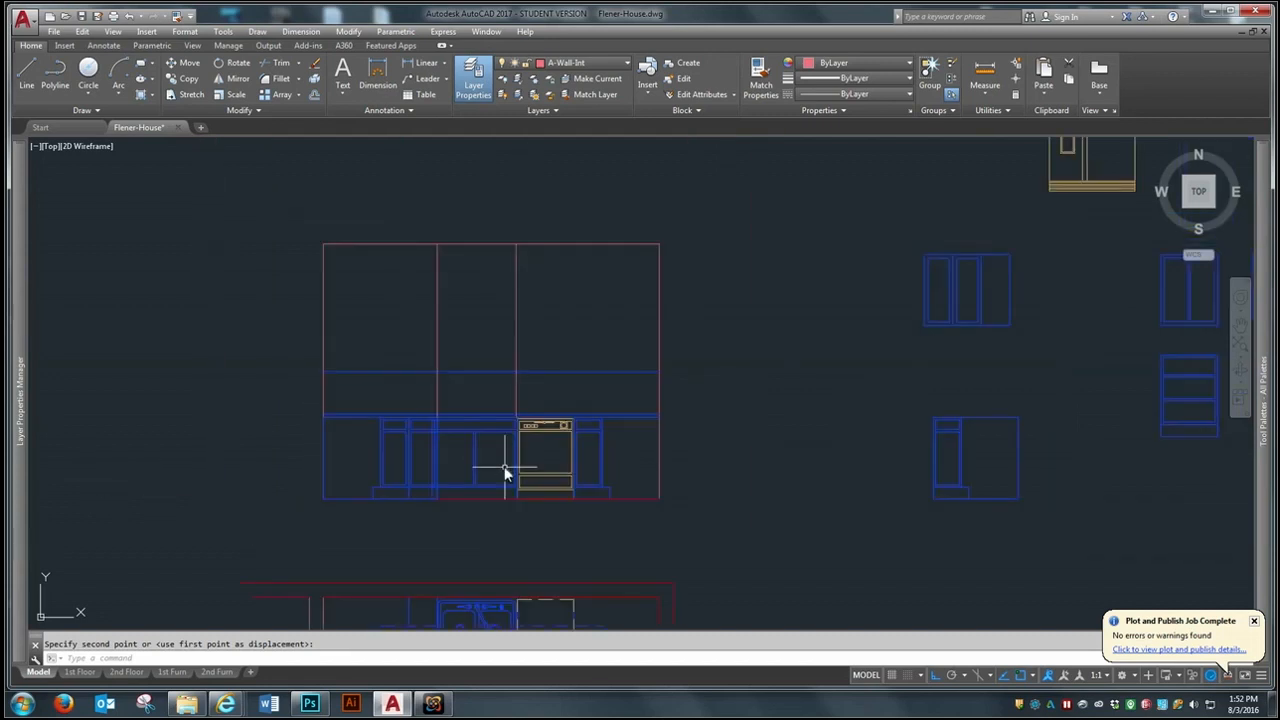
scroll(429, 388, up, 2)
text(tr)
key(Return)
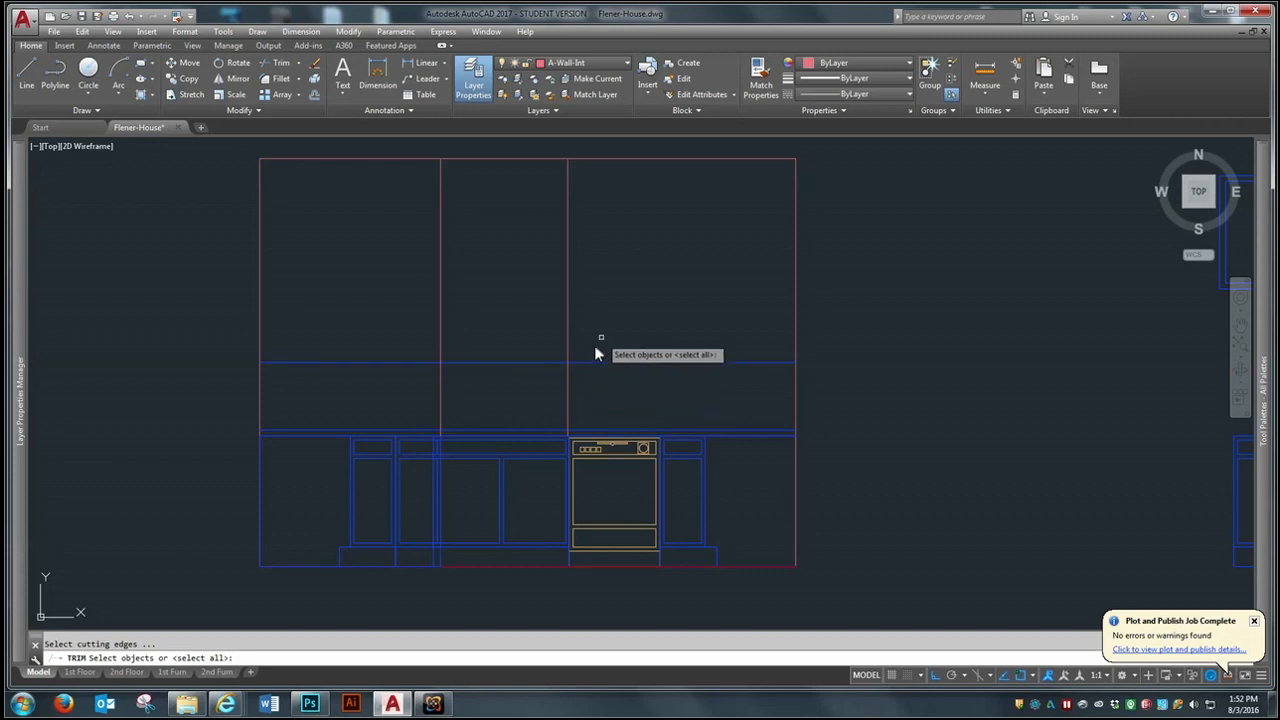
click(601, 337)
click(442, 391)
key(Return)
key(Escape)
- Move the corner wall cabinet block so its lower east corner sits where the 18" guide line meets the east wall line
scroll(512, 358, down, 3)
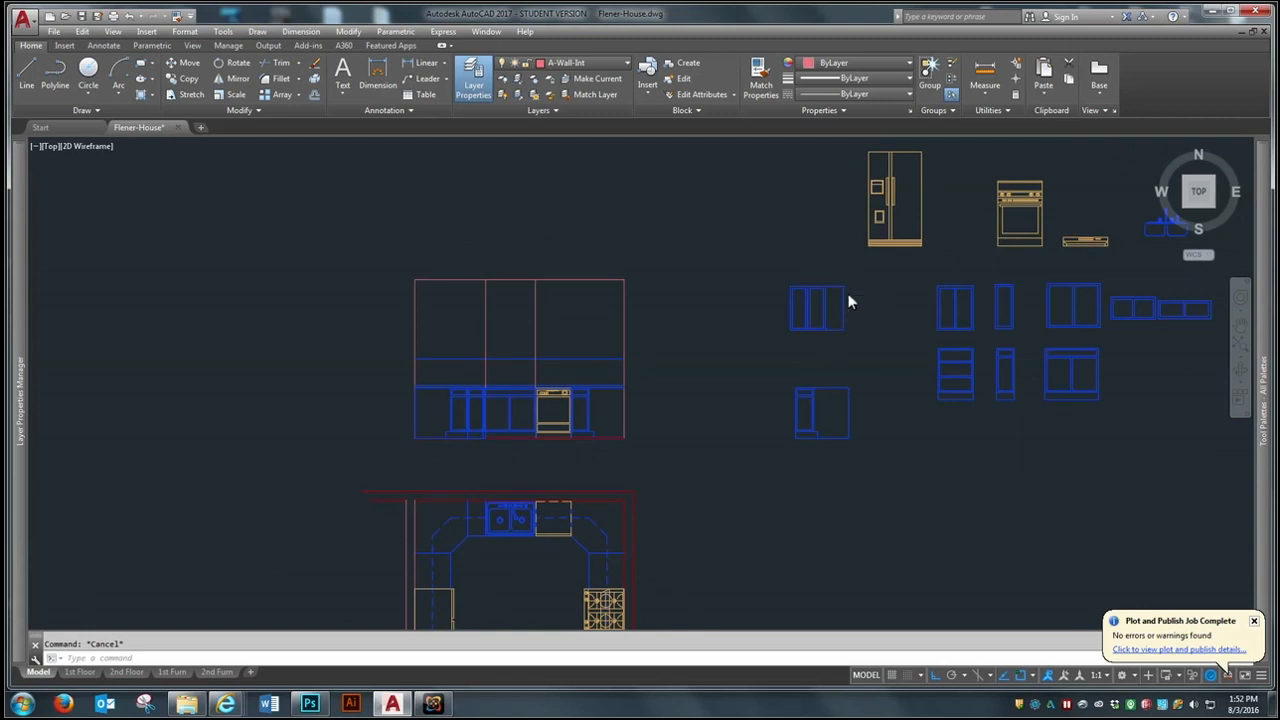
scroll(849, 302, up, 2)
text(m)
key(Return)
click(868, 249)
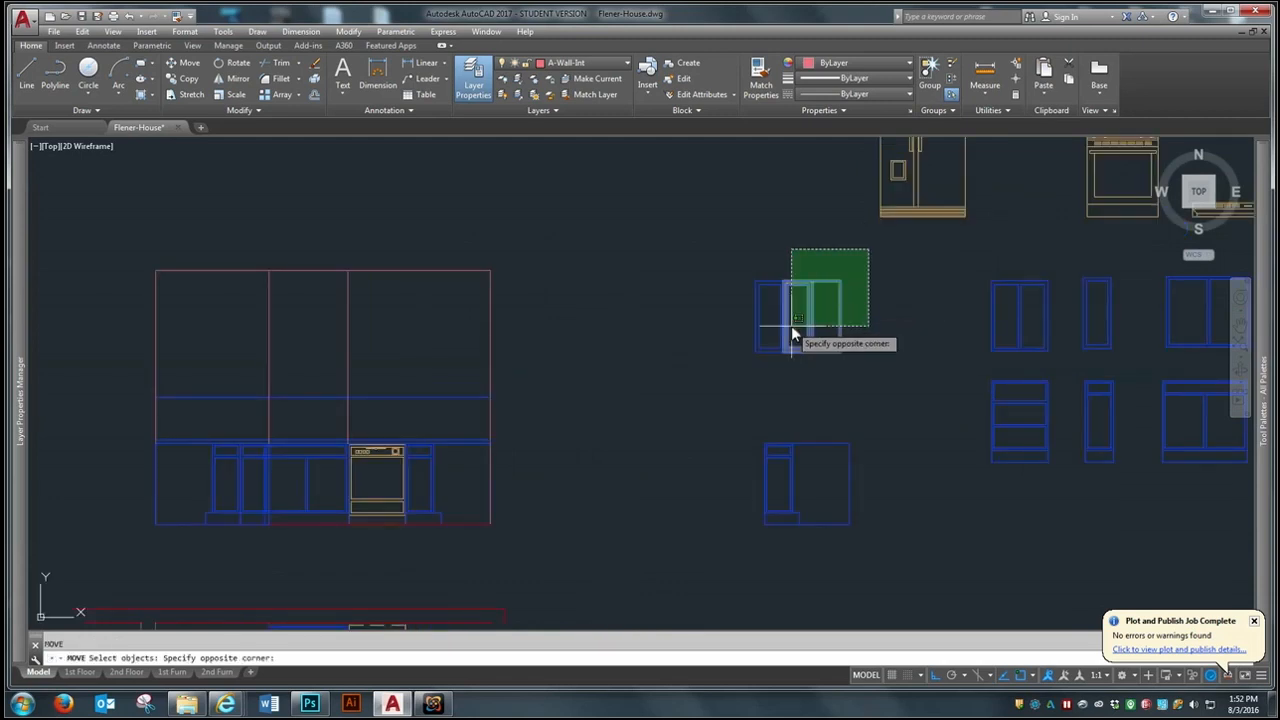
click(734, 368)
key(Return)
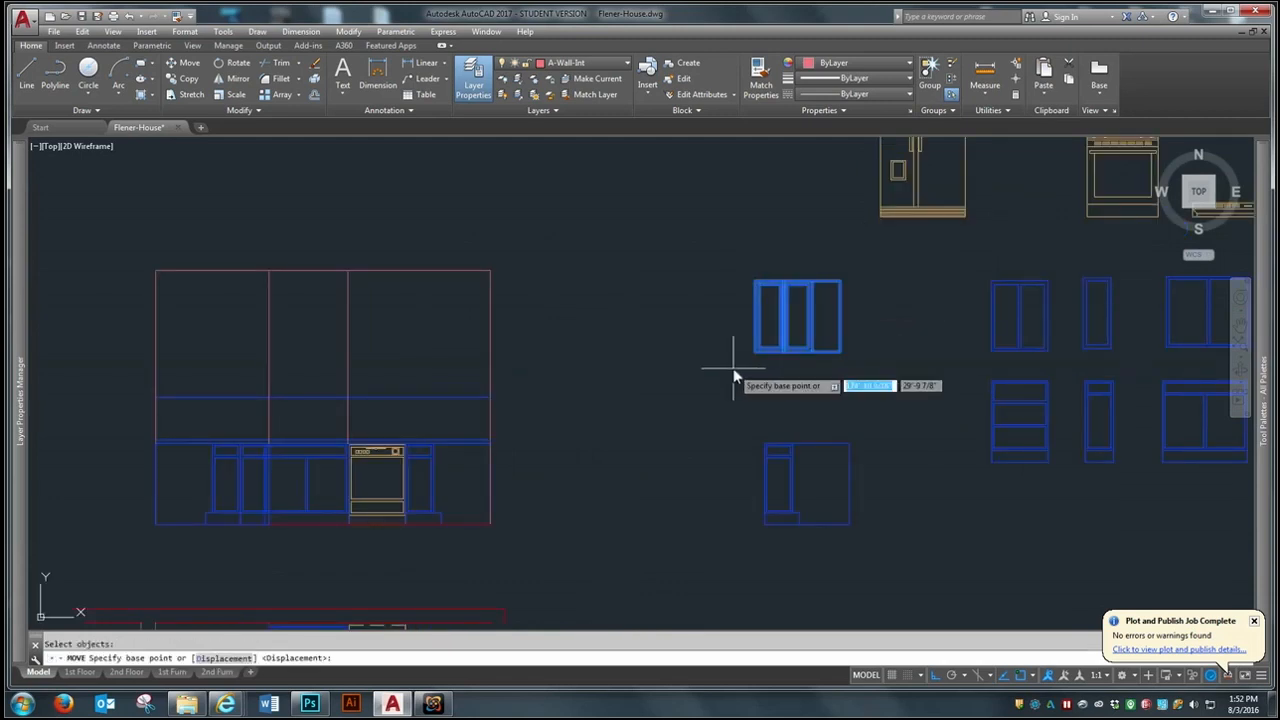
click(840, 352)
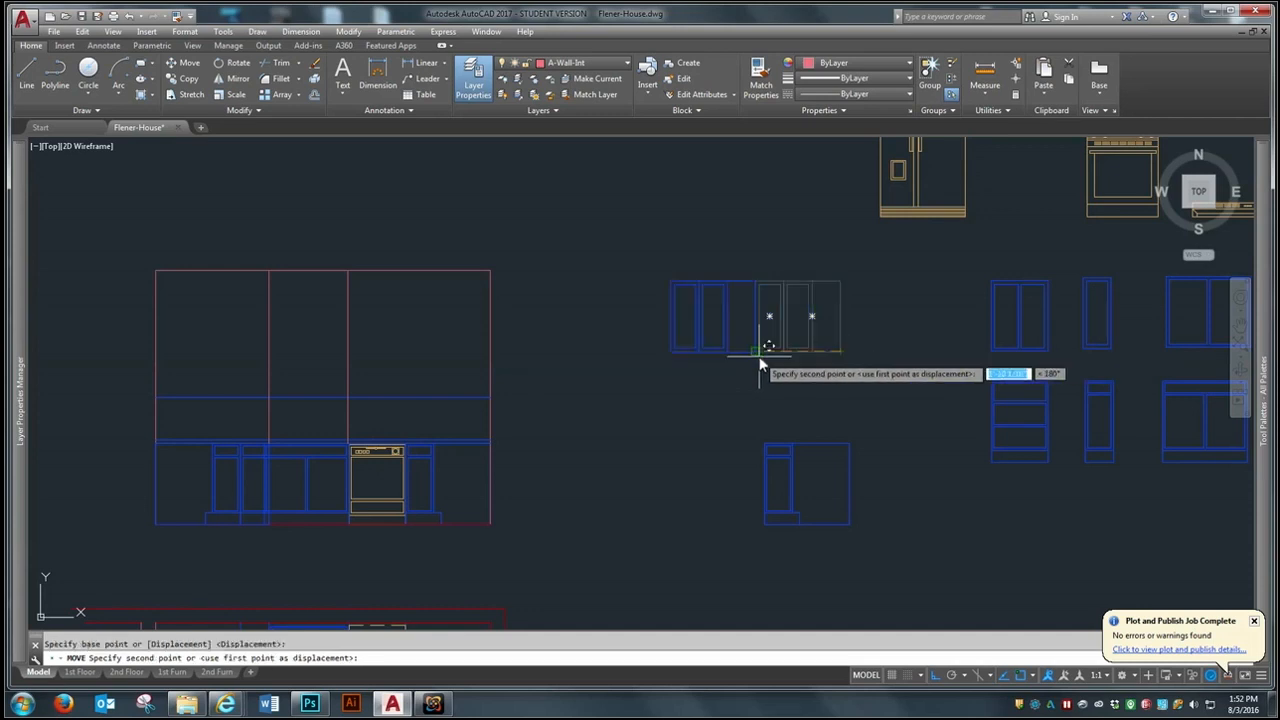
click(470, 398)
scroll(505, 400, down, 2)
scroll(496, 385, up, 2)
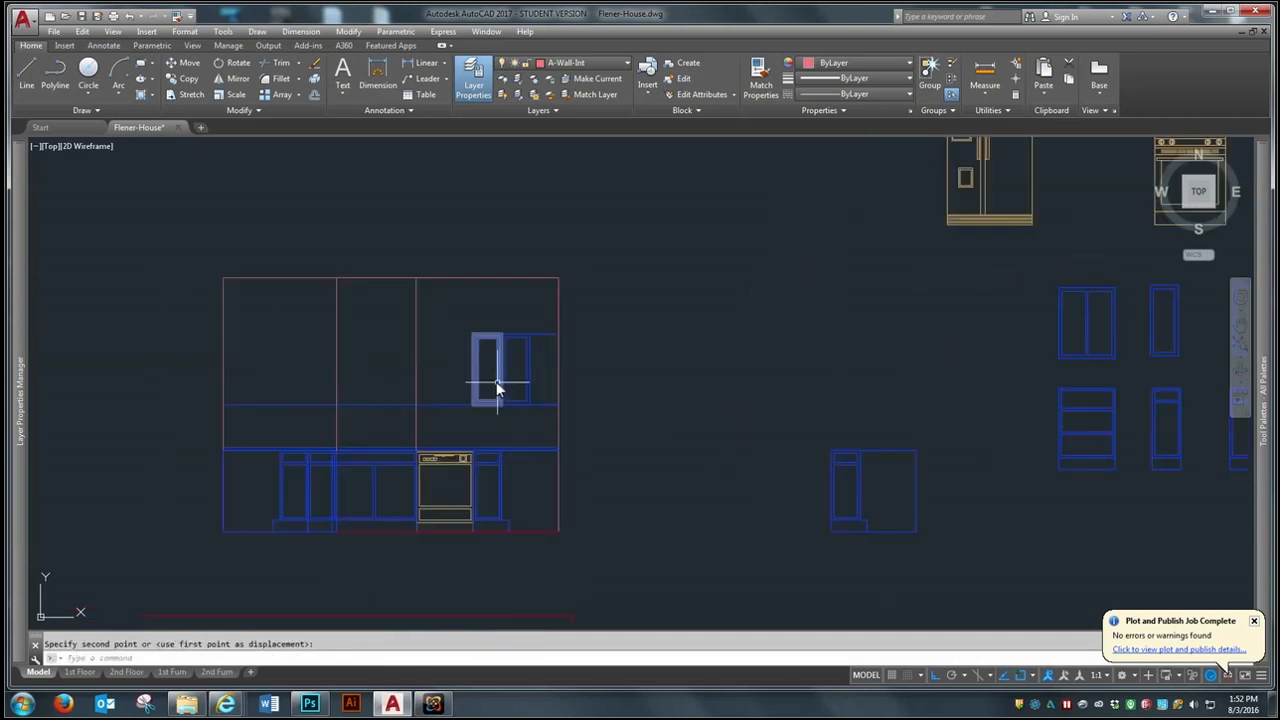
- Mirror the corner wall cabinet to the west wall about the elevation's vertical centre line, keeping the original
scroll(569, 391, down, 2)
text(mi)
key(Return)
click(539, 350)
click(514, 388)
key(Return)
click(443, 326)
click(454, 527)
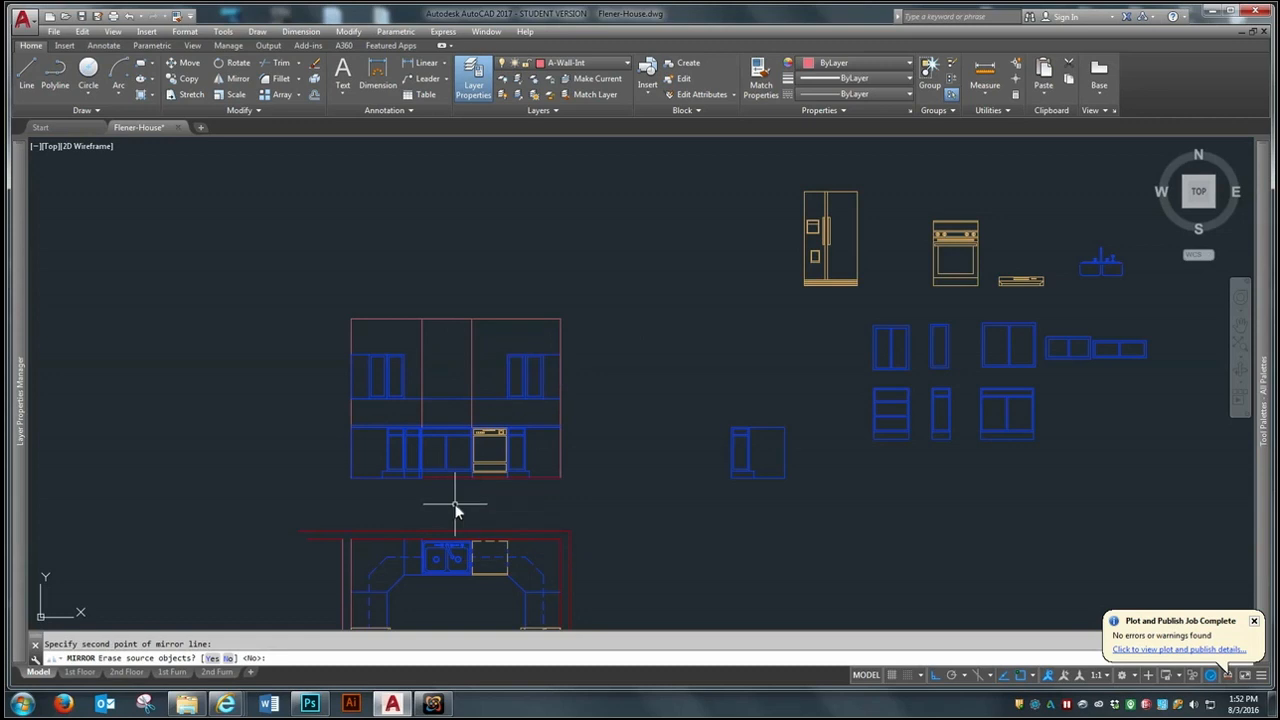
key(Return)
- Measure the front width of the narrow base cabinet west of the sink in the kitchen floor plan
scroll(446, 521, up, 5)
text(DI)
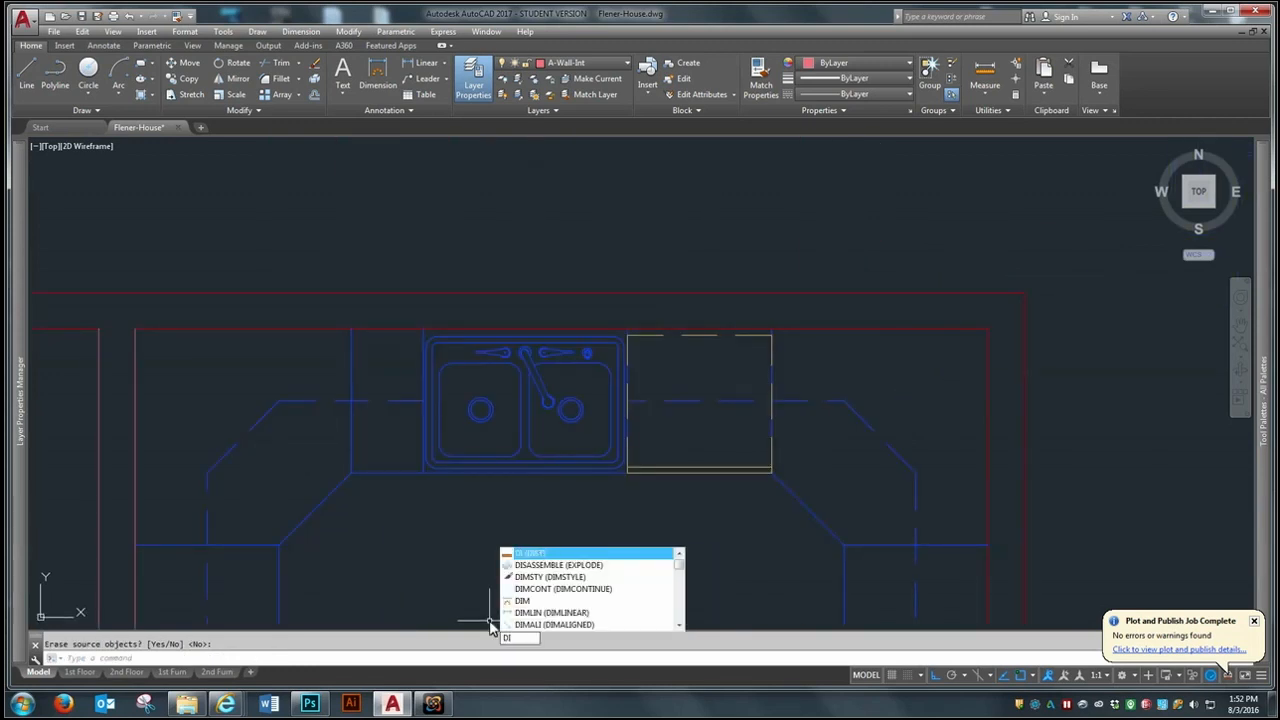
key(Return)
click(352, 472)
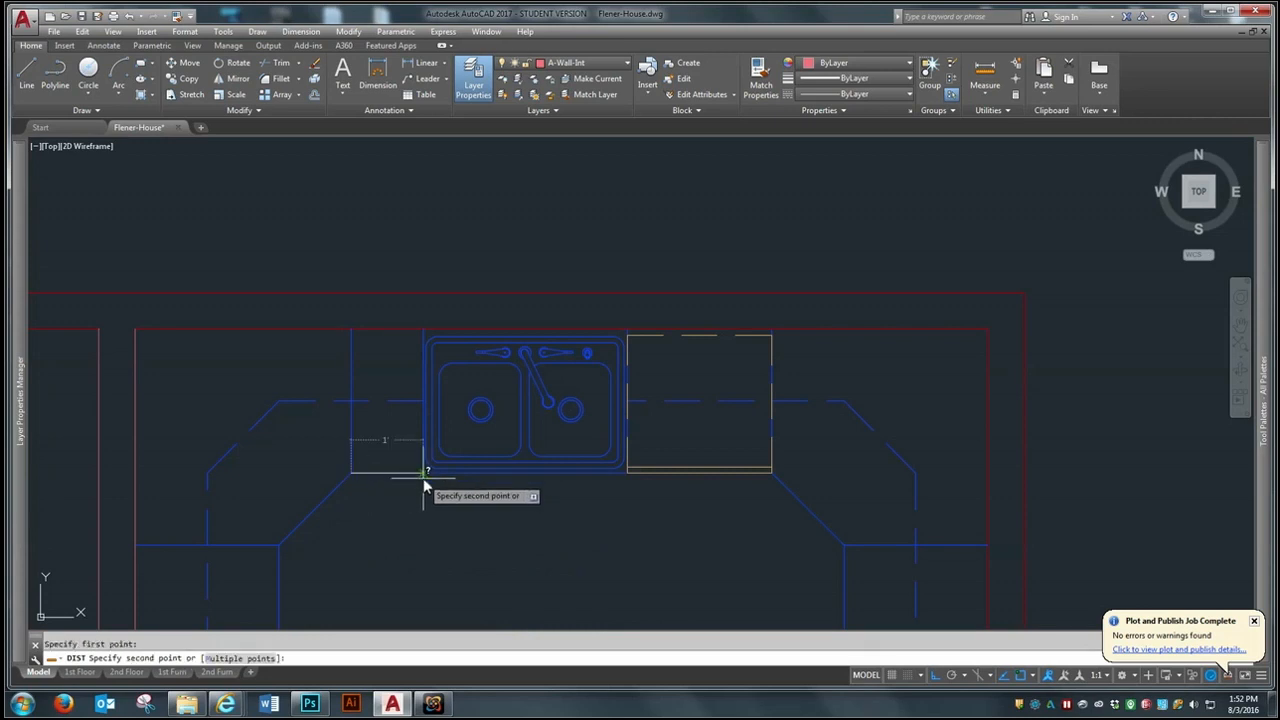
click(421, 478)
- Move the oversized sink base cabinet out of the elevation to the open area east of the spare corner base cabinet
scroll(735, 493, down, 2)
scroll(729, 485, up, 2)
scroll(709, 491, down, 2)
scroll(615, 258, up, 1)
scroll(615, 252, up, 1)
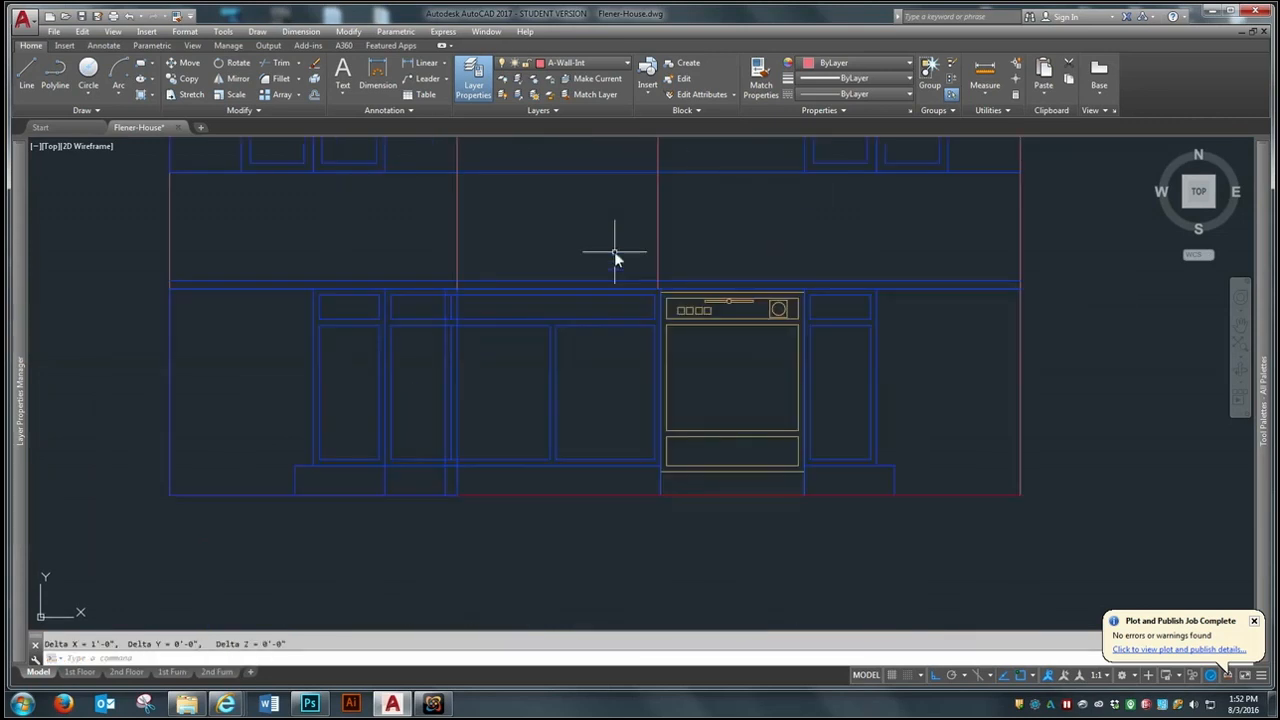
key(Return)
scroll(413, 386, down, 1)
scroll(418, 384, down, 1)
click(450, 415)
key(Escape)
text(m)
key(Return)
click(462, 384)
key(Return)
click(471, 375)
click(1081, 460)
- Measure the widths of the two-door base cabinet in the block collection and the sink base set aside
scroll(671, 413, down, 1)
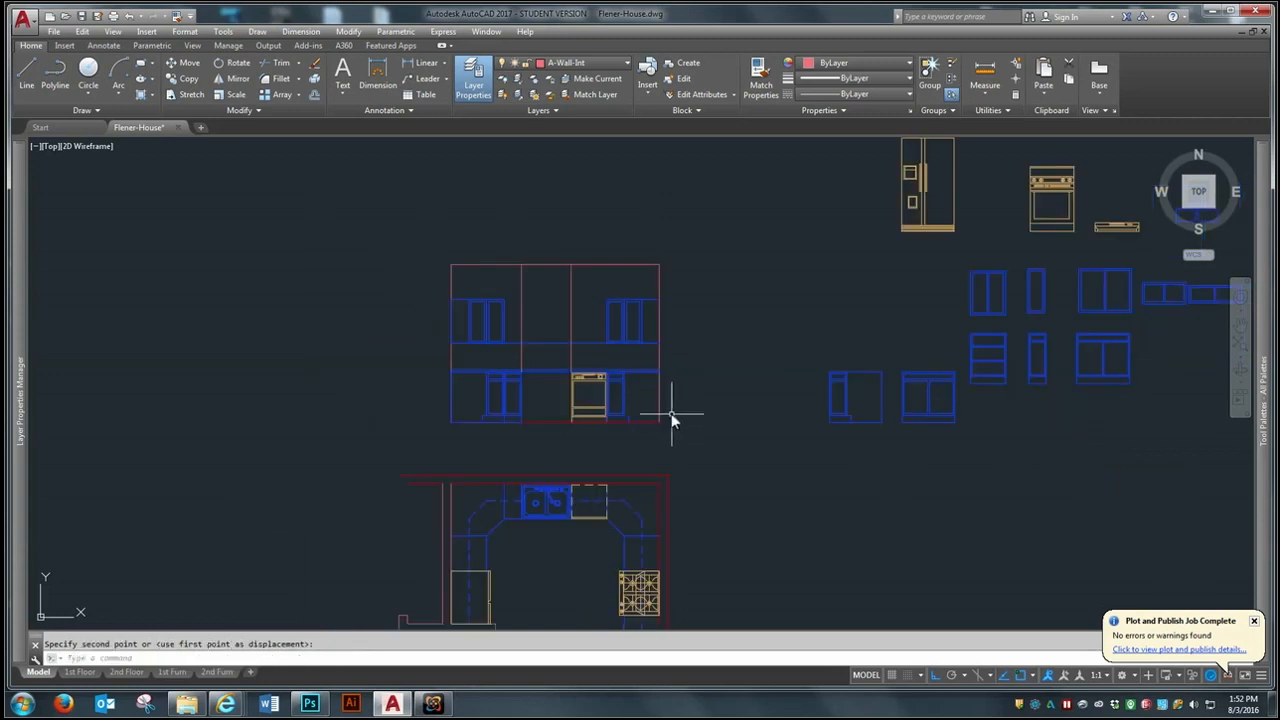
scroll(1131, 353, up, 1)
text(DIS)
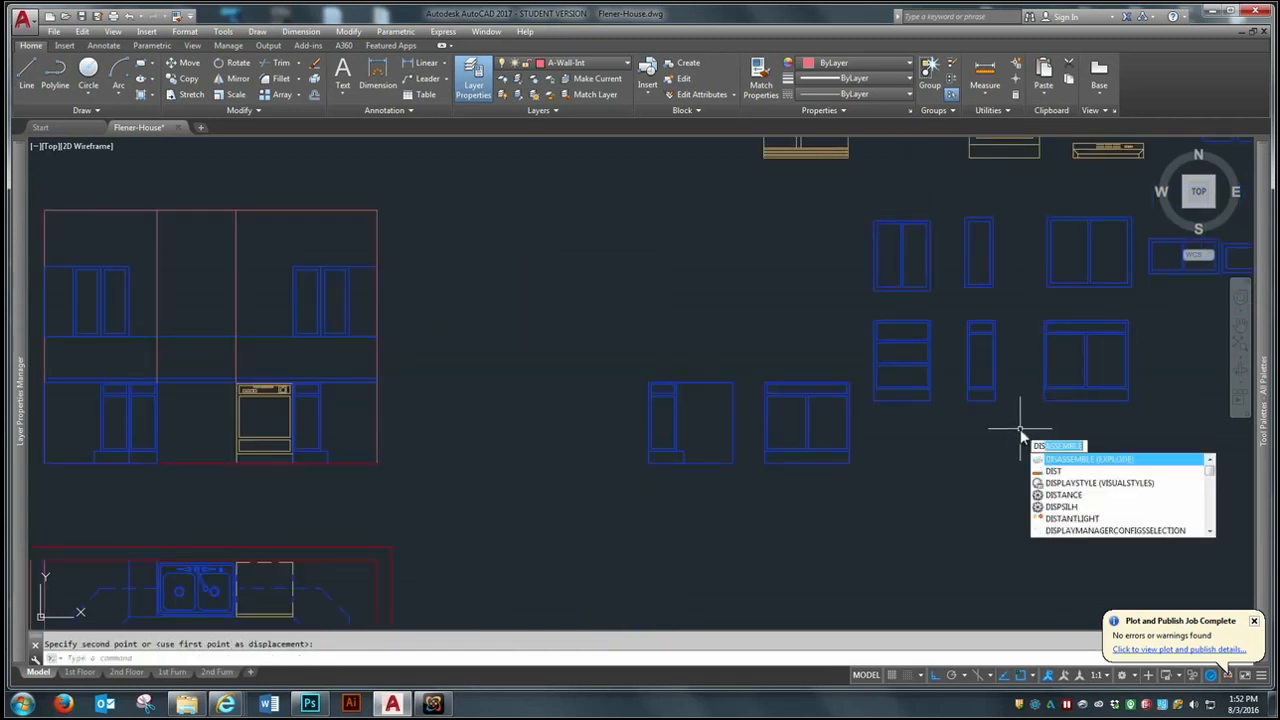
text(T)
key(Return)
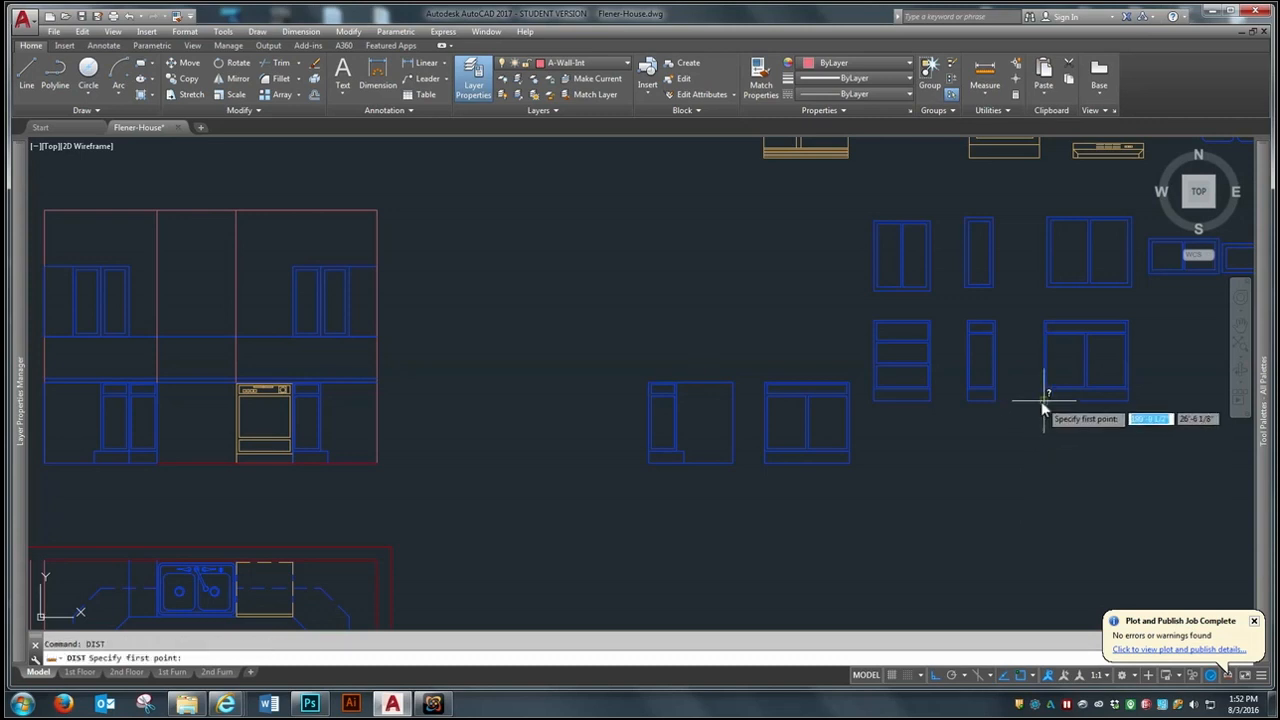
click(1044, 399)
click(1127, 399)
key(Return)
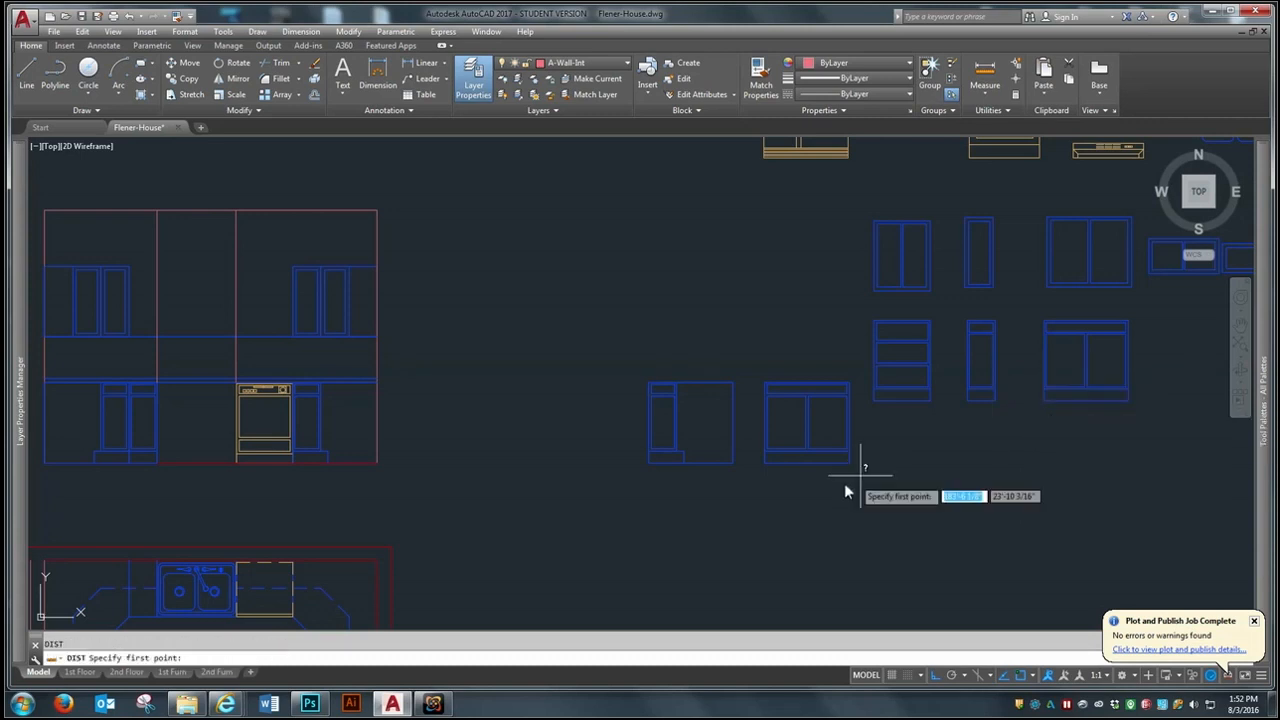
click(764, 462)
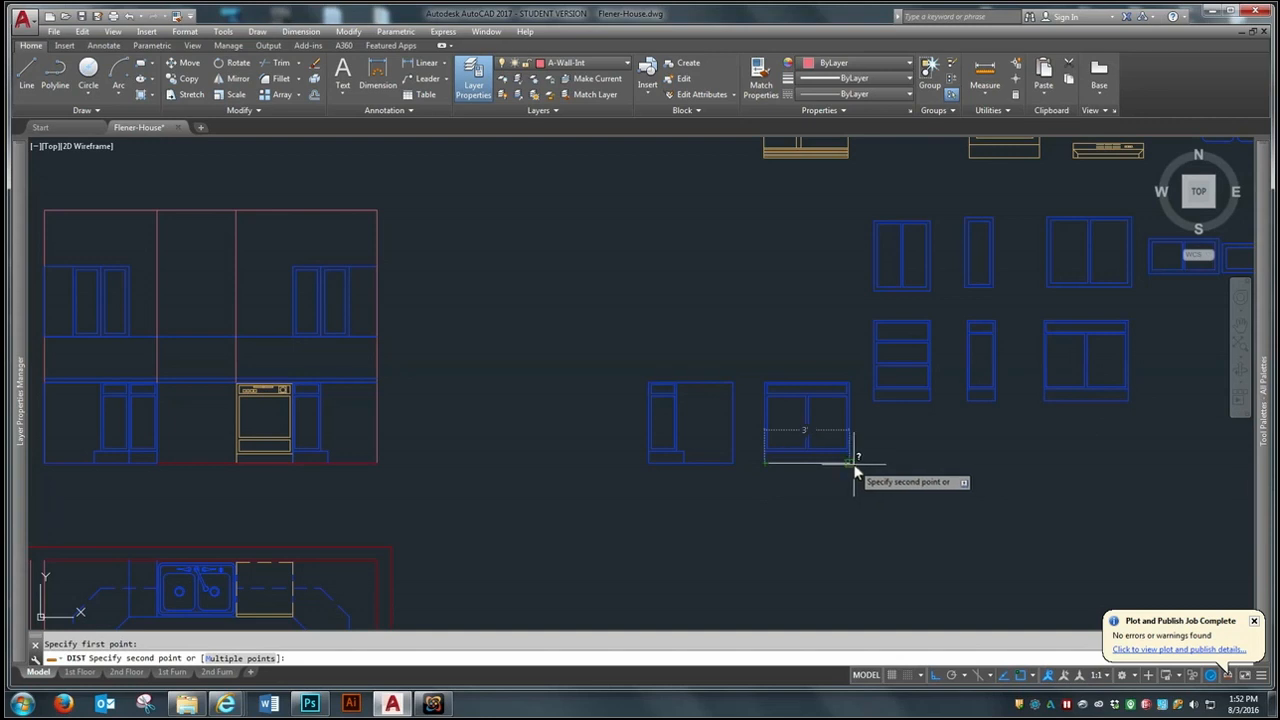
click(853, 464)
- Copy the narrow single-door wall cabinet against the east side of the west corner wall cabinet, aligned at the top
scroll(840, 430, down, 2)
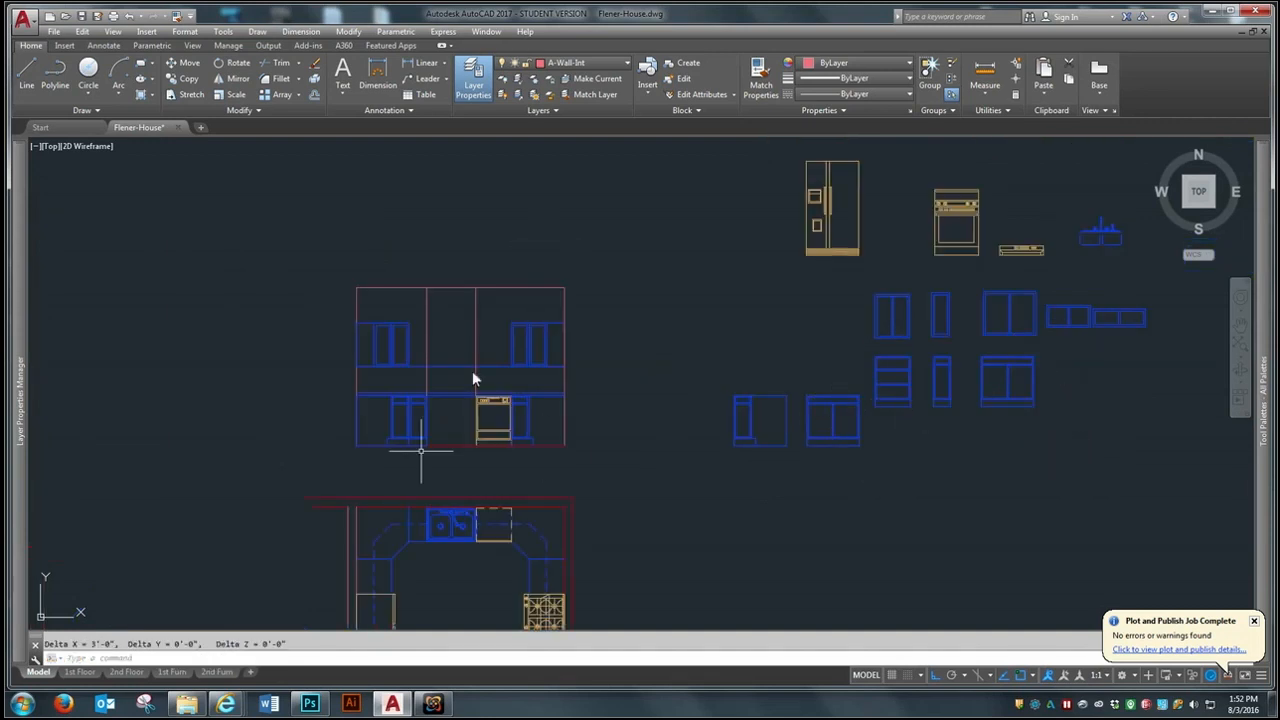
scroll(421, 450, up, 2)
scroll(502, 292, down, 2)
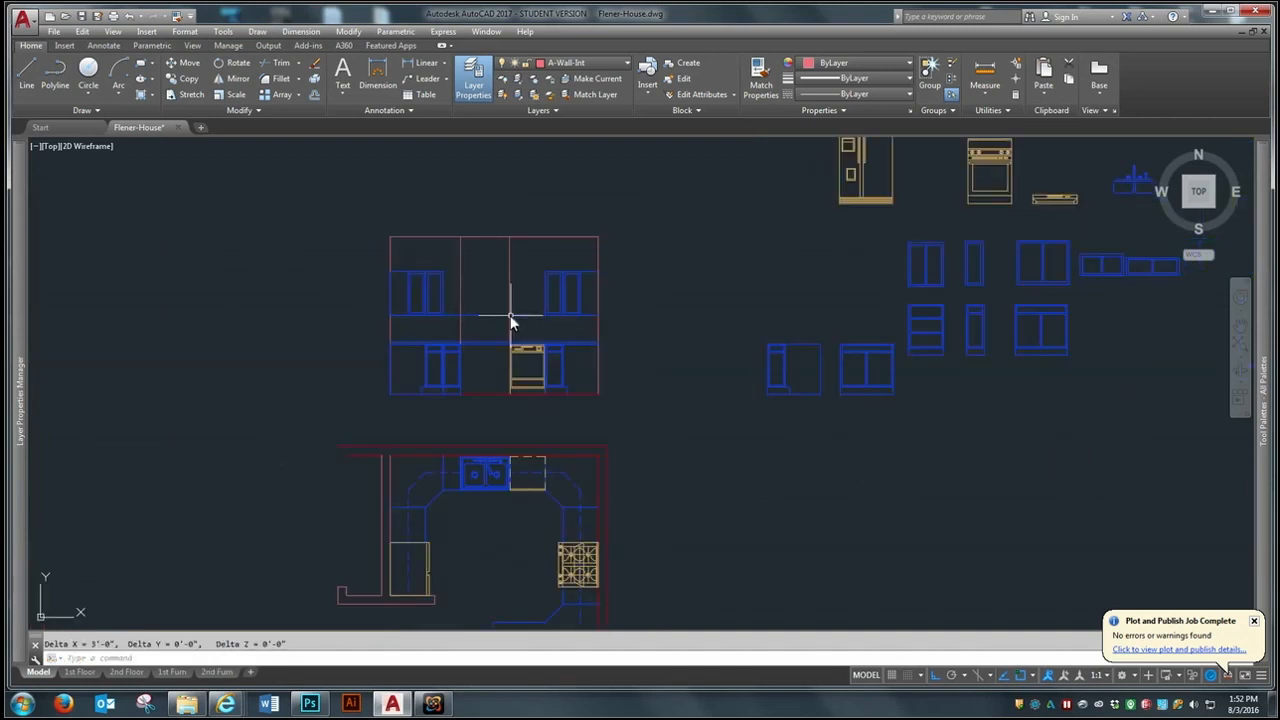
text(co)
key(Return)
click(996, 220)
click(965, 290)
key(Return)
click(964, 240)
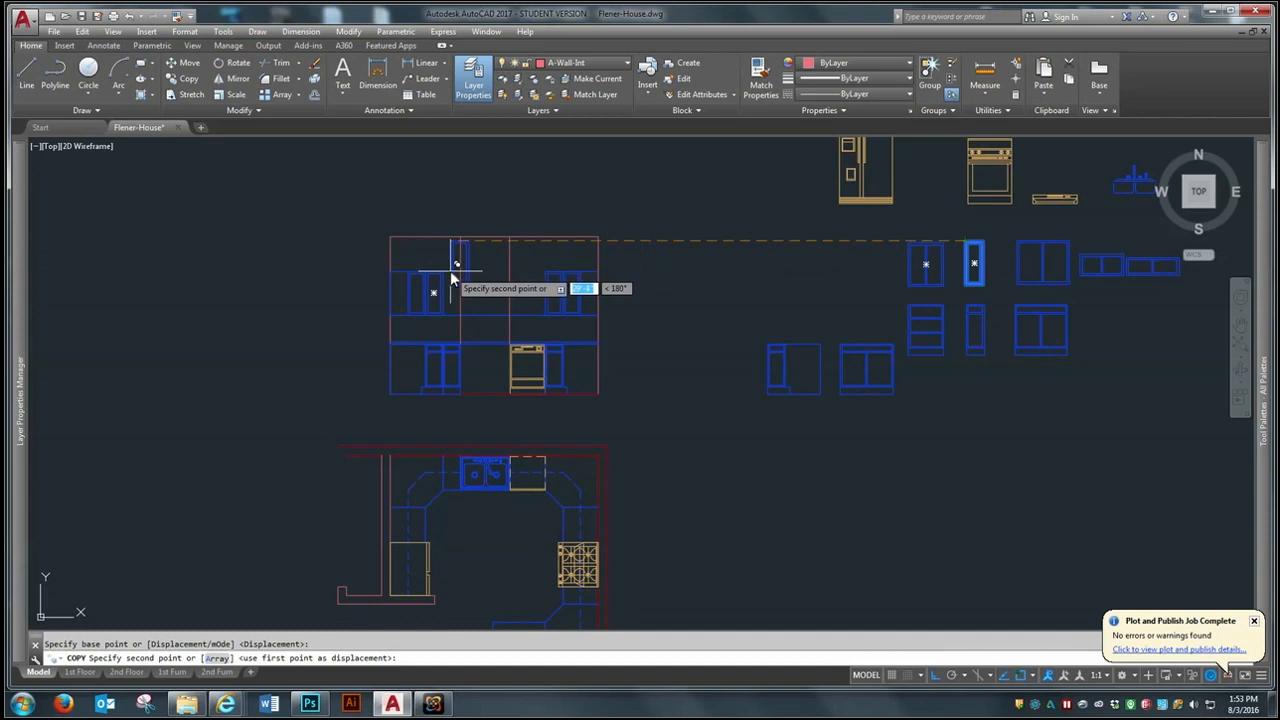
click(448, 276)
key(Return)
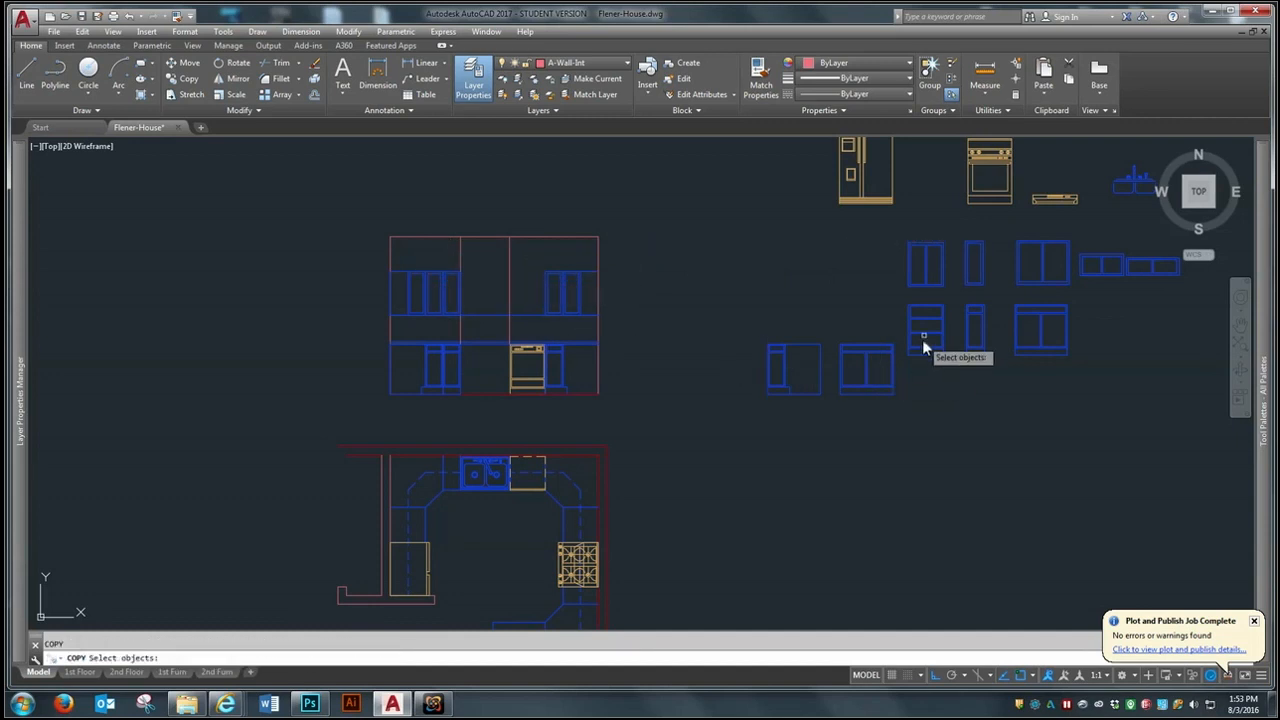
- Copy the smaller two-door wall cabinet against the west side of the east corner wall cabinet, aligned at the top
click(950, 231)
click(898, 300)
key(Return)
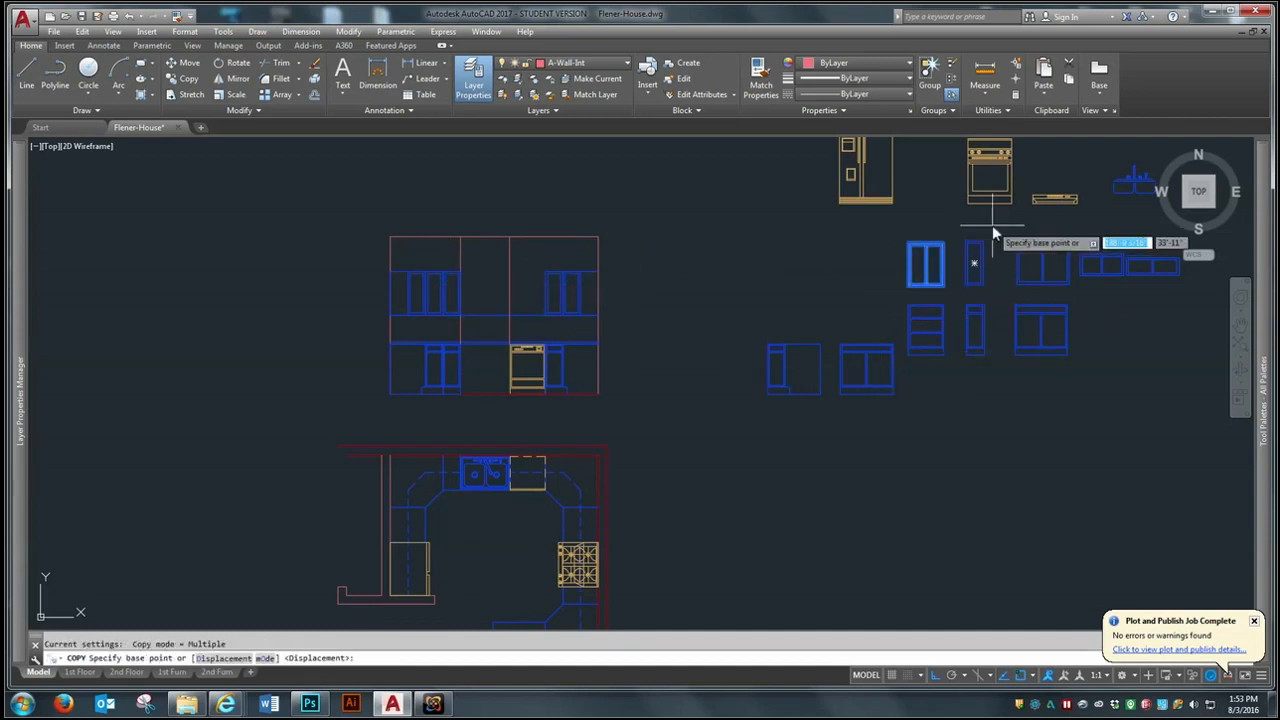
click(941, 242)
click(546, 273)
key(Return)
- Erase the two vertical guide lines and the horizontal 18" guide line from the elevation
scroll(502, 291, up, 3)
scroll(512, 265, up, 2)
scroll(529, 249, down, 2)
scroll(523, 237, up, 2)
scroll(528, 241, down, 4)
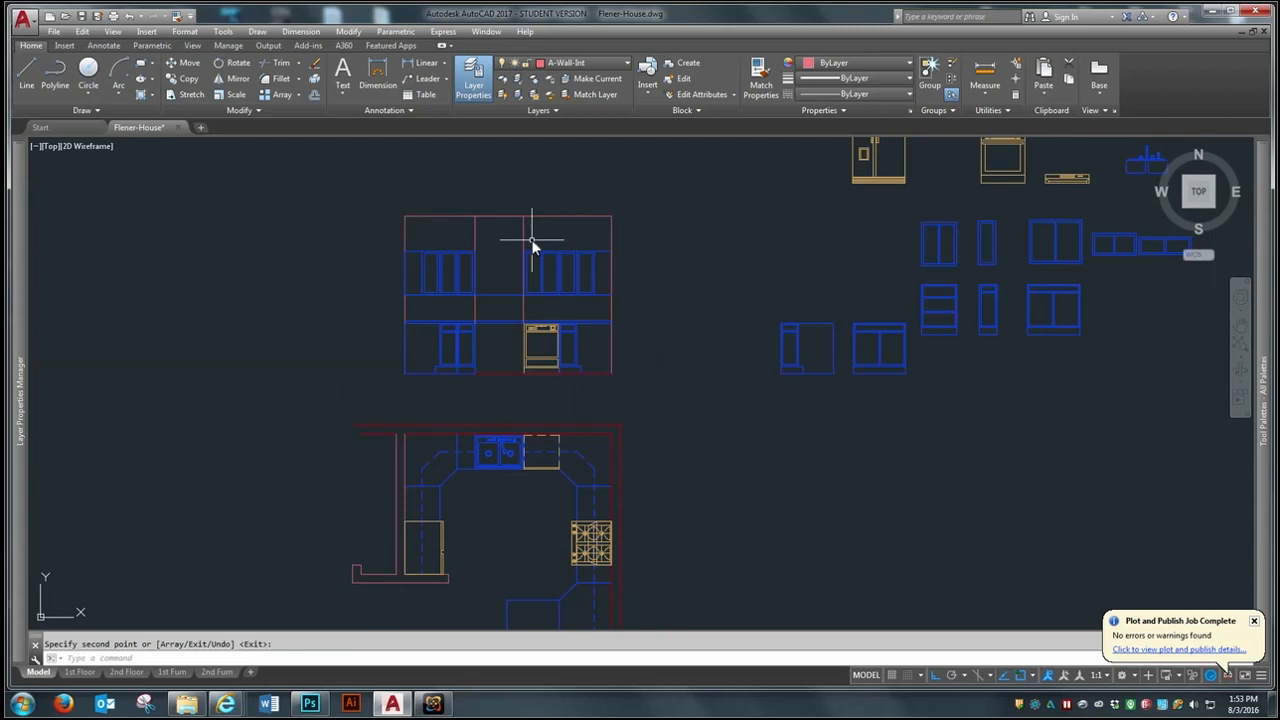
text(e)
key(Return)
click(540, 225)
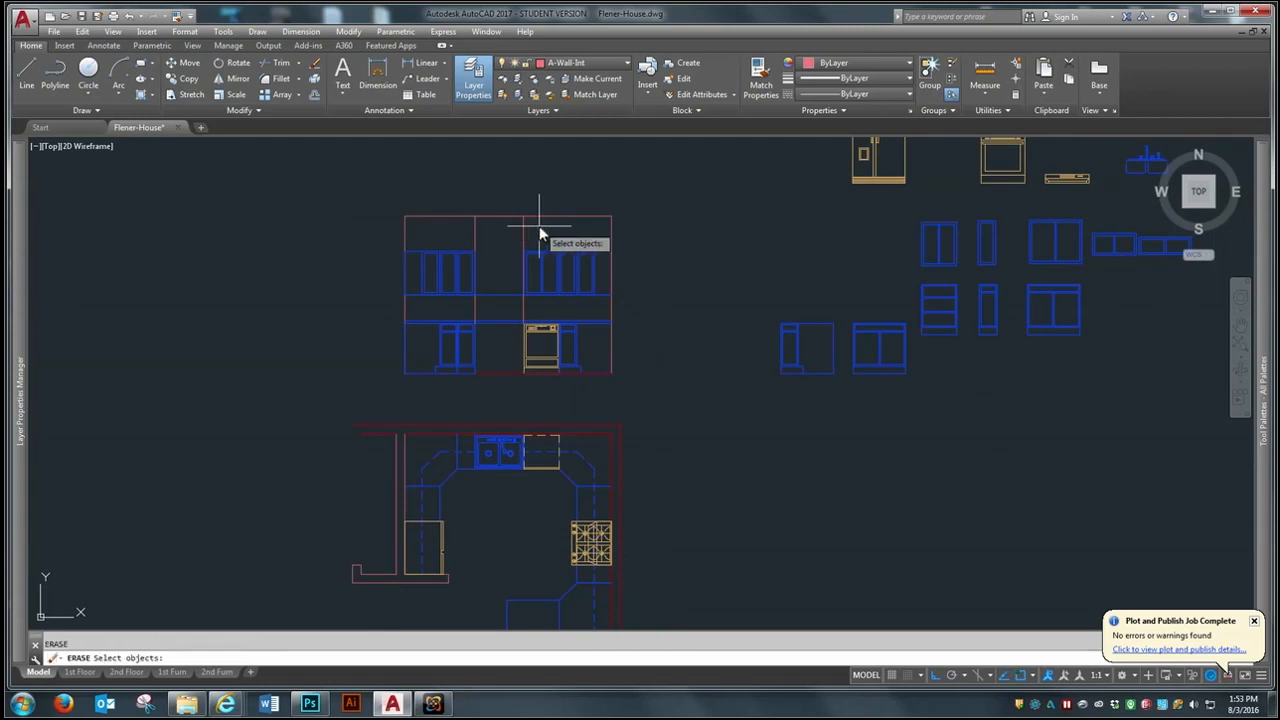
click(470, 252)
click(497, 306)
key(Return)
- Start a block insertion and browse for its drawing file in the Week 15 folder of On-Demand CAD
scroll(491, 236, up, 2)
scroll(483, 285, down, 2)
scroll(556, 400, down, 2)
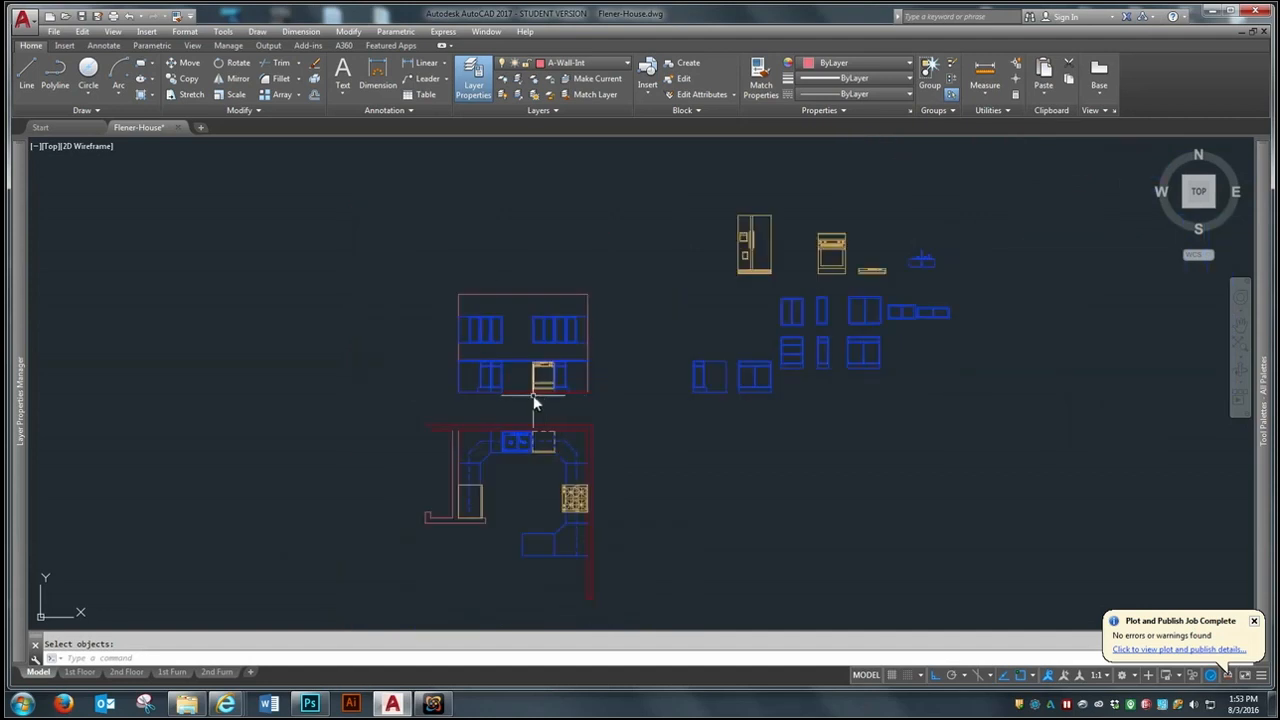
scroll(572, 400, down, 2)
scroll(718, 309, down, 3)
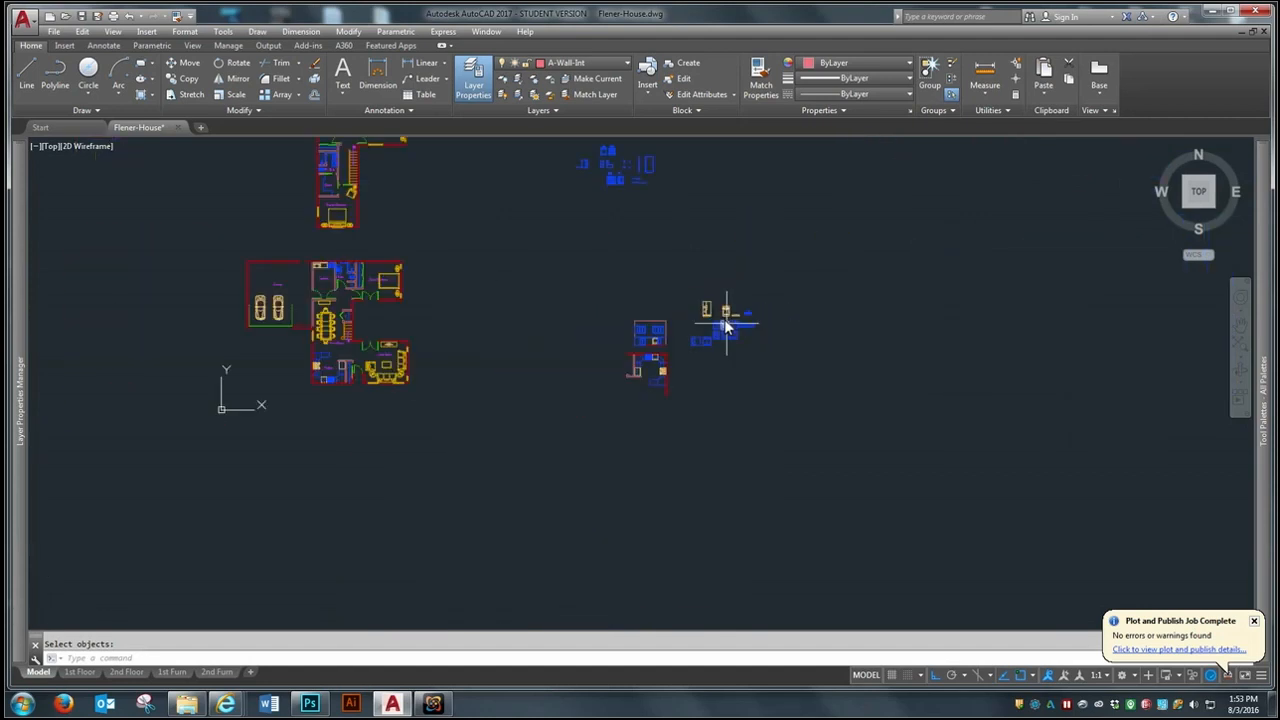
scroll(727, 323, up, 2)
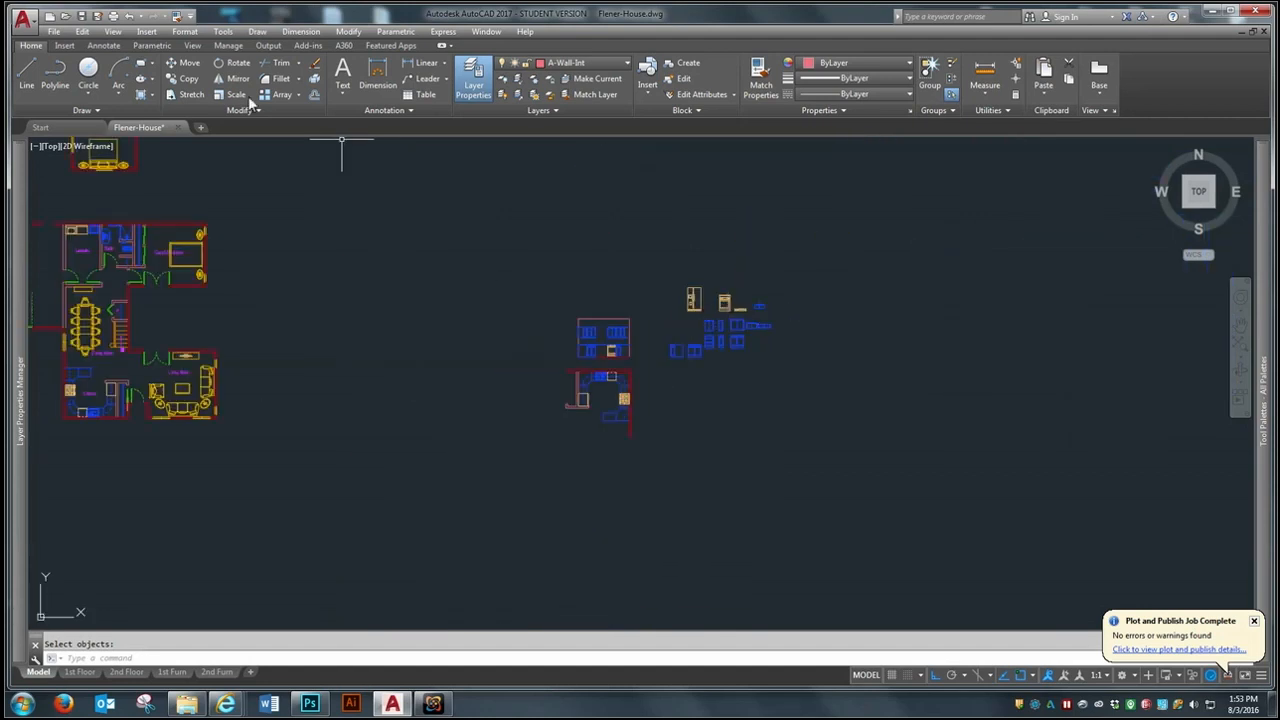
click(146, 31)
click(158, 47)
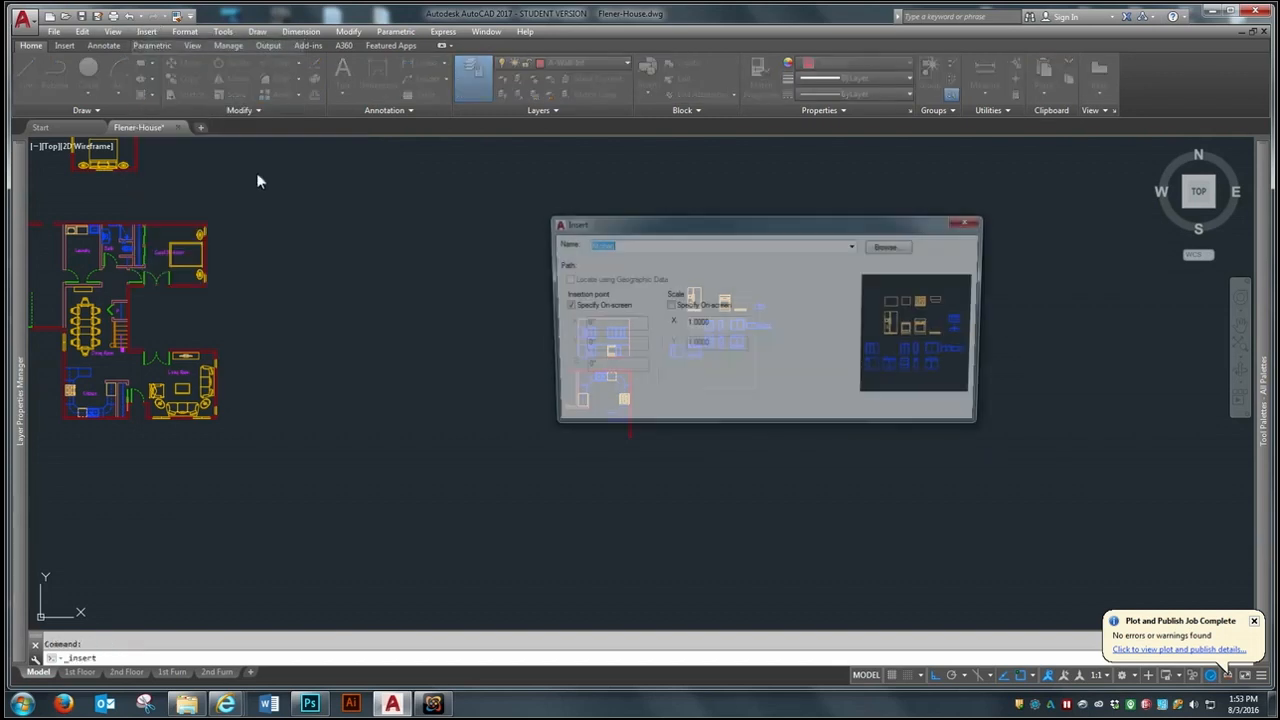
click(891, 247)
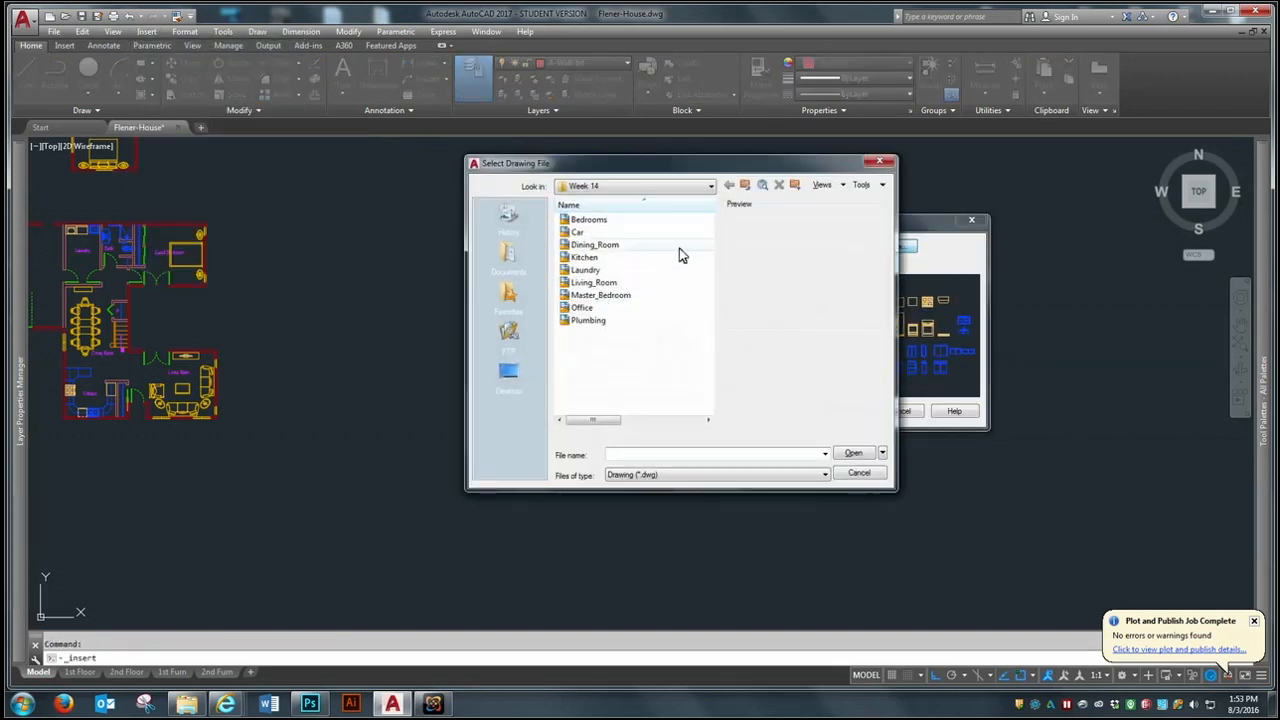
click(706, 187)
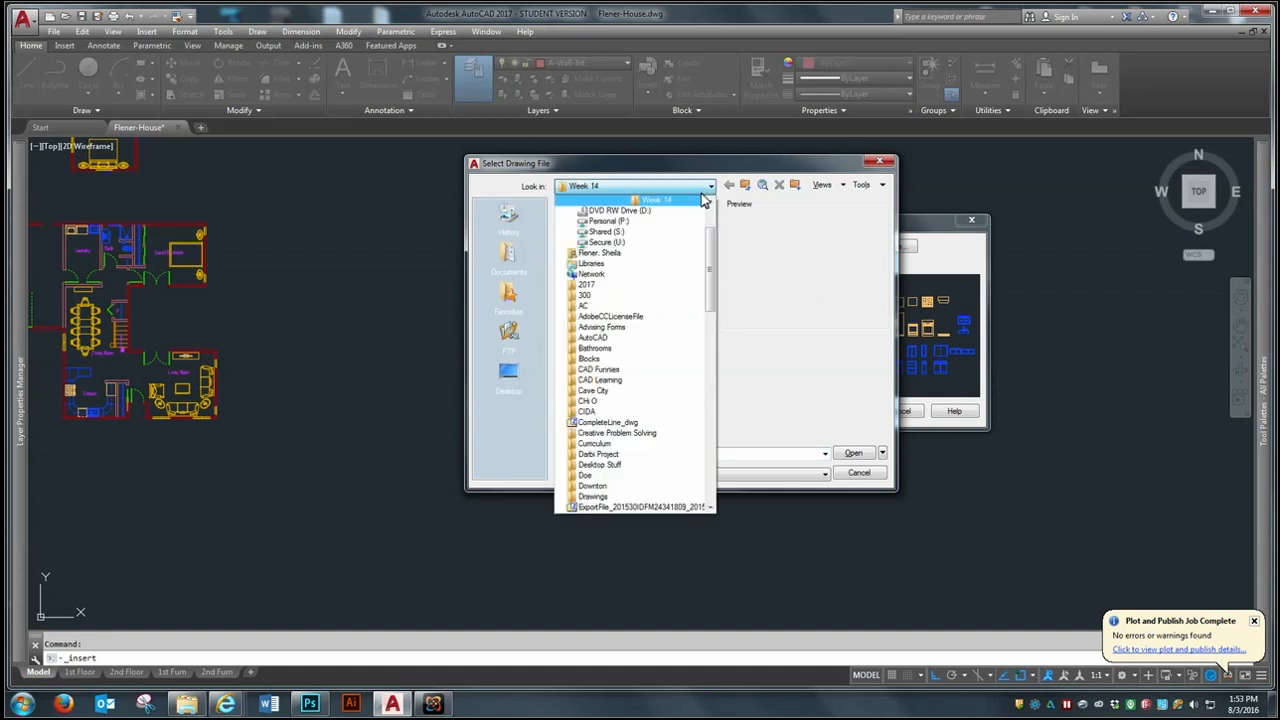
scroll(713, 261, up, 3)
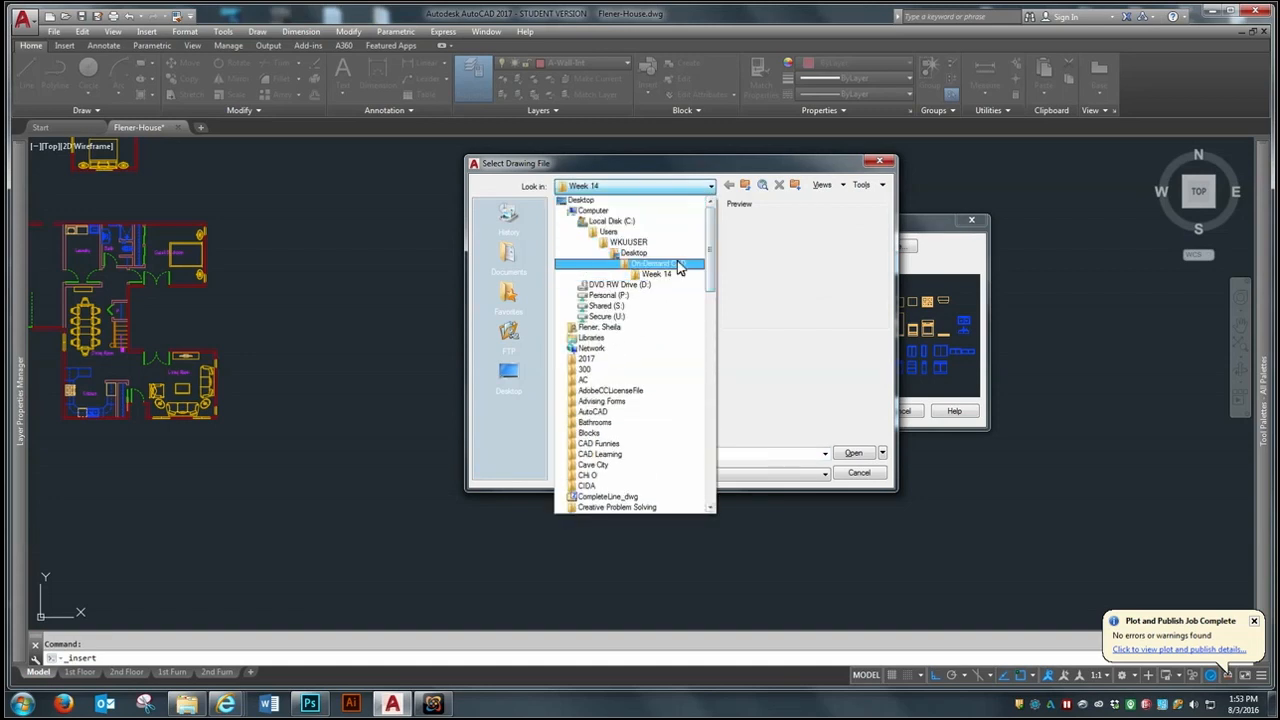
click(687, 272)
drag(709, 290, 708, 360)
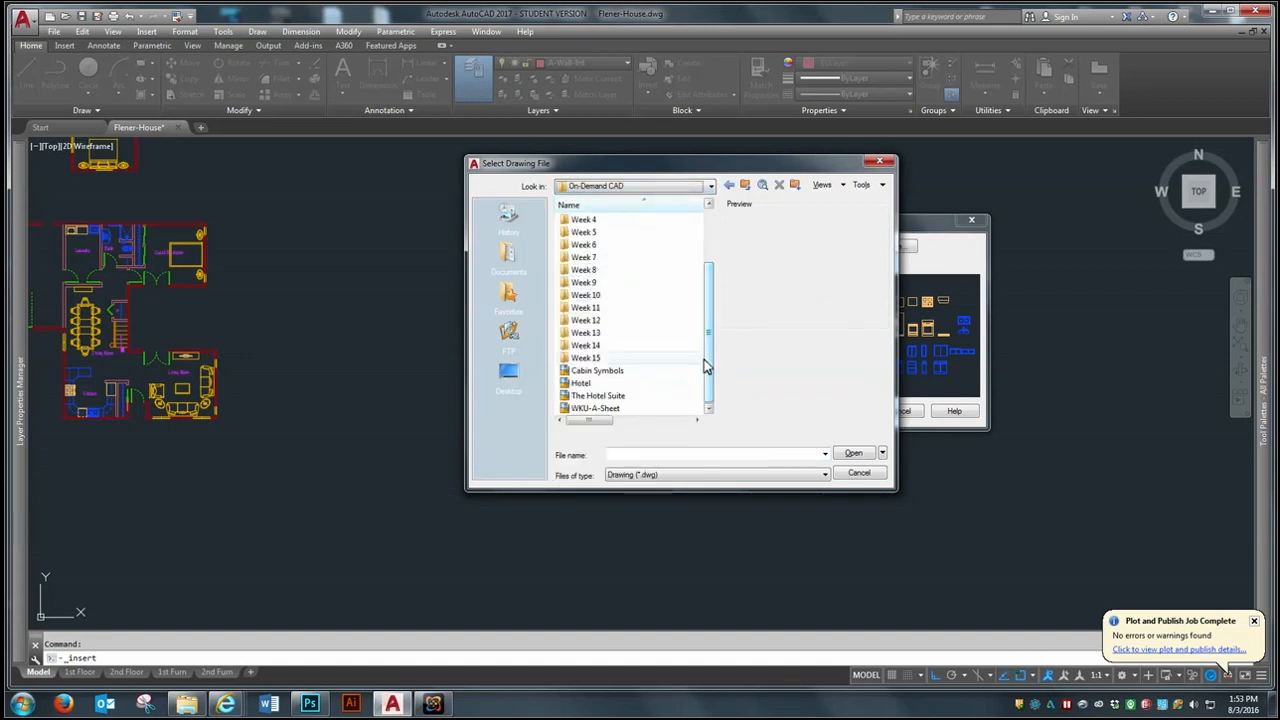
click(591, 360)
click(852, 453)
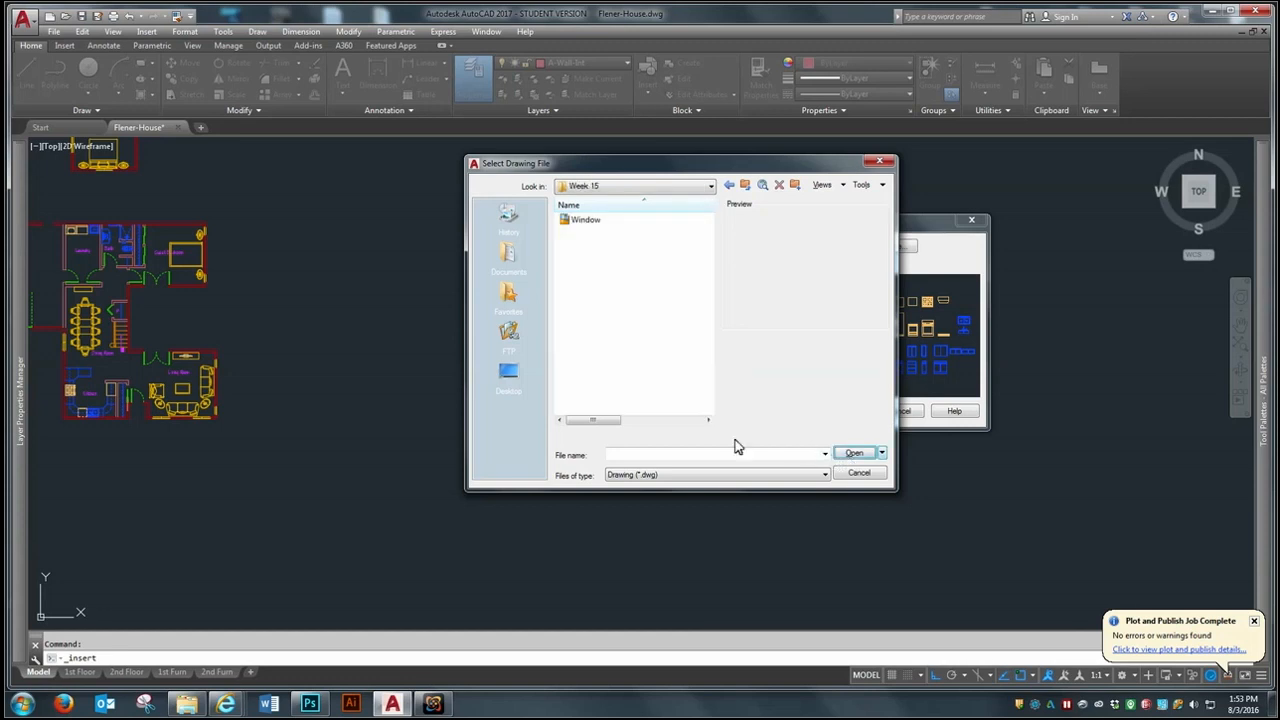
- Insert the Window drawing as a block in the gap between the two runs of wall cabinets in the elevation
click(585, 220)
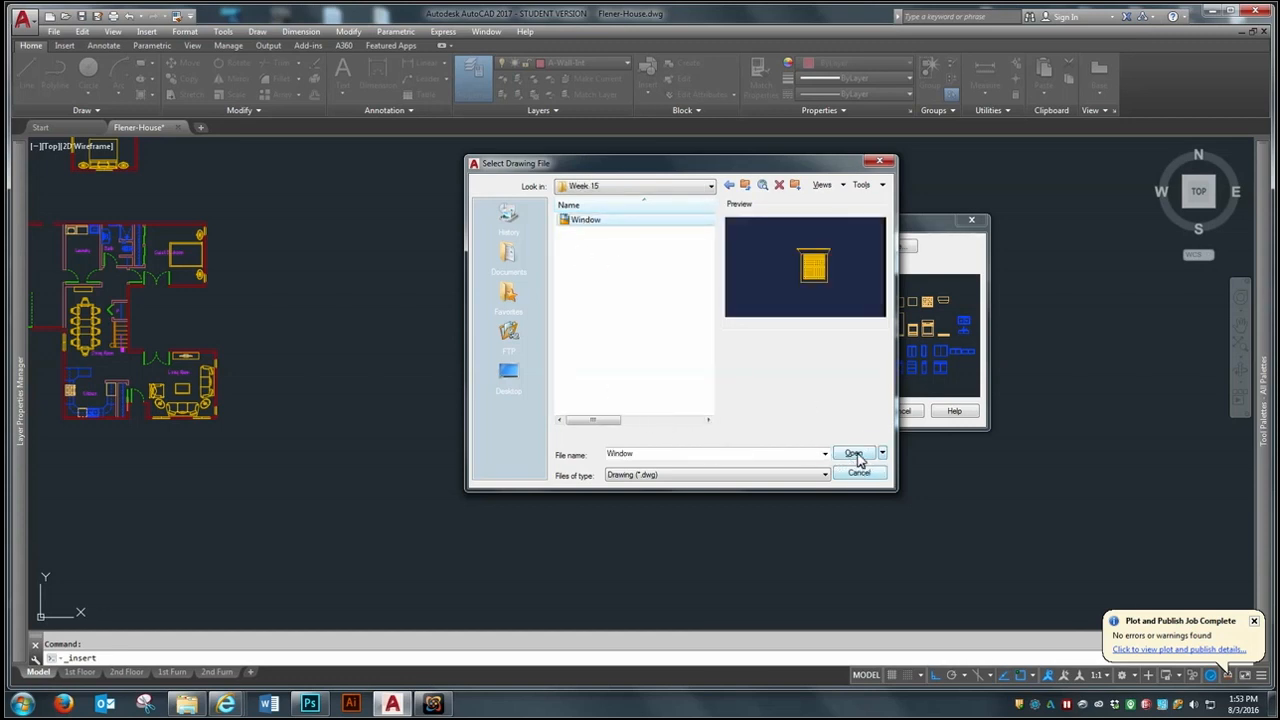
click(853, 453)
click(845, 411)
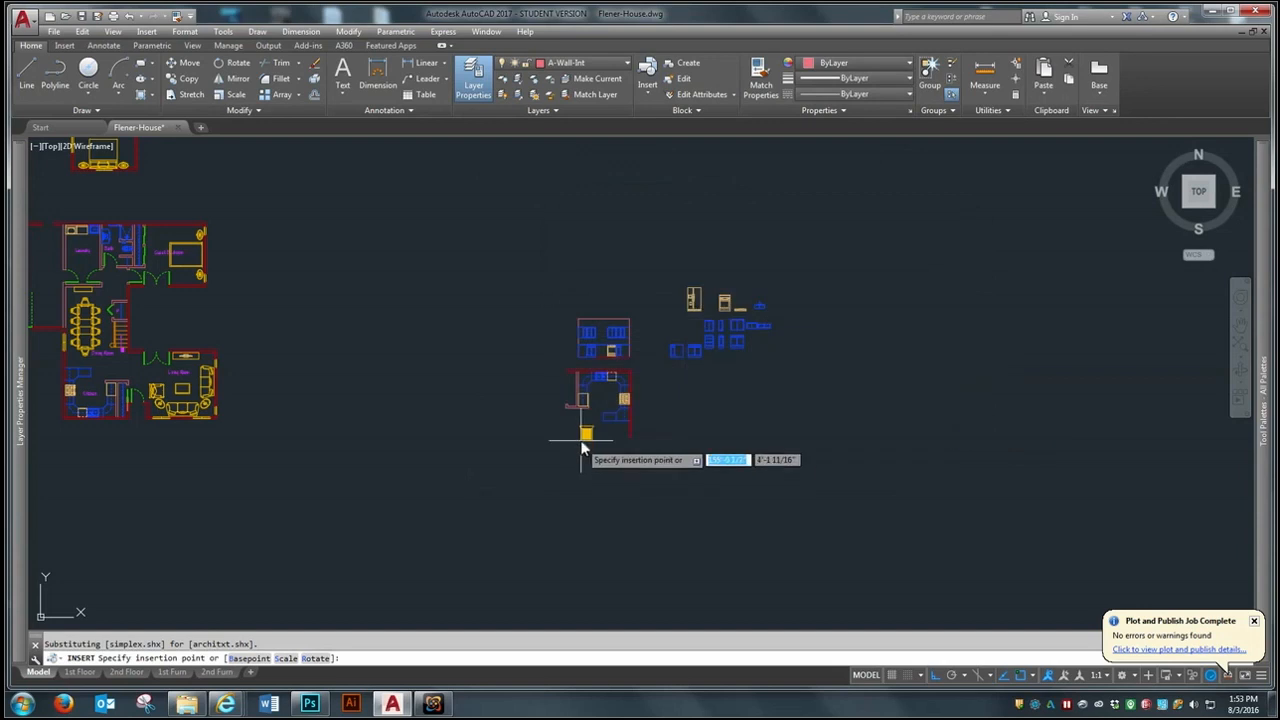
scroll(586, 430, up, 4)
scroll(579, 300, up, 2)
scroll(585, 395, up, 6)
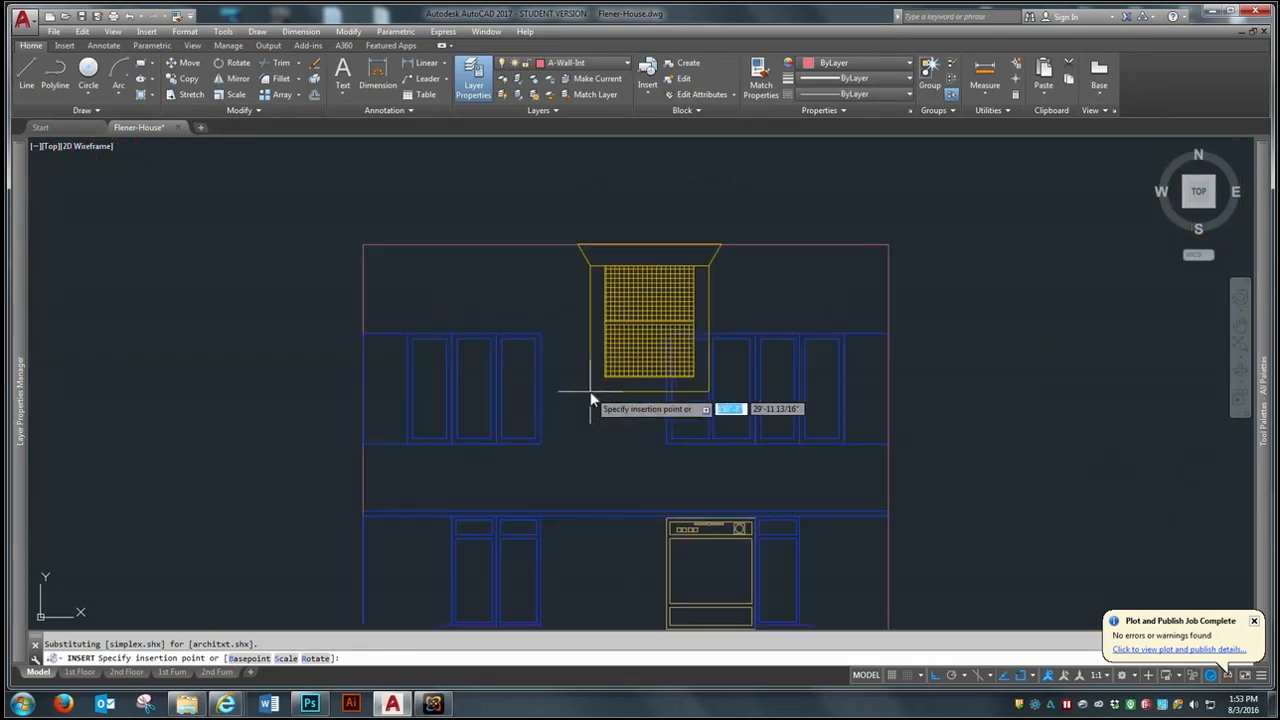
click(568, 440)
scroll(575, 444, up, 2)
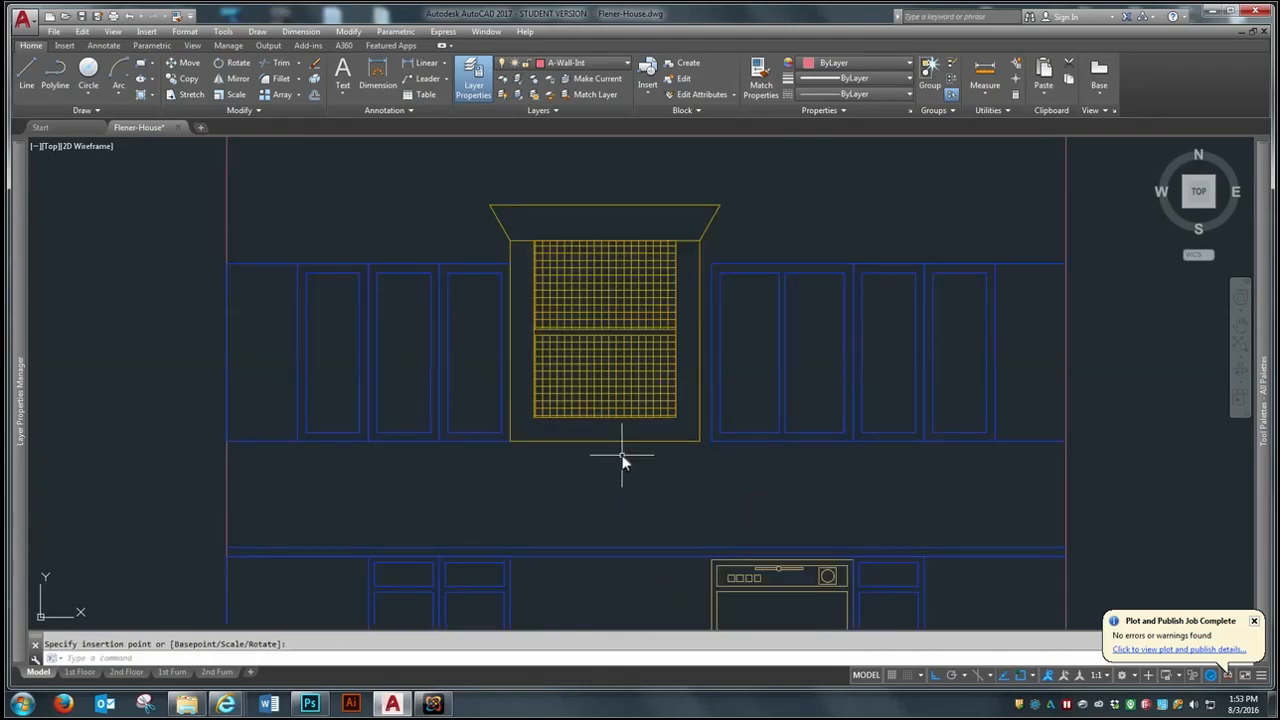
- Move the window block up until it clears the bottom part of the gap between the wall cabinets
text(m)
key(Return)
click(608, 439)
key(Return)
click(609, 441)
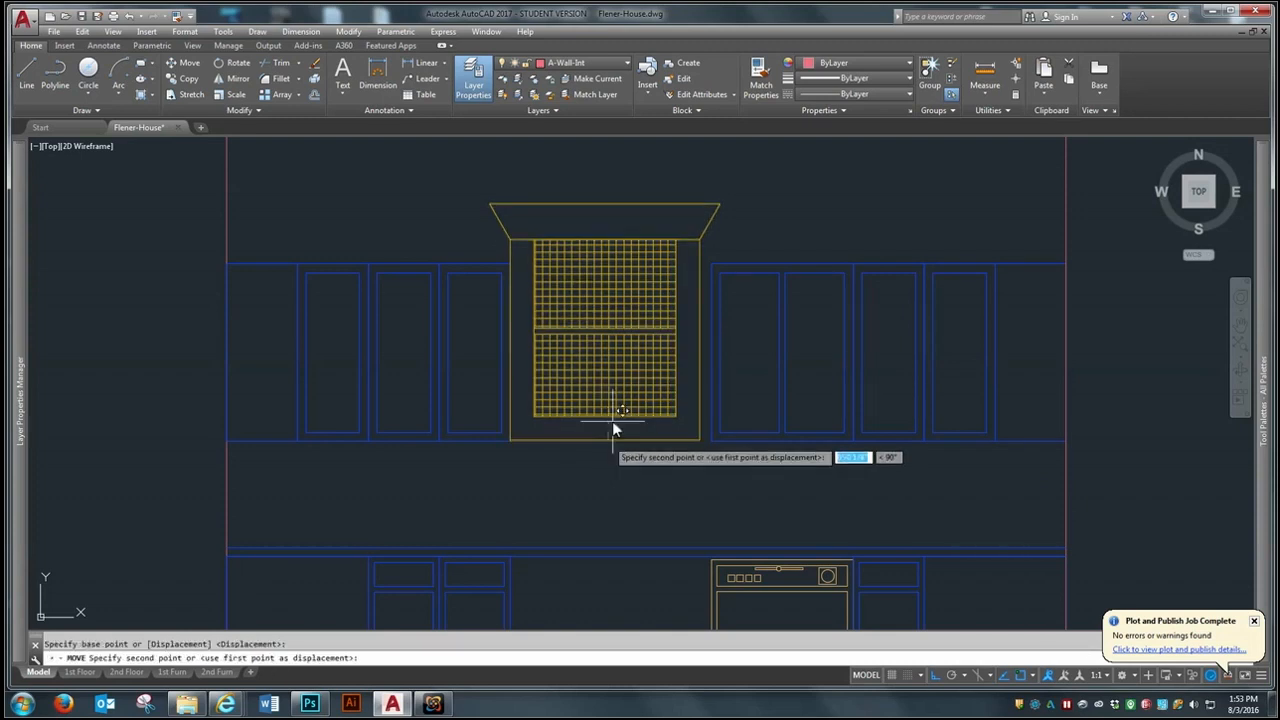
click(640, 241)
- Draw a horizontal guide line across the gap between the bottom inner corners of the two wall cabinet runs
text(l)
key(Return)
click(510, 440)
click(705, 450)
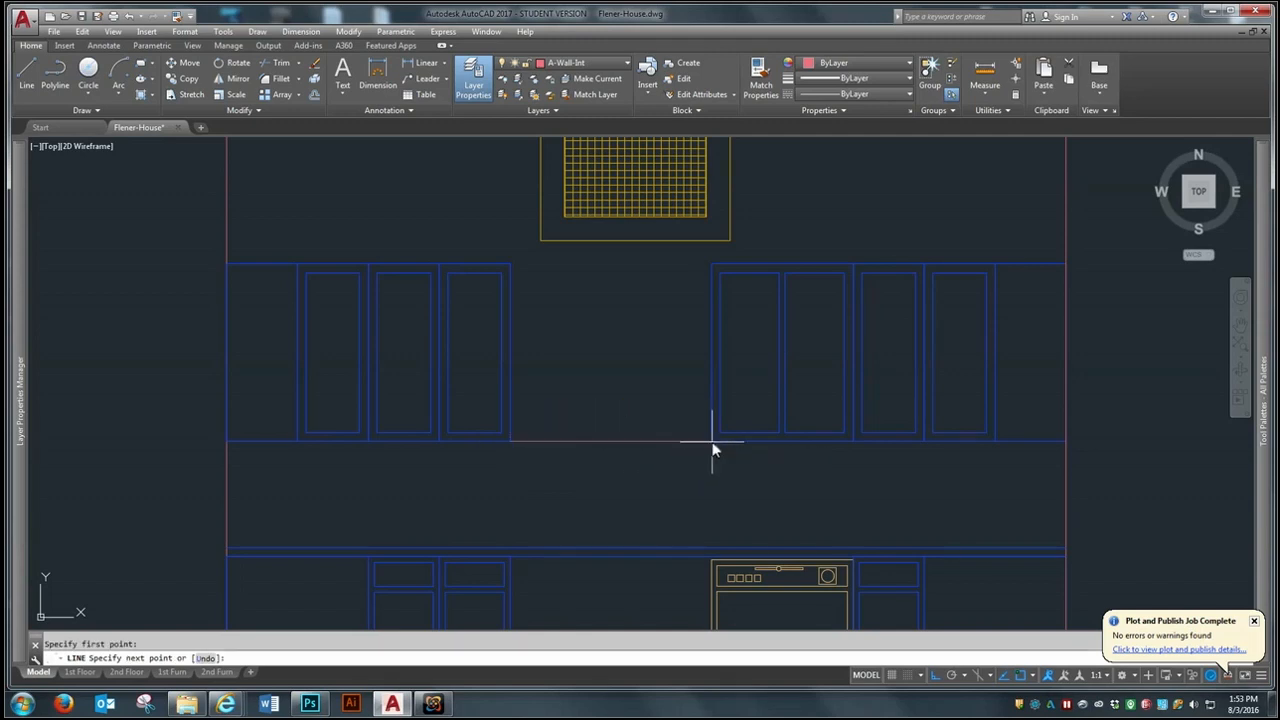
key(Return)
- Move the window from the midpoint of its bottom edge to the midpoint of the guide line, centring it between the cabinets
text(m)
key(Return)
click(643, 237)
click(628, 255)
key(Return)
click(635, 242)
click(602, 441)
scroll(464, 426, up, 2)
scroll(464, 426, up, 2)
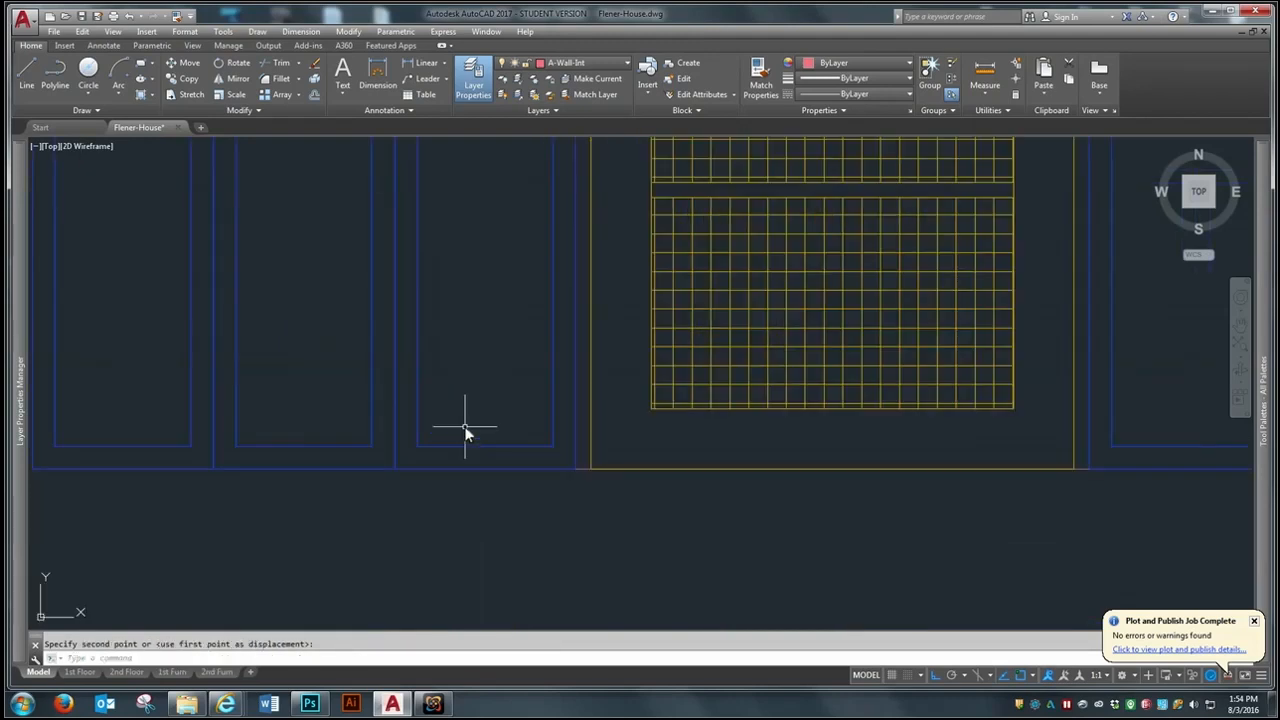
- Erase the horizontal guide line beneath the window
text(e)
key(Return)
key(Return)
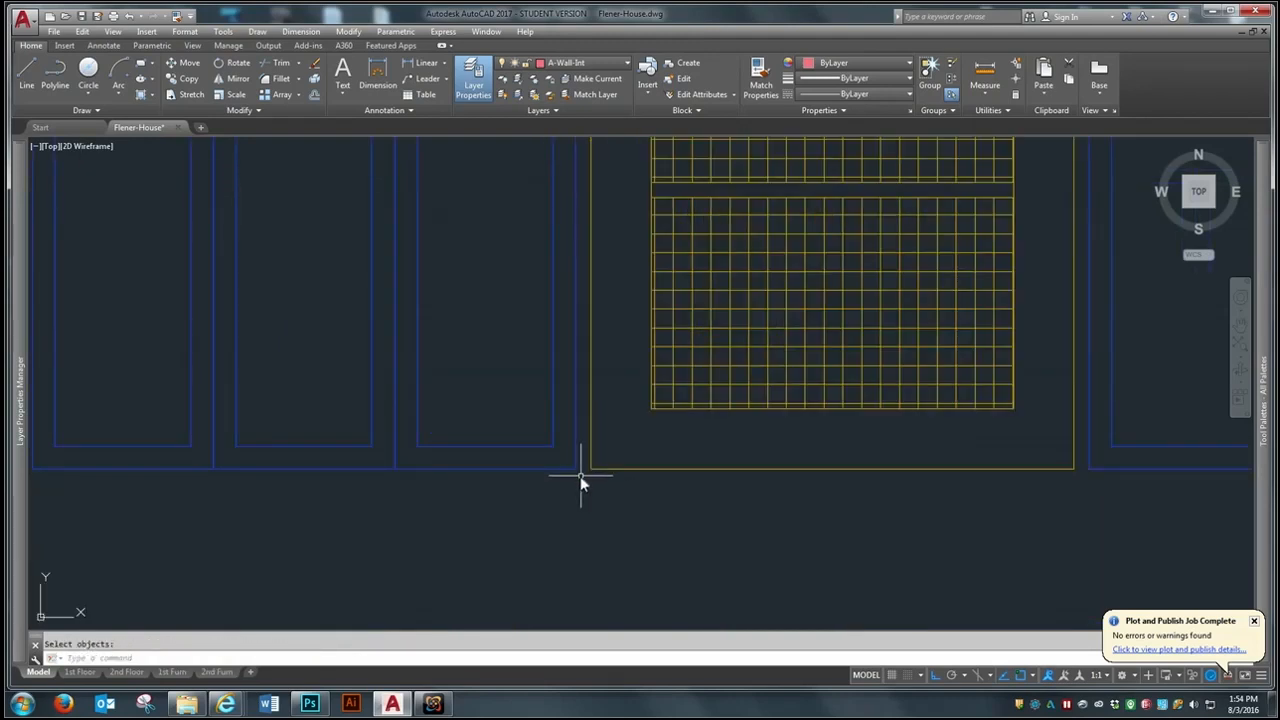
- Examine the elevation with its window and the cabinet and appliance blocks set out east of it
scroll(510, 405, down, 7)
scroll(380, 420, down, 2)
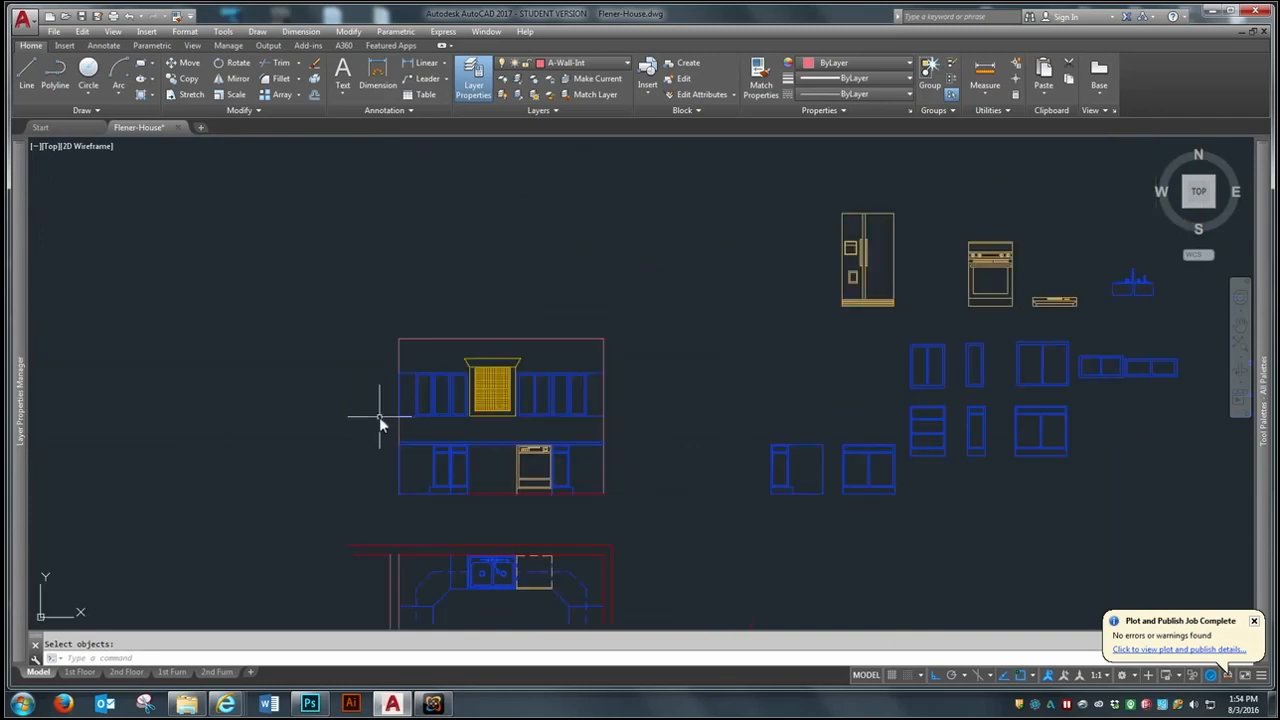
scroll(840, 510, up, 2)
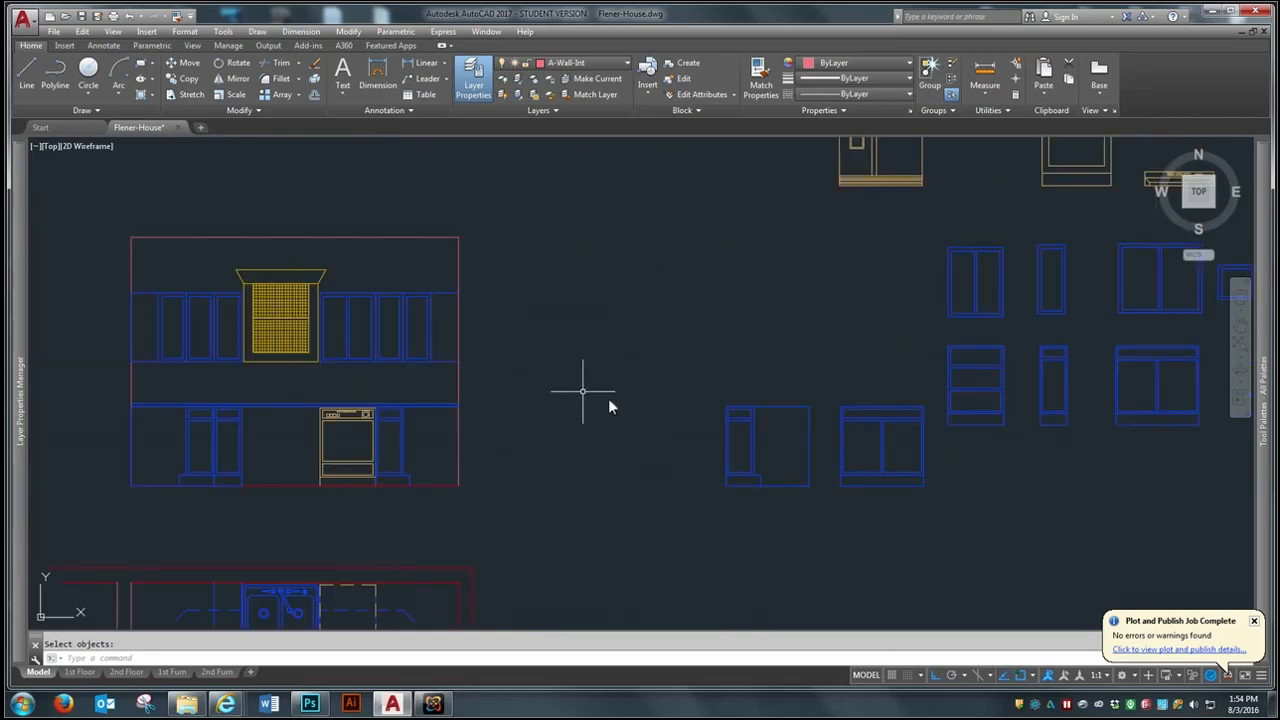
scroll(486, 344, down, 2)
scroll(400, 308, up, 4)
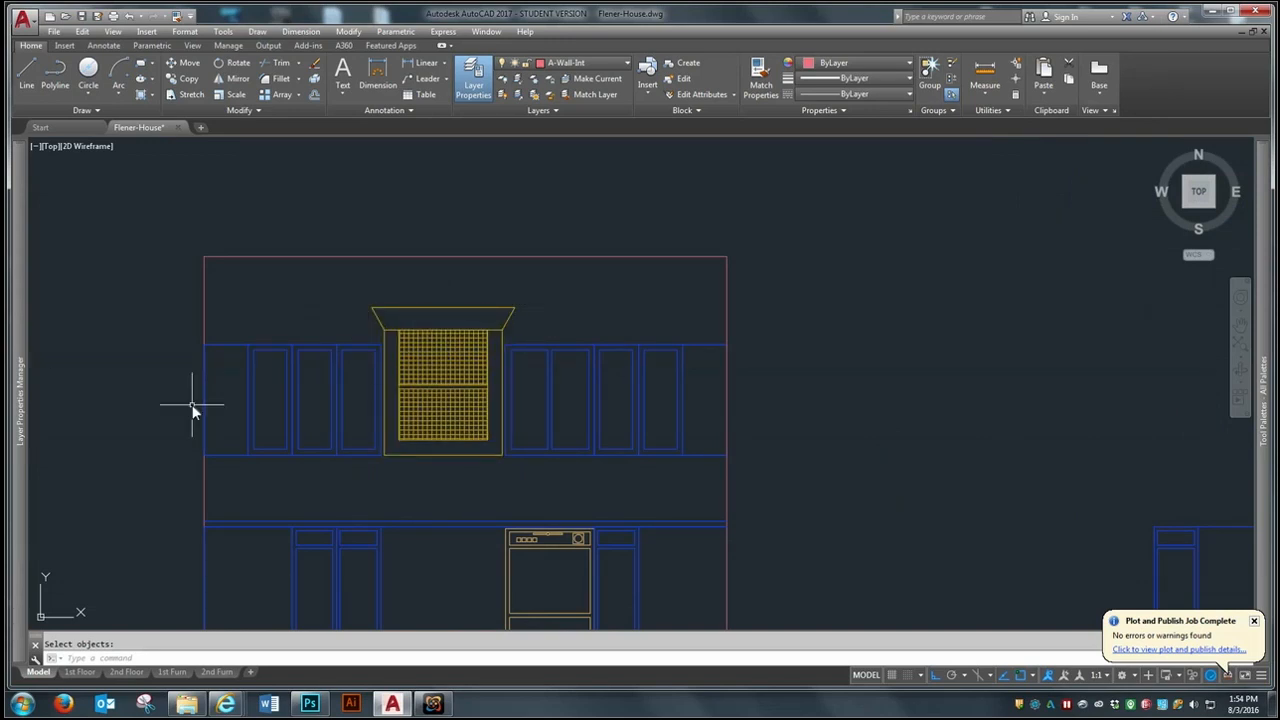
scroll(494, 309, up, 2)
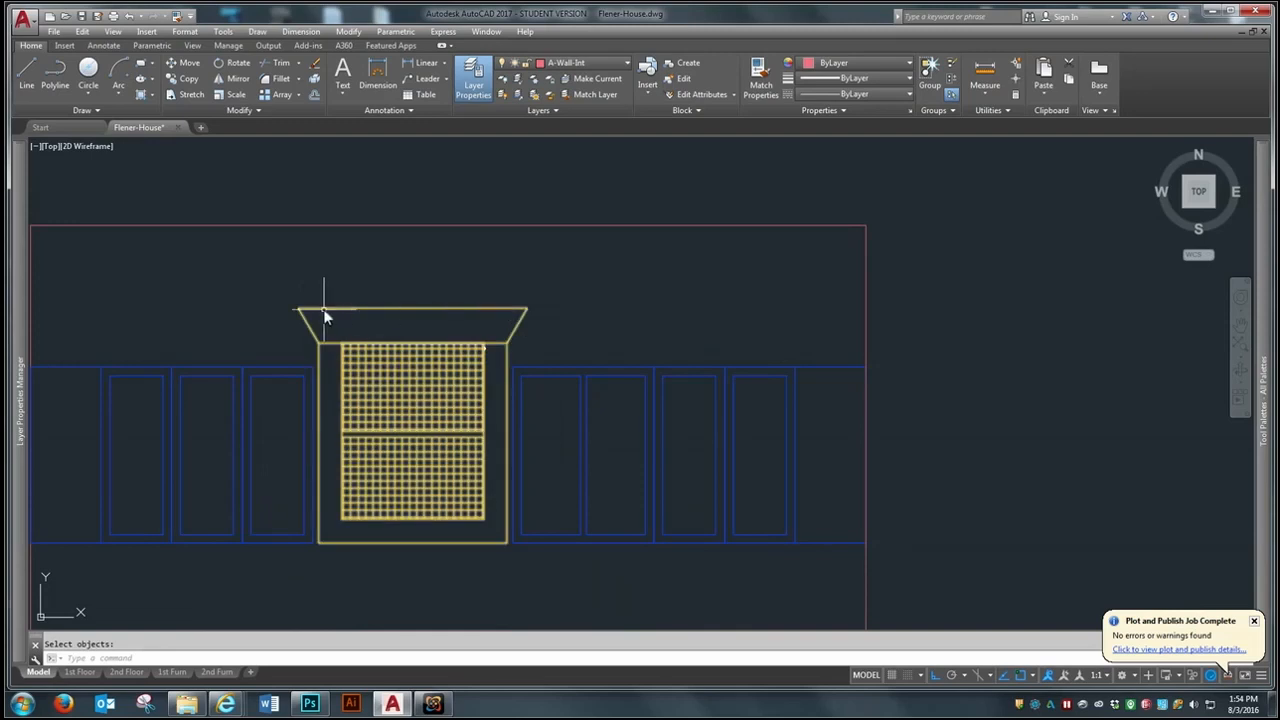
scroll(411, 279, down, 4)
scroll(407, 396, down, 2)
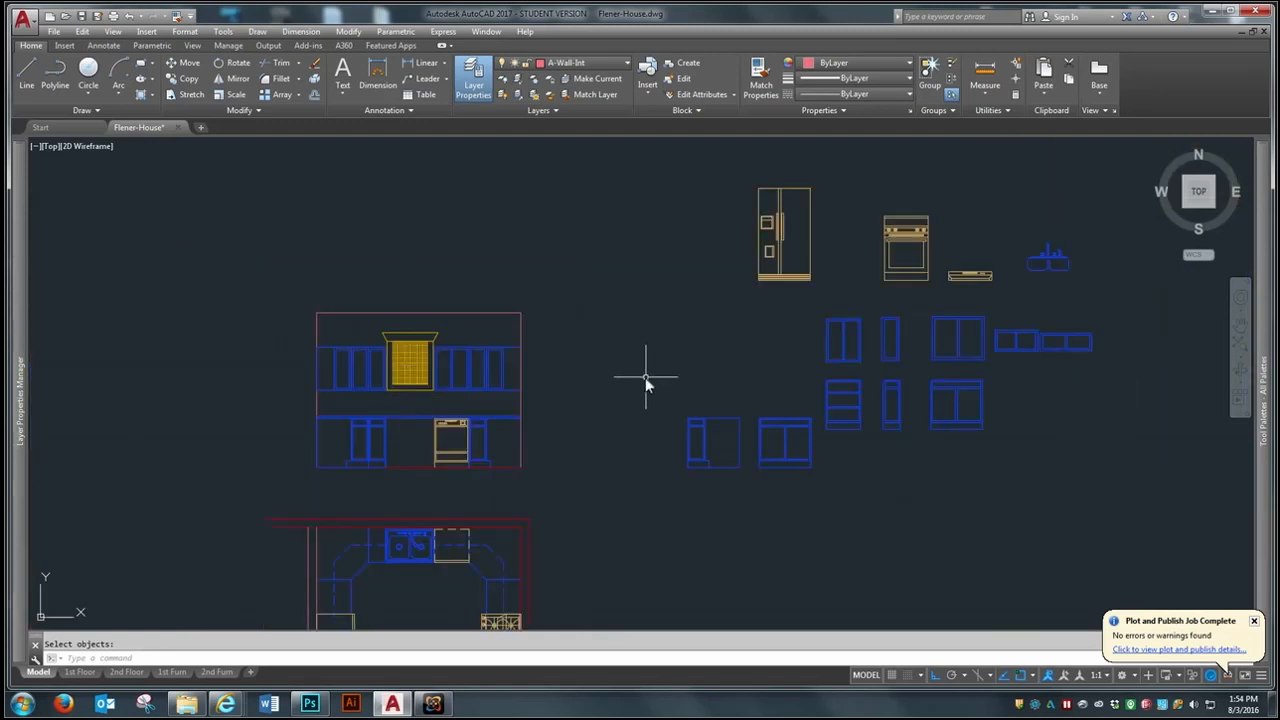
scroll(645, 377, up, 2)
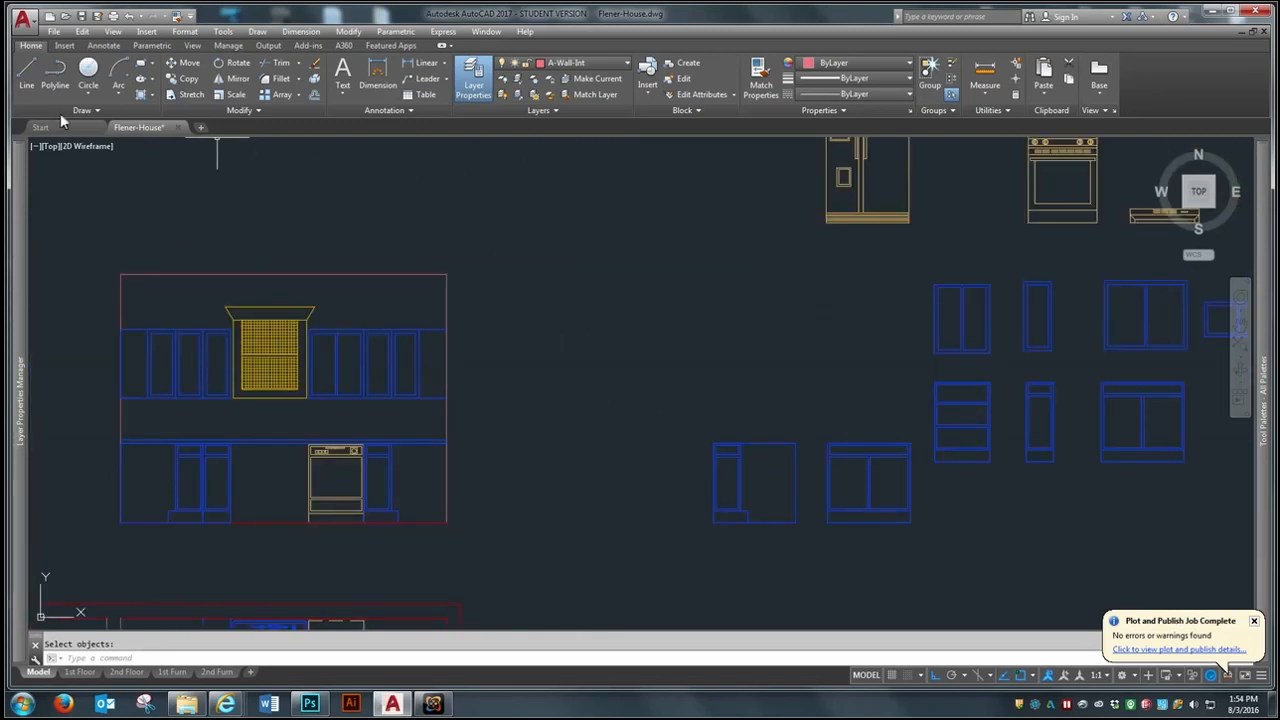
- Draw a test line 36" long at 45° in the empty area east of the elevation
text(l)
key(Return)
click(569, 339)
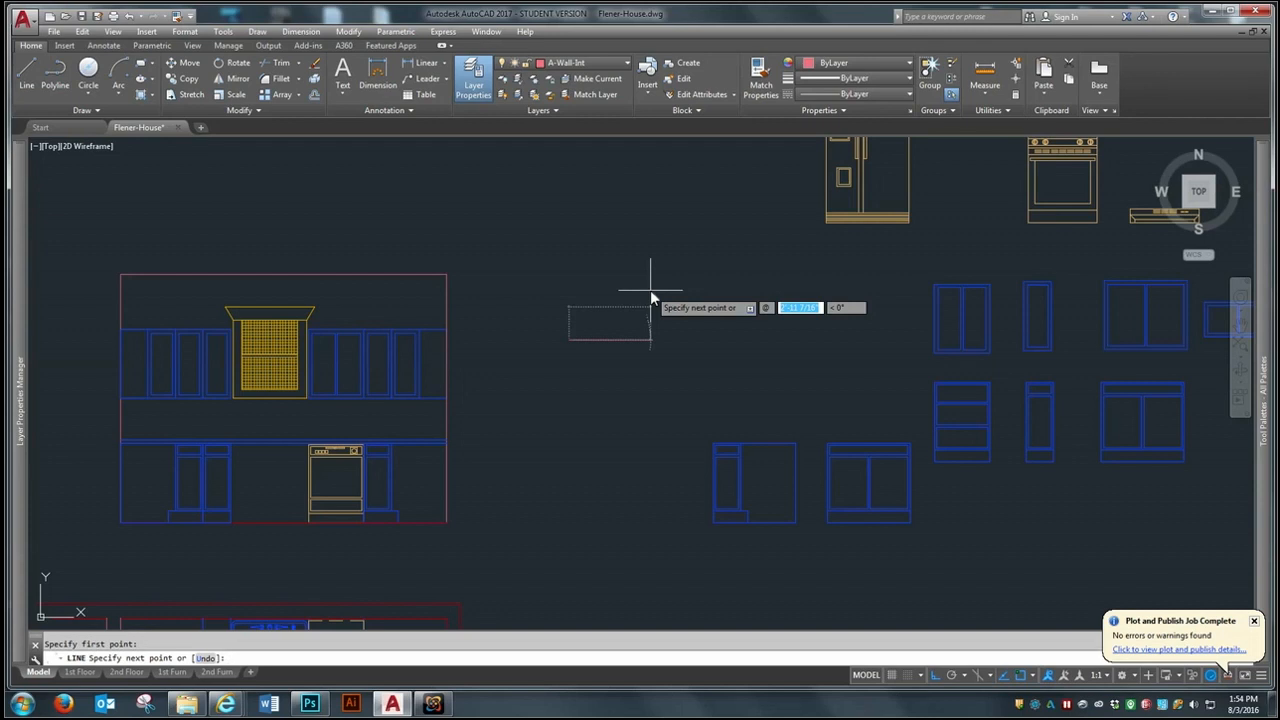
text(36)
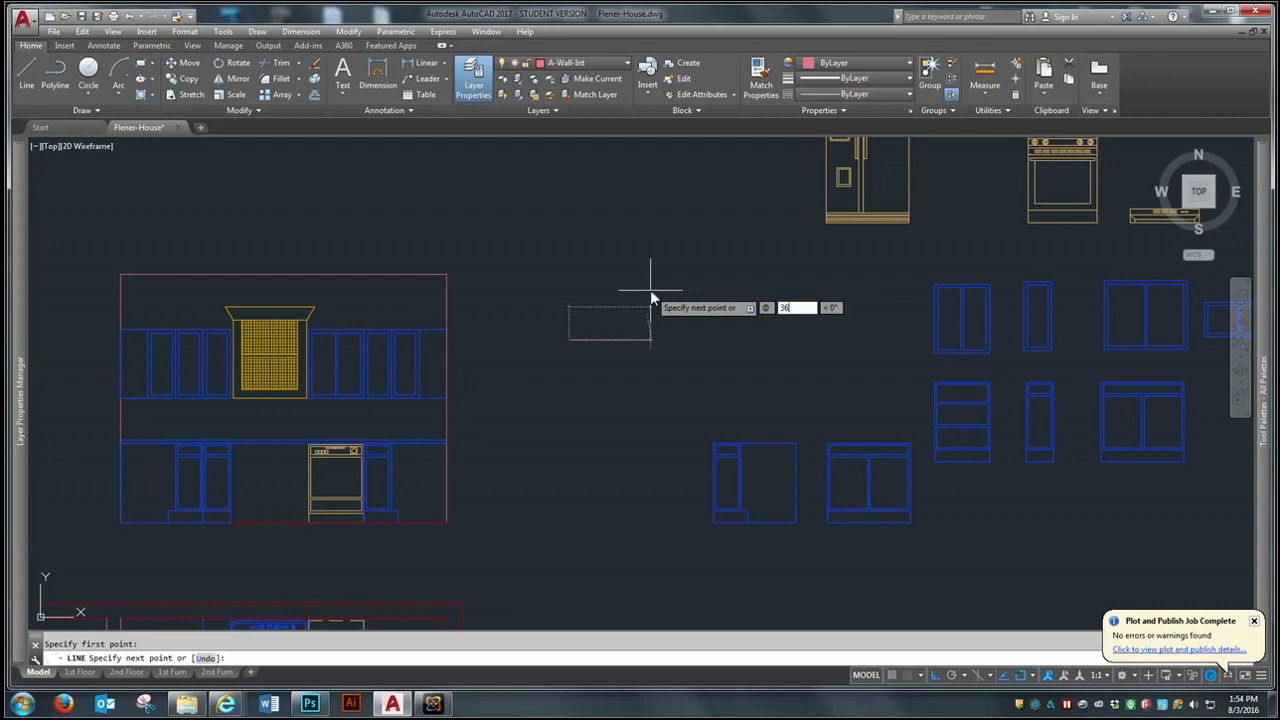
key(Return)
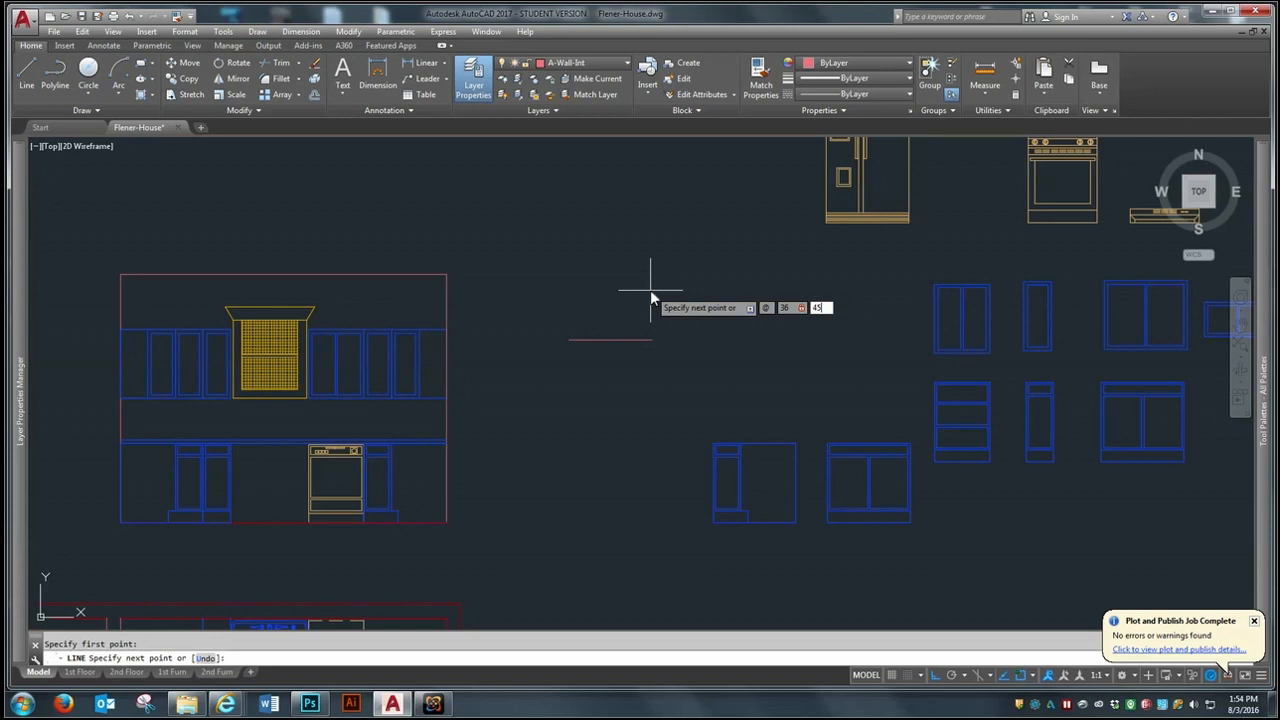
key(Return)
key(Return)
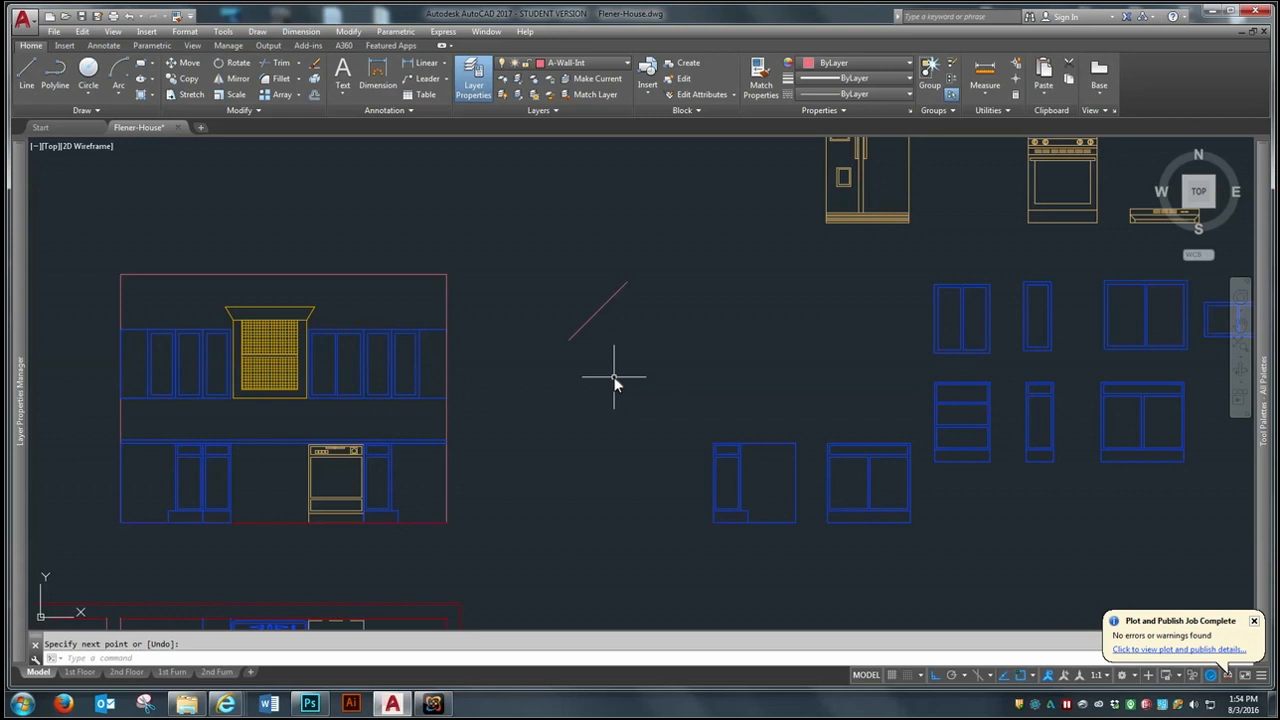
- Erase the angled test line east of the elevation
text(e)
key(Return)
click(643, 242)
click(605, 353)
key(Return)
- Explode the two-door sink base cabinet set aside next to the corner base cabinet
scroll(633, 330, down, 2)
scroll(829, 457, up, 3)
scroll(566, 371, down, 2)
scroll(640, 370, up, 2)
scroll(740, 430, up, 2)
scroll(508, 334, down, 3)
scroll(657, 370, up, 1)
scroll(657, 366, up, 2)
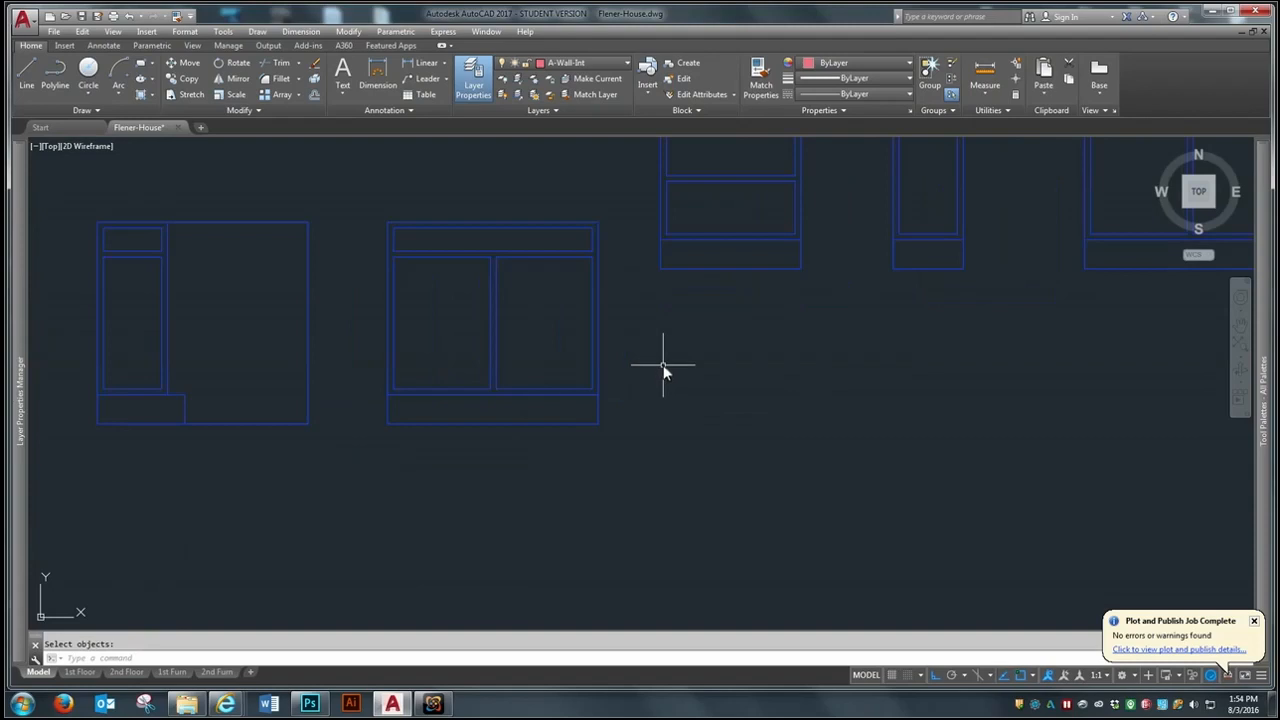
click(598, 344)
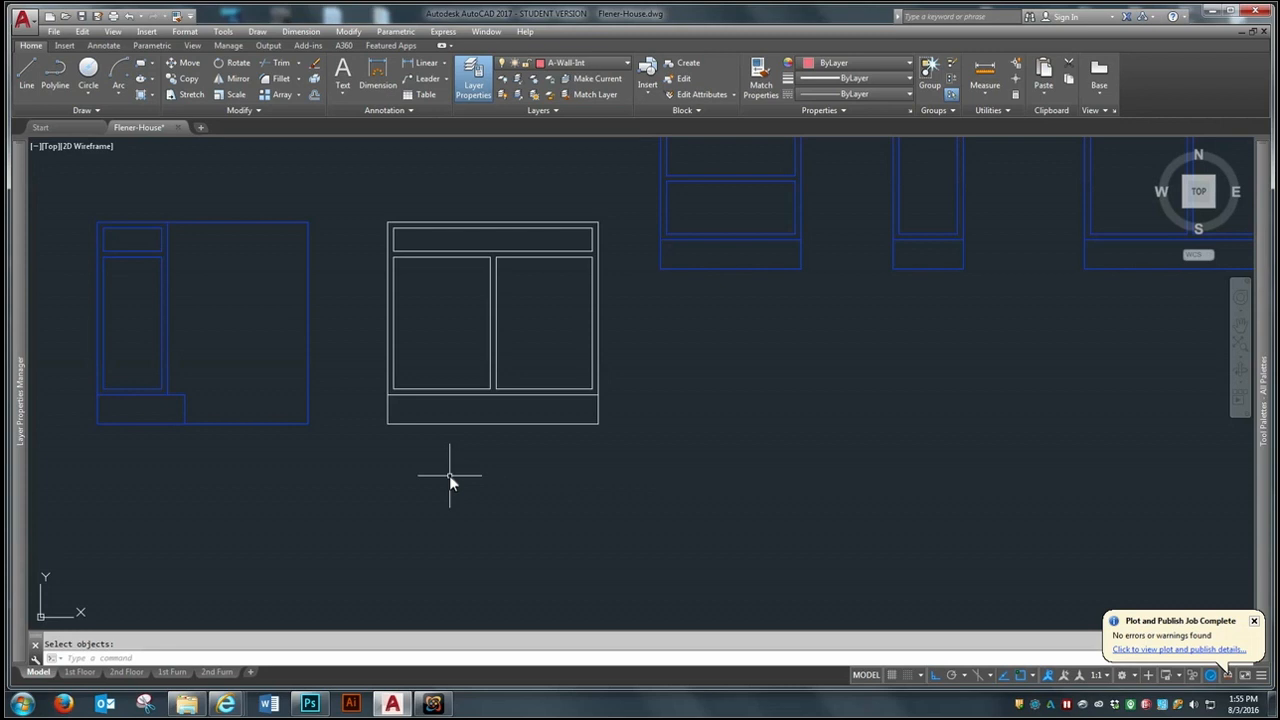
- Stretch the west side of the exploded sink base inward to narrow the cabinet and its west door
click(190, 94)
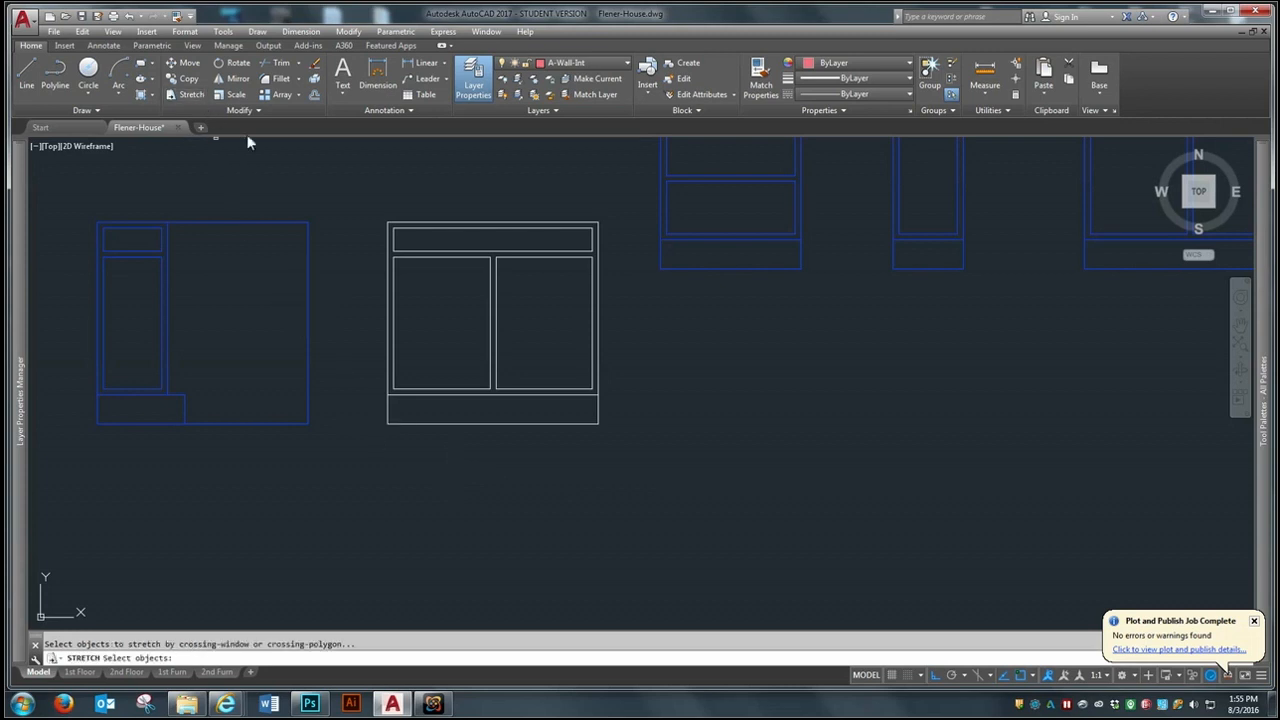
click(434, 169)
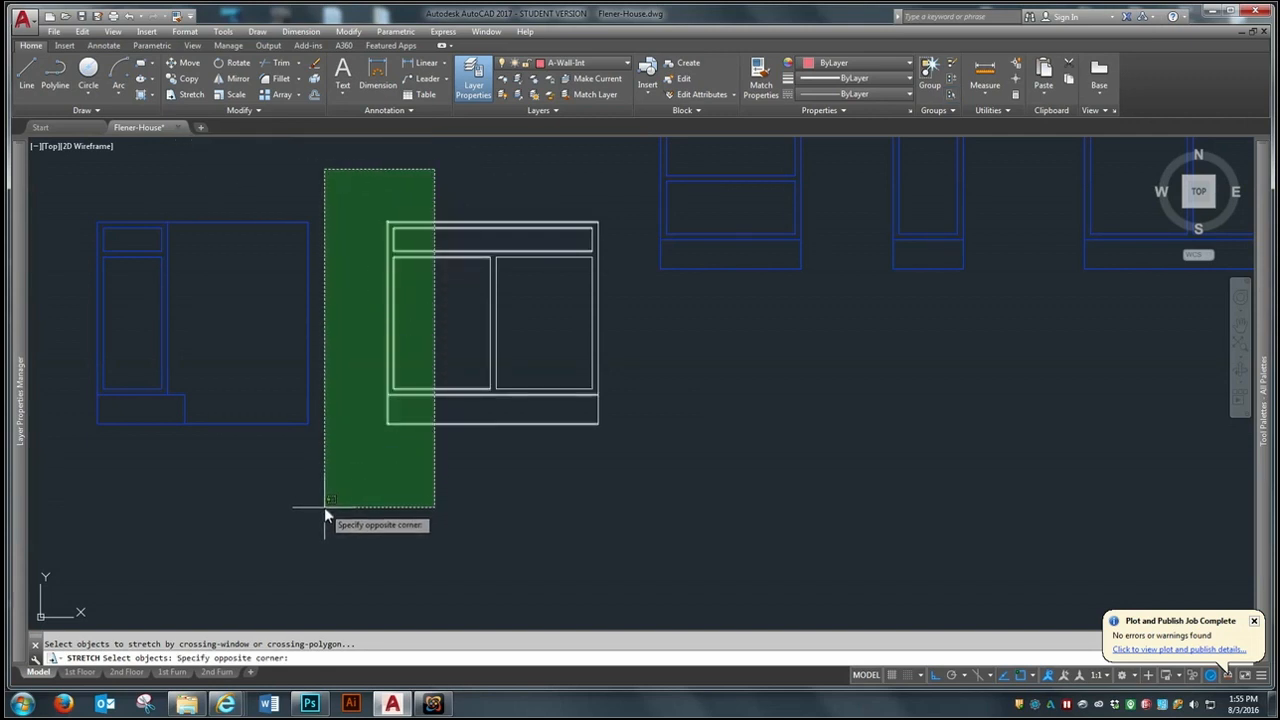
click(353, 482)
key(Return)
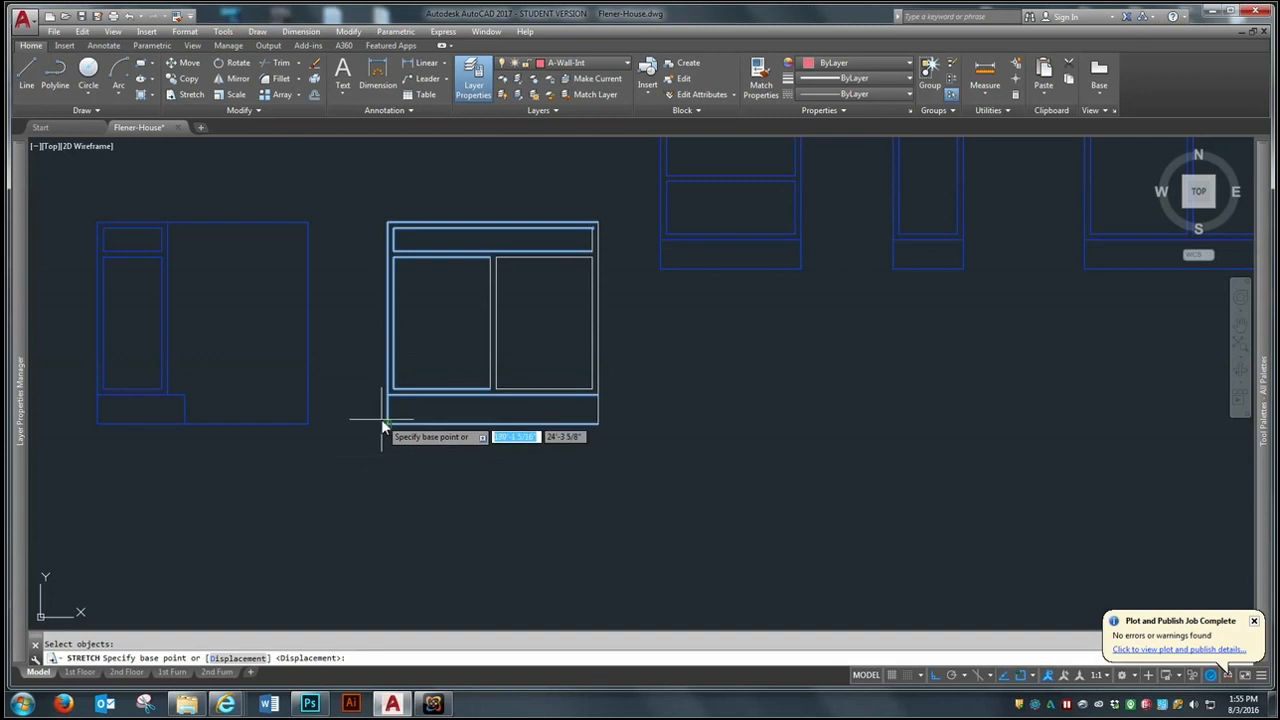
click(384, 424)
text(@)
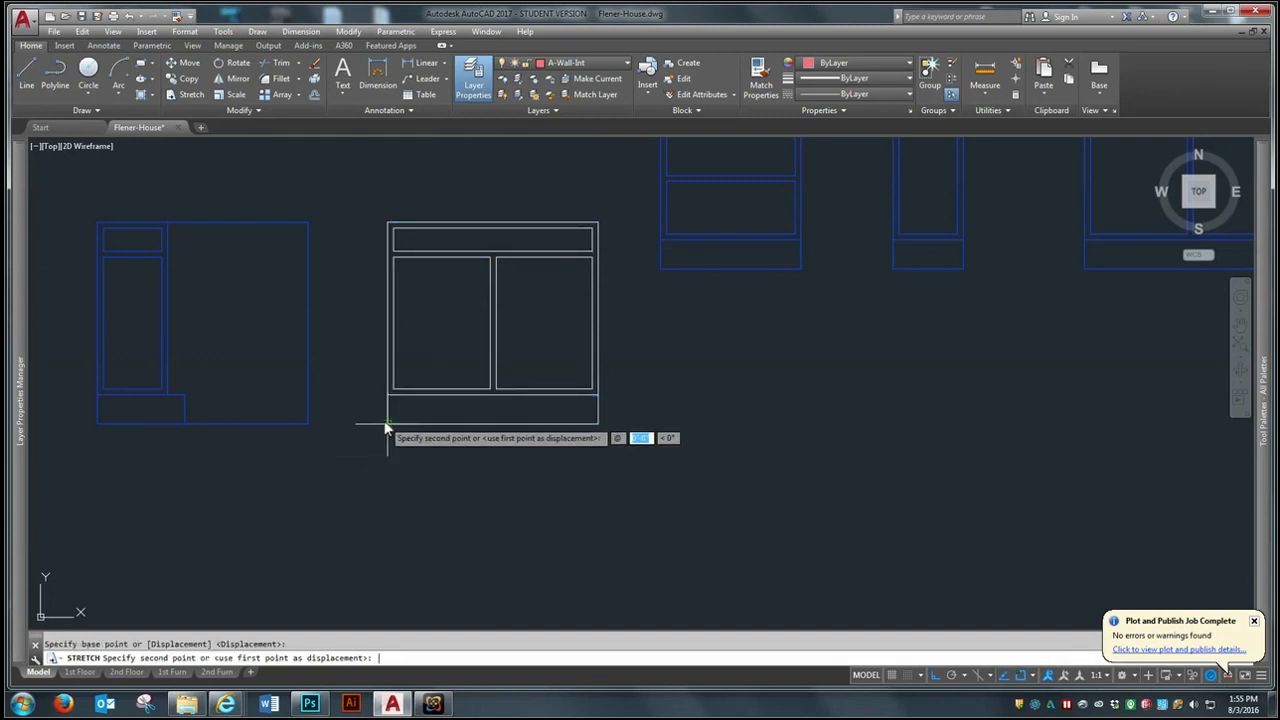
key(Tab)
key(Return)
- Try to stretch the east side of the exploded sink base by 3" at 0°
key(Return)
click(638, 178)
click(582, 455)
key(Return)
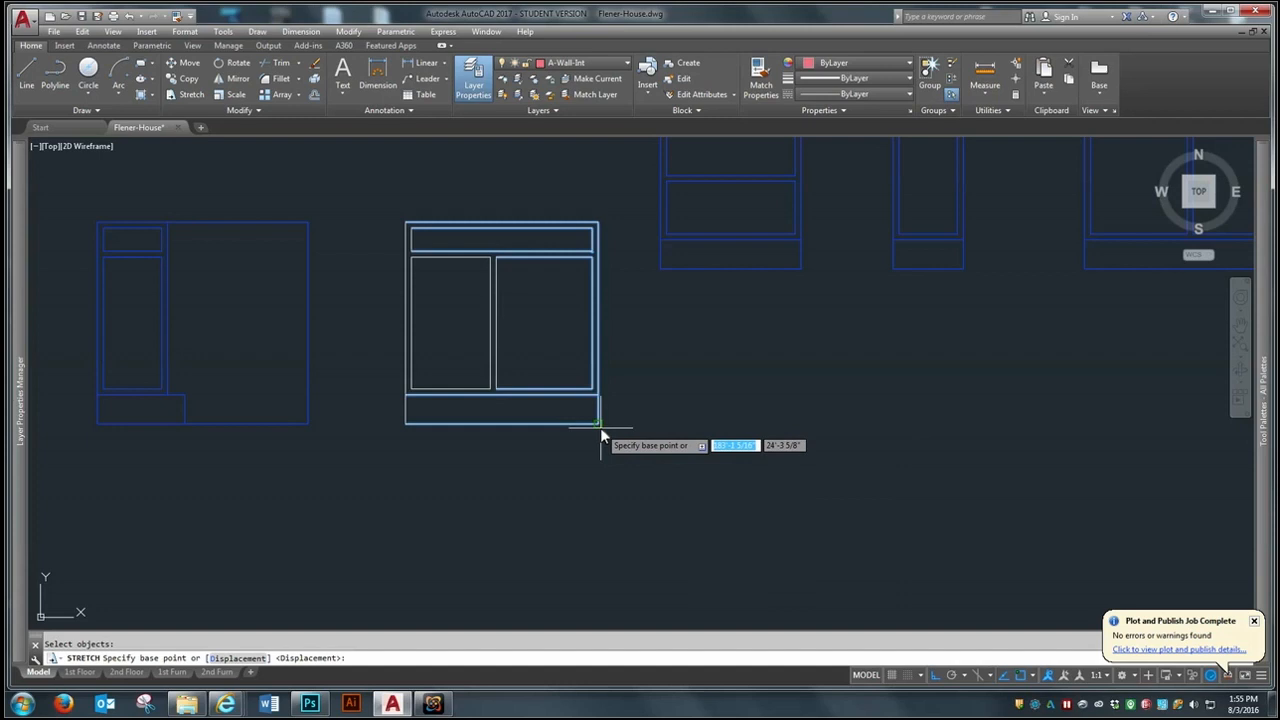
click(600, 427)
text(3)
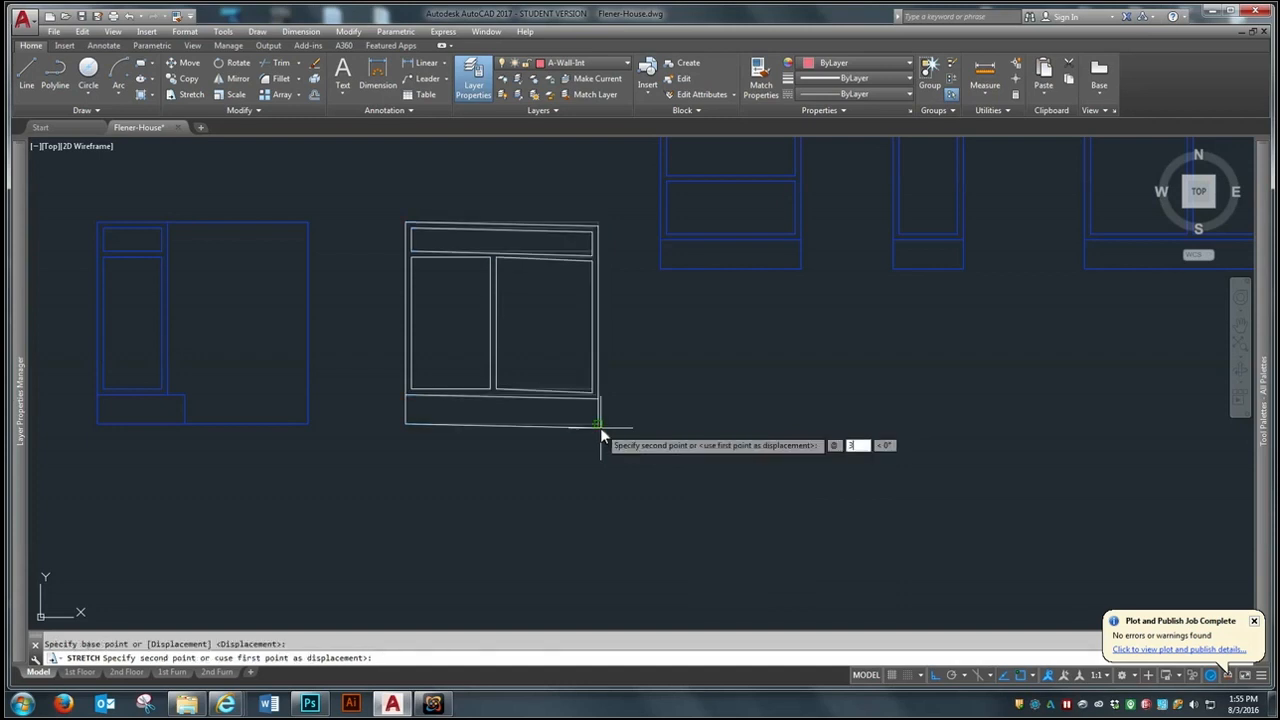
key(Tab)
text(0)
key(Return)
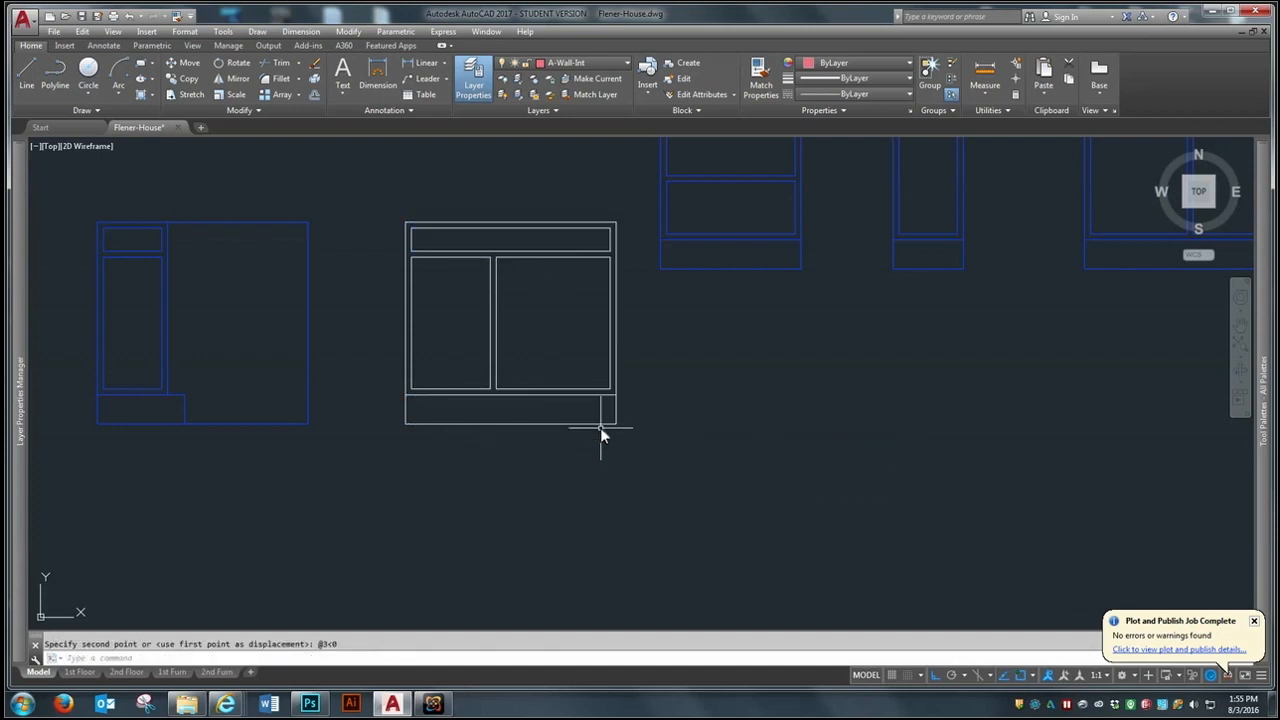
- Undo the last stretch of the sink base's east side
key(Return)
click(638, 205)
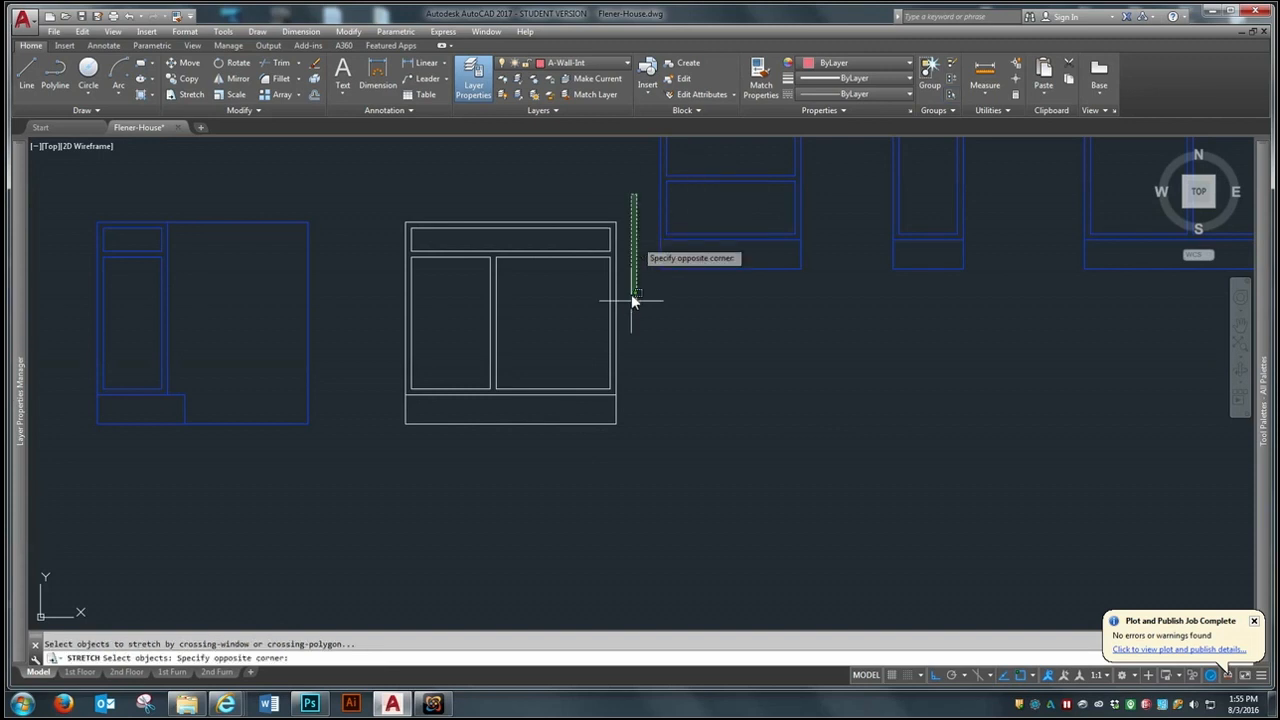
click(130, 17)
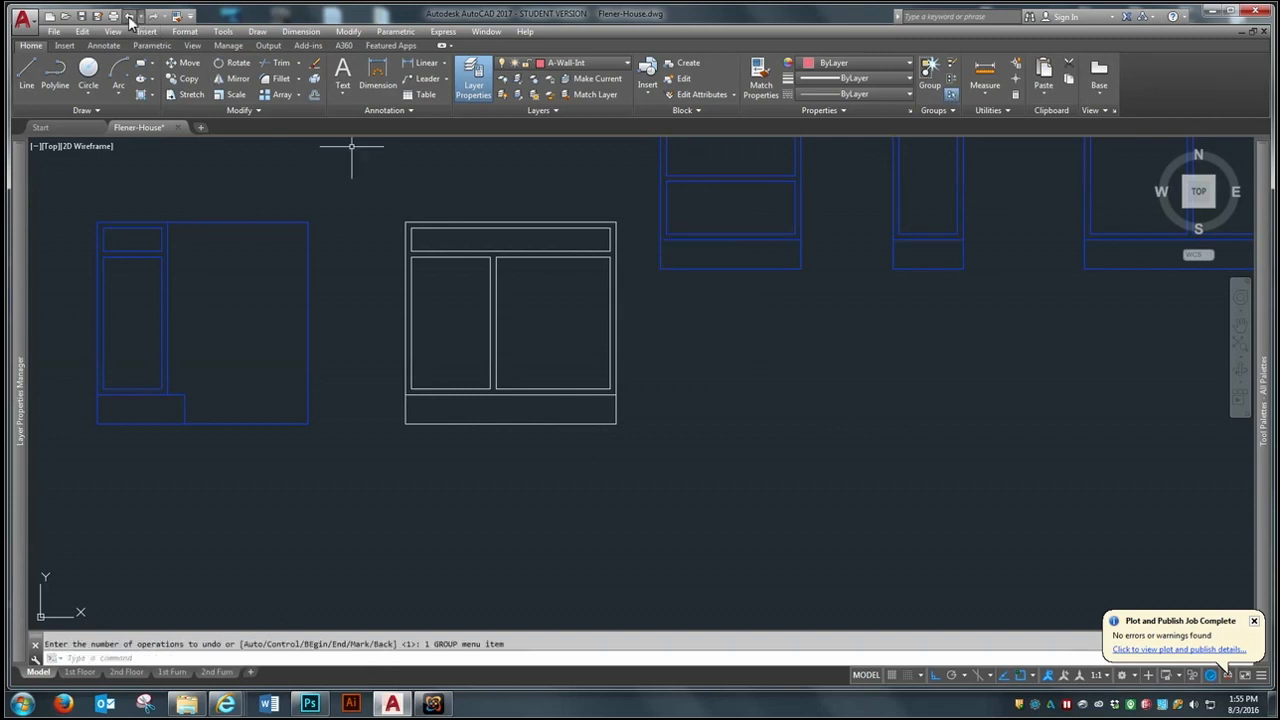
click(130, 17)
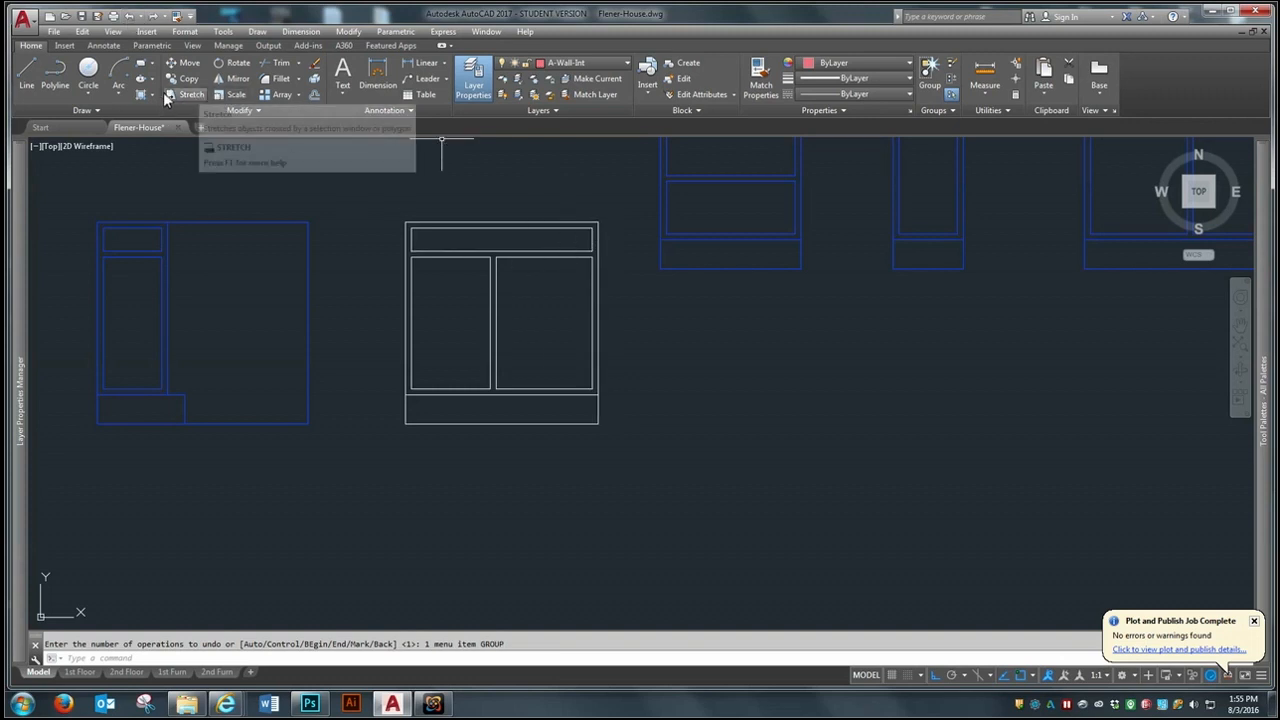
- Stretch the east side of the exploded sink base inward by 3" at 180°, narrowing the cabinet and its east door
text(s)
key(Return)
click(622, 194)
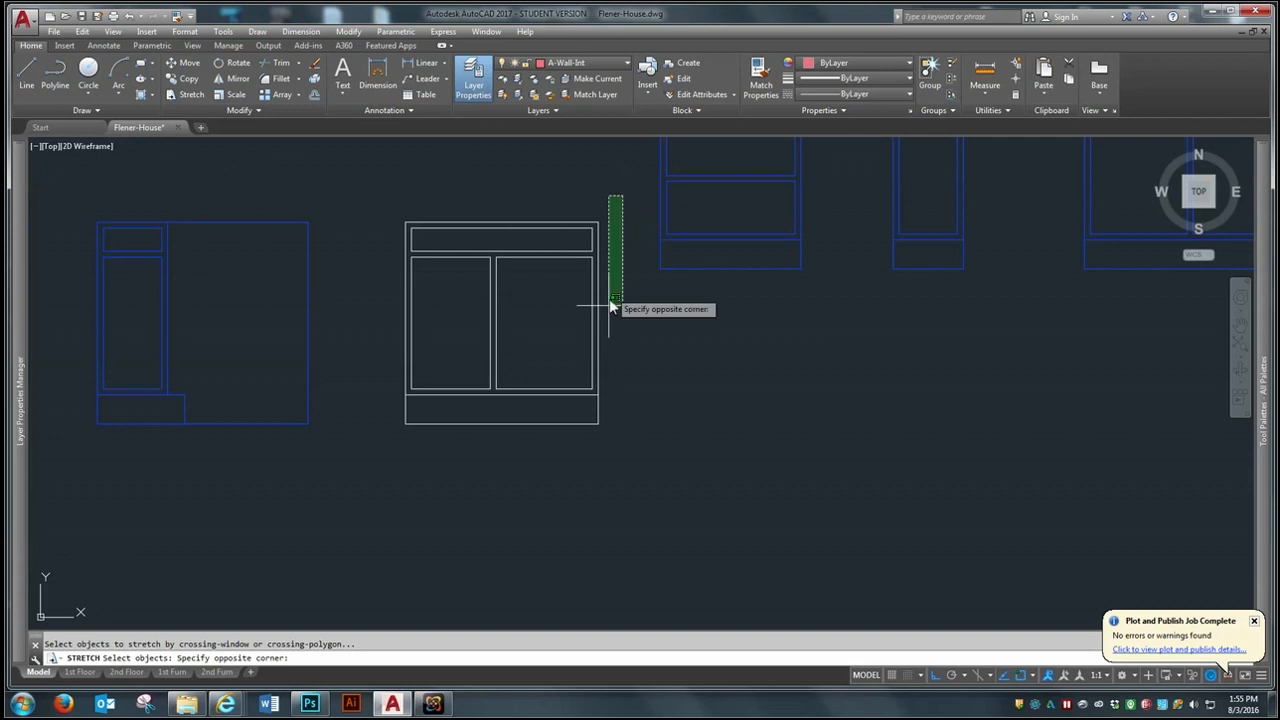
click(573, 473)
key(Return)
click(599, 424)
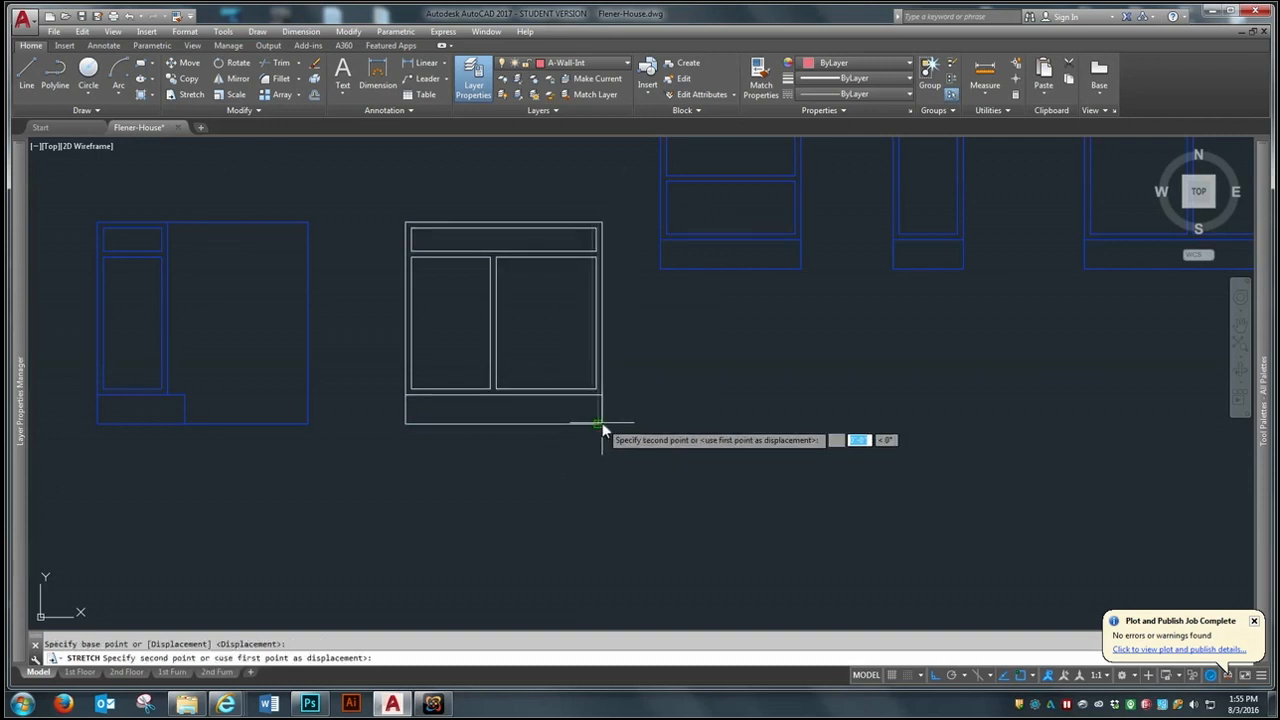
text(3<)
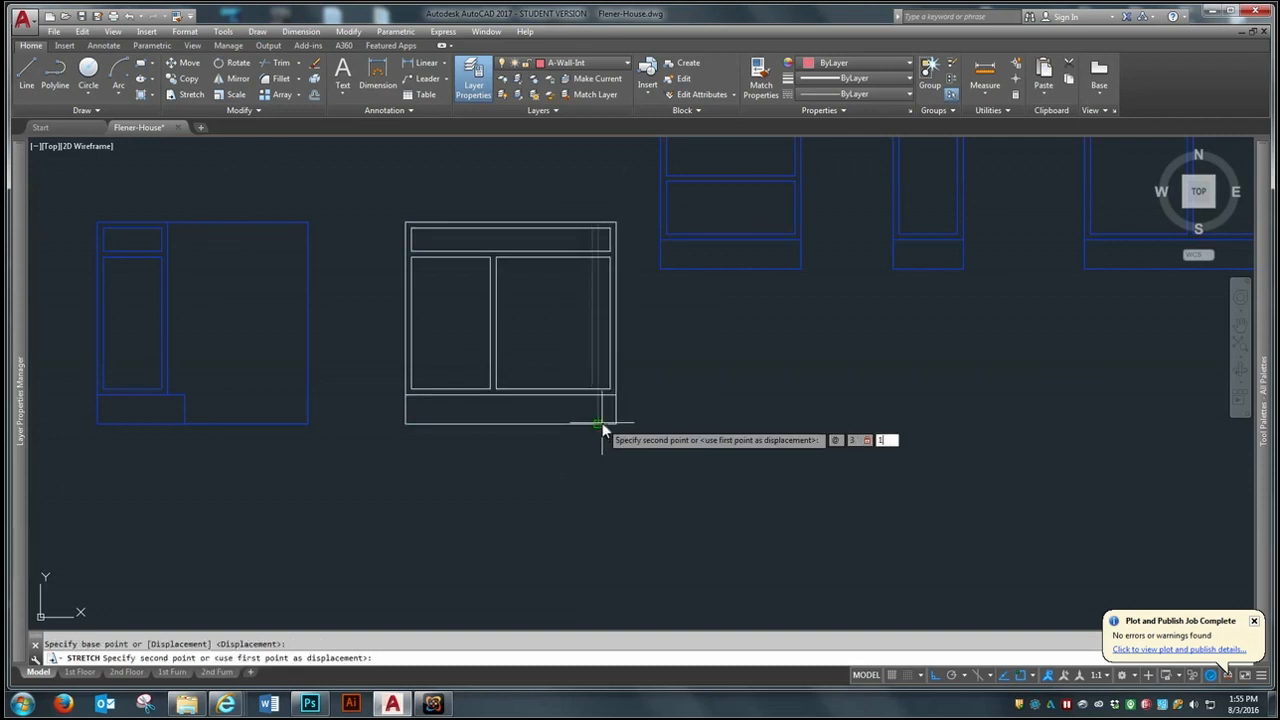
text(180)
key(Return)
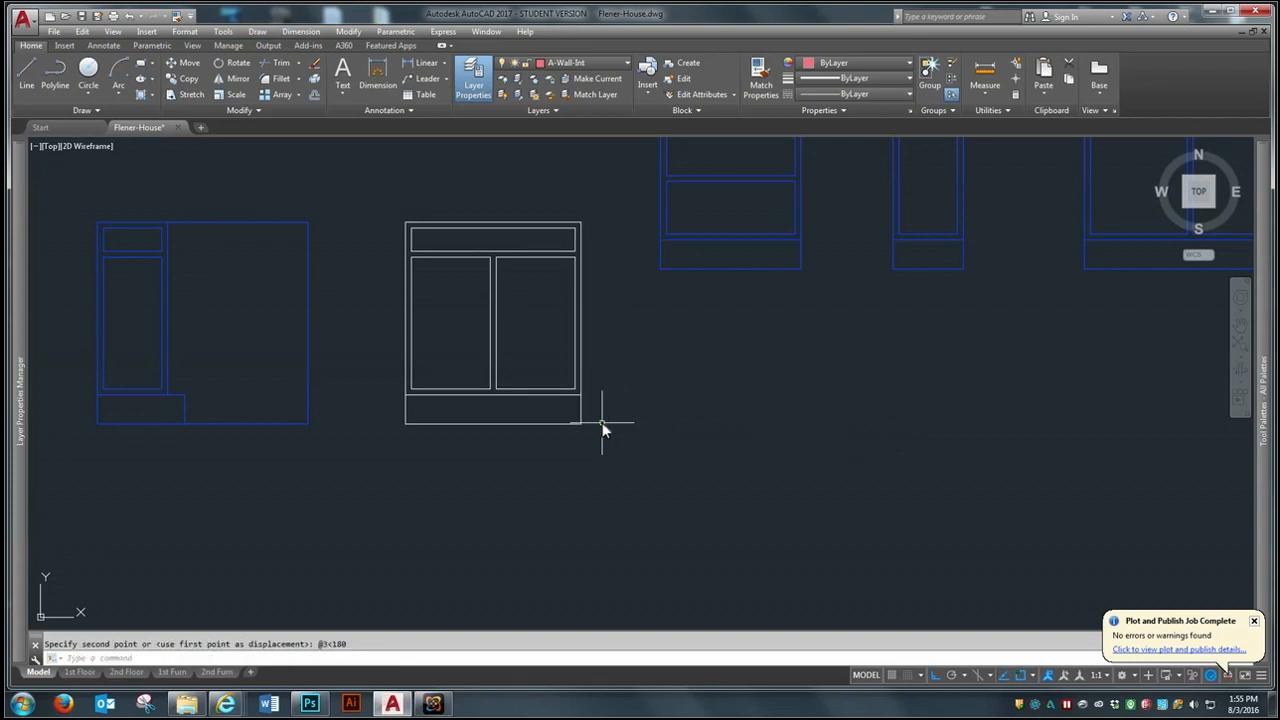
- Match the properties of the exploded sink base linework to those of the nearby drawer base cabinet
scroll(538, 423, down, 2)
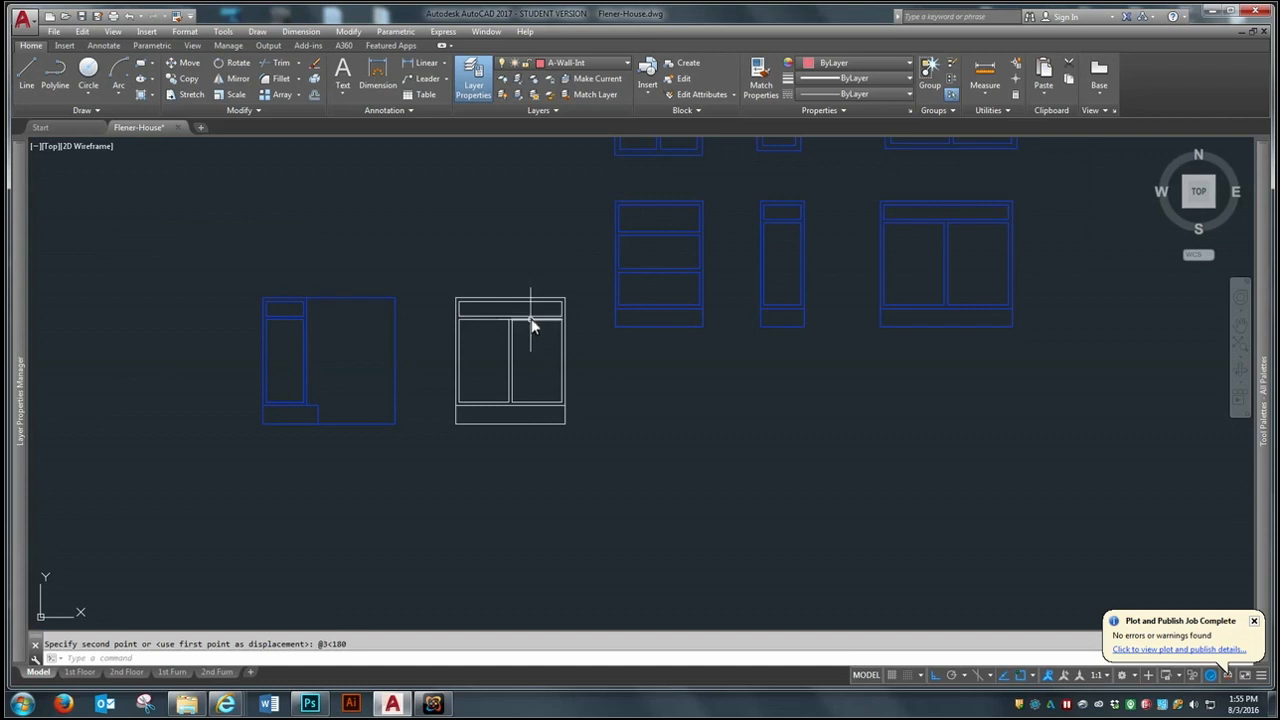
text(ma)
key(Return)
click(648, 326)
click(580, 272)
click(446, 451)
key(Return)
- Move the narrowed sink base by its lower east corner into the elevation, against the west side of the dishwasher
text(m)
key(Return)
click(575, 272)
click(454, 448)
key(Return)
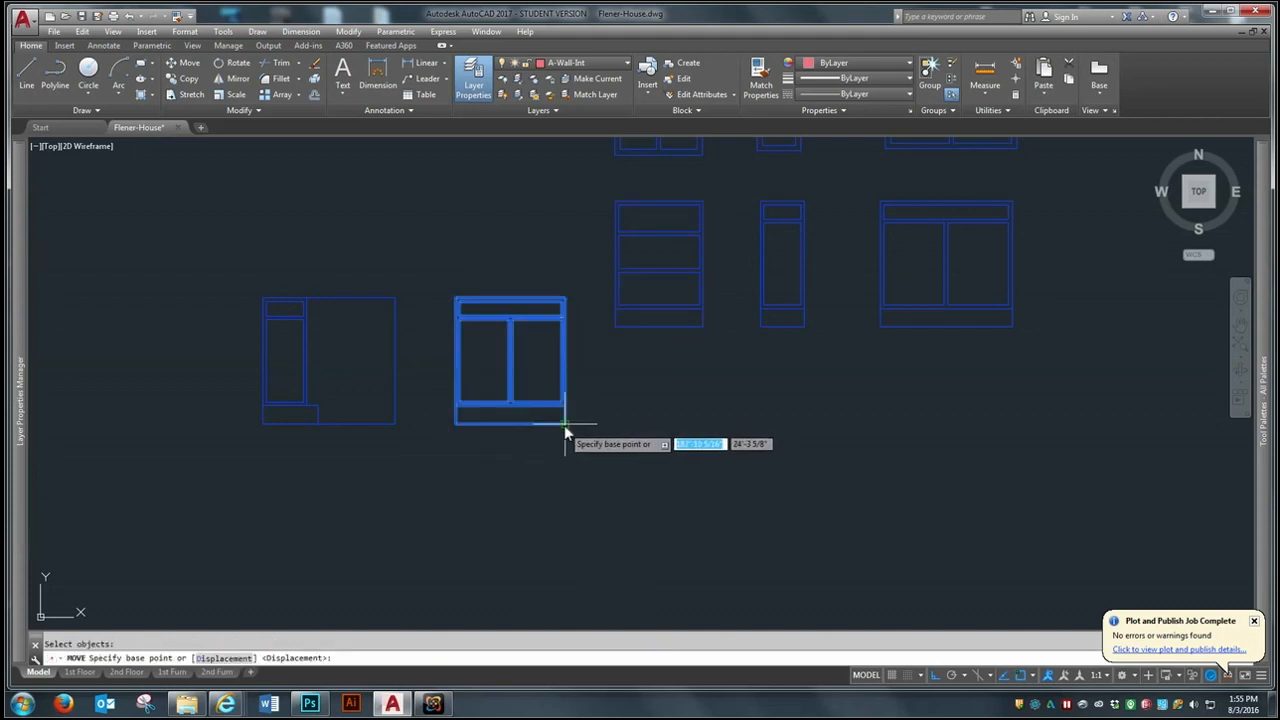
click(565, 424)
scroll(760, 465, down, 3)
scroll(500, 425, up, 5)
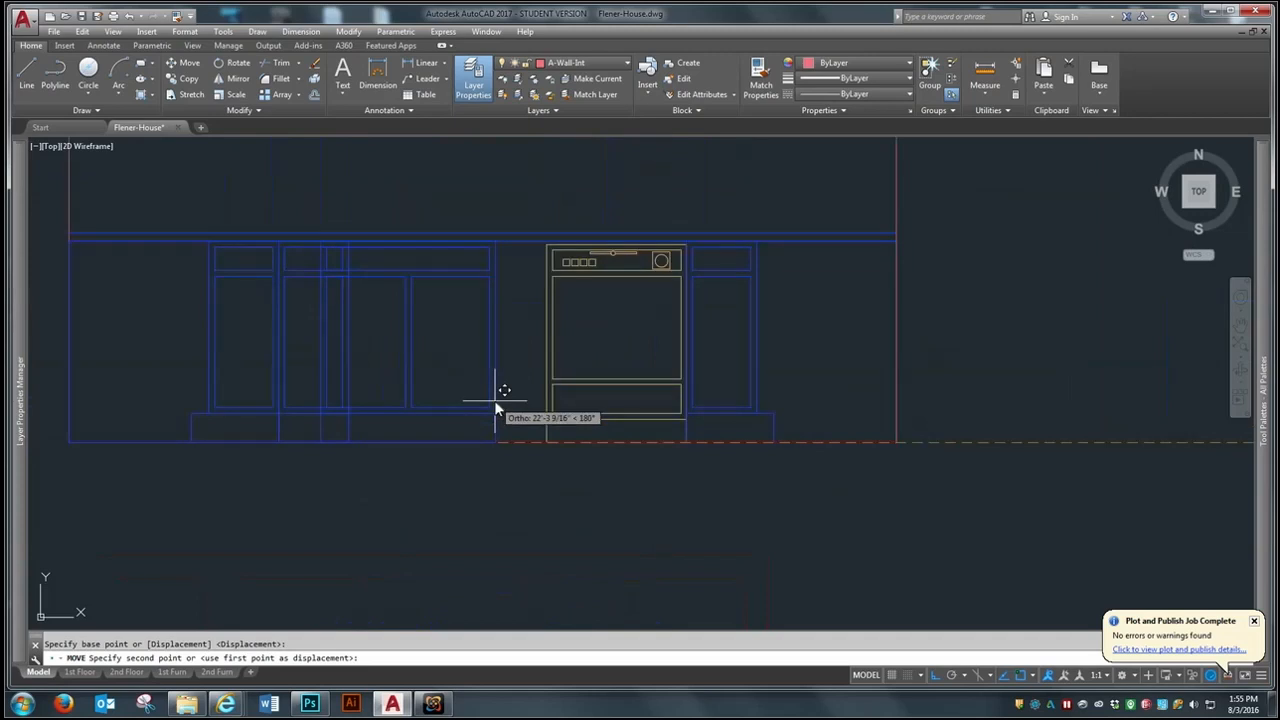
scroll(543, 427, up, 2)
click(543, 456)
scroll(275, 455, down, 4)
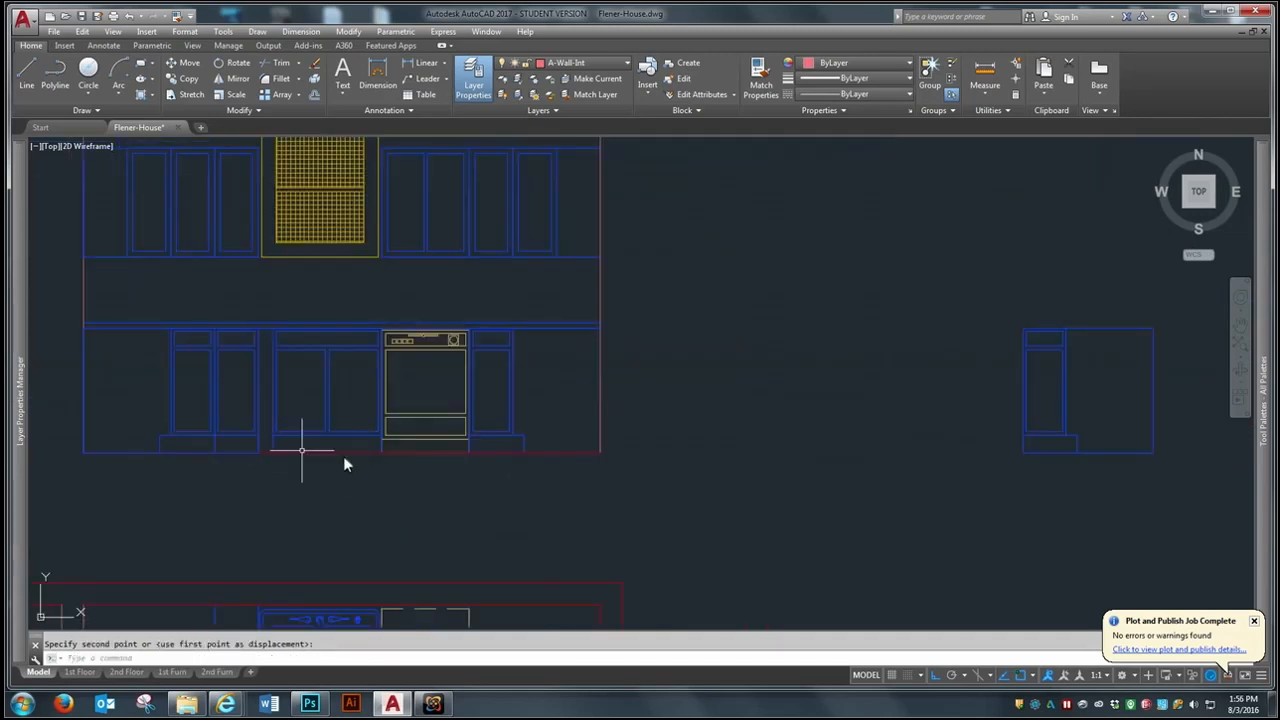
- Measure the gap along the floor line between the single-door base cabinet and the dishwasher in the elevation
scroll(280, 420, up, 2)
key(space)
key(space)
scroll(573, 482, down, 2)
scroll(418, 462, up, 2)
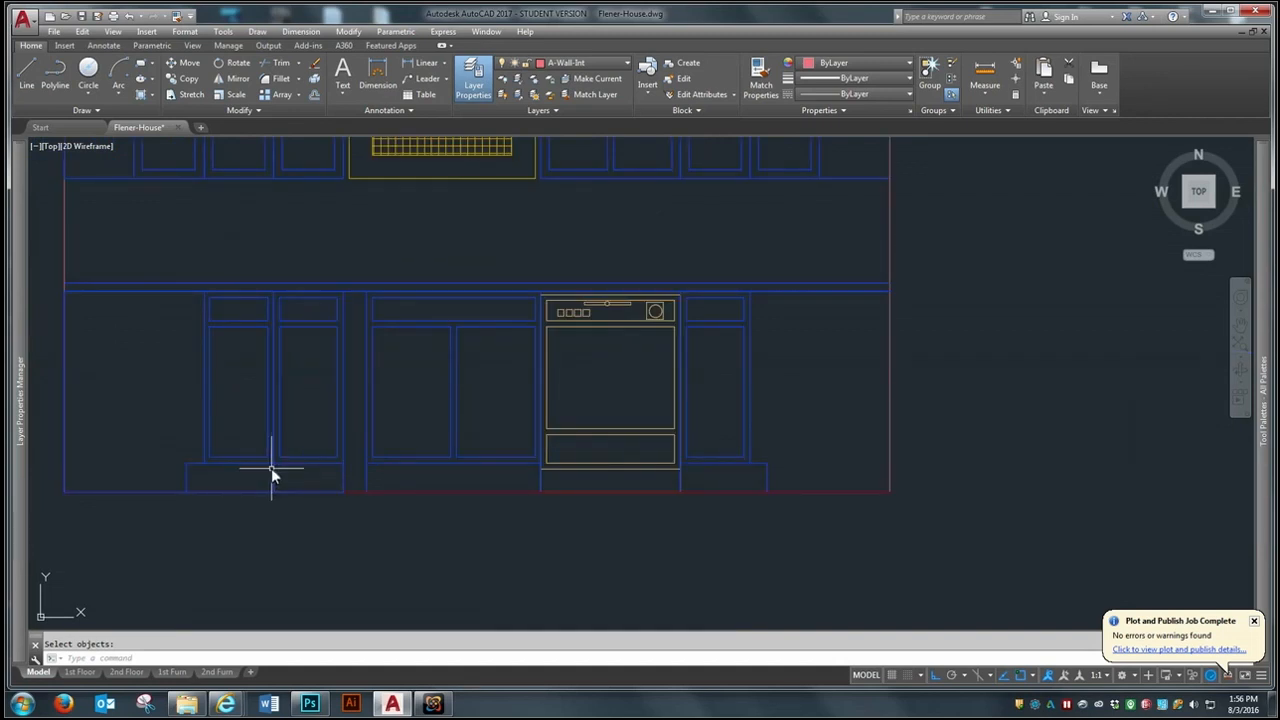
text(dist)
key(Return)
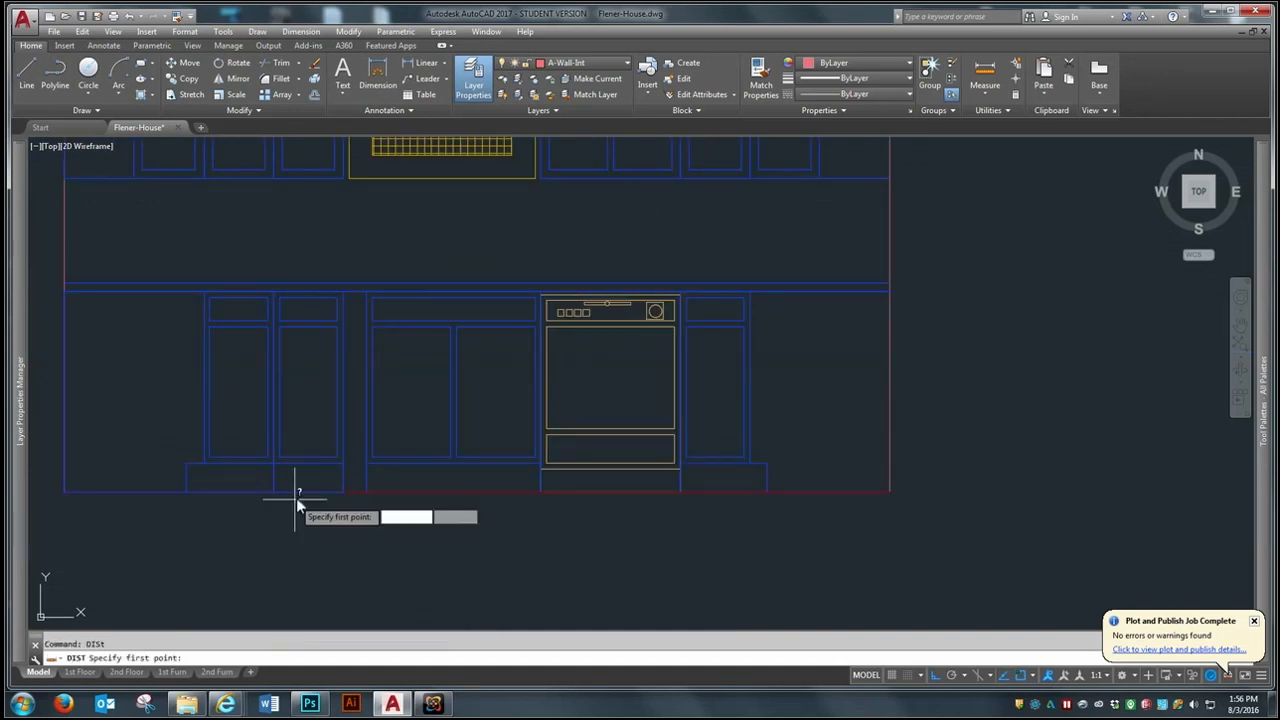
click(343, 491)
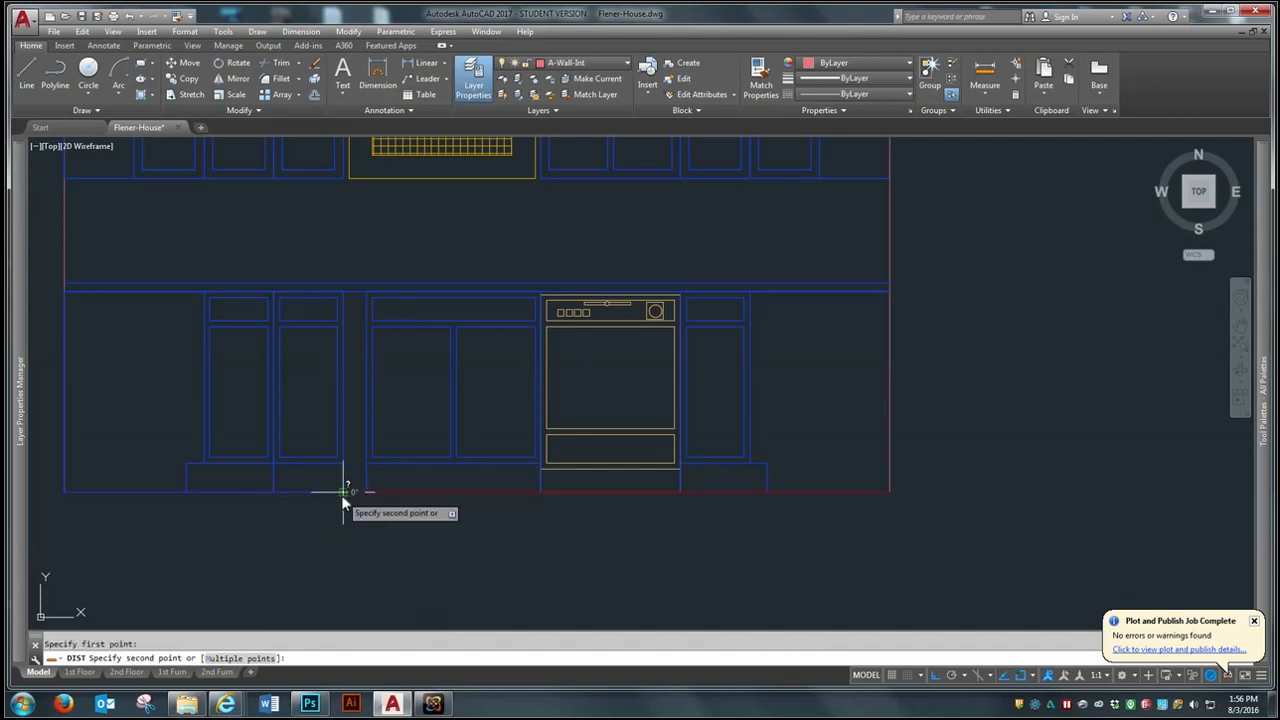
click(546, 497)
scroll(237, 425, down, 2)
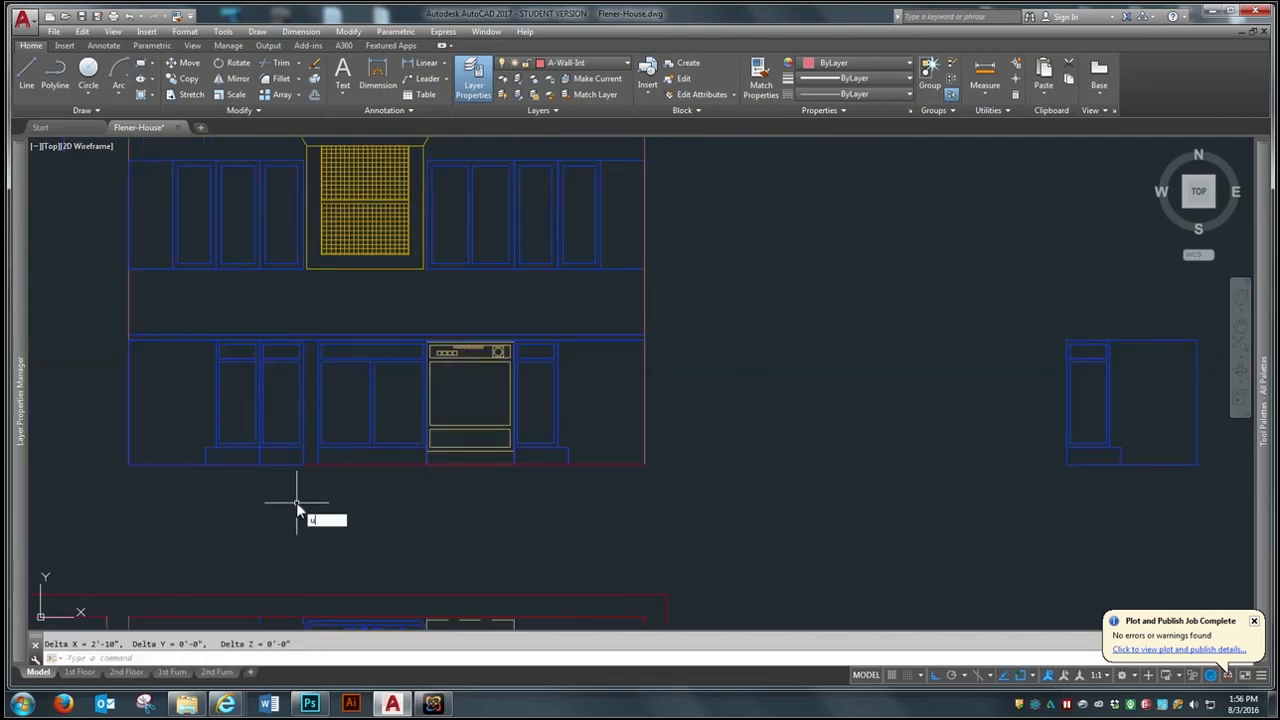
- Undo the sink base's move into the elevation
scroll(297, 506, up, 2)
key(ctrl+z)
key(ctrl+z)
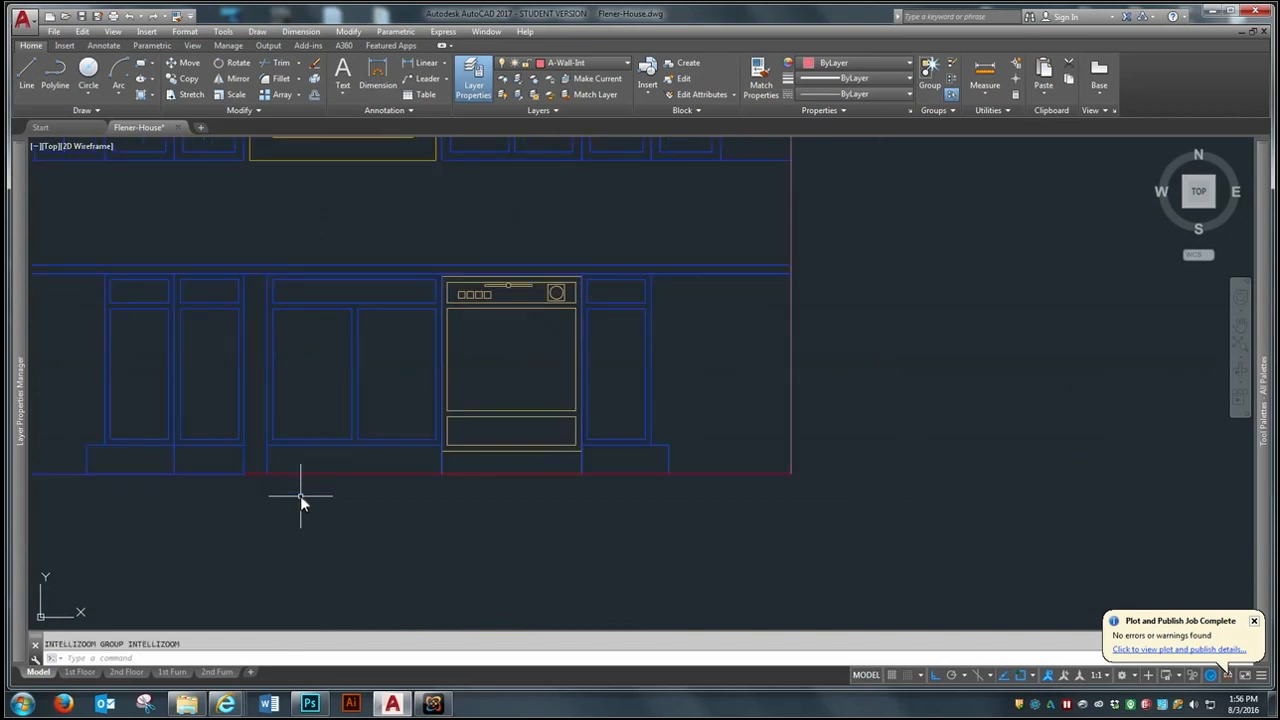
key(ctrl+z)
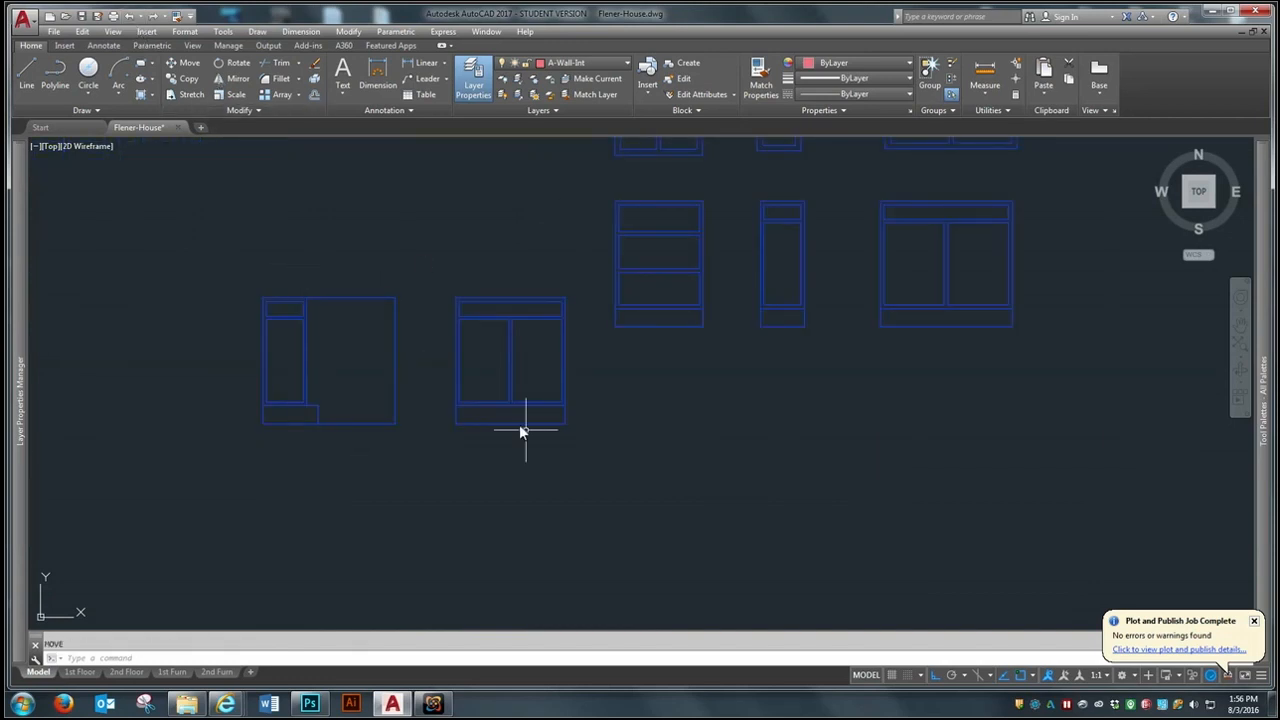
- Draw a vertical construction line downward from the midpoint of the sink base's bottom edge
scroll(542, 335, up, 2)
text(l)
key(Return)
click(491, 472)
scroll(495, 472, down, 3)
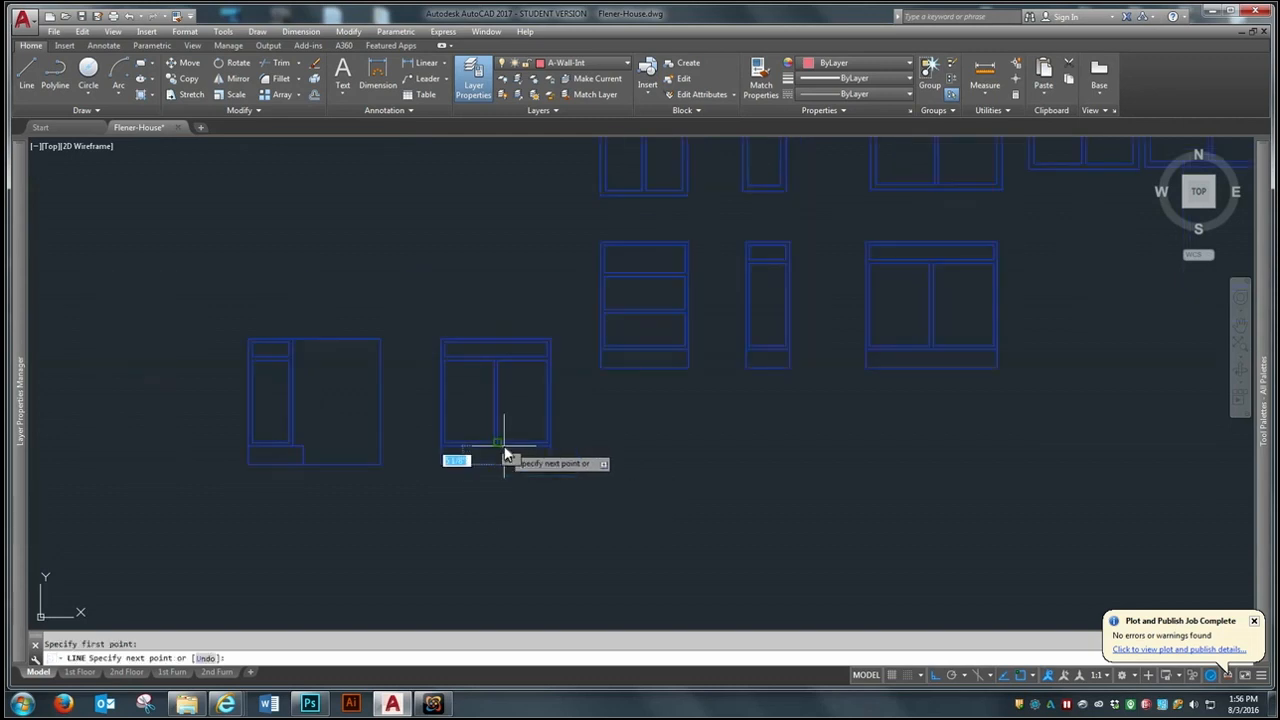
click(490, 544)
key(Return)
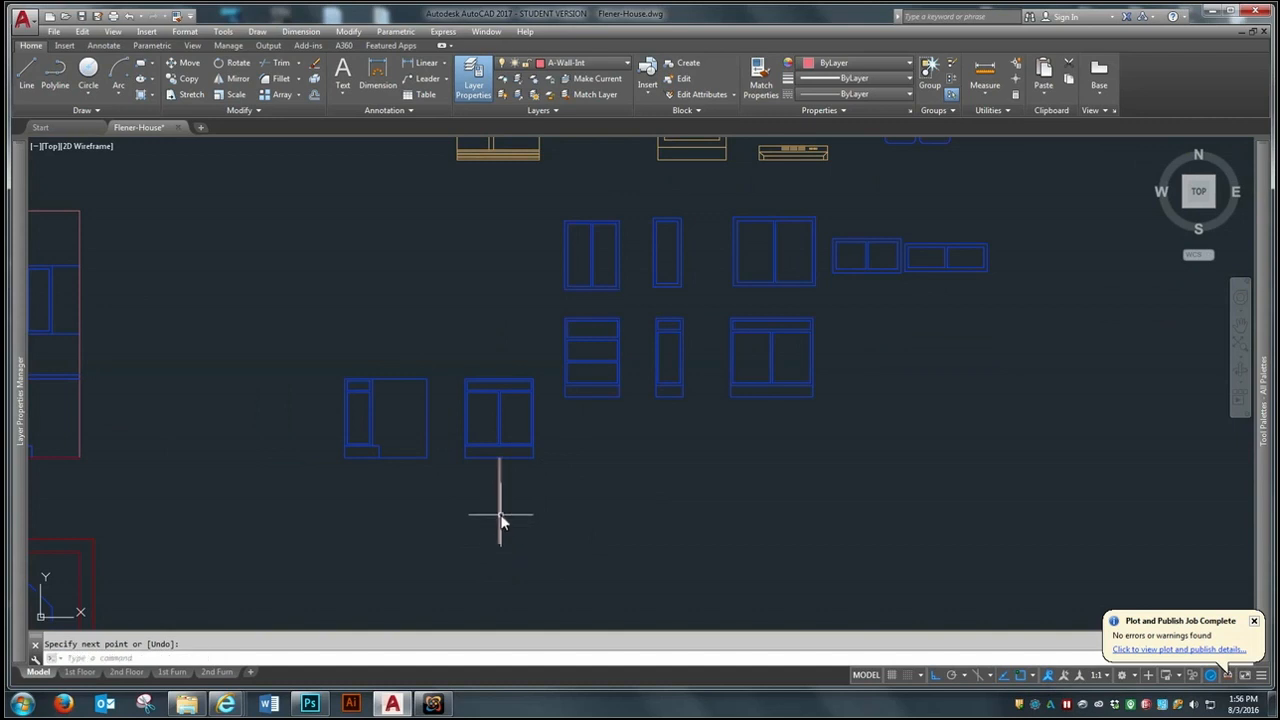
- Offset the vertical construction line 2'10" to the east
scroll(501, 516, up, 2)
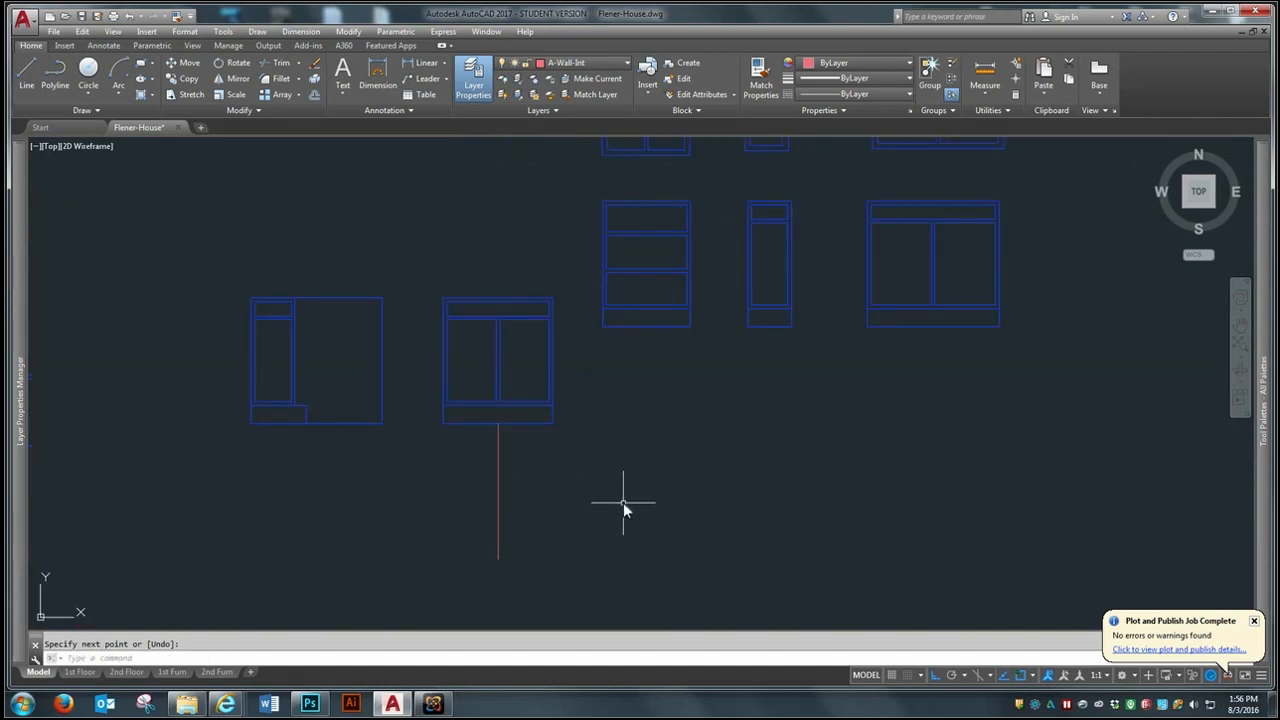
text(o)
key(Return)
text(2'10)
key(Return)
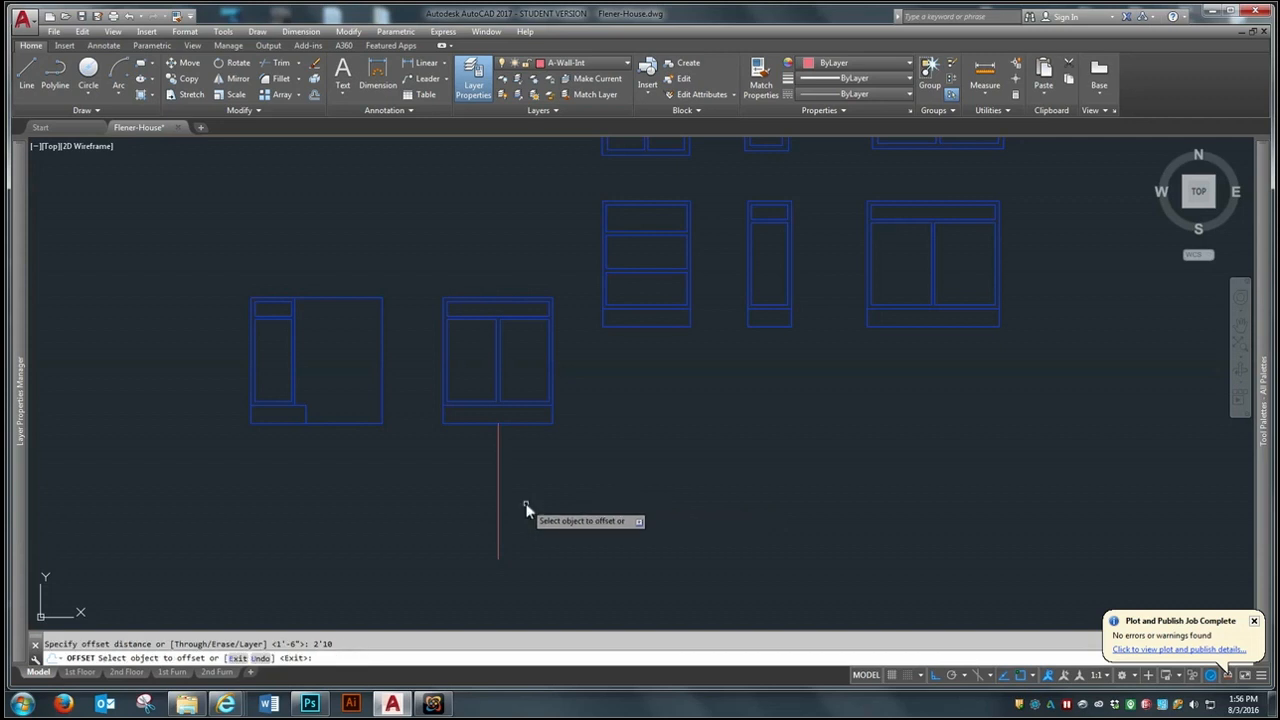
click(499, 532)
key(Return)
key(Escape)
text(o)
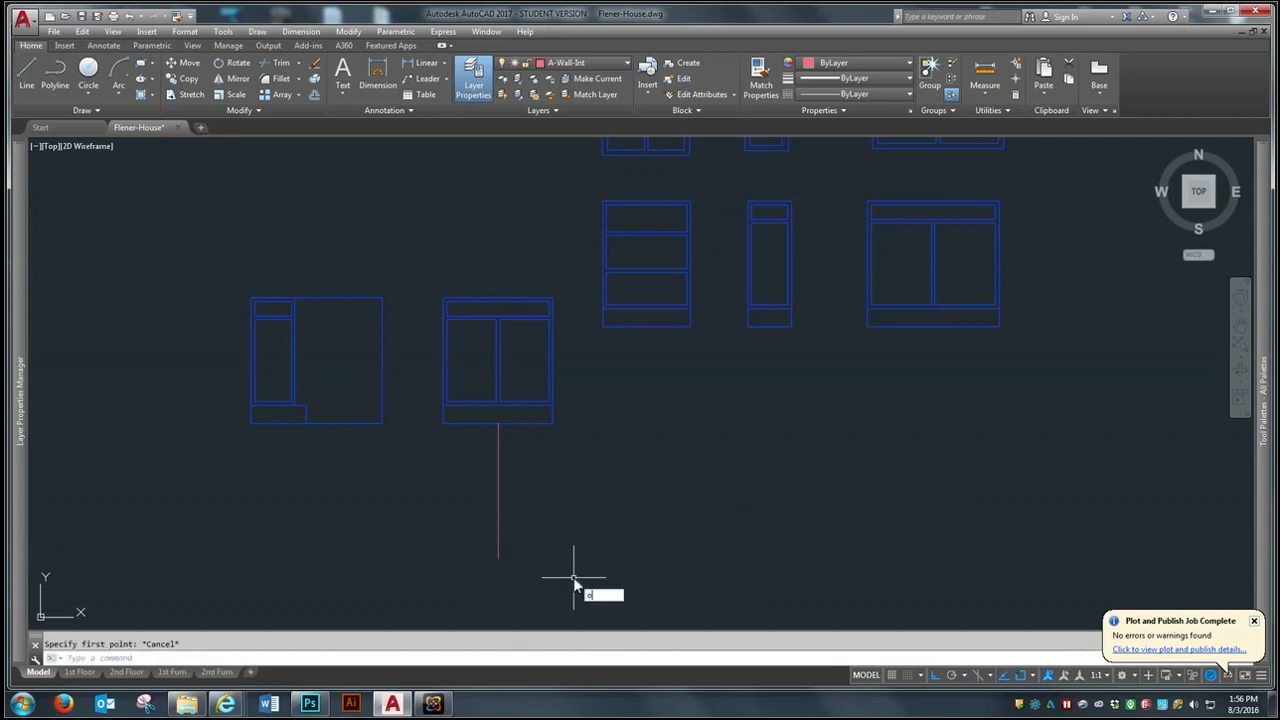
key(Return)
key(Return)
click(499, 551)
click(594, 548)
key(Escape)
- Draw a horizontal line joining the lower ends of the two vertical construction lines
text(l)
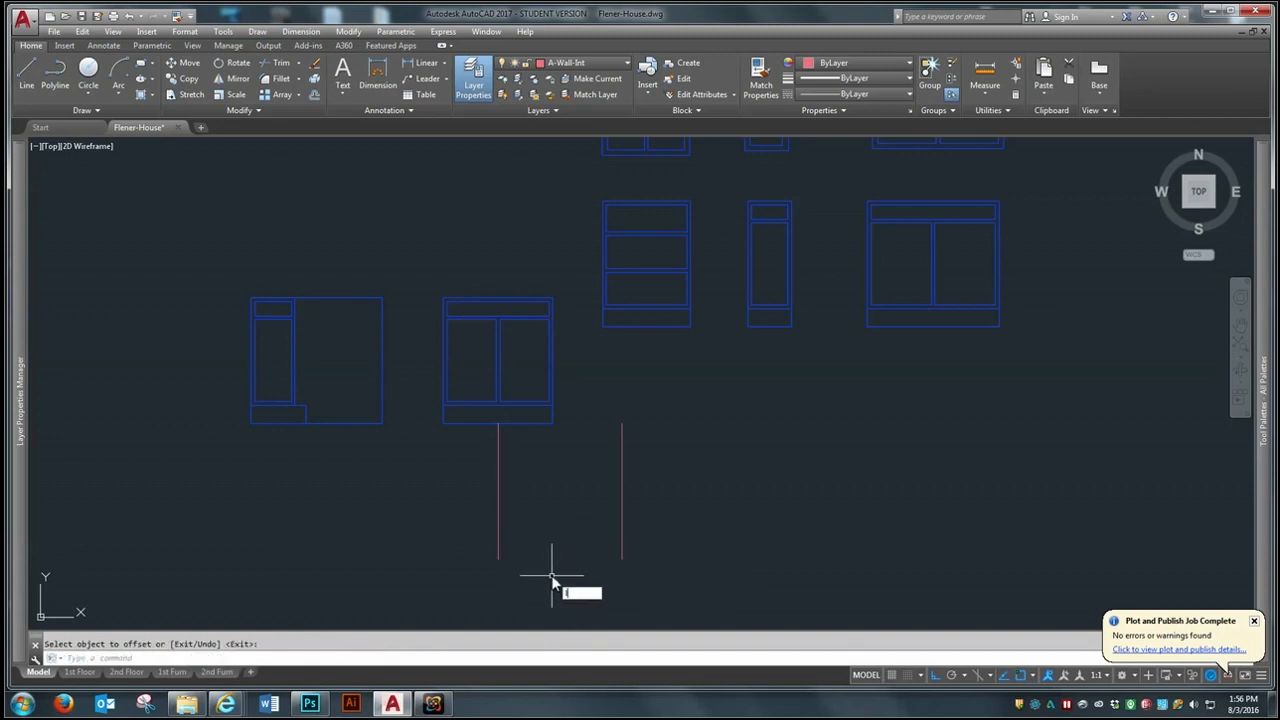
key(Return)
click(498, 557)
click(620, 557)
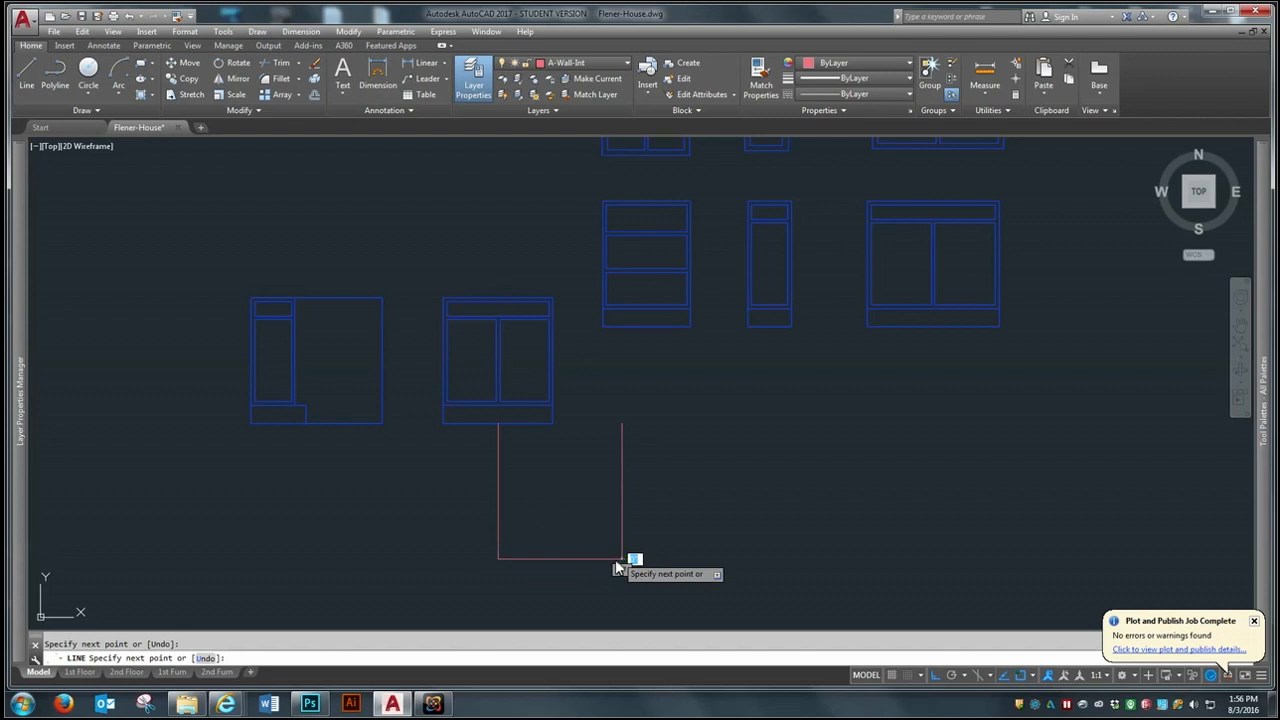
key(Escape)
- Move the horizontal guide line by its midpoint onto the midpoint of the sink base's bottom edge
text(m)
key(Return)
click(562, 578)
key(Return)
click(561, 558)
click(500, 425)
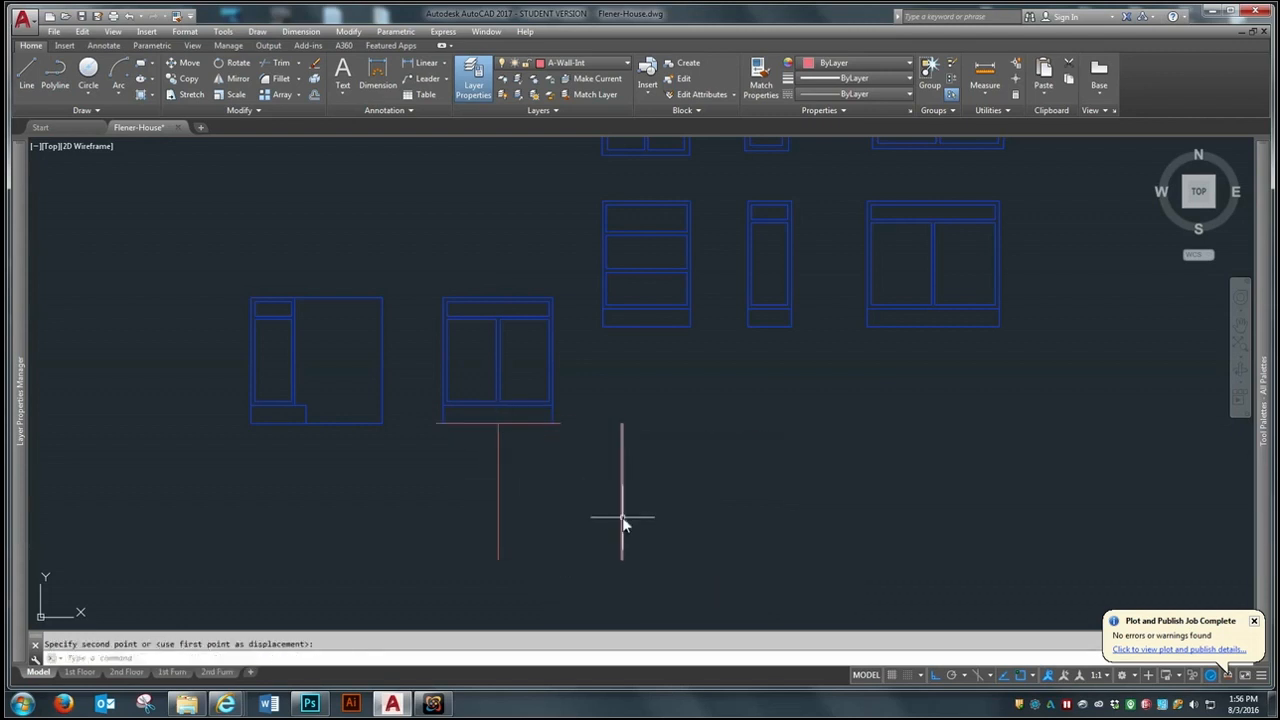
- Erase the two vertical construction lines below the sink base
click(486, 587)
key(Escape)
text(e)
key(Return)
click(699, 527)
click(465, 573)
key(Return)
- Stretch the west side of the sink base outward to the west end of the horizontal guide line
scroll(484, 343, up, 2)
text(s)
key(Return)
click(475, 259)
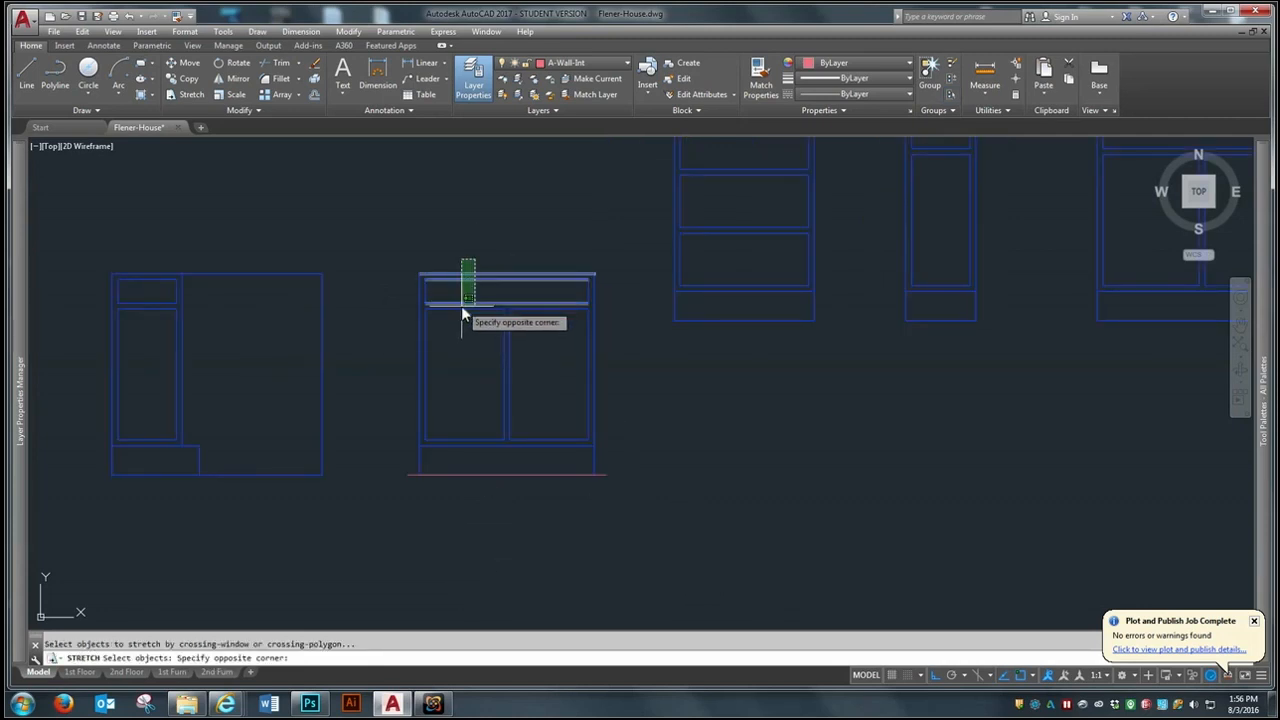
click(416, 490)
key(Return)
click(416, 465)
click(406, 466)
- Stretch the east side of the sink base to the guide line's east end, and erase the guide line
key(Return)
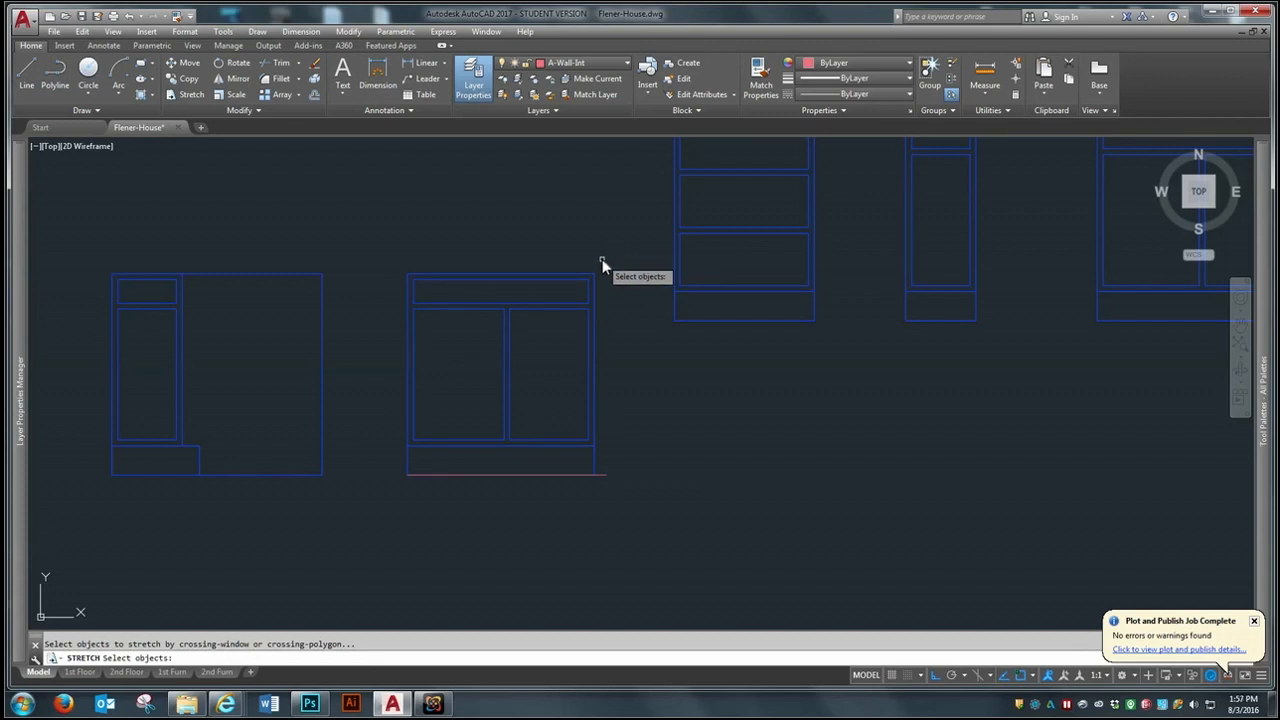
click(601, 263)
click(562, 483)
key(Return)
click(595, 477)
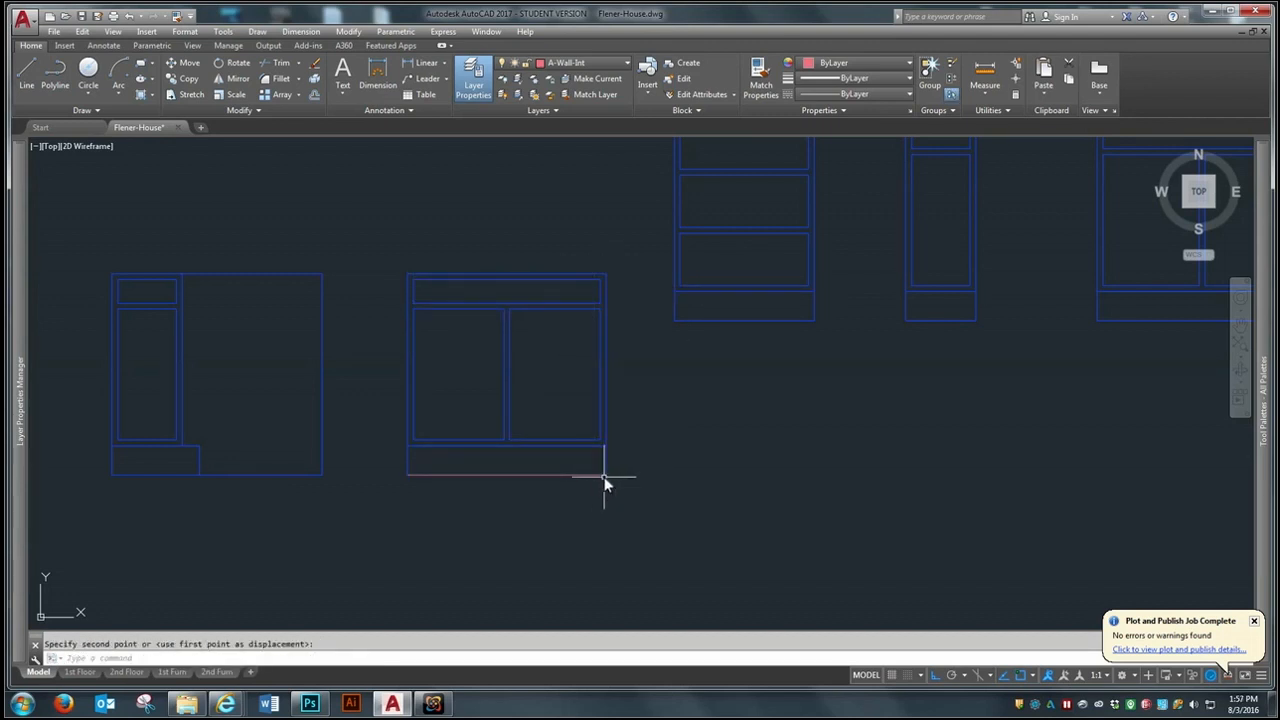
click(544, 472)
key(Return)
- Move the resized sink base by its lower west corner into the gap between the single-door base cabinet and the dishwasher
scroll(568, 437, down, 3)
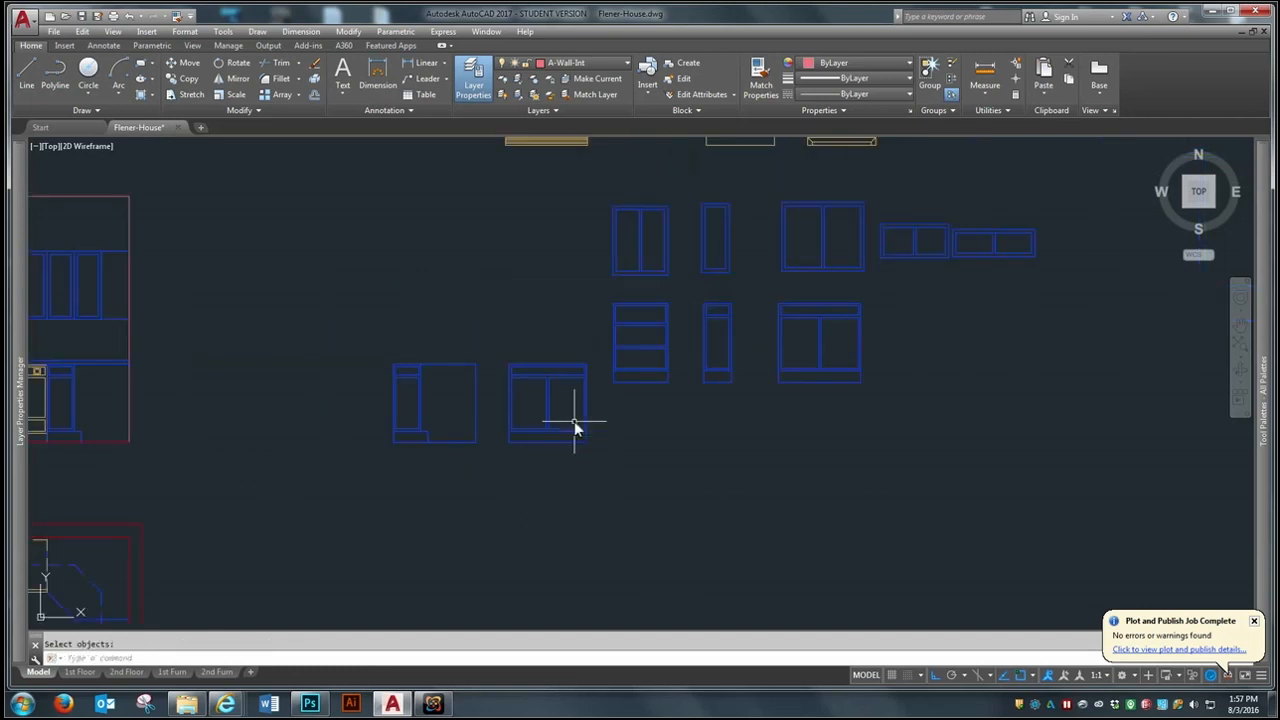
key(Return)
click(605, 335)
click(504, 478)
key(Return)
click(509, 442)
scroll(777, 486, down, 4)
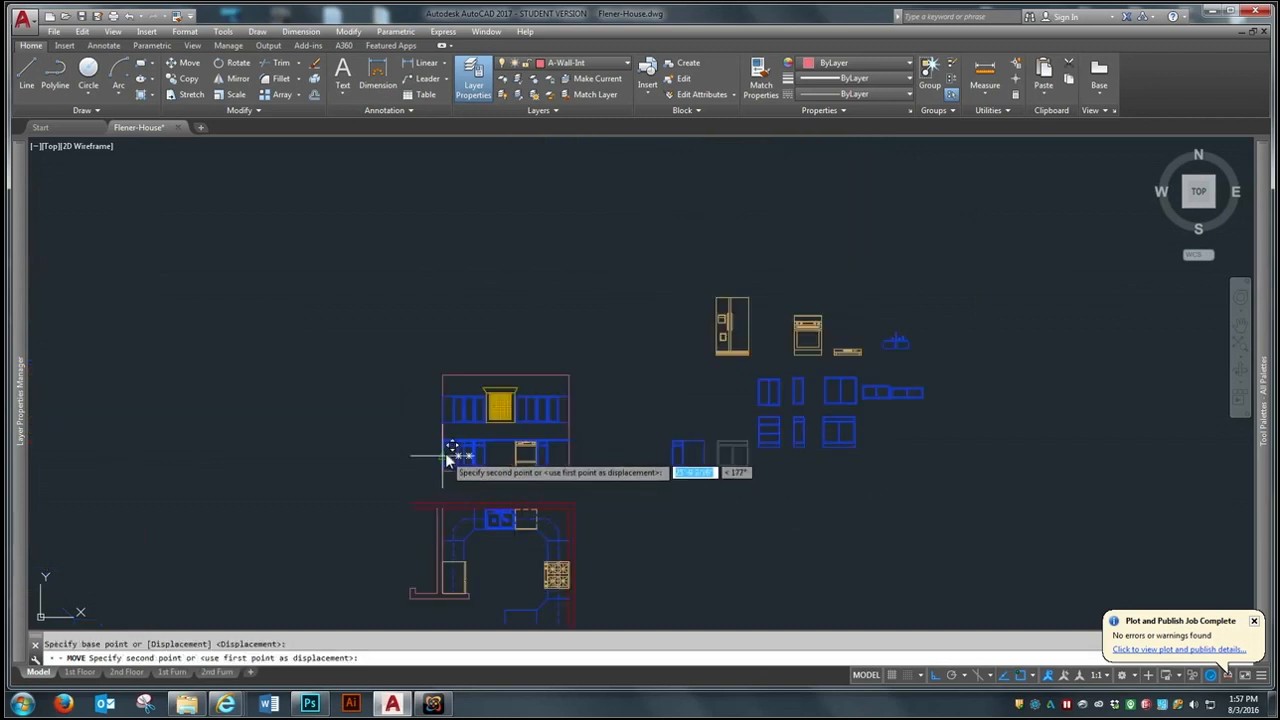
scroll(455, 450, up, 4)
scroll(518, 478, up, 2)
click(515, 535)
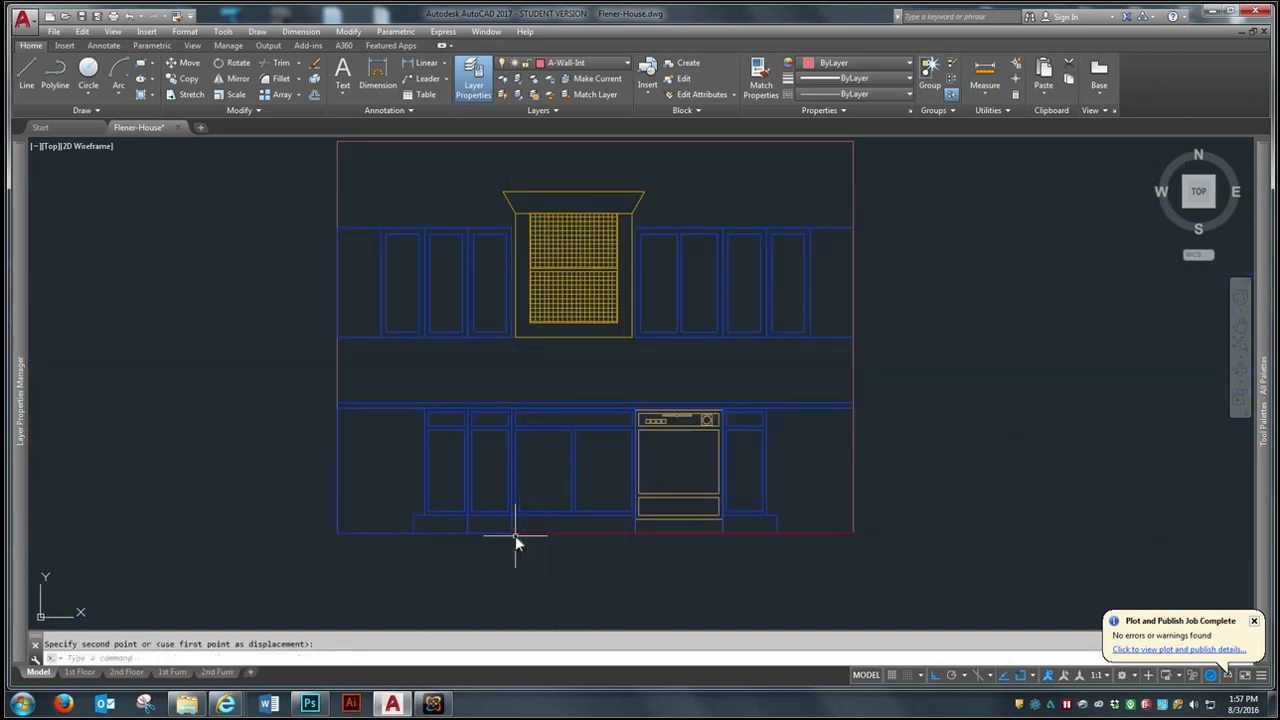
scroll(543, 430, down, 2)
scroll(695, 418, down, 2)
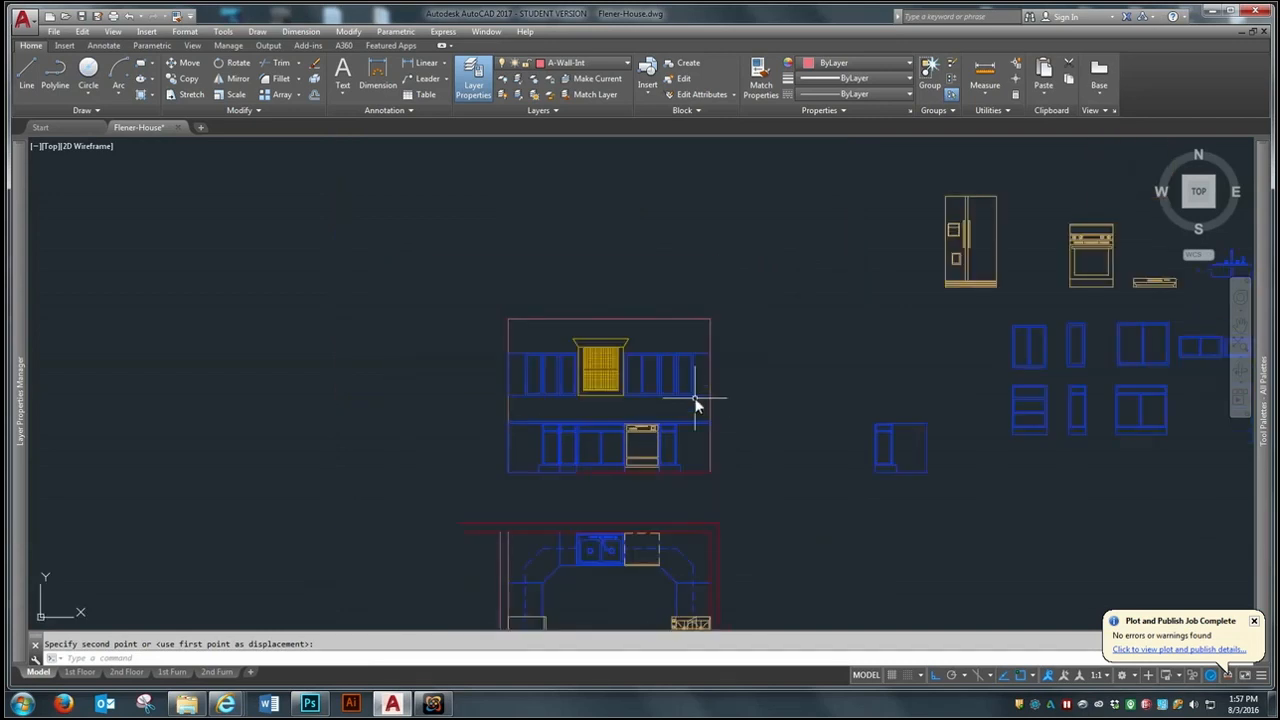
- Move the sink elevation block by the middle of its rim to the top centre of the sink base cabinet
scroll(704, 466, up, 2)
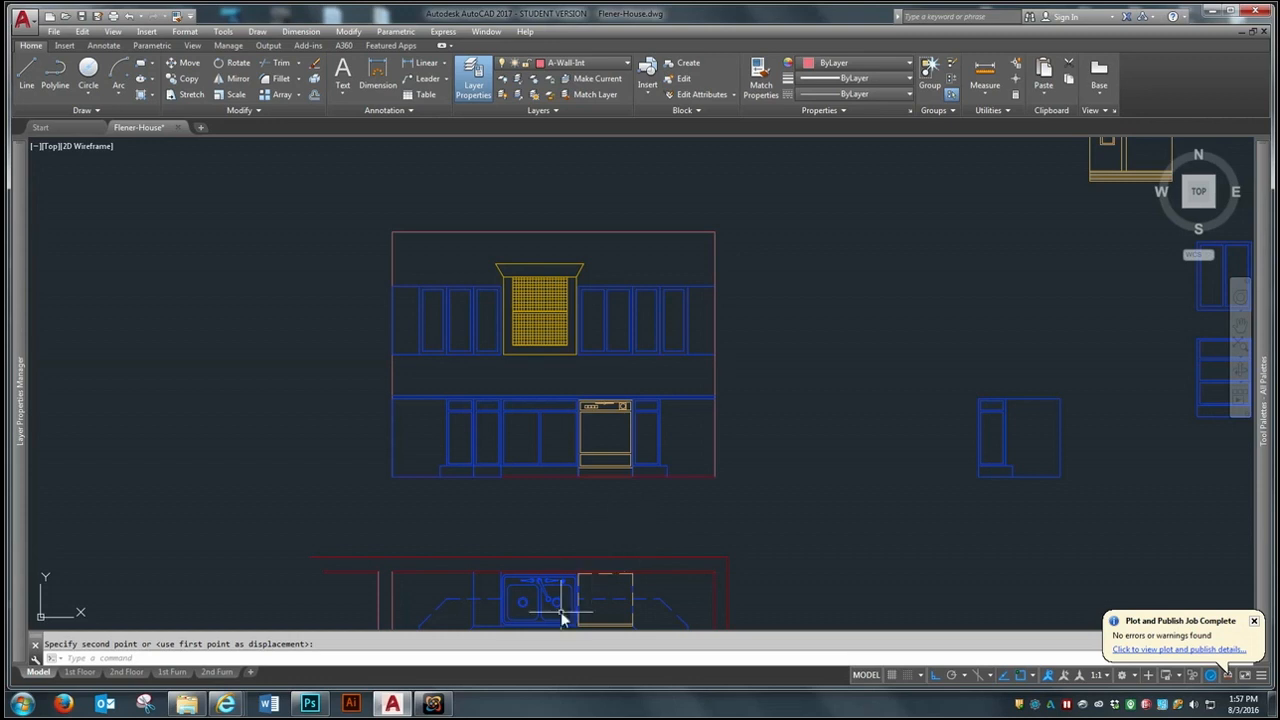
middle_drag(520, 299, 514, 241)
scroll(752, 142, down, 2)
scroll(406, 508, down, 6)
scroll(626, 432, up, 10)
key(Return)
click(651, 223)
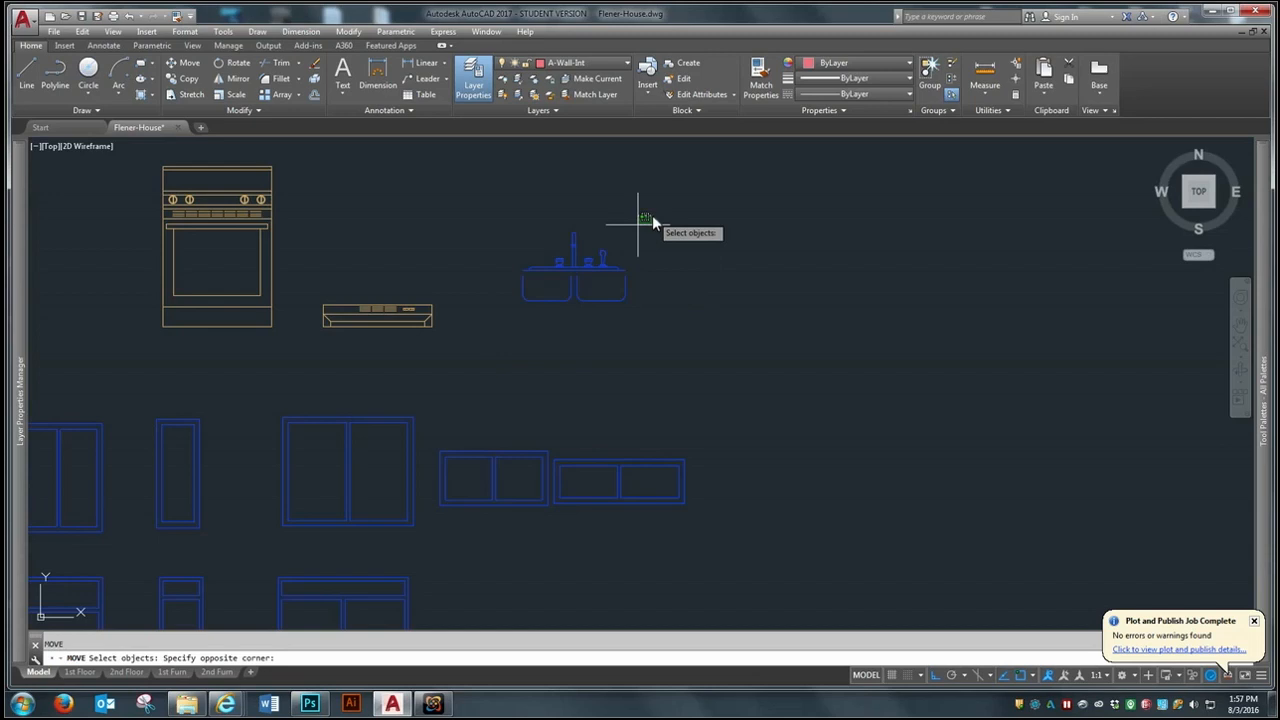
click(503, 343)
key(Return)
scroll(568, 278, up, 4)
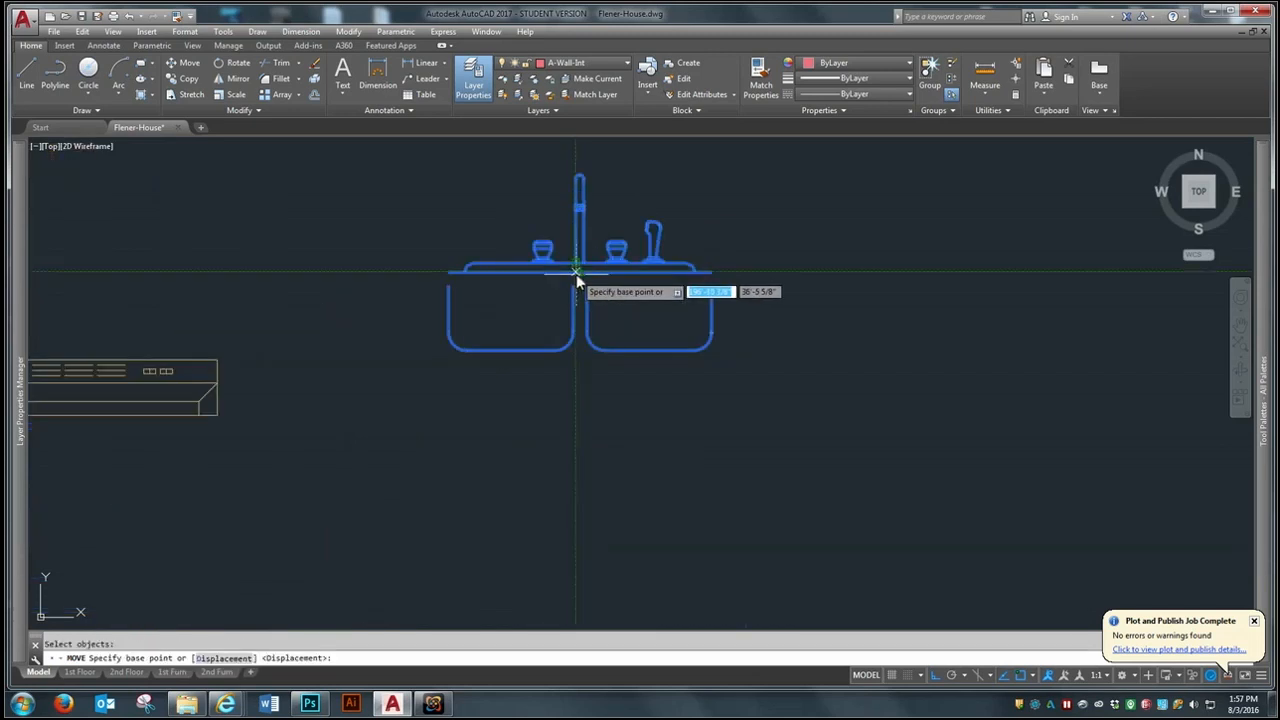
click(580, 274)
scroll(686, 277, down, 8)
scroll(392, 420, up, 5)
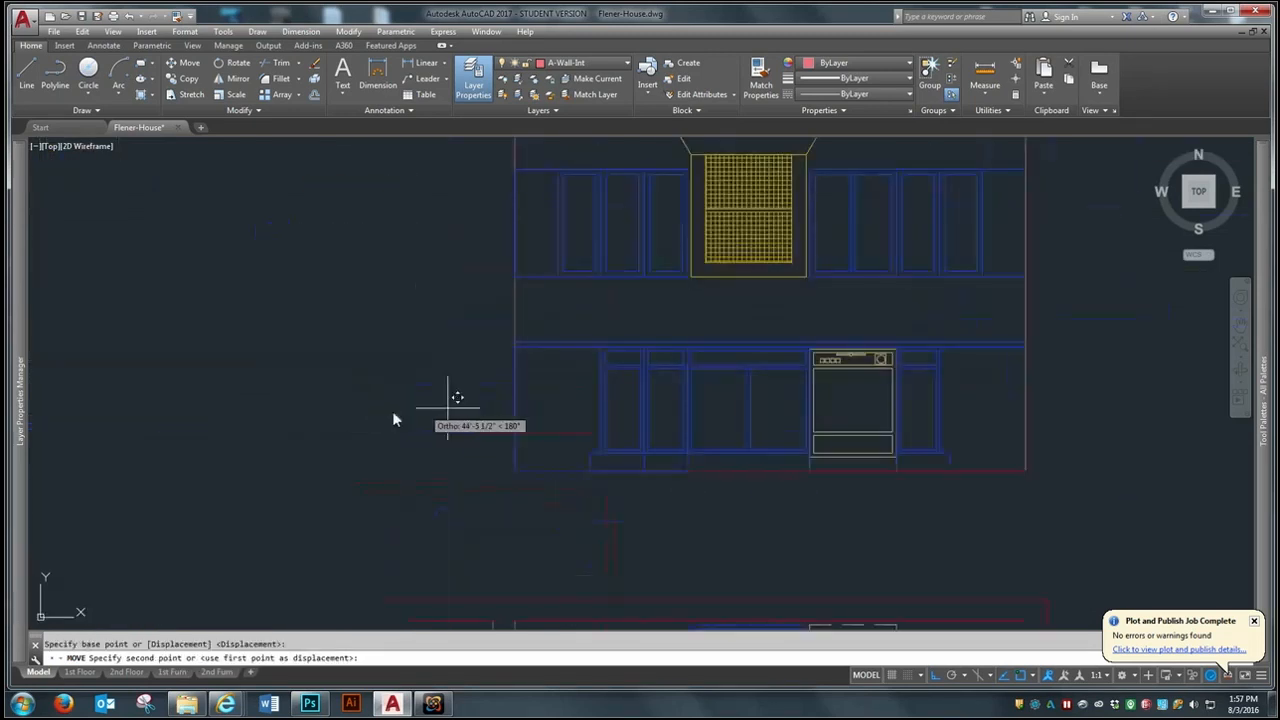
scroll(808, 300, up, 3)
click(822, 327)
- Move the sink straight up so its rim rests on the top line of the countertop
scroll(818, 330, down, 2)
scroll(794, 320, up, 5)
key(space)
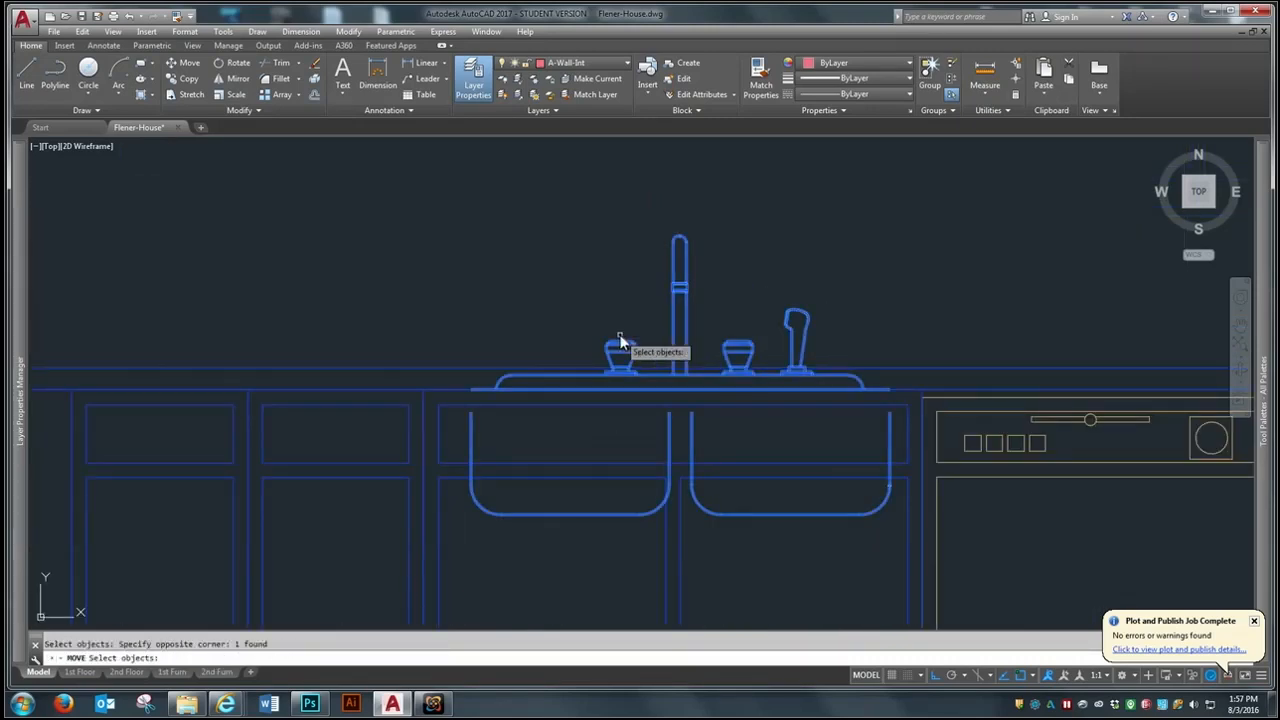
click(619, 334)
key(space)
click(680, 389)
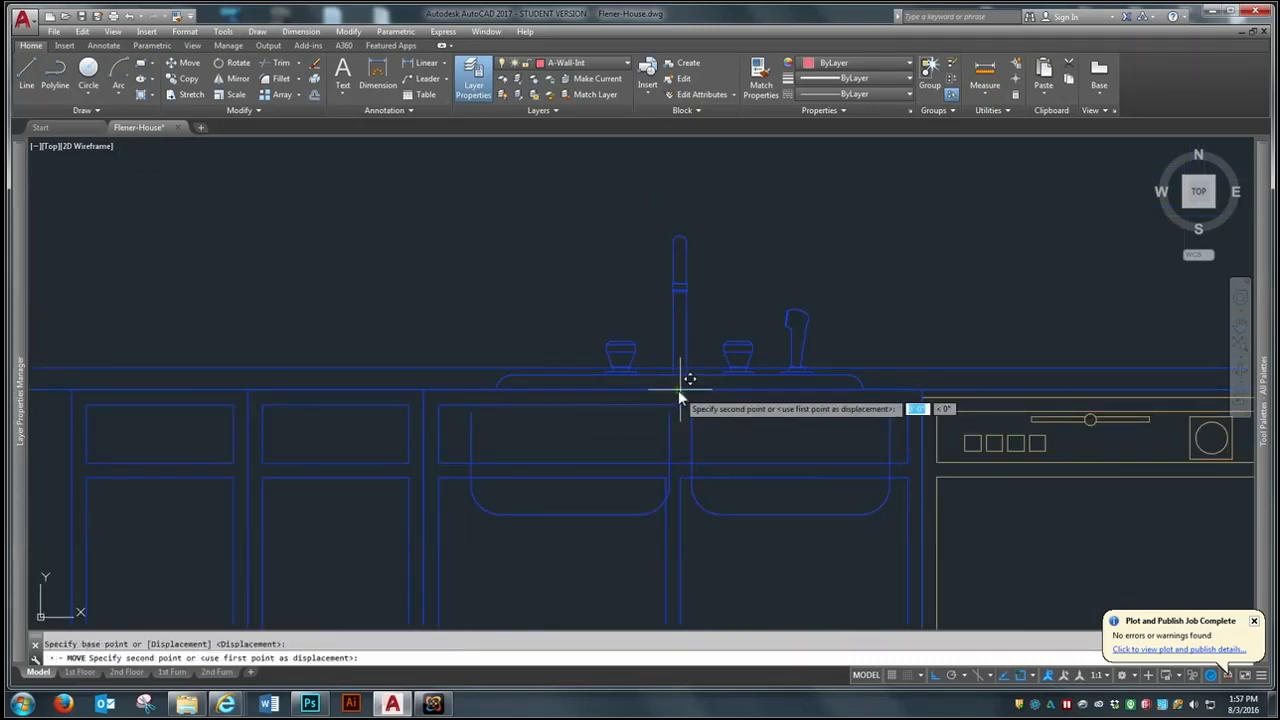
scroll(437, 390, down, 2)
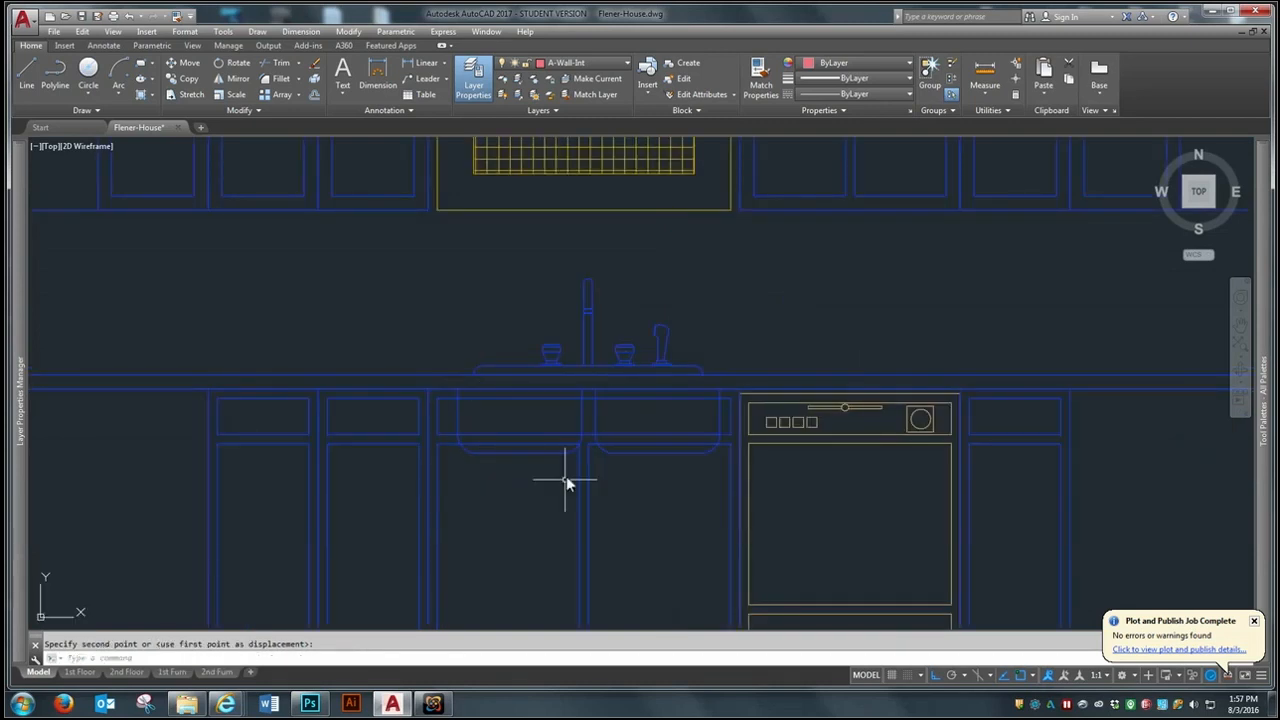
- Move the whole finished elevation about 15'-6" straight up, away from the kitchen plan
scroll(545, 308, down, 3)
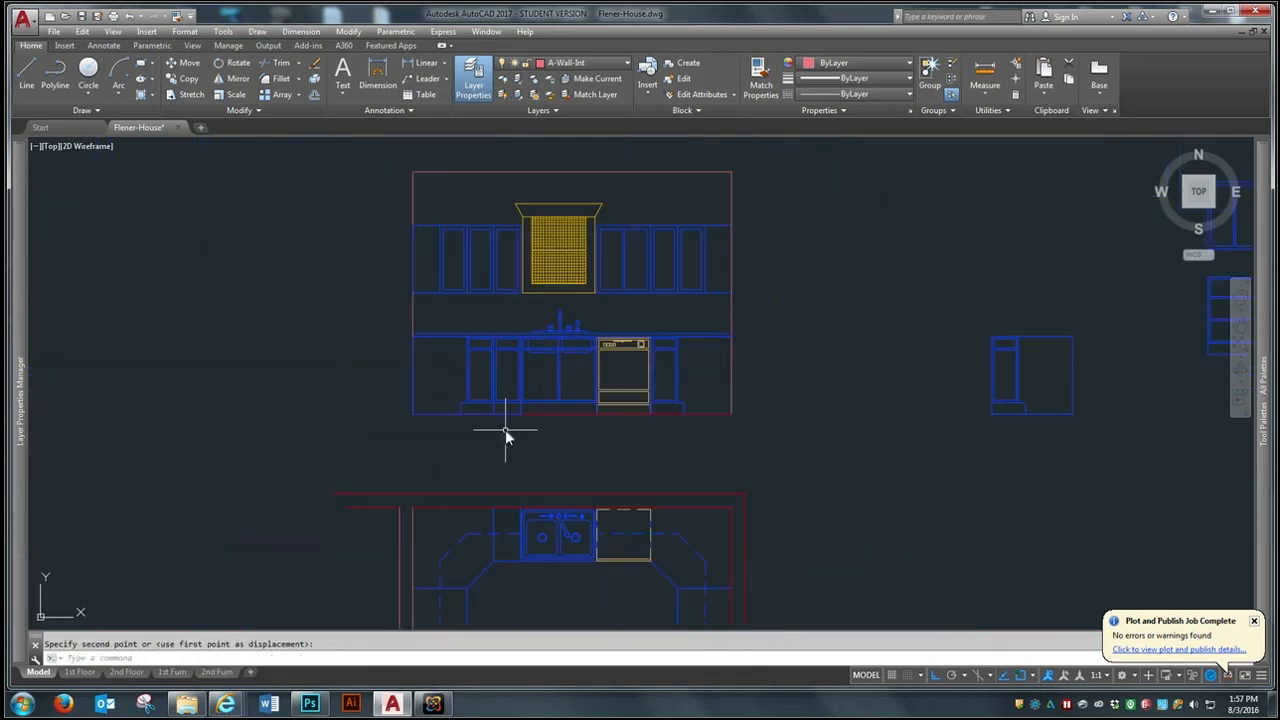
scroll(485, 288, down, 2)
scroll(470, 320, up, 2)
scroll(463, 330, down, 4)
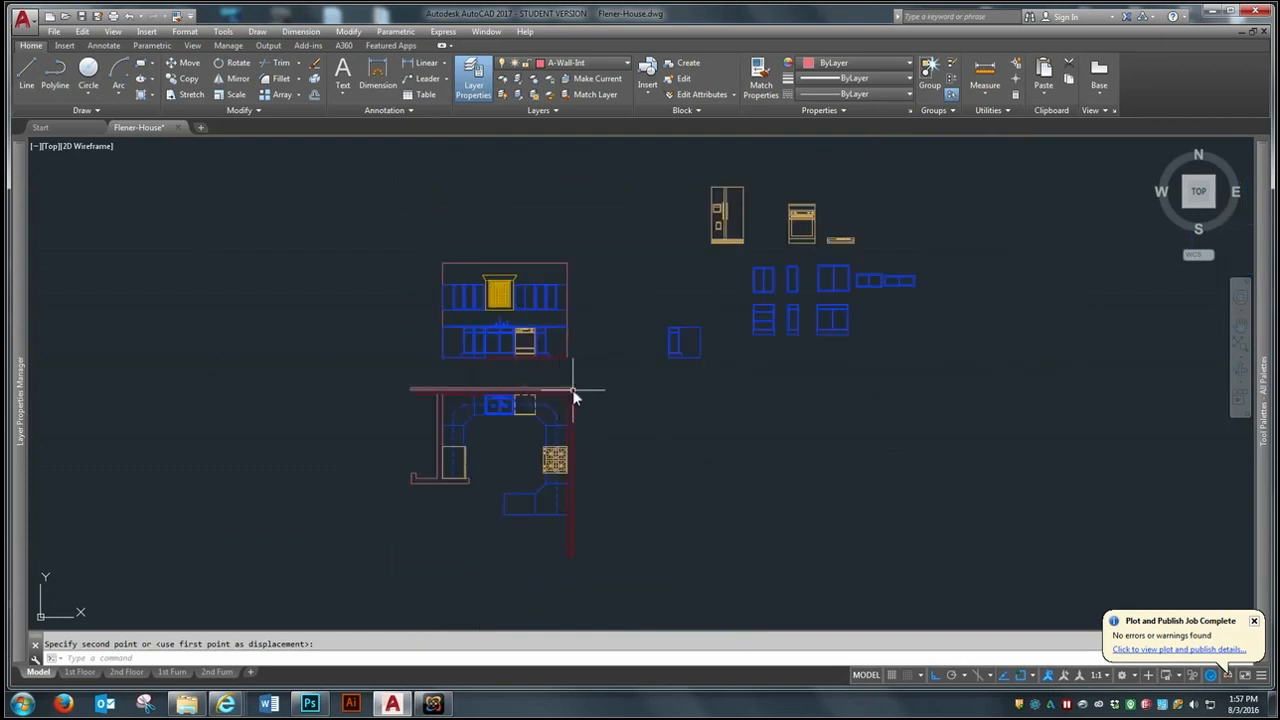
scroll(573, 390, down, 2)
text(m)
key(Return)
click(594, 283)
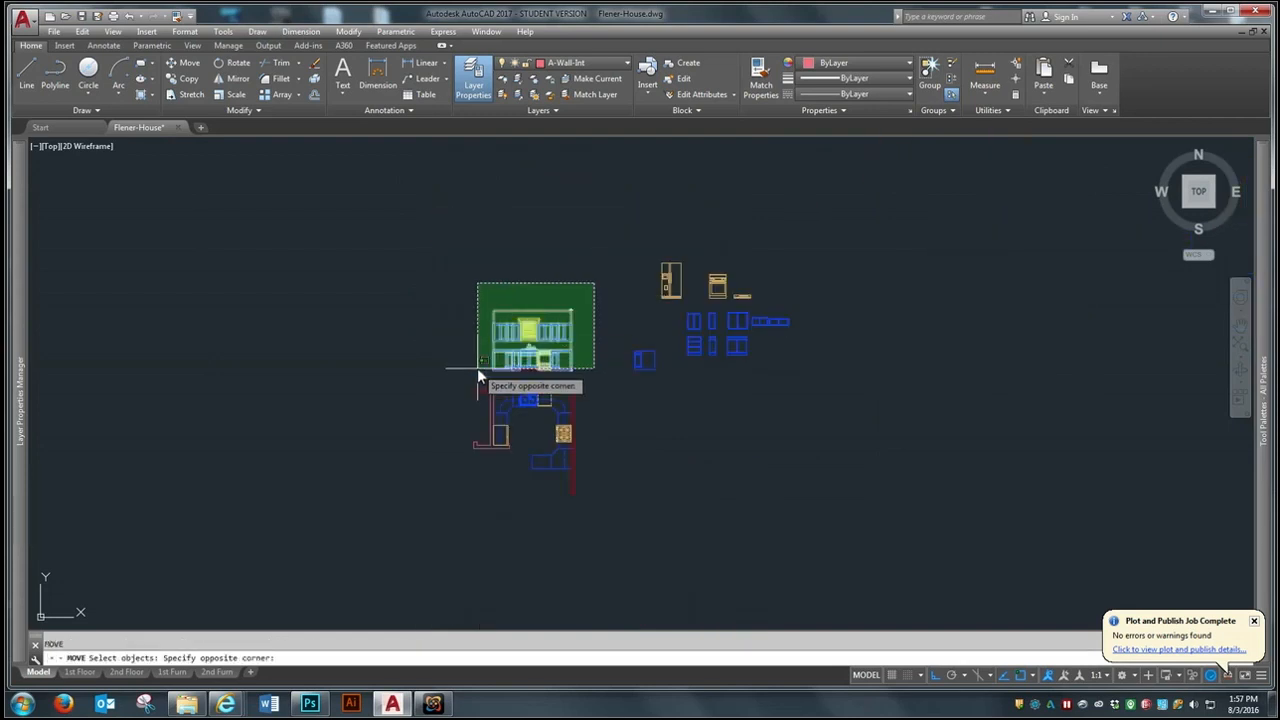
click(476, 372)
key(Return)
click(515, 361)
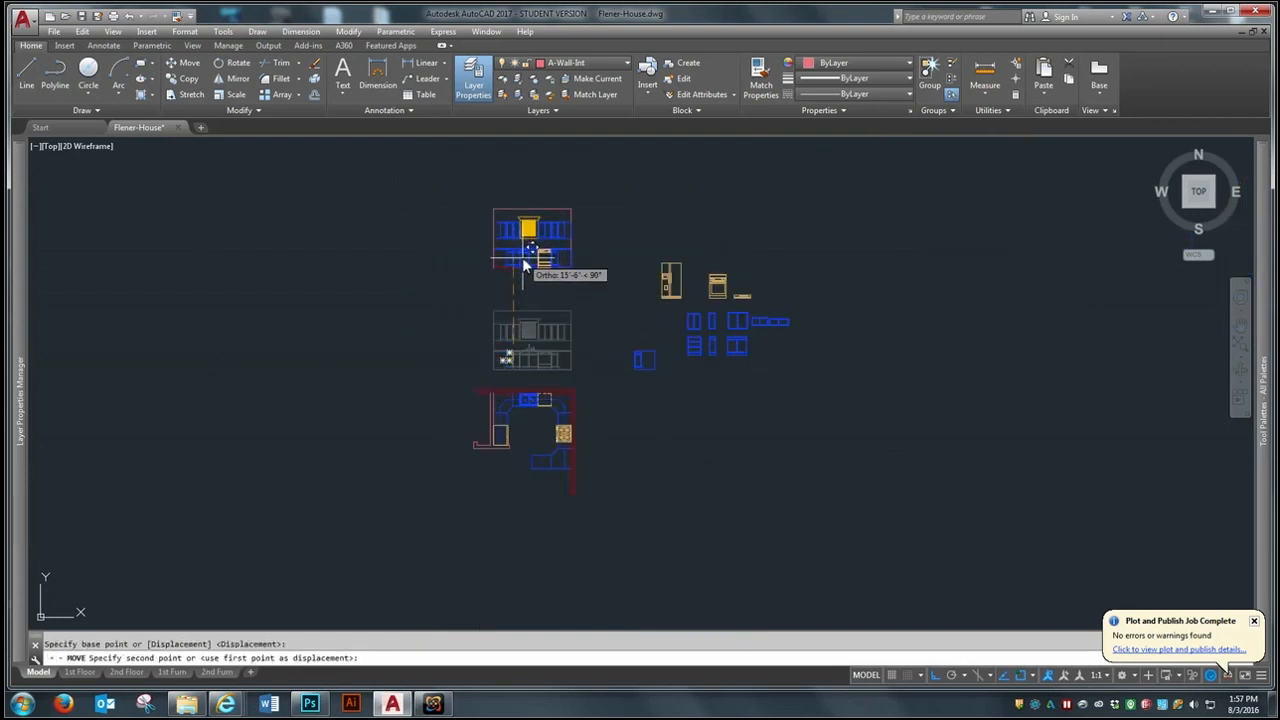
click(523, 263)
- Rotate the kitchen floor plan 90 degrees clockwise so the refrigerator wall is at the north side
scroll(529, 451, up, 2)
text(r)
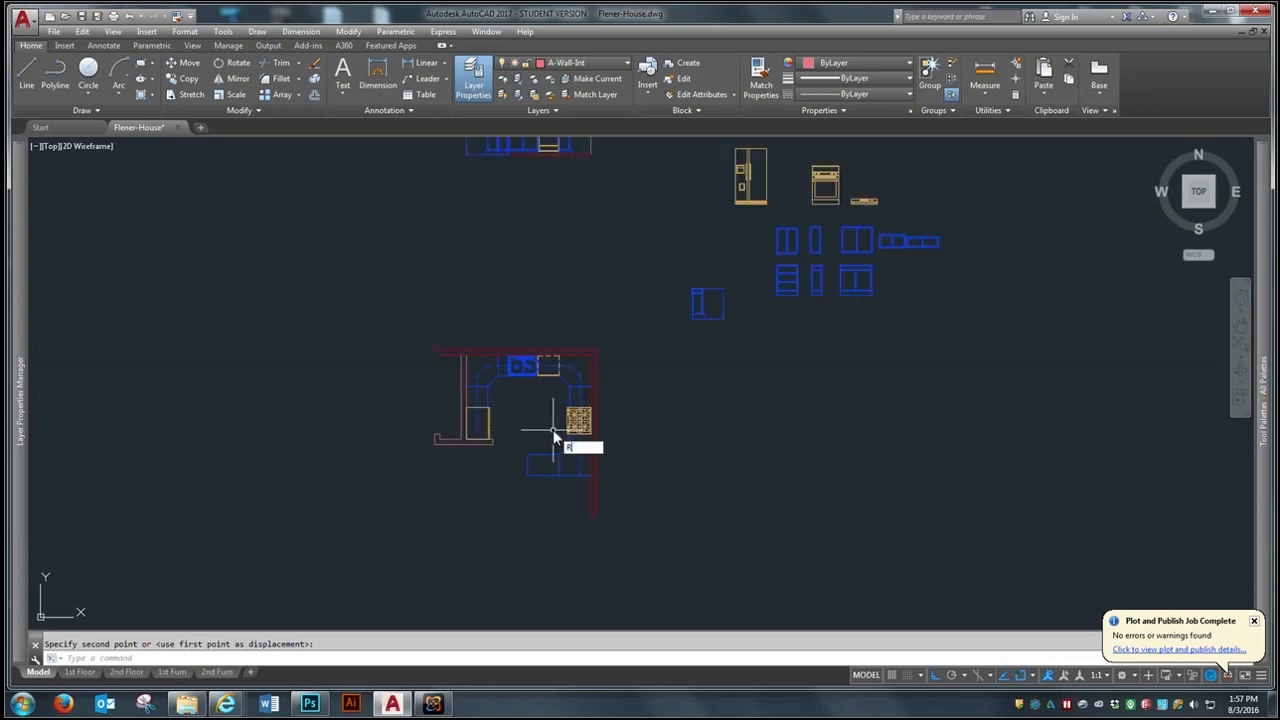
text(o)
key(Return)
click(636, 298)
click(418, 530)
key(Return)
click(489, 428)
- Draw two vertical construction lines upward from the inner faces of the walls at both ends of the refrigerator wall
scroll(547, 297, up, 1)
text(l)
key(Return)
click(471, 380)
scroll(470, 397, down, 2)
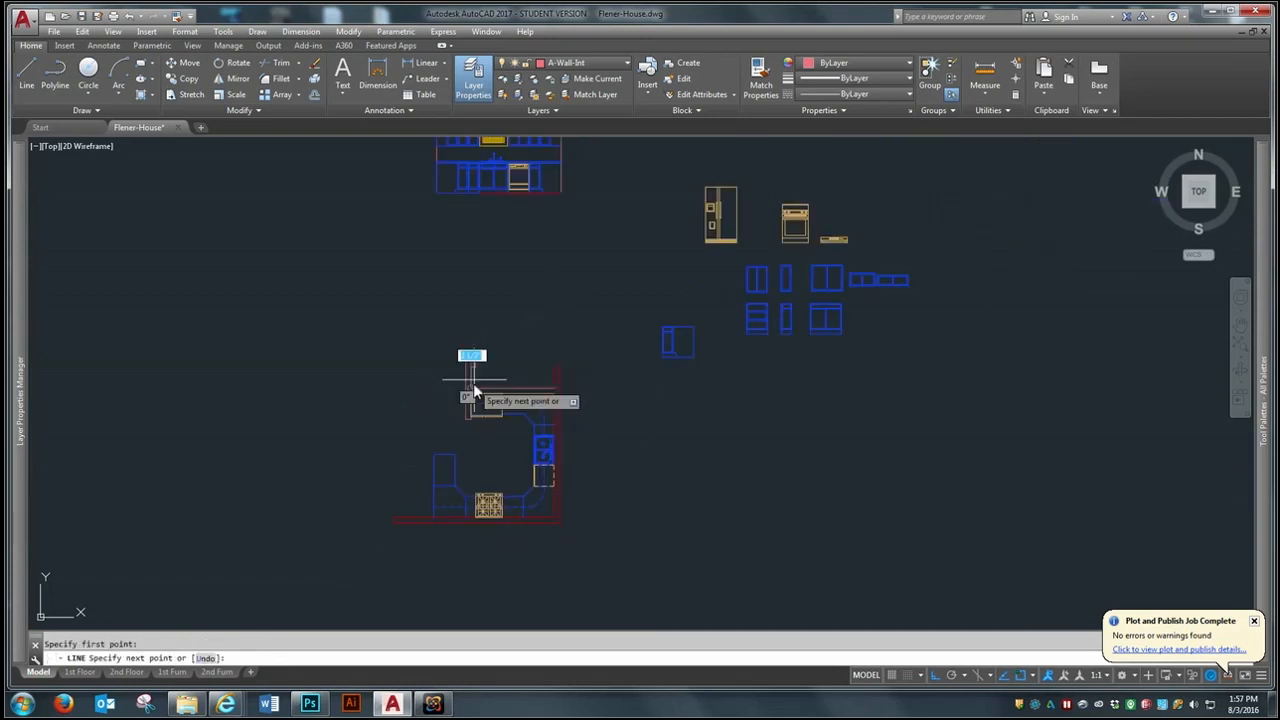
click(476, 245)
key(Return)
key(Return)
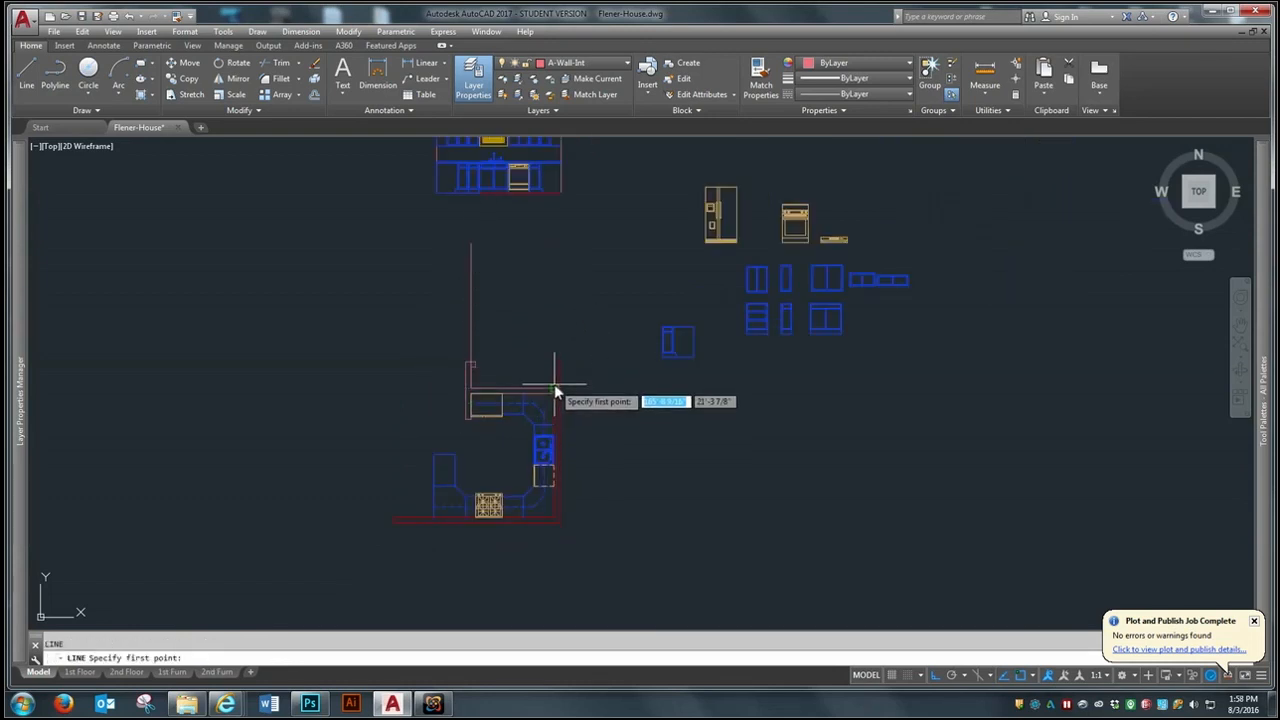
click(554, 389)
click(555, 257)
key(Return)
- Draw a horizontal floor line across both construction lines and offset it 9' upward for the ceiling
click(428, 332)
click(606, 330)
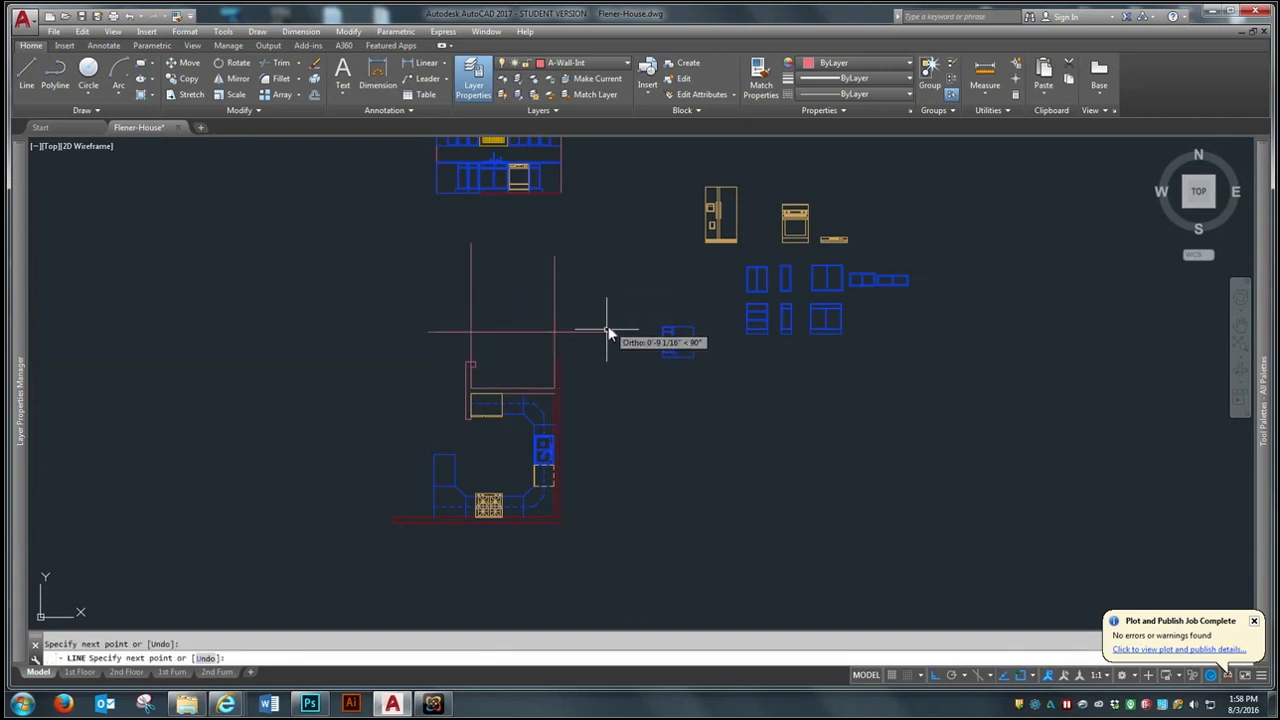
key(Return)
text(o)
key(Return)
text(9)
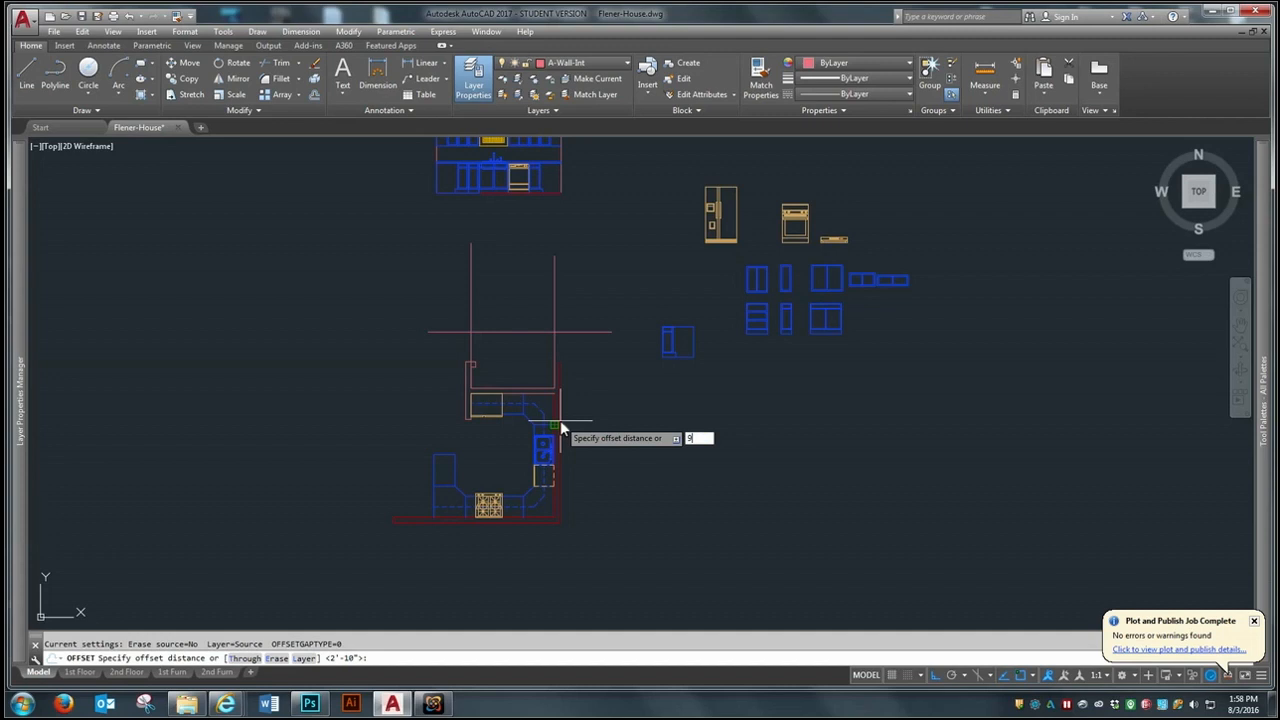
key(Return)
click(516, 329)
click(508, 306)
key(Return)
- Fillet the four corners of the floor, ceiling and wall lines with zero radius to close the room outline
text(f)
key(Return)
click(470, 266)
click(490, 237)
key(Return)
click(466, 320)
click(488, 331)
key(Return)
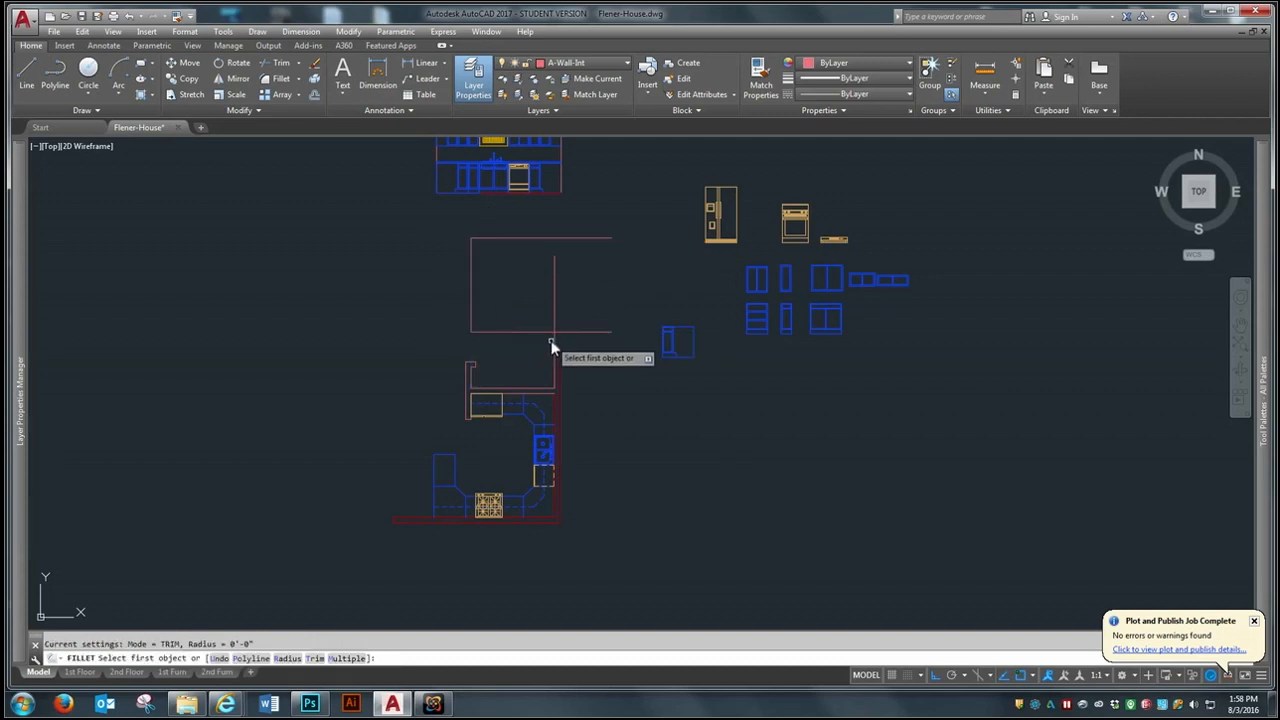
click(545, 330)
click(556, 285)
key(Return)
click(552, 266)
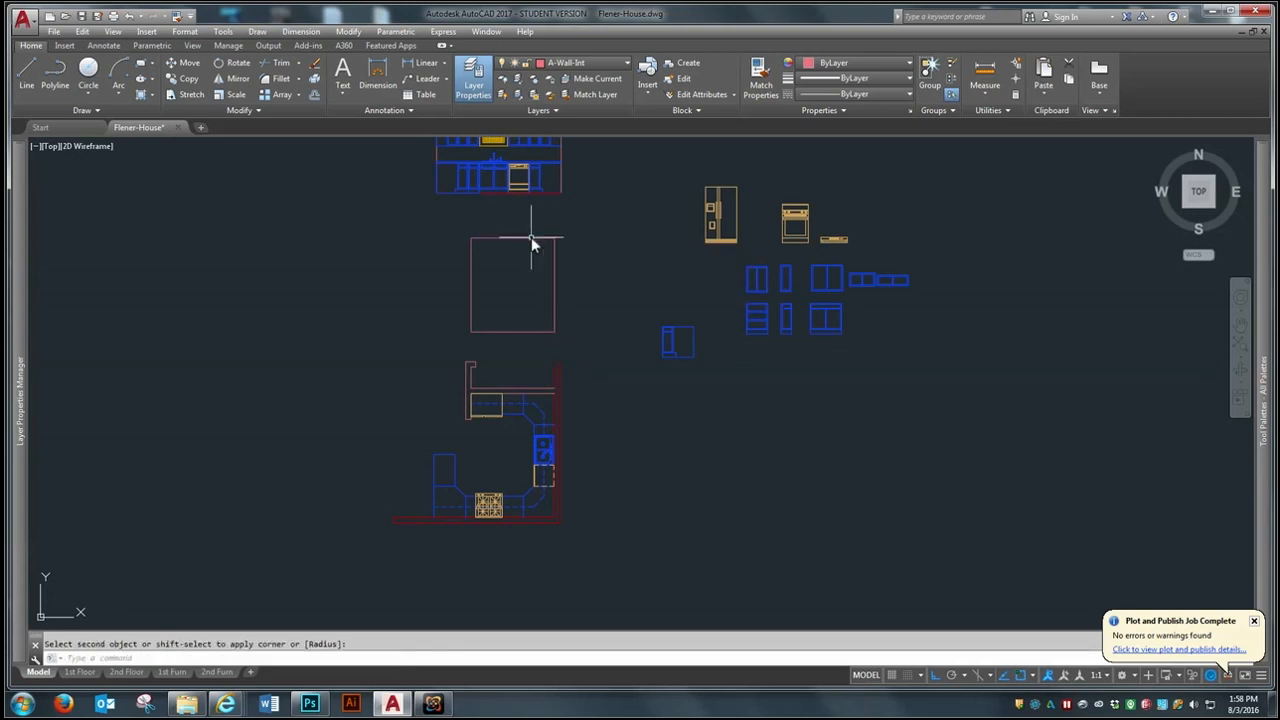
- Match the new outline's floor line to the properties of the first elevation's red floor line
click(176, 16)
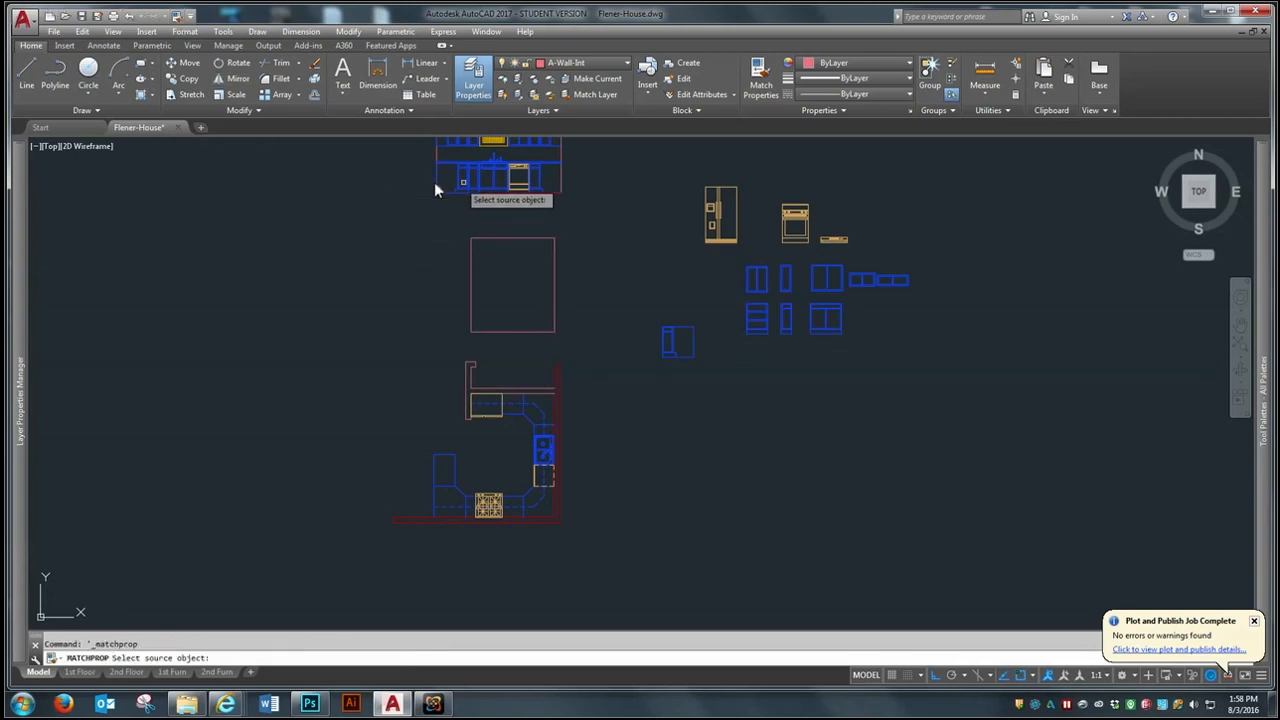
click(545, 193)
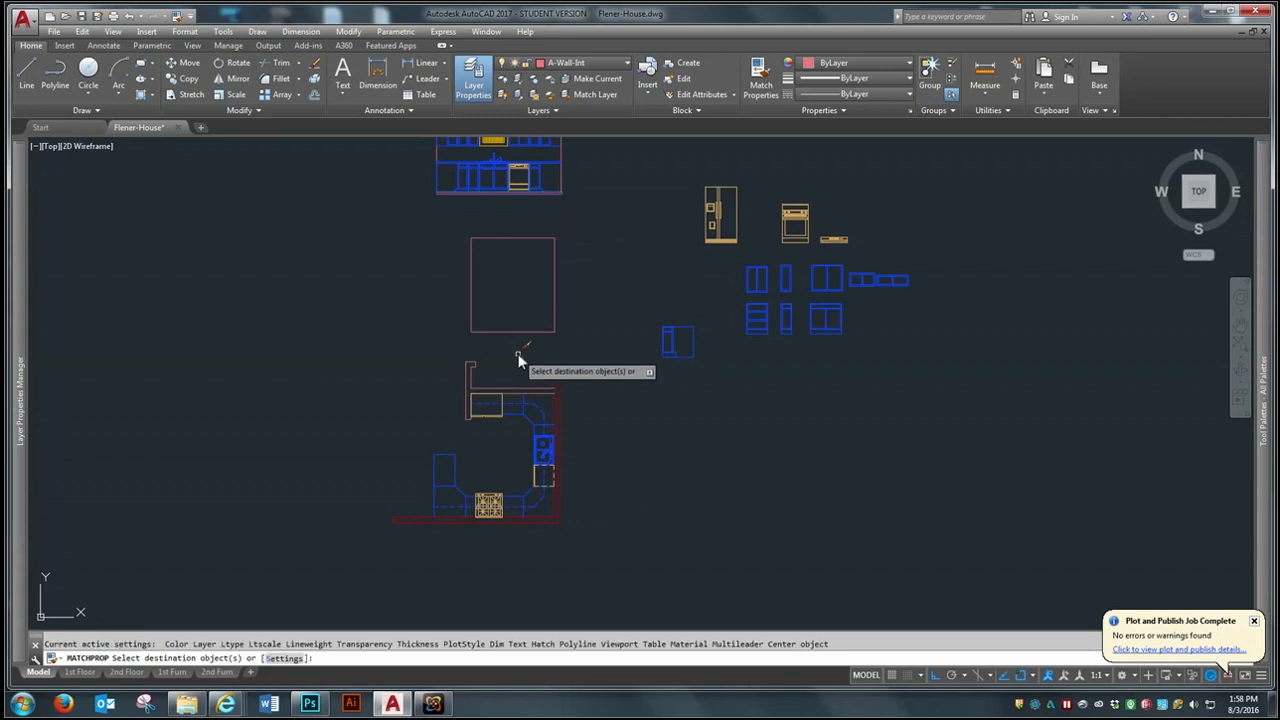
key(Return)
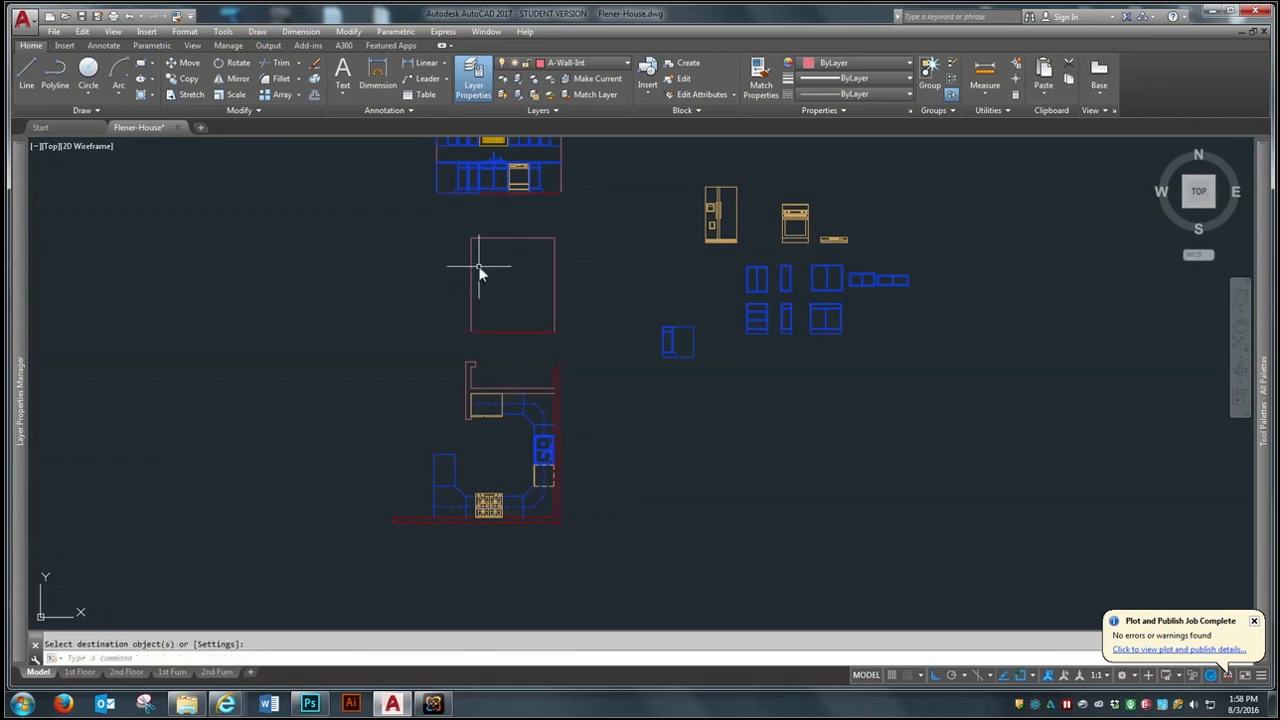
- Move the refrigerator block by its lower west corner into the lower west corner of the new room outline
text(m)
key(Return)
click(746, 177)
click(684, 256)
key(Return)
click(707, 251)
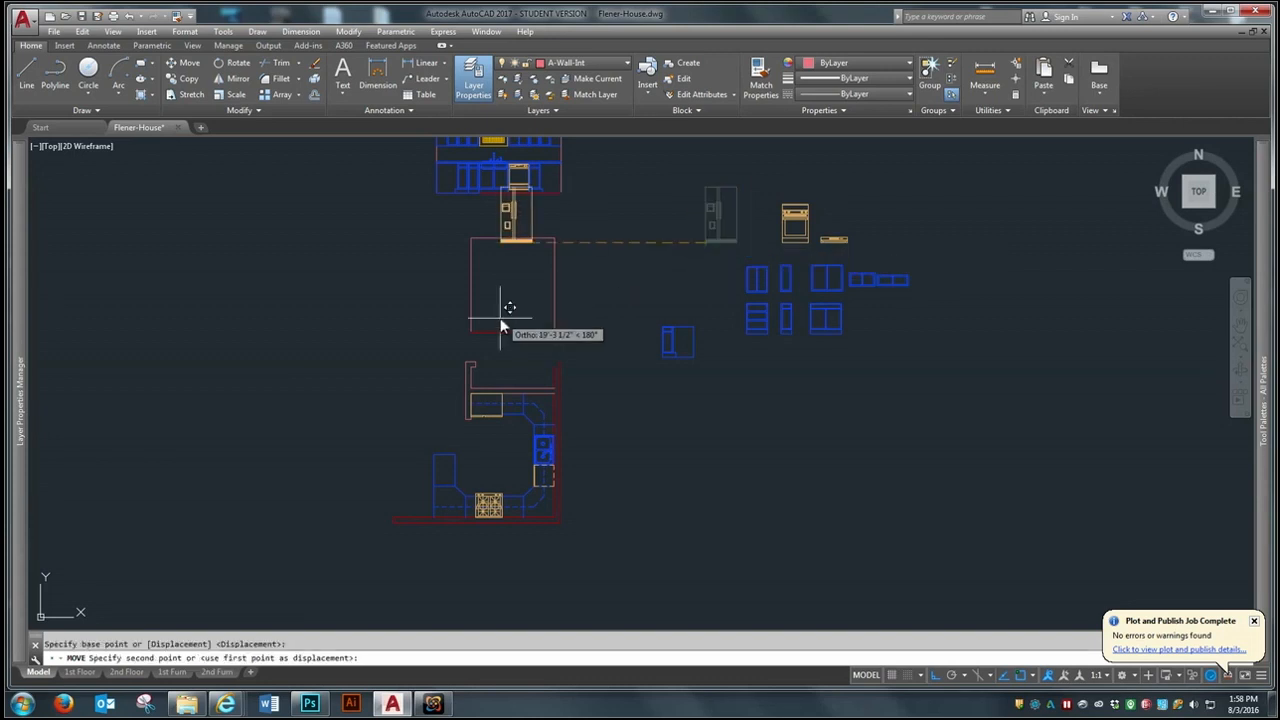
click(473, 329)
scroll(665, 411, up, 2)
scroll(665, 411, down, 6)
scroll(673, 362, up, 4)
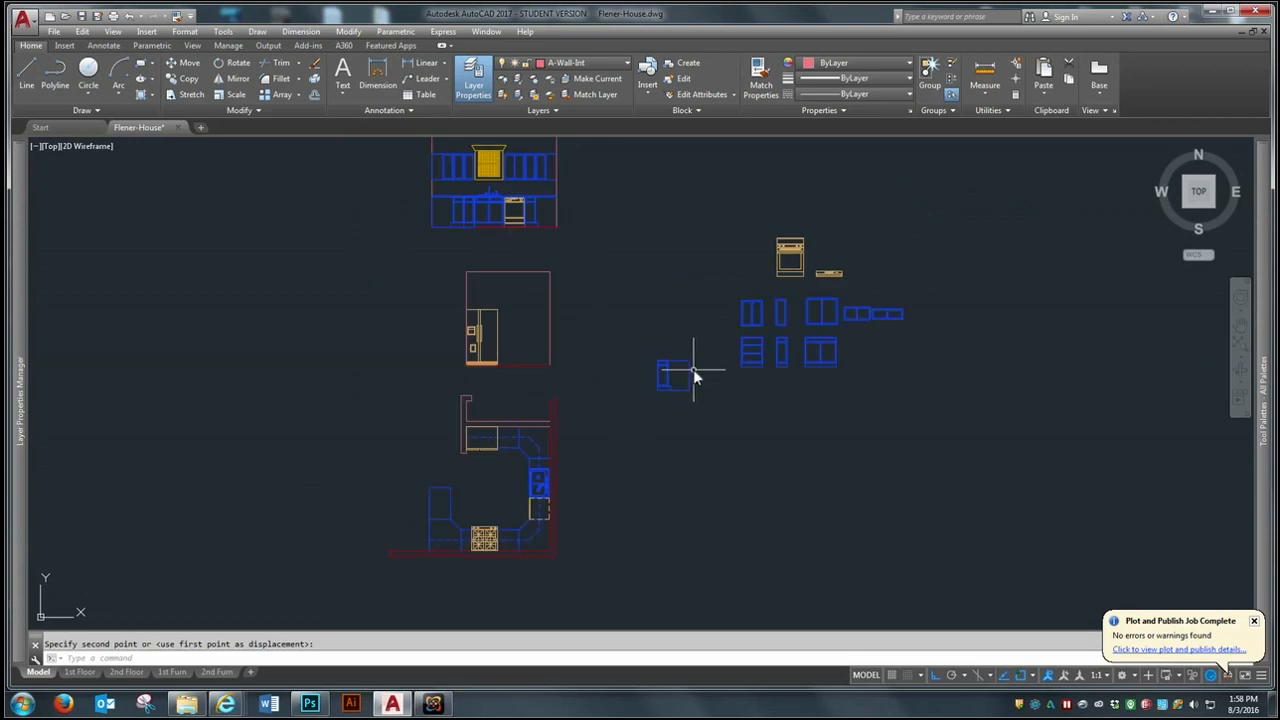
- Copy the corner base cabinet by its lower east corner into the lower east corner of the new room outline
text(co)
key(Return)
click(718, 339)
click(690, 378)
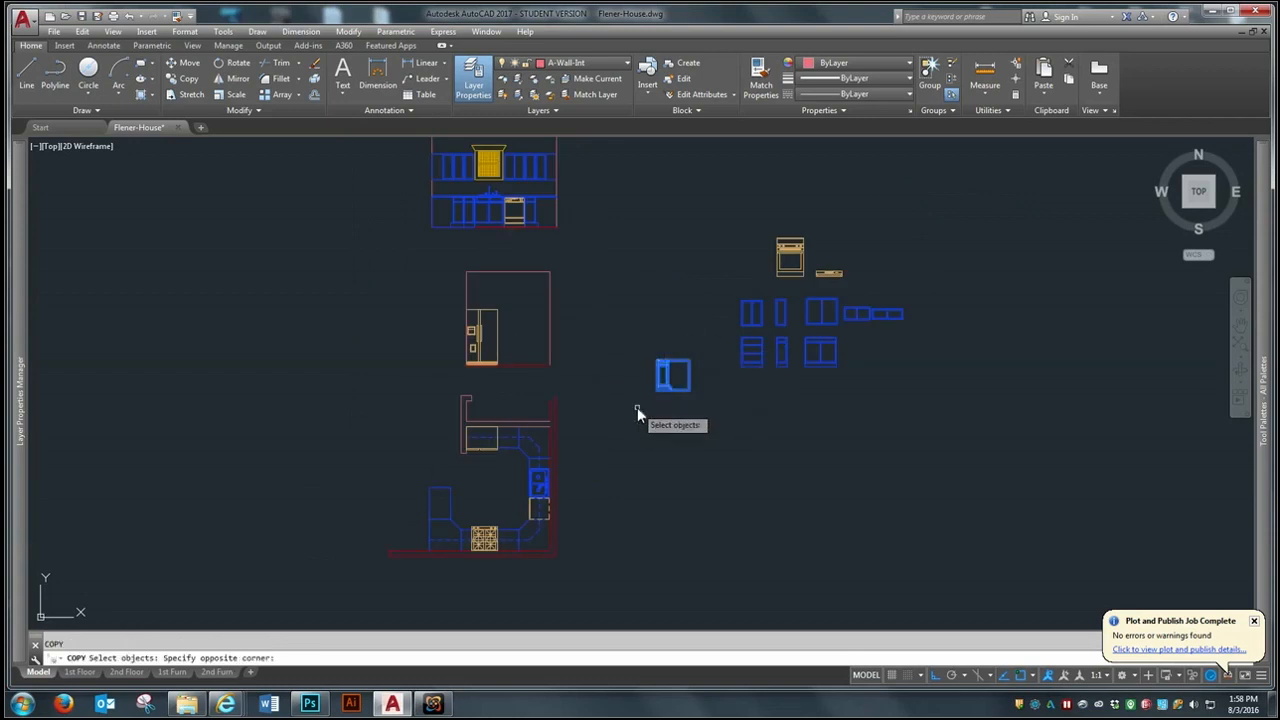
key(Return)
click(680, 368)
click(549, 363)
scroll(524, 455, up, 2)
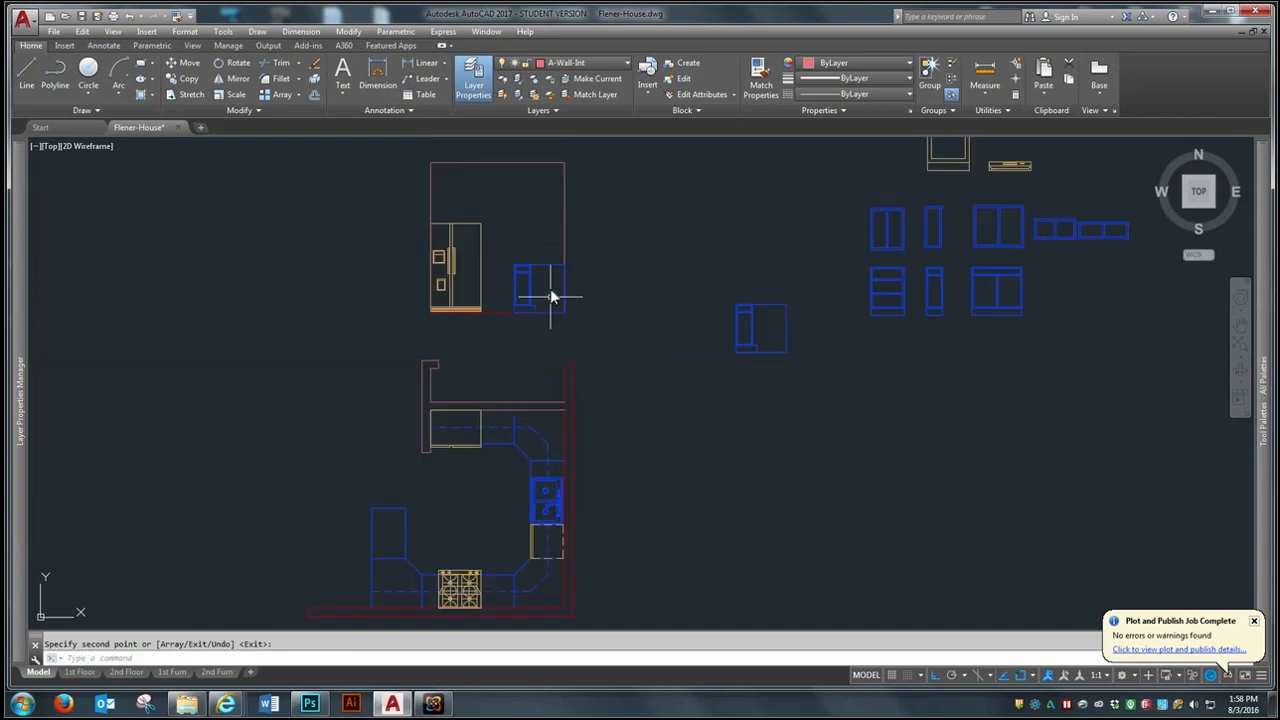
- Copy the drawer base cabinet by its lower east corner into the gap between the refrigerator and the corner base cabinet
scroll(551, 296, down, 2)
scroll(685, 364, down, 2)
scroll(758, 310, up, 2)
key(Return)
key(Return)
click(727, 350)
key(Return)
click(733, 353)
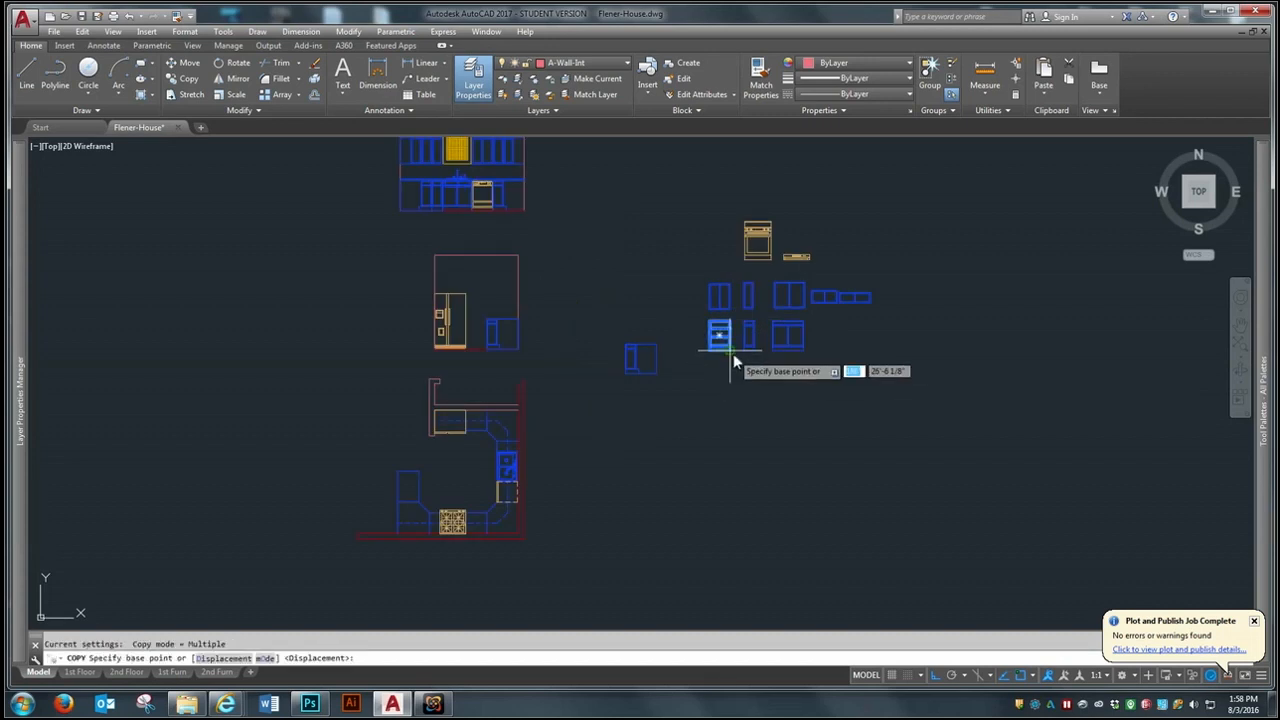
click(484, 352)
key(Escape)
- Move the copied drawer base up by its lower east corner to align with the corner cabinet's bottom on the floor line
scroll(502, 340, up, 5)
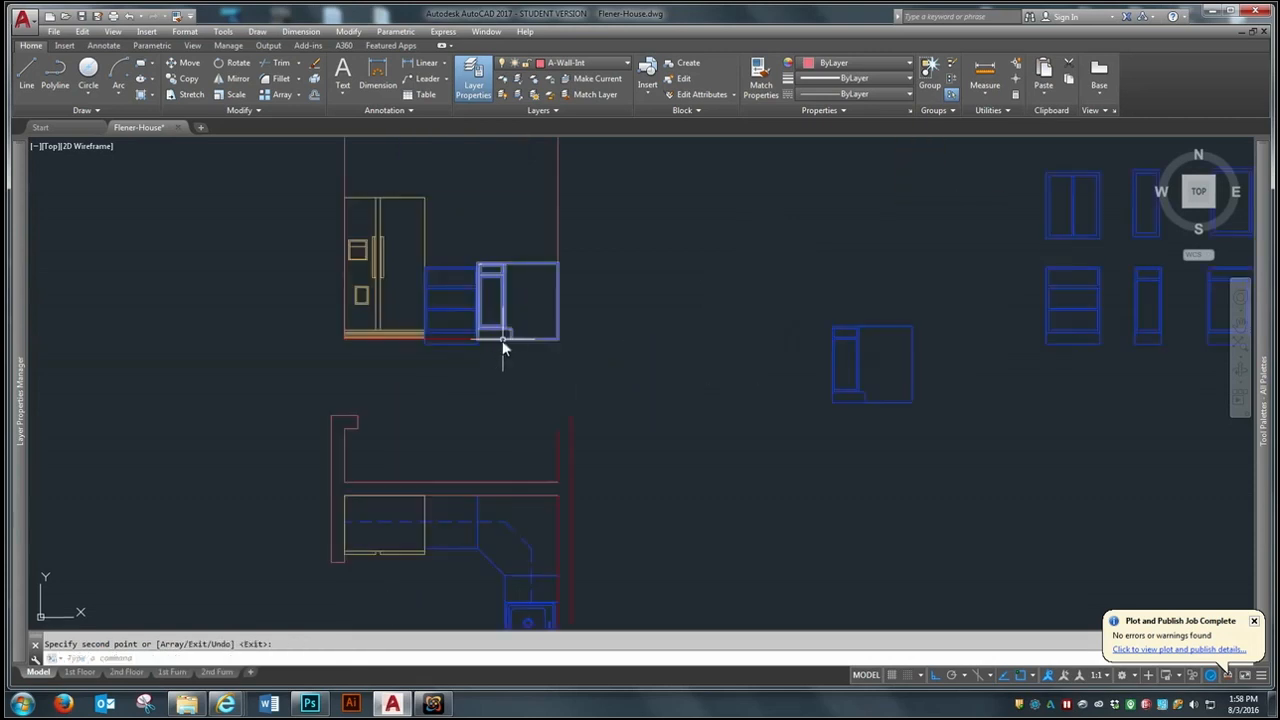
text(m)
key(Return)
click(431, 346)
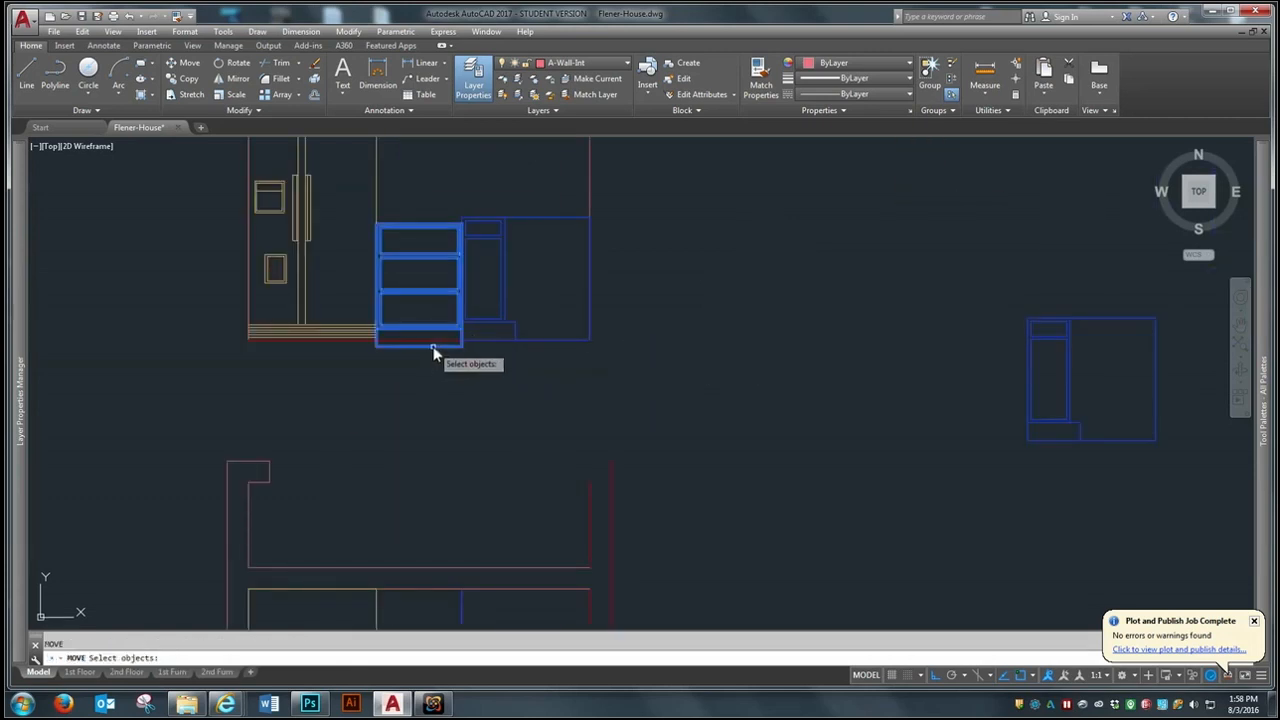
key(Return)
click(462, 347)
click(462, 340)
- Draw a horizontal line along the base cabinet tops from the refrigerator's side to beyond the east wall line
scroll(591, 379, down, 2)
scroll(575, 370, down, 2)
scroll(591, 300, up, 1)
text(l)
key(Return)
scroll(518, 352, up, 1)
scroll(518, 352, up, 2)
click(457, 371)
click(900, 371)
key(Return)
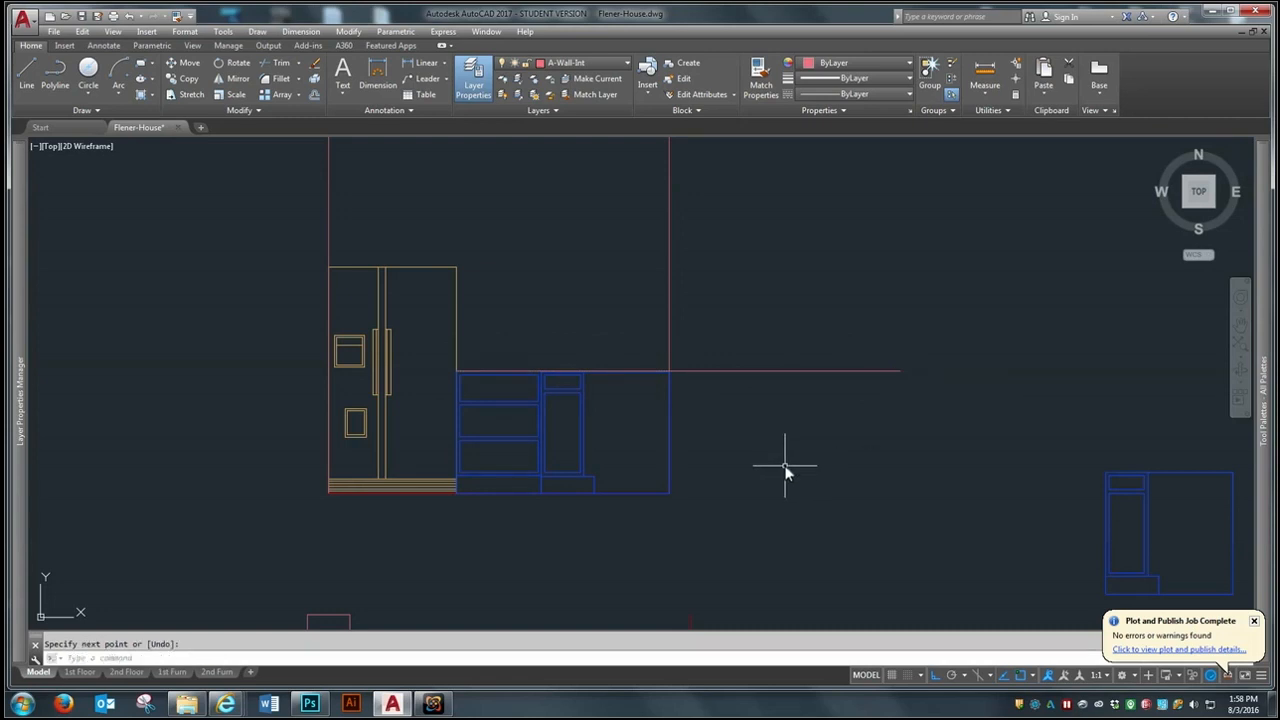
- Offset the line on top of the base cabinets upward to form the countertop thickness
text(o)
key(Return)
text(1)
key(Return)
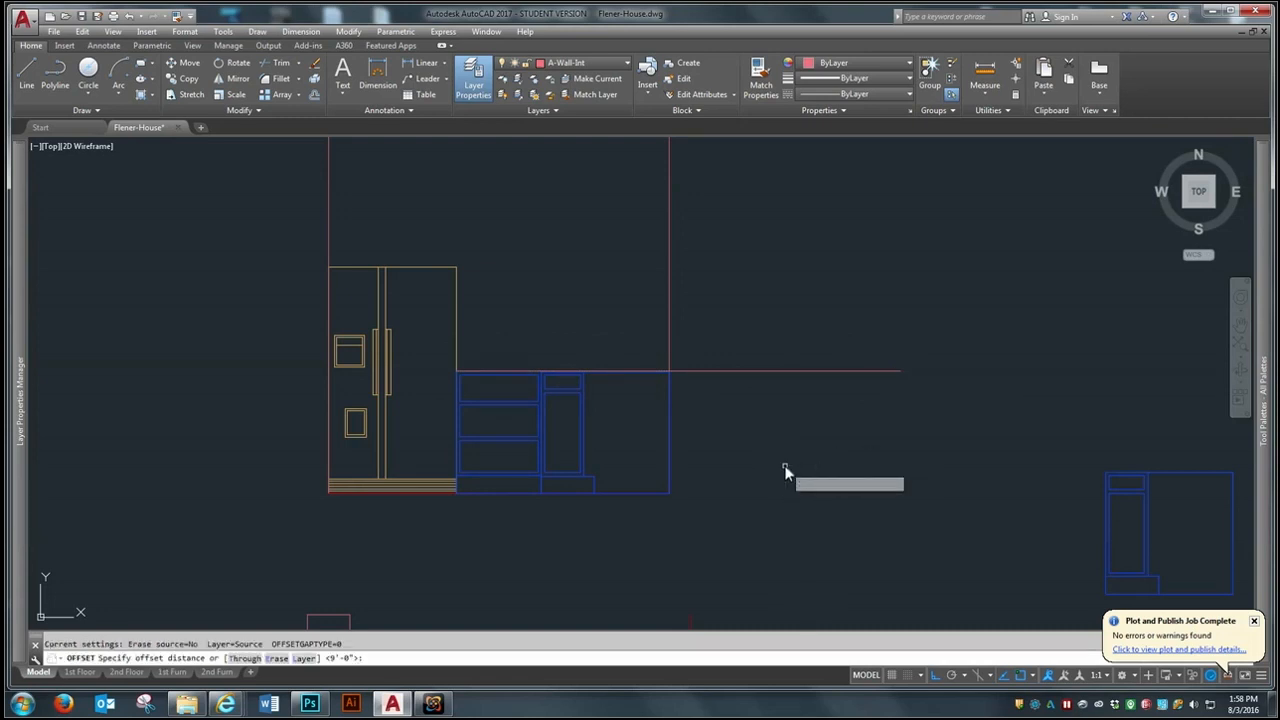
click(758, 370)
click(720, 400)
key(Escape)
- Trim both countertop lines where they extend beyond the east wall line
text(tr)
key(Return)
click(668, 354)
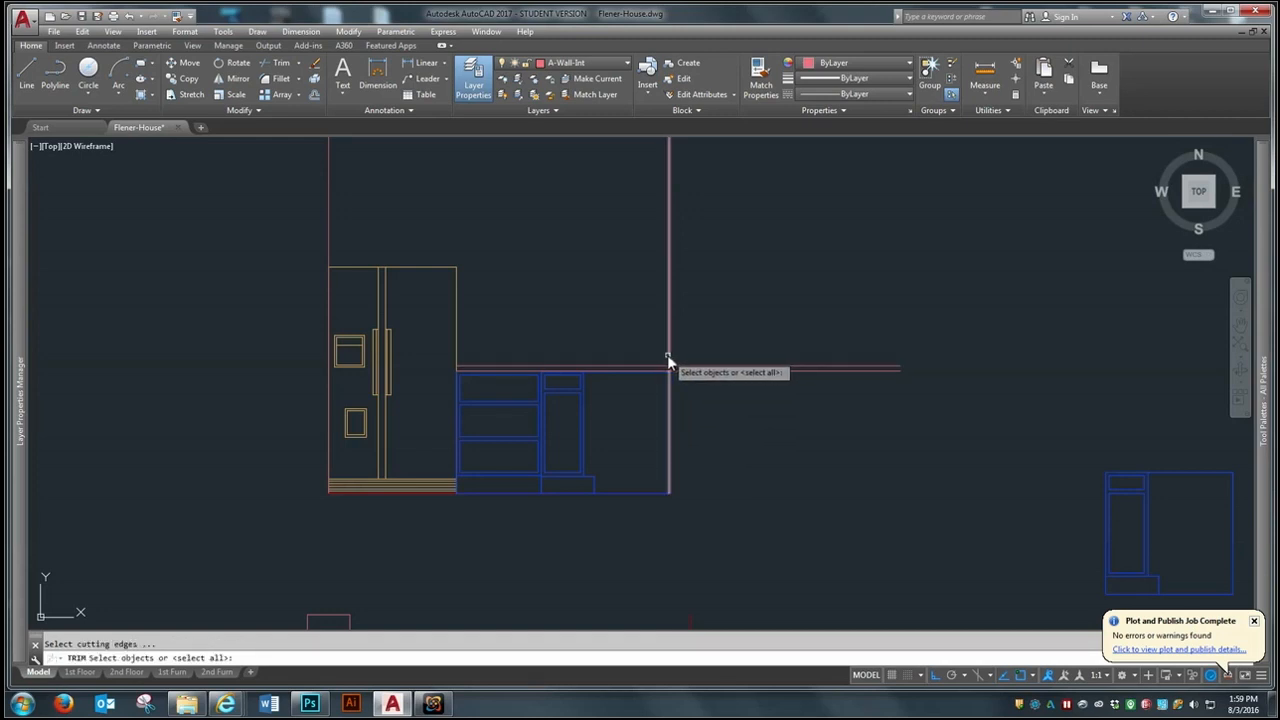
key(Return)
click(797, 321)
click(738, 450)
key(Return)
- Copy the double-door and east corner wall cabinets from the sink elevation to the refrigerator elevation, aligning the walls' lower east corners
scroll(665, 450, down, 5)
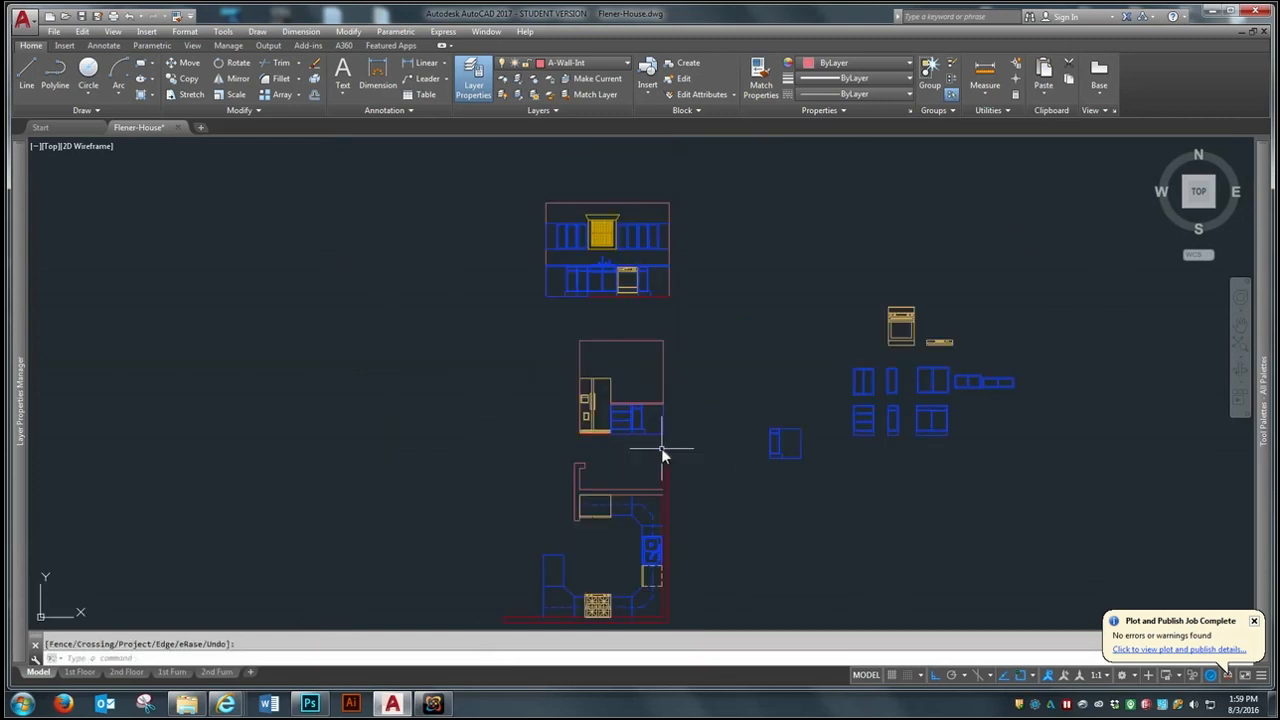
scroll(665, 240, up, 2)
text(co)
key(Return)
click(666, 209)
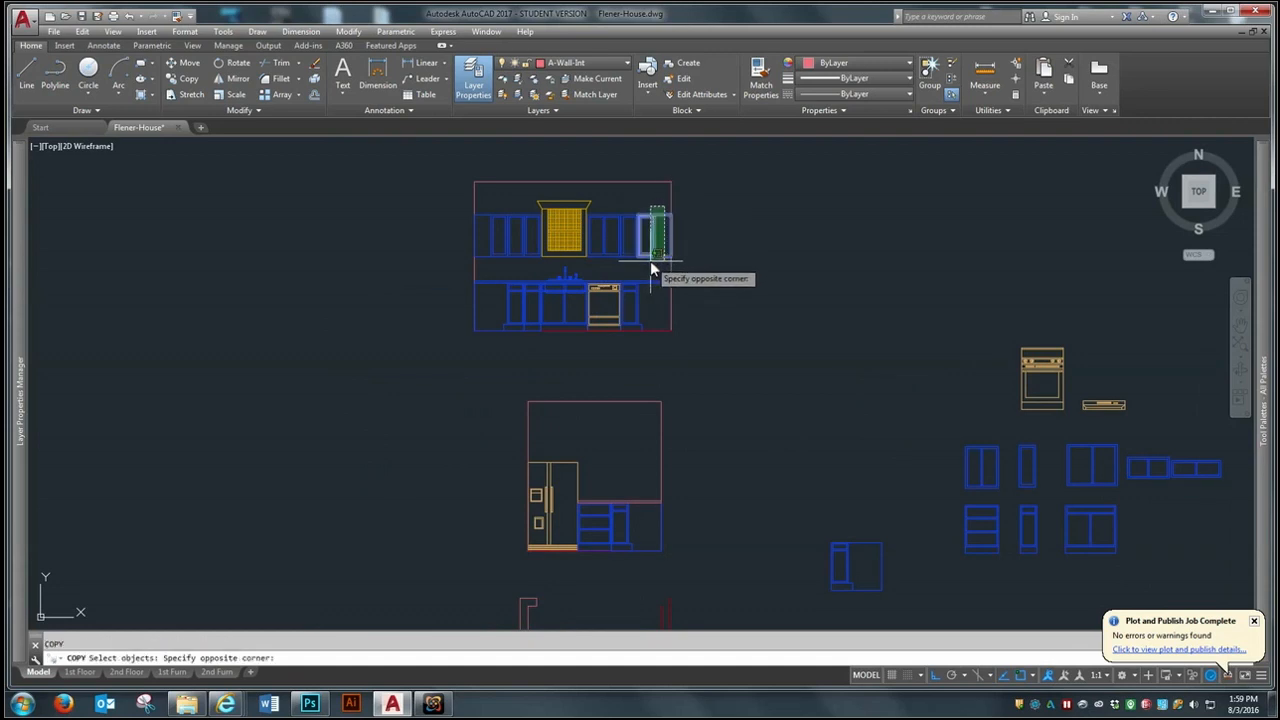
click(650, 260)
click(605, 256)
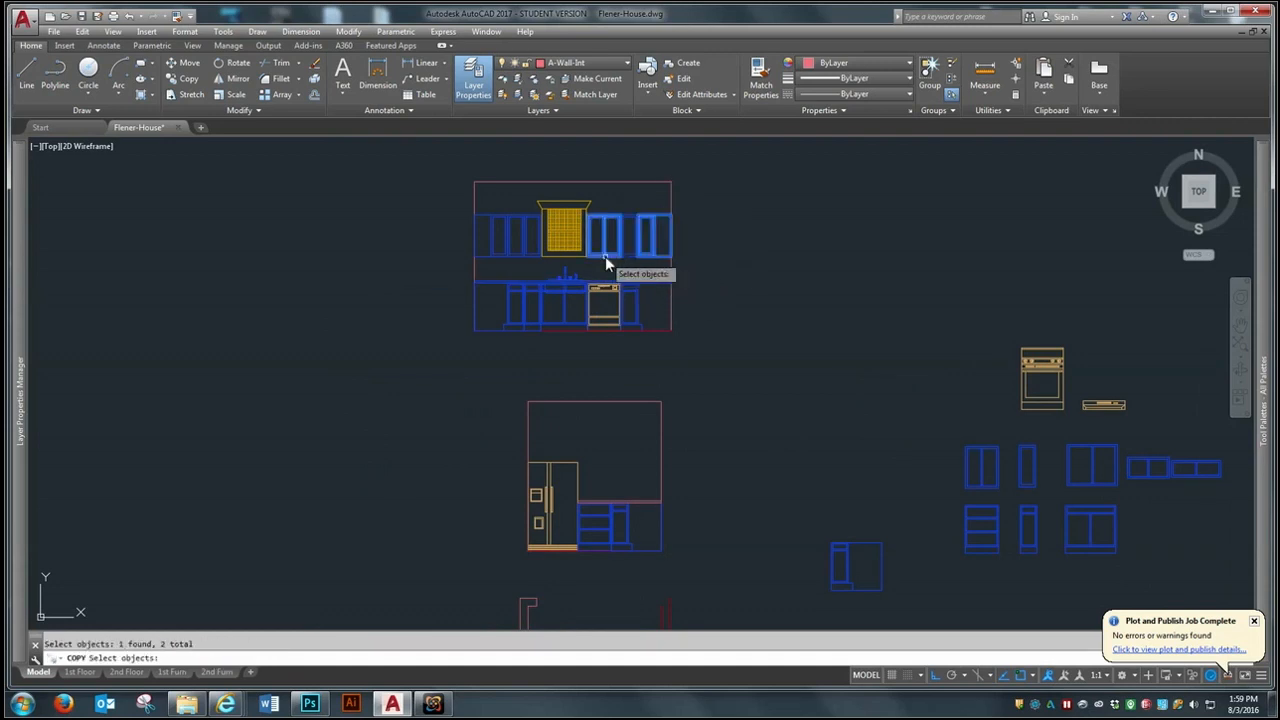
key(Return)
click(671, 330)
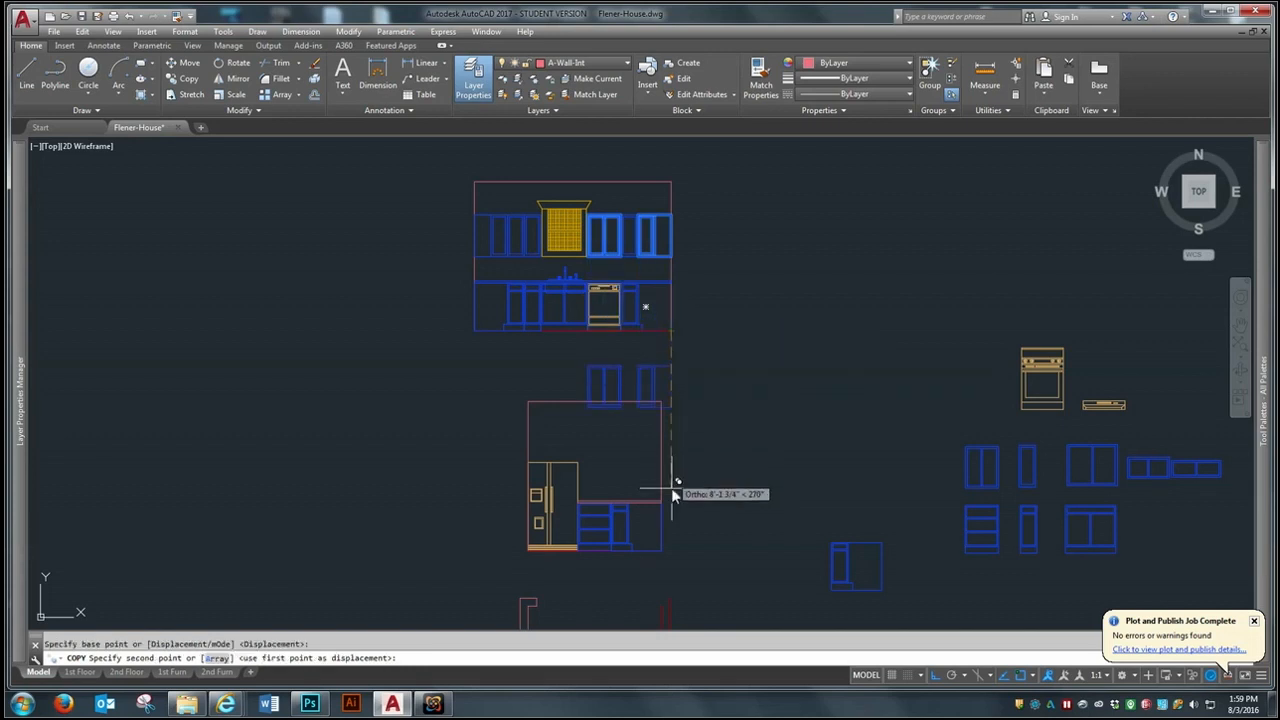
click(666, 545)
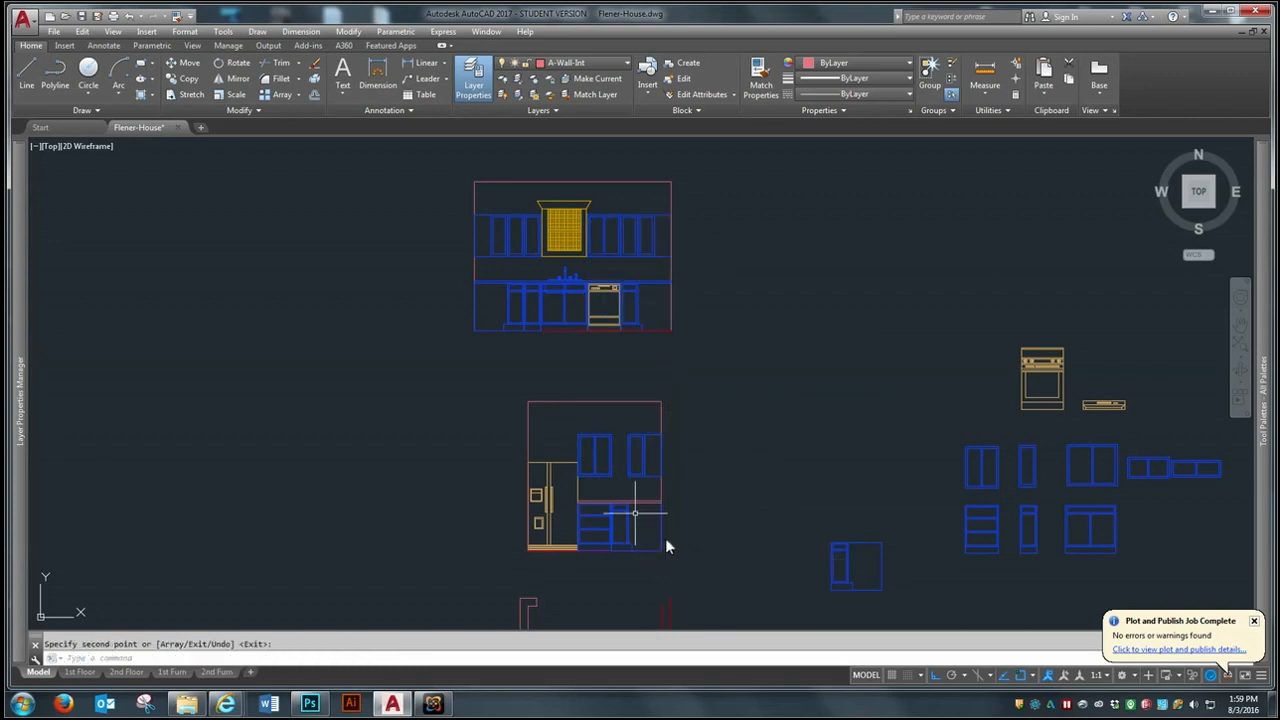
scroll(609, 462, up, 2)
text(m)
key(Return)
click(609, 462)
key(Return)
key(Escape)
scroll(605, 496, down, 4)
scroll(608, 330, up, 4)
key(Return)
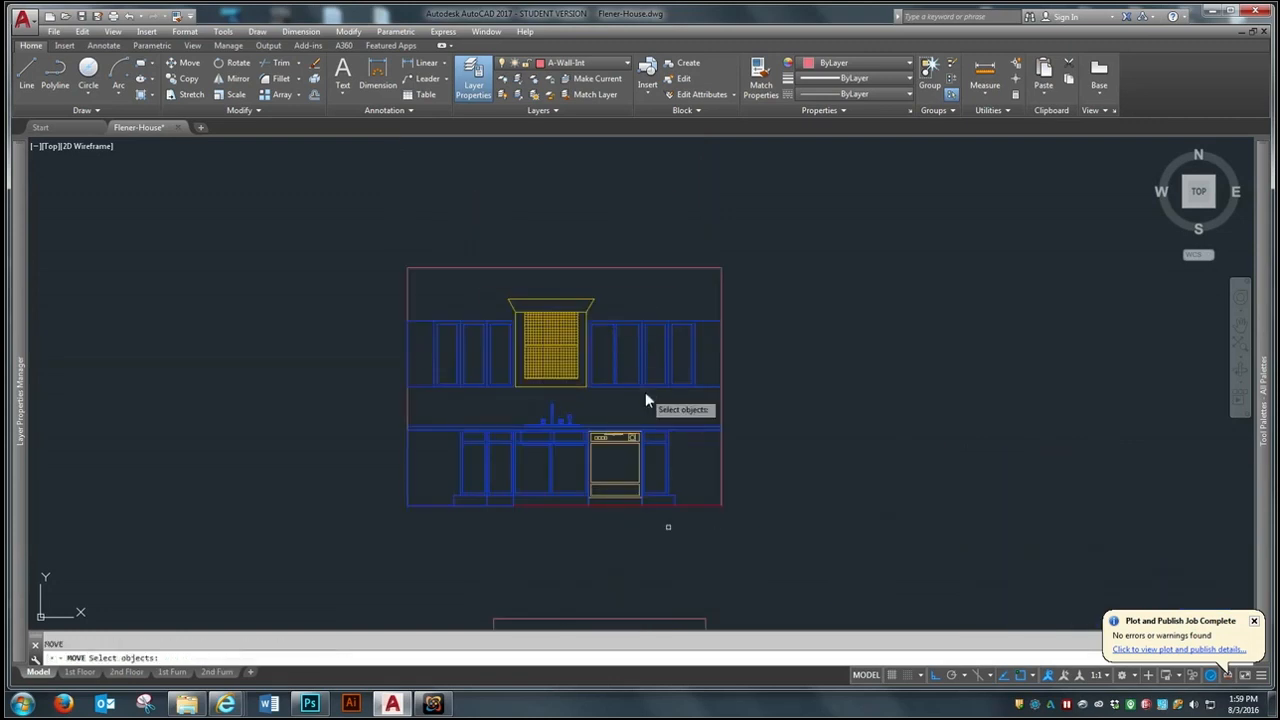
key(Escape)
- Copy a single-door wall cabinet from the sink elevation into the gap between the refrigerator elevation's wall cabinets
text(co)
key(Return)
click(658, 384)
key(Return)
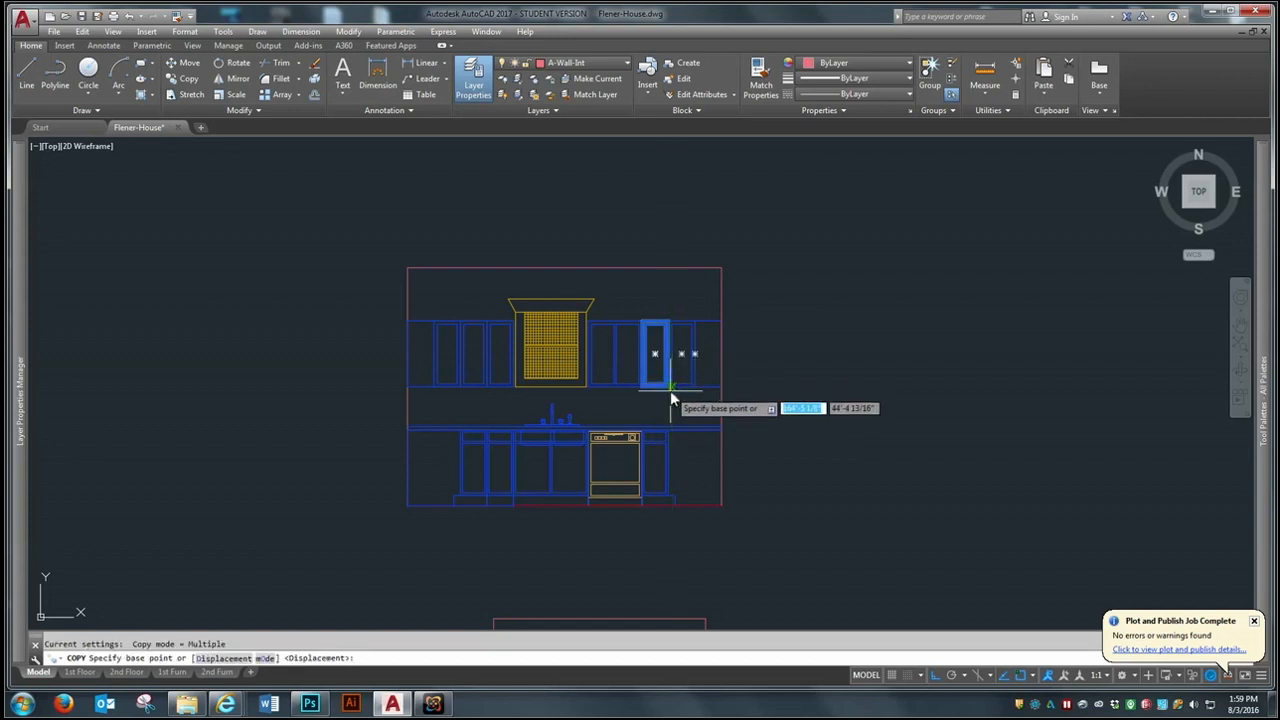
click(668, 389)
scroll(525, 320, down, 4)
scroll(549, 447, up, 4)
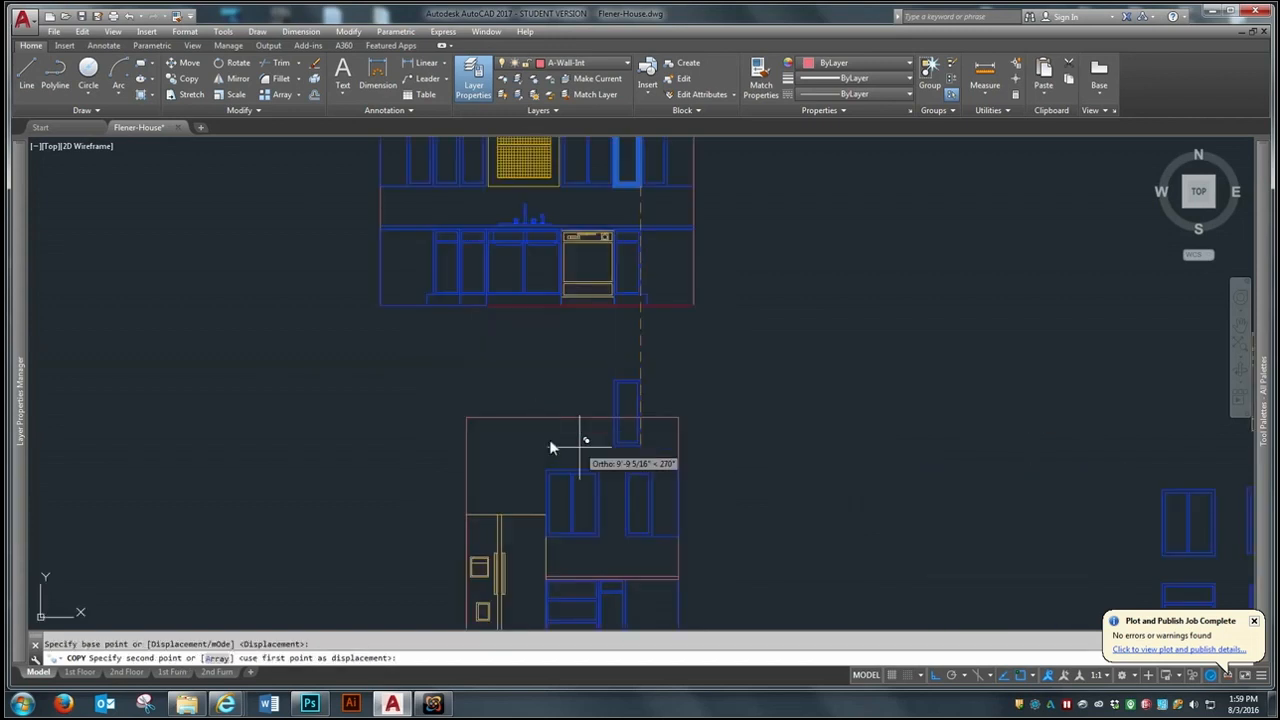
click(625, 539)
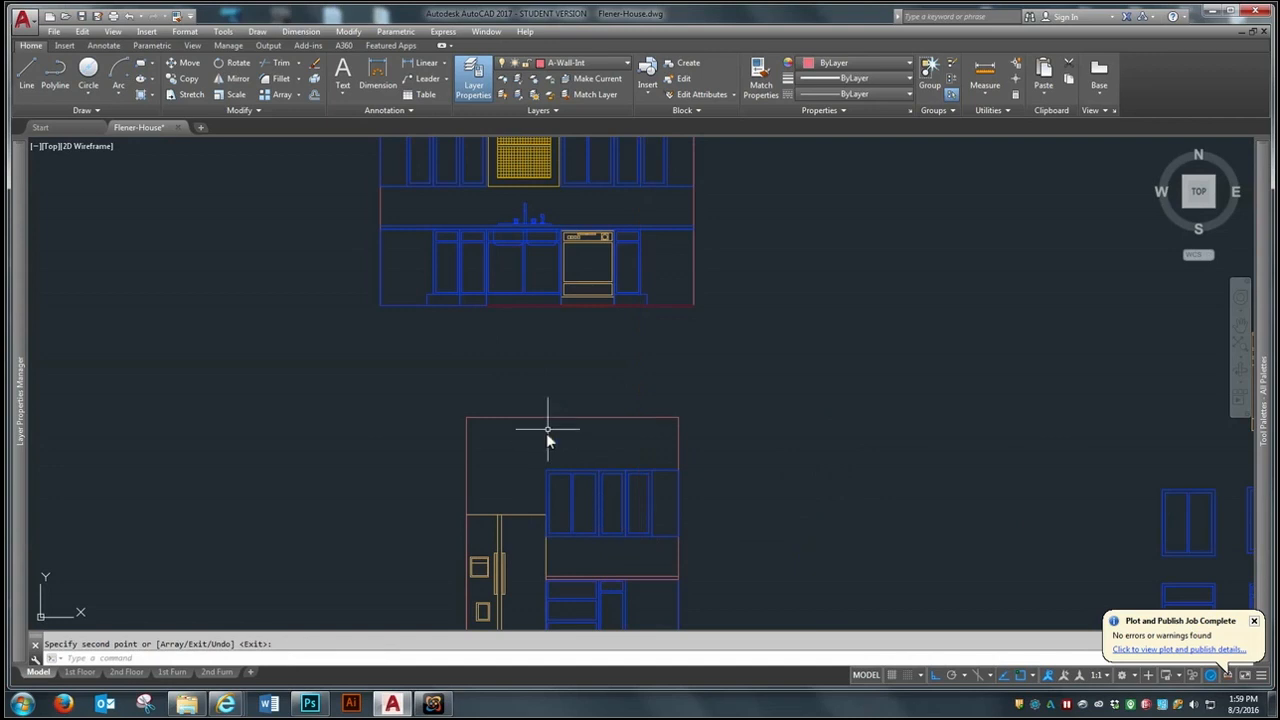
- Copy the short double-door wall cabinet from the cabinet block set to the space above the refrigerator
scroll(546, 433, down, 4)
scroll(916, 459, up, 4)
key(Return)
key(Return)
click(1022, 416)
click(970, 485)
key(Return)
click(1000, 440)
scroll(1000, 440, down, 4)
scroll(653, 438, up, 2)
click(659, 433)
scroll(480, 345, down, 2)
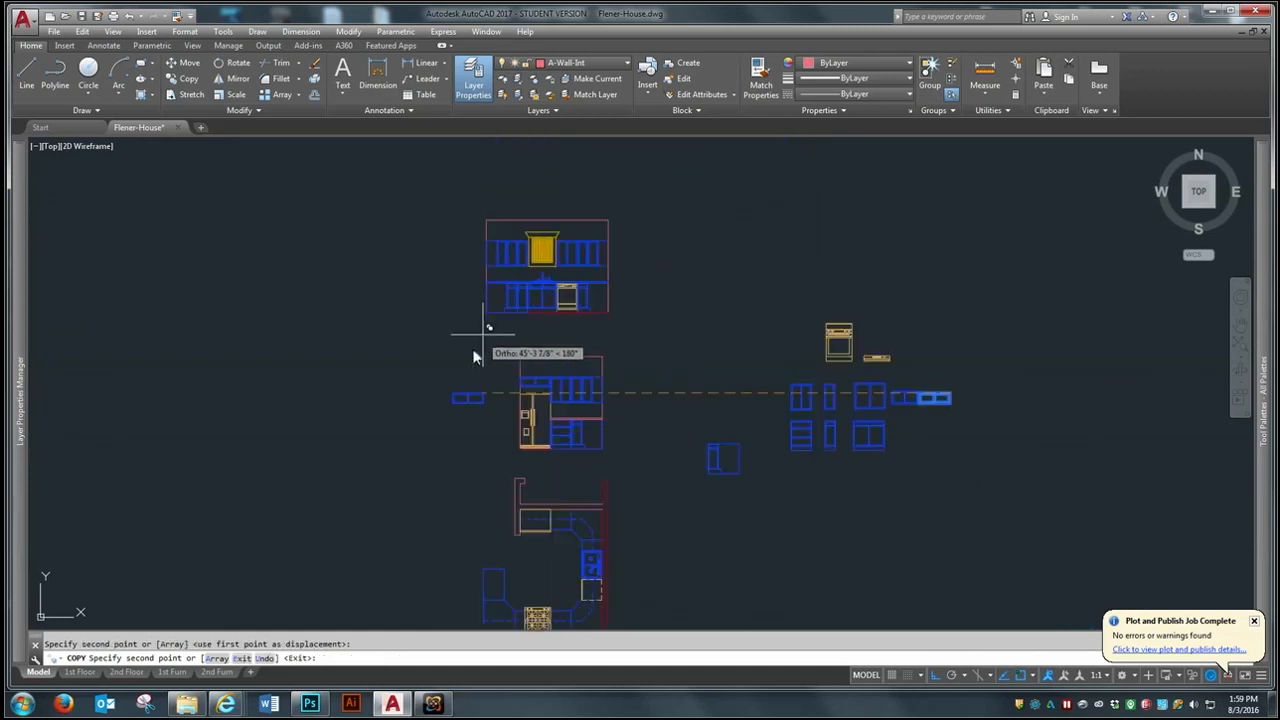
key(Escape)
- Move the entire refrigerator wall elevation horizontally west, clear of the sink elevation and plan
text(m)
key(Return)
click(614, 345)
click(504, 452)
key(Return)
click(532, 443)
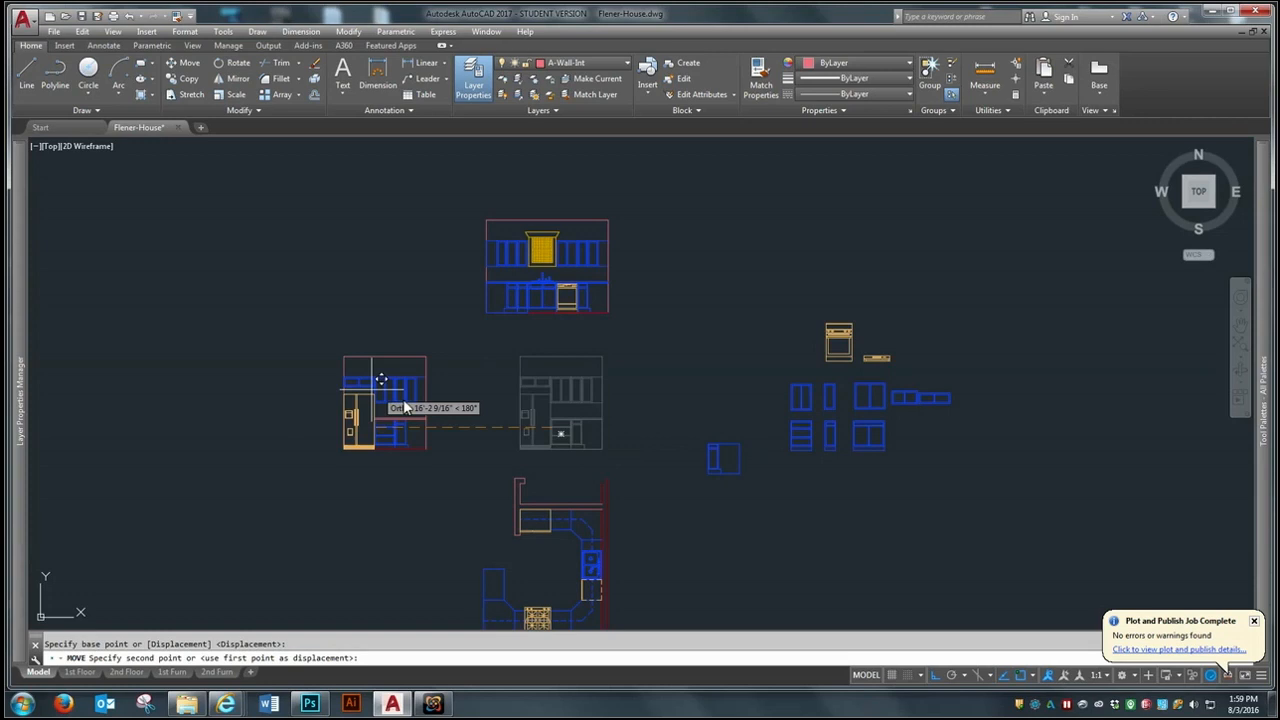
click(318, 444)
- Draw a short horizontal spacer line west from the sink elevation's lower west corner
scroll(424, 308, up, 2)
text(l)
key(Return)
click(521, 317)
click(480, 318)
key(Return)
- Move the refrigerator elevation by its lower east corner to the west end of the spacer line
text(m)
key(Return)
click(411, 345)
click(213, 551)
key(Return)
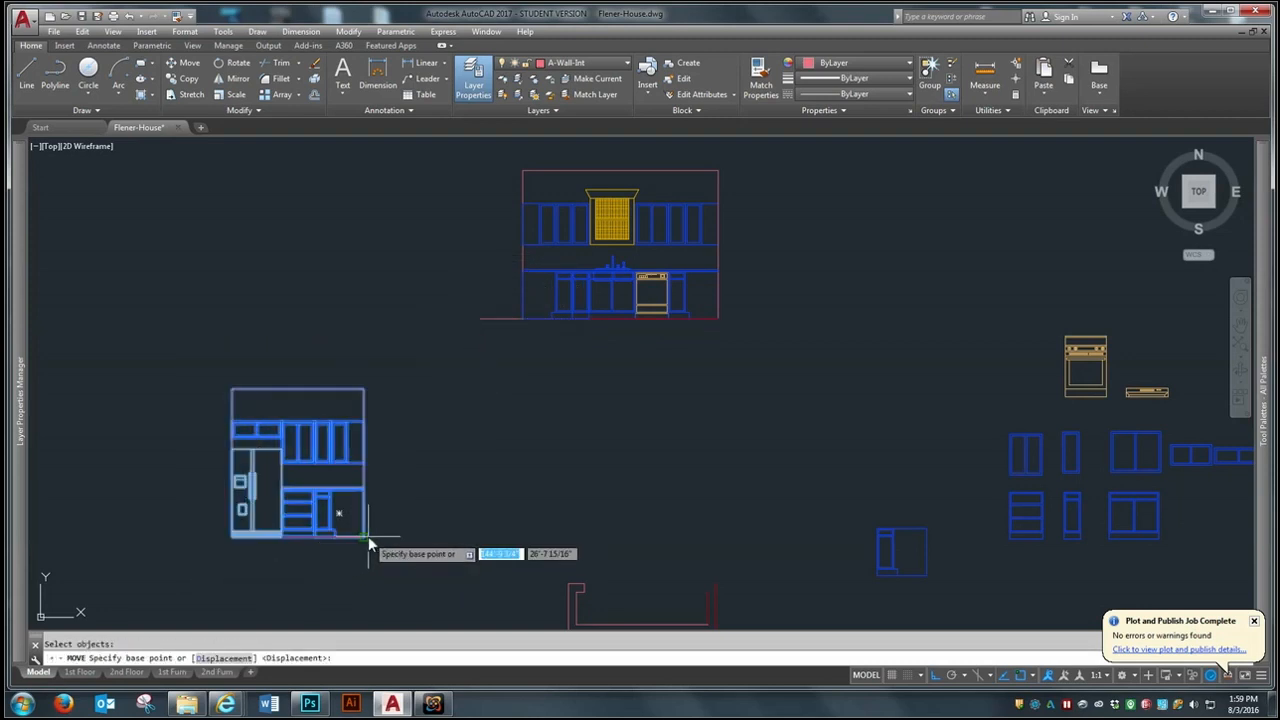
click(364, 537)
- Move the spacer line by its west end to the sink elevation's lower east corner
text(m)
key(space)
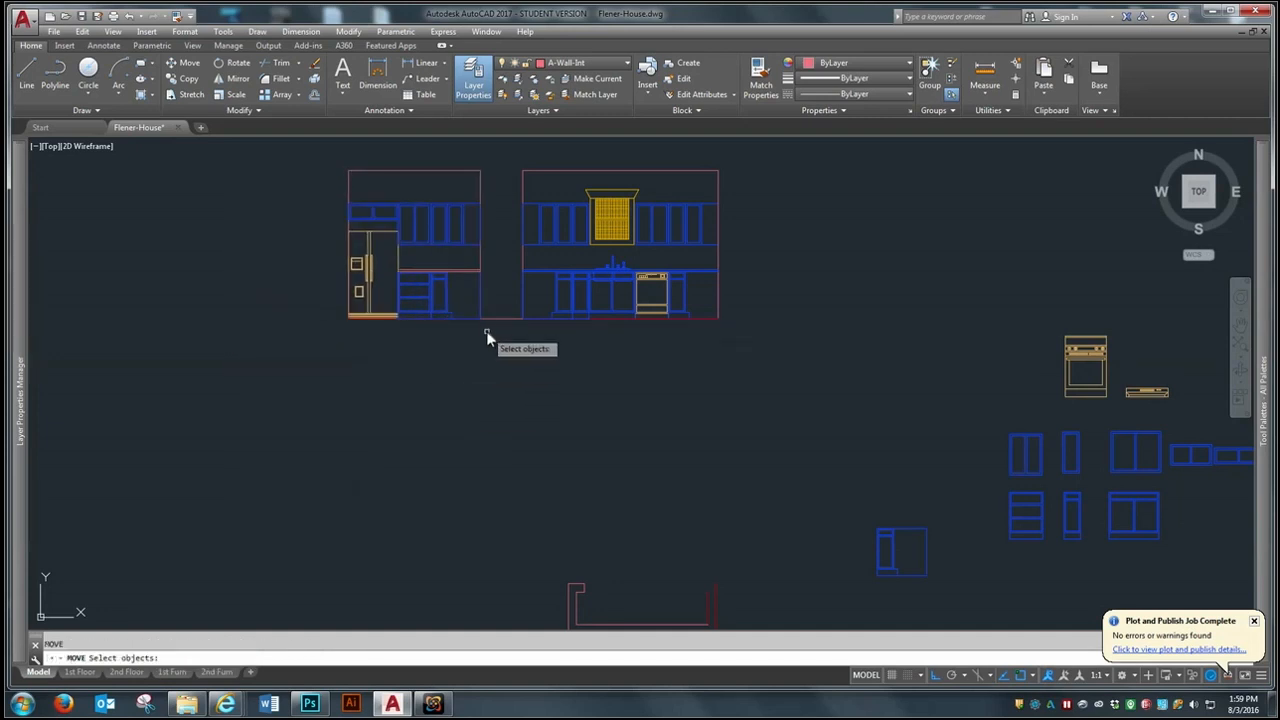
click(498, 318)
key(space)
click(481, 319)
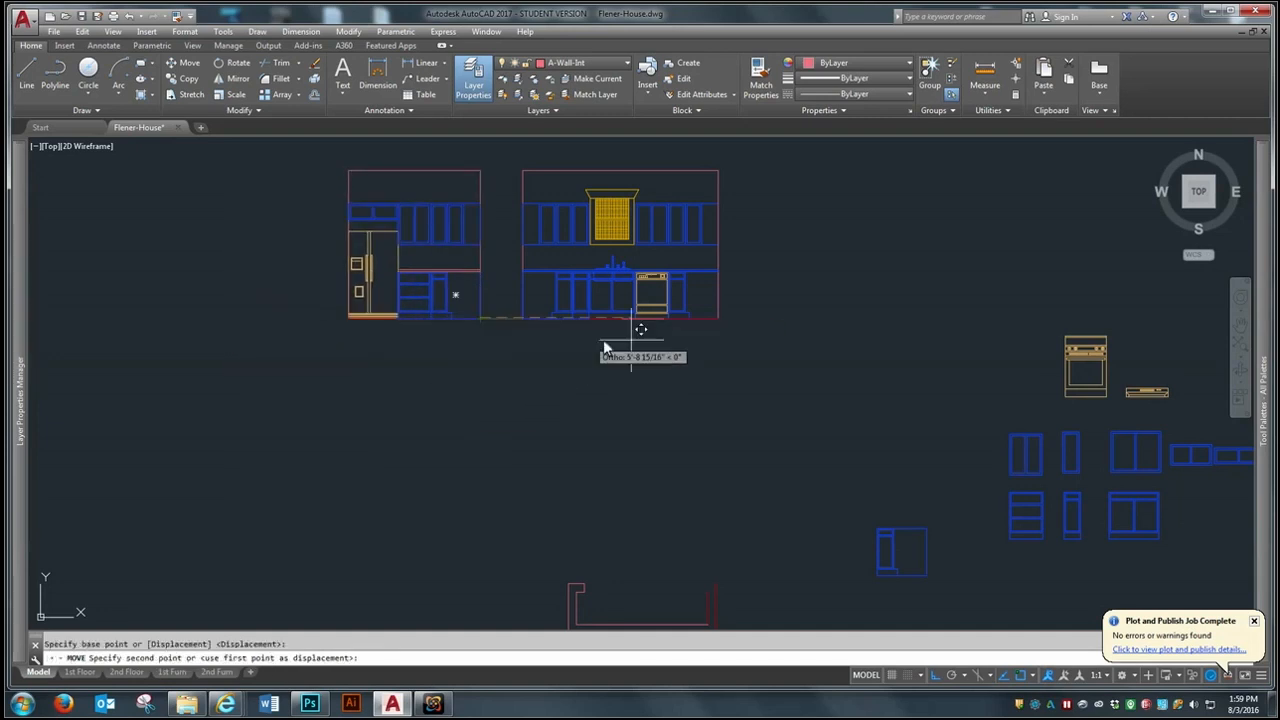
click(719, 319)
- Move the sink elevation together with the spacer line slightly west toward the refrigerator elevation
key(space)
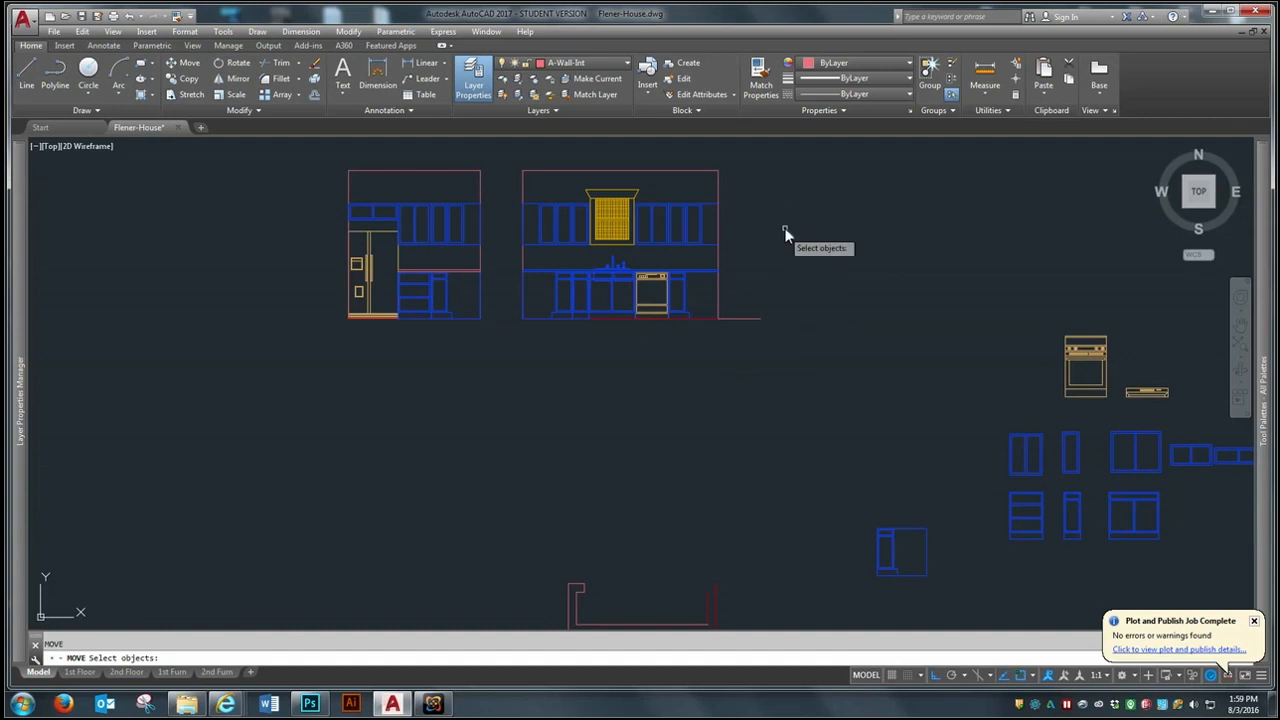
click(801, 161)
click(506, 354)
key(space)
click(560, 385)
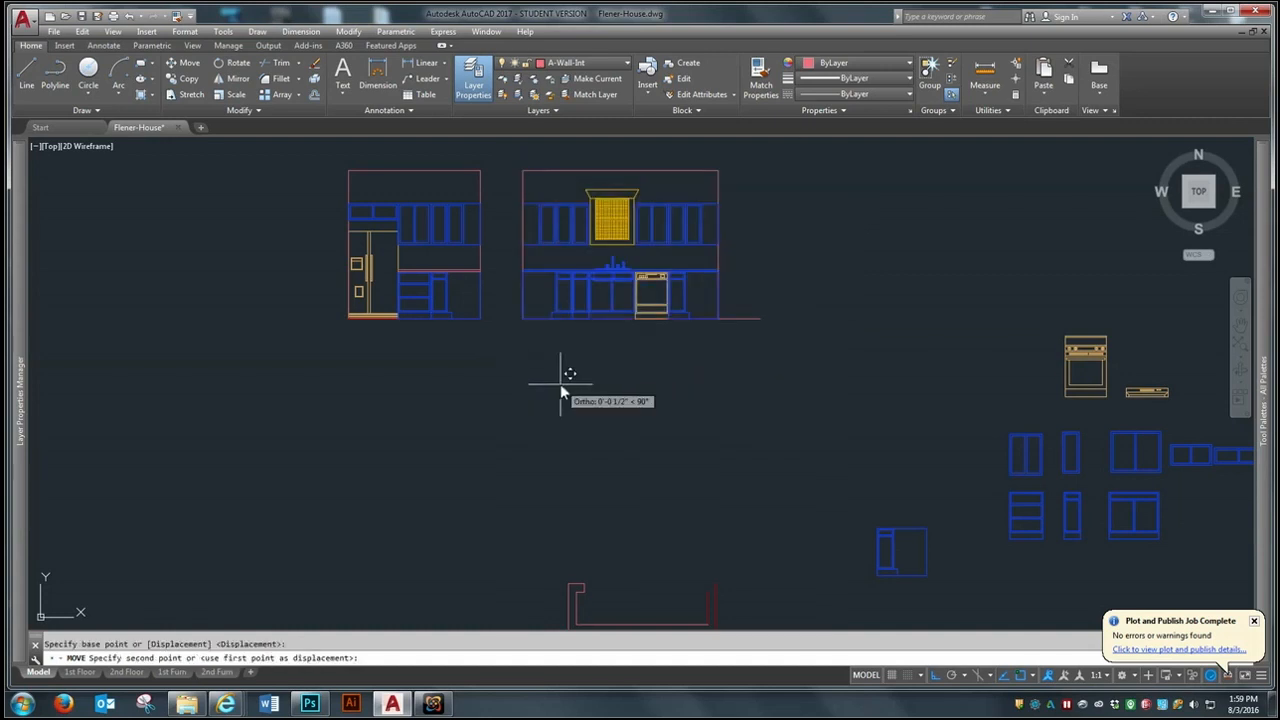
click(551, 384)
- Rotate the kitchen floor plan 180 degrees so the range wall is at its north side
scroll(418, 325, down, 4)
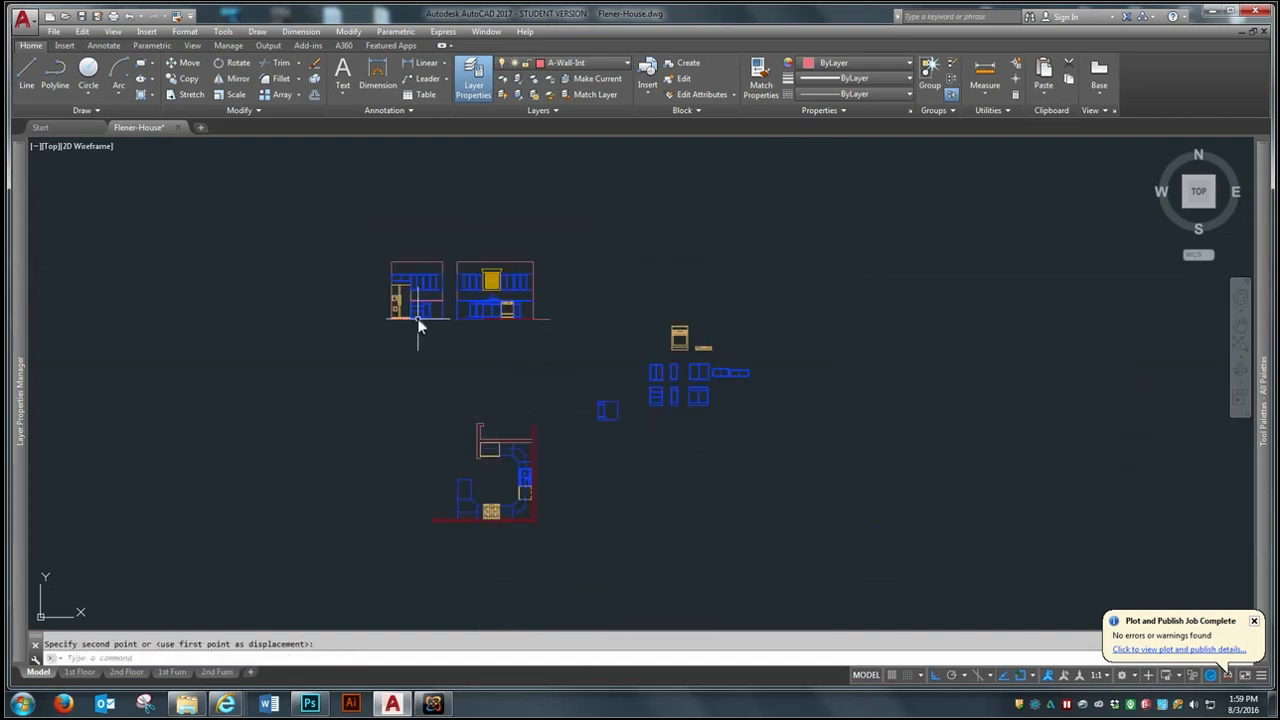
text(ro)
key(space)
click(552, 397)
click(396, 543)
key(space)
click(491, 466)
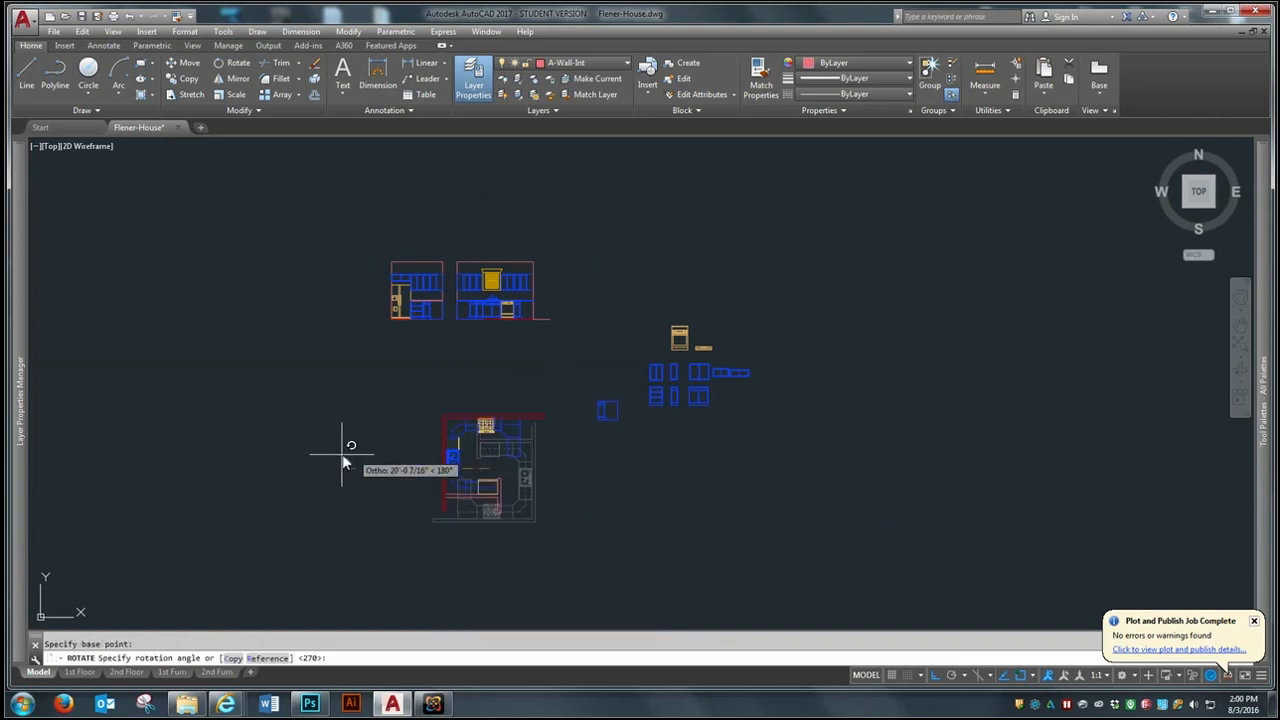
click(296, 477)
- Draw vertical projection lines up from the range wall's east end and from the plan's inside northwest corner
scroll(500, 390, up, 2)
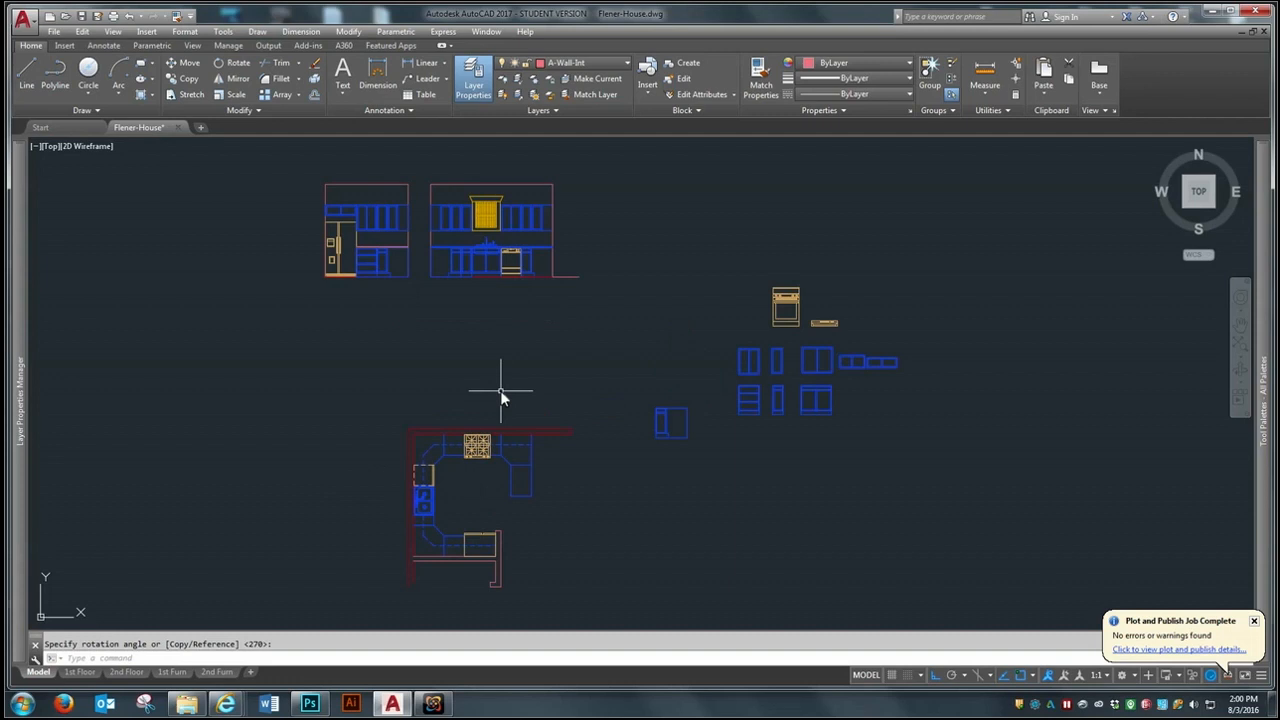
key(space)
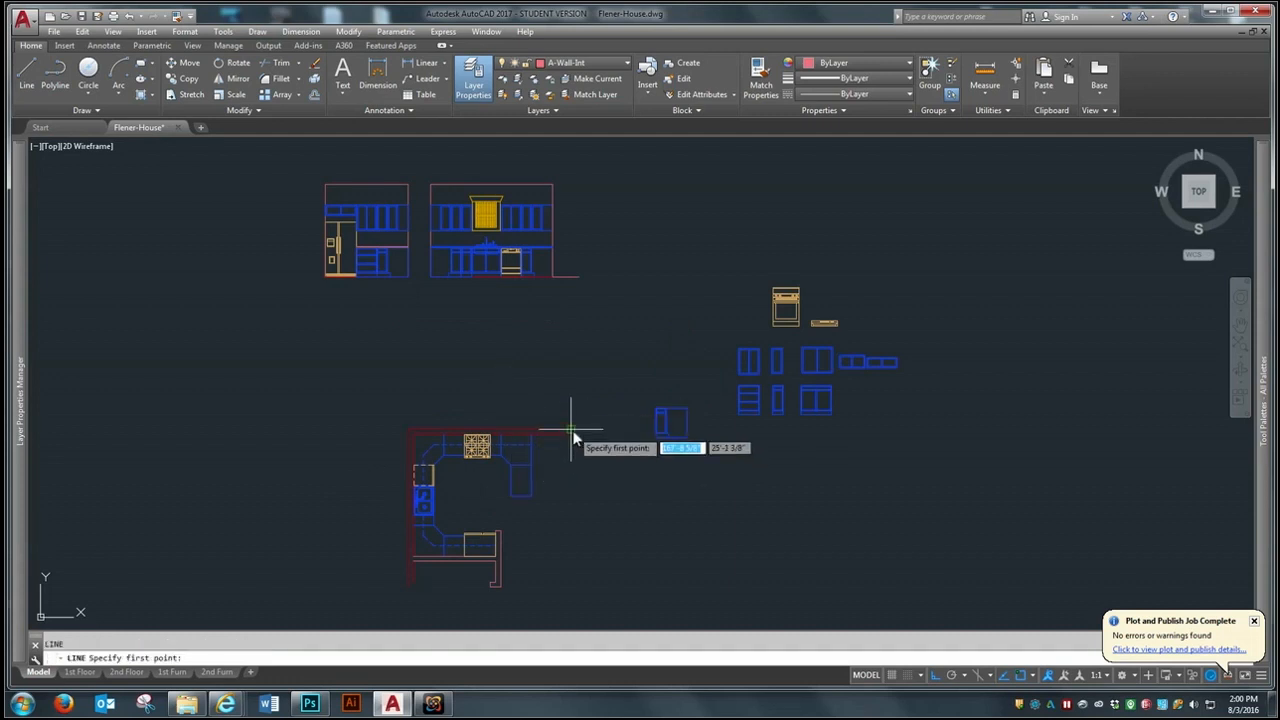
click(573, 436)
click(591, 310)
key(space)
key(space)
click(415, 433)
click(427, 316)
key(space)
- Project a vertical line up from the cabinet run's east end and draw a horizontal floor line across all three verticals
key(space)
click(531, 433)
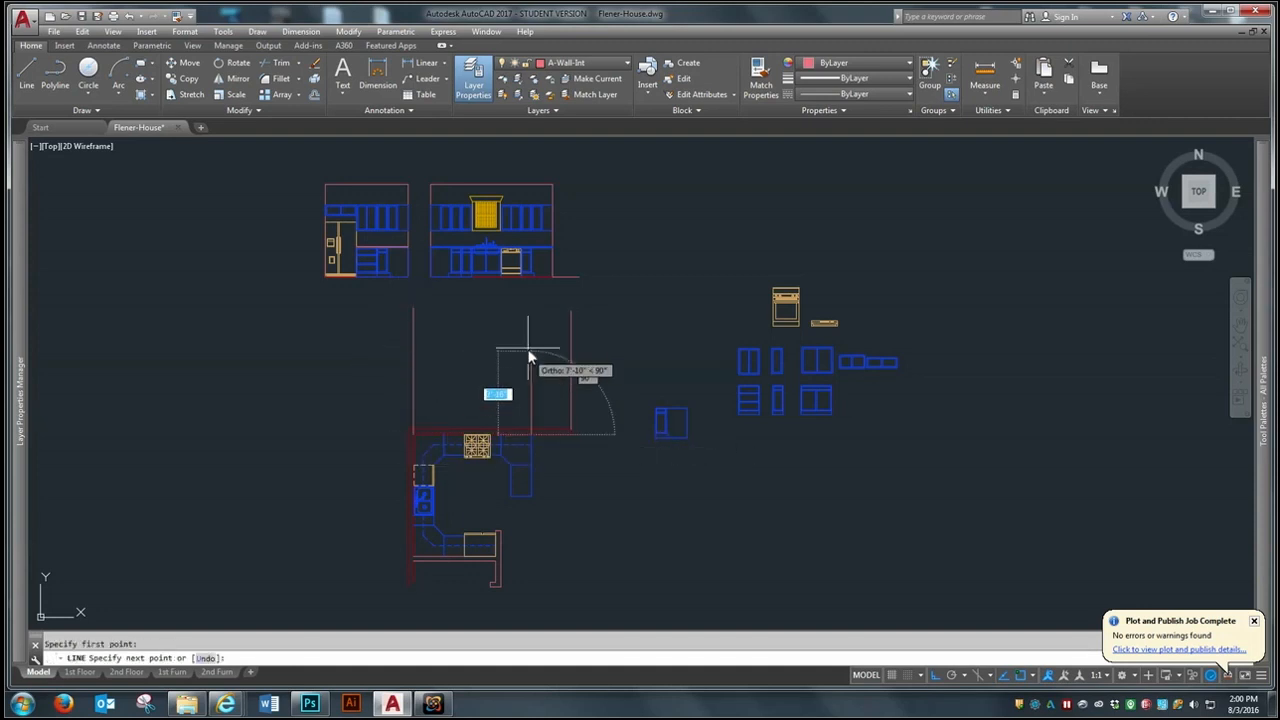
click(529, 330)
- Move the floor plan and its projection lines straight south to make room below the finished elevations
key(space)
key(space)
click(373, 415)
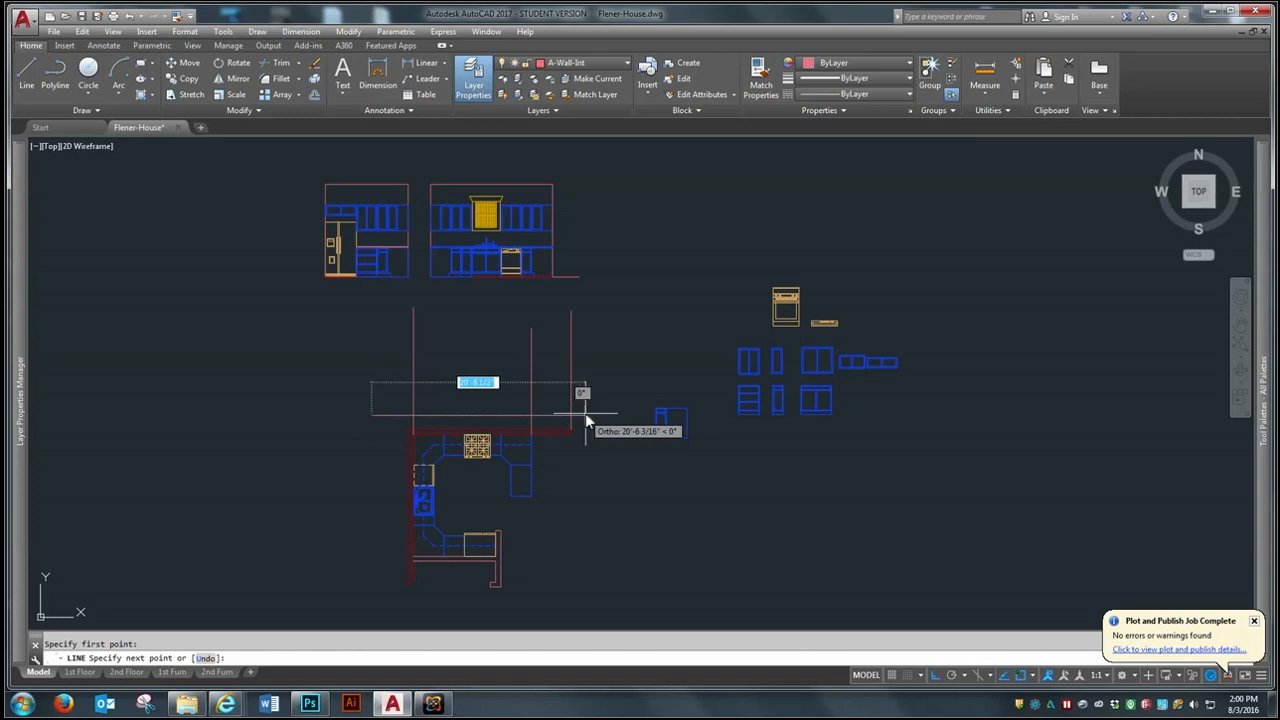
text(m)
key(space)
click(609, 337)
click(367, 596)
- Offset the horizontal floor line 9' upward to create the ceiling line
key(space)
click(311, 460)
click(311, 500)
text(o)
key(space)
text(9)
key(space)
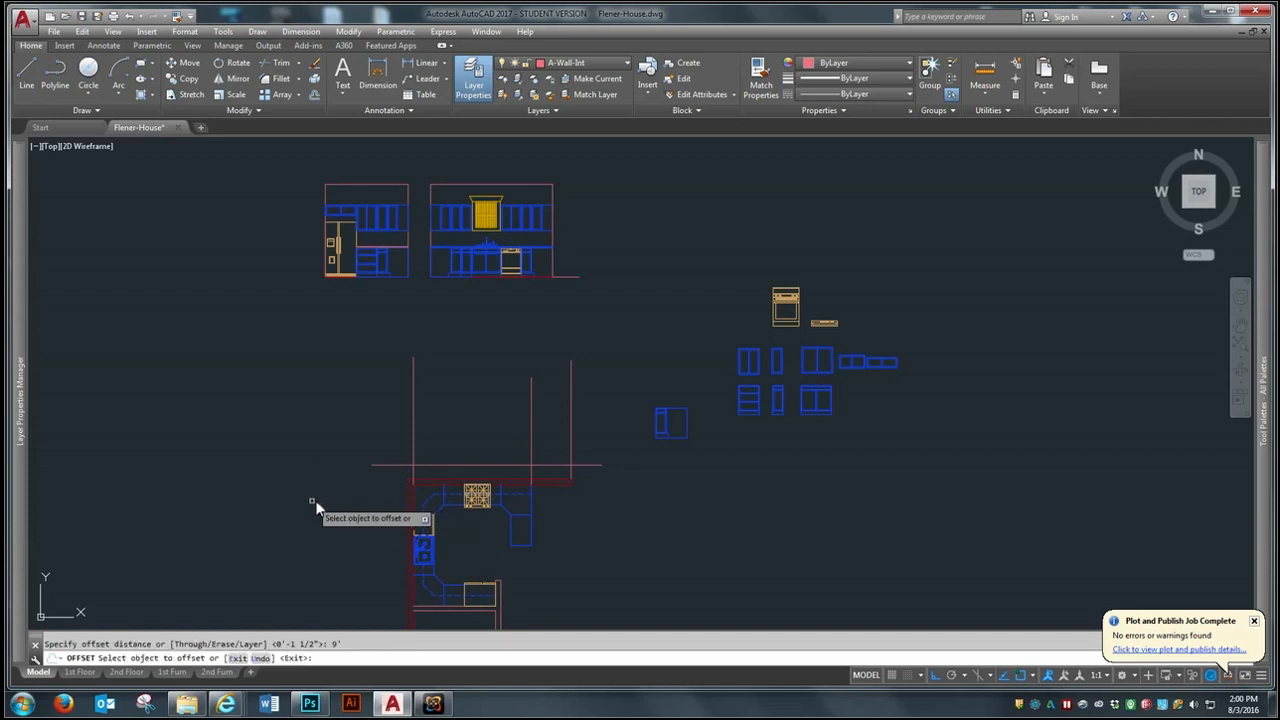
click(456, 465)
click(467, 409)
- Fillet the west wall line with the floor and ceiling lines to form sharp corners
key(space)
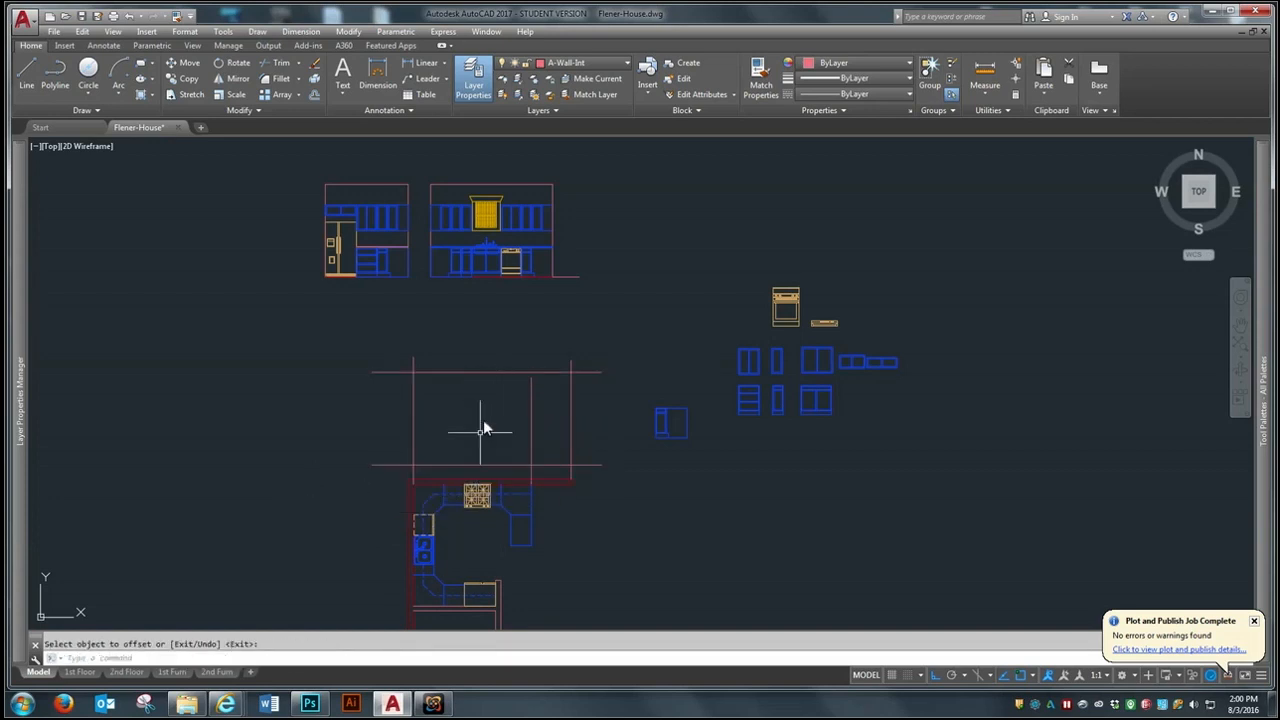
text(f)
key(space)
click(414, 455)
click(420, 466)
- Fillet the east wall line with the ceiling and floor lines to close the elevation outline
key(space)
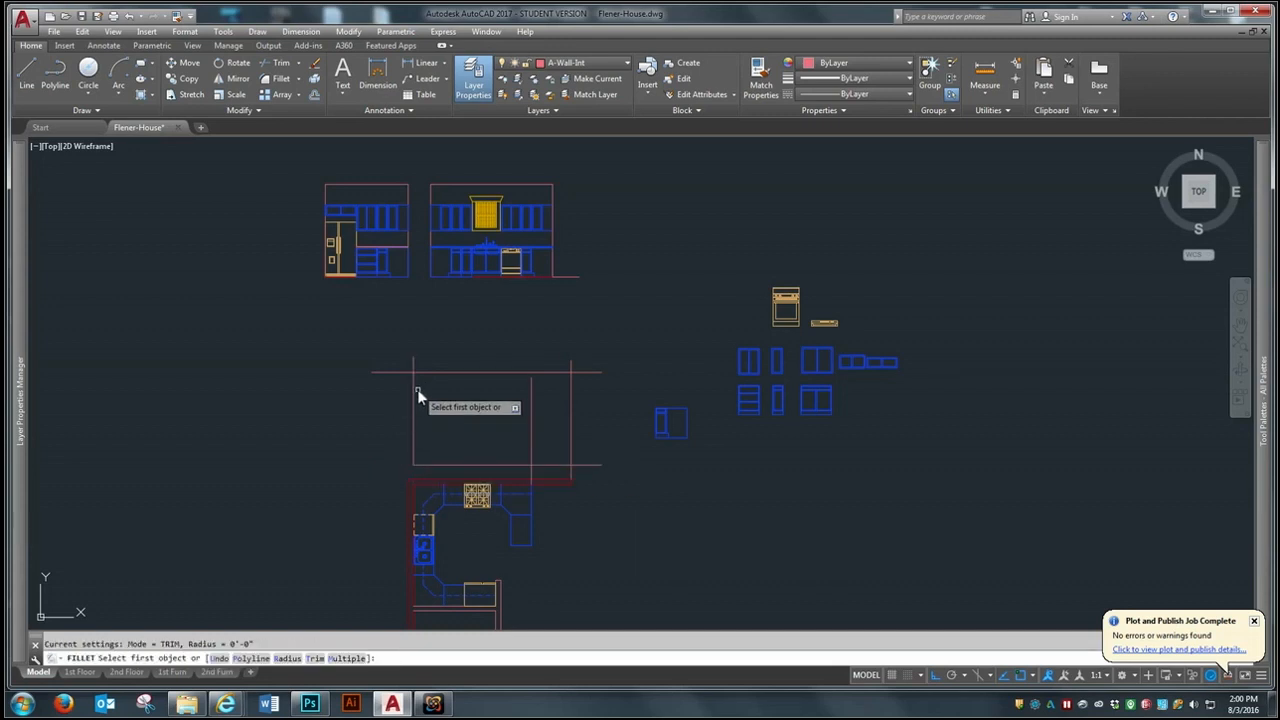
click(414, 395)
click(431, 372)
key(space)
click(557, 372)
click(573, 418)
- Copy the sink elevation's west corner wall and base cabinets with their neighbouring cabinets to the new elevation's lower west corner
key(space)
click(571, 443)
click(560, 466)
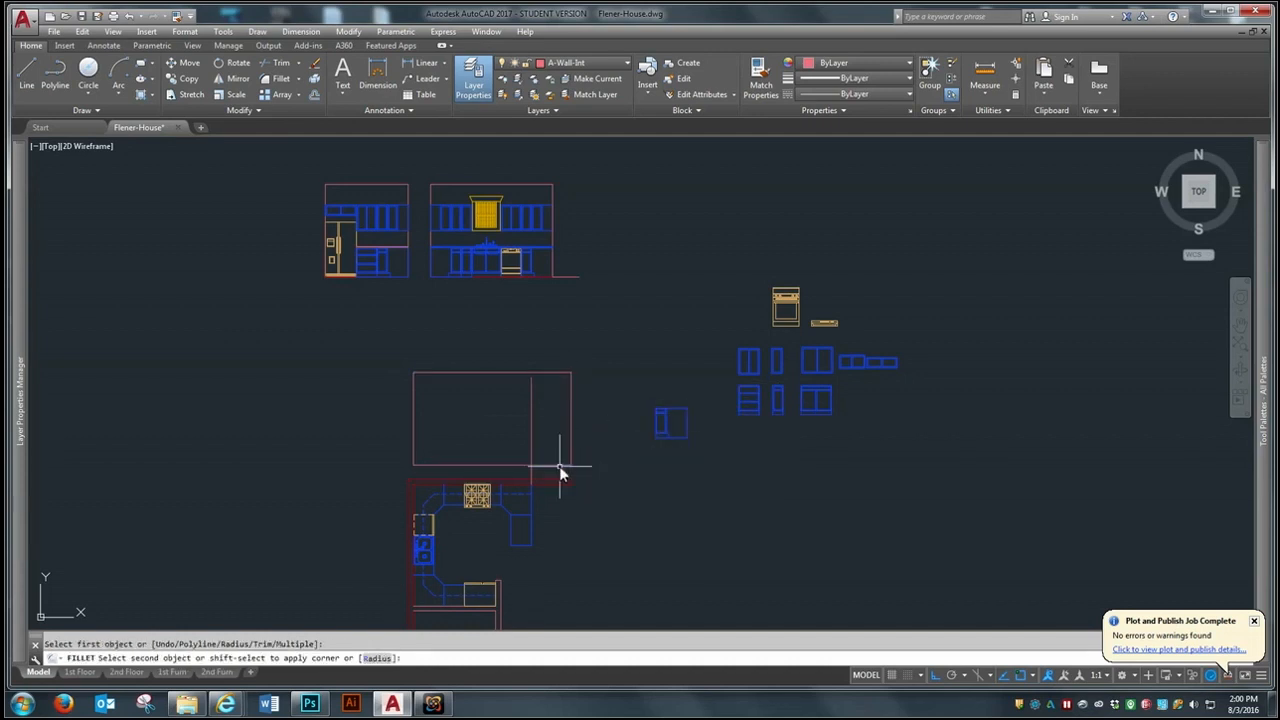
text(ct o)
key(space)
scroll(400, 290, up, 2)
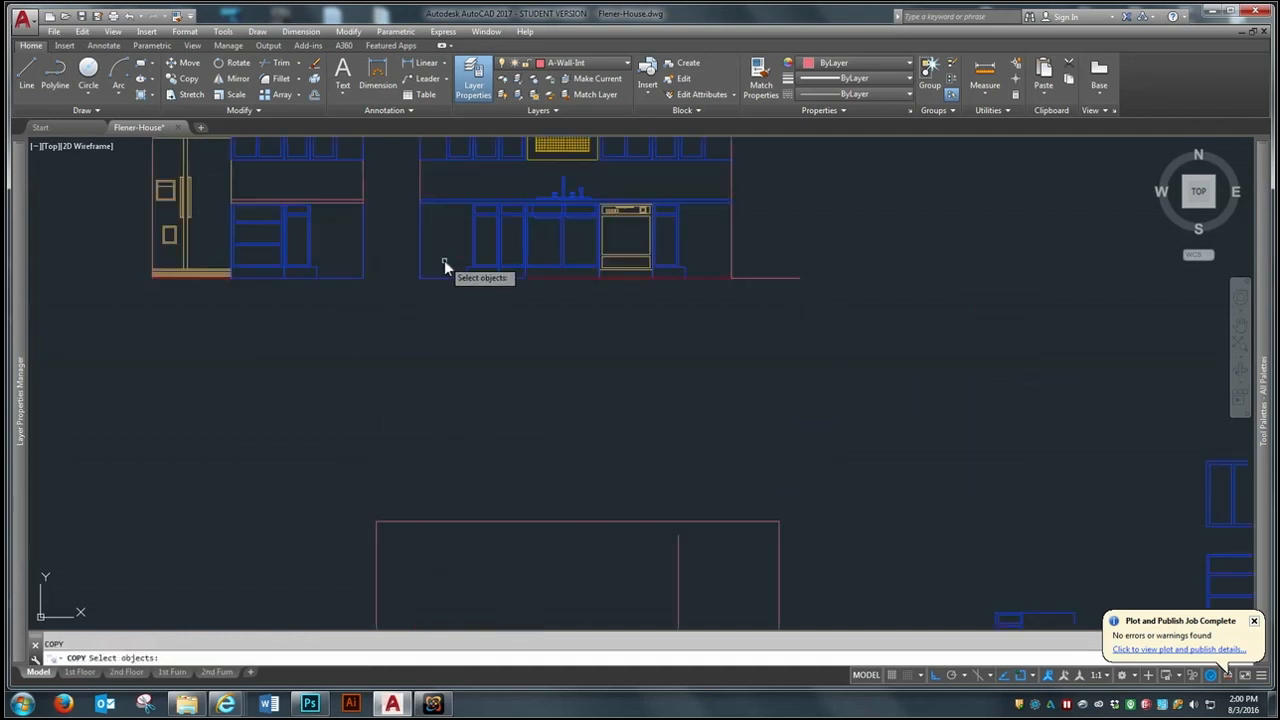
scroll(405, 318, down, 1)
click(403, 310)
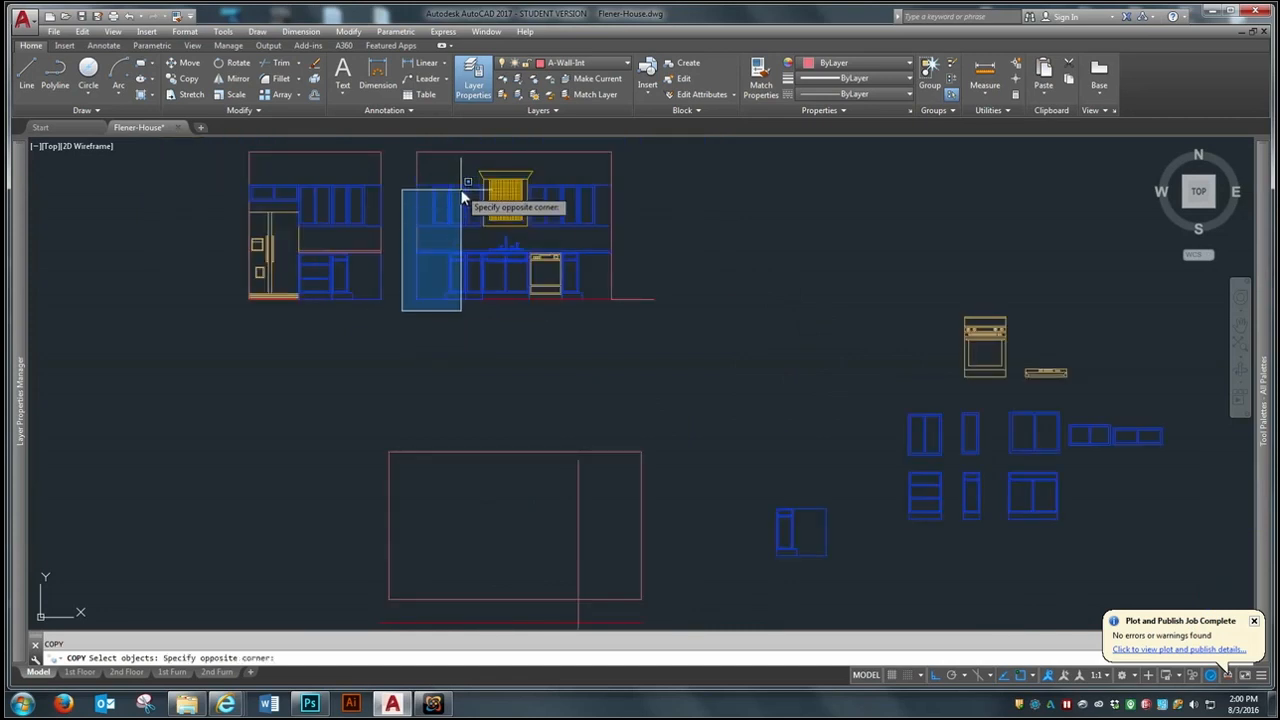
click(467, 180)
key(space)
click(417, 298)
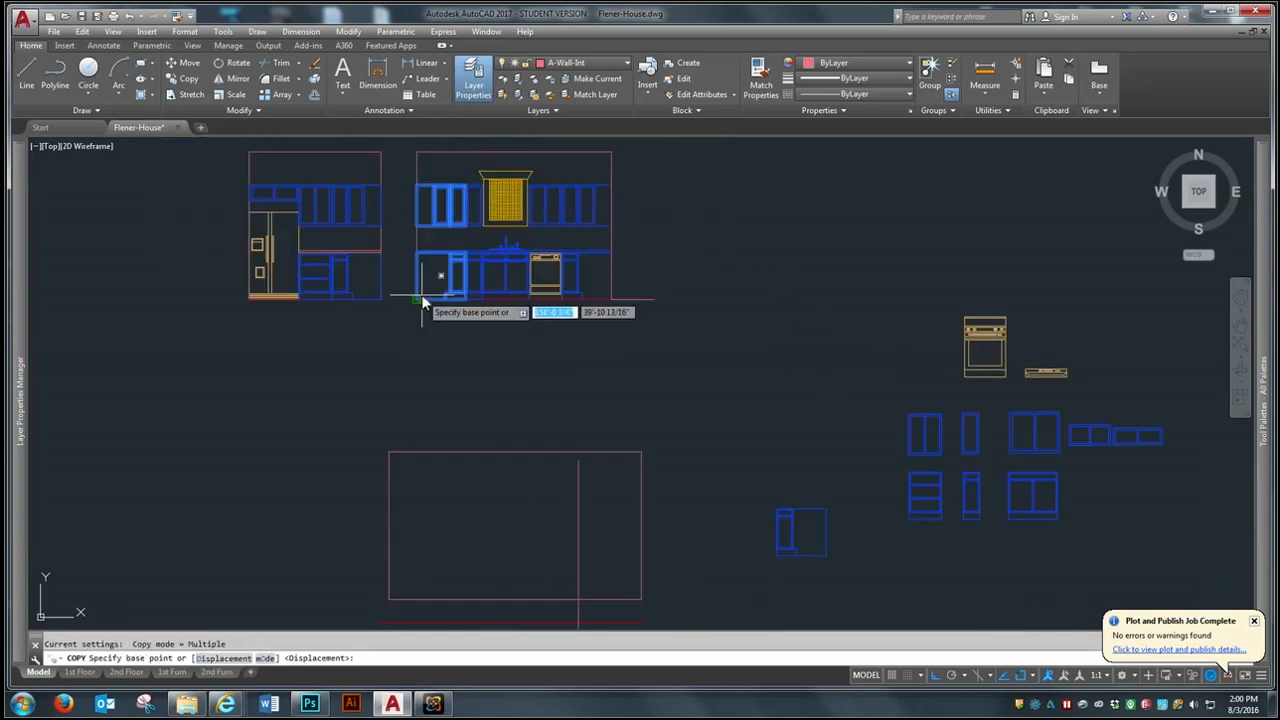
click(393, 596)
- Copy the sink elevation's east corner wall cabinet so its east side meets the cabinet-end line in the range elevation
key(space)
key(space)
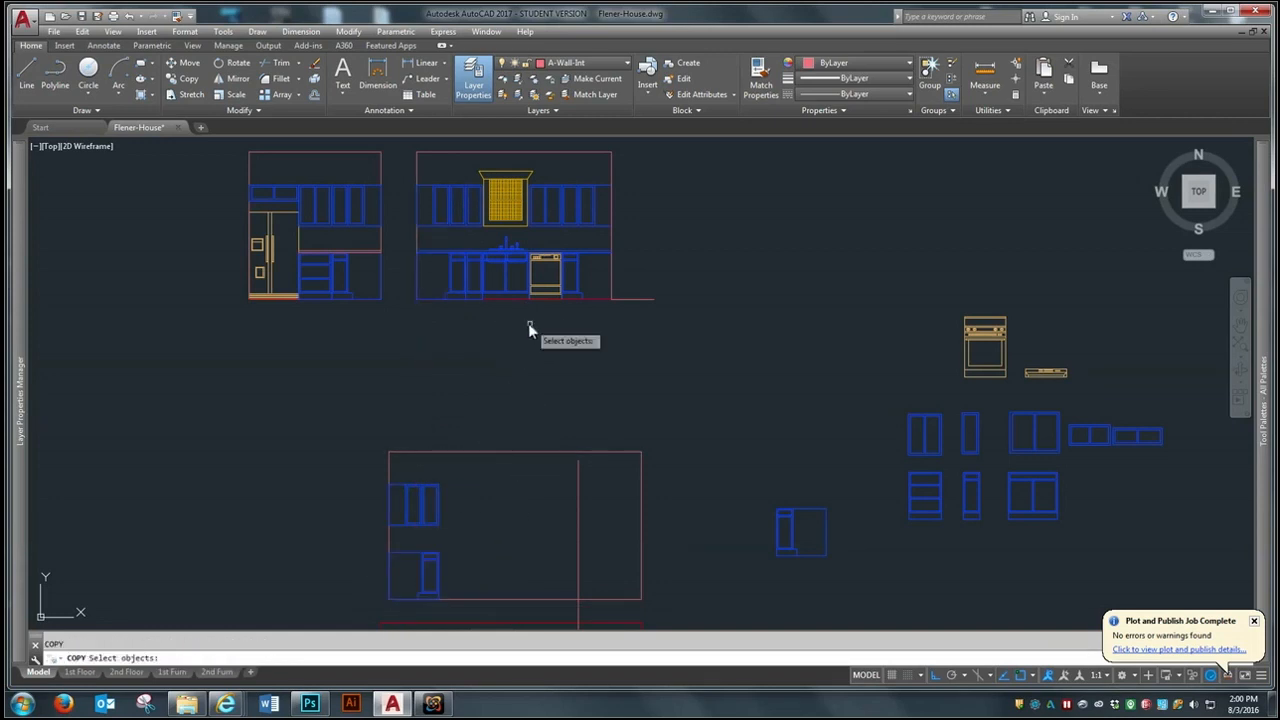
click(570, 311)
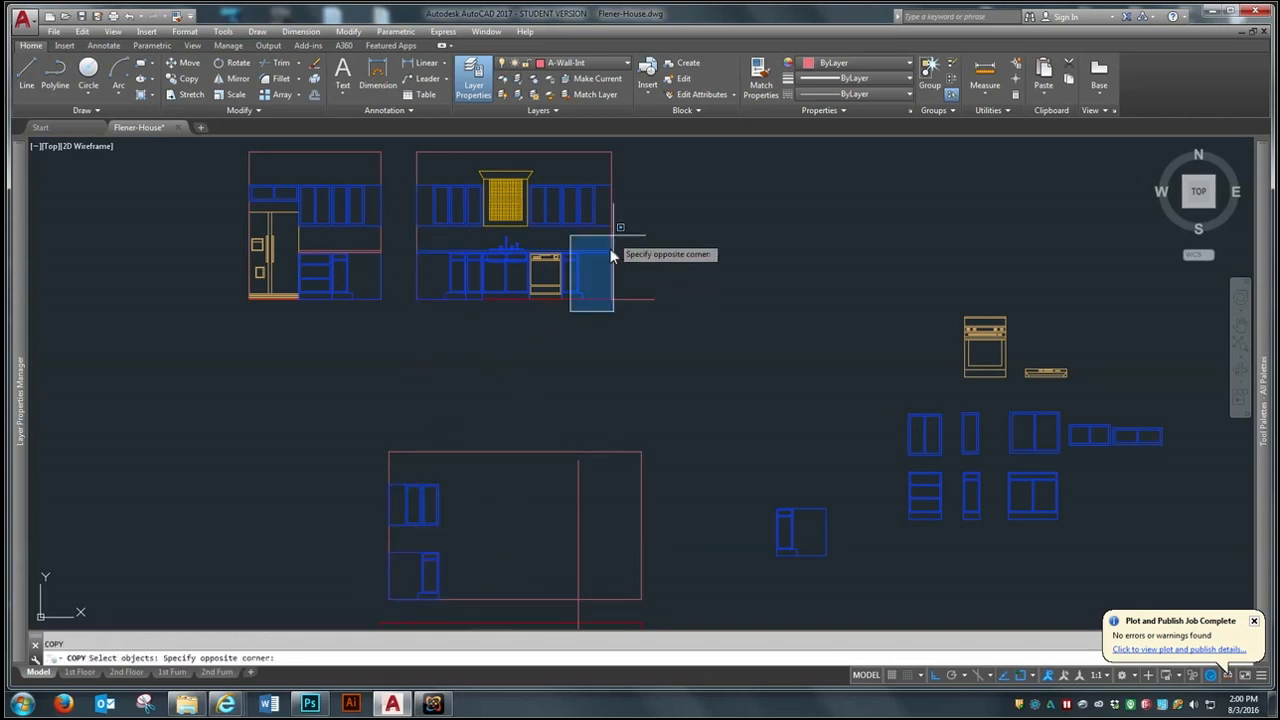
click(617, 188)
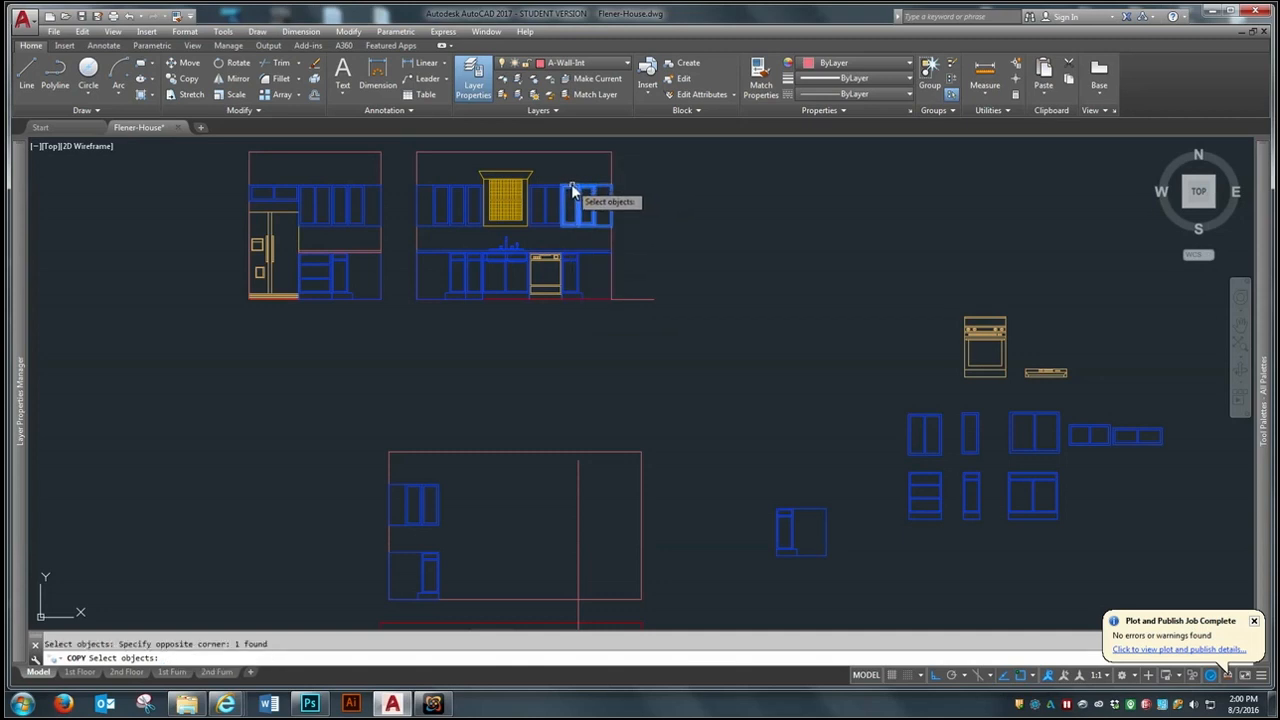
key(space)
click(585, 277)
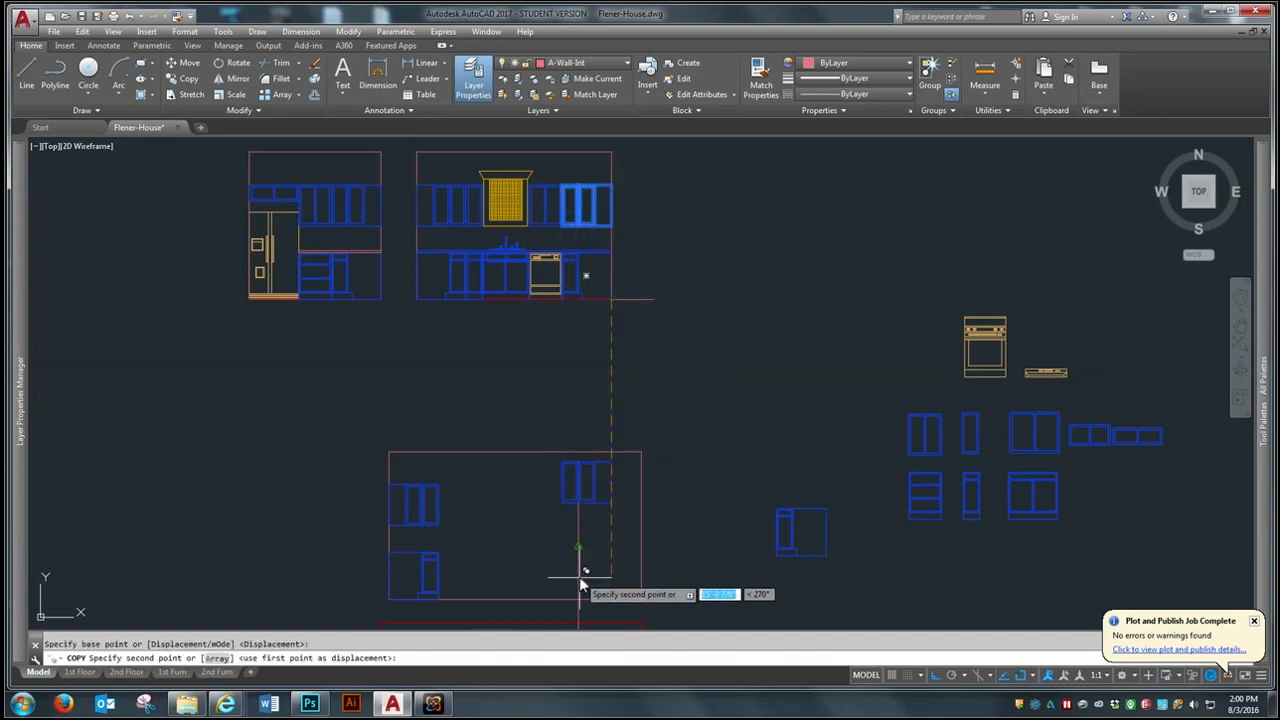
click(578, 599)
- Copy the sink elevation's east corner base cabinet and countertop to where the cabinet-end line meets the range elevation's floor
key(space)
key(space)
click(571, 284)
key(space)
click(616, 300)
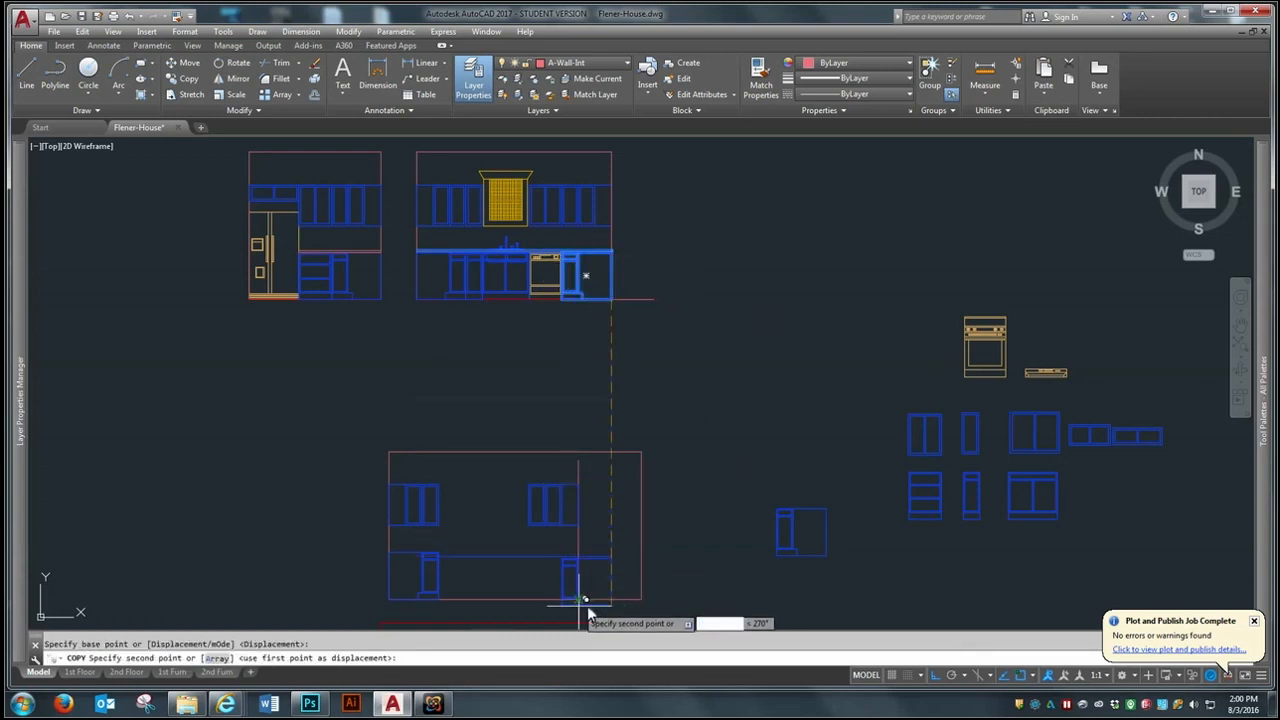
click(575, 598)
scroll(505, 490, up, 2)
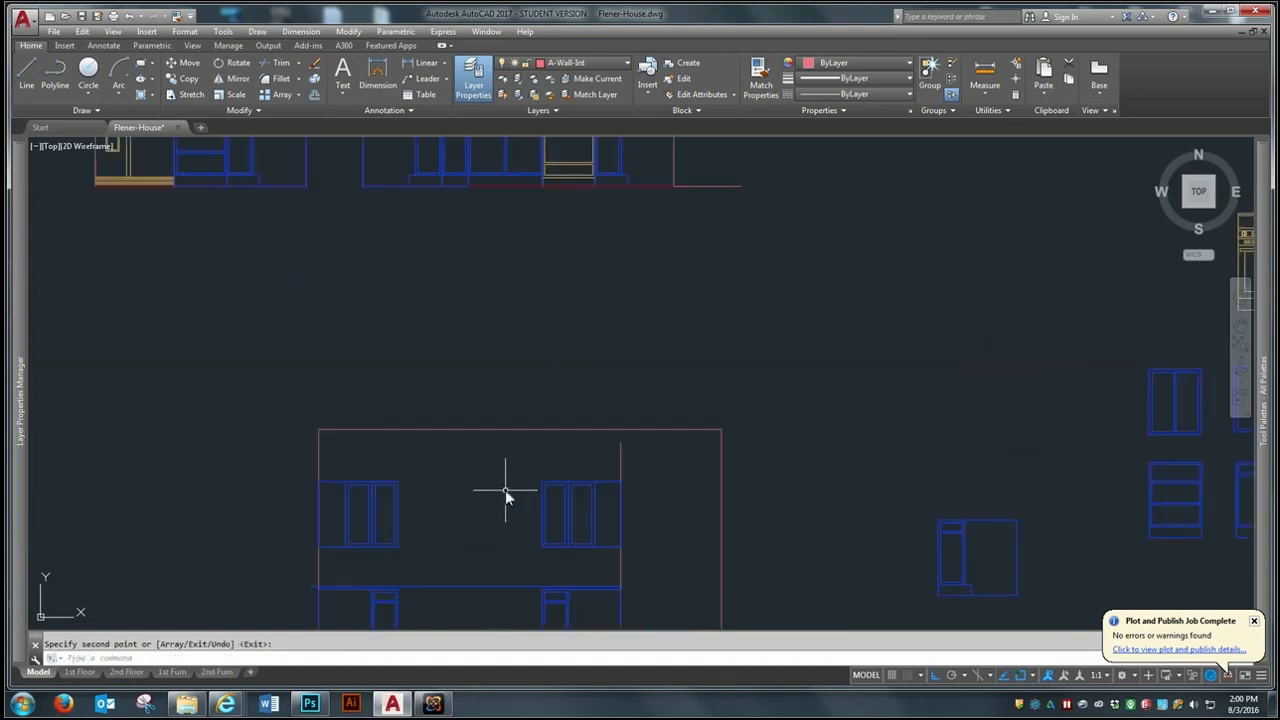
- Erase the copied countertop lines above the base cabinets in the range elevation
scroll(445, 452, down, 3)
scroll(398, 560, up, 5)
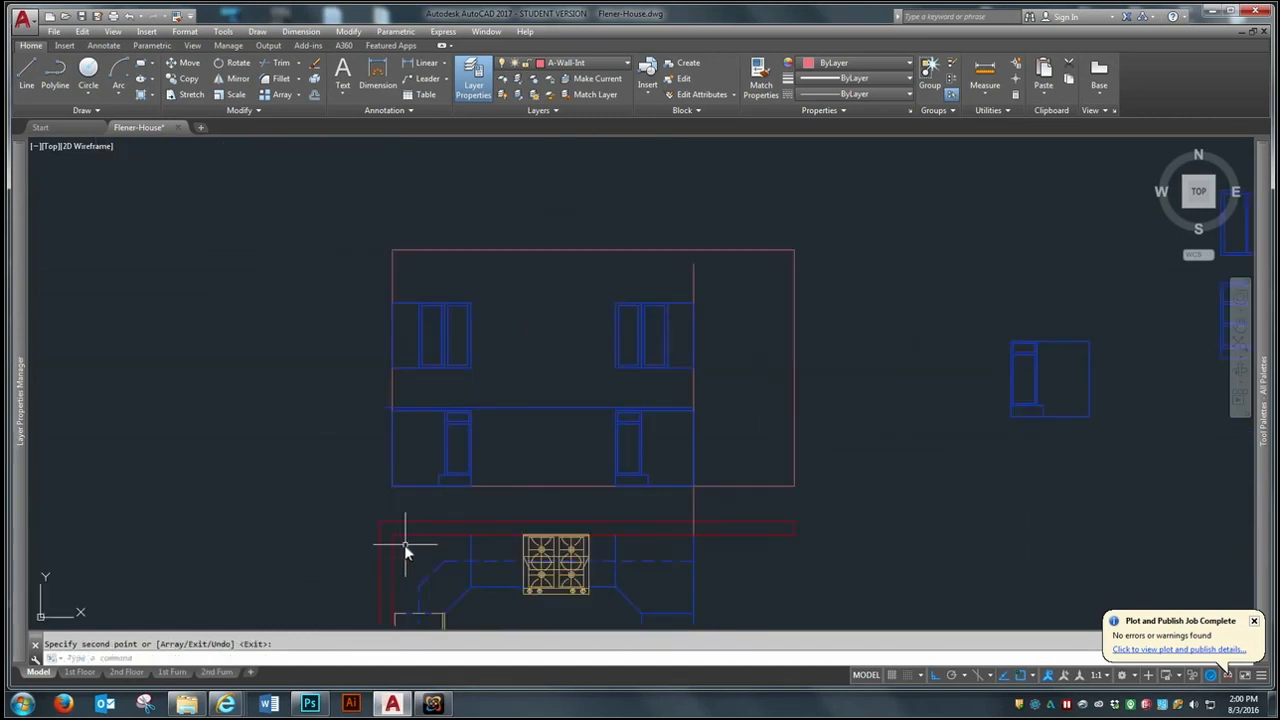
scroll(405, 543, down, 2)
text(e)
key(Return)
click(530, 401)
click(520, 440)
key(Return)
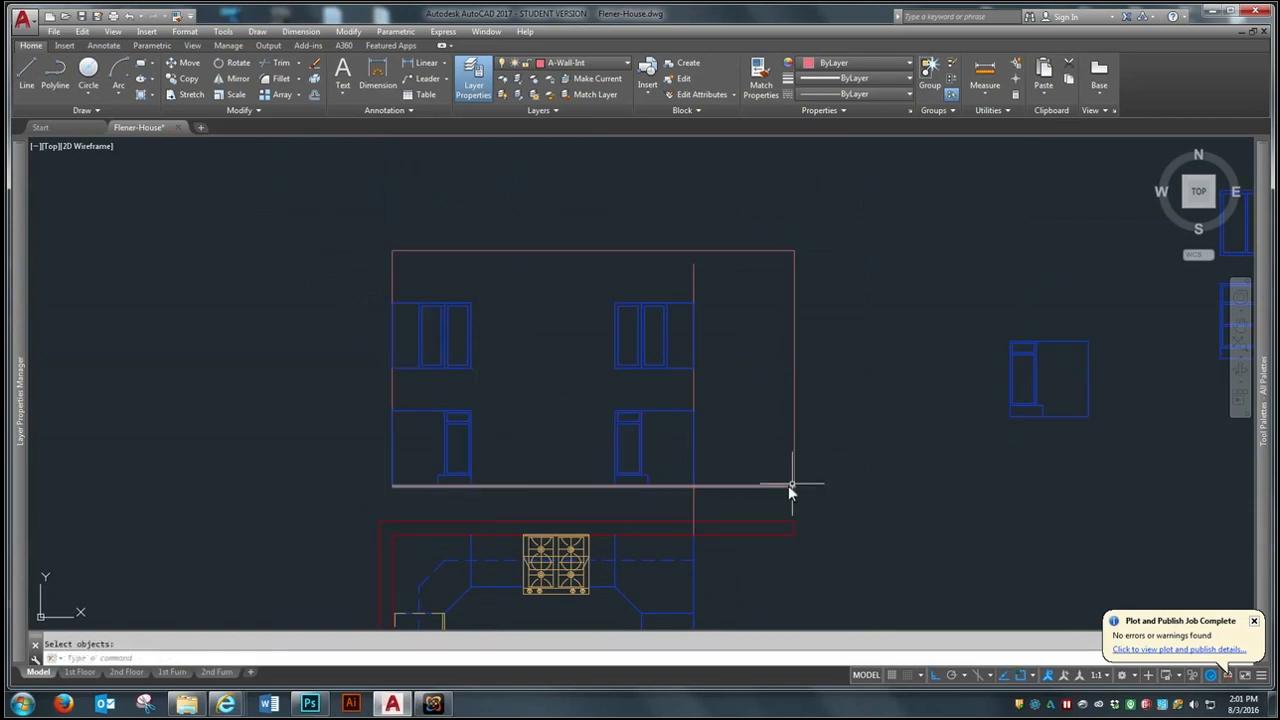
- Erase the vertical cabinet-end construction line projected from the plan through the range elevation
scroll(687, 270, down, 2)
text(e)
key(Return)
click(680, 417)
key(Return)
scroll(618, 350, down, 4)
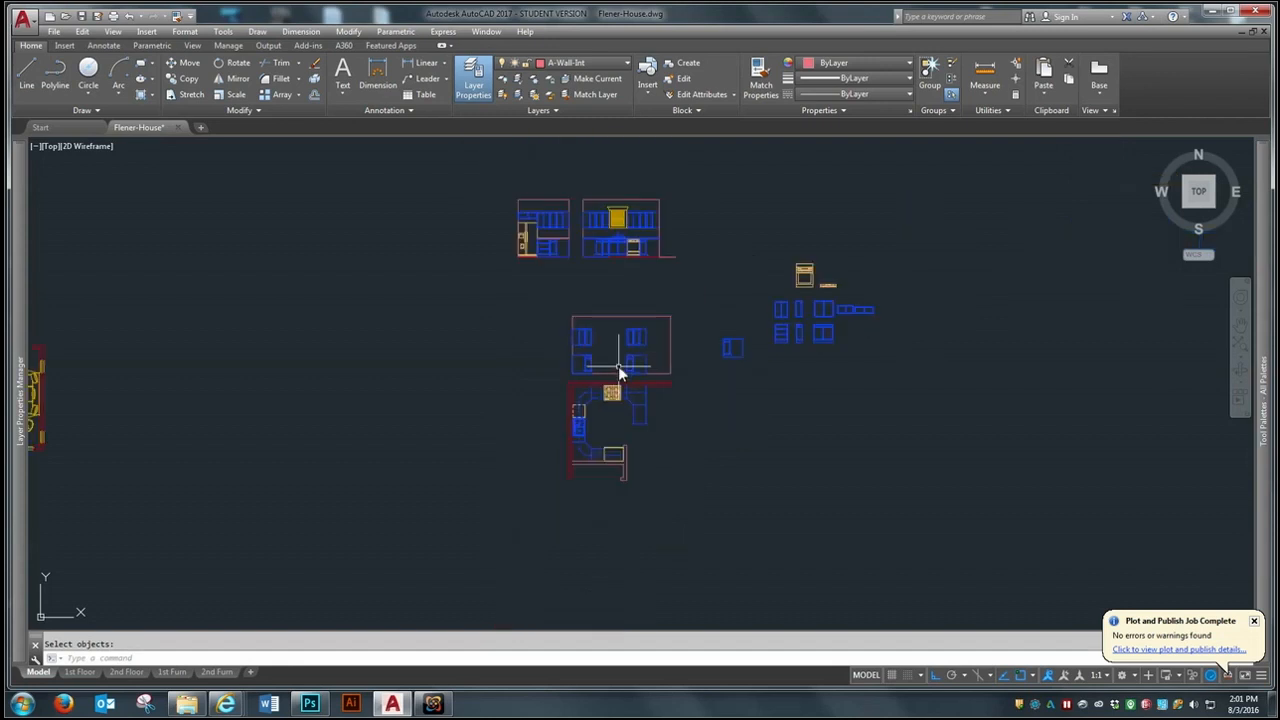
- Move the spare drawer base cabinet by its lower west corner against the west corner base cabinet in the range elevation
scroll(639, 239, up, 2)
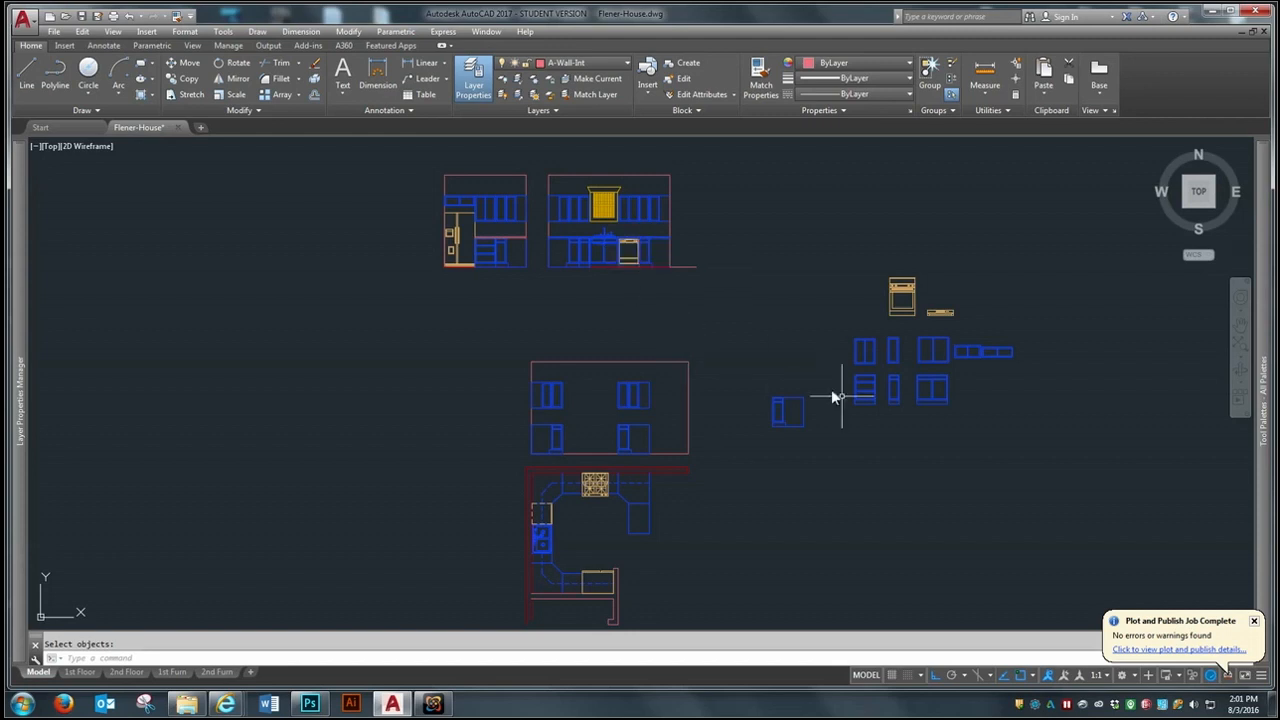
scroll(953, 462, up, 2)
text(m)
key(Return)
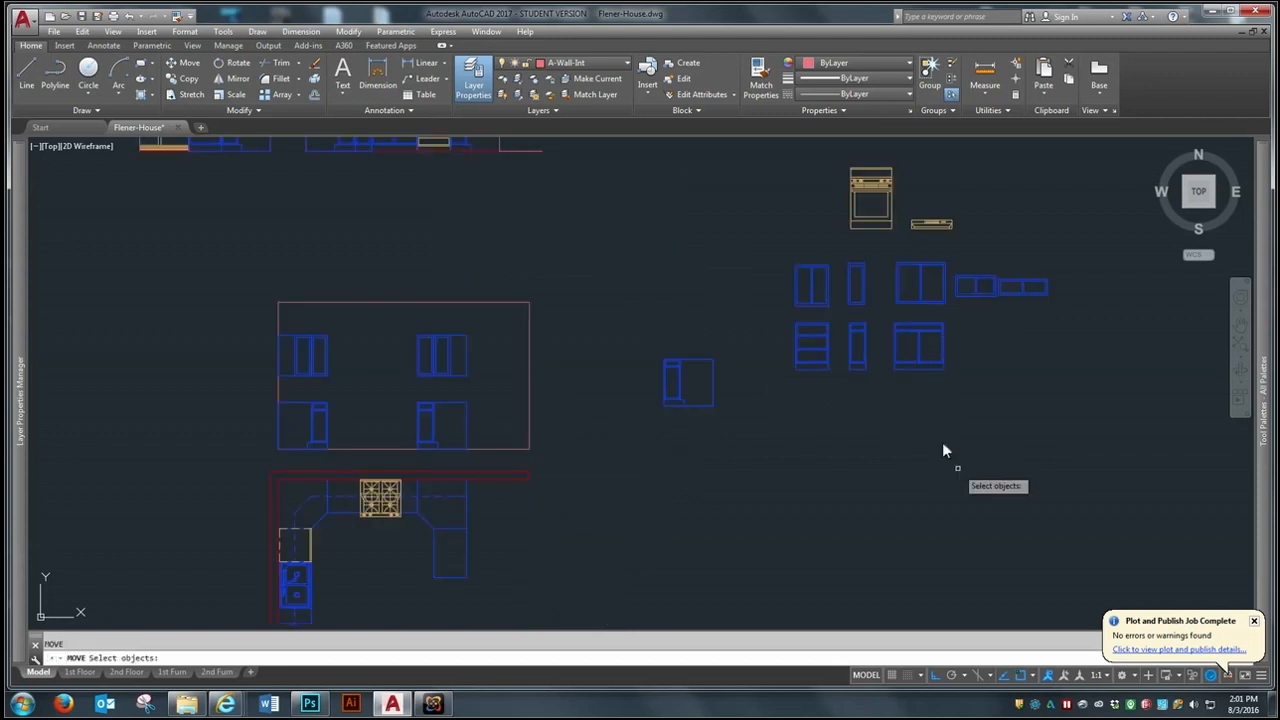
click(821, 369)
key(Return)
click(794, 369)
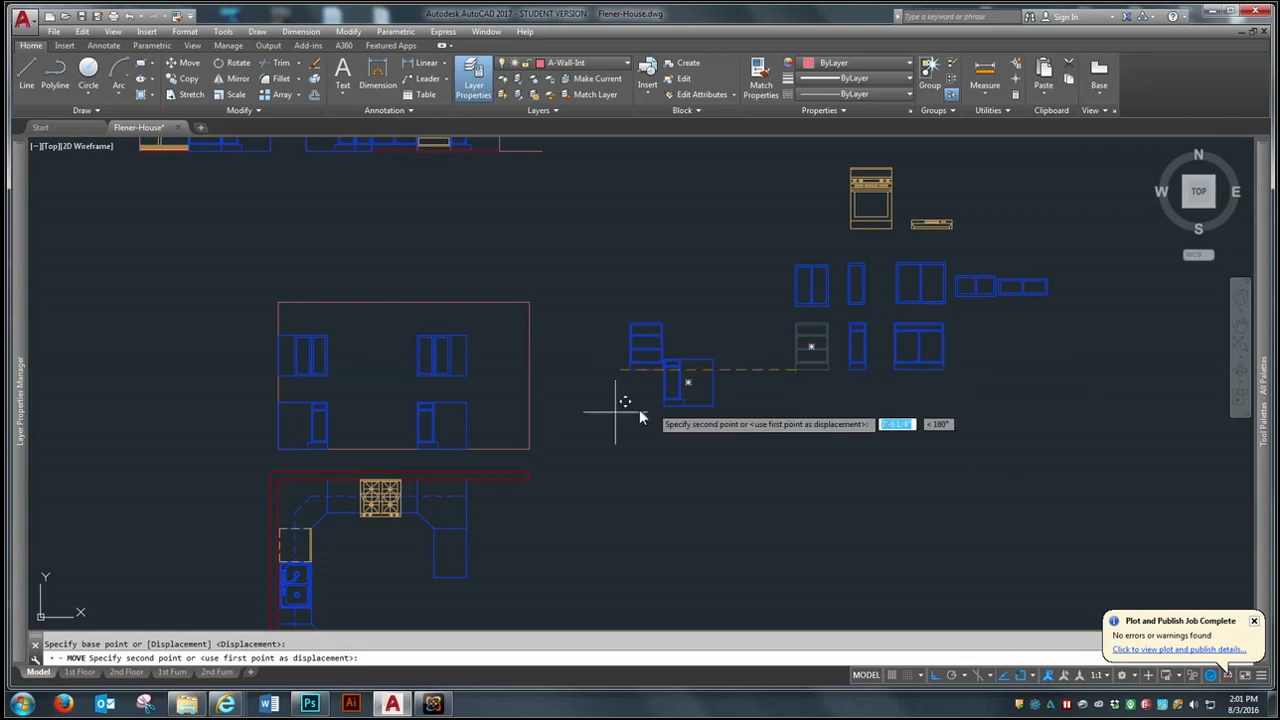
click(328, 448)
- Move the range by its lower west corner onto the floor, against the drawer base cabinet's east side
key(Return)
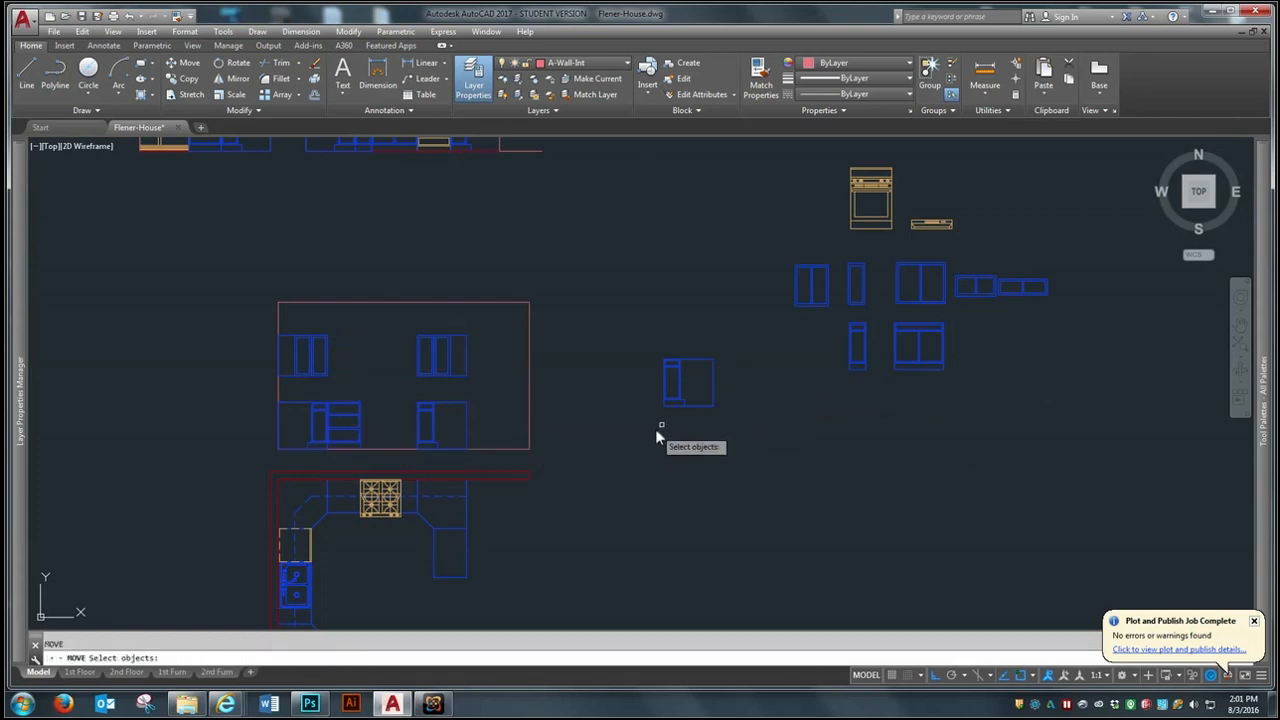
click(870, 190)
key(Return)
click(851, 228)
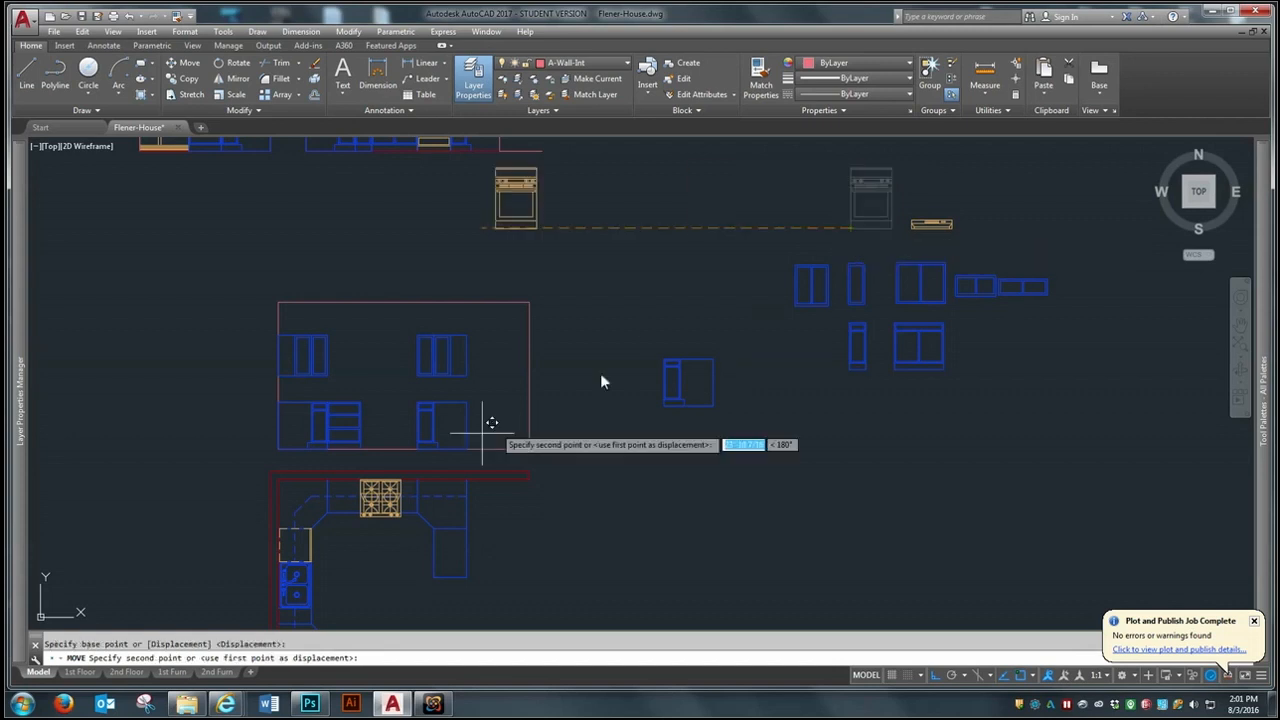
click(360, 449)
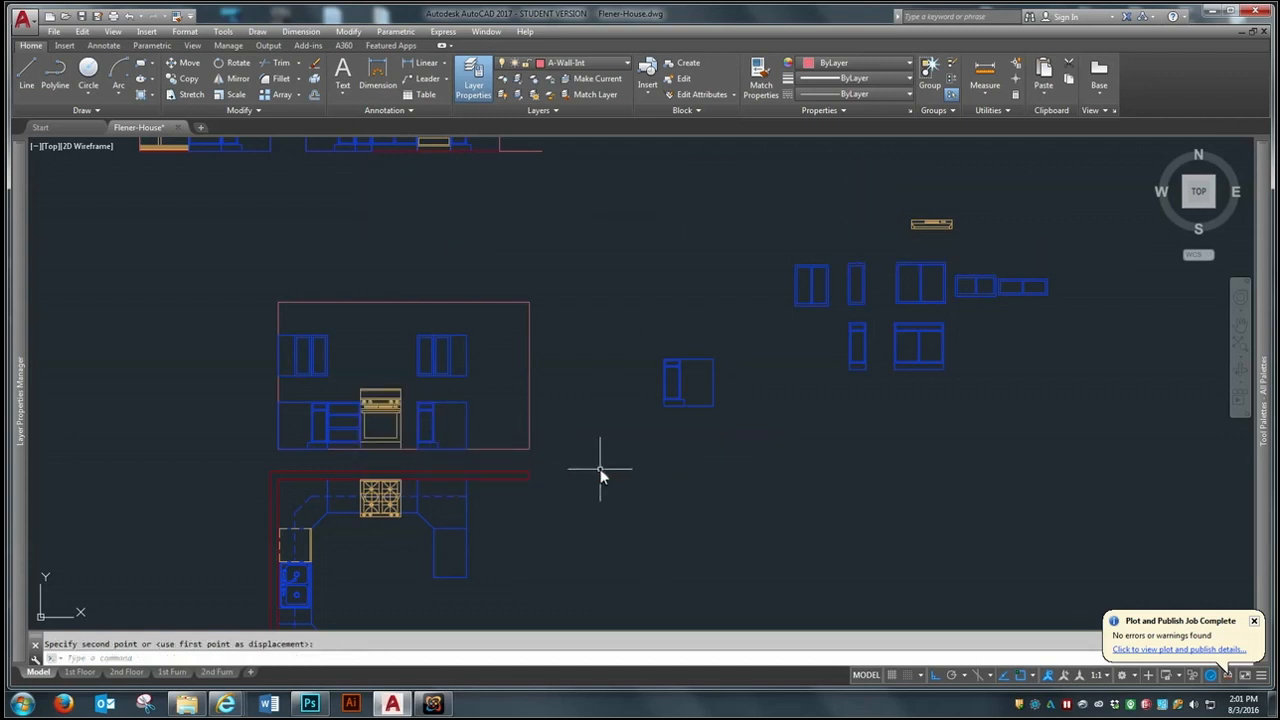
scroll(300, 407, up, 5)
scroll(475, 404, down, 1)
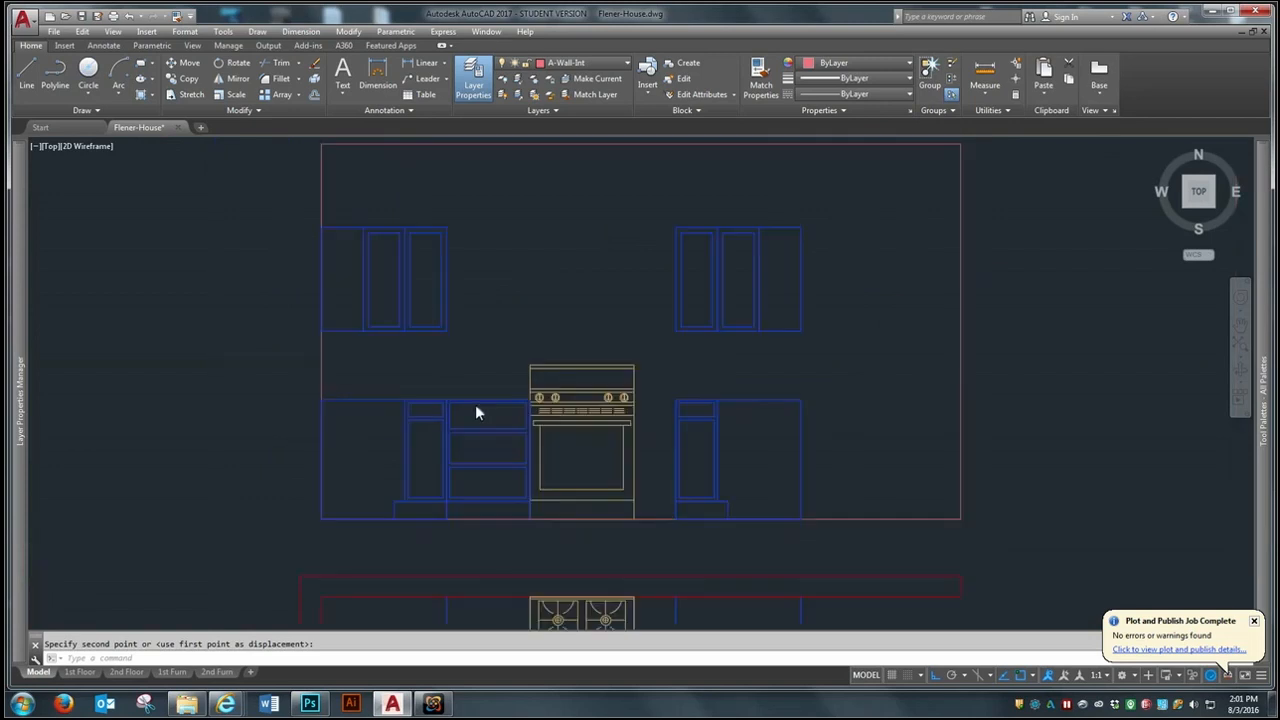
scroll(475, 404, down, 4)
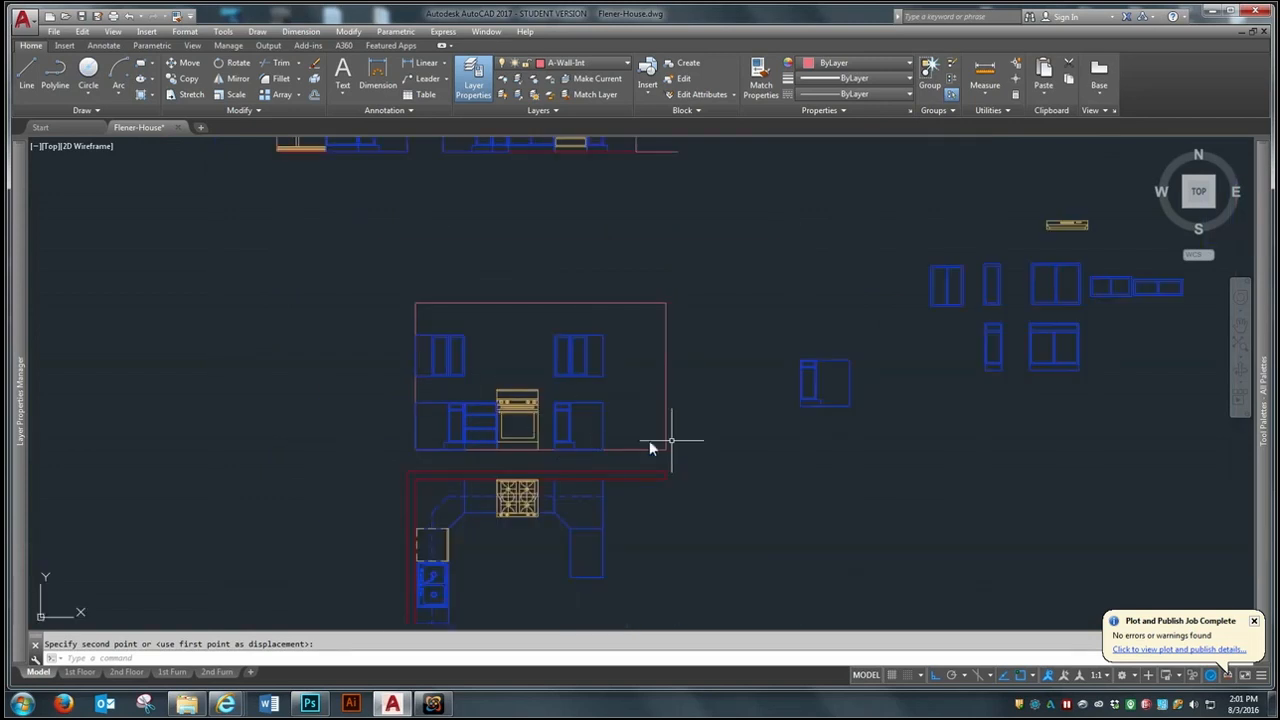
- Move the spare narrow base cabinet between the range and the east corner base cabinet
text(m)
key(Return)
click(990, 362)
key(Return)
click(1003, 371)
- Move the spare narrow wall cabinet against the west side of the east wall cabinets in the range elevation
key(Return)
click(1000, 302)
key(Return)
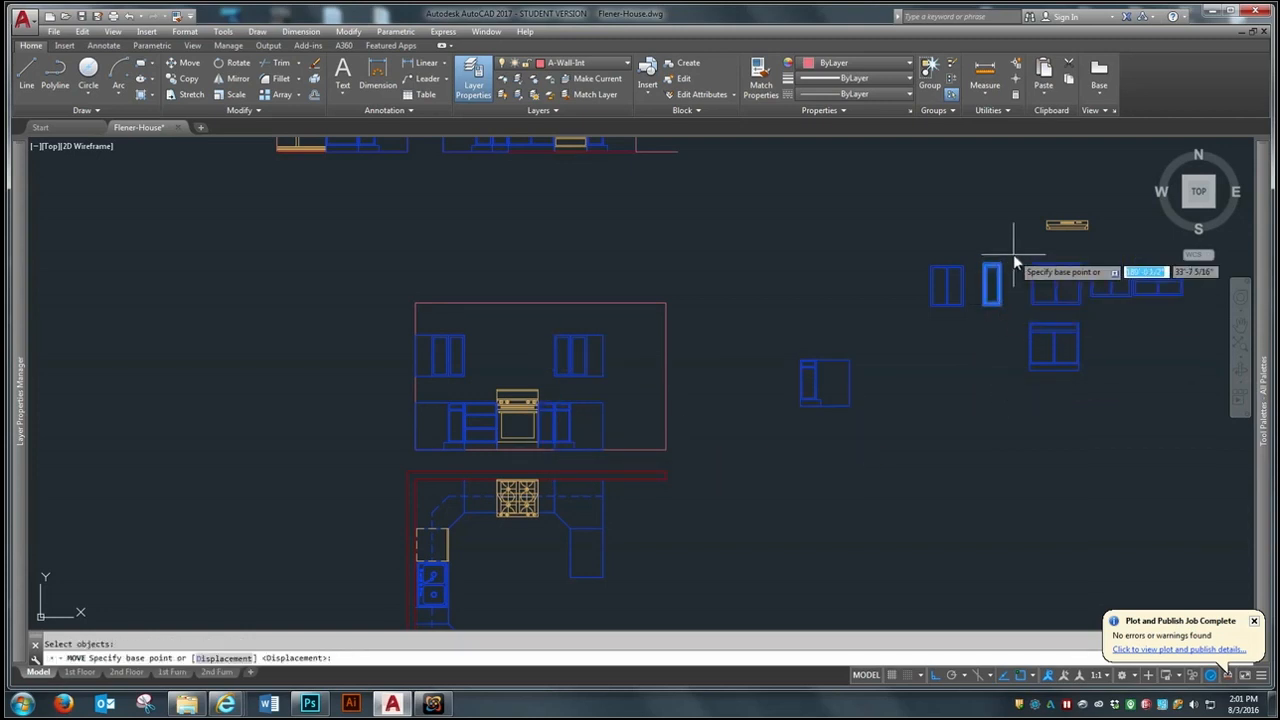
click(1002, 280)
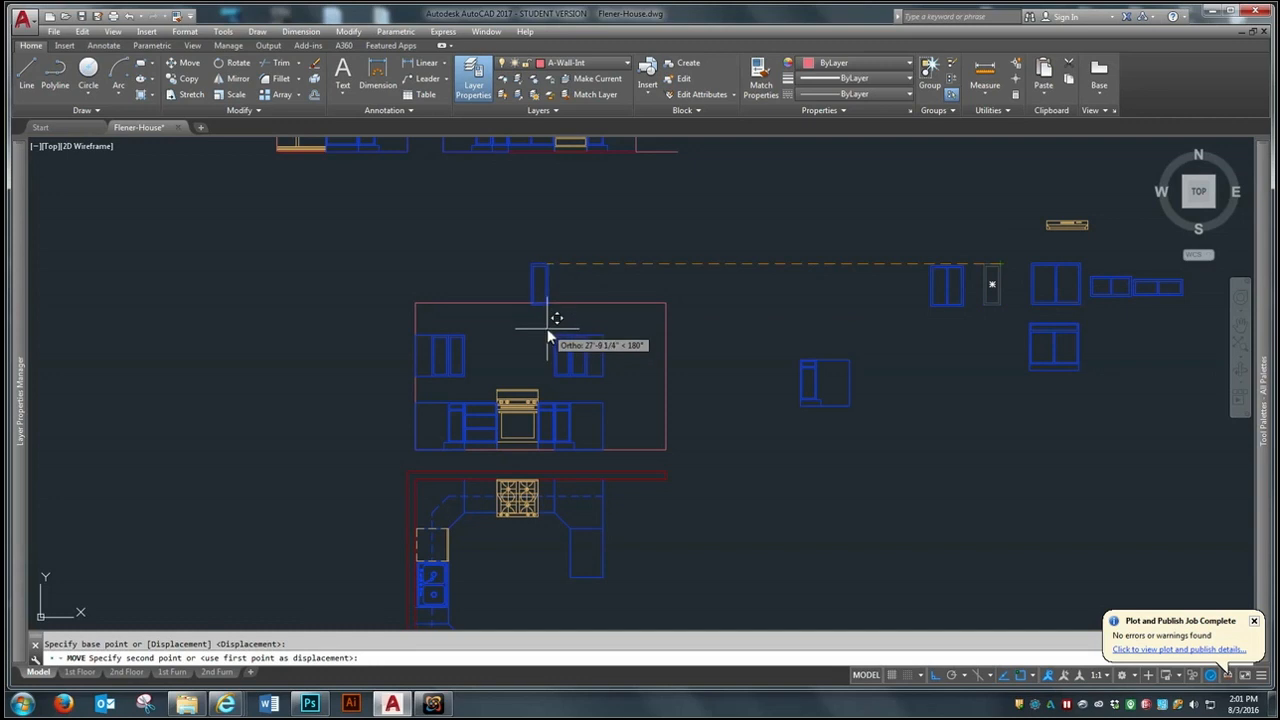
click(562, 374)
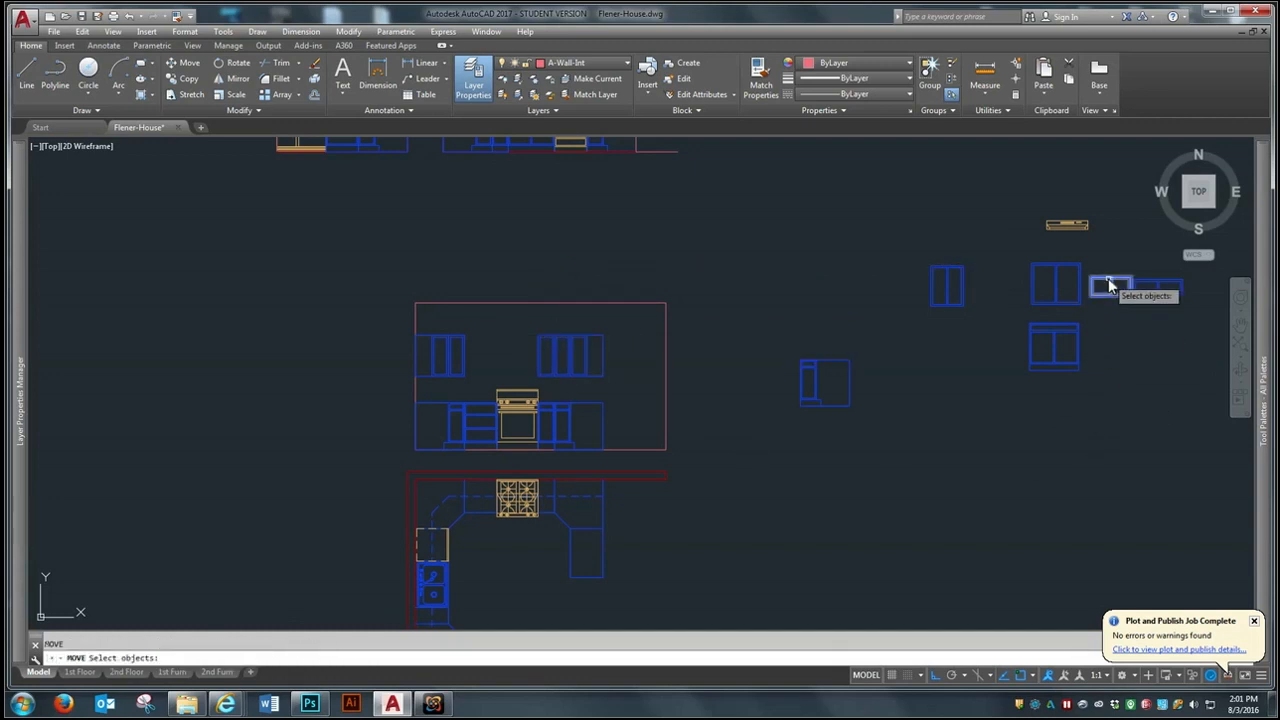
- Move the short two-door wall cabinet above the range, flush with the tops of the east wall cabinets
click(1108, 280)
key(Return)
click(1136, 282)
click(541, 343)
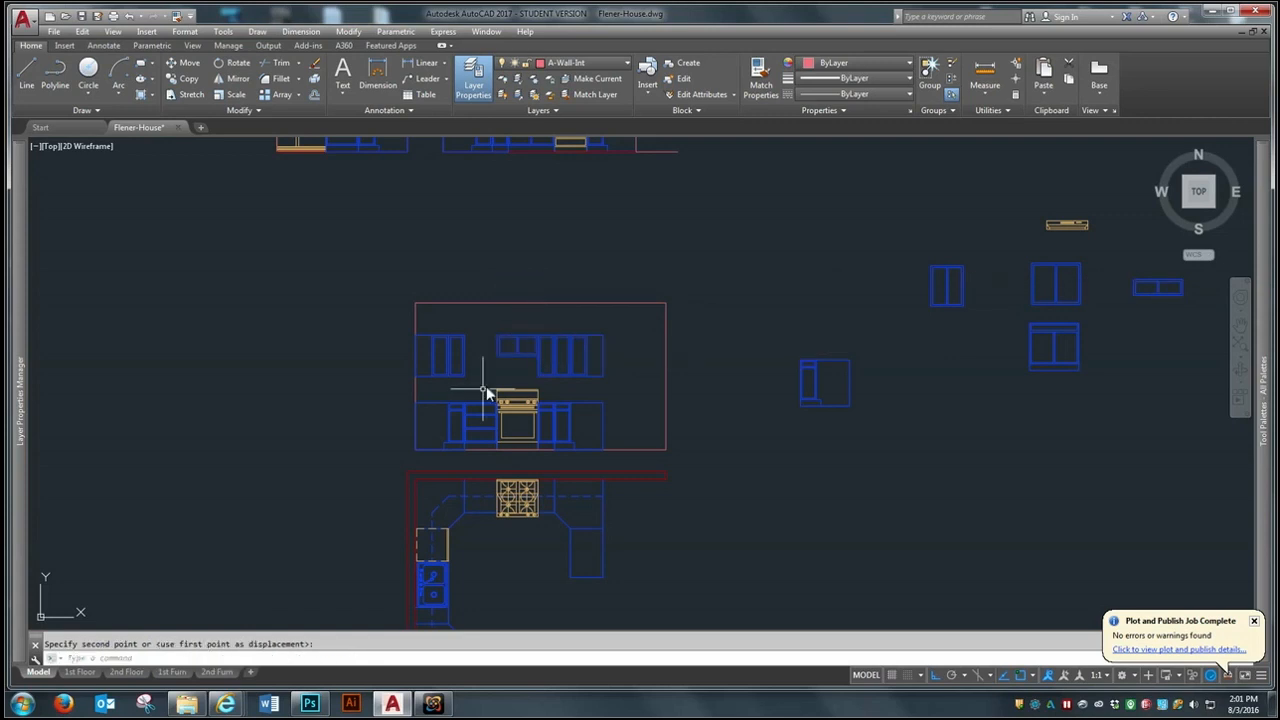
- Move the range hood to the underside of the short wall cabinet, centred above the range
key(Return)
click(1088, 213)
click(1062, 243)
key(Return)
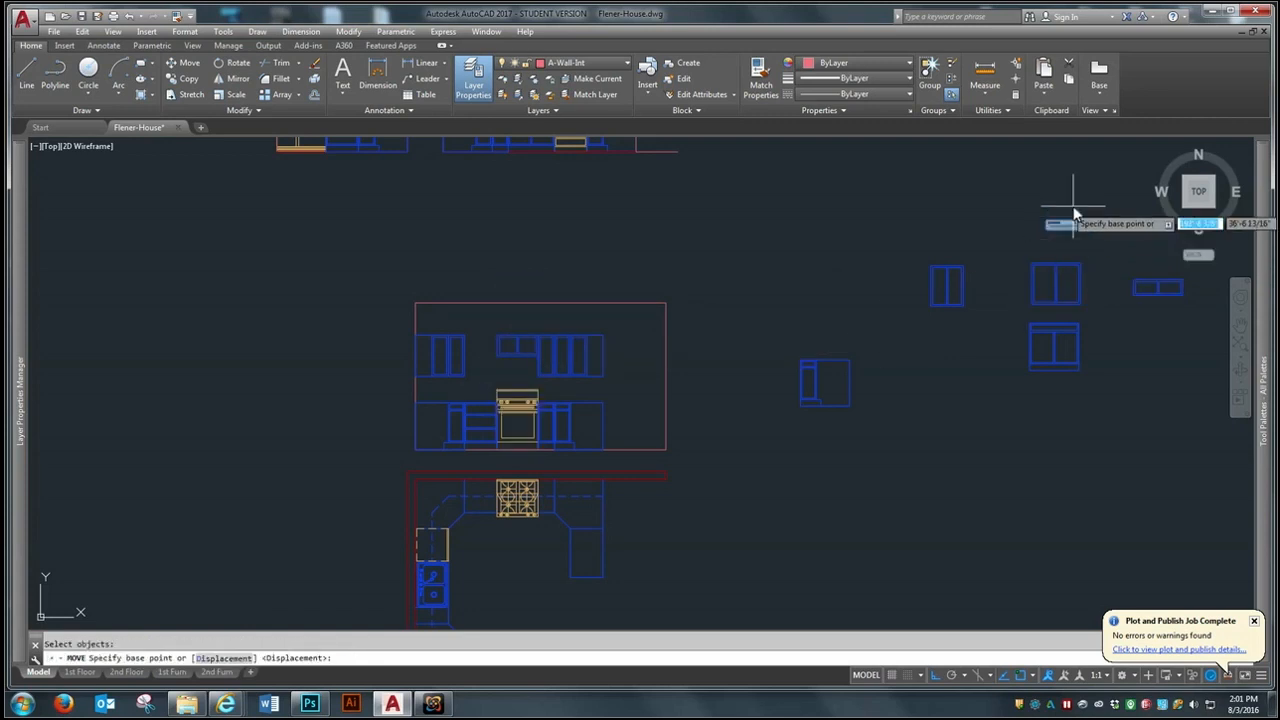
click(1064, 224)
click(516, 358)
scroll(415, 316, up, 2)
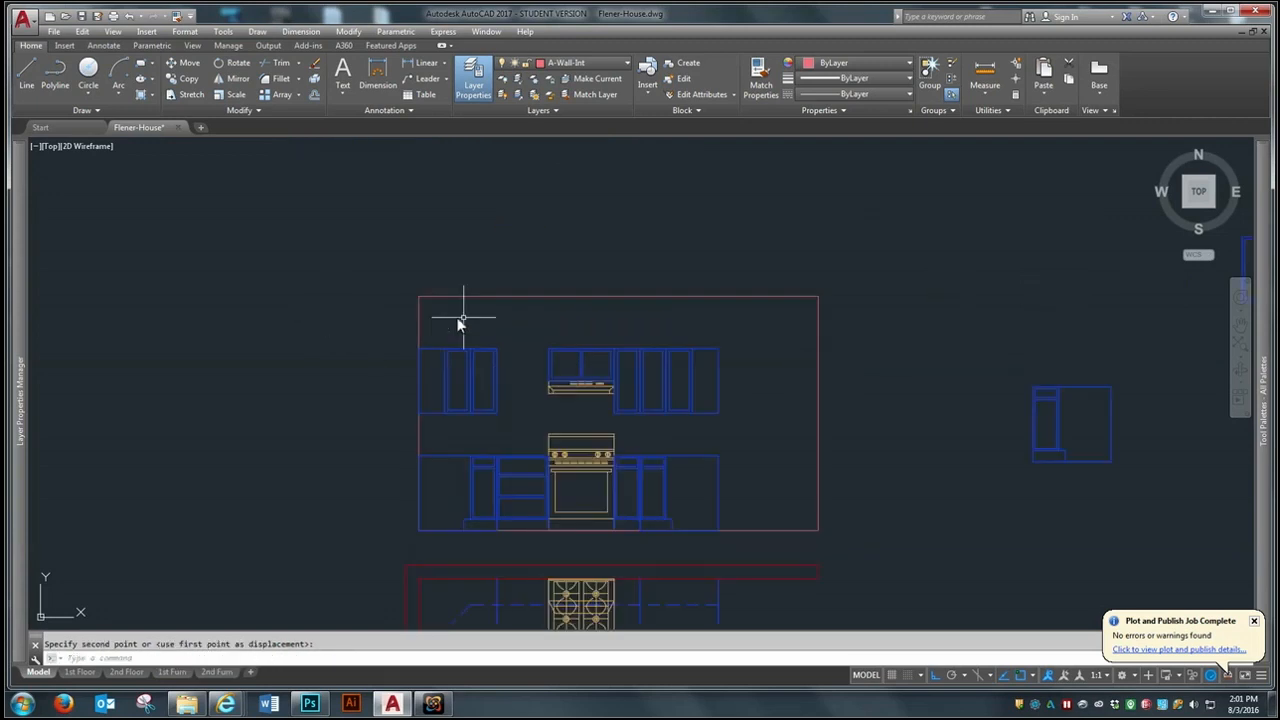
- Move the spare two-door wall cabinet into the gap between the west wall cabinets and the short cabinet above the range
scroll(495, 322, up, 2)
scroll(506, 325, down, 4)
key(Return)
click(1014, 234)
click(969, 309)
key(Return)
click(969, 272)
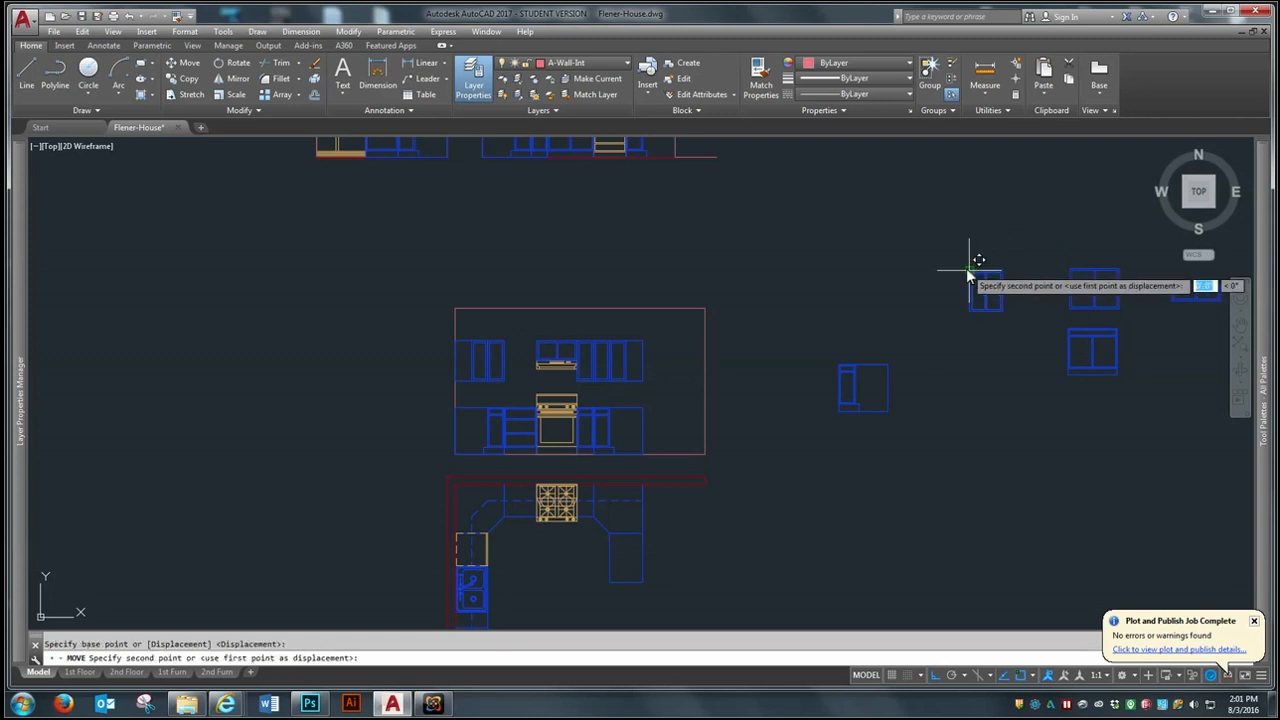
click(505, 344)
- Delete the leftover spare cabinets east of the range elevation
scroll(549, 343, down, 3)
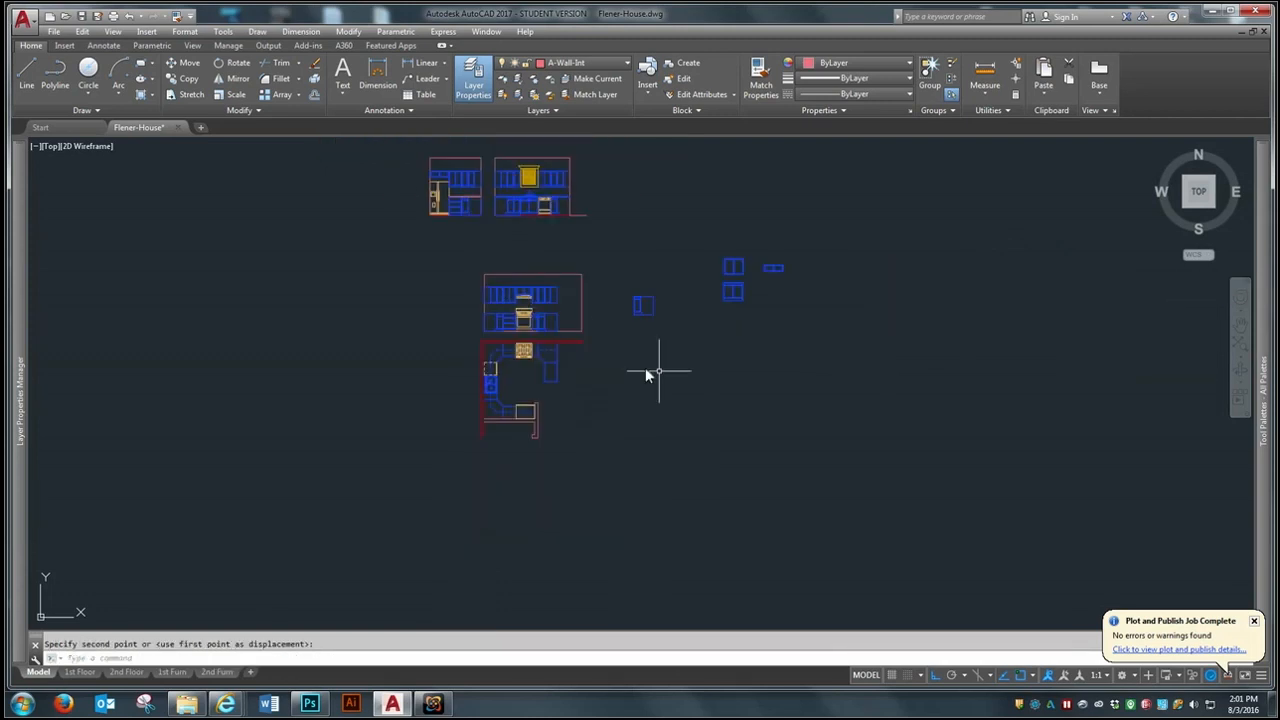
click(815, 236)
click(624, 342)
key(Delete)
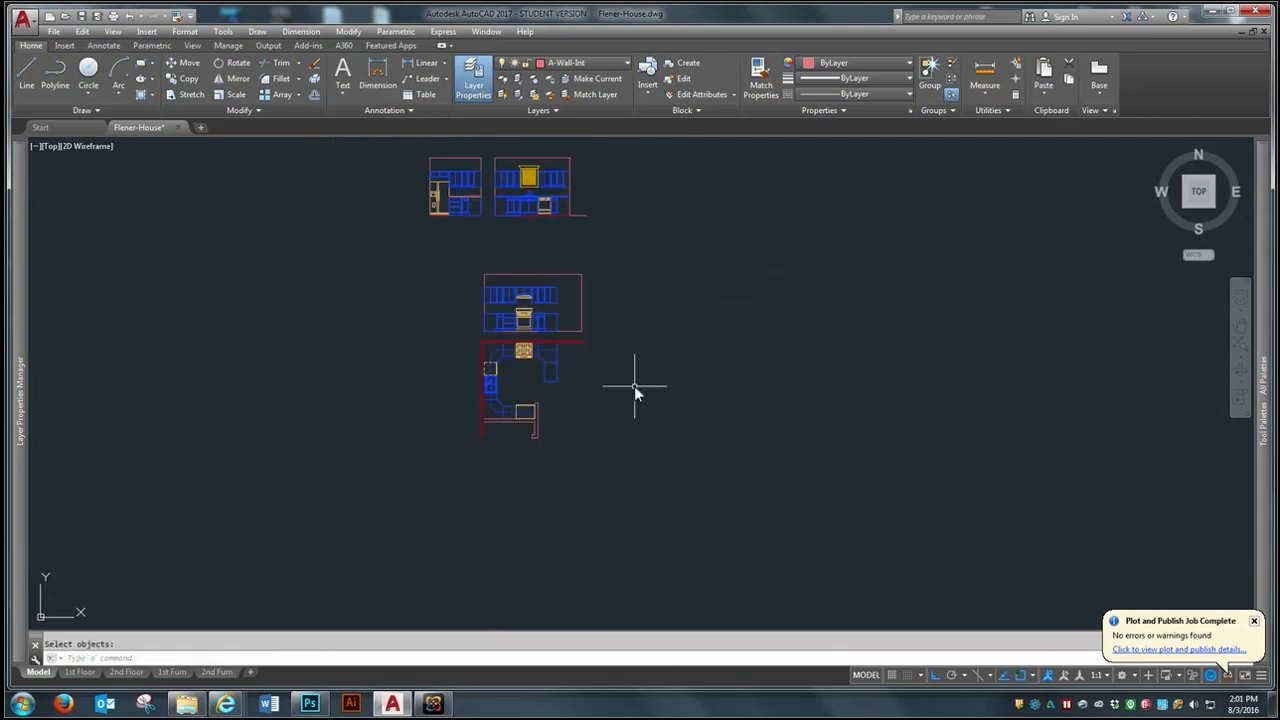
- Draw a horizontal line along the base cabinet tops from the east cabinet end to past the west wall
scroll(515, 352, up, 4)
scroll(515, 351, down, 2)
scroll(535, 292, up, 4)
text(l)
key(Return)
click(627, 299)
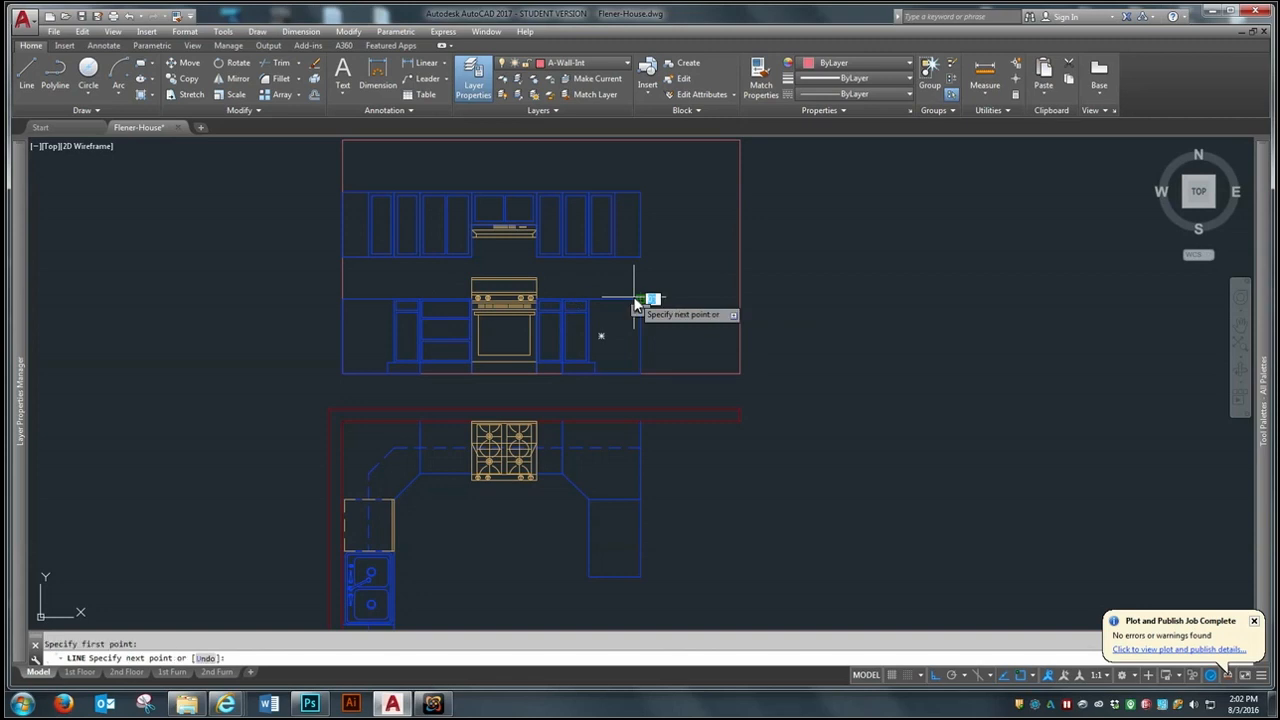
click(195, 298)
key(Return)
- Offset the line on the base cabinet tops upward to form the countertop thickness
text(o)
key(Return)
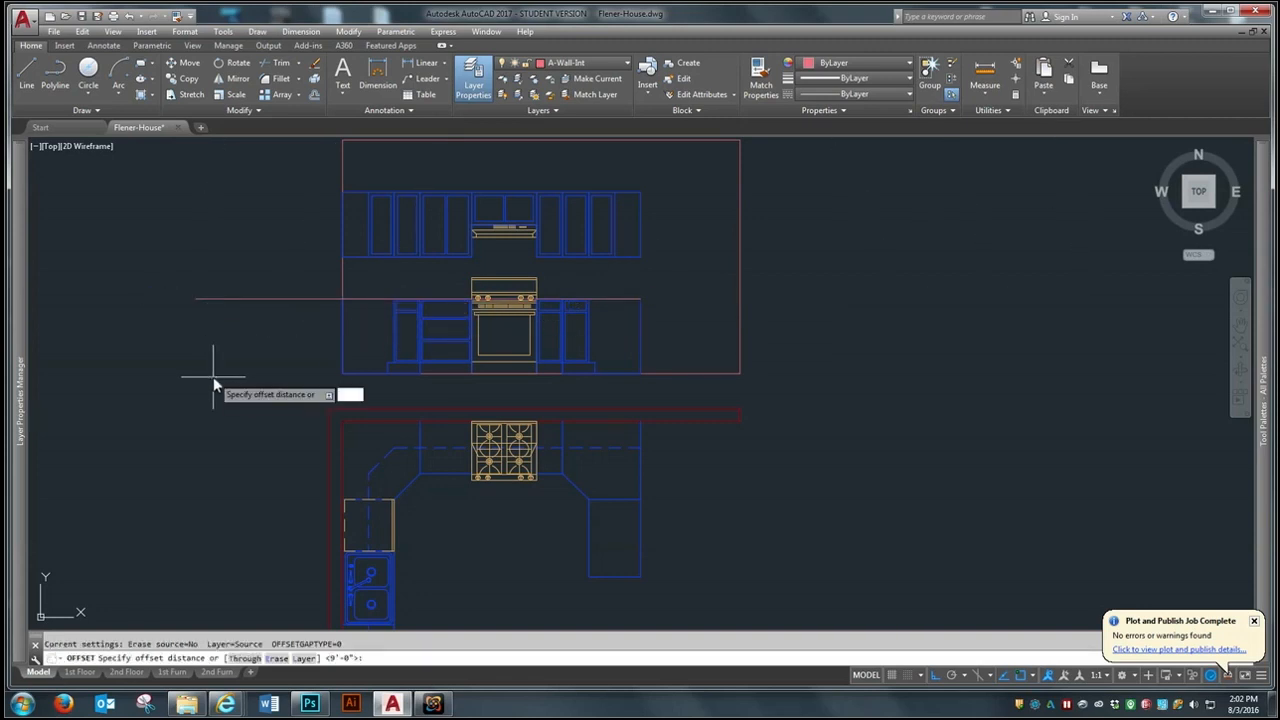
text(1.5)
key(Return)
- Trim the two countertop lines where they extend past the west wall of the range elevation
text(tr)
key(Return)
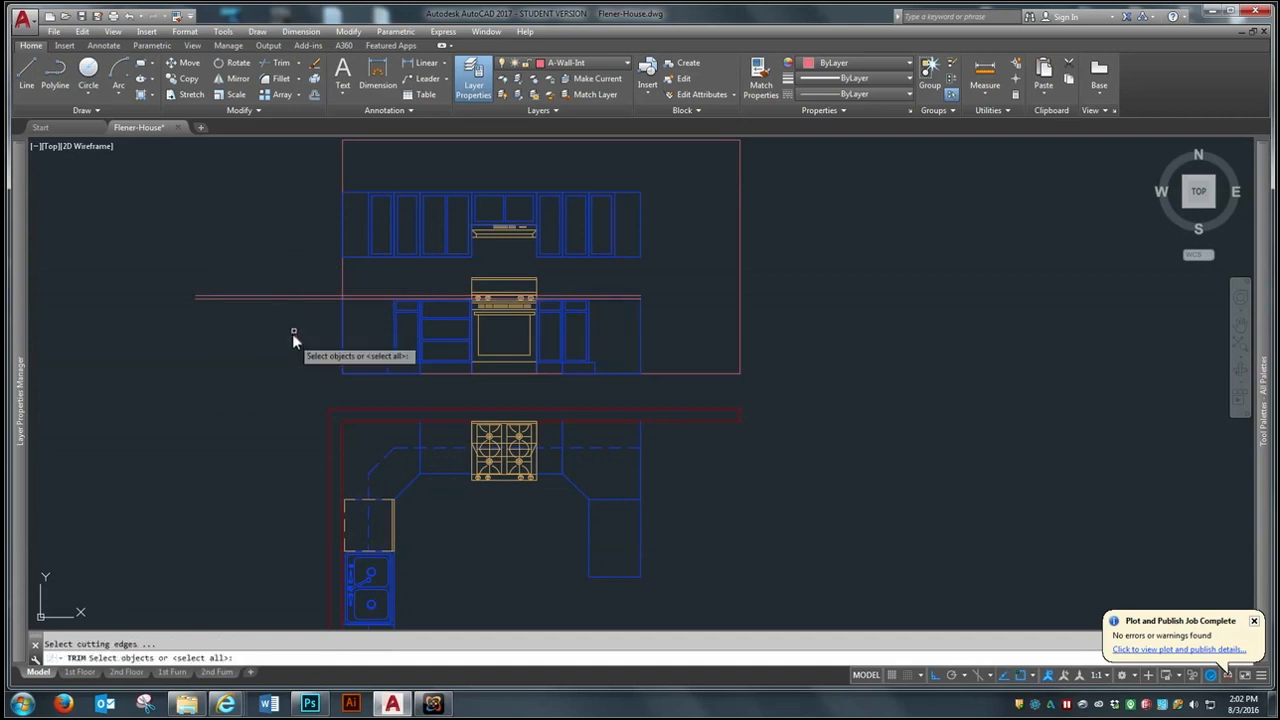
click(329, 275)
click(274, 326)
key(Return)
scroll(472, 290, up, 5)
- Trim away both countertop lines where they cross the range
key(Return)
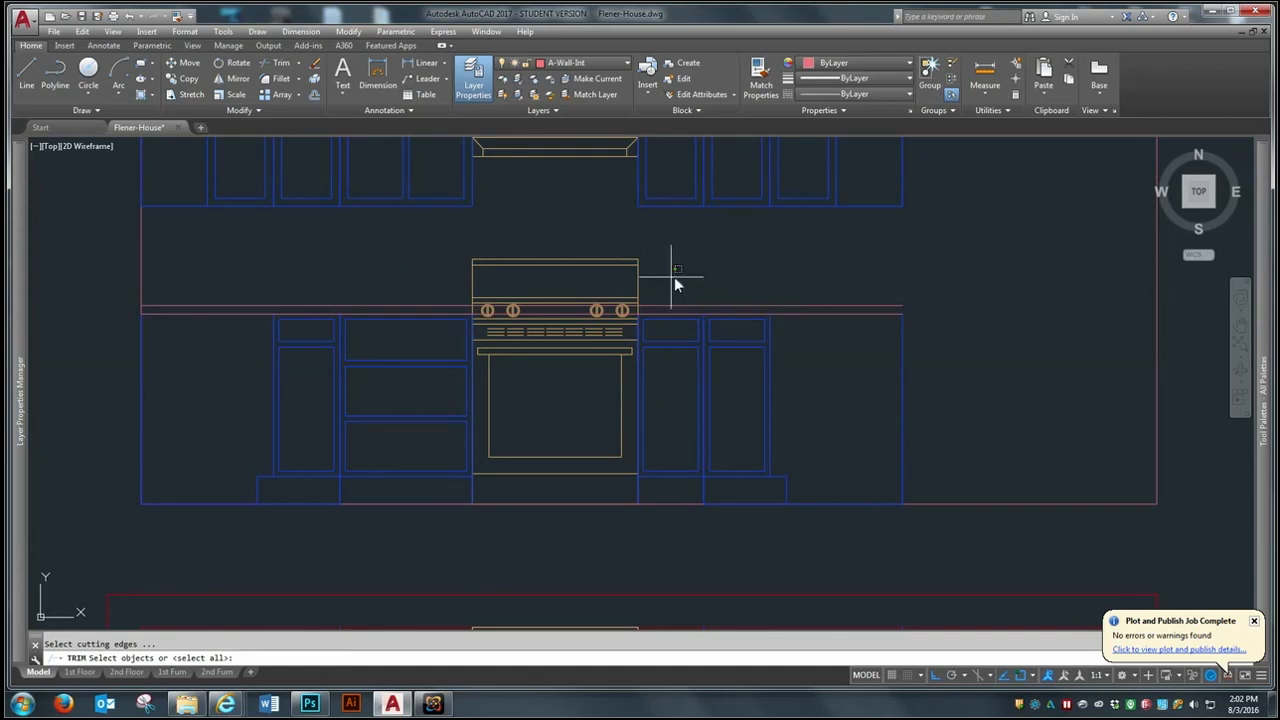
key(Return)
scroll(570, 313, up, 2)
click(566, 304)
click(546, 318)
key(Return)
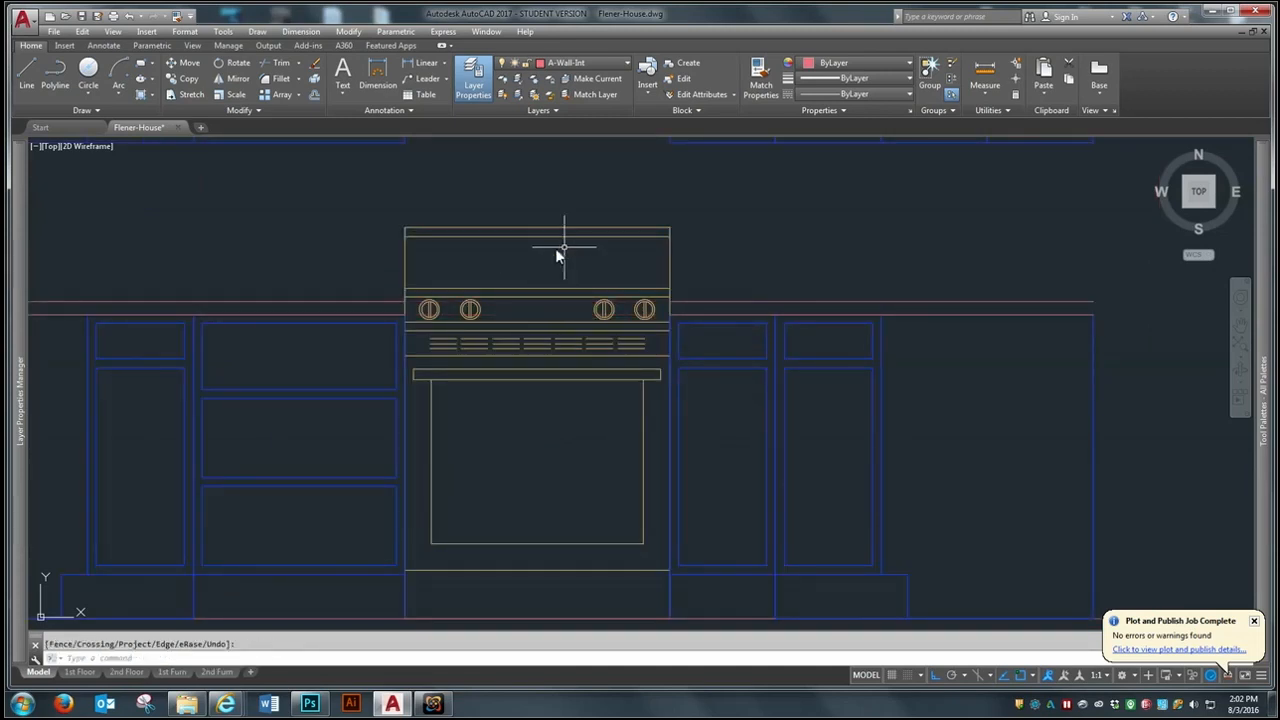
- Draw a vertical line closing the countertop's east end in the range elevation
scroll(700, 290, down, 4)
scroll(871, 309, up, 4)
text(l)
key(Return)
click(823, 276)
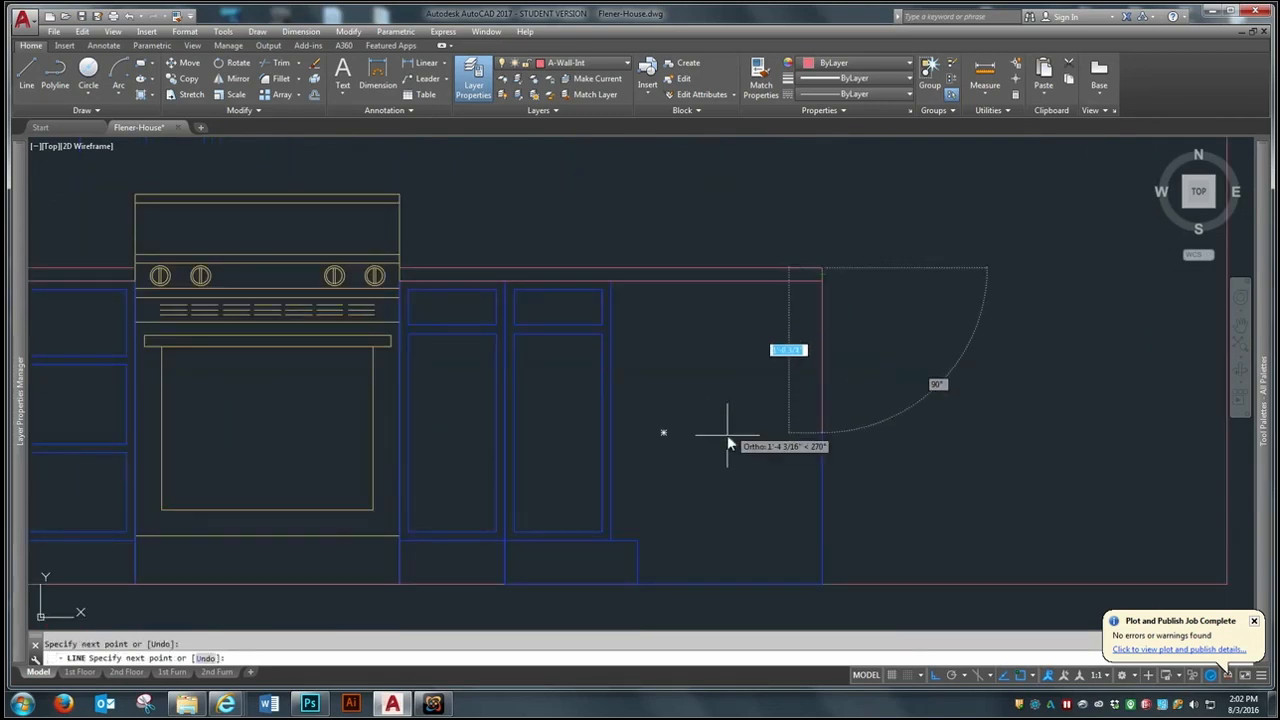
scroll(745, 420, down, 3)
scroll(780, 375, up, 3)
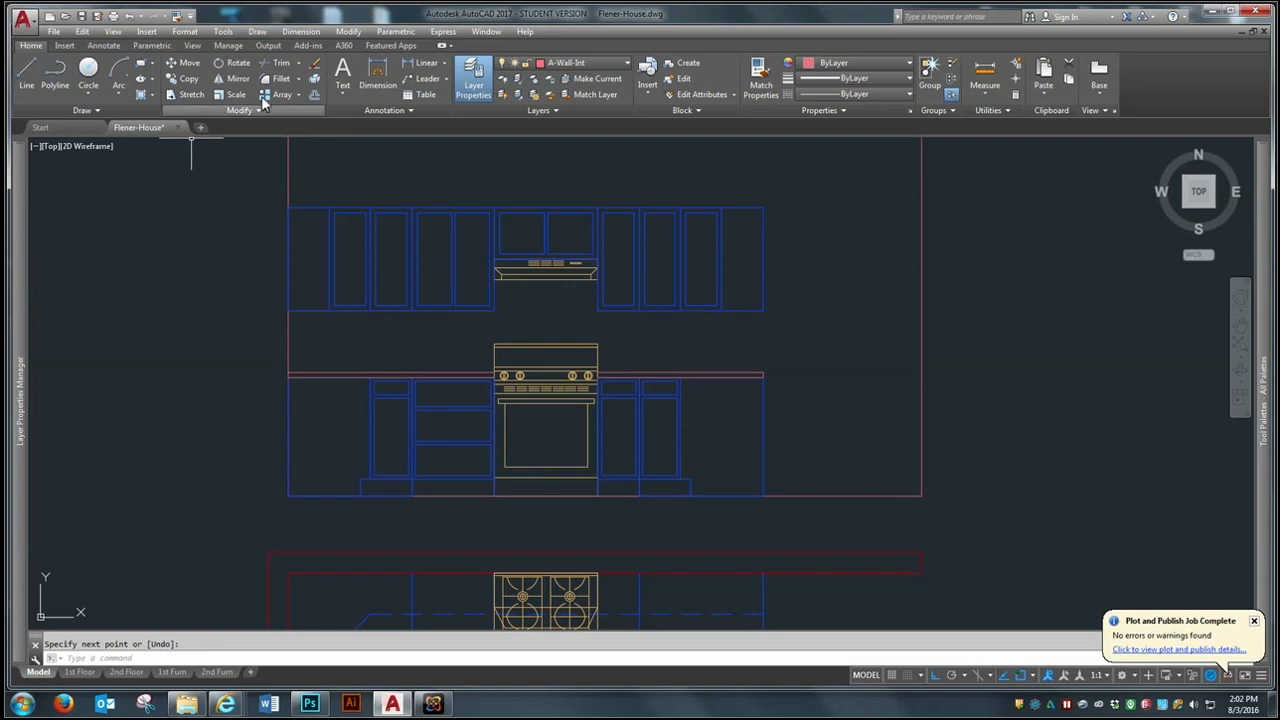
- Match the properties of the countertop lines on both sides of the range to the drawer base cabinet
click(415, 412)
click(393, 335)
click(339, 403)
click(777, 360)
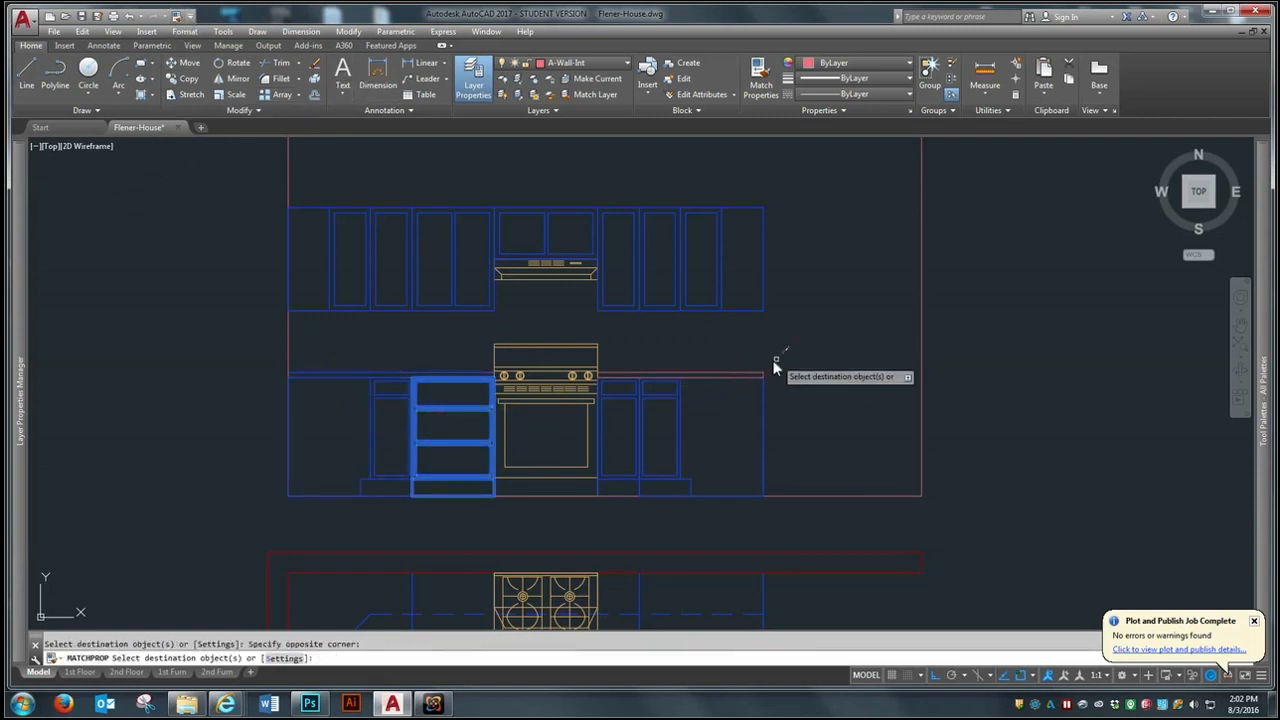
click(728, 401)
key(Return)
scroll(622, 403, down, 5)
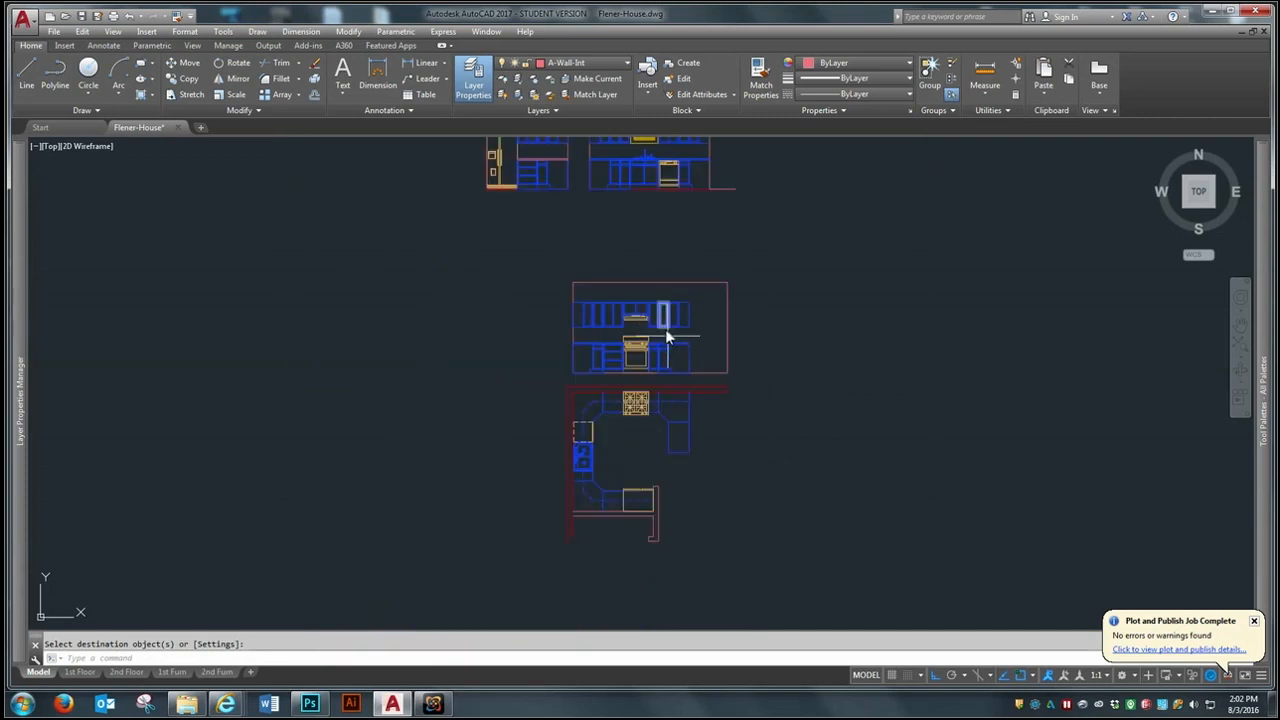
- Erase the rotated kitchen plan below the range elevation
scroll(705, 372, up, 2)
text(e)
key(Return)
click(716, 361)
click(448, 540)
key(Return)
- Move the range elevation by its lower west corner onto the sink elevation's floor level, just east of that elevation
scroll(470, 548, down, 2)
text(m)
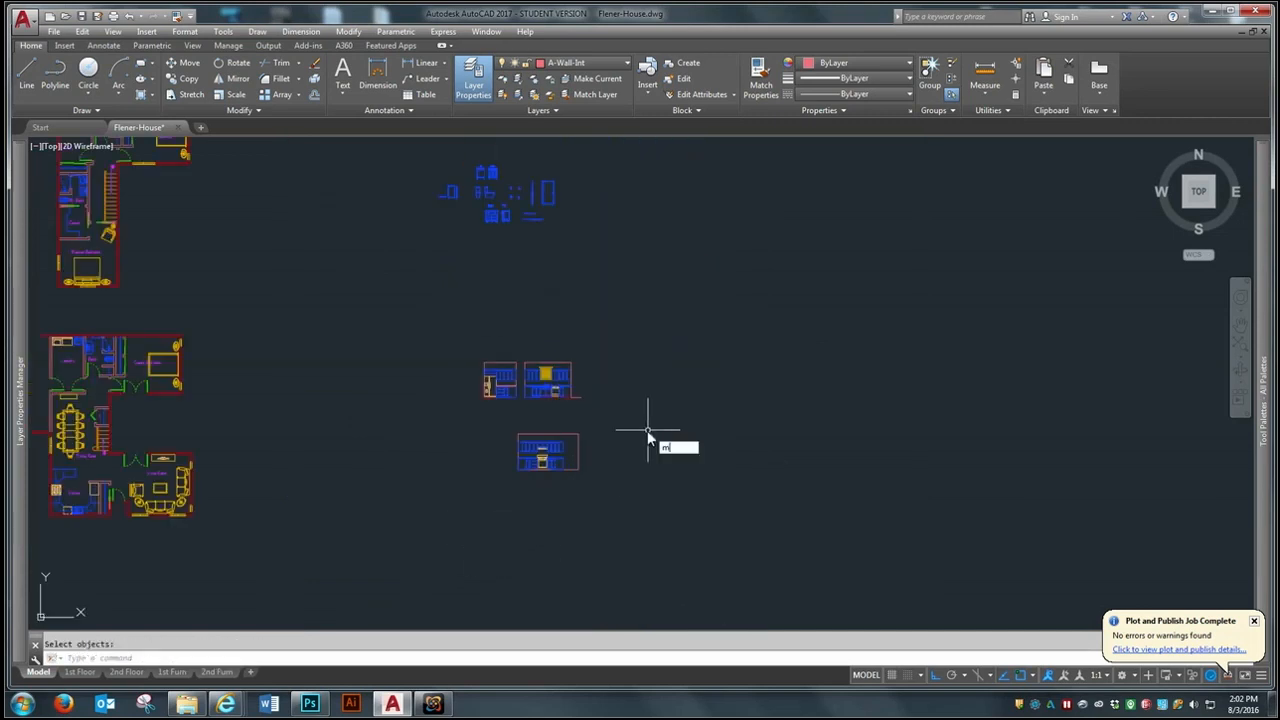
click(605, 432)
click(510, 484)
key(Return)
click(516, 470)
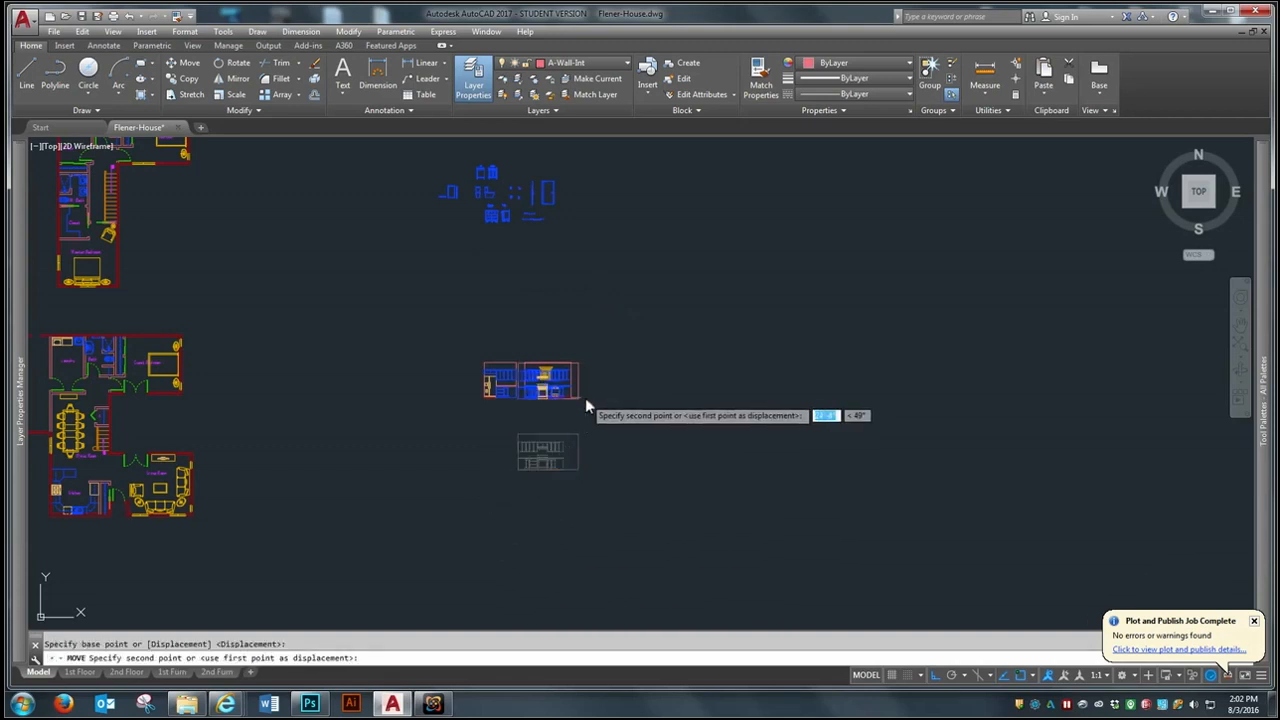
scroll(610, 450, down, 2)
scroll(476, 297, up, 4)
scroll(509, 298, down, 2)
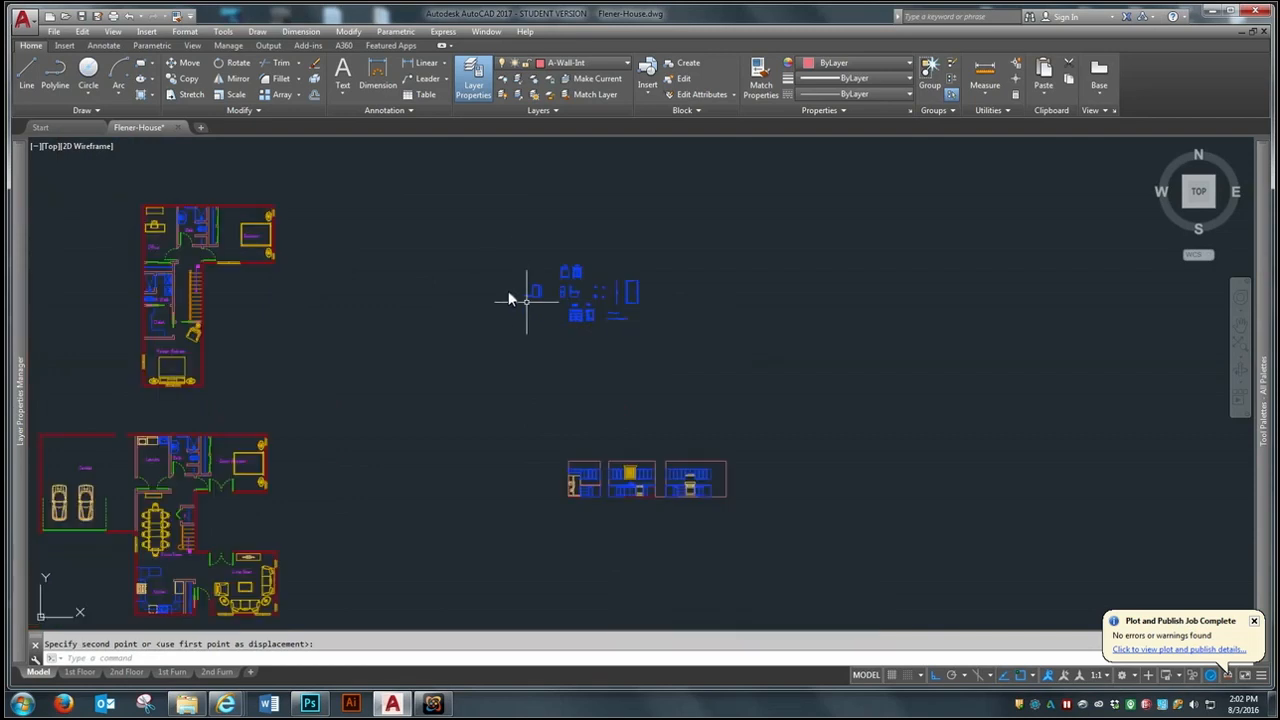
- Erase the loose group of blue blocks north of the kitchen elevations
scroll(618, 348, up, 2)
scroll(458, 378, down, 2)
text(e)
key(Return)
click(620, 260)
click(419, 364)
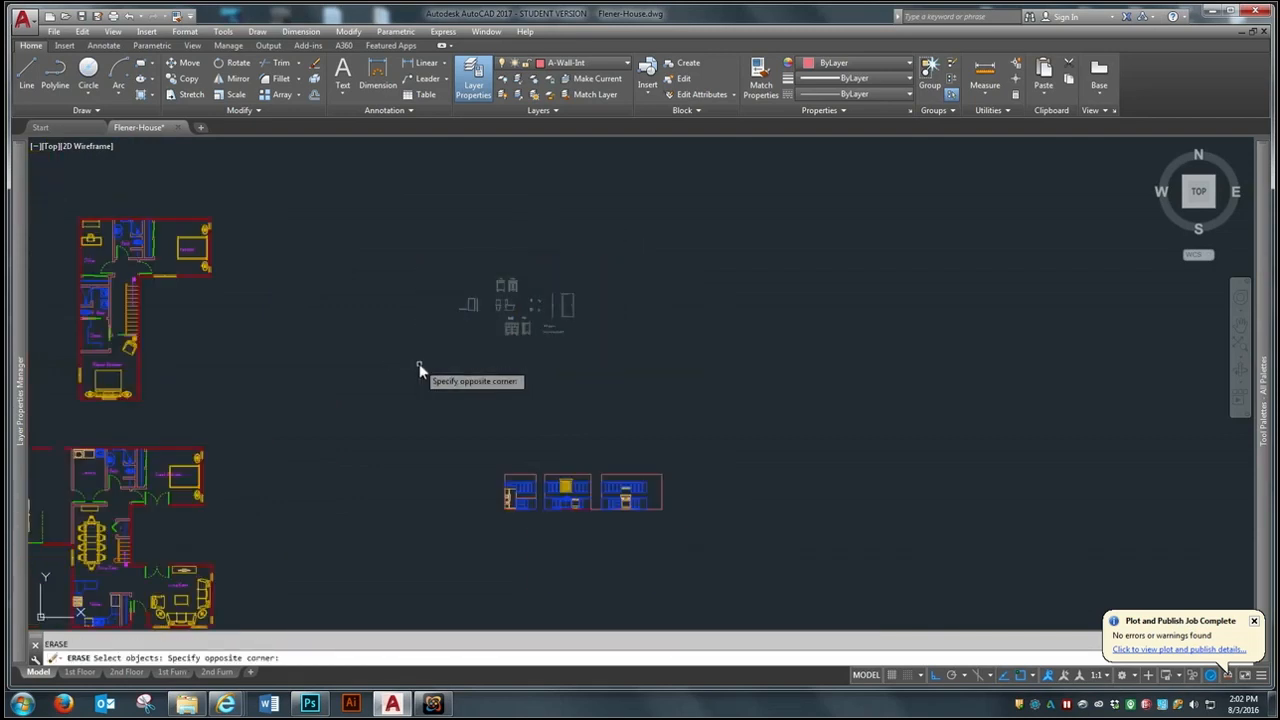
key(Return)
scroll(569, 521, up, 4)
scroll(617, 357, down, 2)
scroll(609, 443, down, 2)
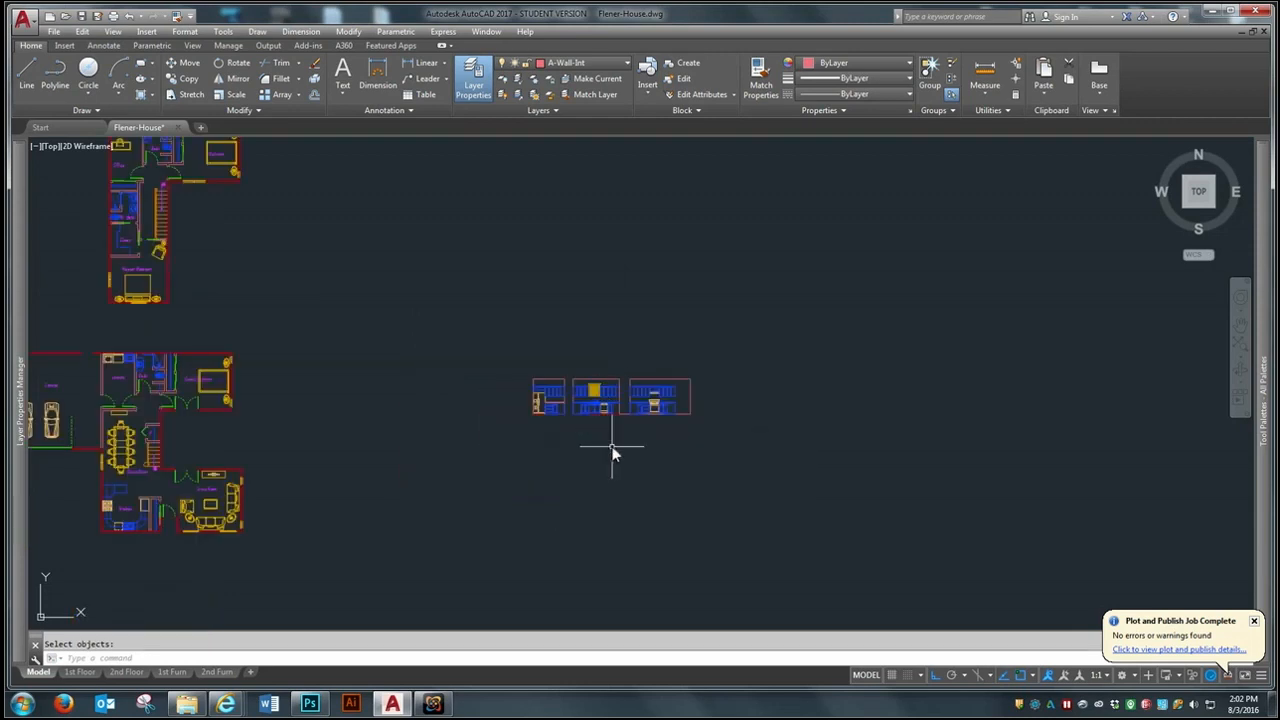
scroll(624, 431, up, 4)
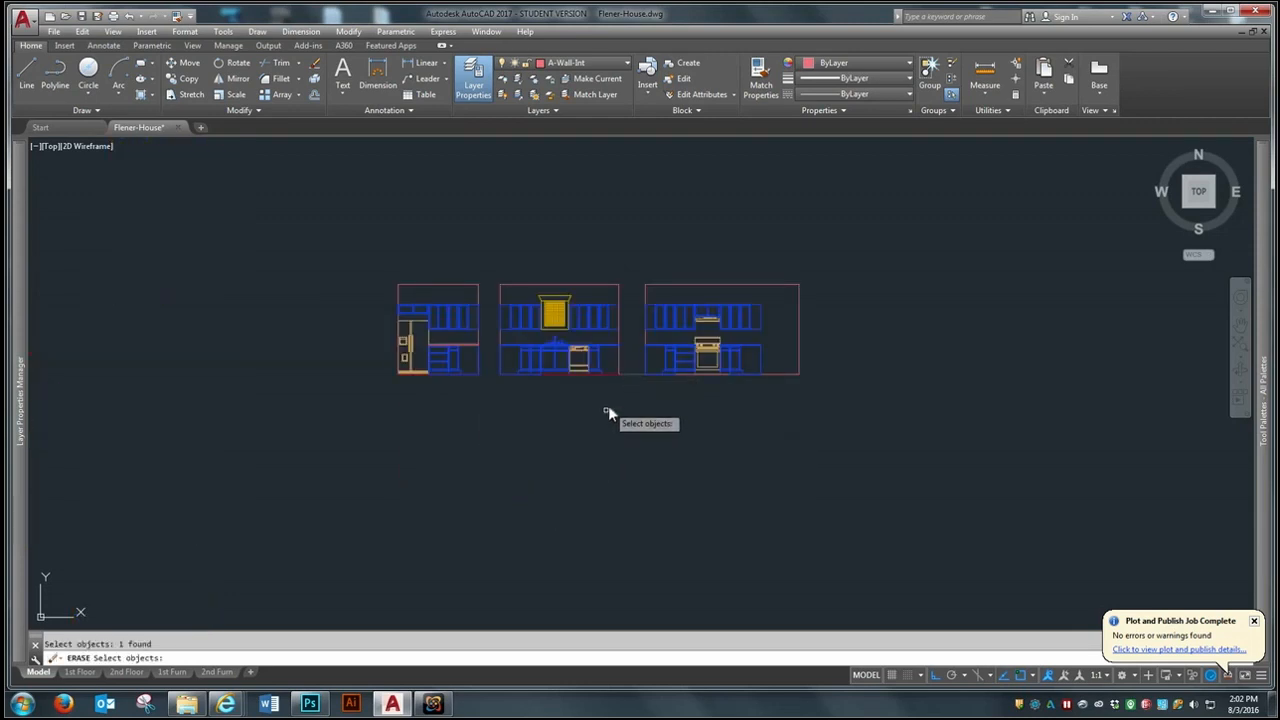
- Erase the stray floor line between the sink and range elevations and move all three kitchen elevations about 19'-4 7/8" west
key(Return)
click(916, 260)
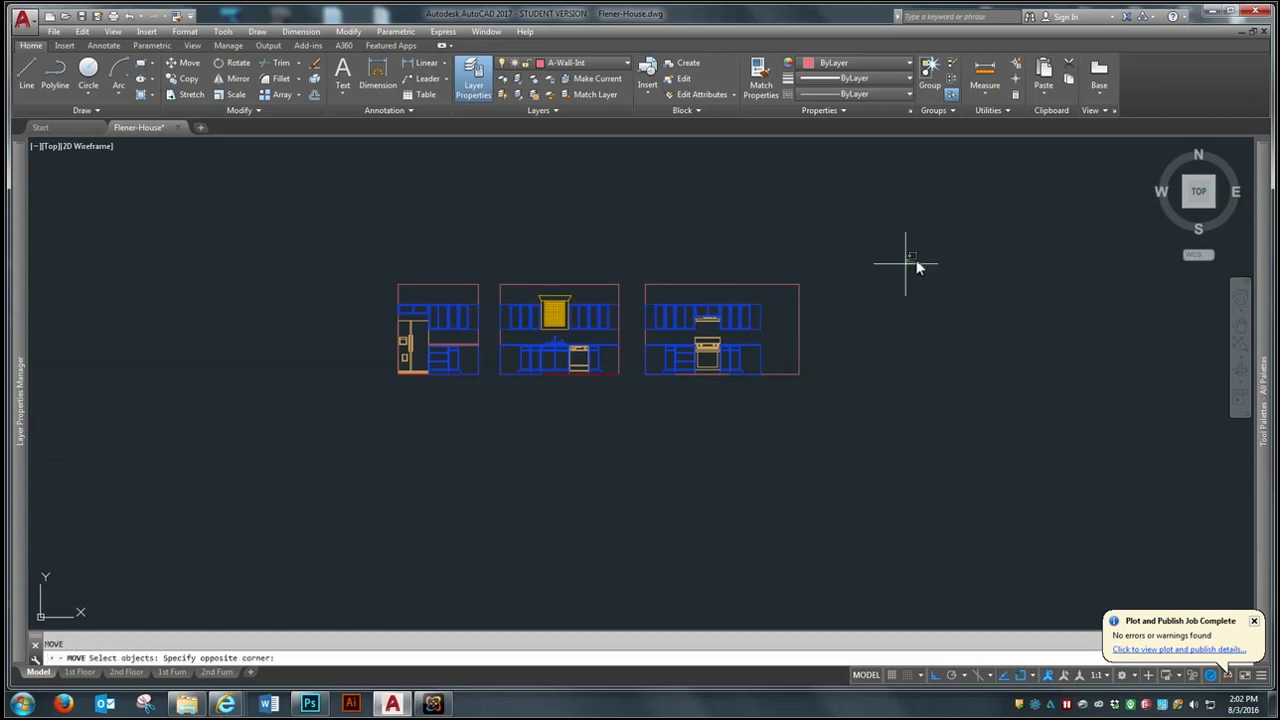
click(364, 416)
key(Return)
click(680, 420)
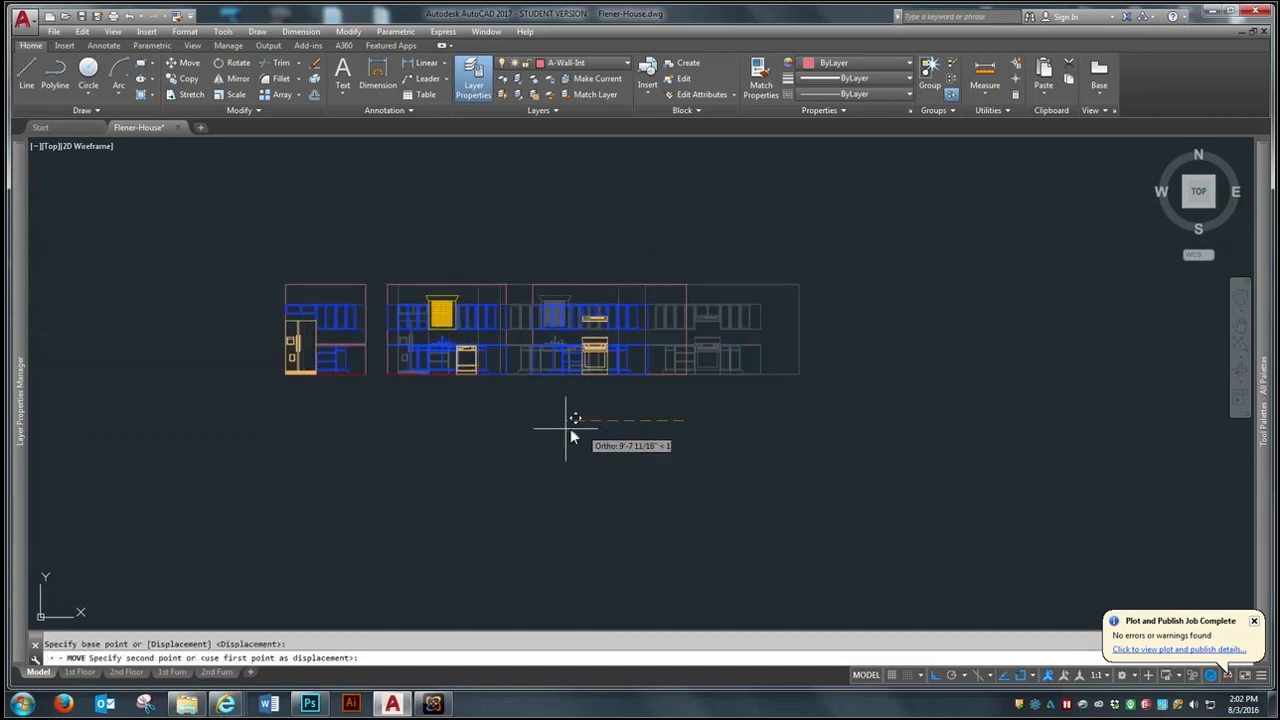
click(484, 424)
scroll(625, 430, down, 4)
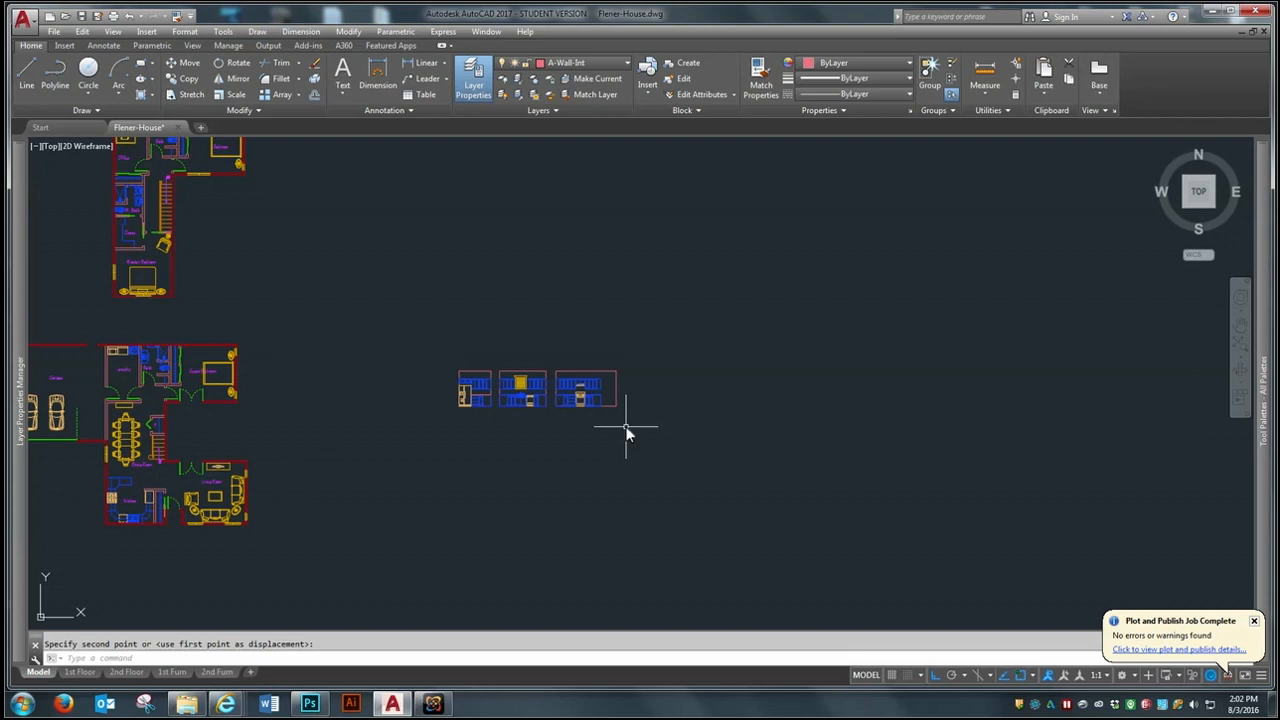
- Make Anno-Patt the current layer
scroll(472, 370, up, 4)
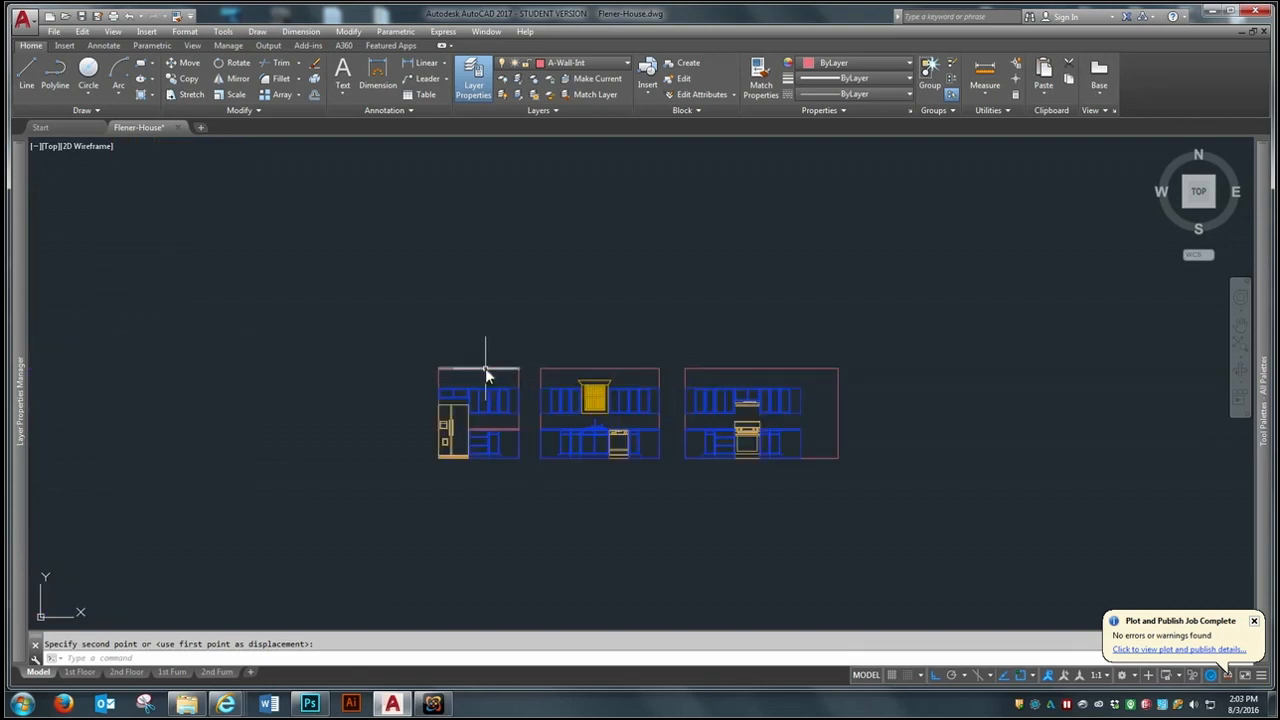
scroll(533, 380, up, 3)
scroll(780, 455, up, 7)
scroll(694, 490, down, 10)
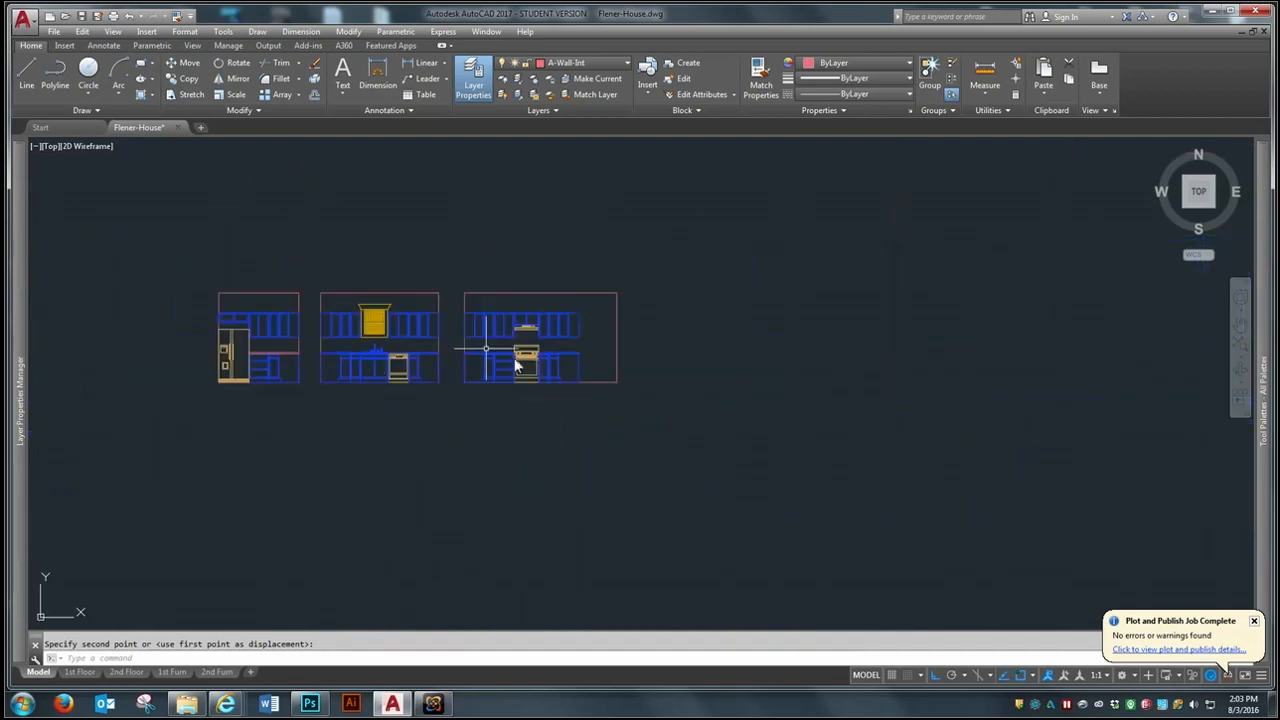
click(628, 63)
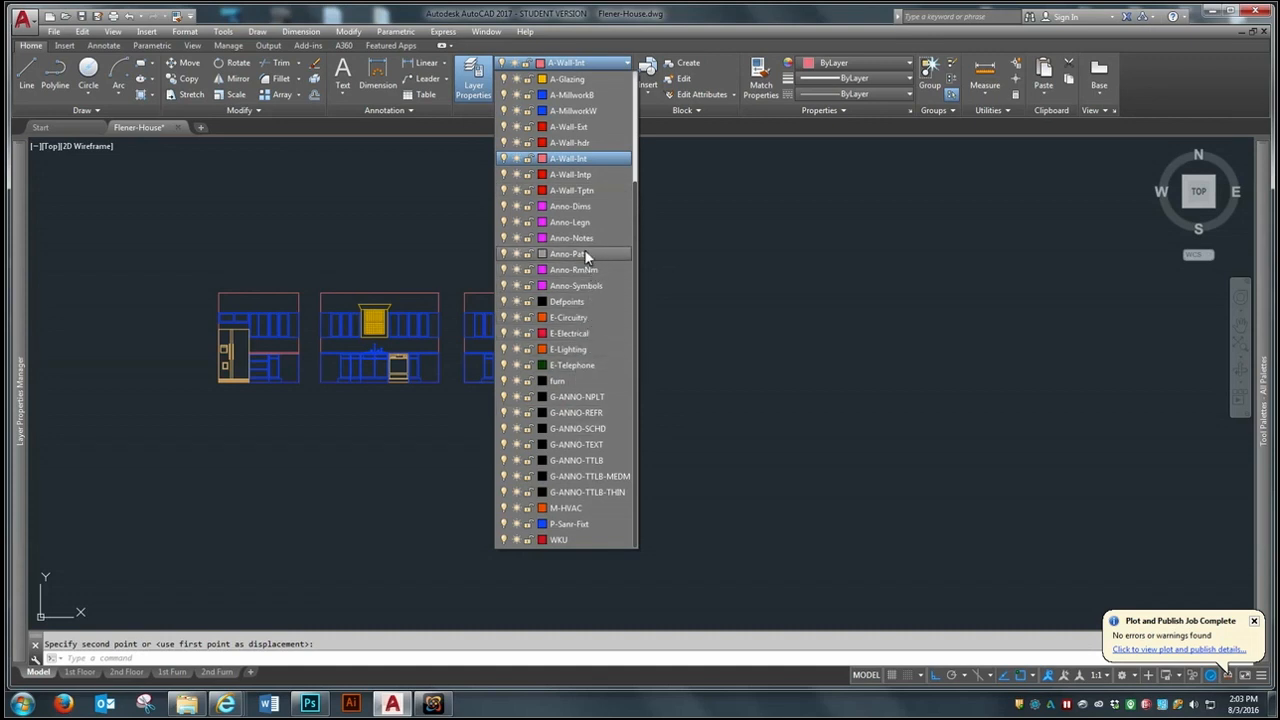
click(584, 253)
- Examine the wall areas between the upper and base cabinets in the kitchen elevations and their place beside the floor plans
scroll(341, 341, up, 6)
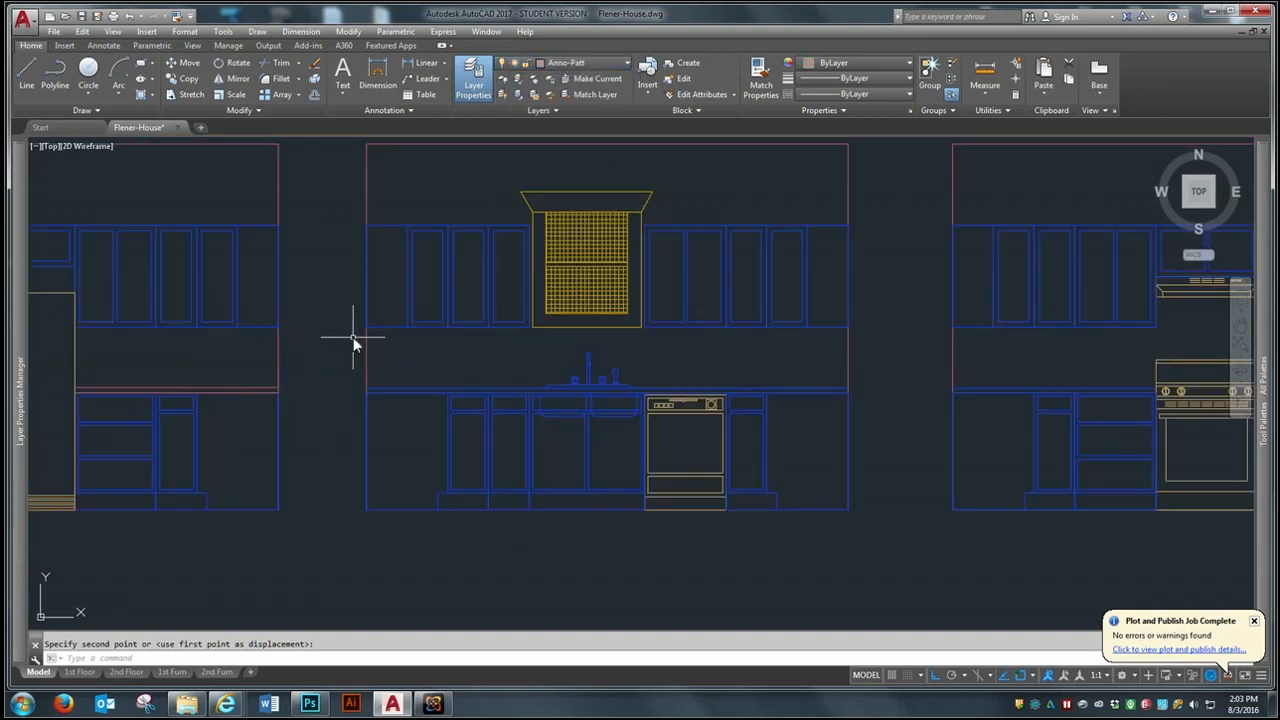
scroll(387, 415, down, 5)
scroll(249, 370, up, 3)
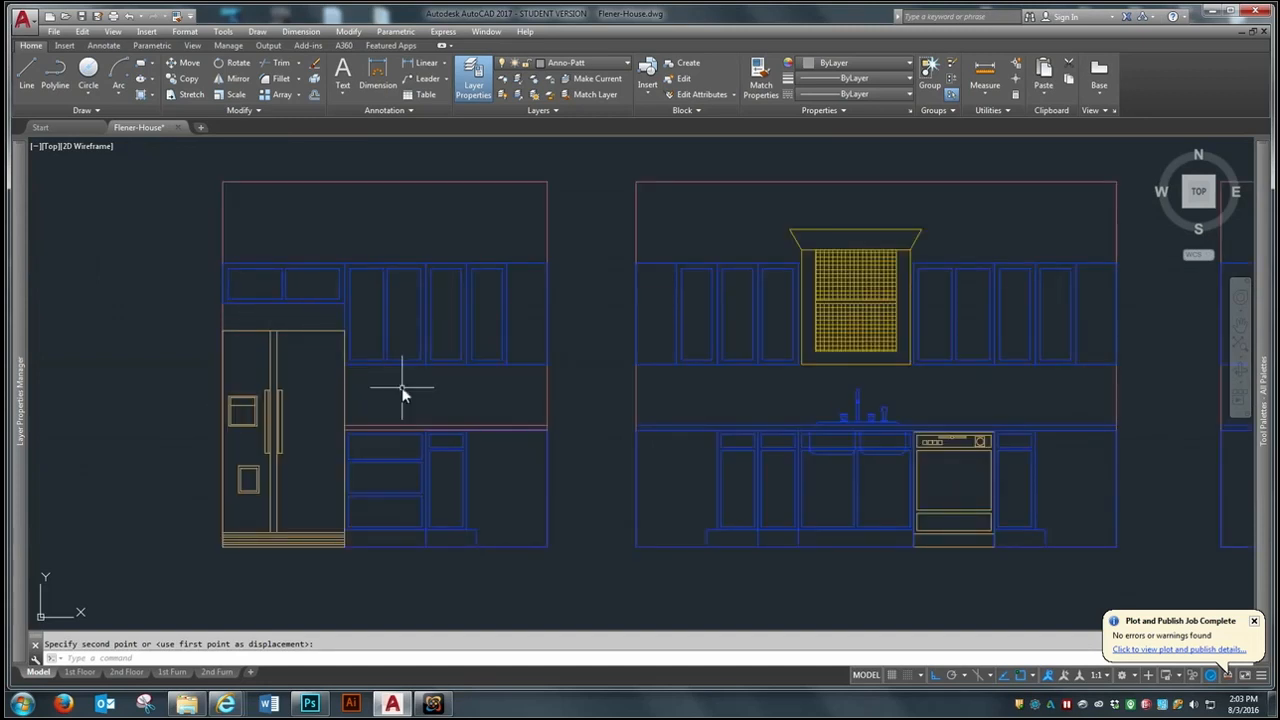
scroll(506, 394, up, 2)
scroll(235, 288, down, 2)
scroll(235, 288, down, 8)
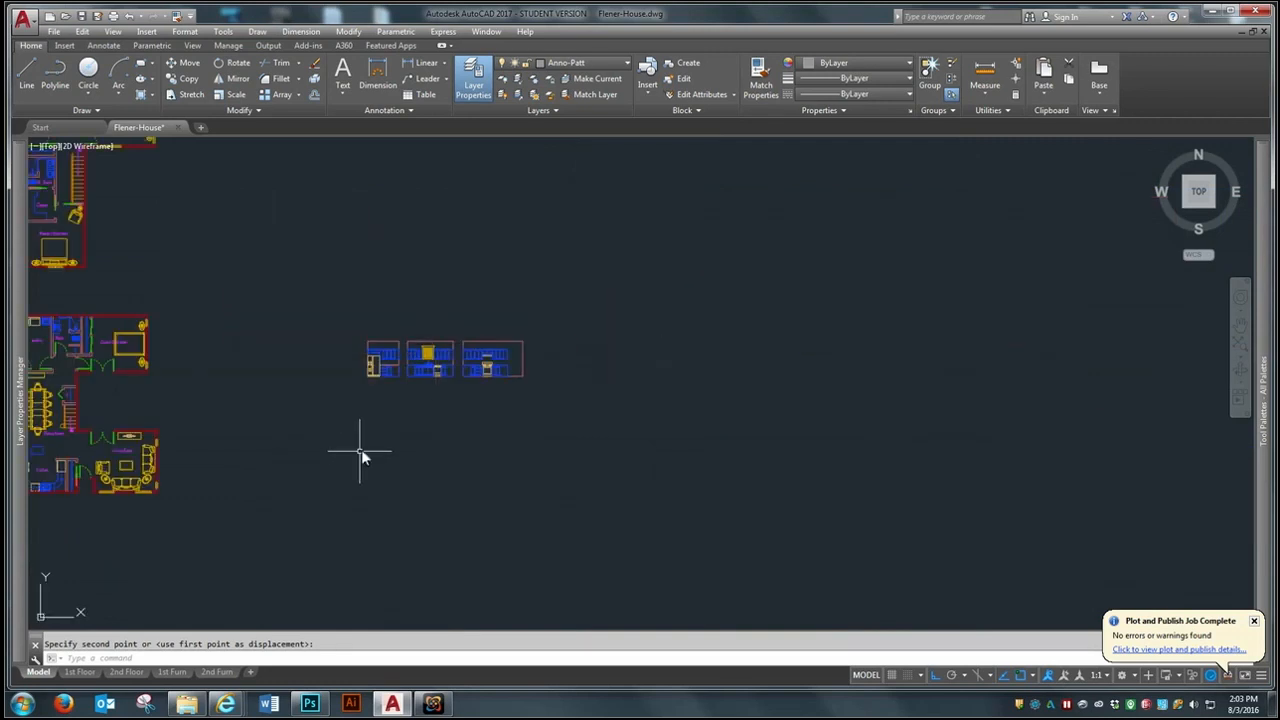
scroll(626, 446, down, 3)
scroll(605, 361, up, 2)
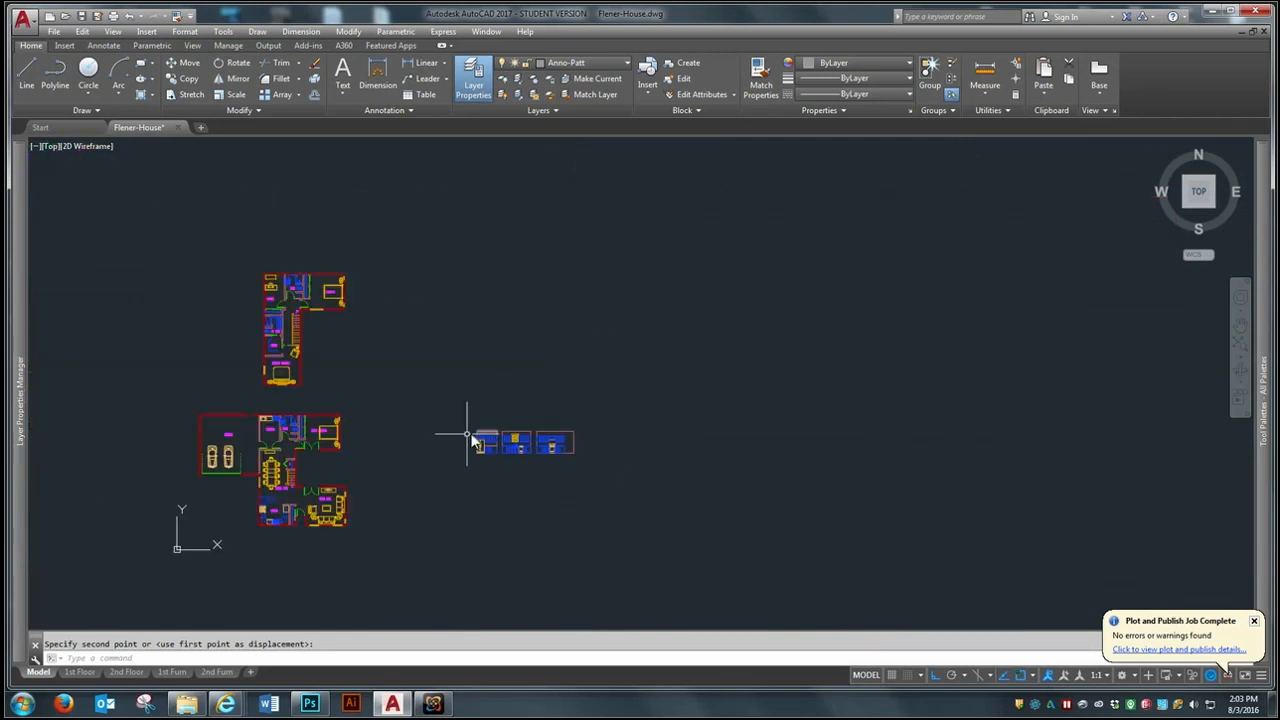
scroll(359, 433, up, 2)
scroll(738, 475, up, 4)
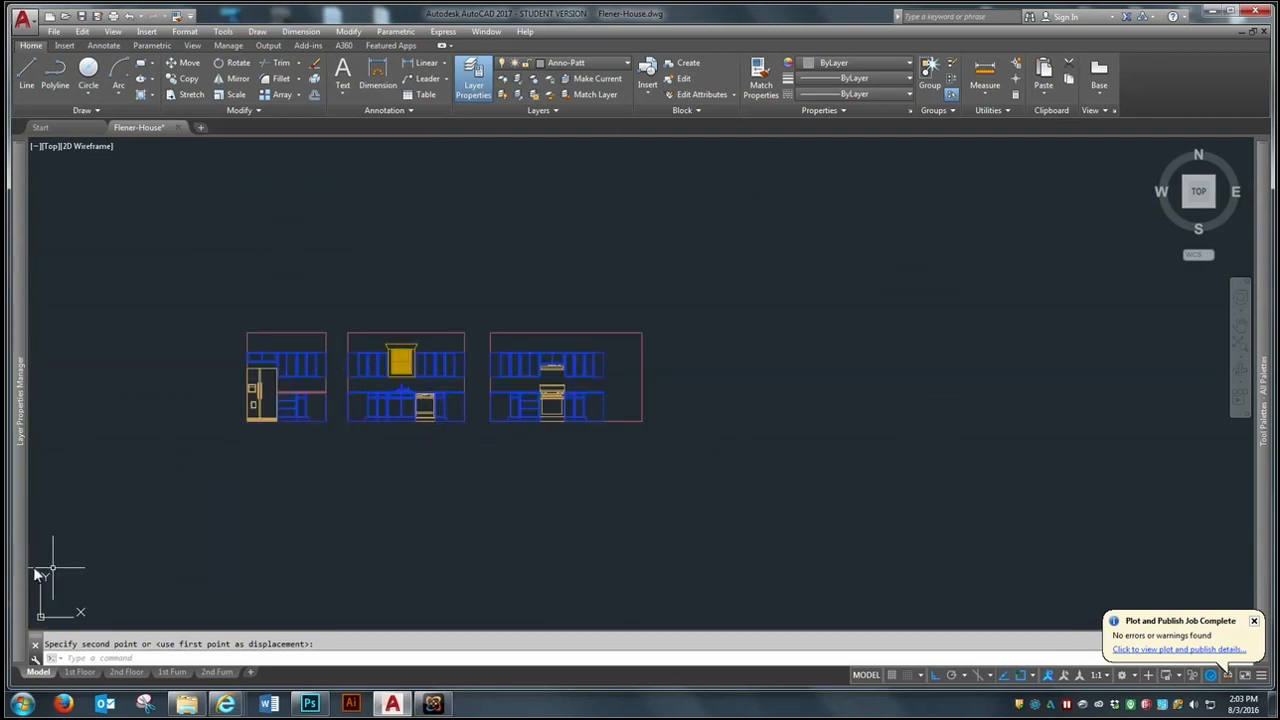
- Draw a vertical line from the countertop's east end up to the upper cabinets' lower corner in the range elevation
scroll(368, 364, up, 4)
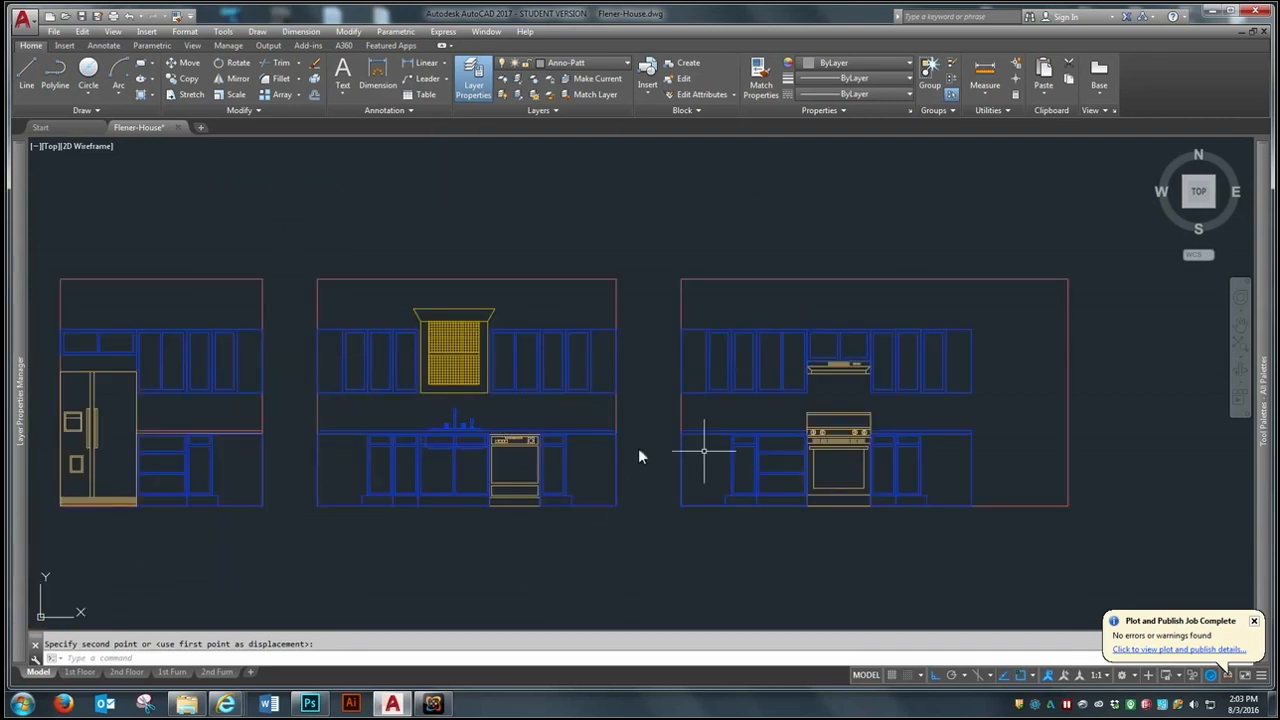
scroll(1024, 410, up, 4)
text(l)
key(Return)
click(893, 465)
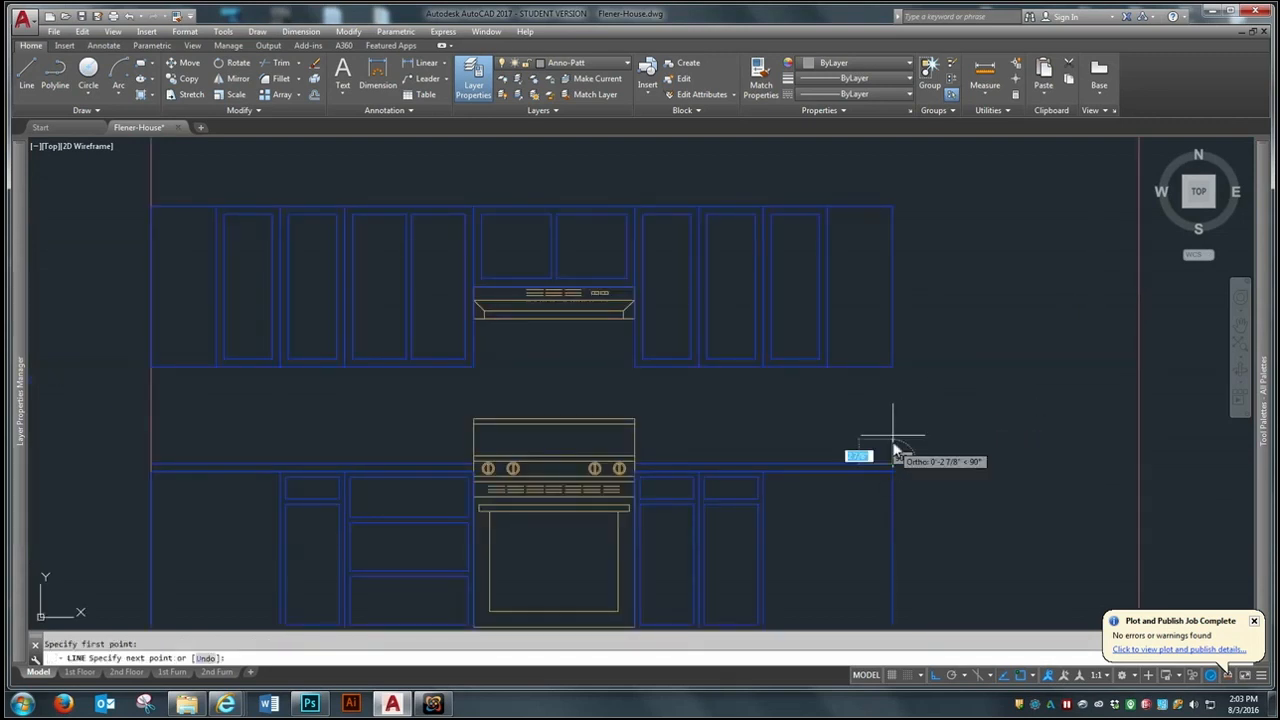
click(893, 366)
key(Return)
scroll(900, 370, down, 8)
- Draw a short line closing the gap between the west upper cabinet's lower corner and the window trim in the sink elevation
scroll(600, 362, up, 9)
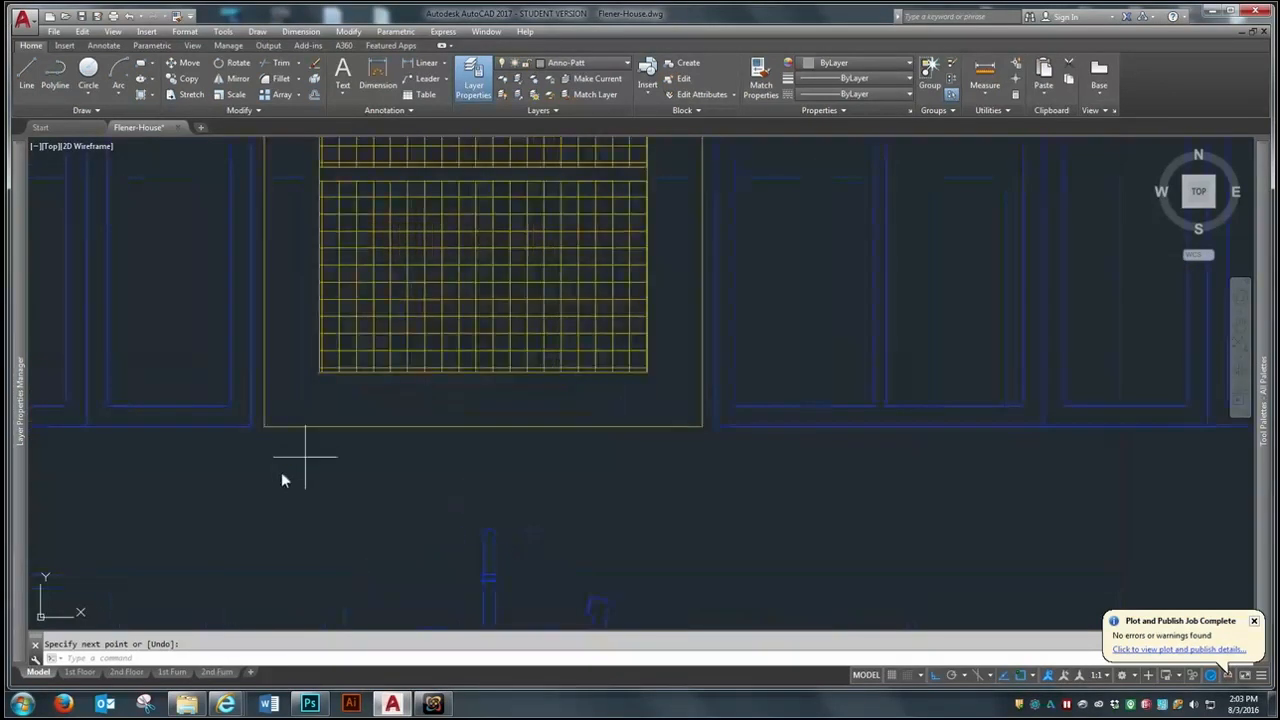
text(l)
key(Return)
click(251, 427)
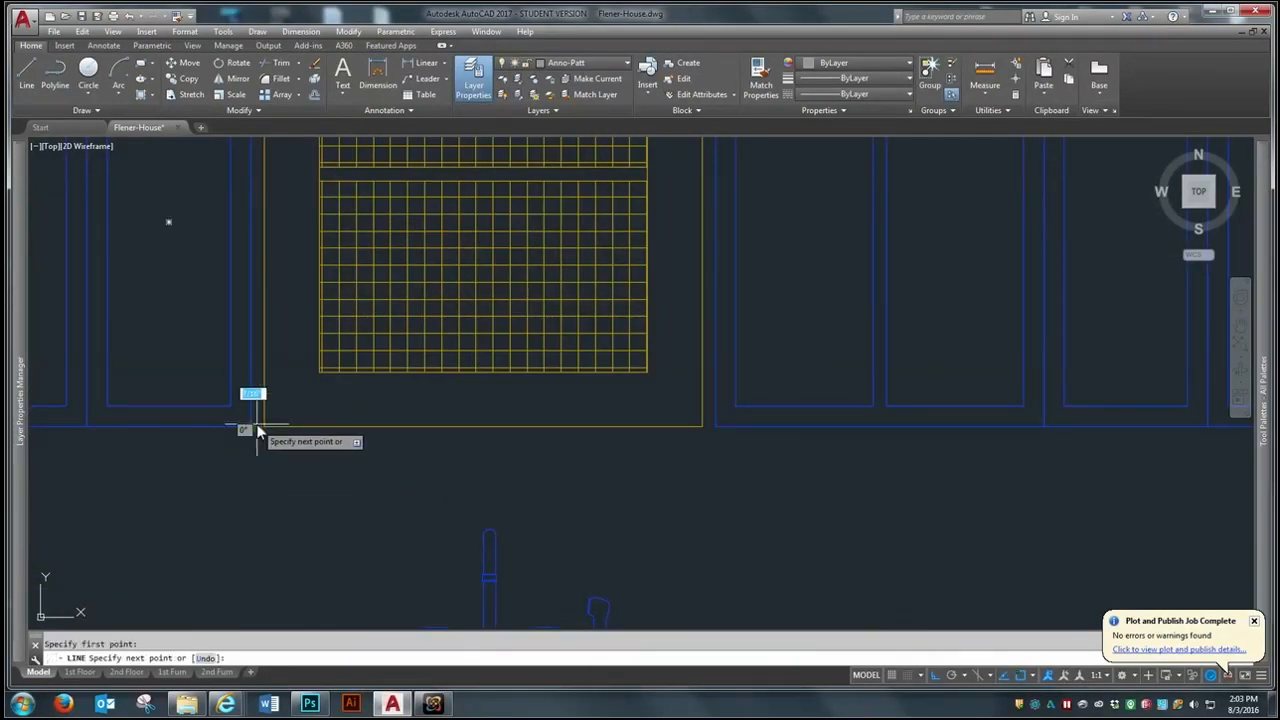
key(Return)
- Draw a short line closing the gap between the east upper cabinet's lower corner and the window trim in the sink elevation
scroll(494, 411, up, 2)
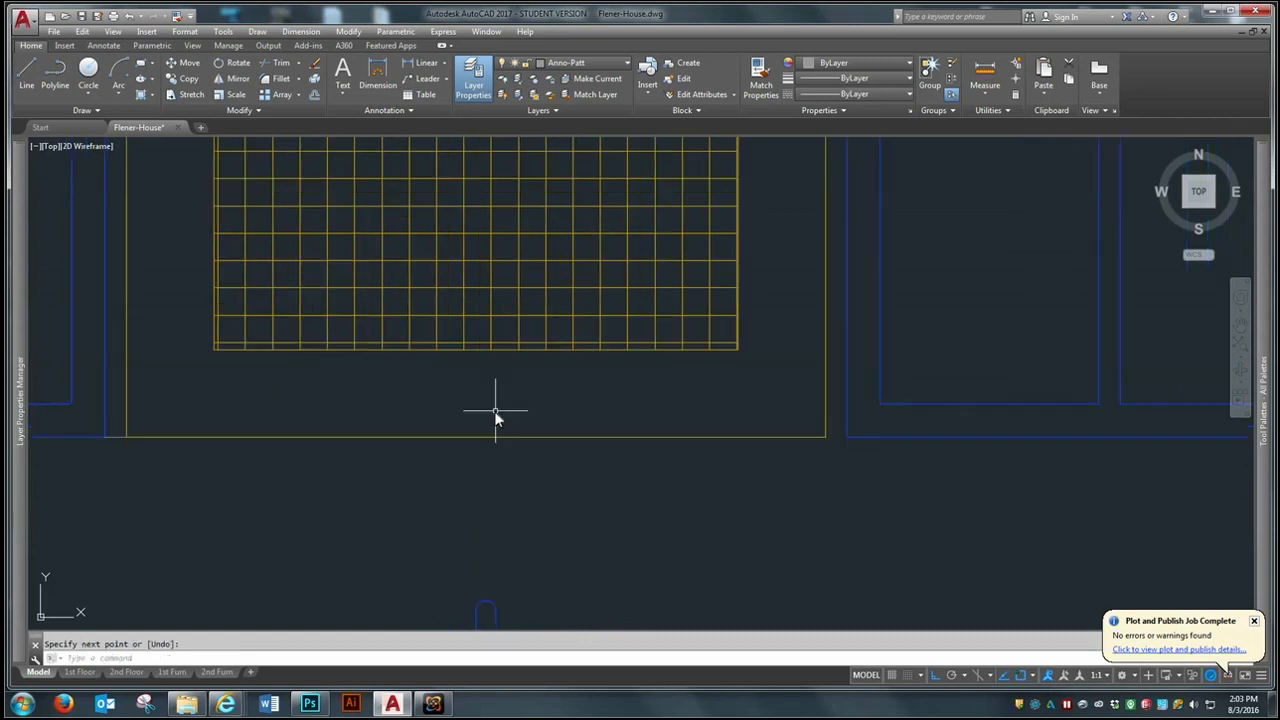
scroll(494, 411, up, 2)
key(Return)
click(1060, 455)
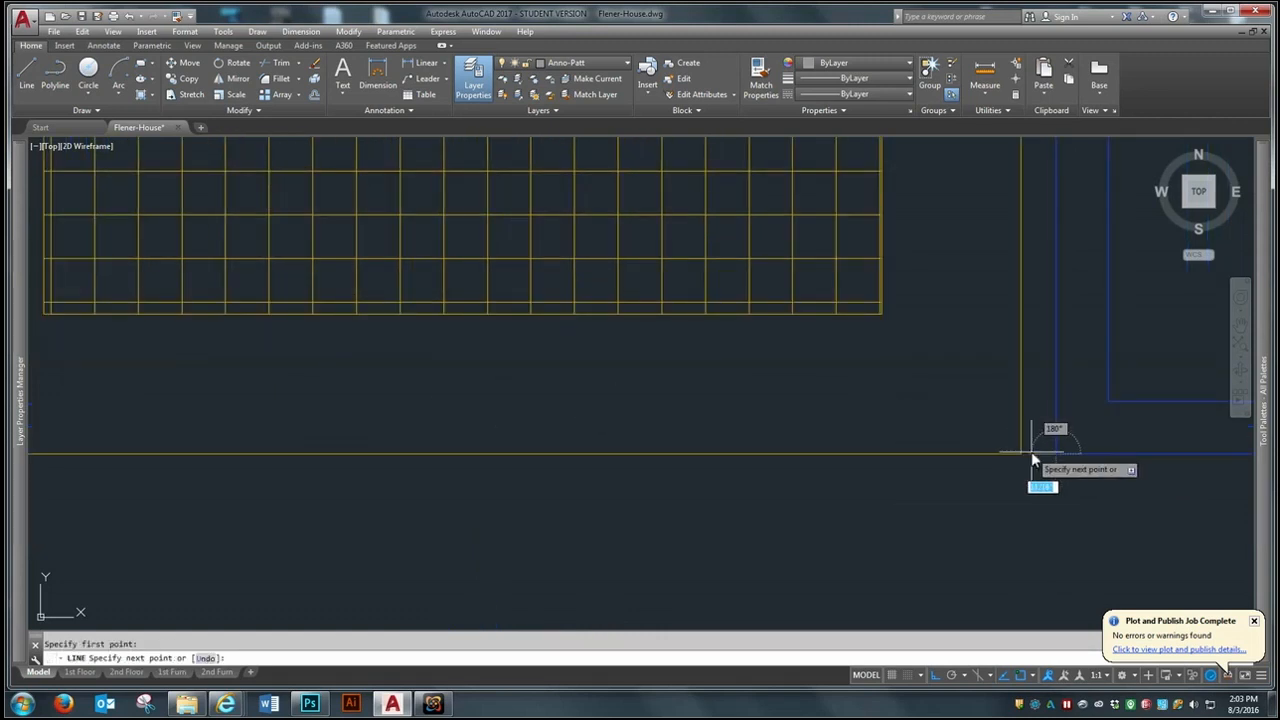
key(Return)
scroll(771, 364, down, 5)
scroll(771, 364, up, 2)
scroll(634, 418, down, 2)
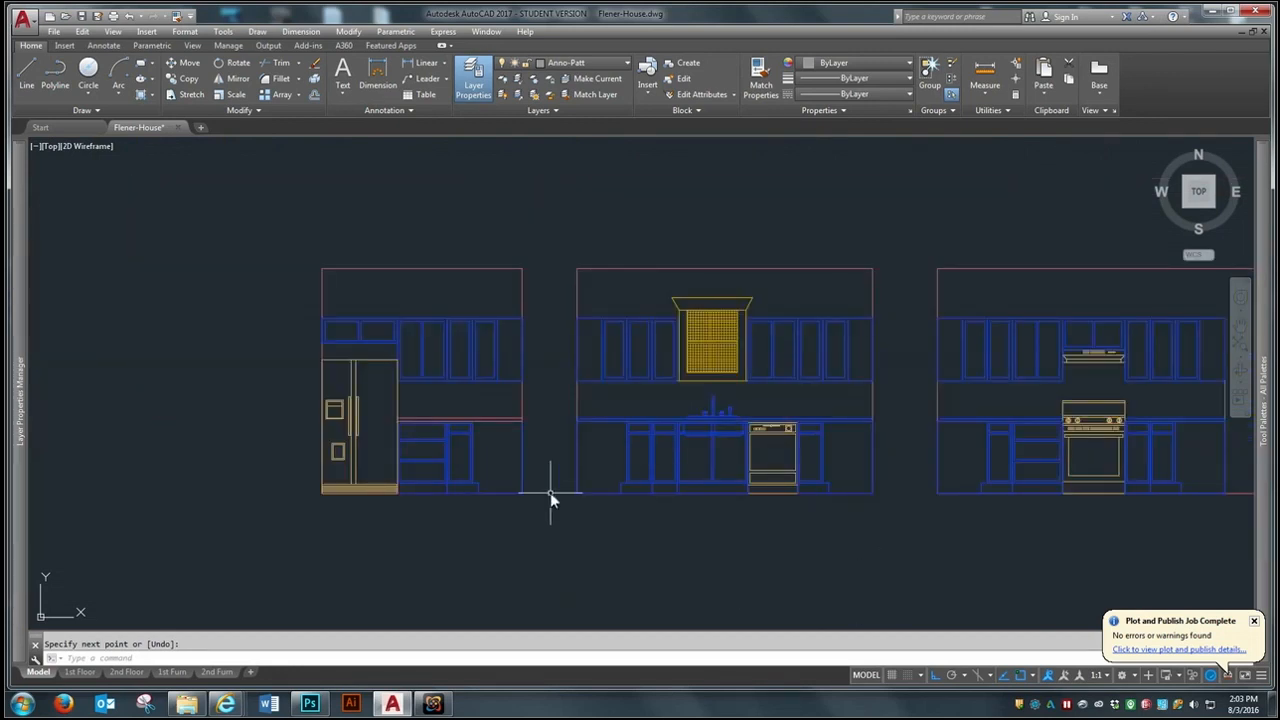
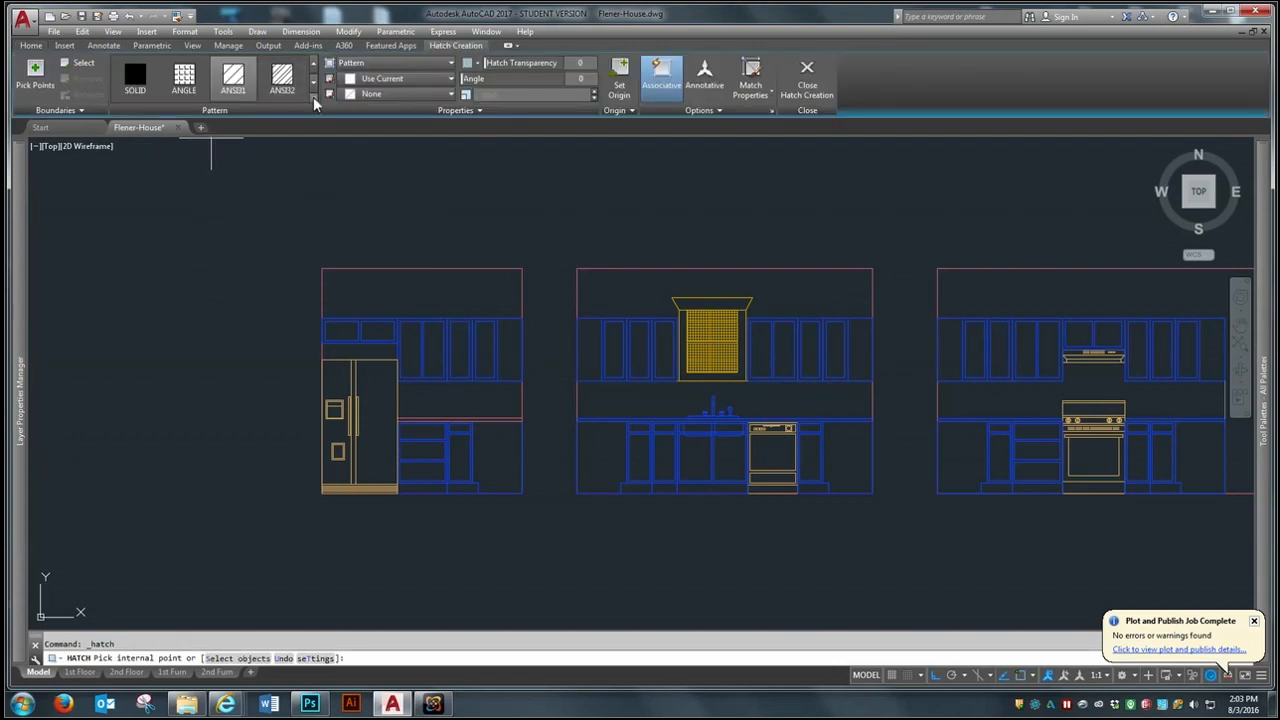
- Set the hatch to the ANSI37 pattern at a scale of 48
click(314, 97)
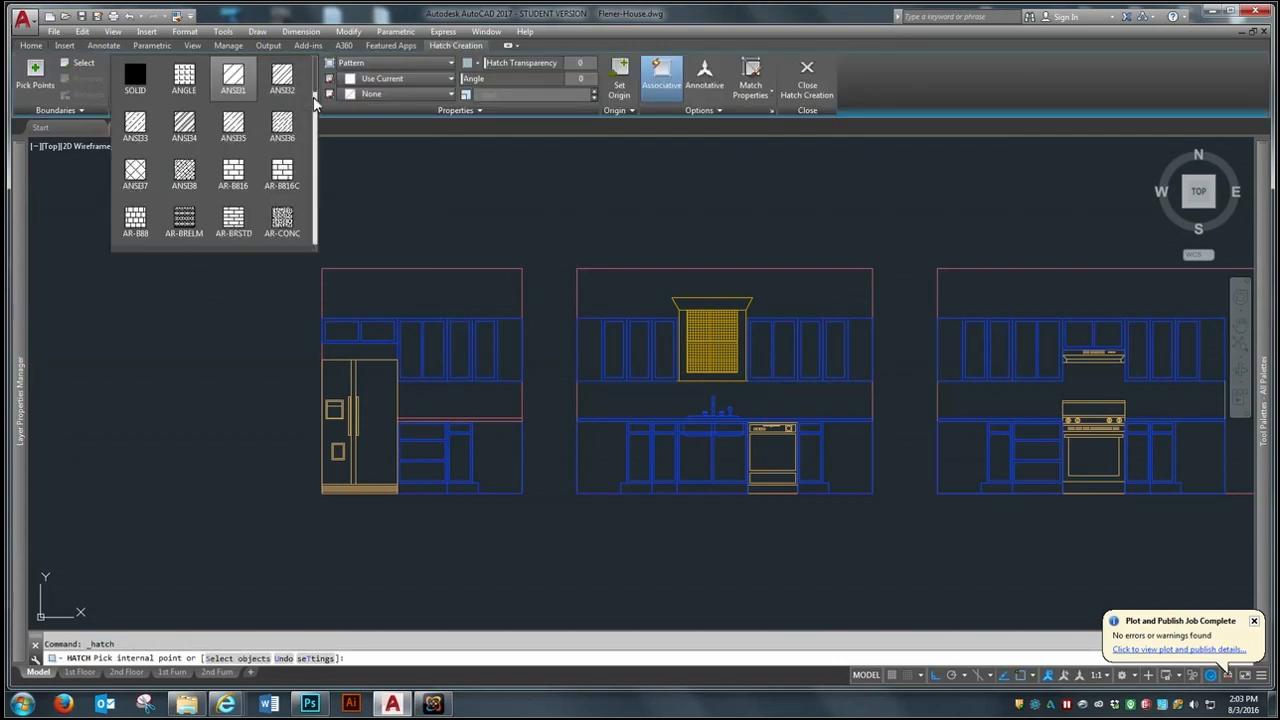
click(132, 172)
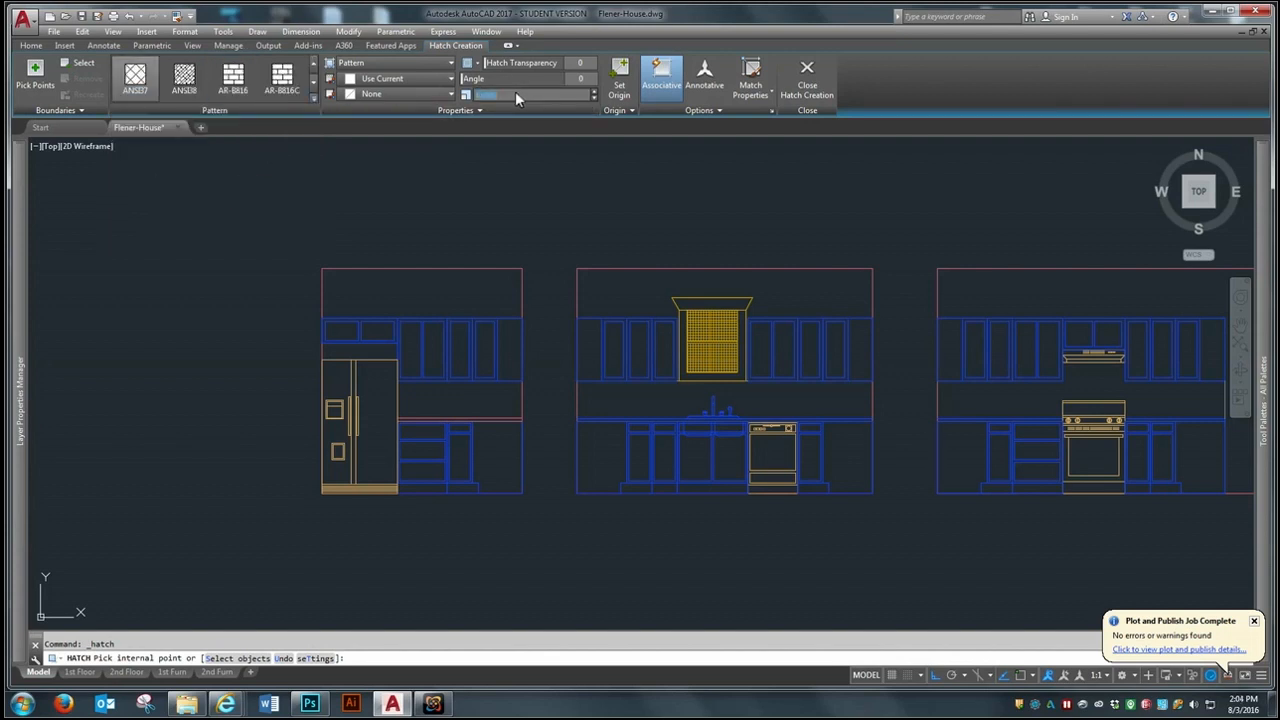
text(24)
click(30, 68)
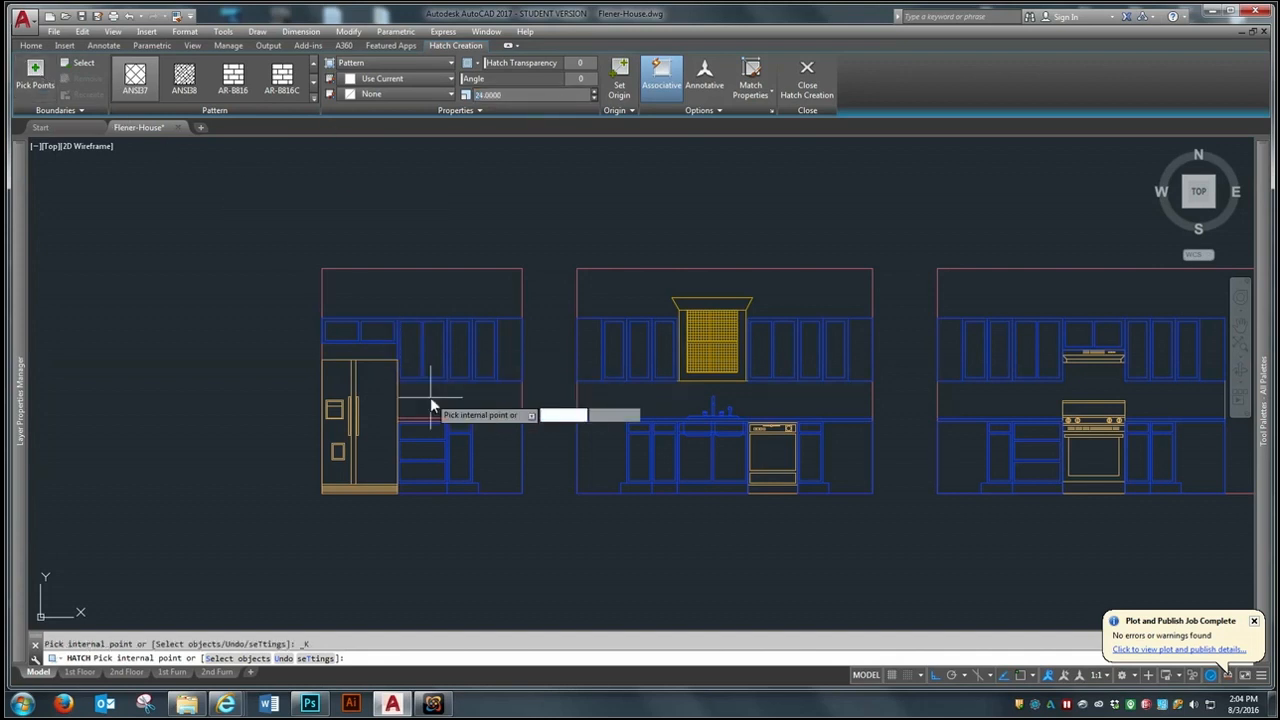
click(518, 93)
text(48)
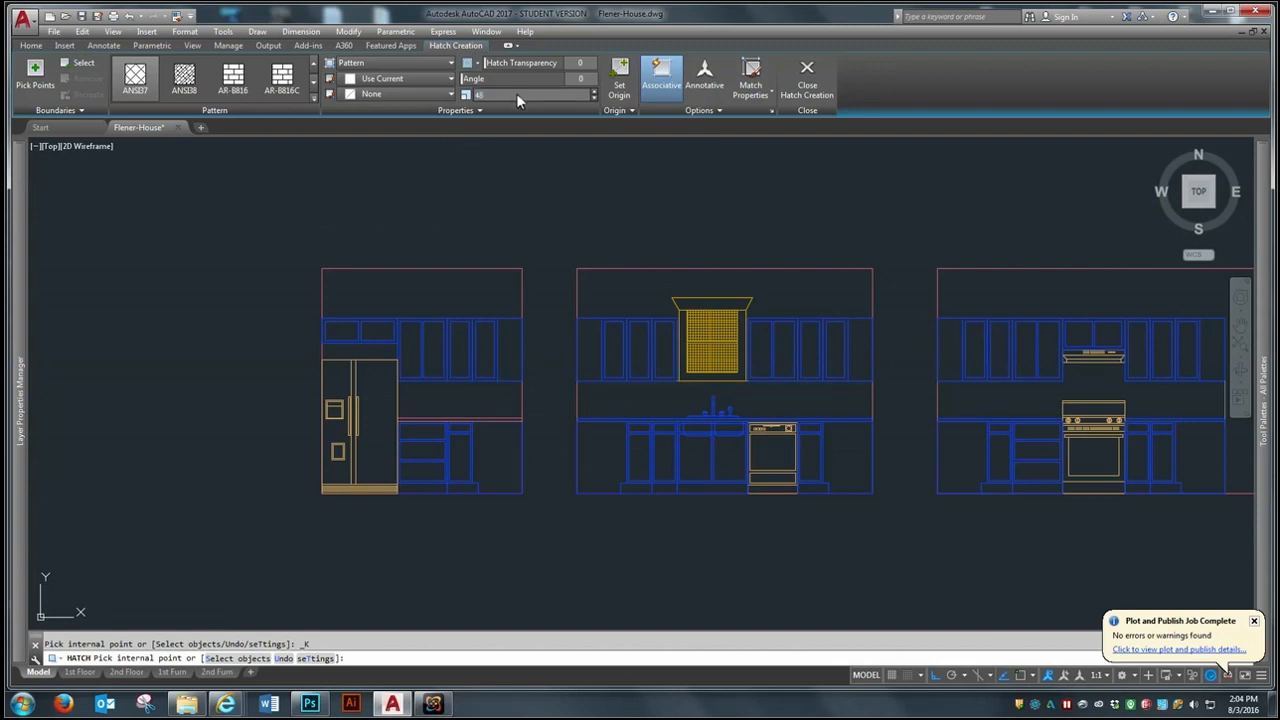
click(35, 73)
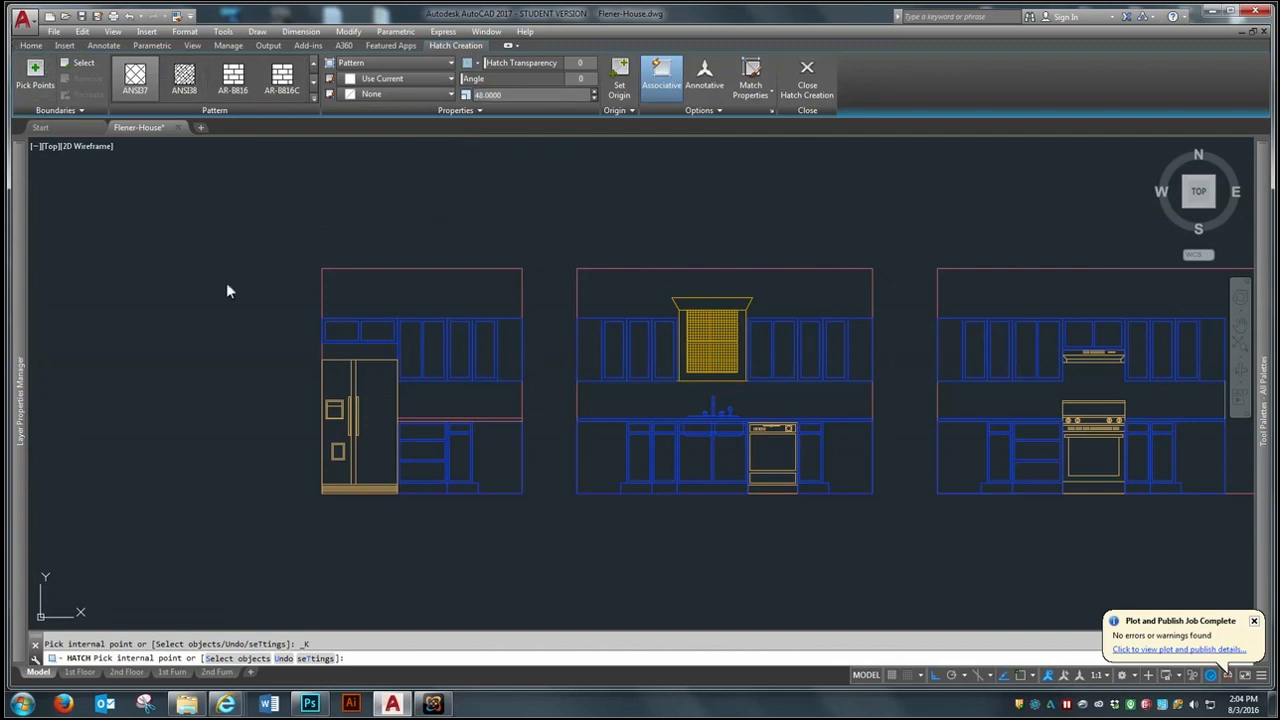
- Hatch the backsplash areas in all three kitchen elevations and the wall area above the refrigerator
click(438, 394)
click(376, 354)
click(591, 404)
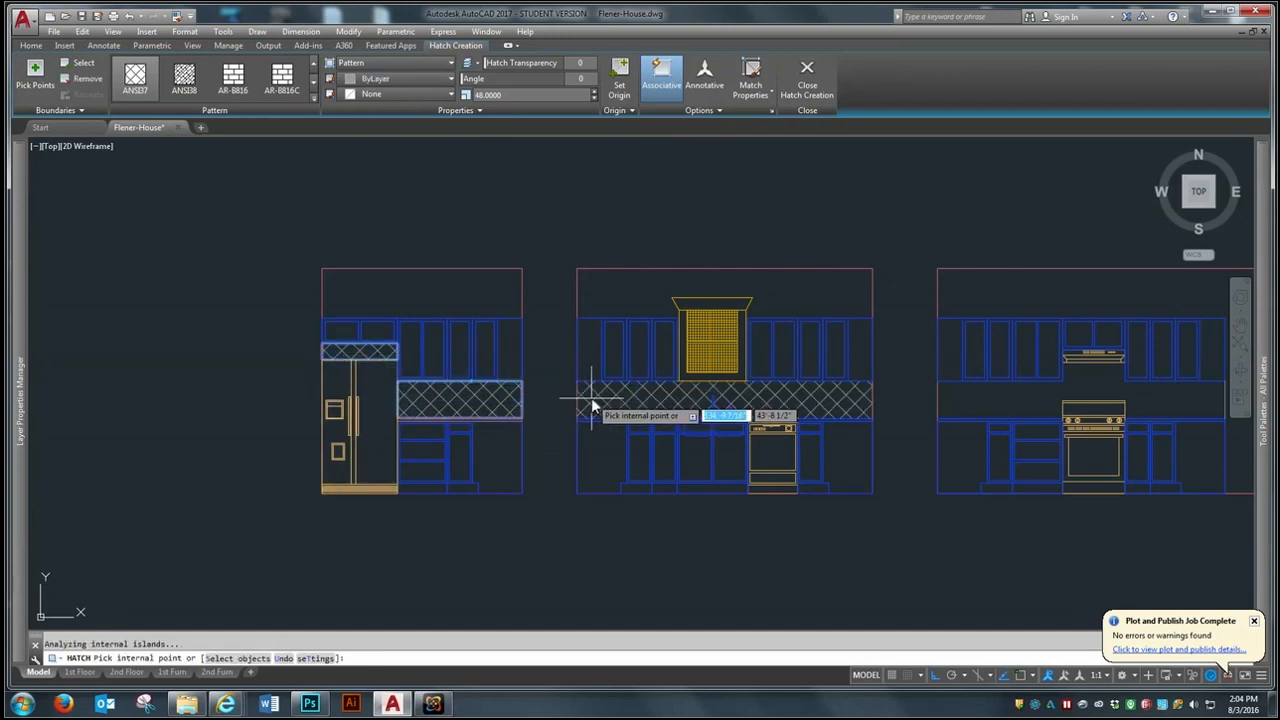
scroll(453, 399, down, 3)
scroll(643, 405, up, 2)
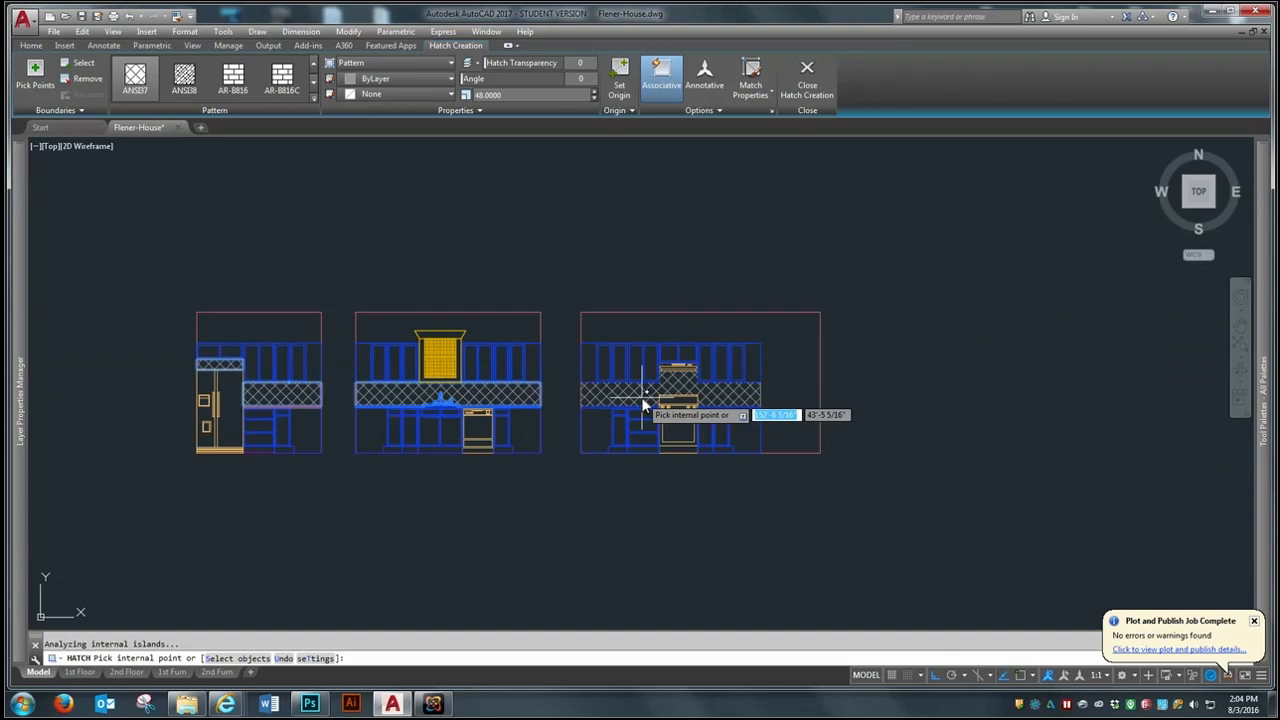
key(Return)
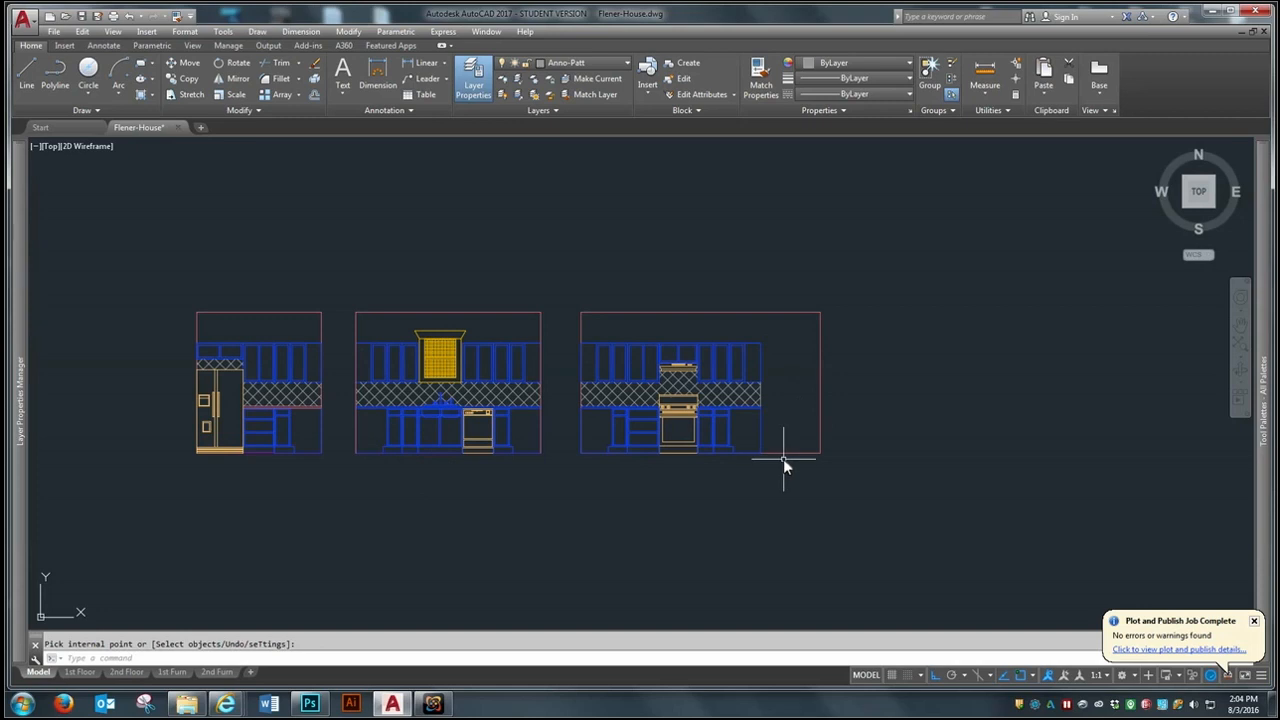
scroll(545, 422, up, 2)
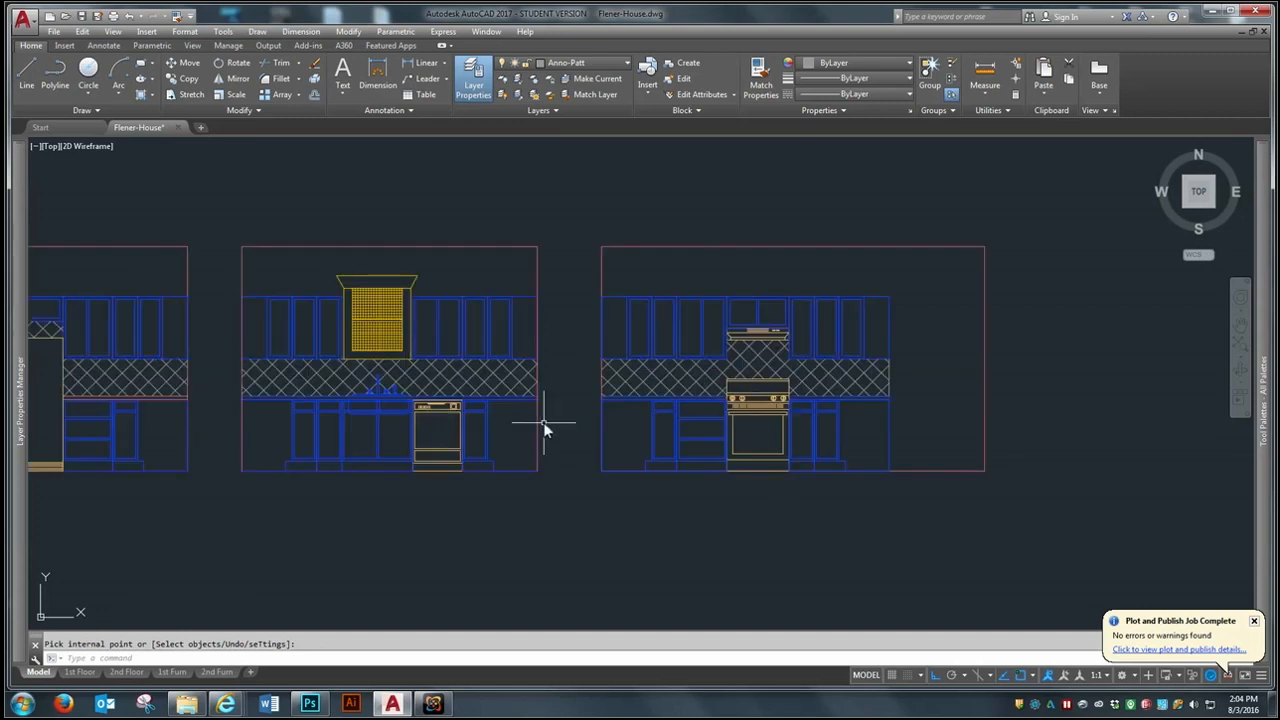
scroll(543, 428, down, 2)
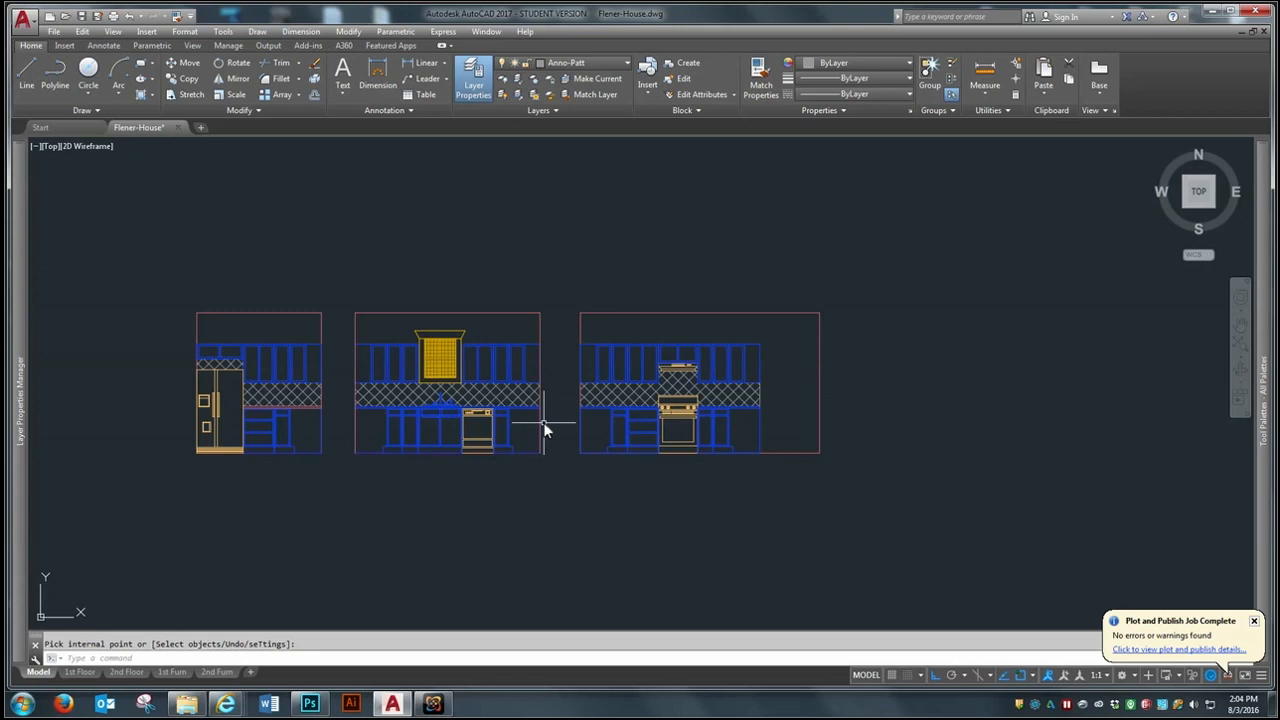
scroll(545, 428, down, 2)
scroll(545, 428, down, 2)
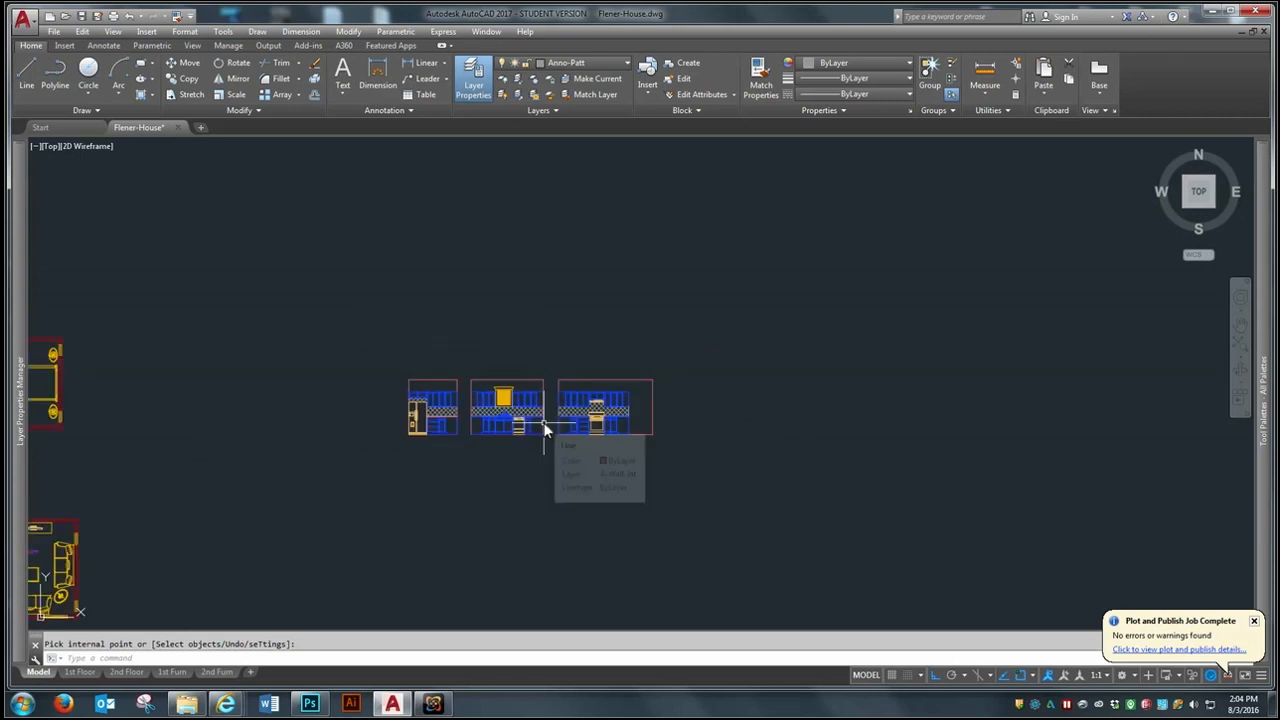
scroll(545, 428, down, 2)
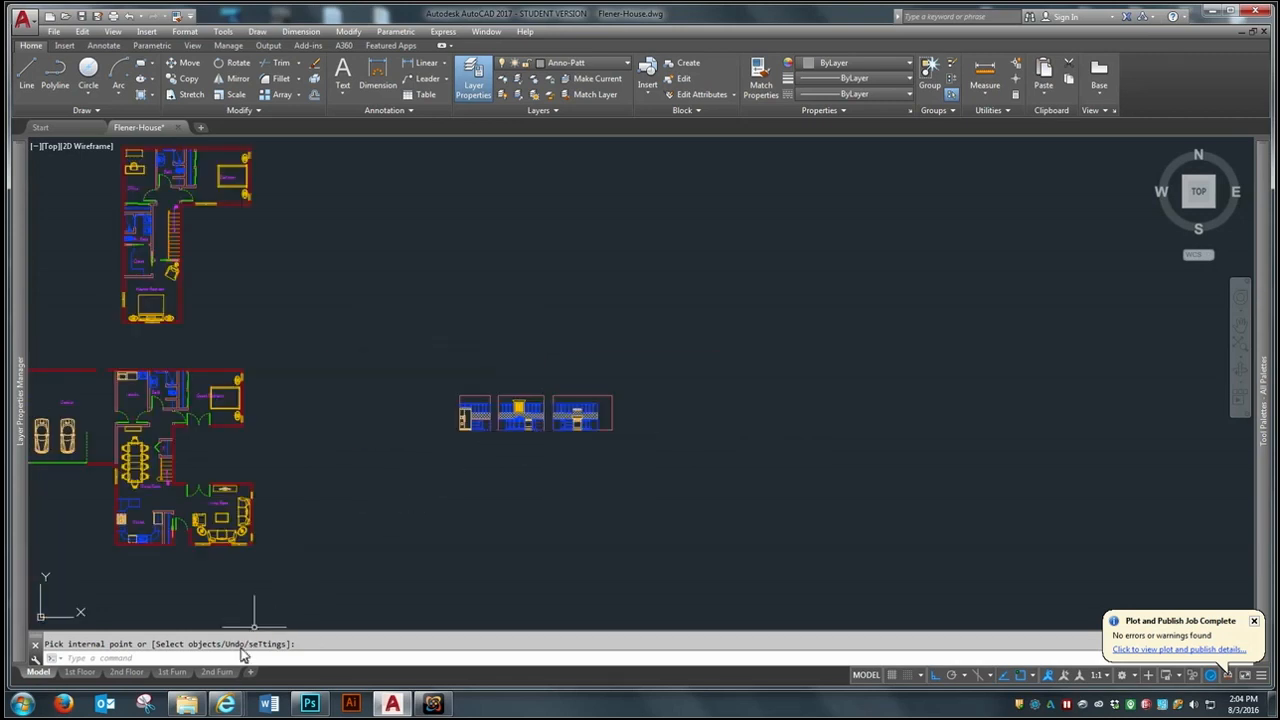
- Create a copy of the 2nd Furn layout at the end of the layouts
mouse_move(229, 678)
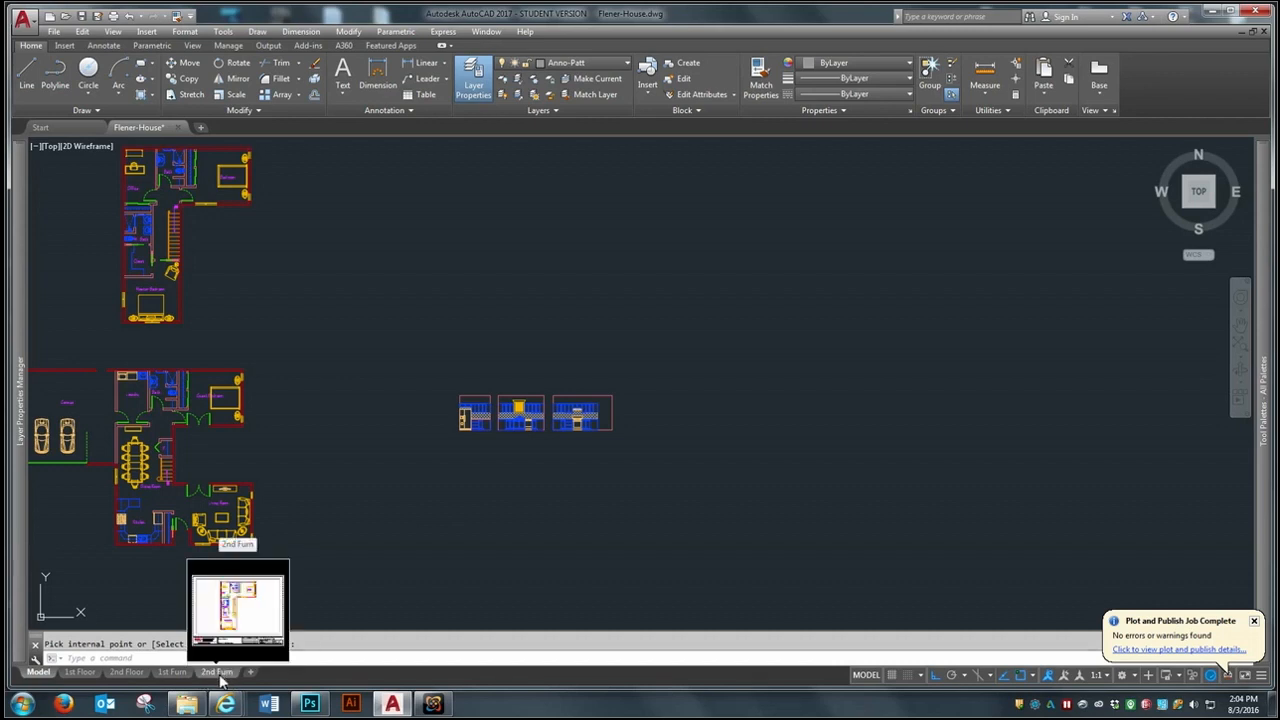
click(218, 672)
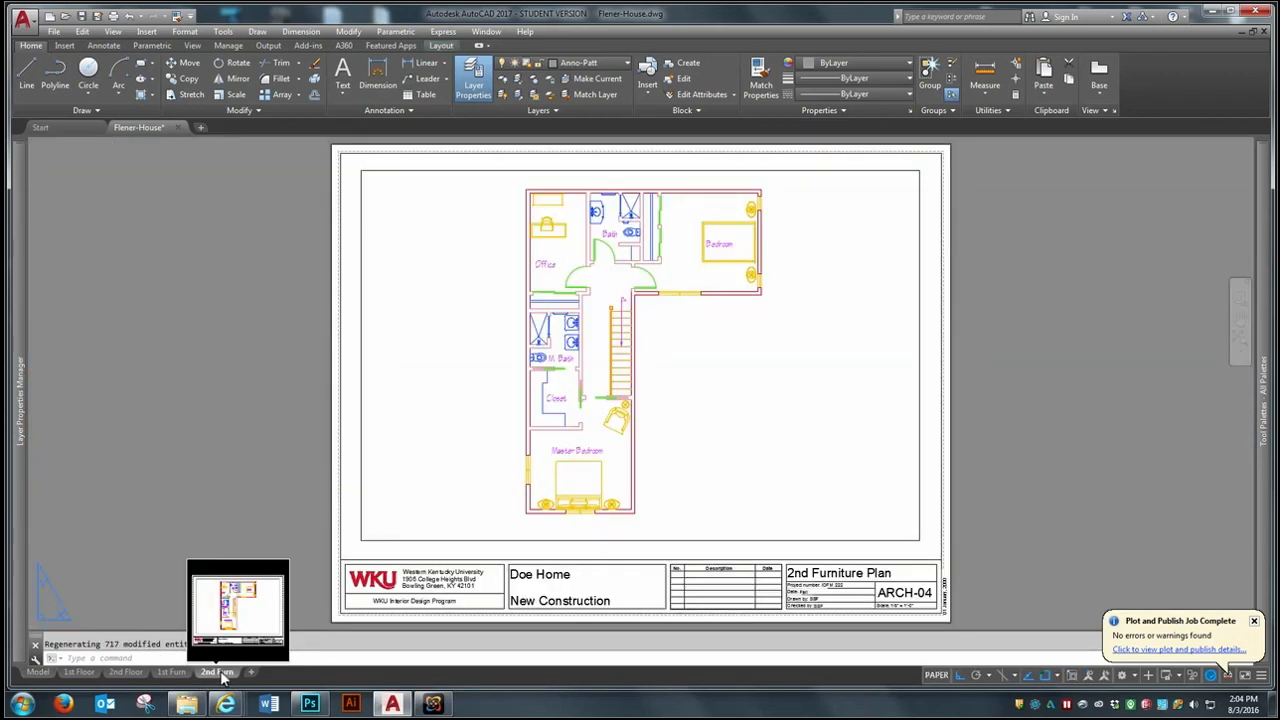
right_click(224, 676)
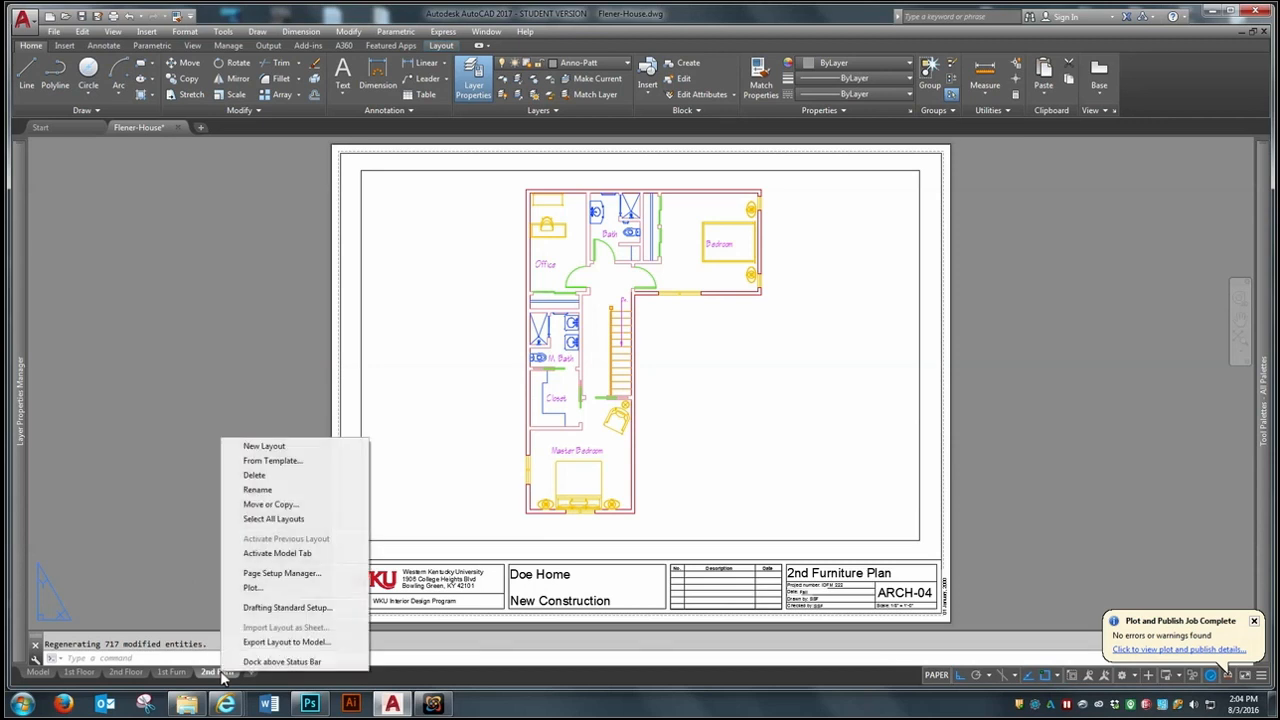
click(270, 504)
click(556, 383)
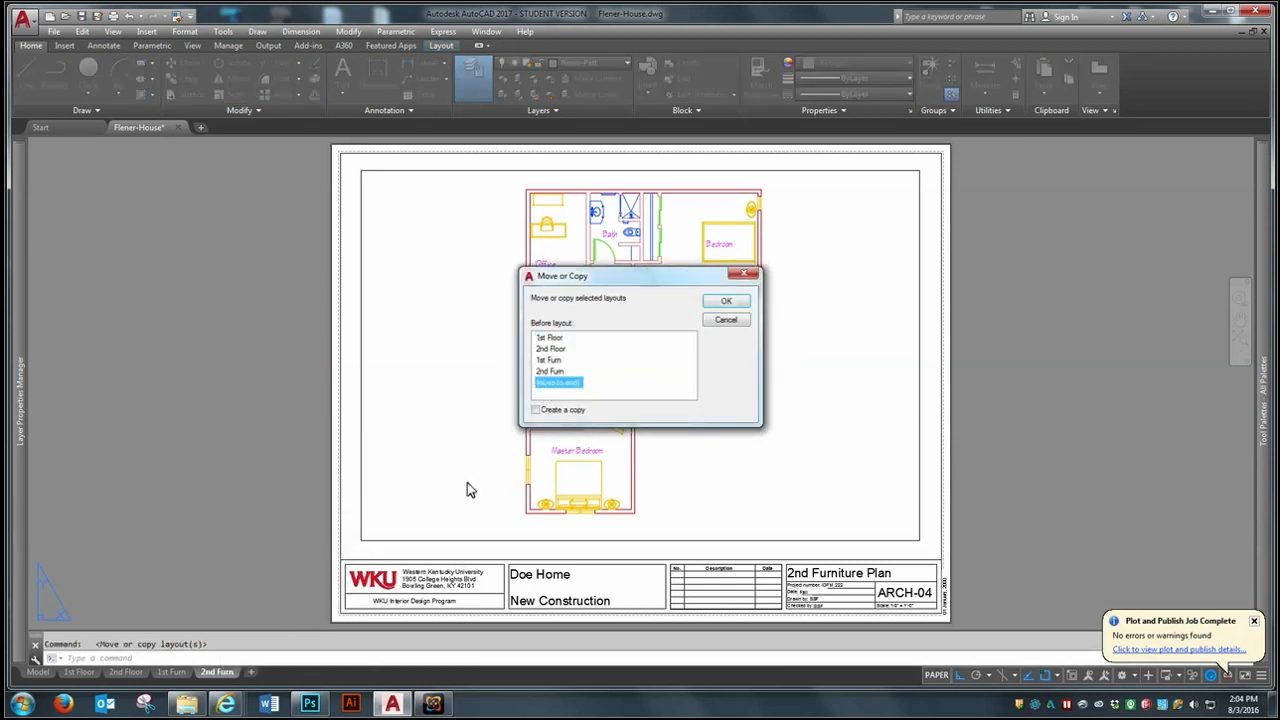
click(536, 411)
click(726, 301)
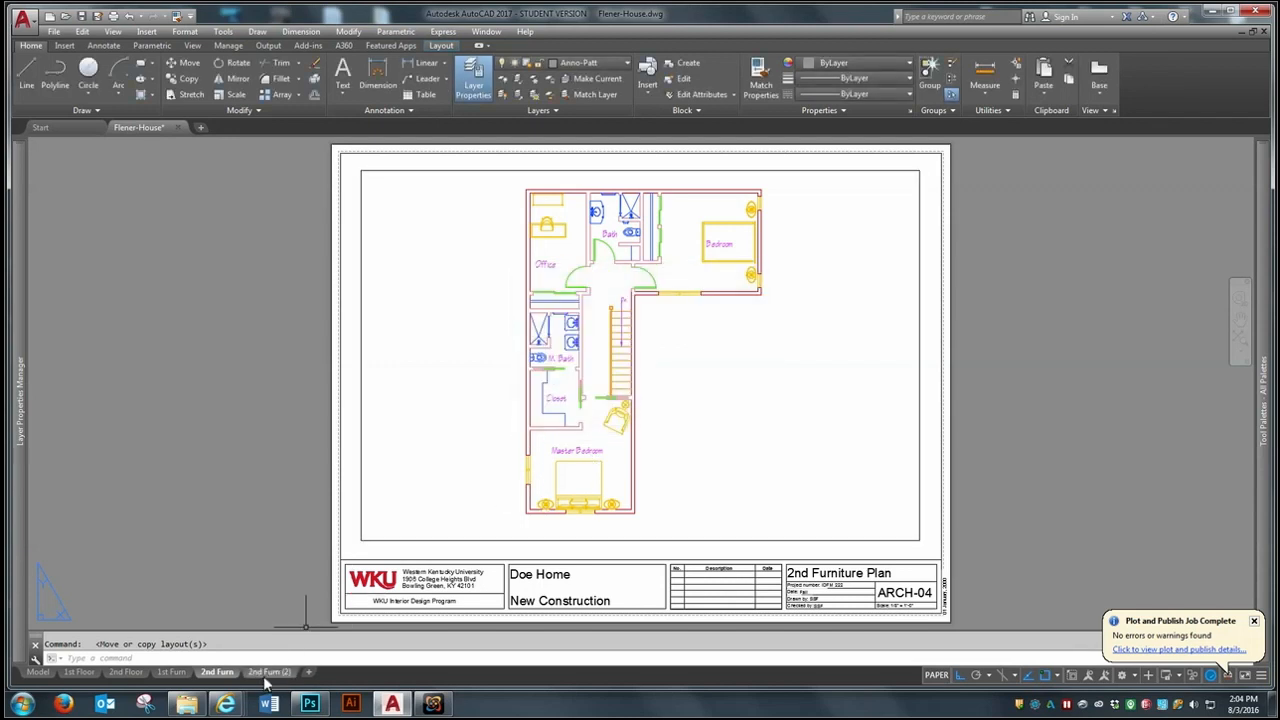
- Rename the copied layout, 2nd Furn (2), as Kitchen
click(269, 673)
right_click(269, 674)
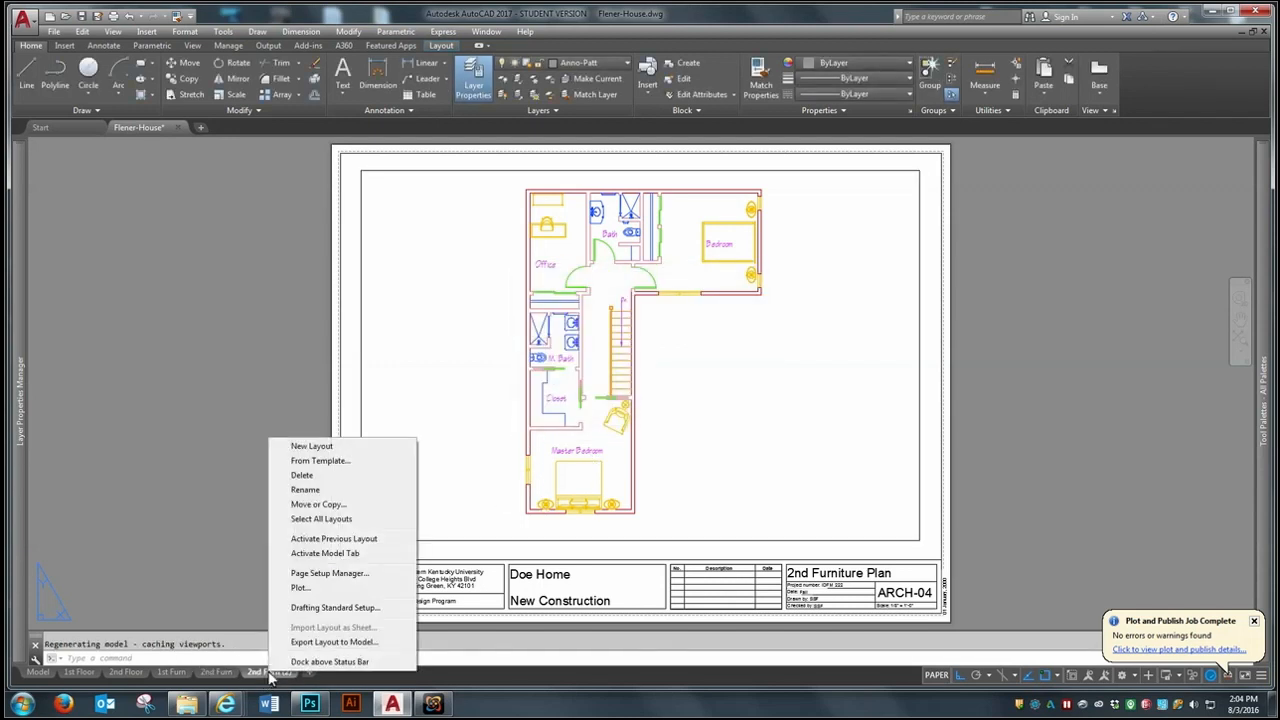
click(297, 492)
text(Kitchen)
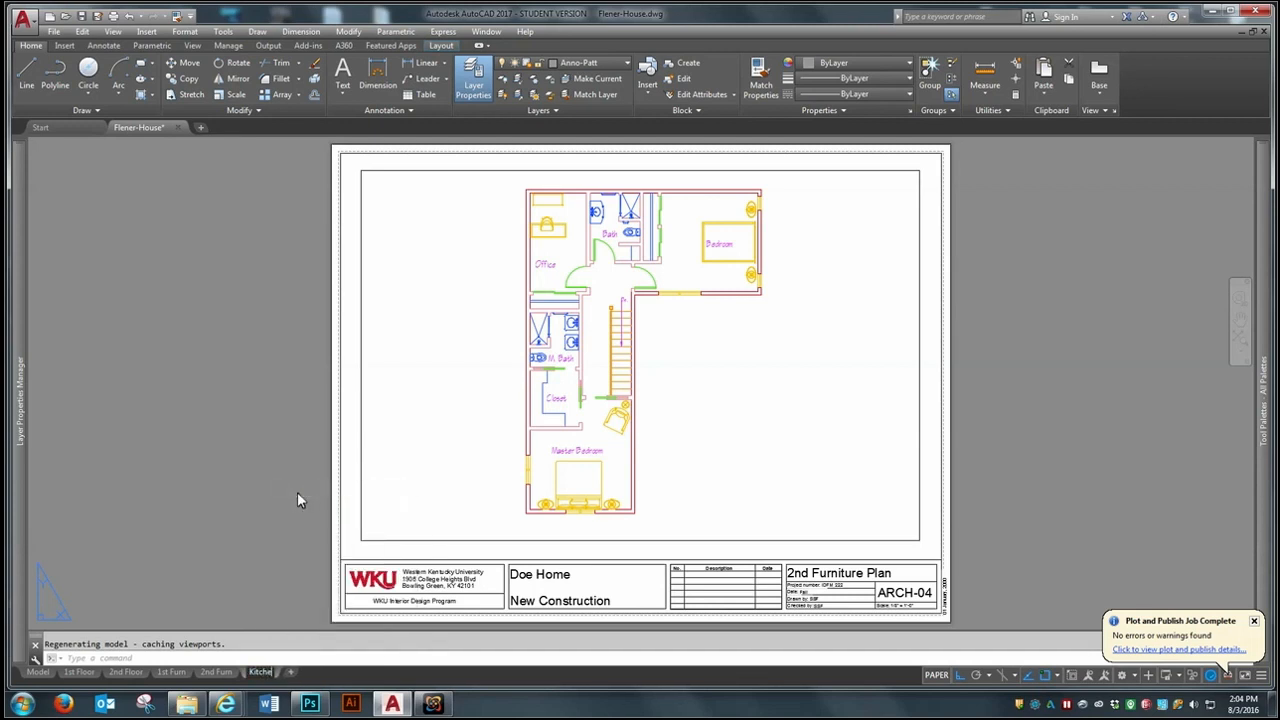
click(249, 531)
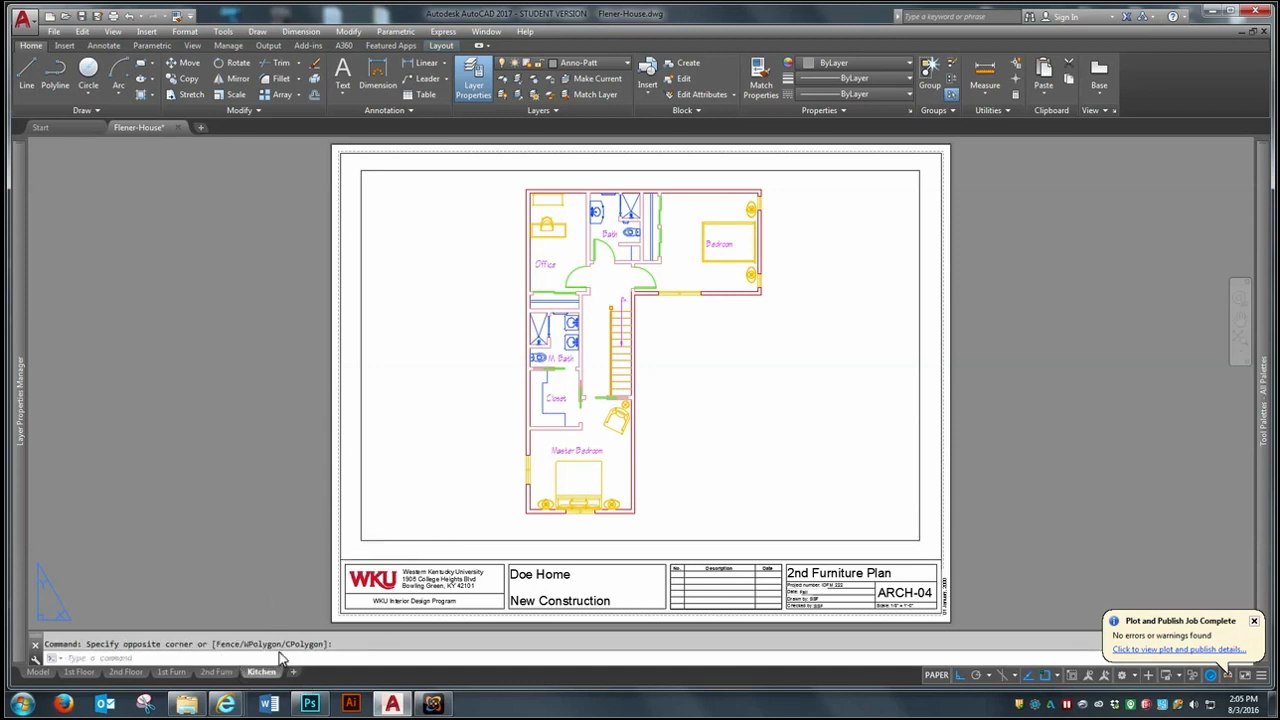
- Activate the Kitchen layout's viewport and try panning its view across from the second floor plan
double_click(448, 505)
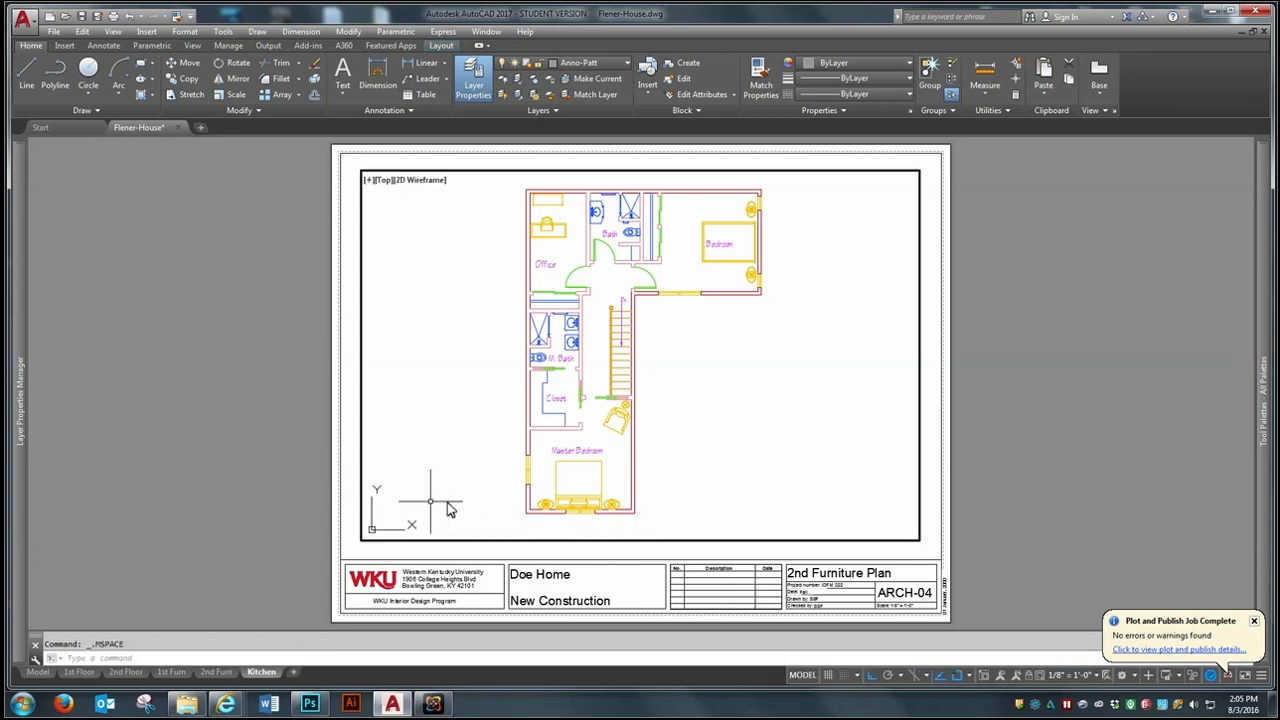
key(Return)
drag(672, 269, 441, 269)
drag(698, 317, 575, 303)
right_click(575, 303)
click(603, 314)
- Zoom the viewport to the drawing extents and window in on the three kitchen elevations
text(z)
key(Return)
text(e)
key(Return)
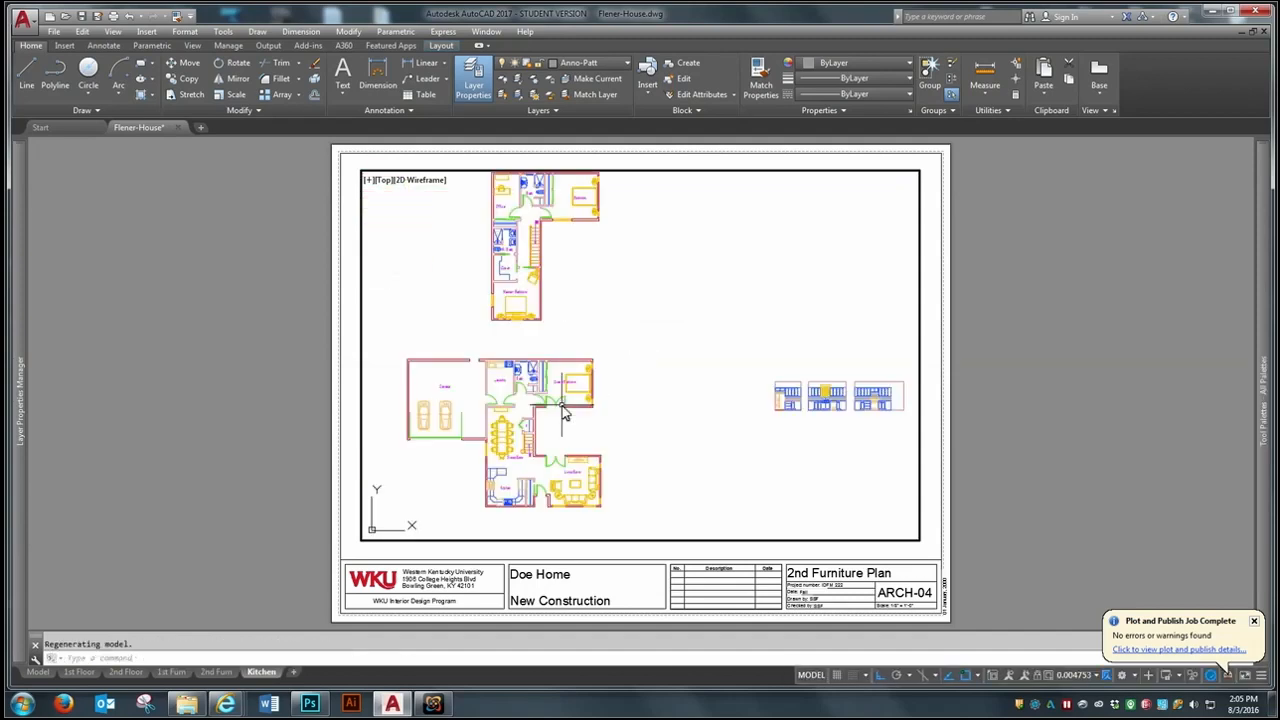
text(z)
key(Return)
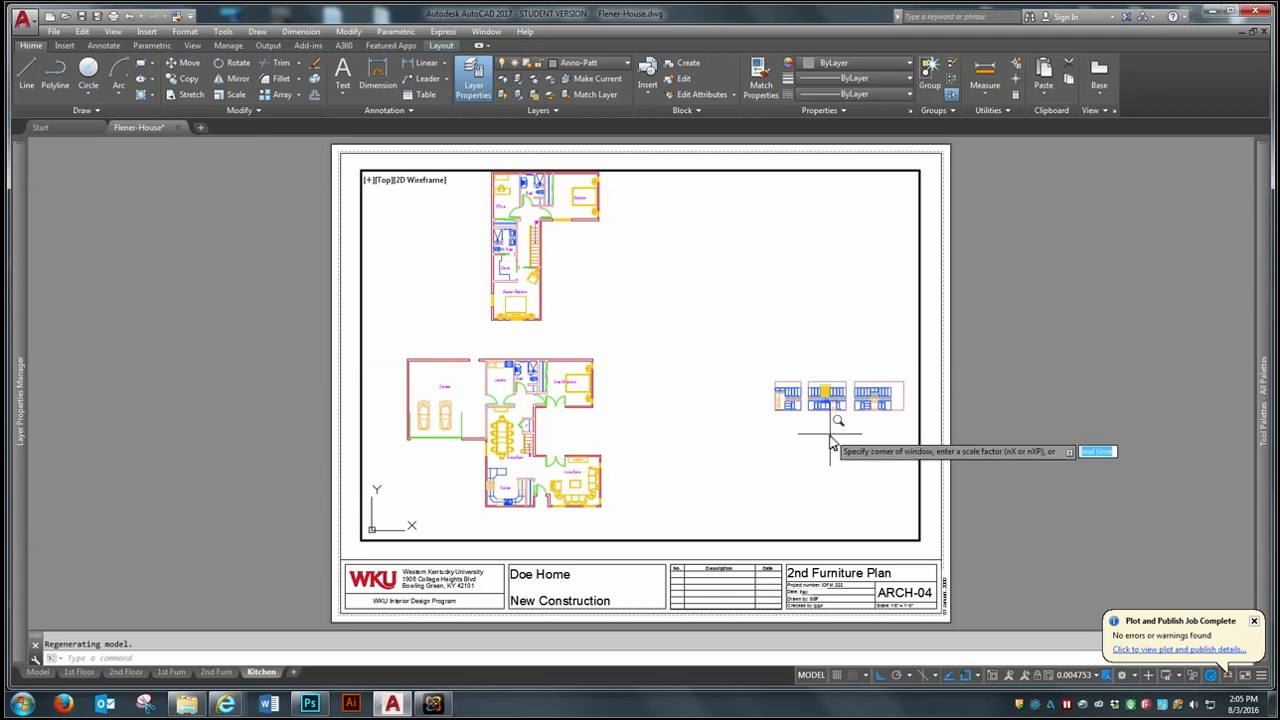
click(782, 401)
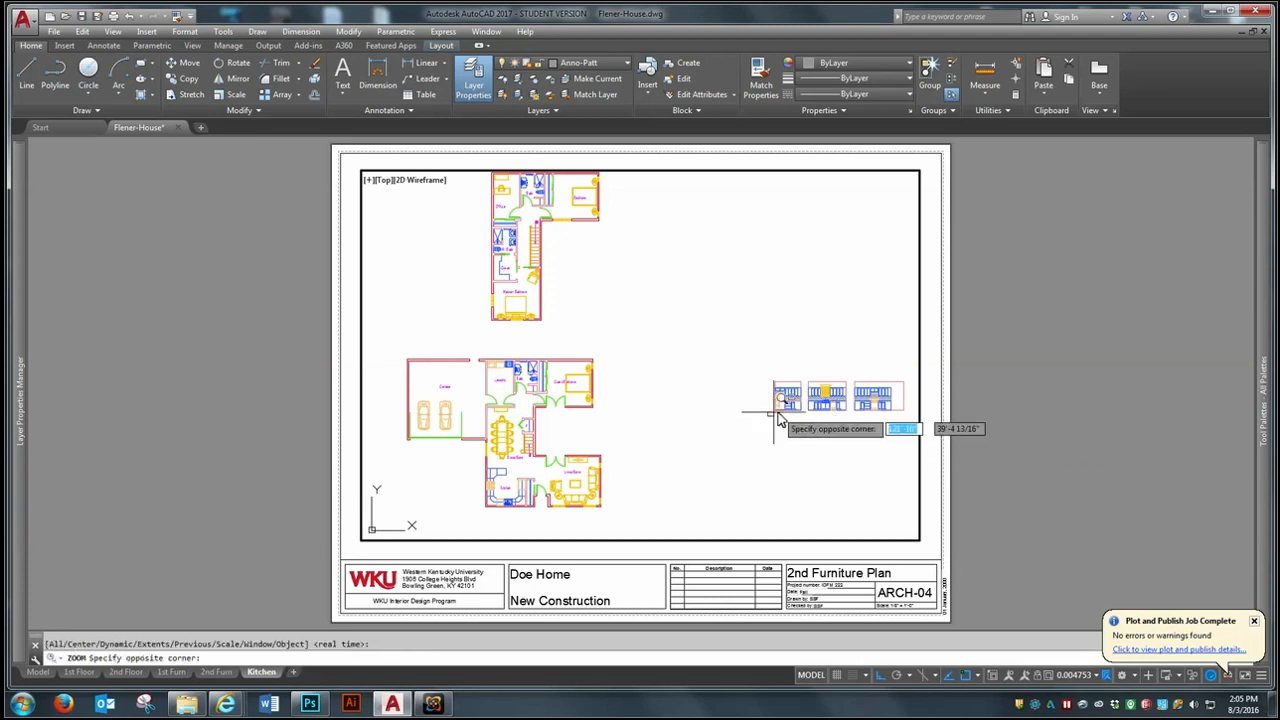
click(900, 383)
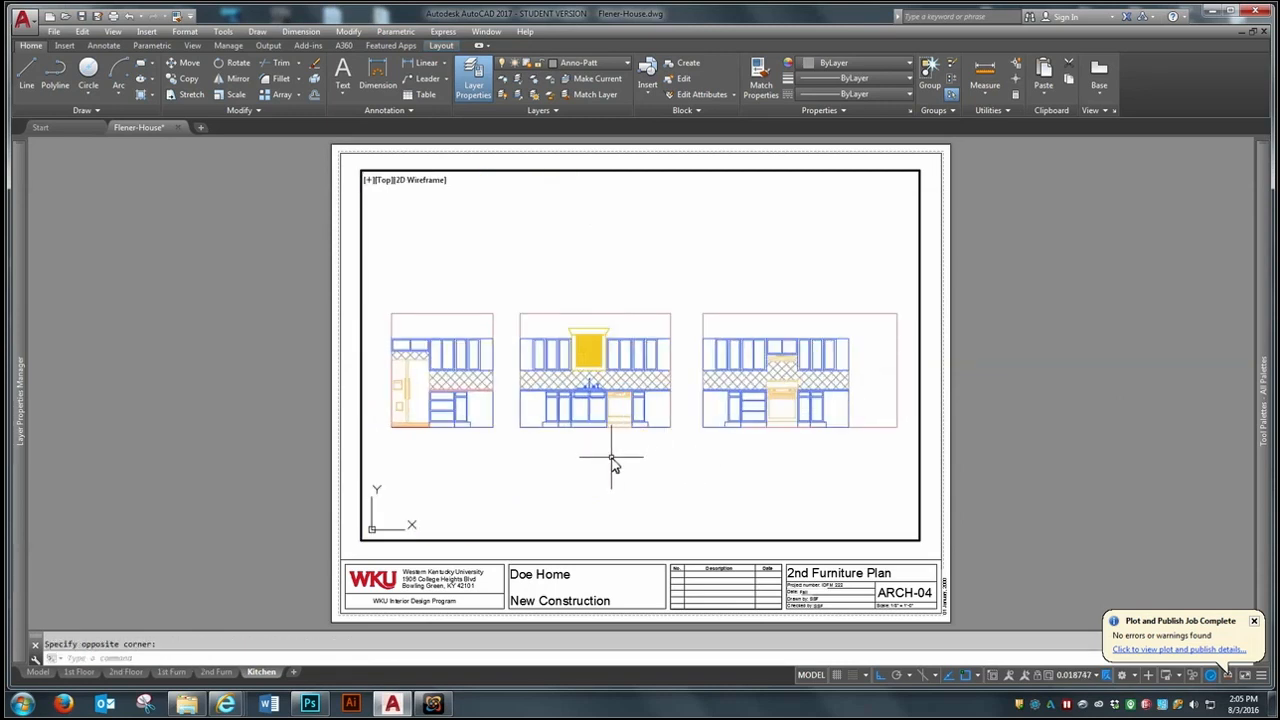
- Set the viewport scale to 1/4" = 1'-0", trying 1/8" = 1'-0" first
click(1098, 676)
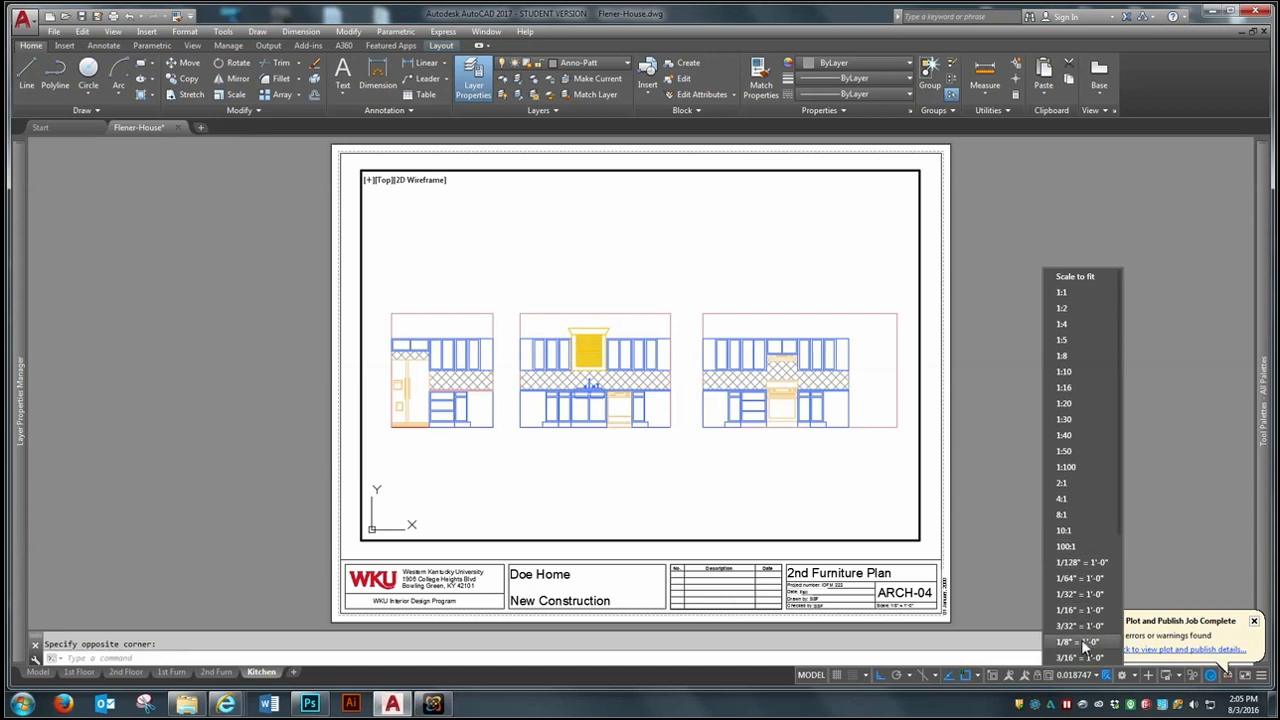
click(1081, 641)
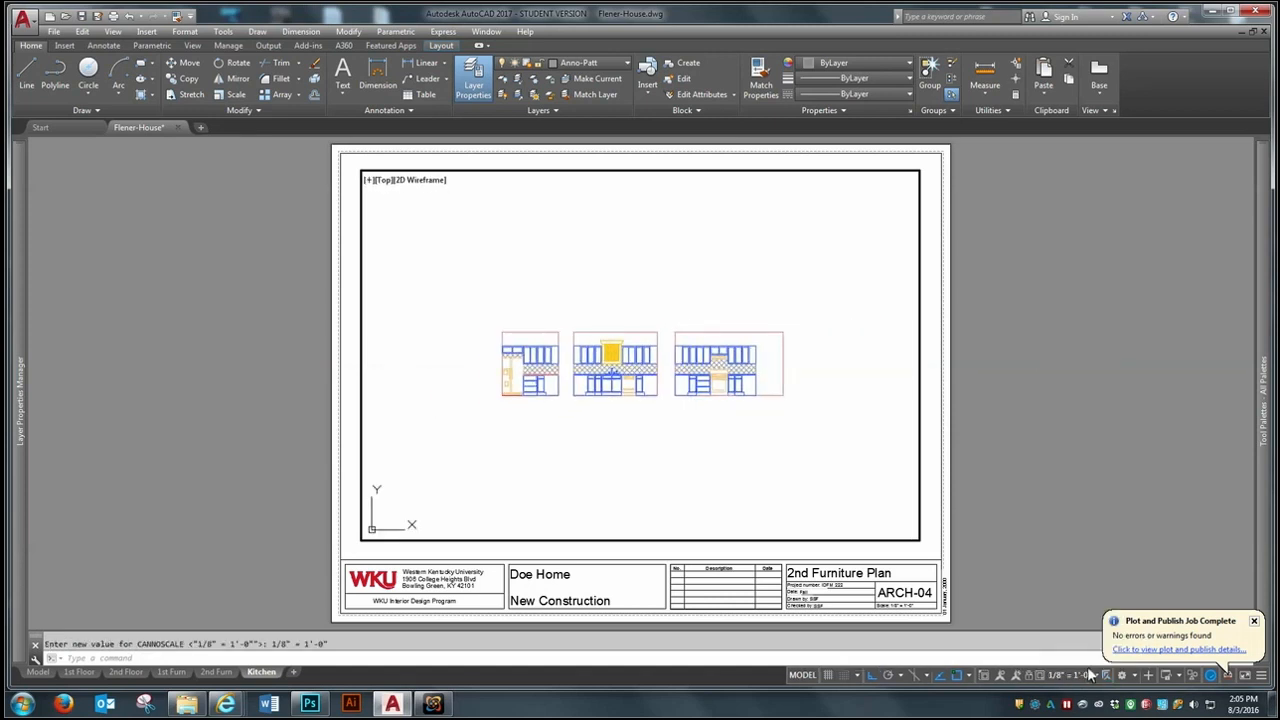
click(1089, 674)
scroll(1090, 619, down, 2)
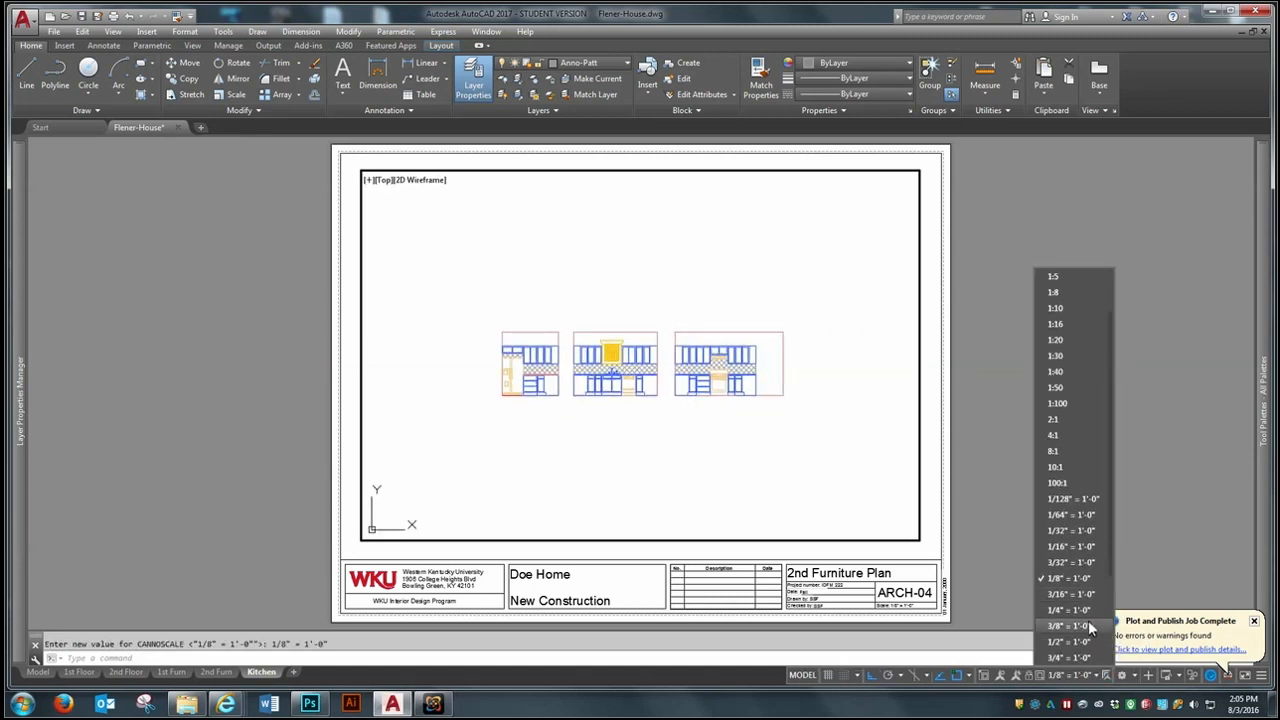
click(1079, 609)
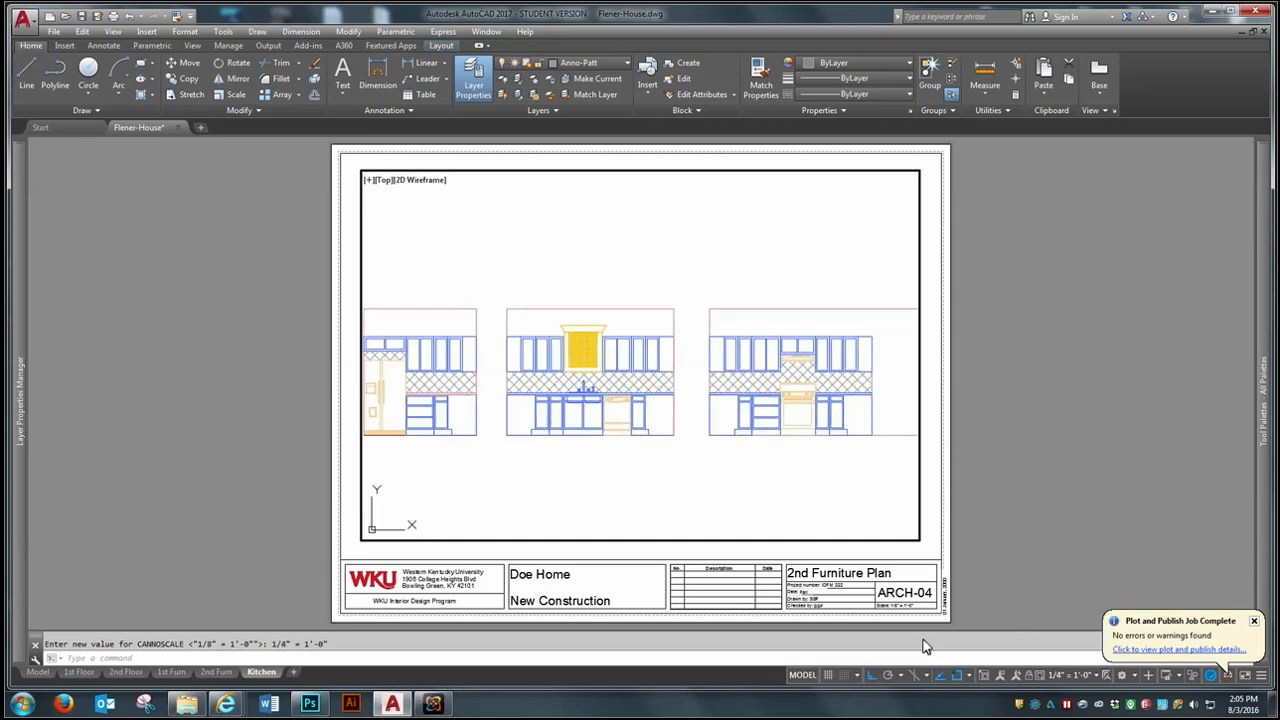
- In paper space, stretch the viewport's west edge outward about 3/16 inch and its east edge outward by a similar amount
click(408, 526)
click(364, 547)
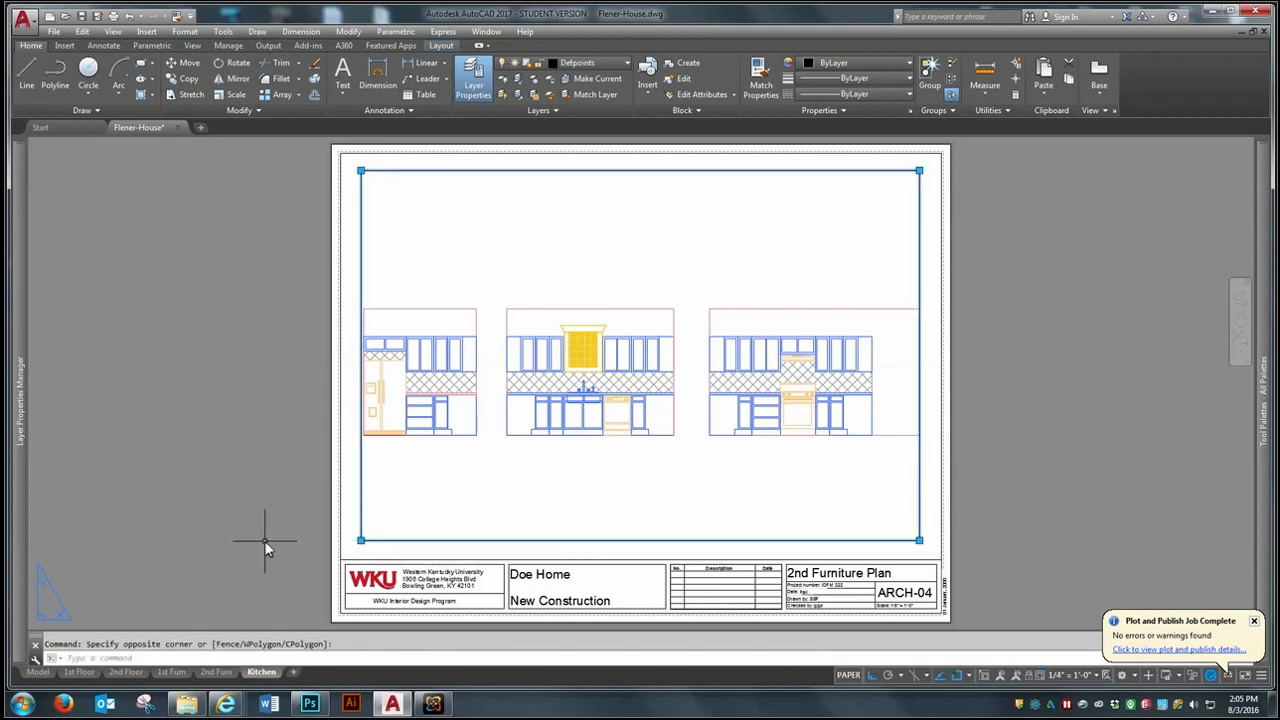
key(Escape)
click(245, 564)
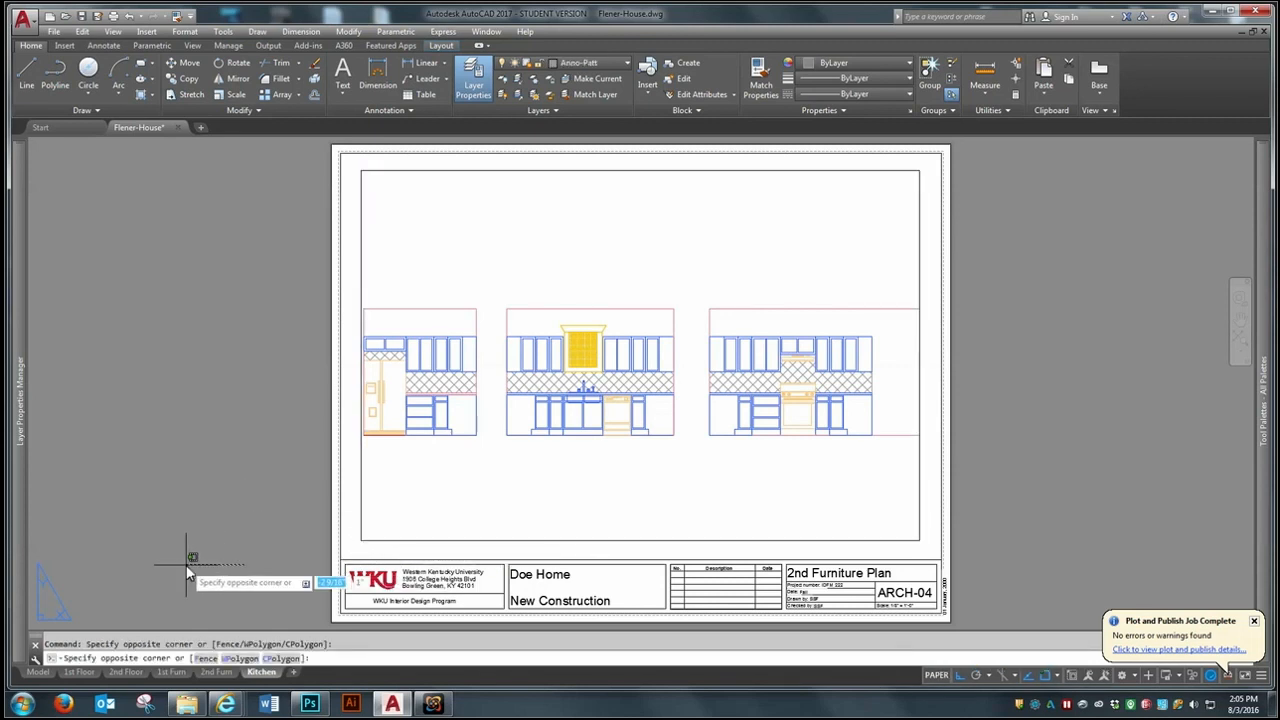
click(82, 593)
click(362, 545)
click(361, 541)
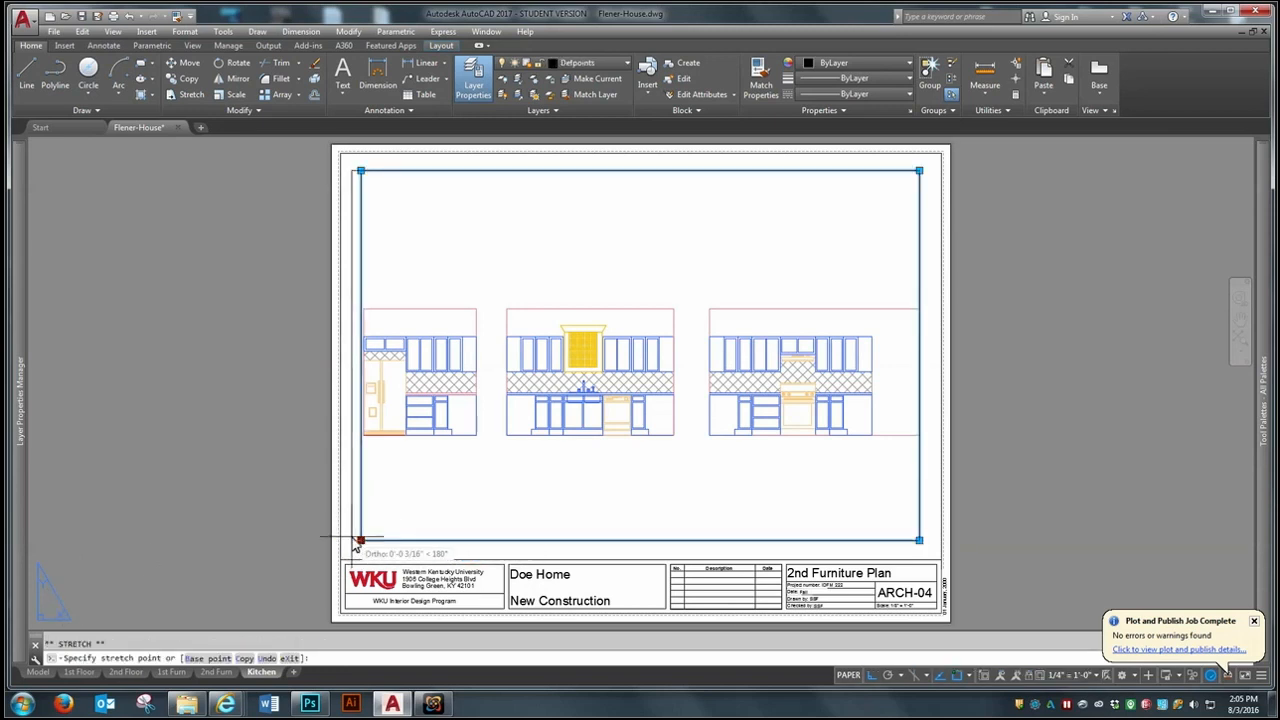
click(351, 540)
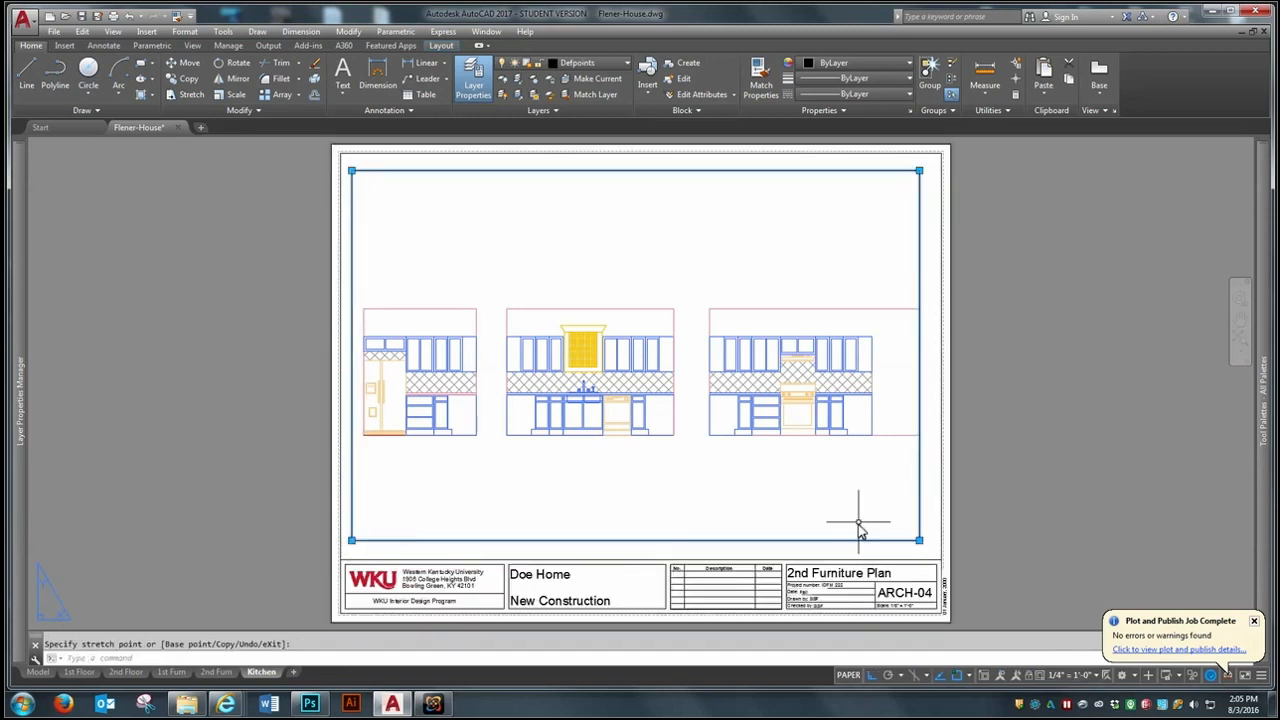
click(919, 540)
click(930, 541)
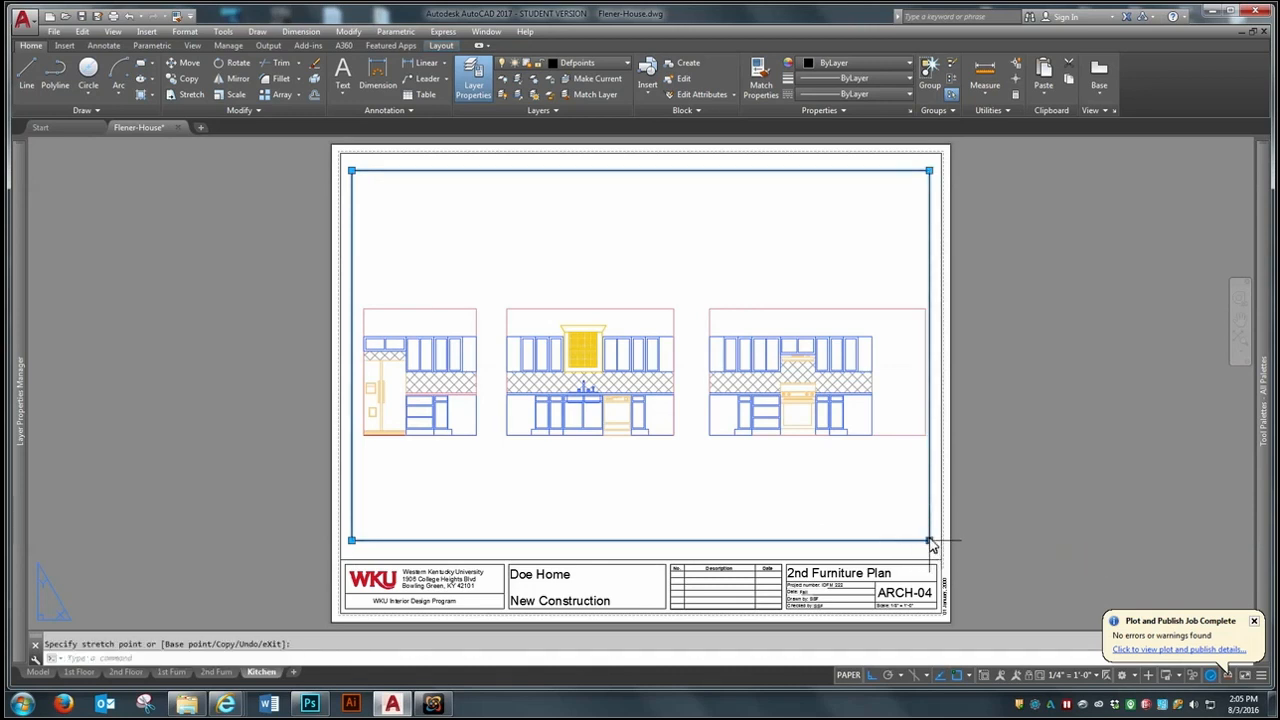
- Pan the view inside the viewport slightly to re-center the three kitchen elevations, and return to paper space
double_click(752, 497)
text(p)
key(Return)
drag(748, 479, 742, 482)
right_click(743, 485)
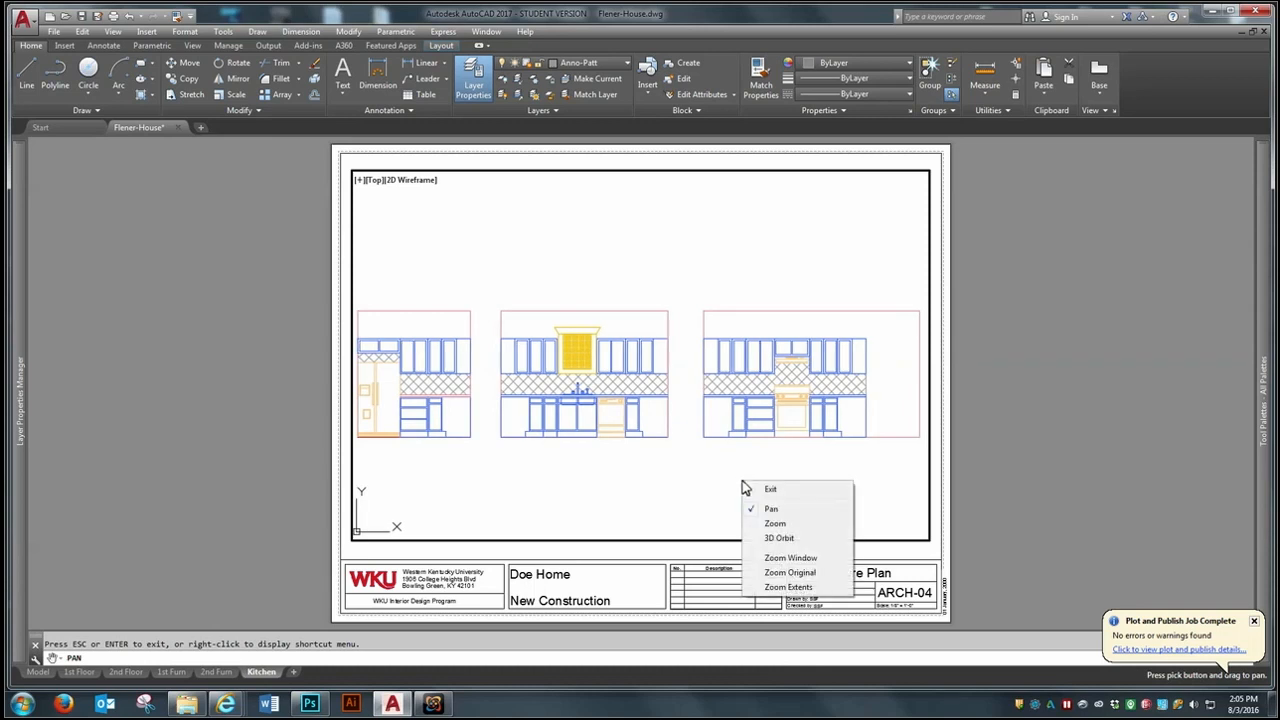
click(771, 490)
double_click(987, 454)
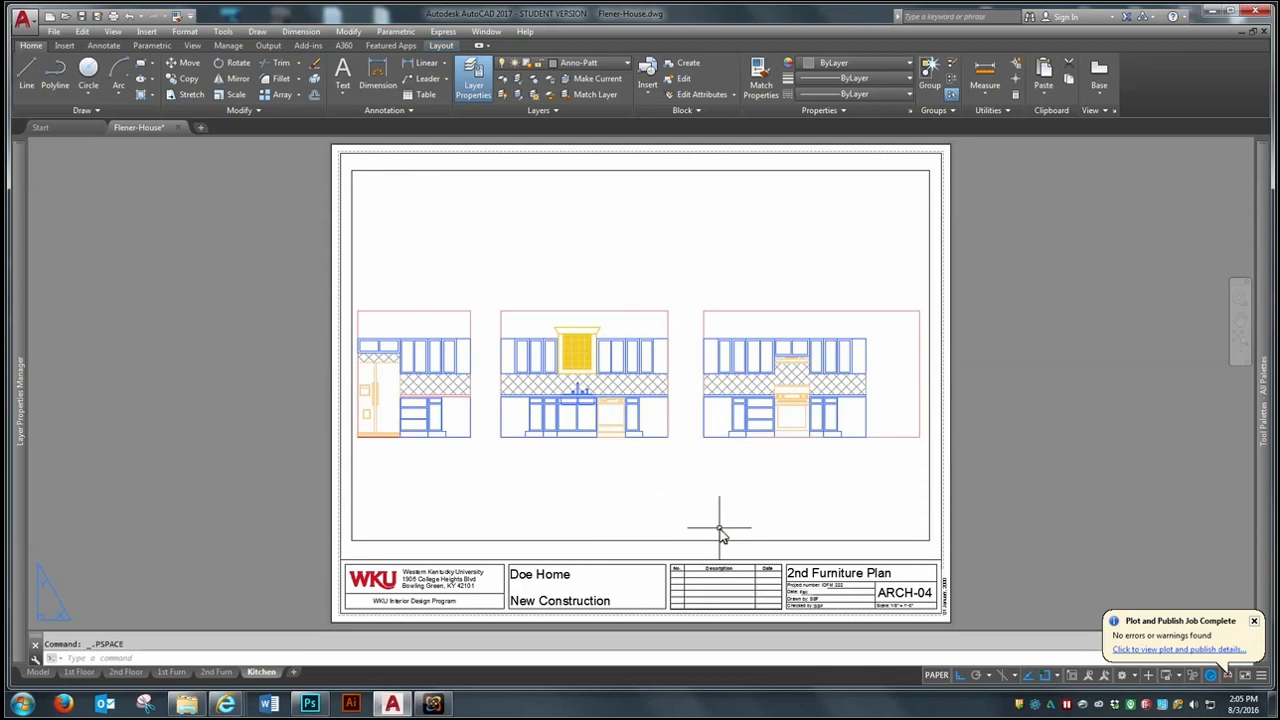
- Change the sheet name in the title block's attributes to "Kitchen Elevation"
text(ed)
key(Return)
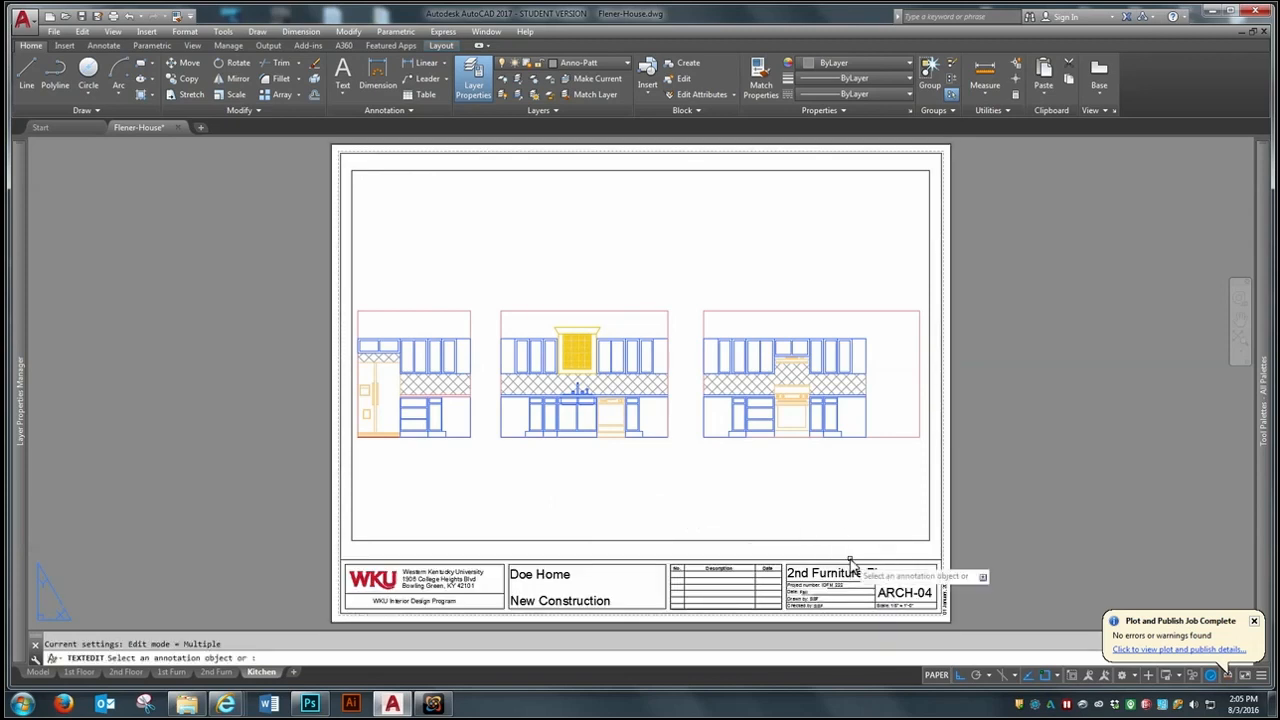
click(851, 585)
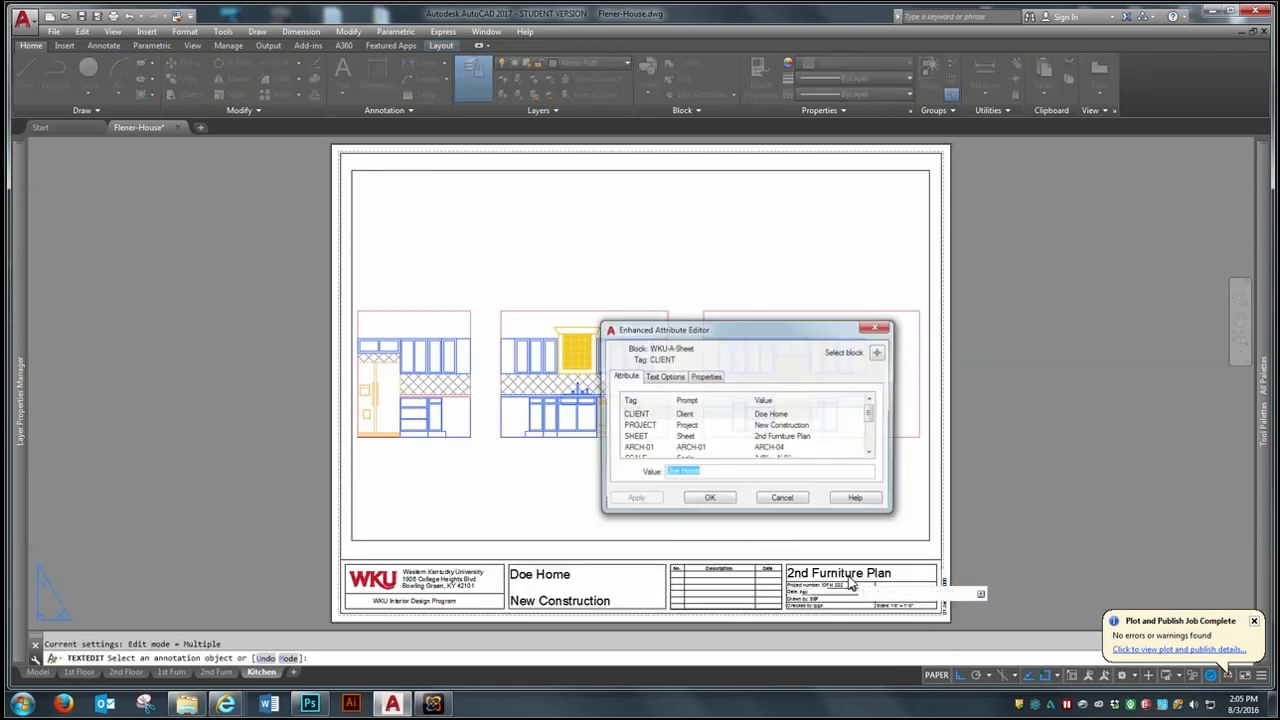
click(782, 438)
drag(732, 478, 575, 475)
text(Kitc)
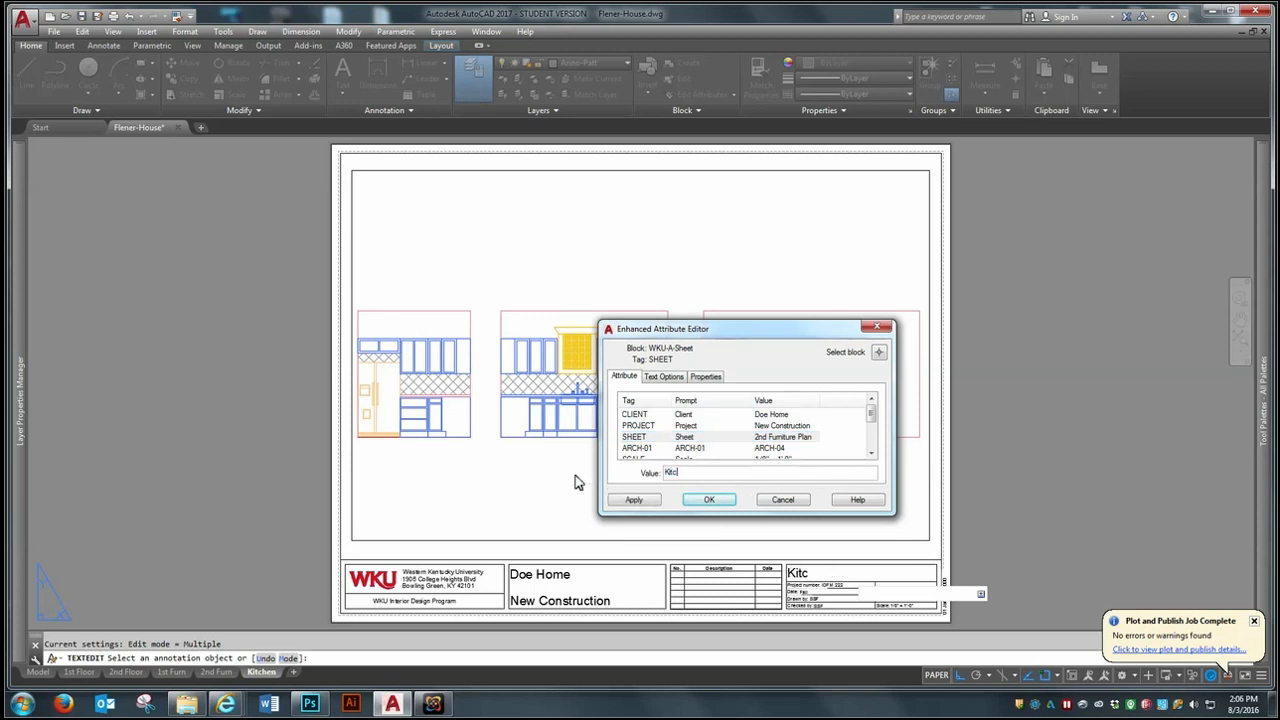
text(hen Elevation)
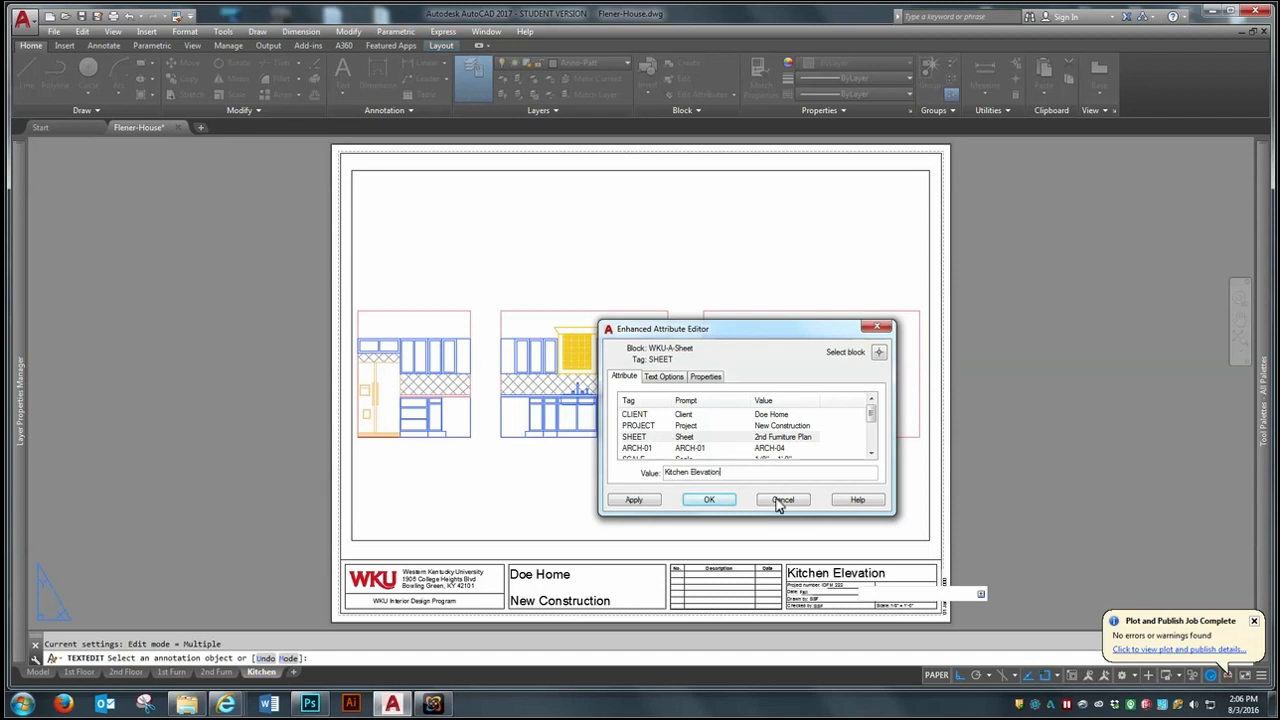
- Set the title block's sheet number to ARCH-05 and its scale text to 1/4" = 1'-0", and finish editing attributes
click(768, 447)
click(698, 474)
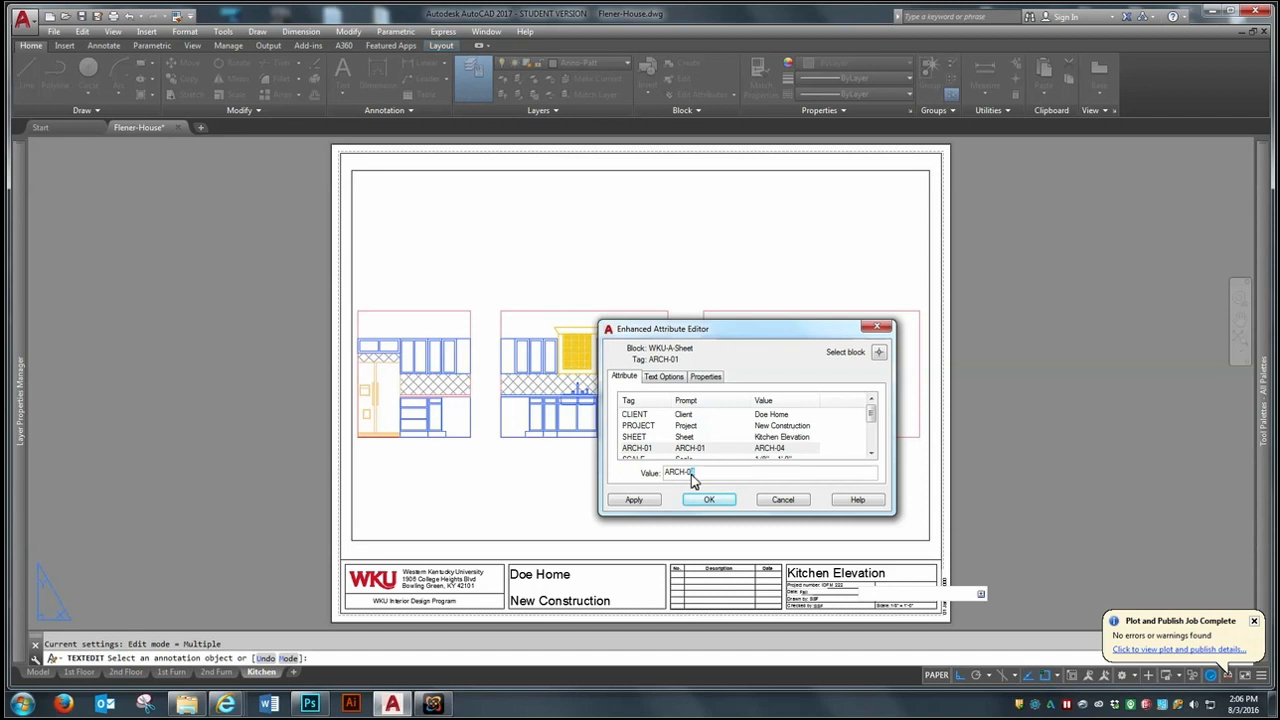
click(871, 453)
click(871, 453)
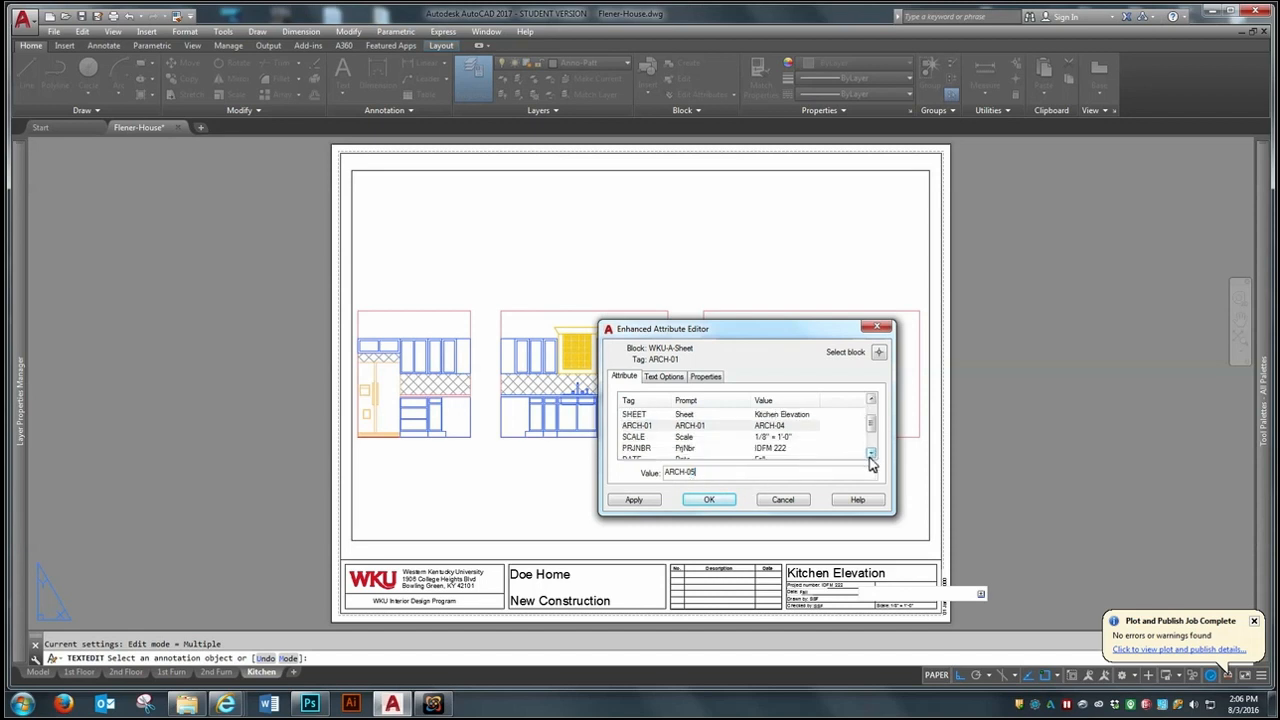
click(771, 438)
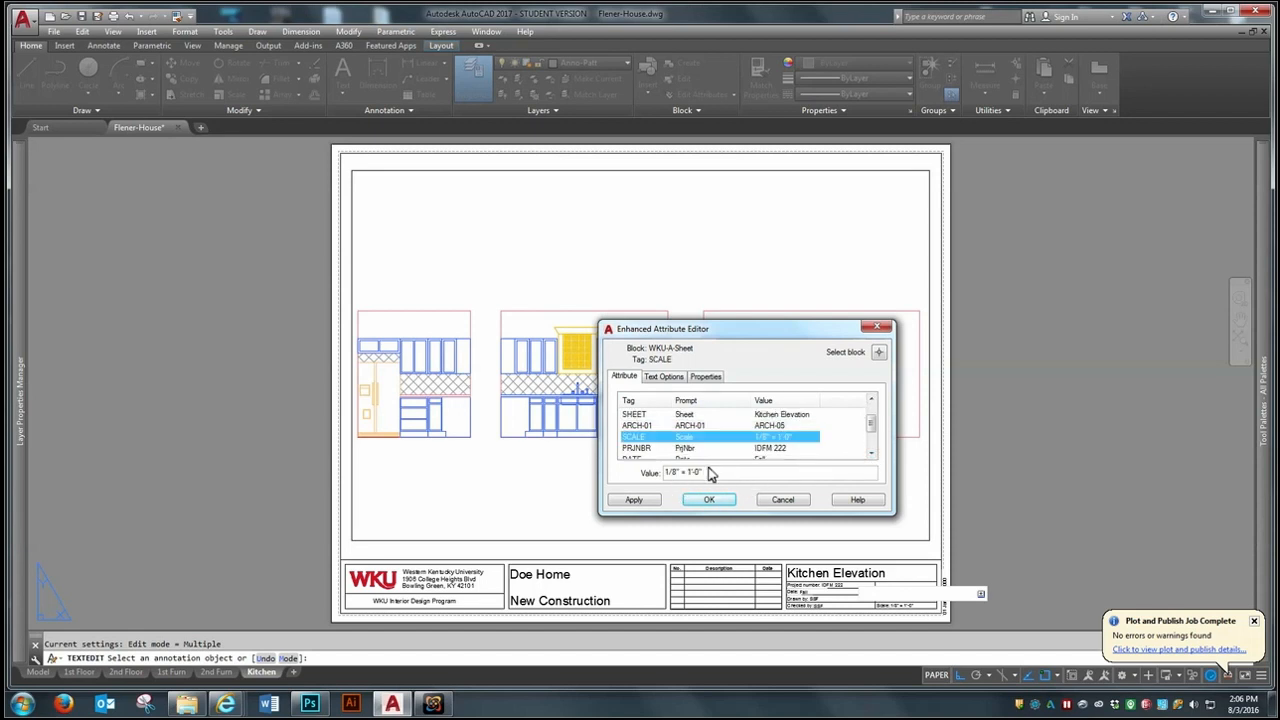
click(672, 476)
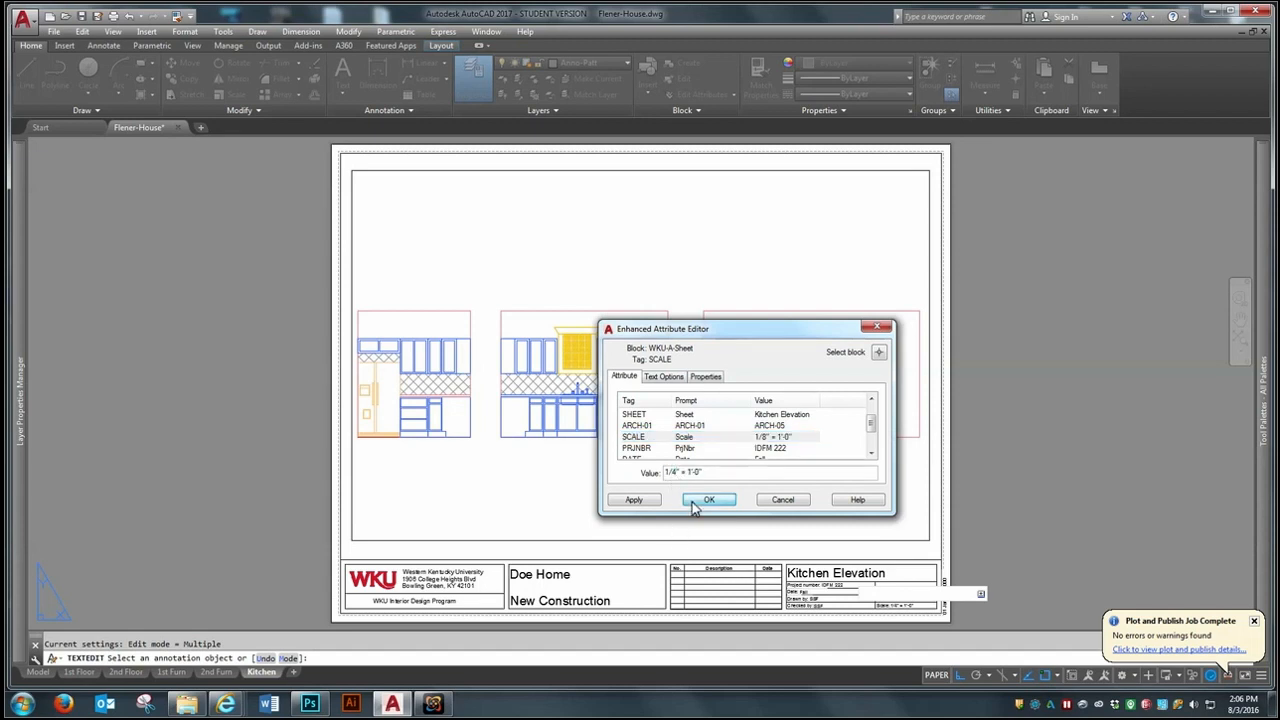
click(692, 502)
key(Return)
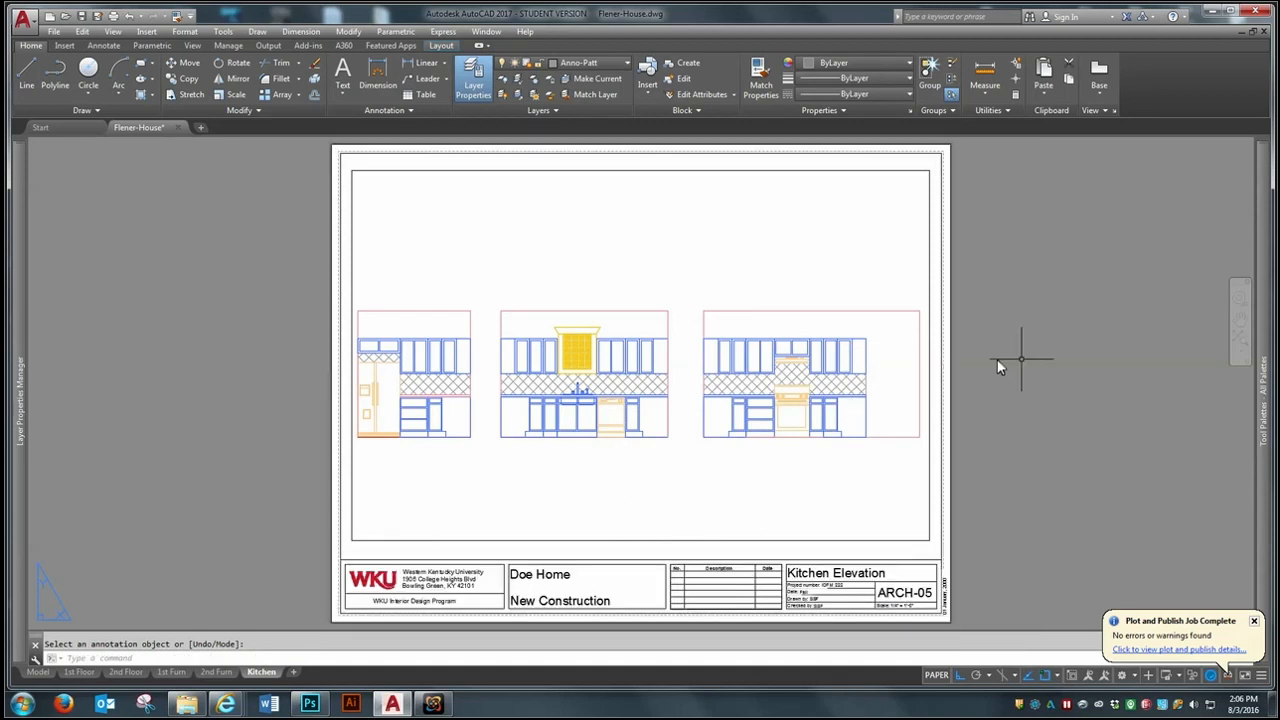
- Insert the Drawing Title - Imperial block from the Annotation tool palette below the refrigerator elevation on the sheet
click(222, 33)
mouse_move(242, 78)
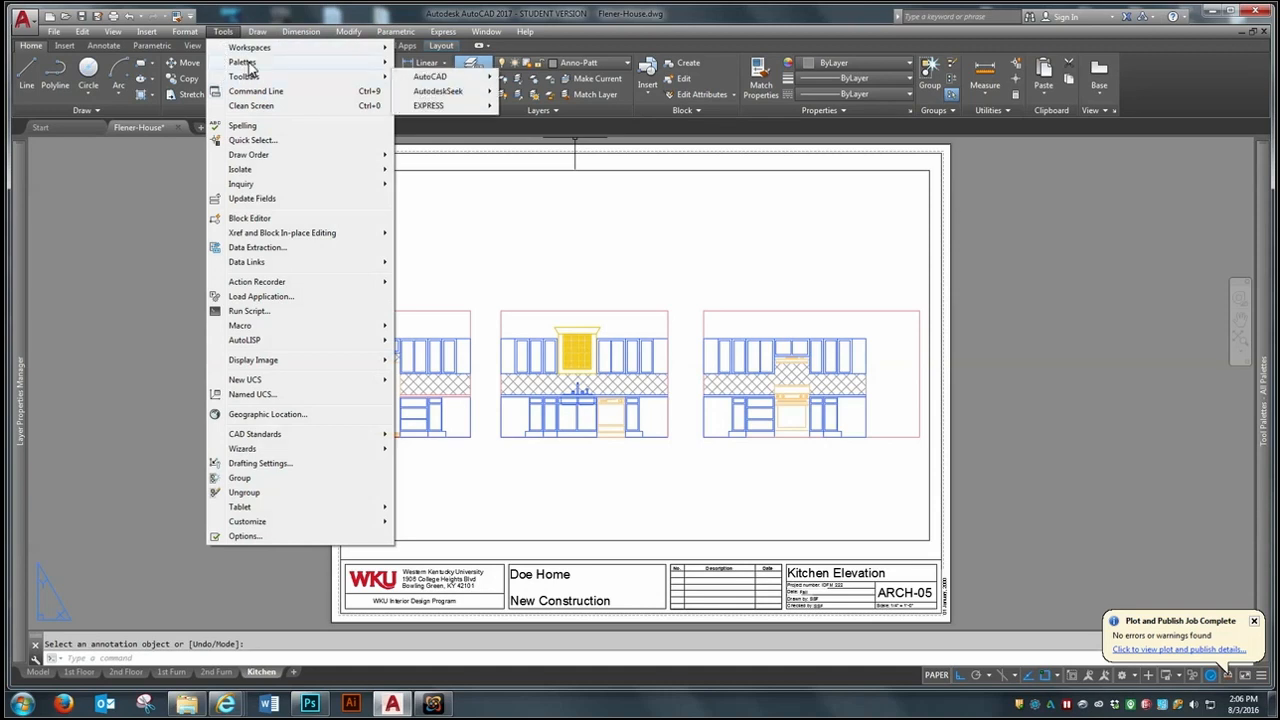
click(1265, 341)
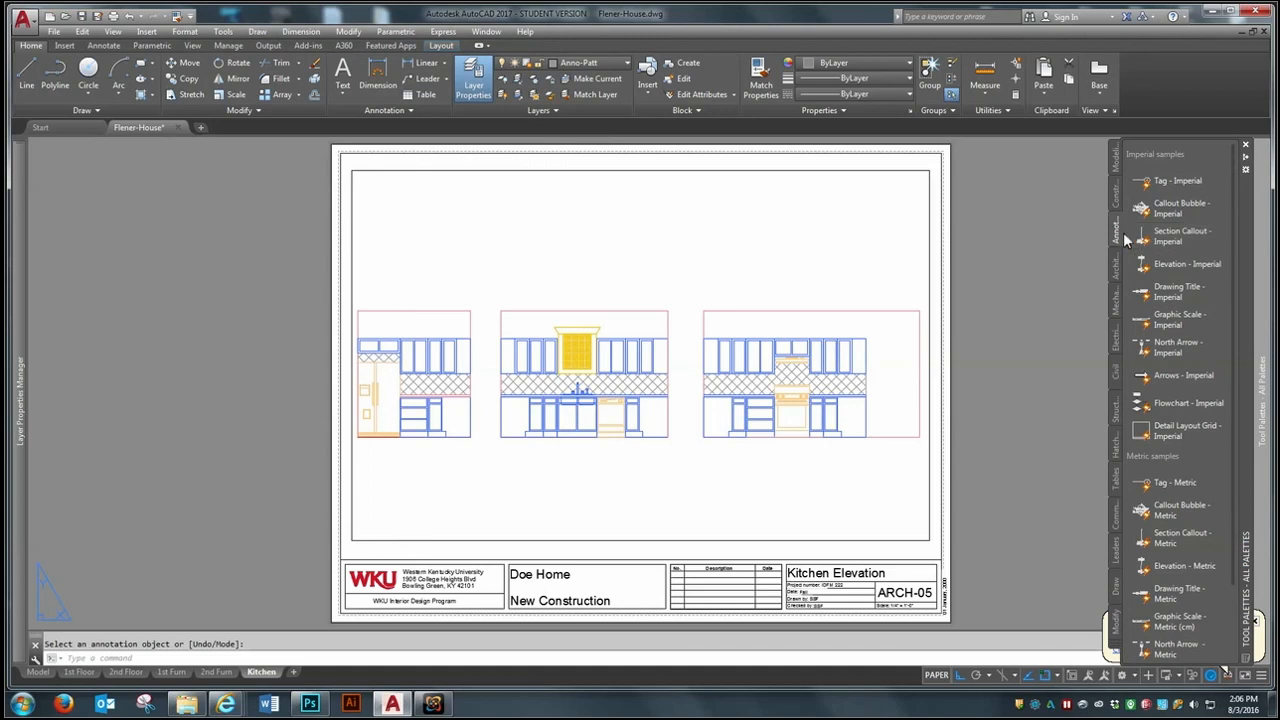
click(1113, 651)
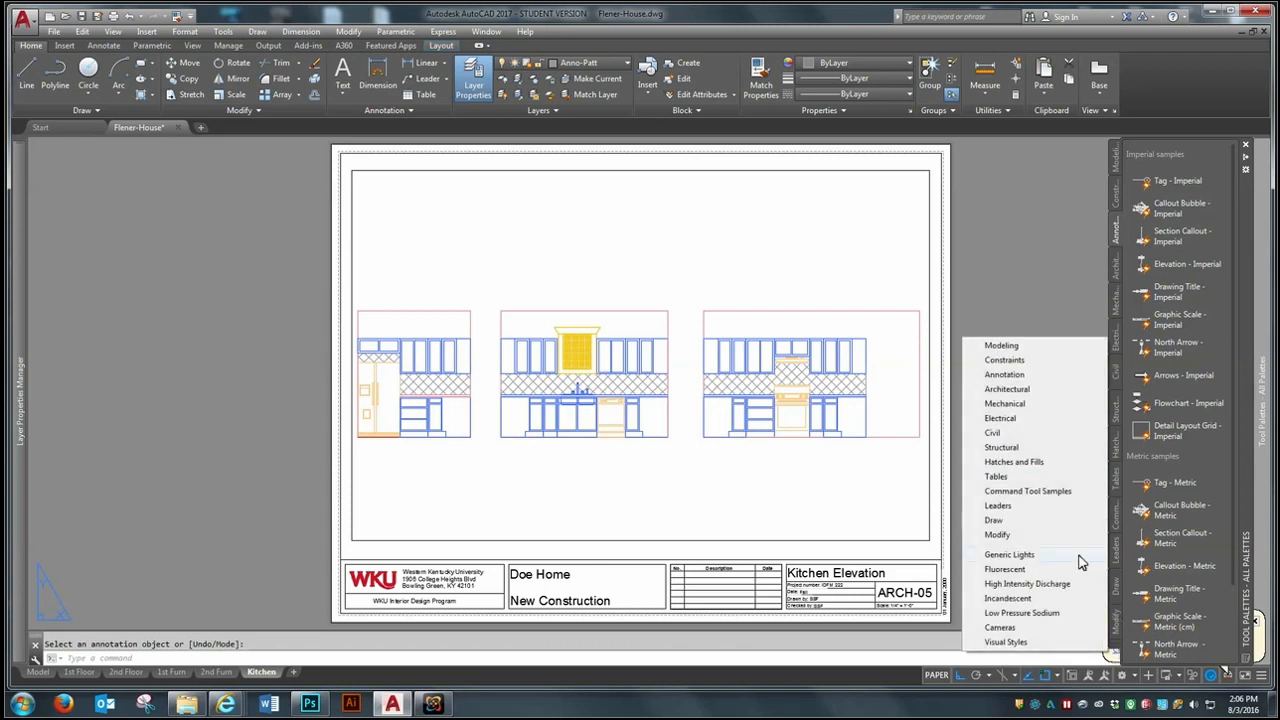
click(1011, 379)
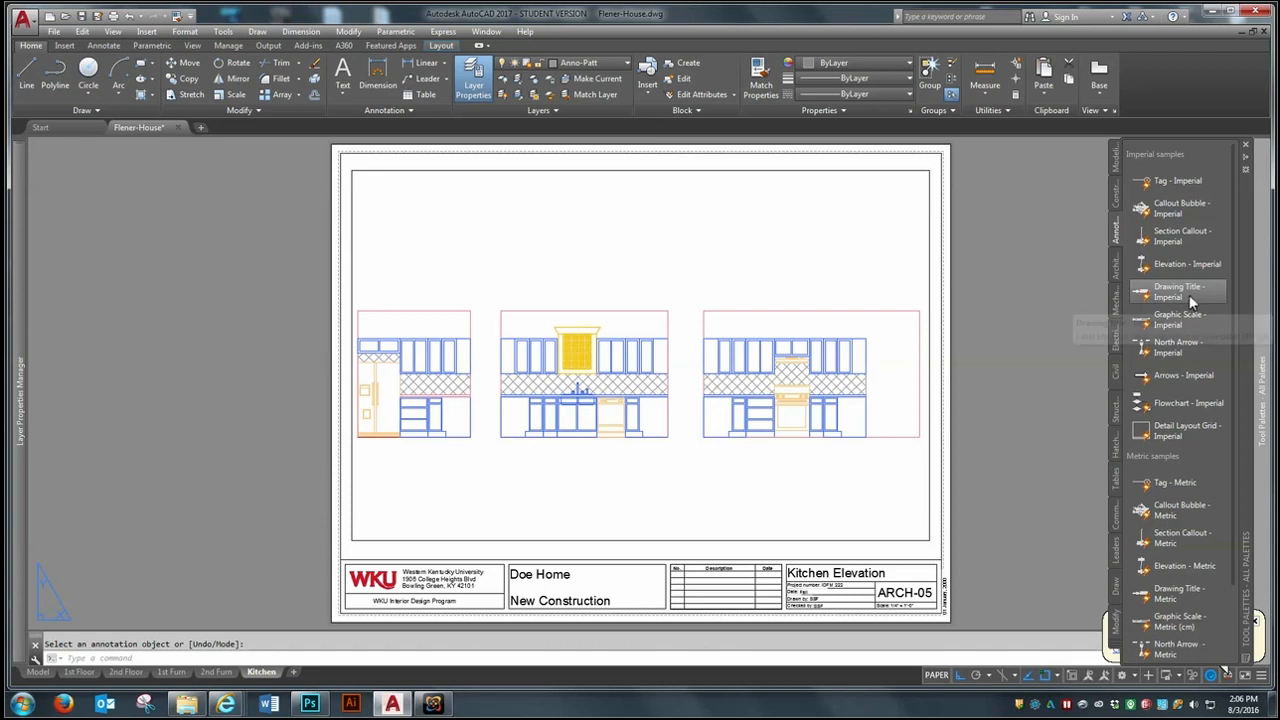
scroll(366, 492, up, 2)
click(467, 497)
- Put the inserted drawing title on the Anno-Symbols layer
click(540, 448)
click(491, 505)
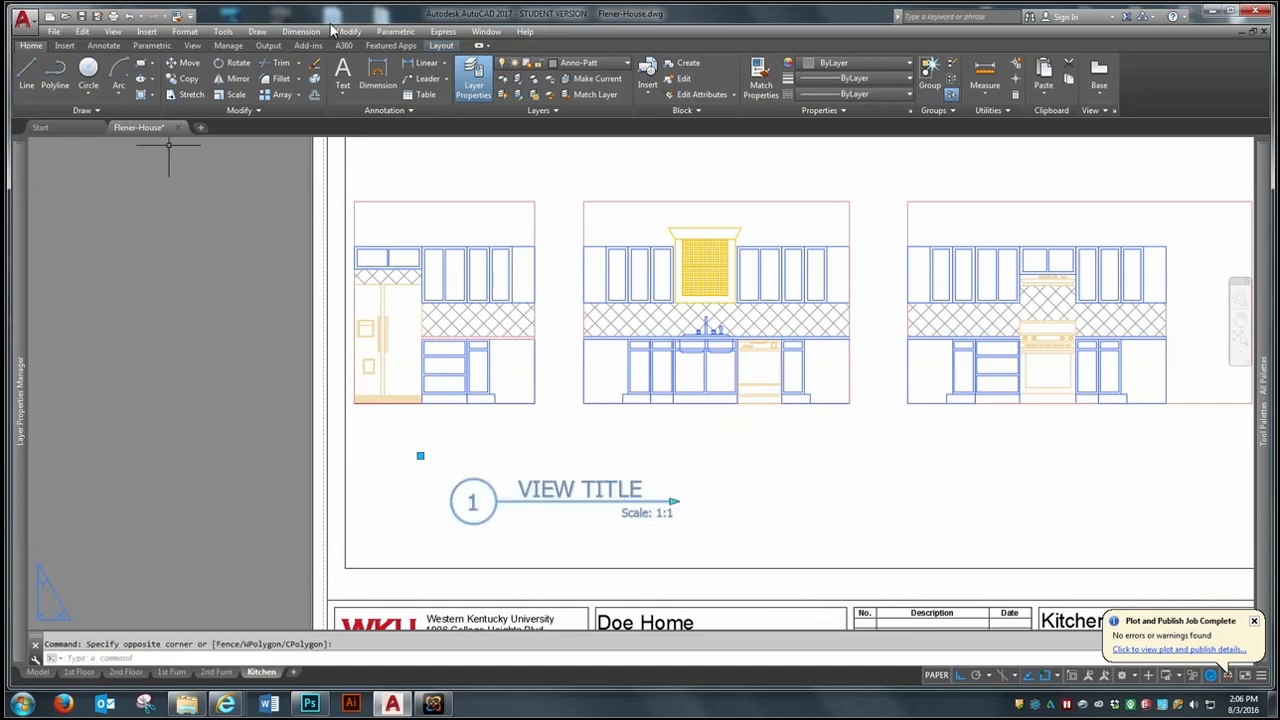
click(590, 62)
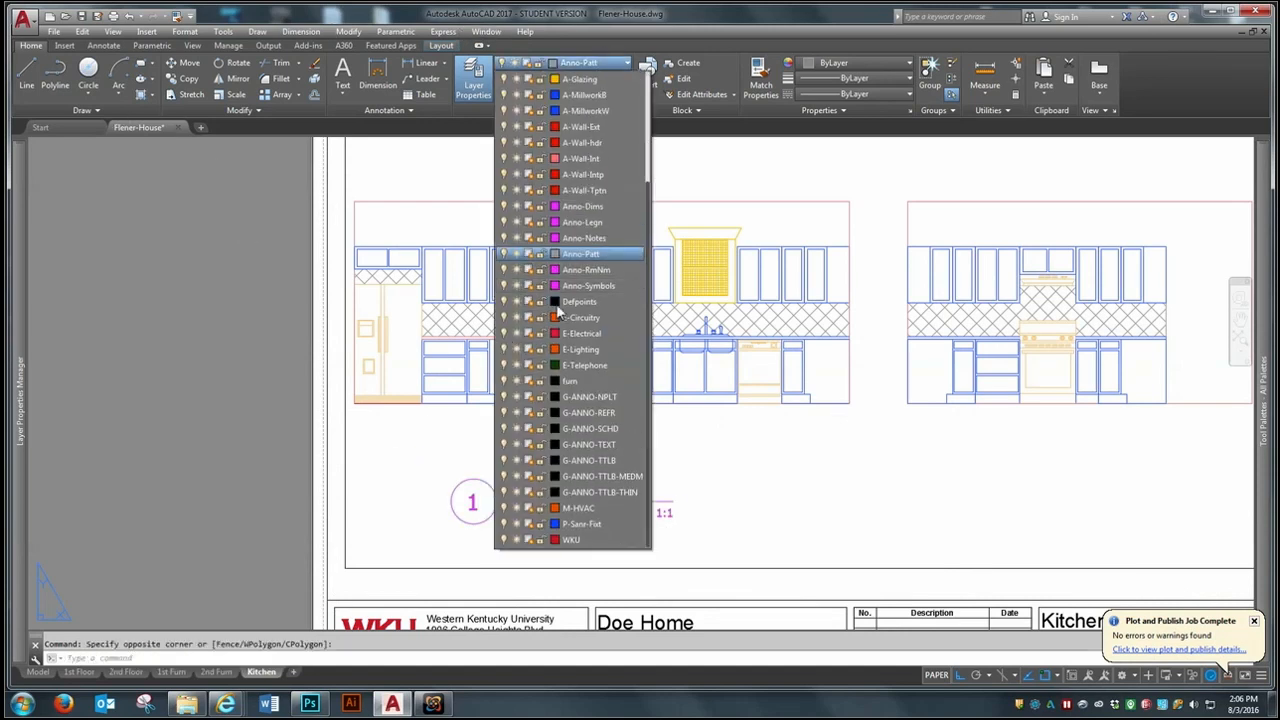
click(606, 286)
key(Escape)
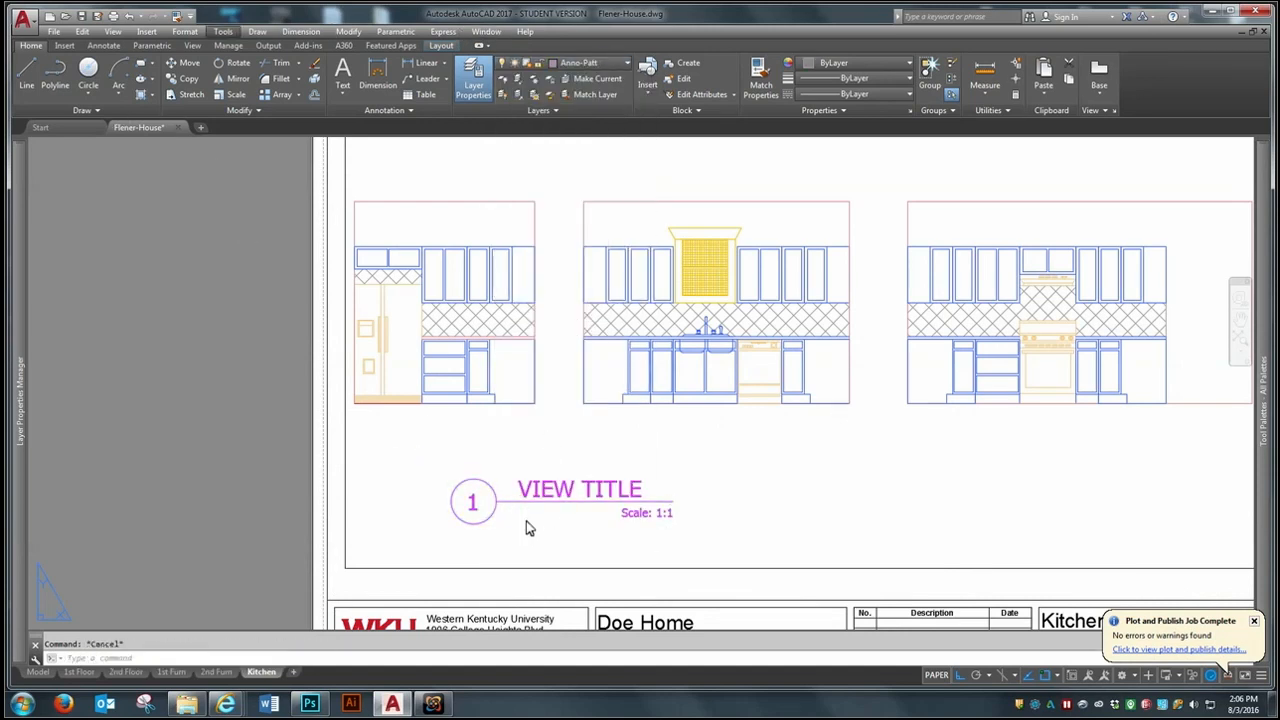
- Scale the drawing title by a factor of .75 from a base point at its number bubble
click(228, 94)
click(561, 498)
key(Return)
click(505, 502)
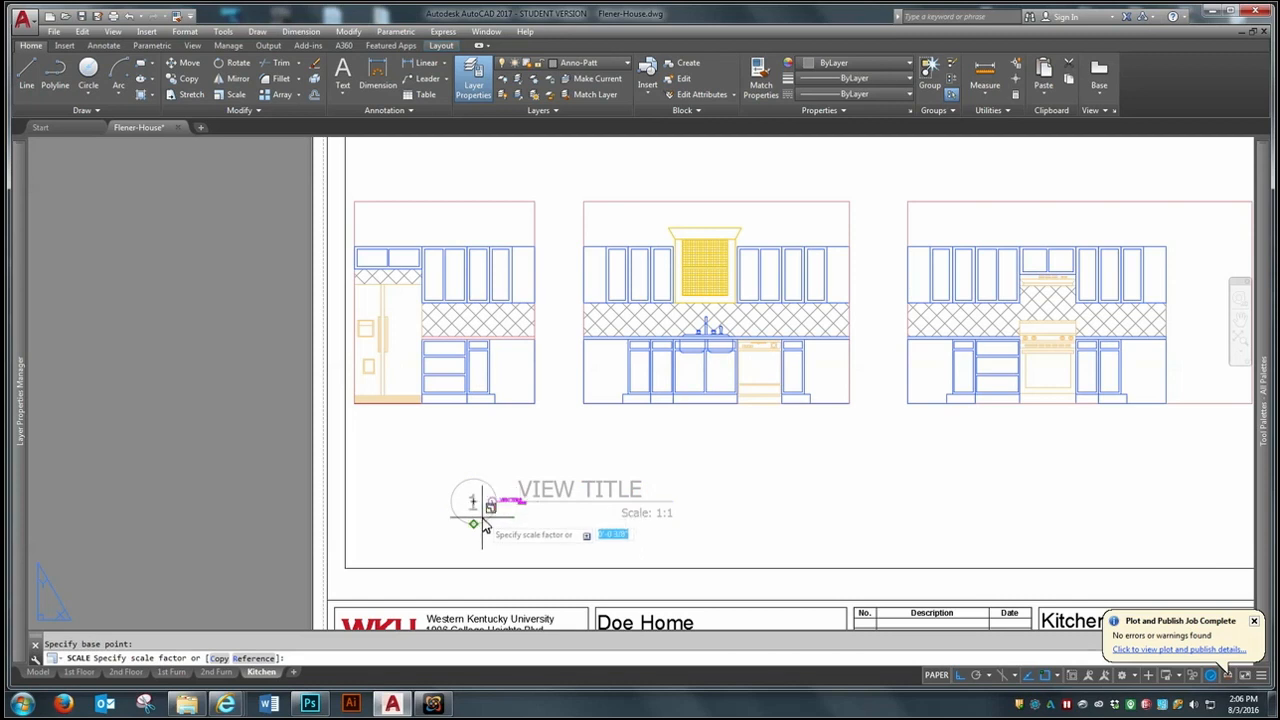
text(.75)
key(Return)
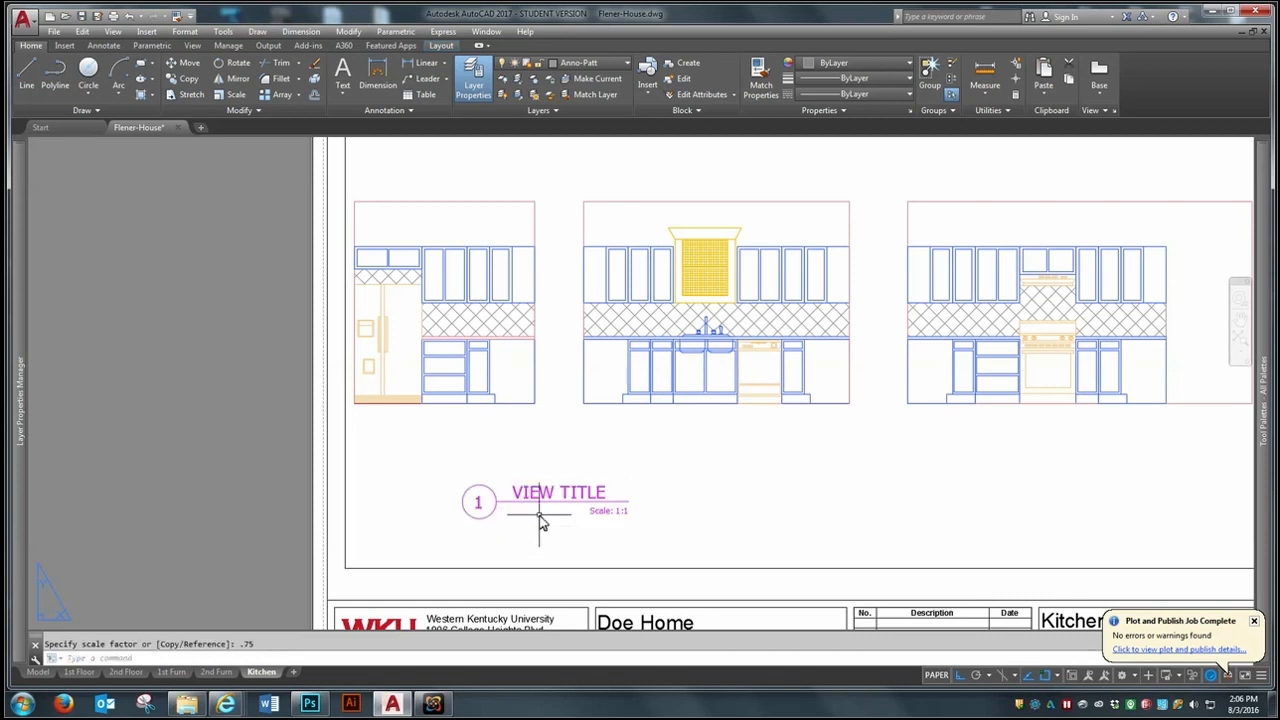
- Move the drawing title horizontally west so it sits below the refrigerator elevation
text(m)
key(Return)
click(578, 499)
key(Return)
click(512, 487)
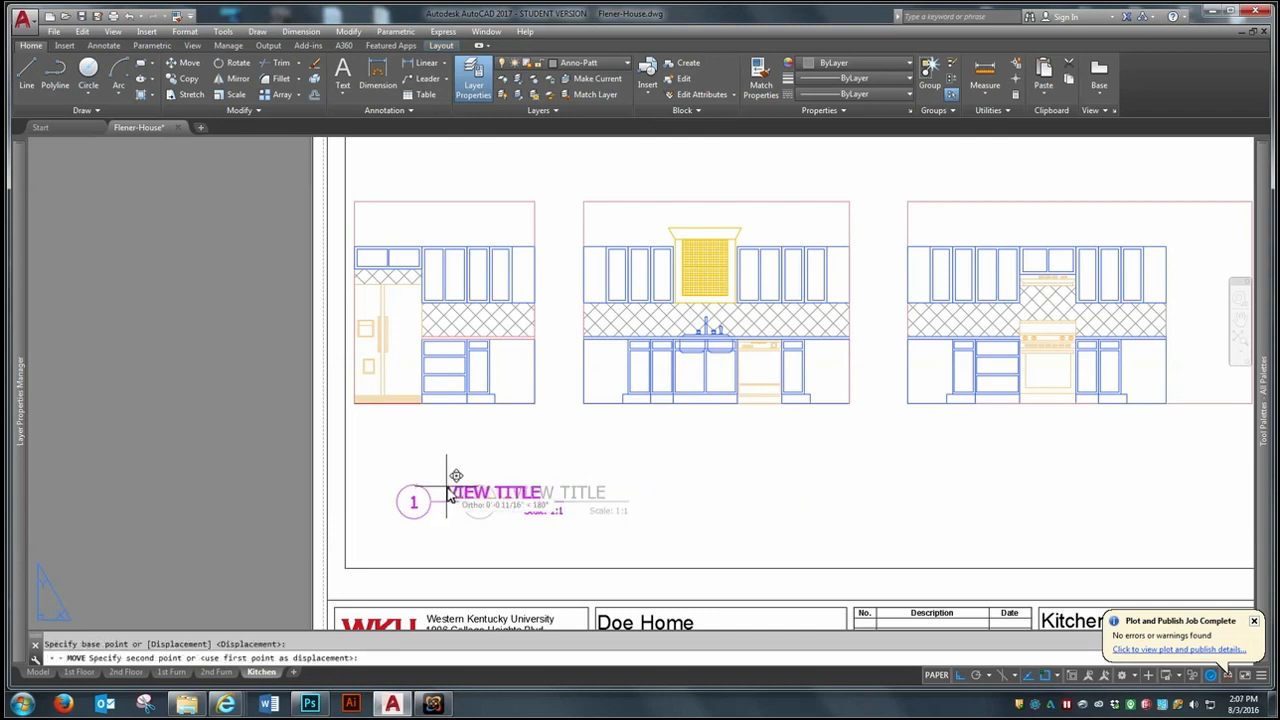
click(396, 489)
- Move the drawing title up close beneath the refrigerator elevation and adjust it sideways to line up with the elevation's left edge
key(Return)
click(430, 502)
key(Return)
click(451, 548)
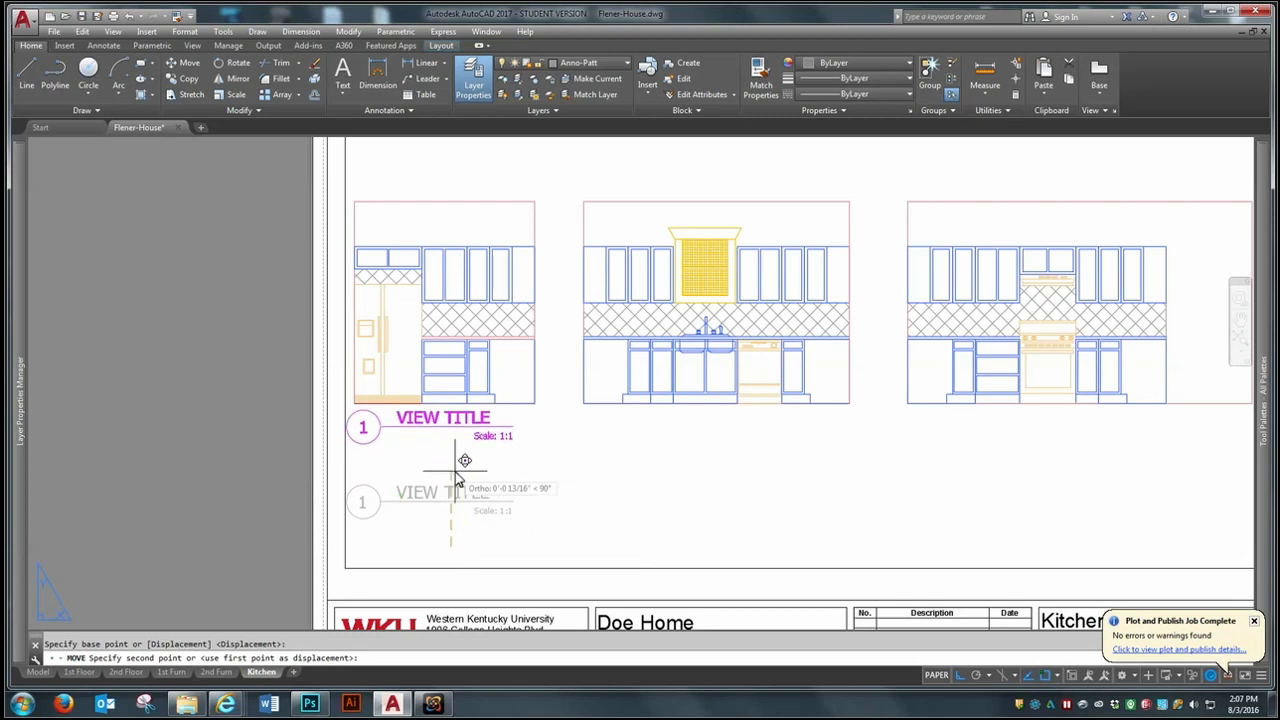
click(378, 497)
click(455, 480)
key(Return)
click(397, 455)
key(Return)
click(382, 491)
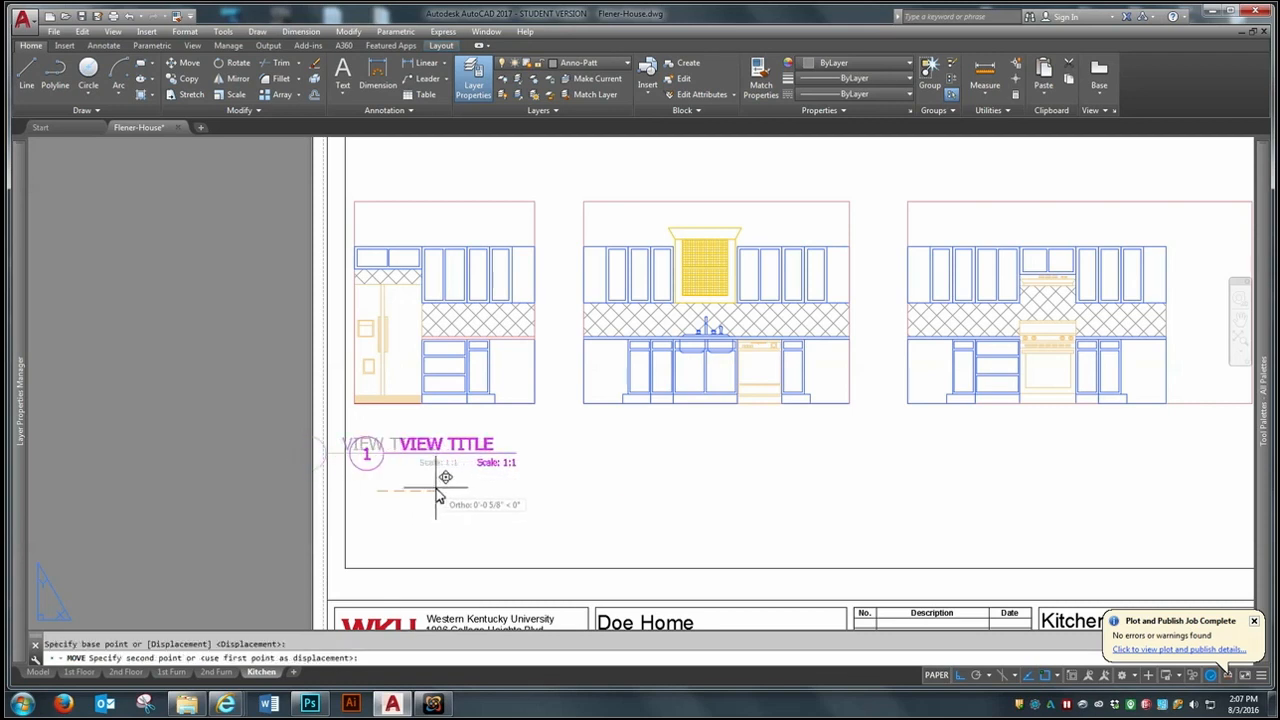
click(436, 495)
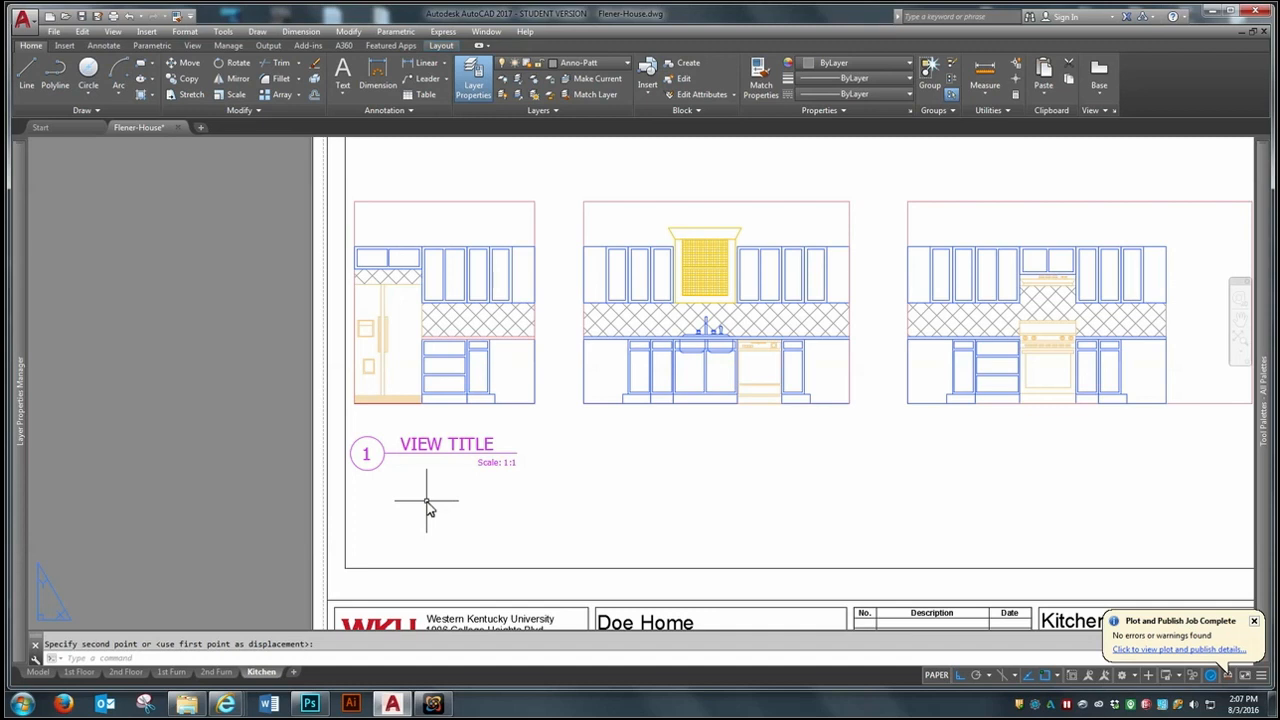
- Set the drawing title's viewport scale to "Scale: 1/4" =1'-0"" and its drawing name to "Frig Wall"
double_click(423, 458)
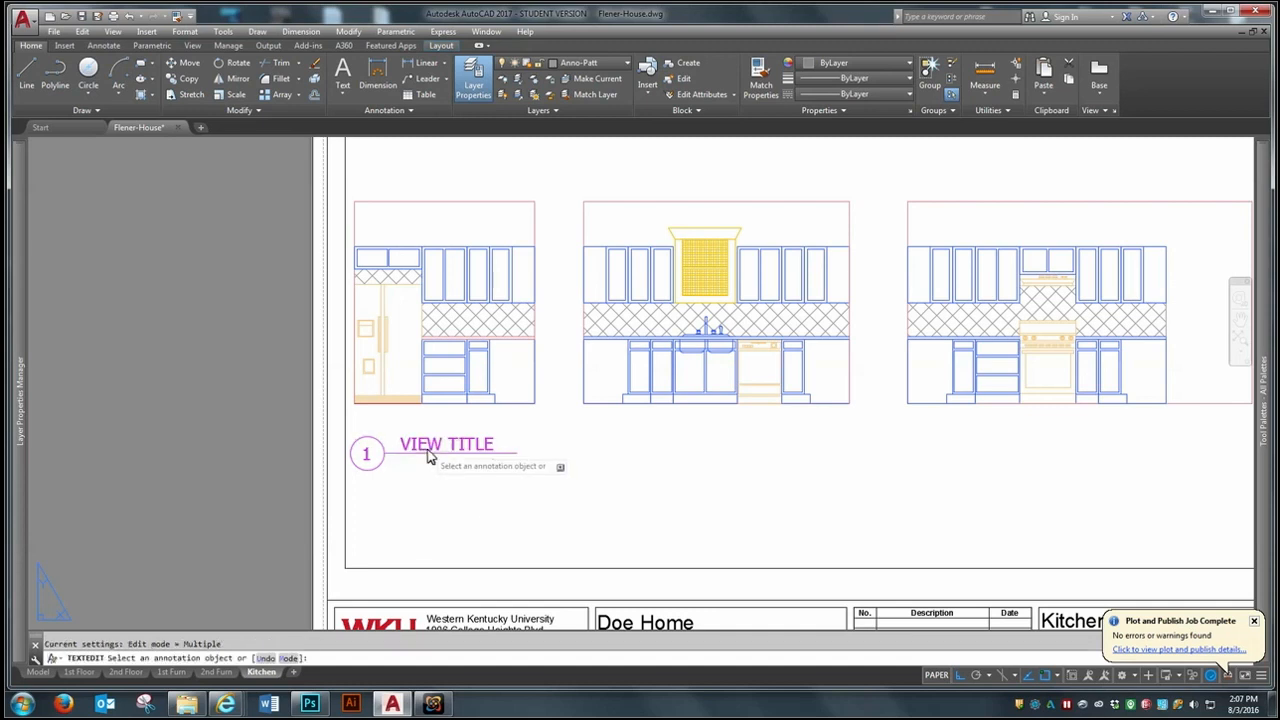
click(780, 416)
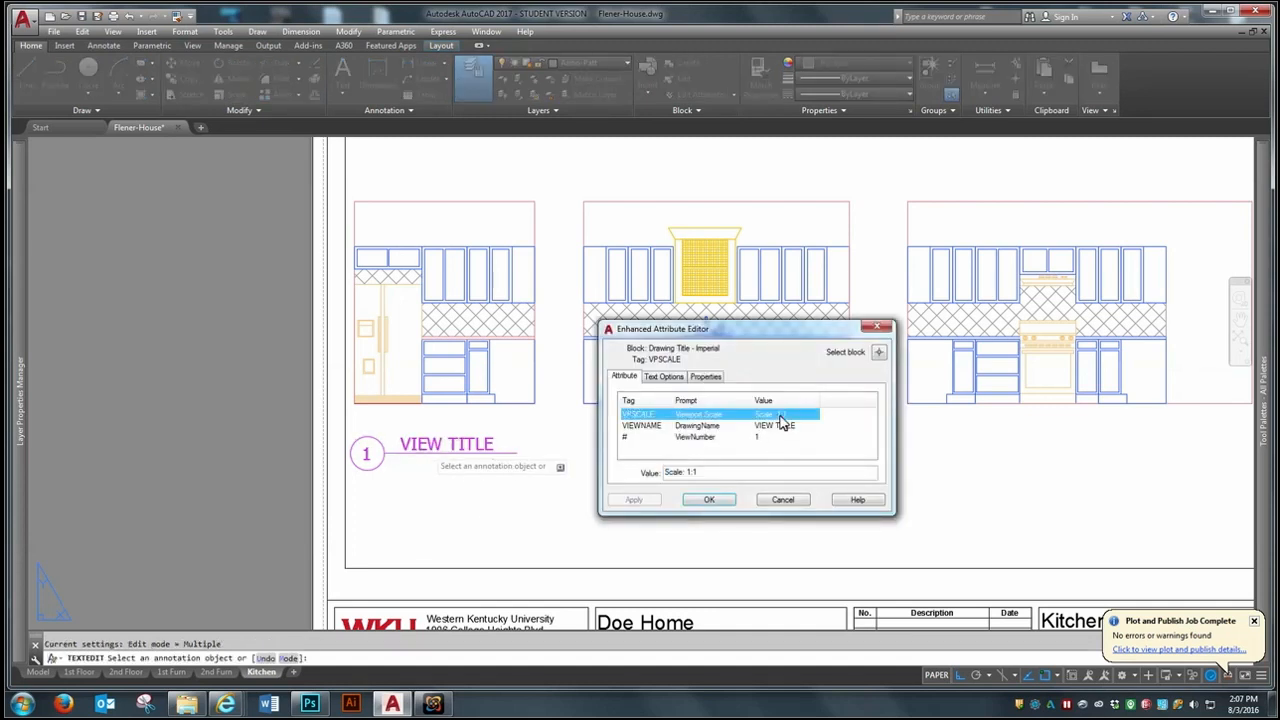
click(710, 479)
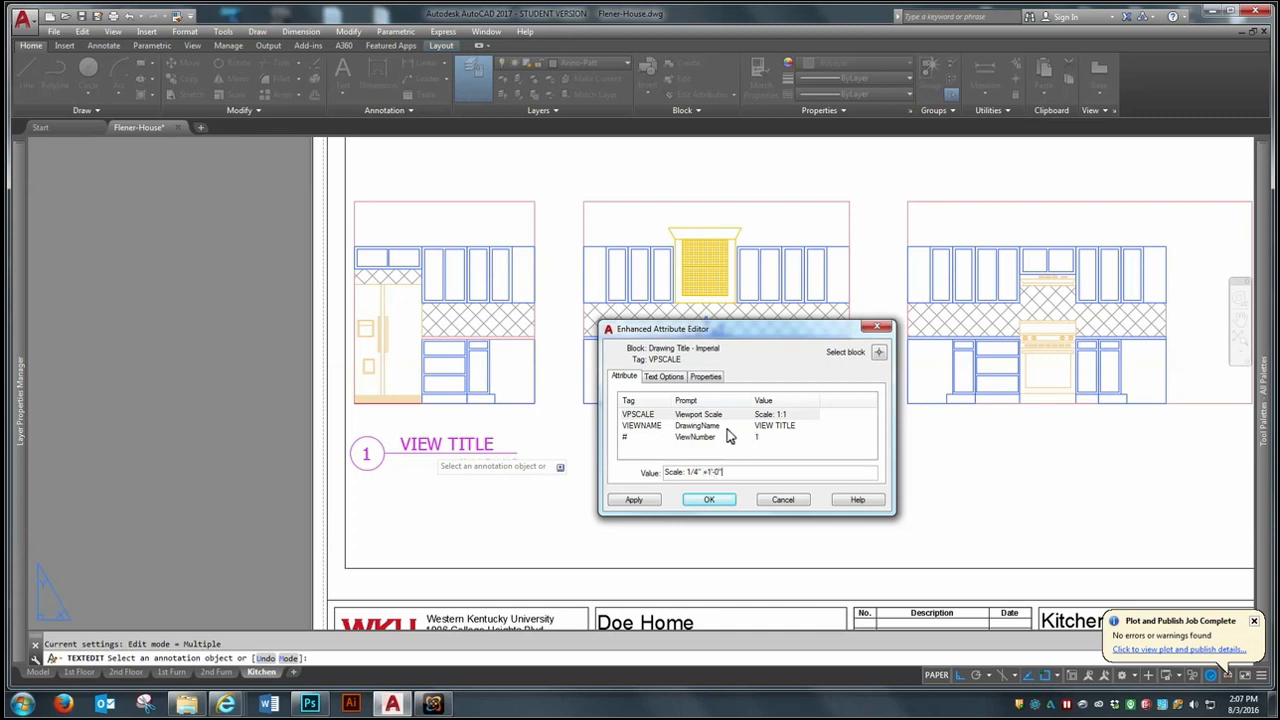
click(726, 427)
key(Tab)
text(Frig Wall)
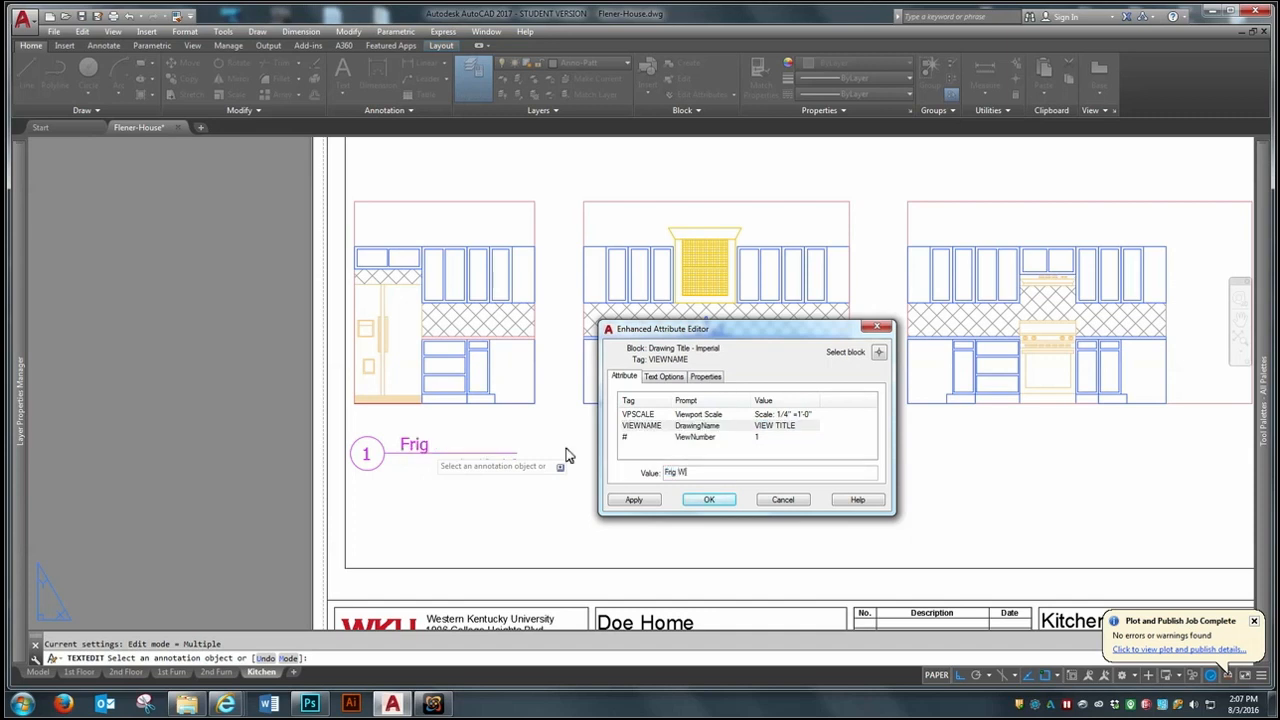
click(706, 499)
key(Return)
- Copy the Frig Wall drawing title horizontally to below the sink elevation and below the range elevation
text(co)
key(Return)
click(450, 460)
key(Return)
click(430, 497)
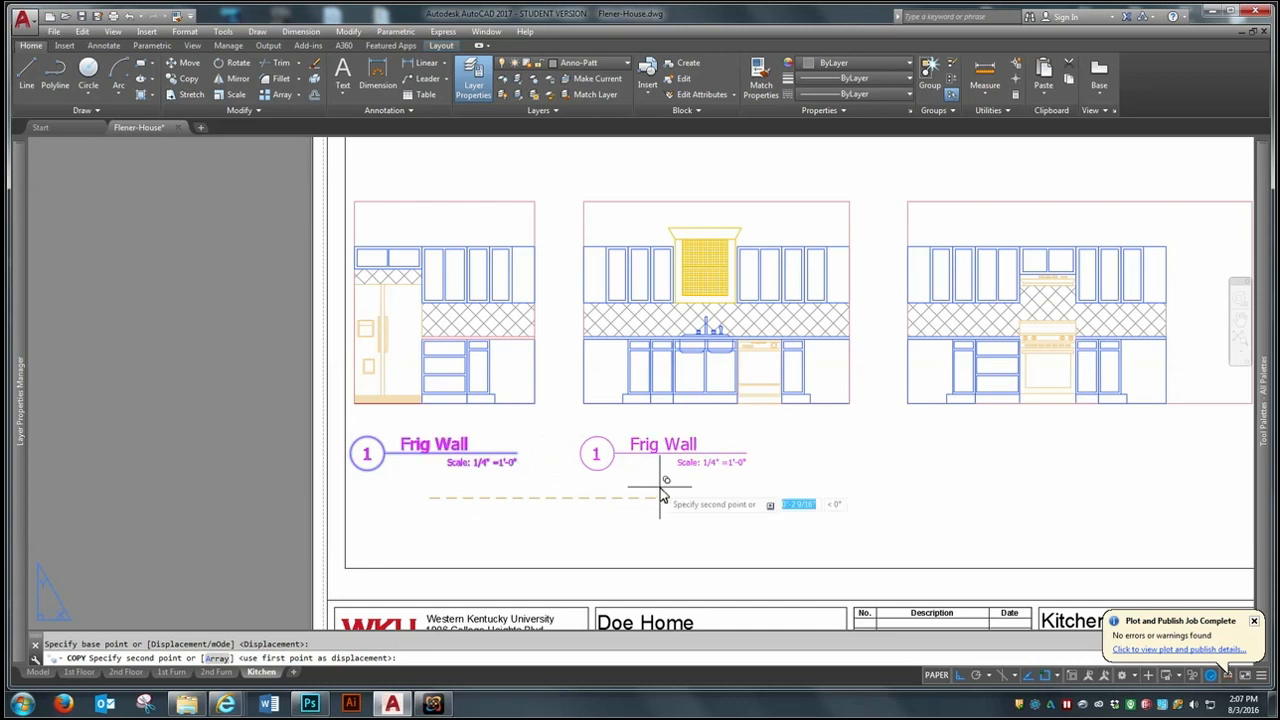
click(662, 497)
click(984, 485)
key(Return)
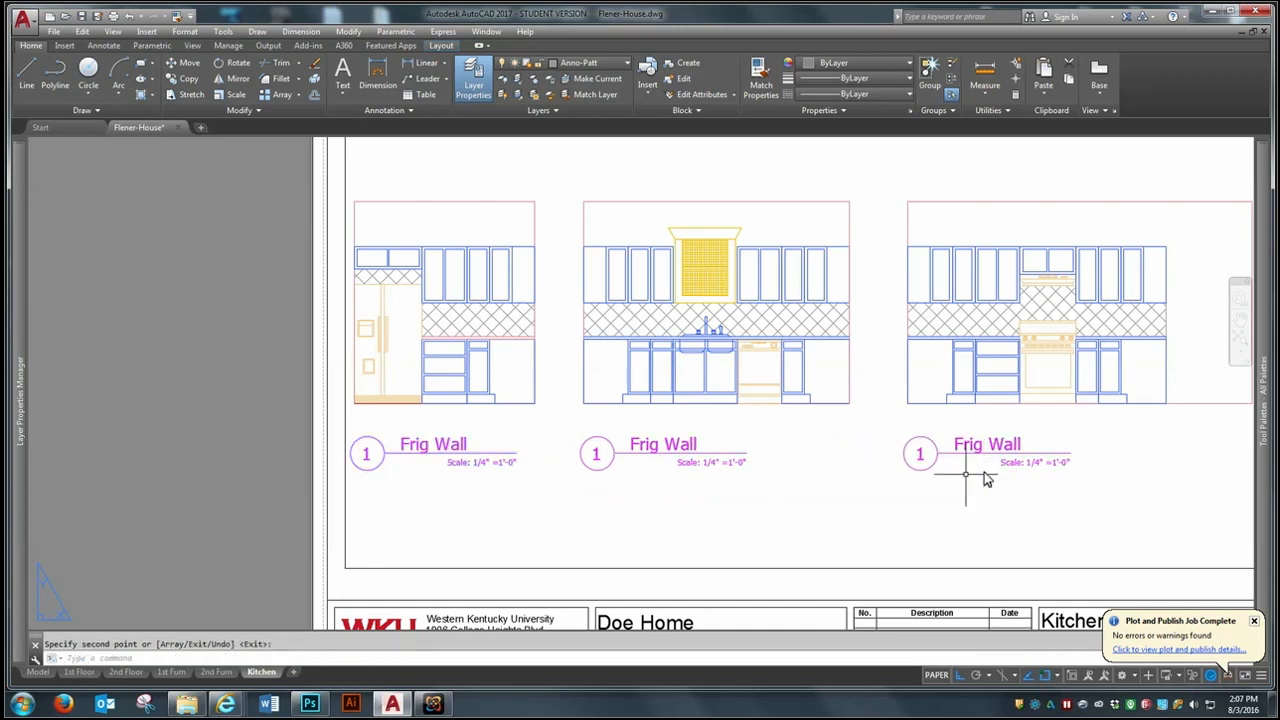
- Change the title below the sink elevation to drawing name "Sink Wall" and view number 2
double_click(655, 450)
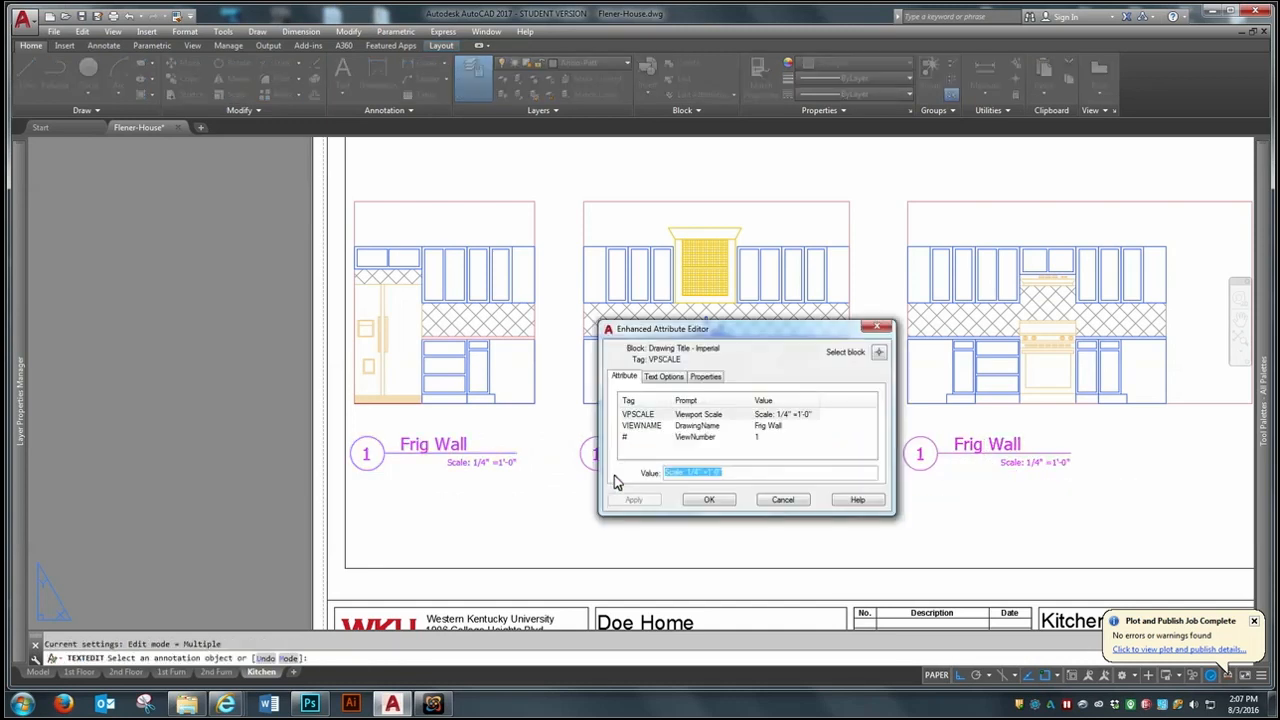
click(777, 425)
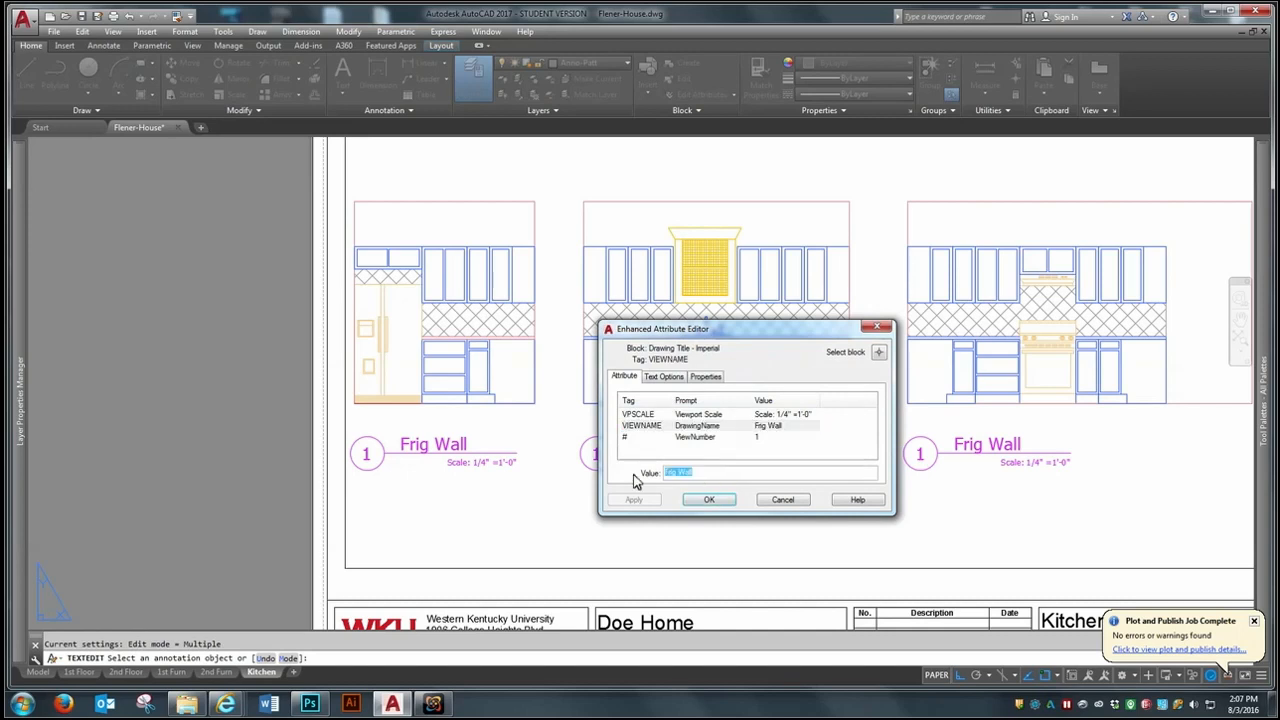
text(Sink Wall)
click(704, 438)
click(692, 475)
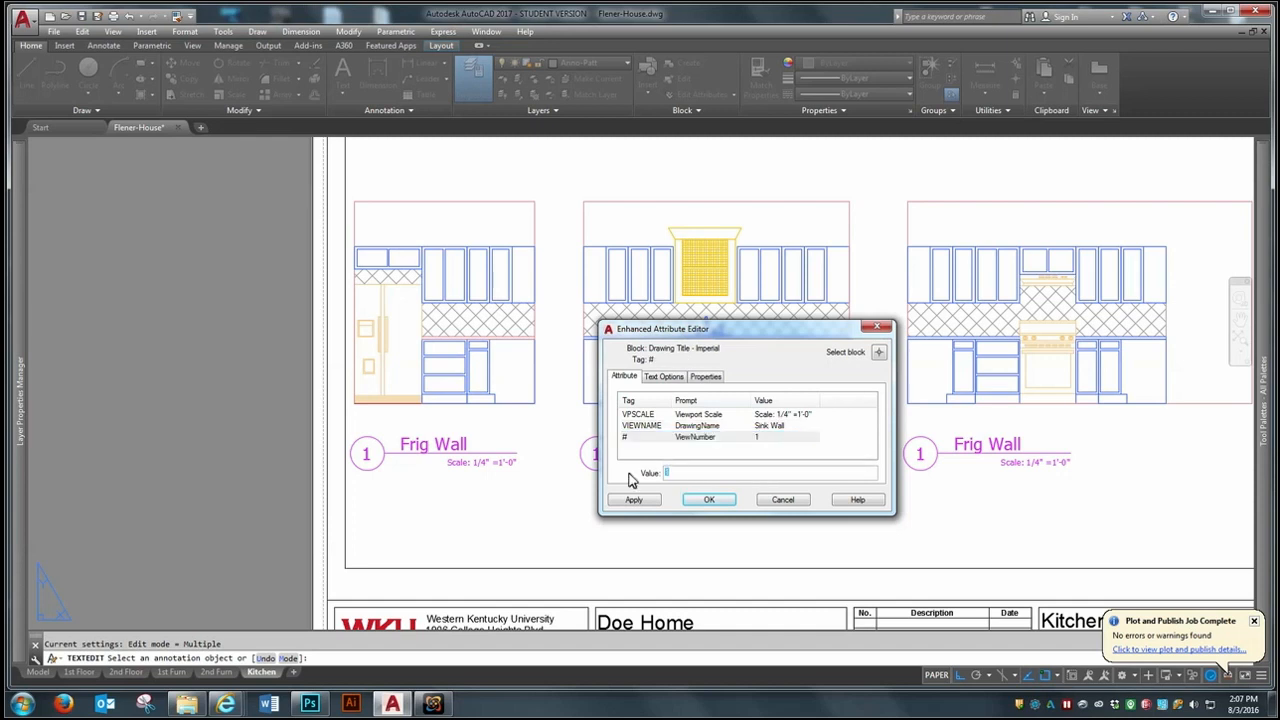
text(2)
click(707, 500)
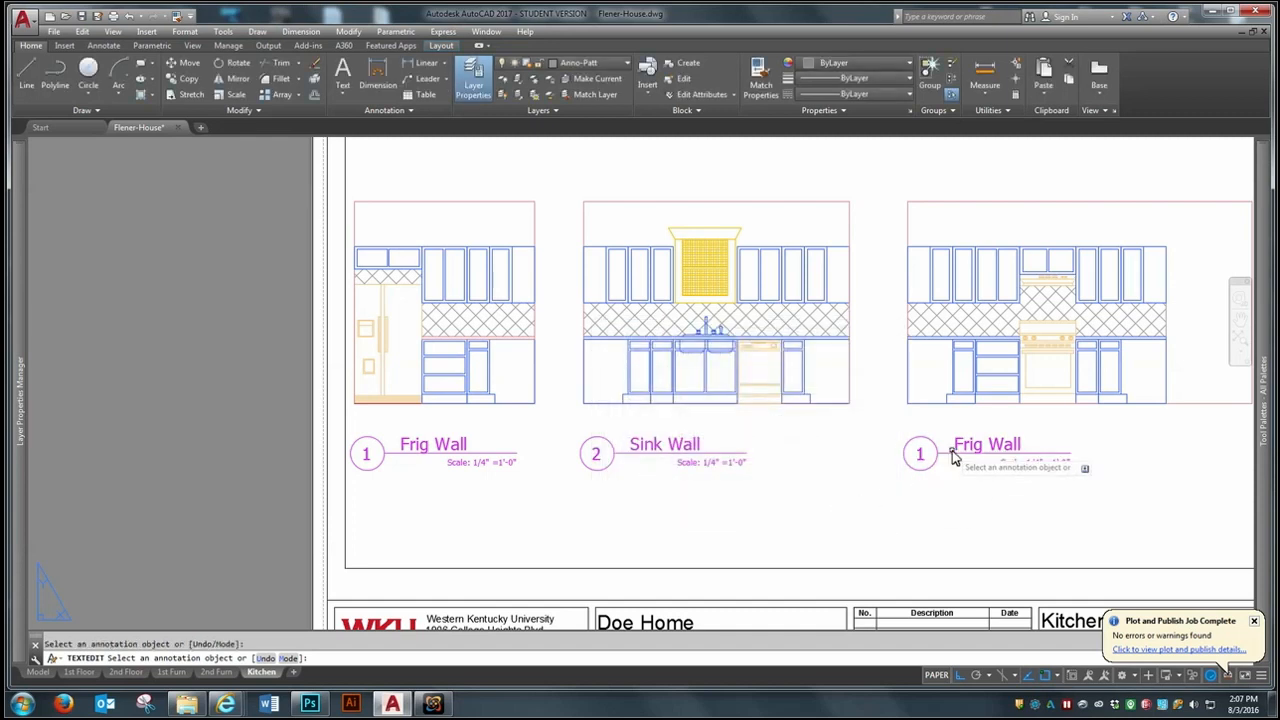
- Change the title below the stove elevation to view number 3 and drawing name "Stove Wall"
click(952, 458)
click(757, 440)
click(690, 474)
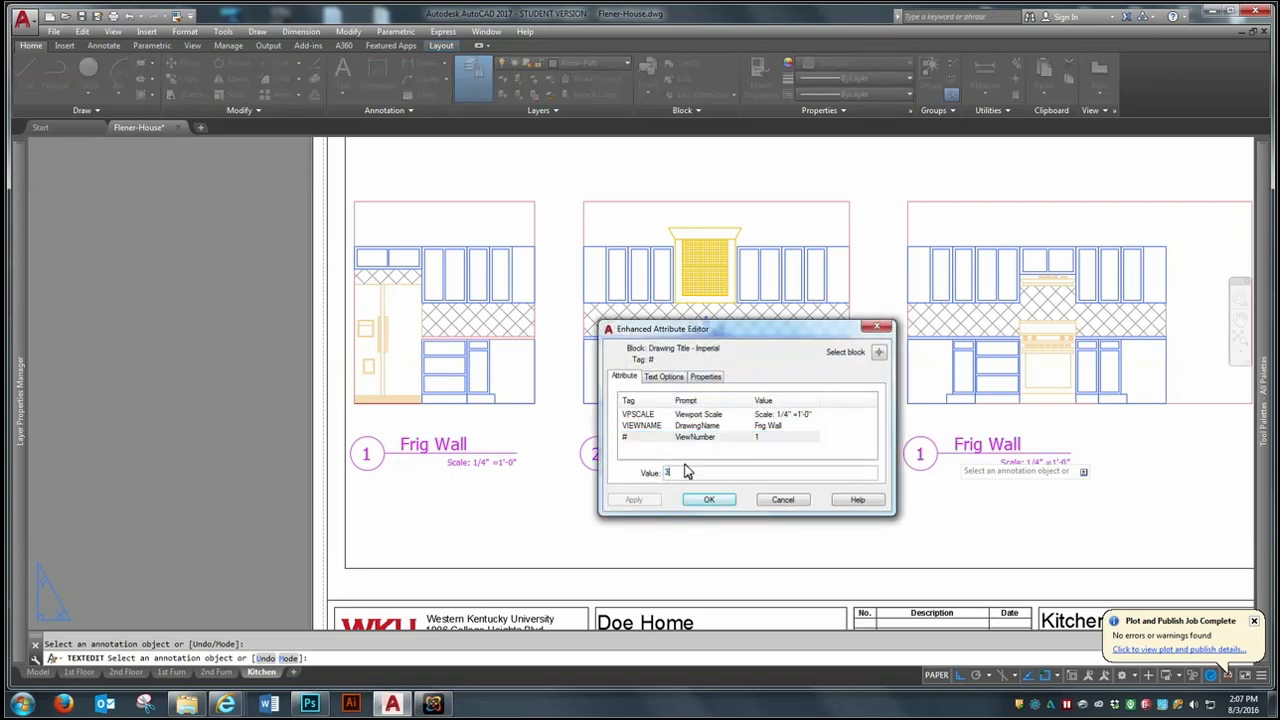
text(3)
click(779, 426)
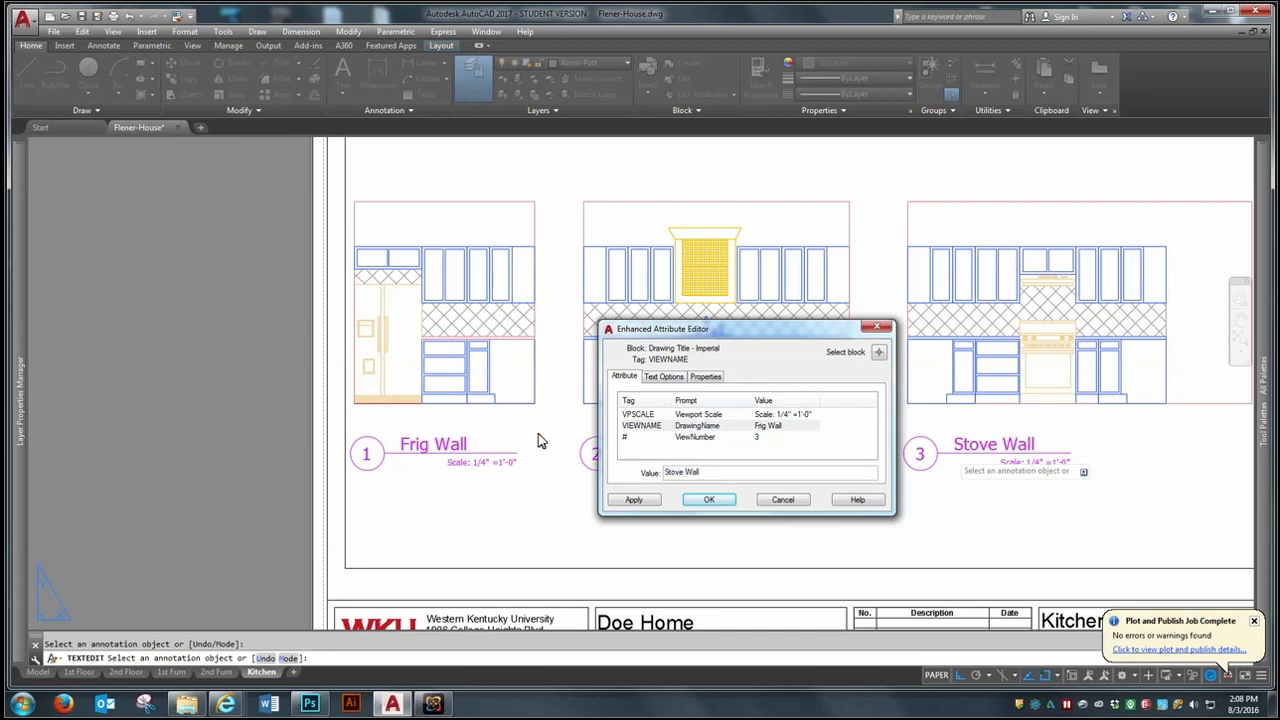
click(726, 501)
- Change the drawing name of title 1 below the refrigerator elevation to "Refrigerator Wall"
click(430, 450)
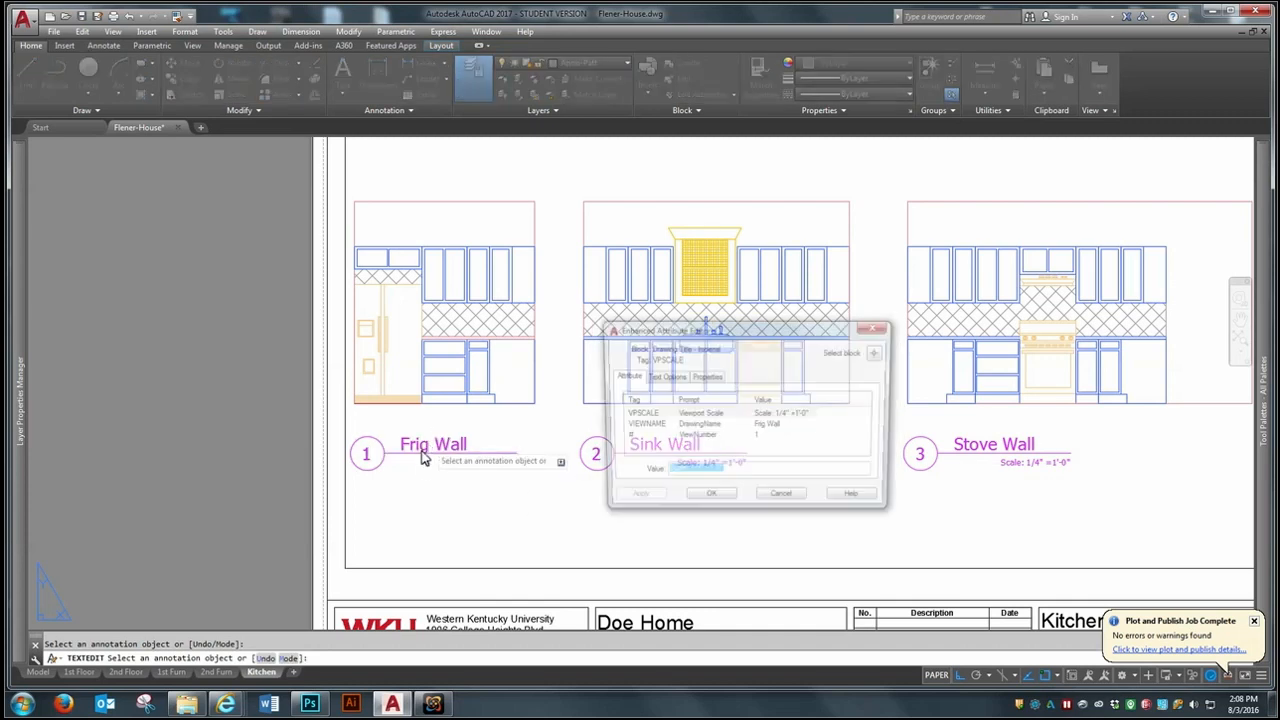
click(765, 426)
click(715, 477)
text(Reg)
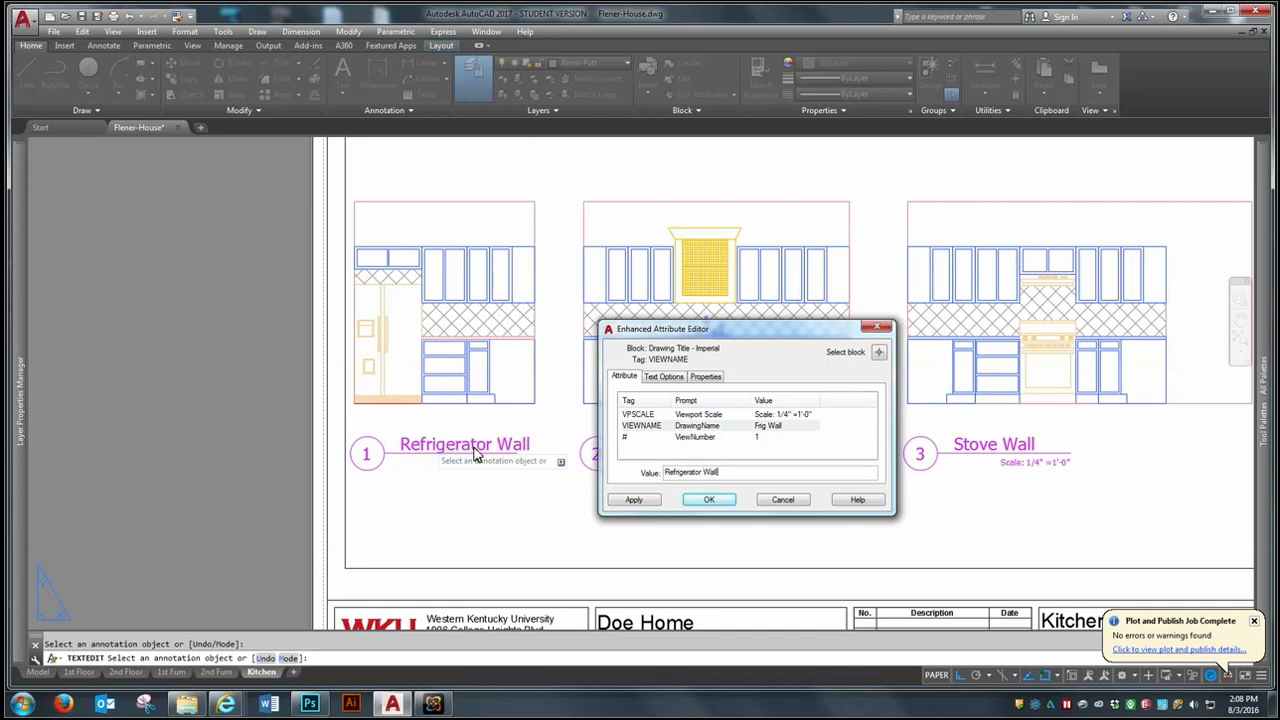
click(703, 500)
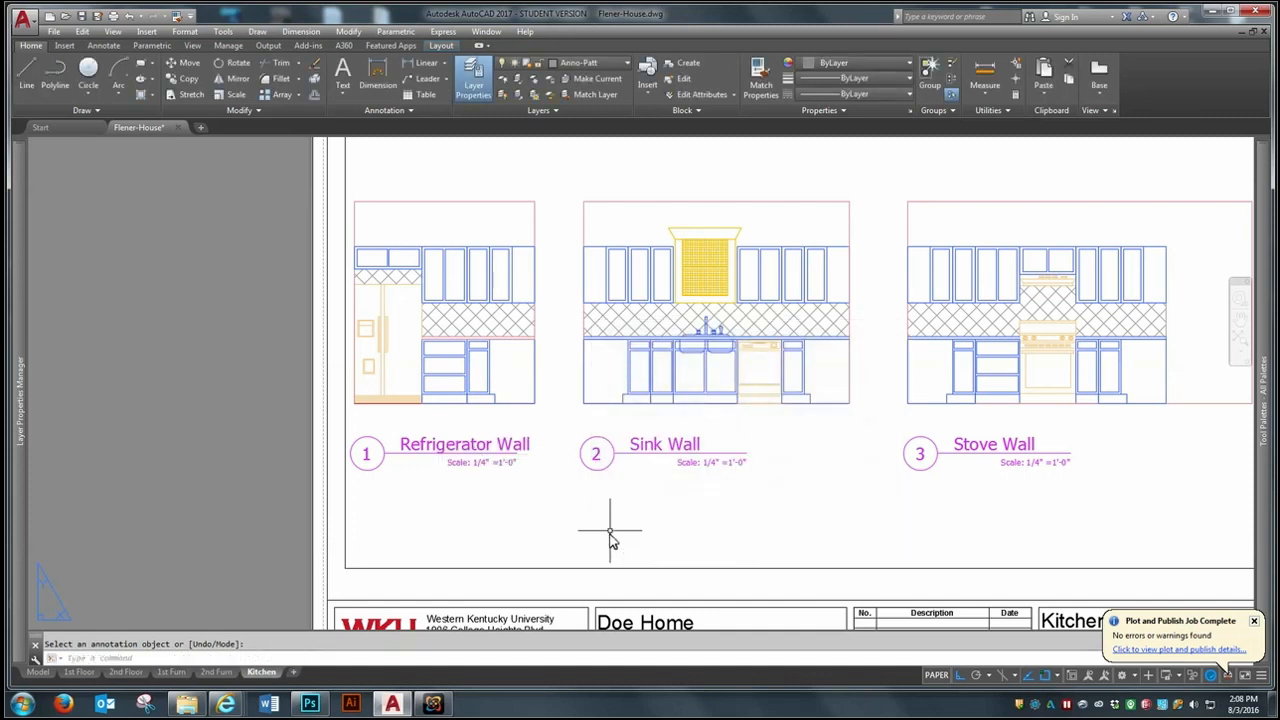
- Lengthen the Refrigerator Wall title's line so it extends just past the end of the drawing name
scroll(548, 480, up, 3)
scroll(491, 449, up, 1)
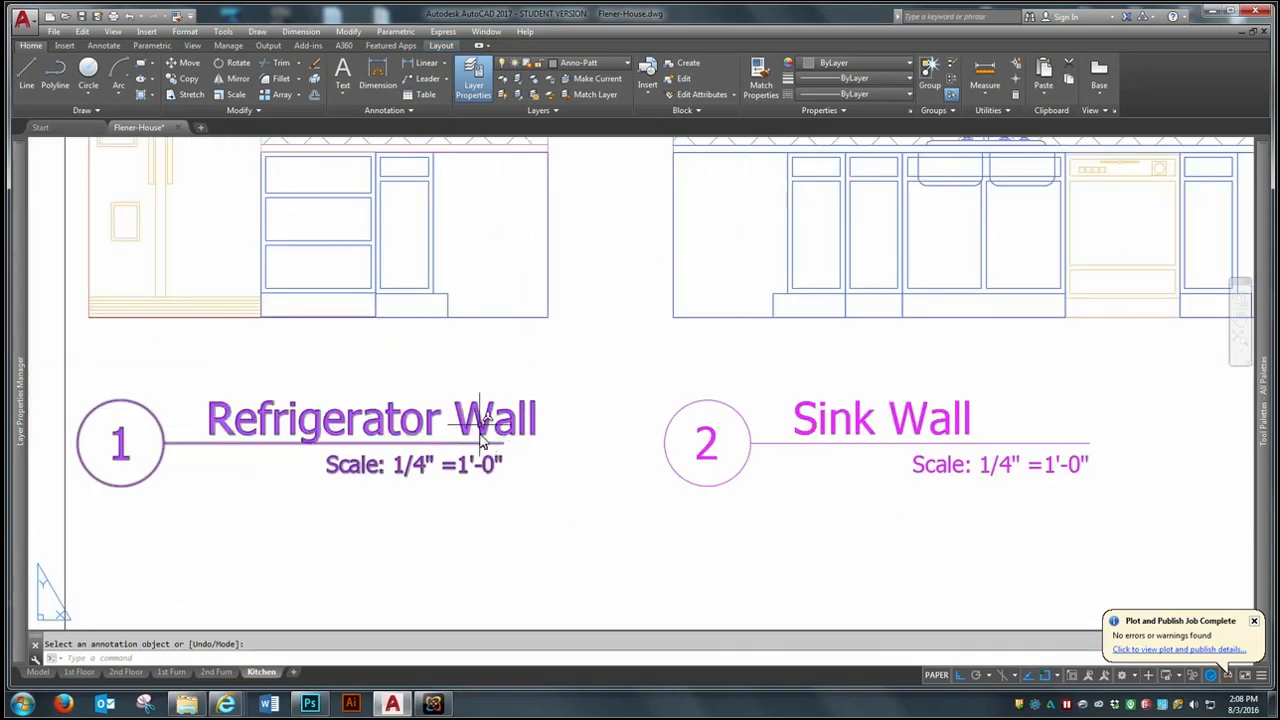
click(497, 452)
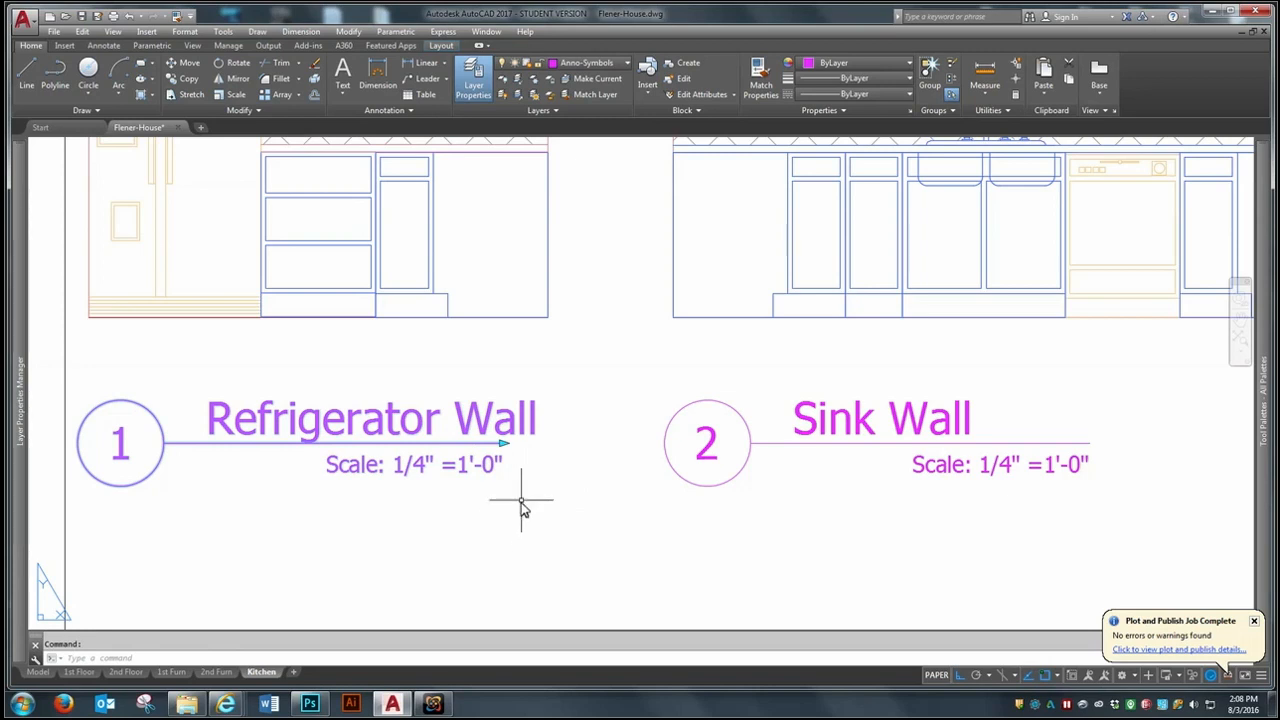
click(503, 444)
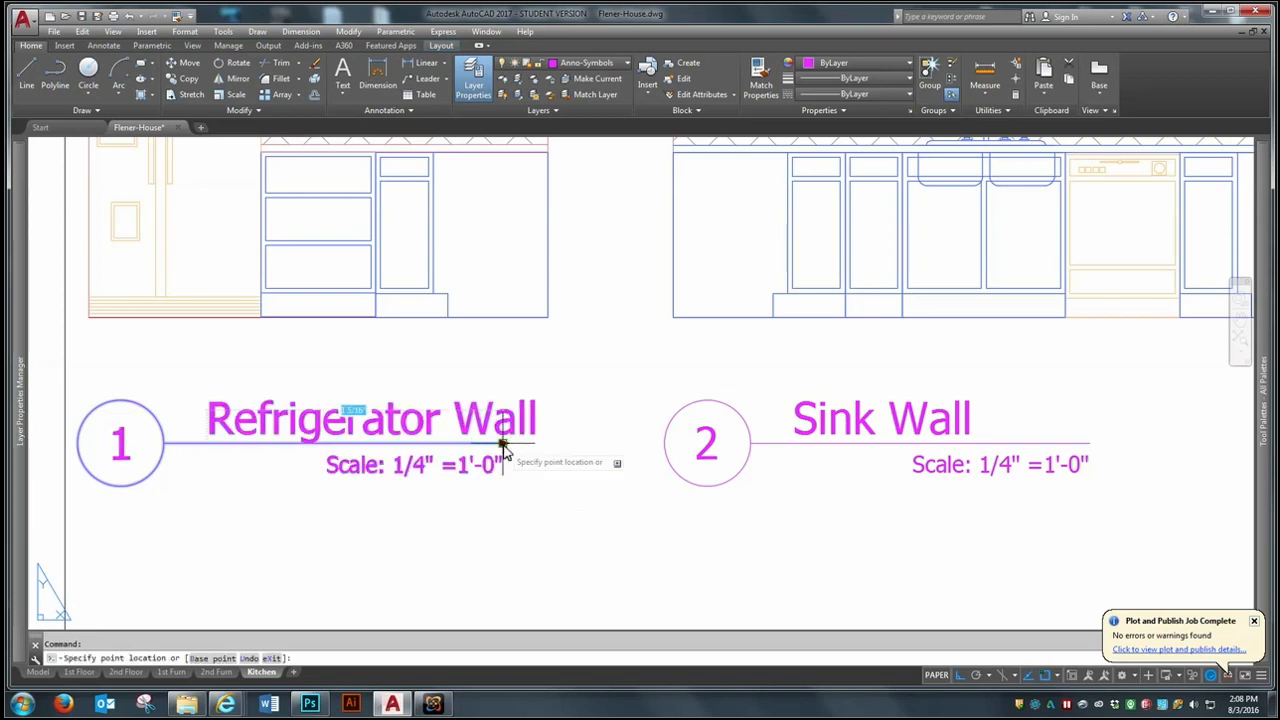
key(Escape)
scroll(560, 460, down, 5)
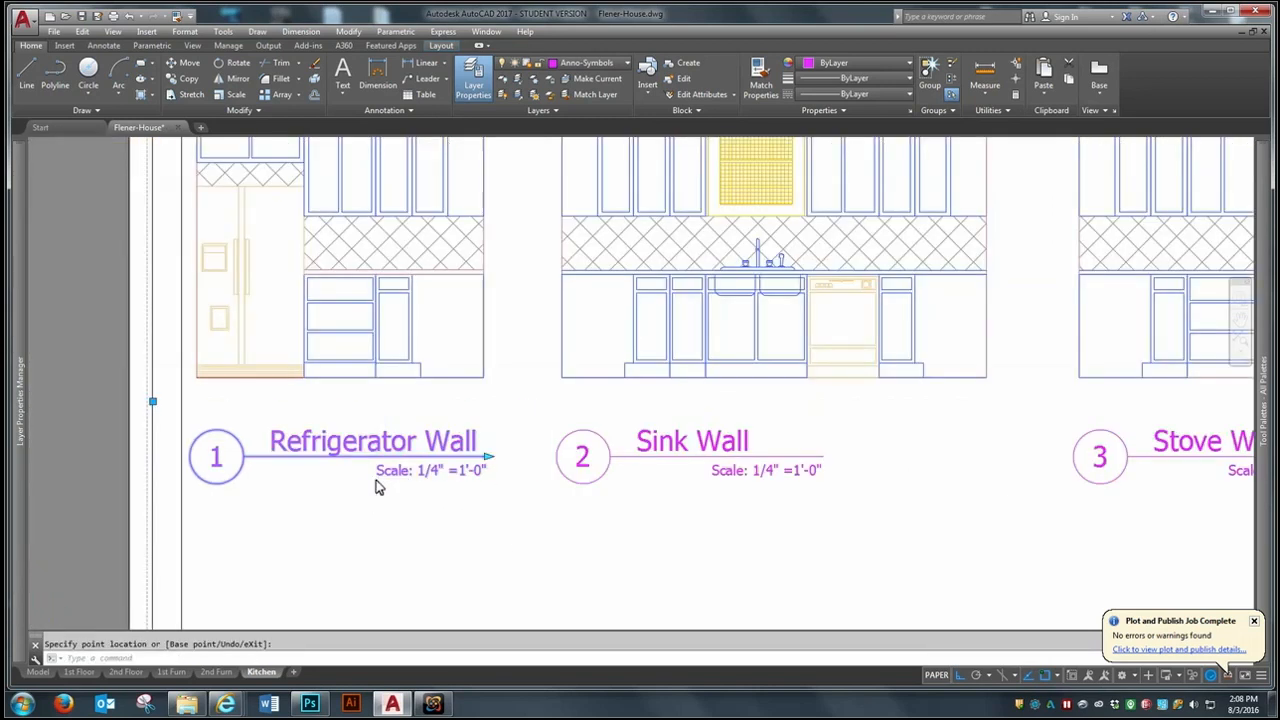
- Turn object snap off and shorten the Sink Wall title's line to end just beyond the drawing name
scroll(557, 478, up, 4)
click(553, 472)
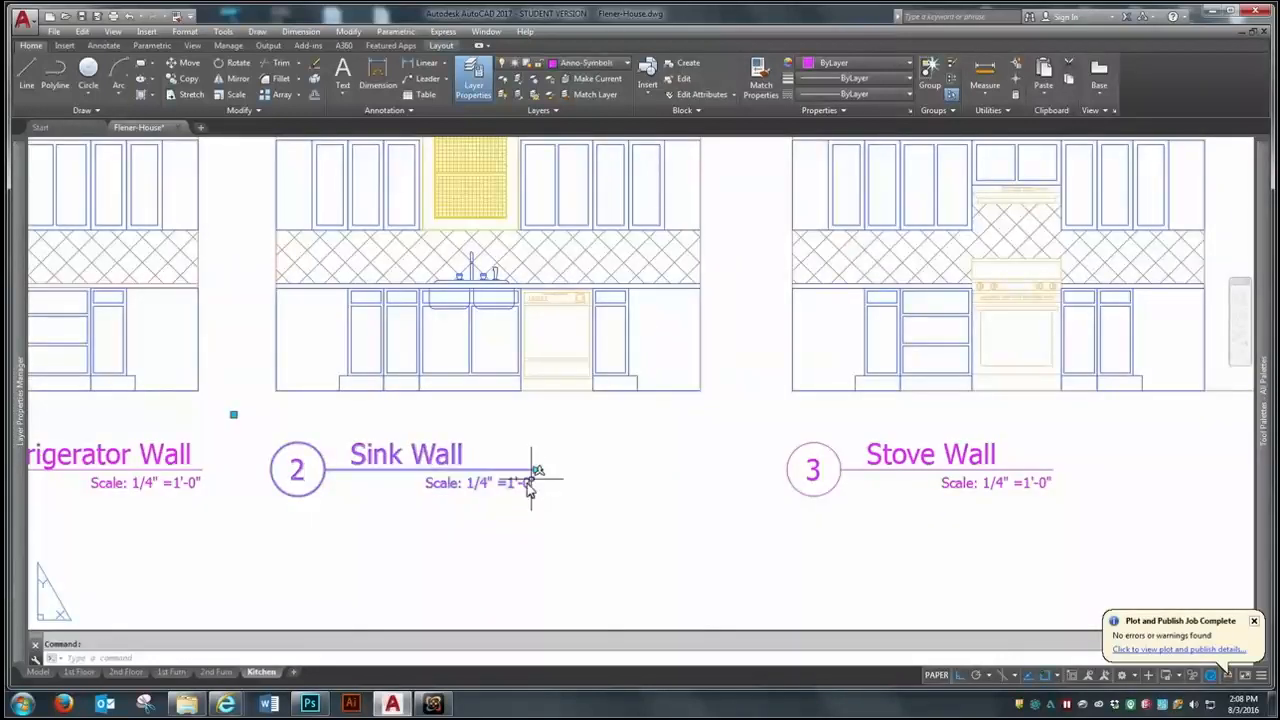
click(545, 470)
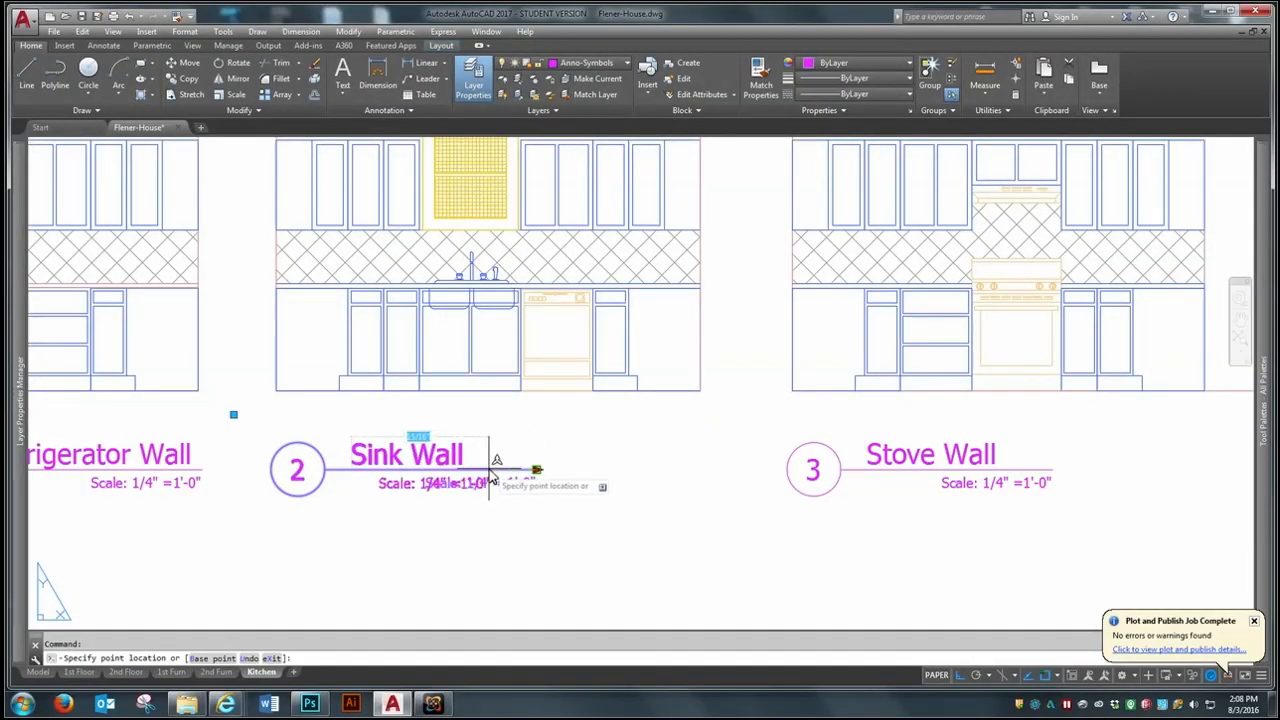
click(537, 472)
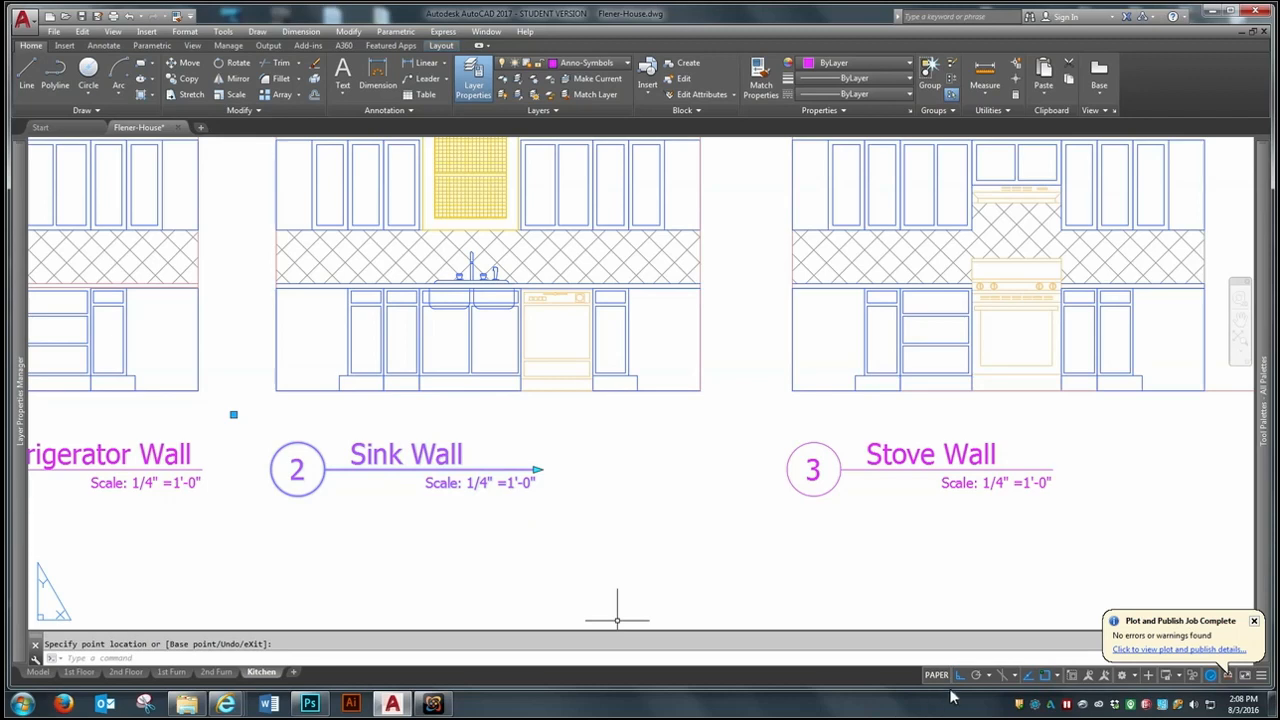
click(1041, 676)
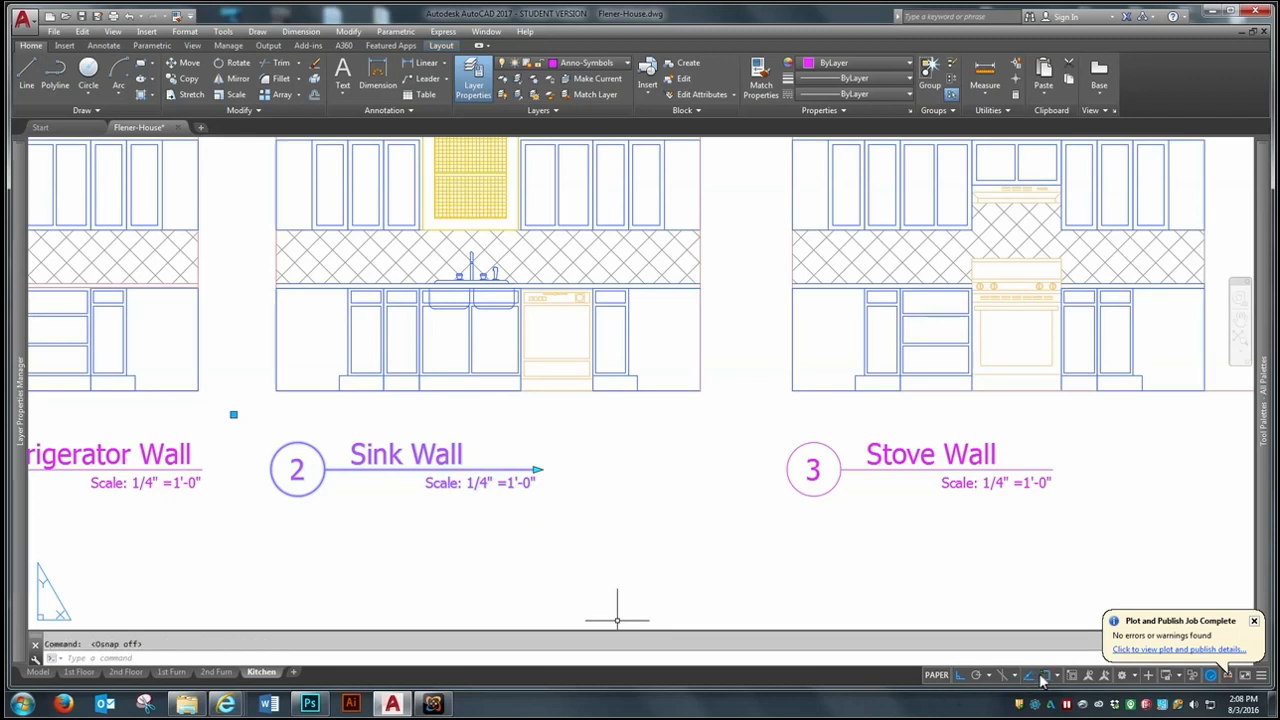
click(531, 468)
click(531, 468)
click(491, 469)
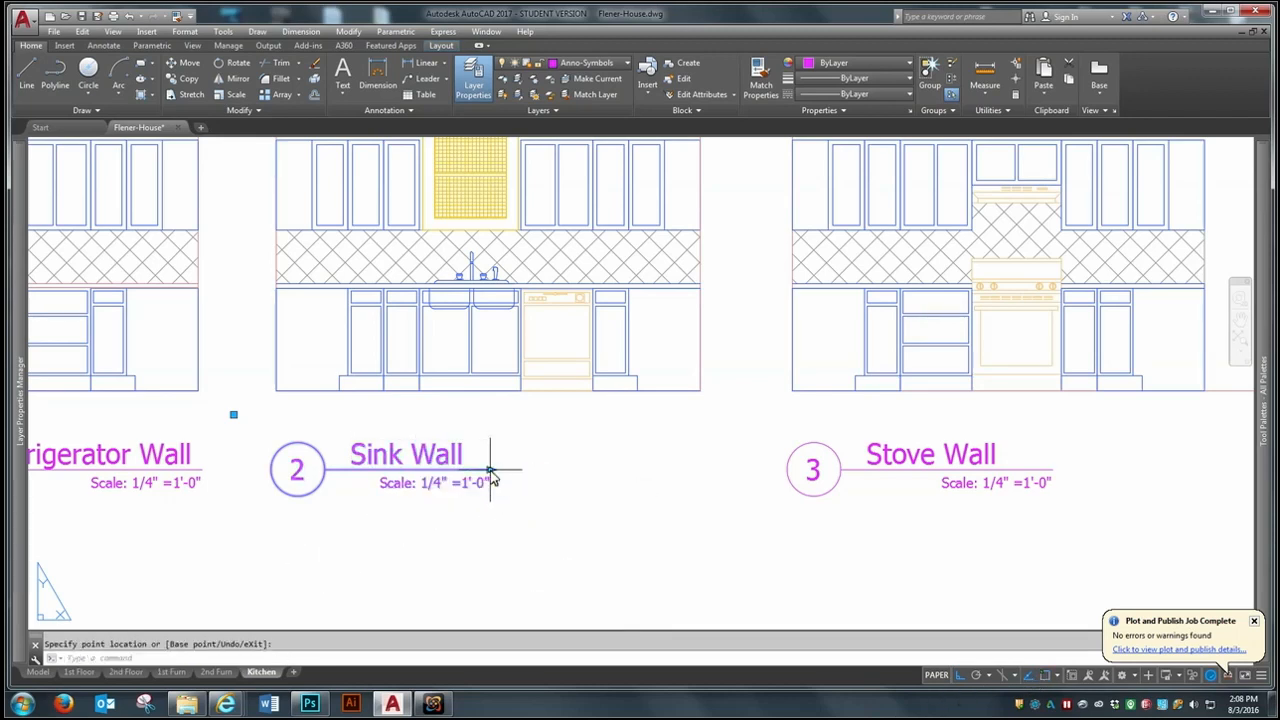
- Shorten the Stove Wall title's line to end just beyond the drawing name, and turn object snap back on
click(1040, 472)
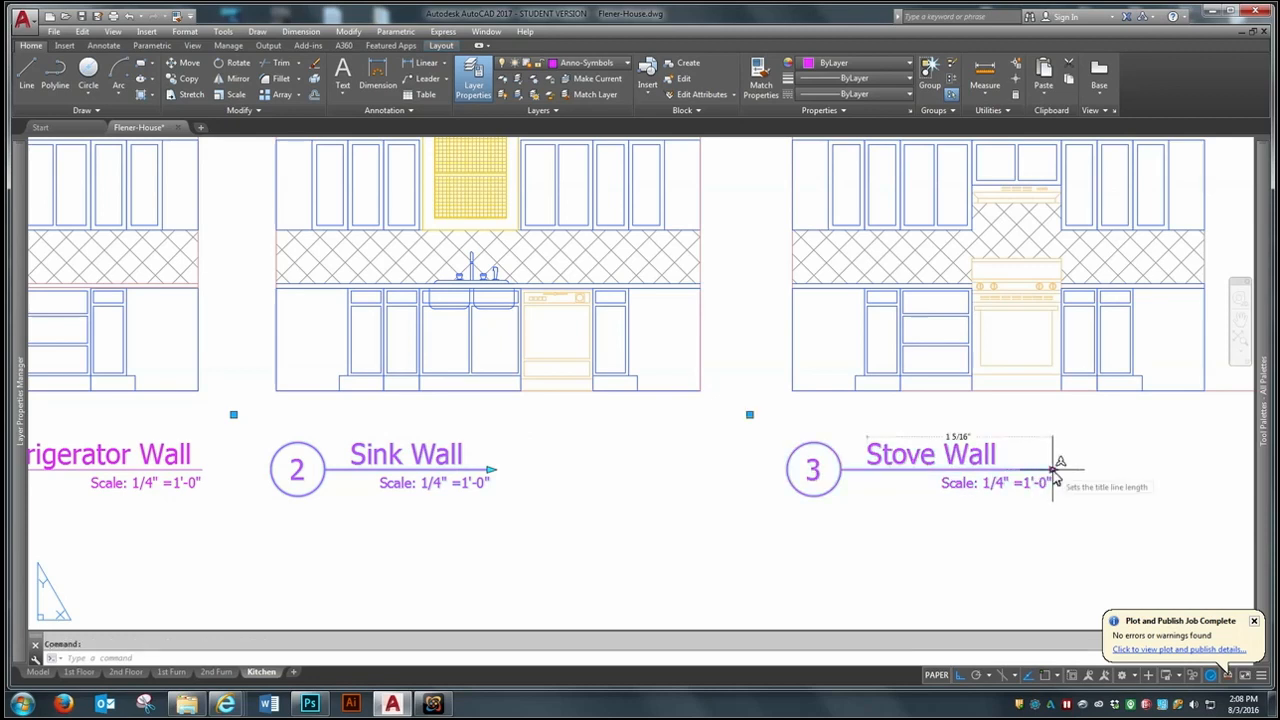
click(1052, 469)
click(1018, 469)
key(Escape)
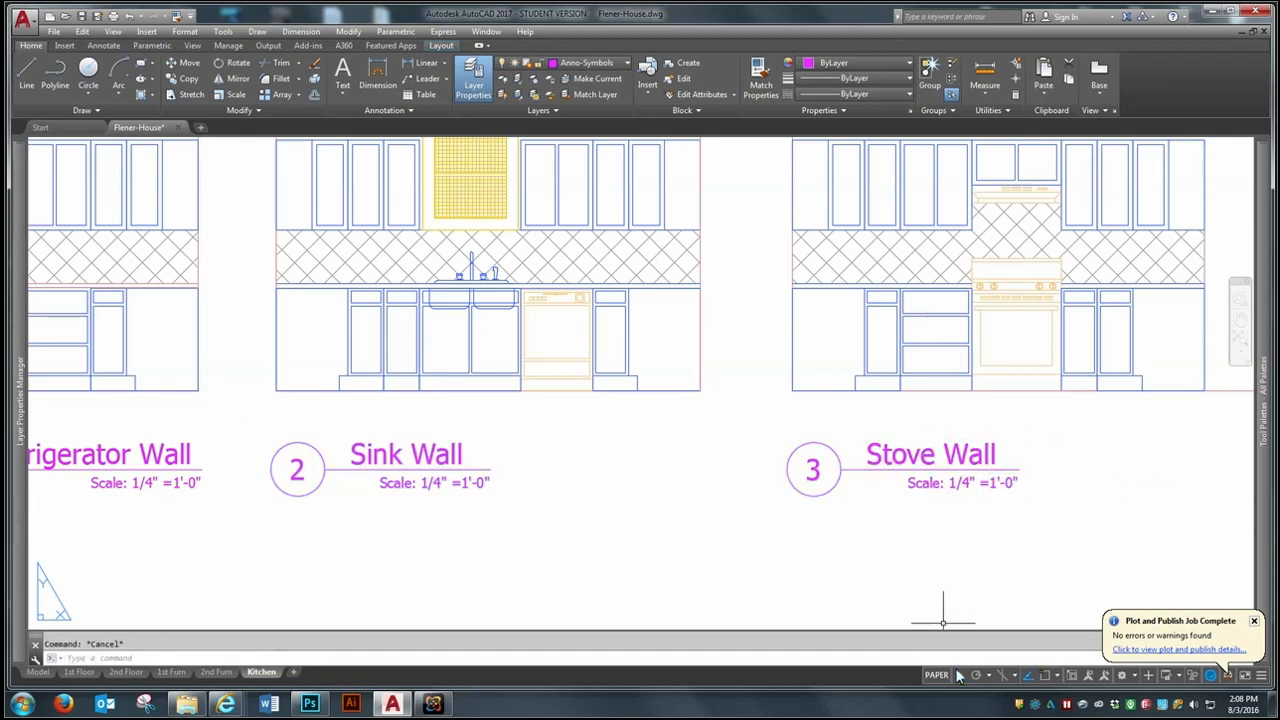
click(1052, 676)
- Open the 1st Floor layout and place an Elevation - Imperial symbol just outside the kitchen's left wall
scroll(560, 540, down, 6)
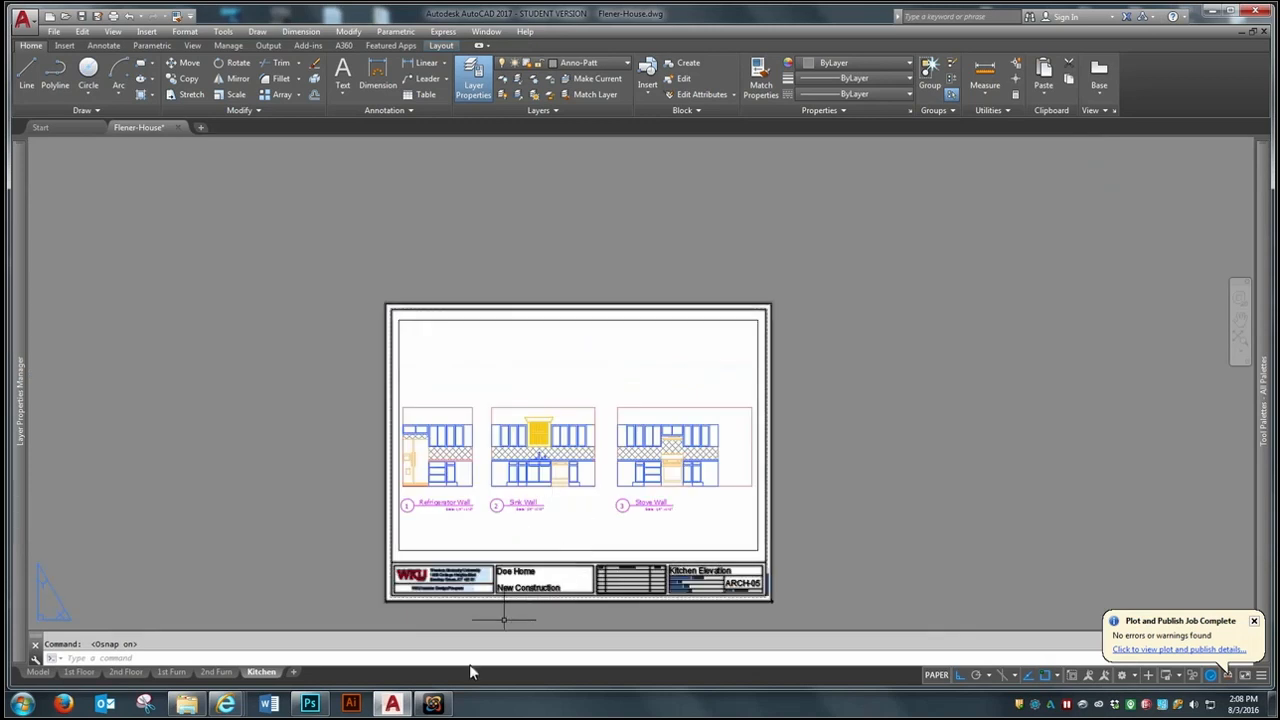
click(85, 673)
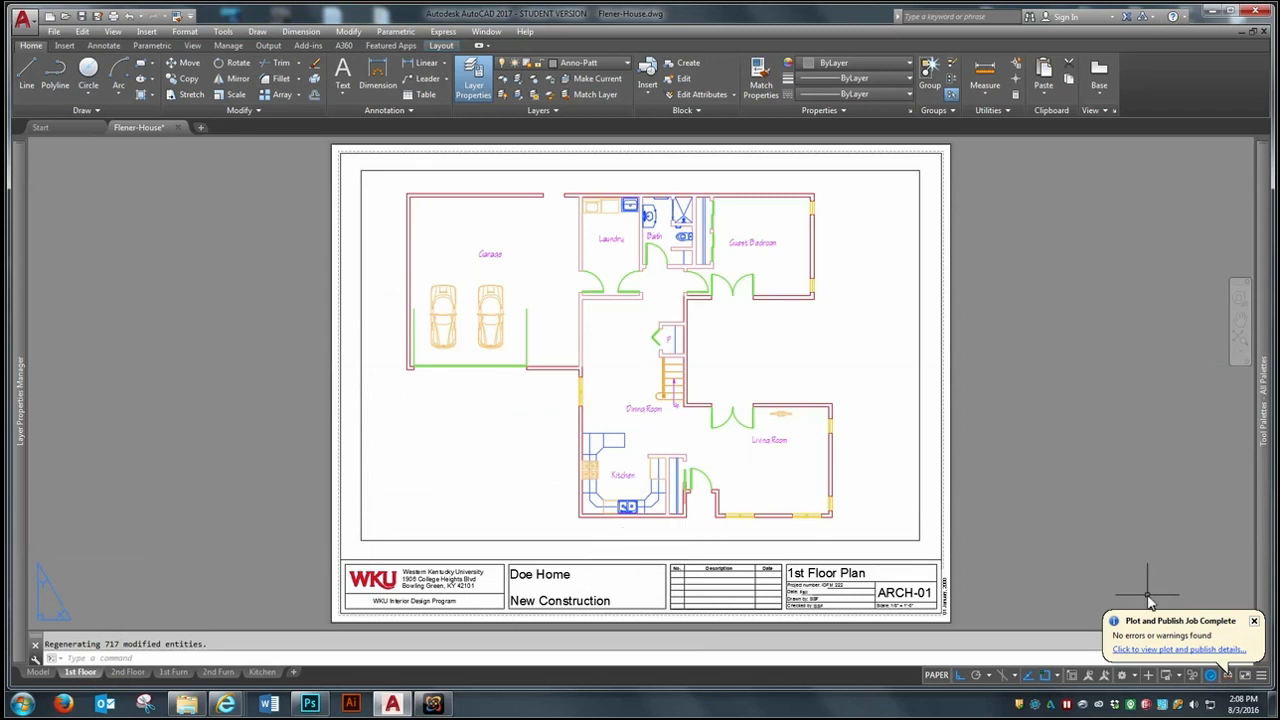
scroll(1200, 540, up, 2)
mouse_move(1265, 368)
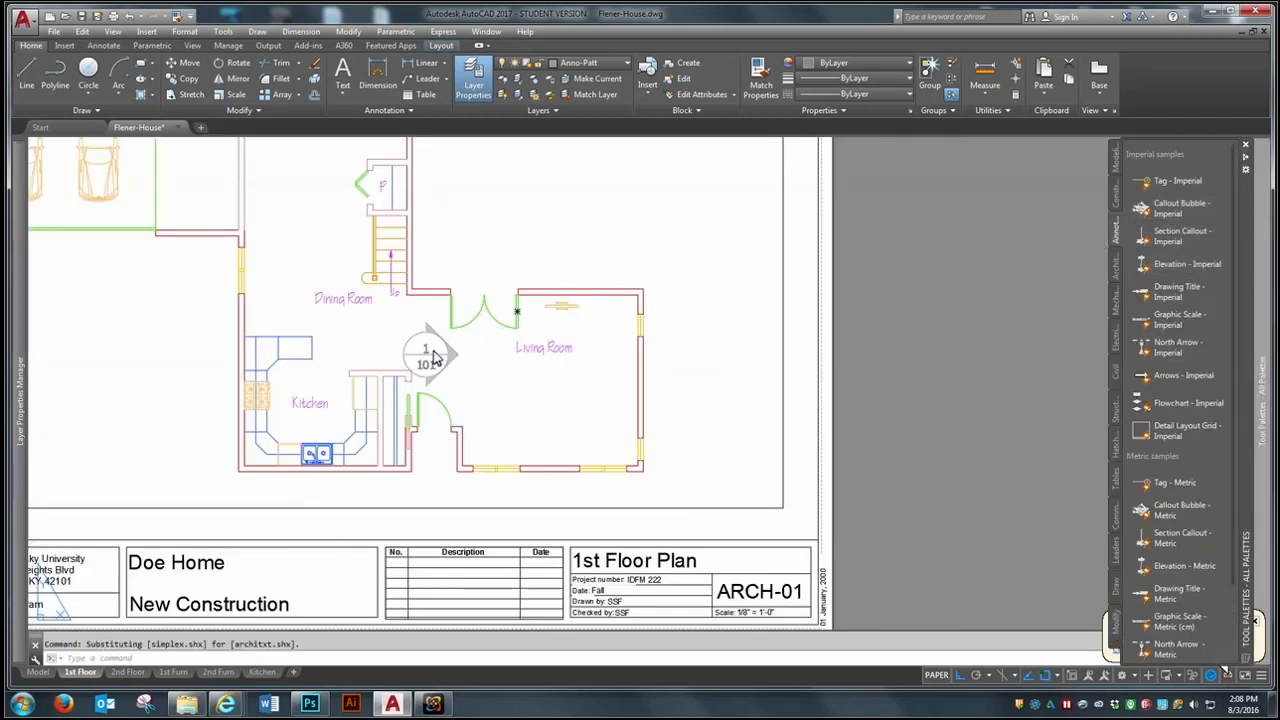
- Assign the elevation symbol beside the kitchen to the Anno-Symbols layer
click(211, 363)
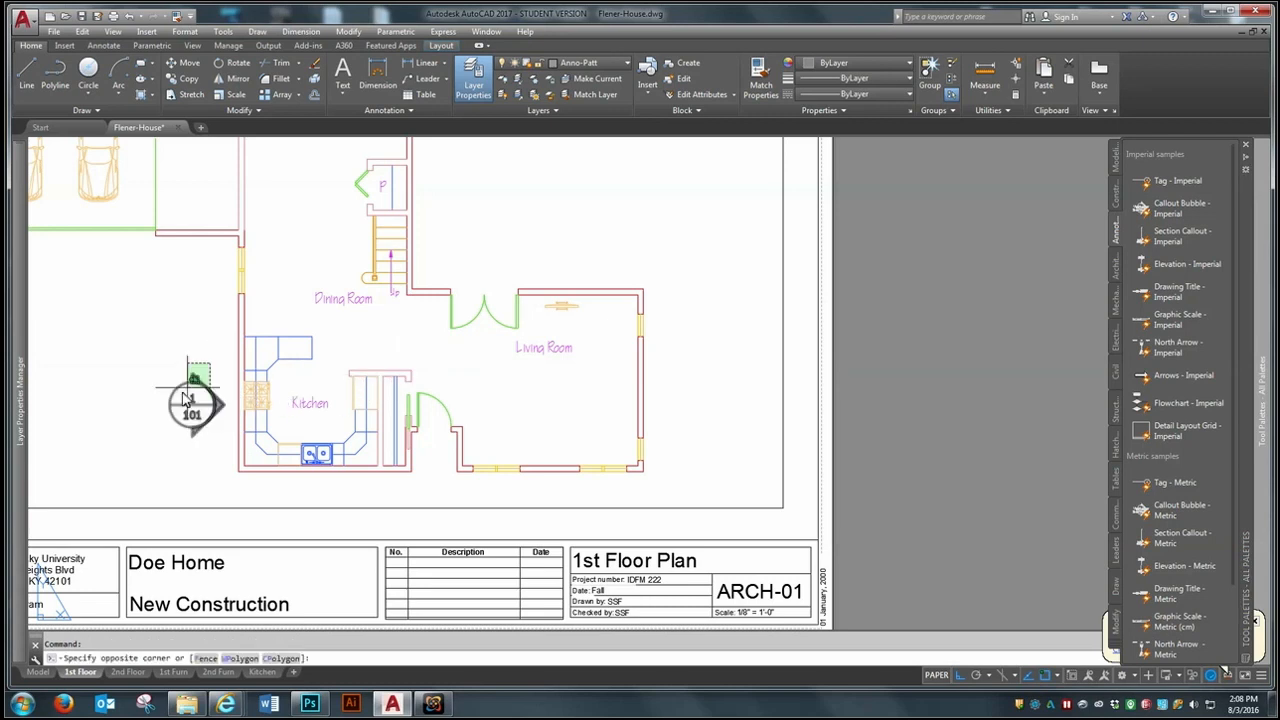
click(153, 420)
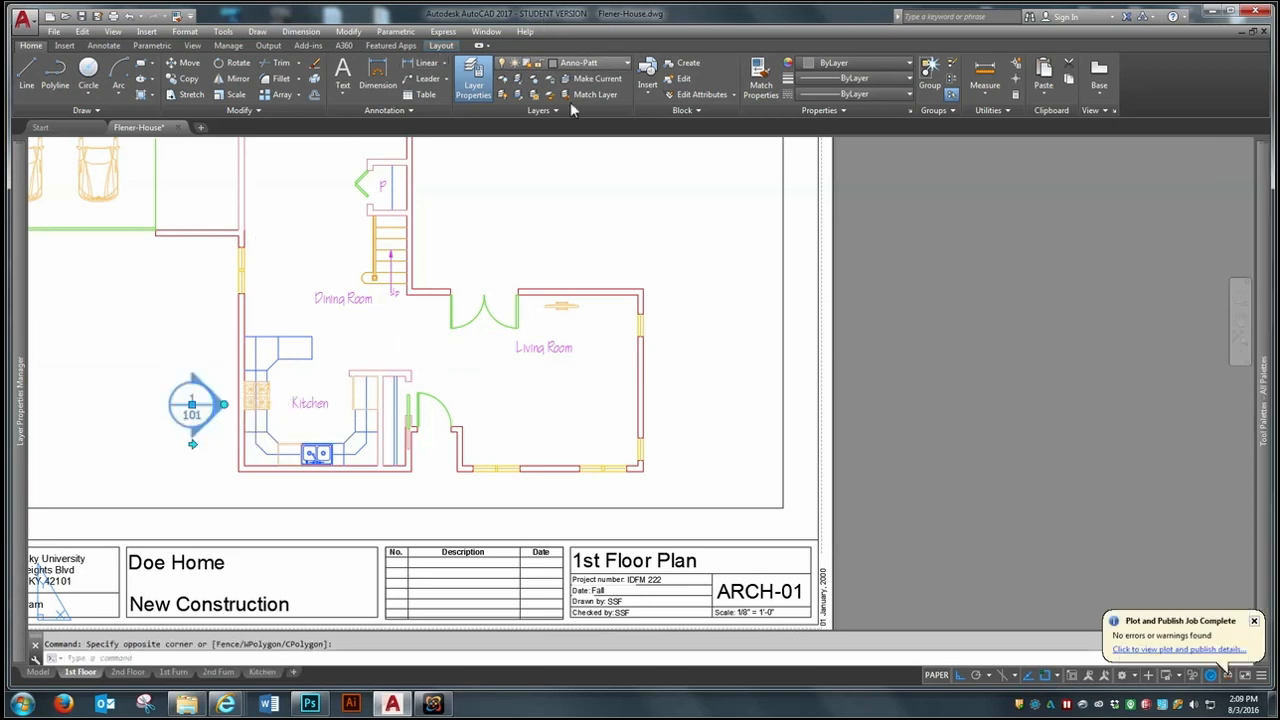
click(583, 62)
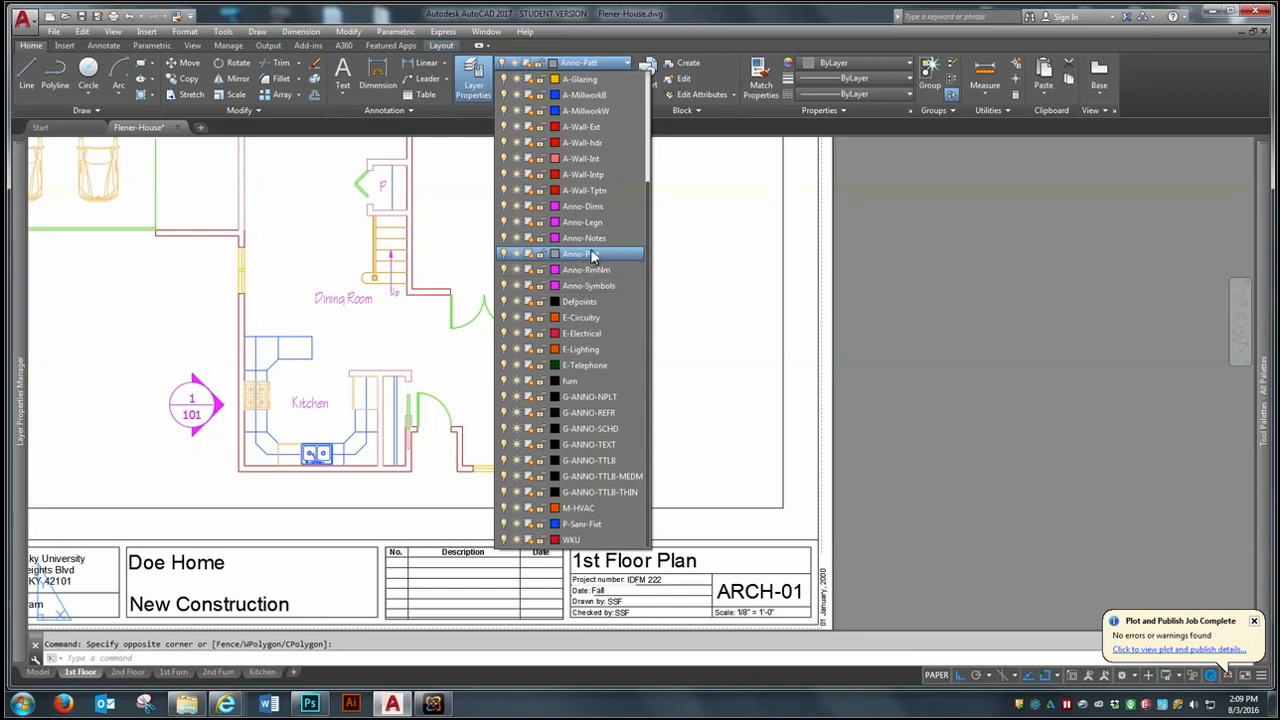
click(588, 286)
key(Escape)
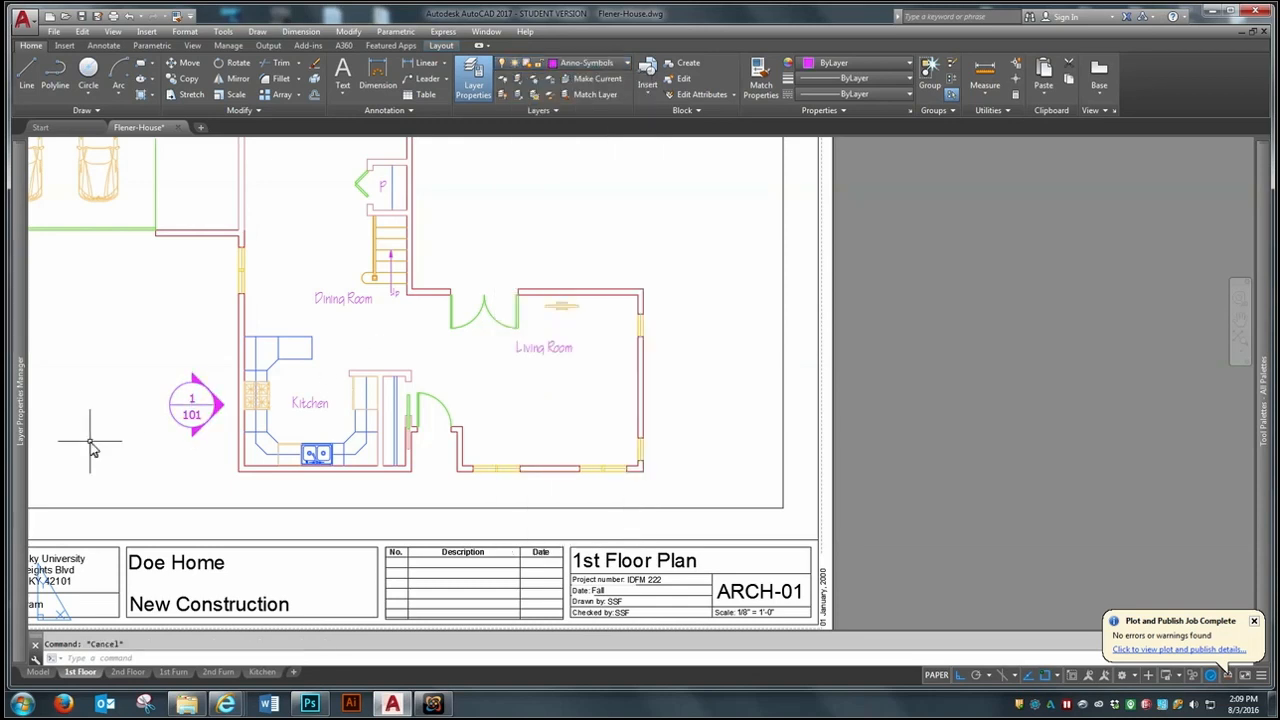
- Scale the elevation symbol by a factor of .5 about its center
text(s)
key(Escape)
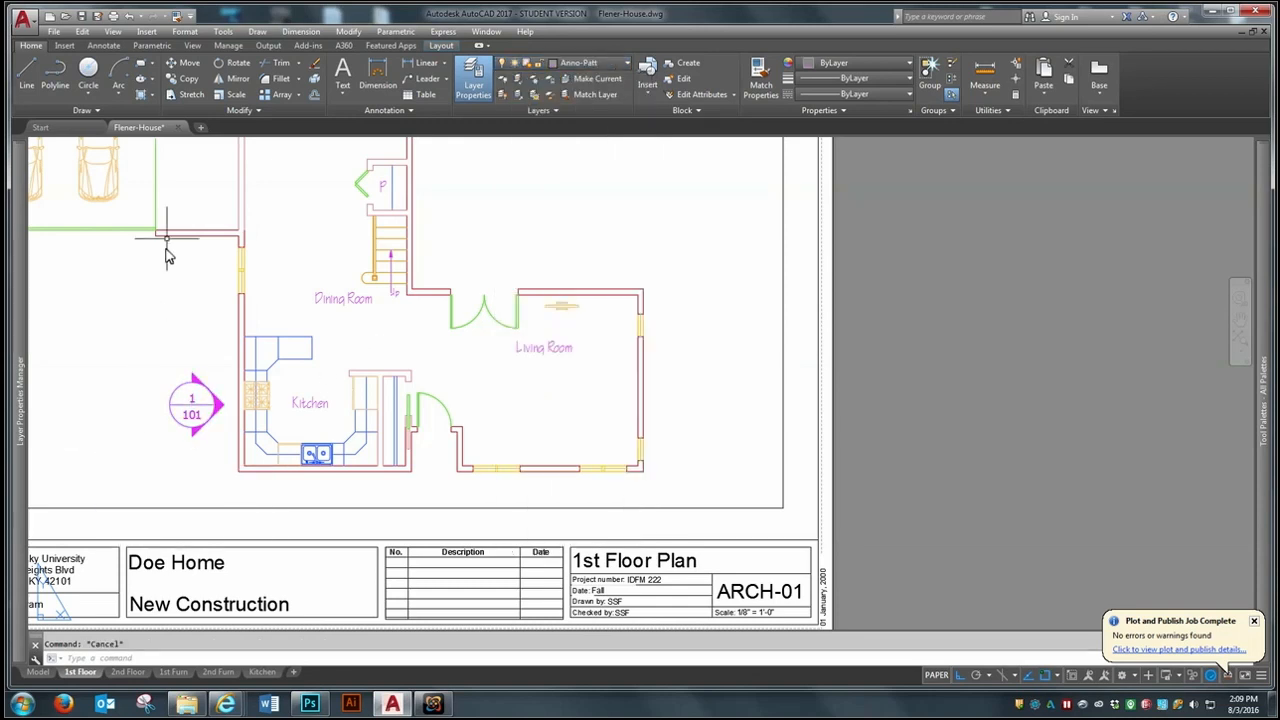
click(232, 94)
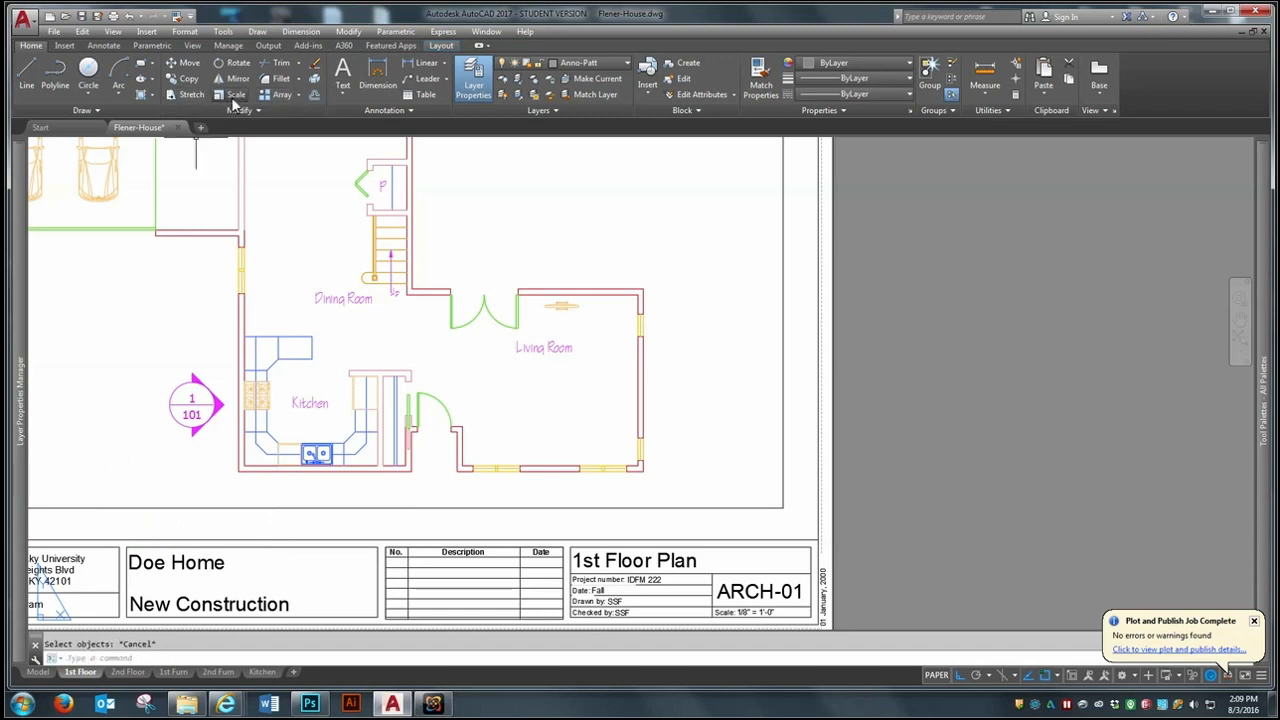
click(217, 398)
key(Return)
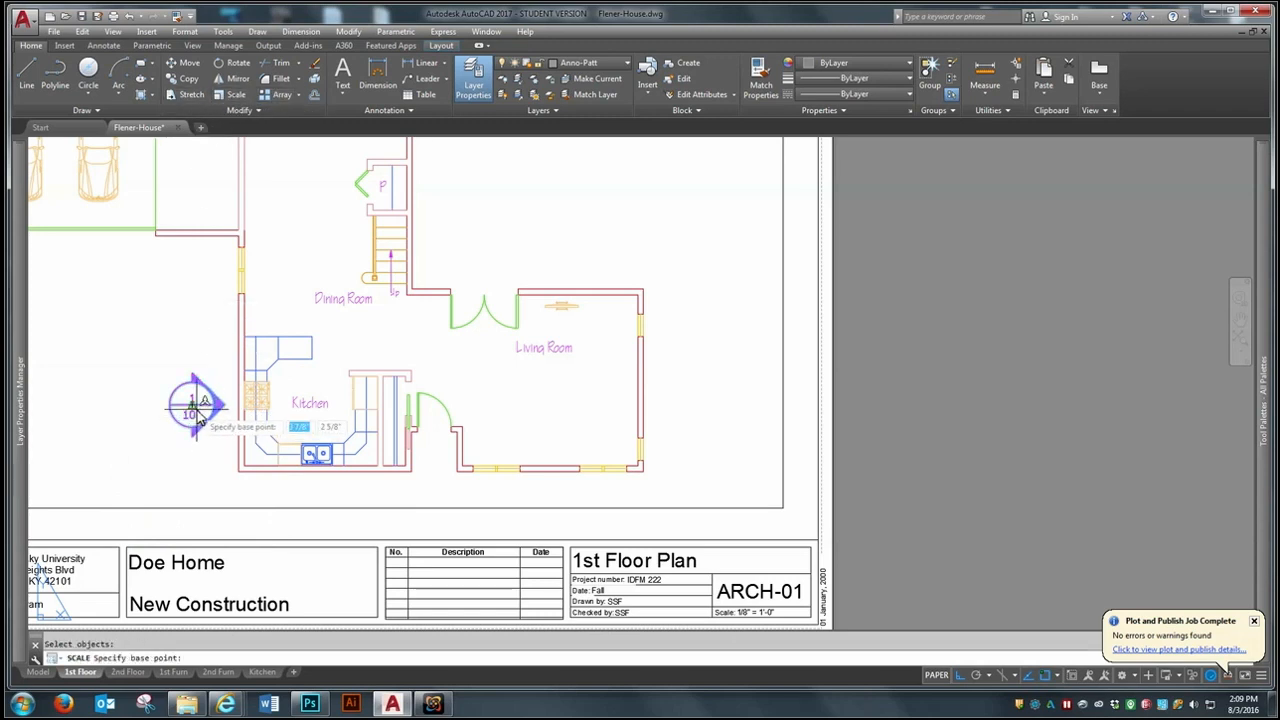
click(195, 407)
text(.5)
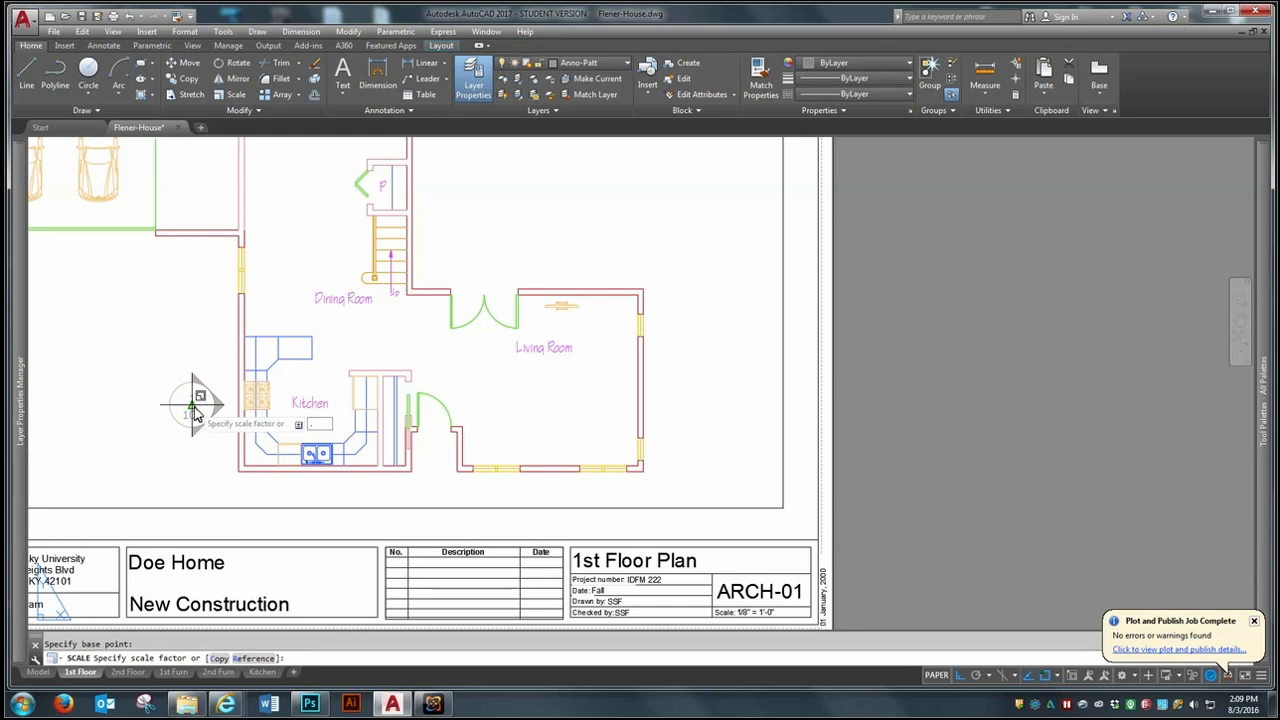
key(Return)
- Move the elevation symbol horizontally into the kitchen so that it sits facing the refrigerator
text(m)
key(Return)
click(190, 407)
key(Return)
click(192, 405)
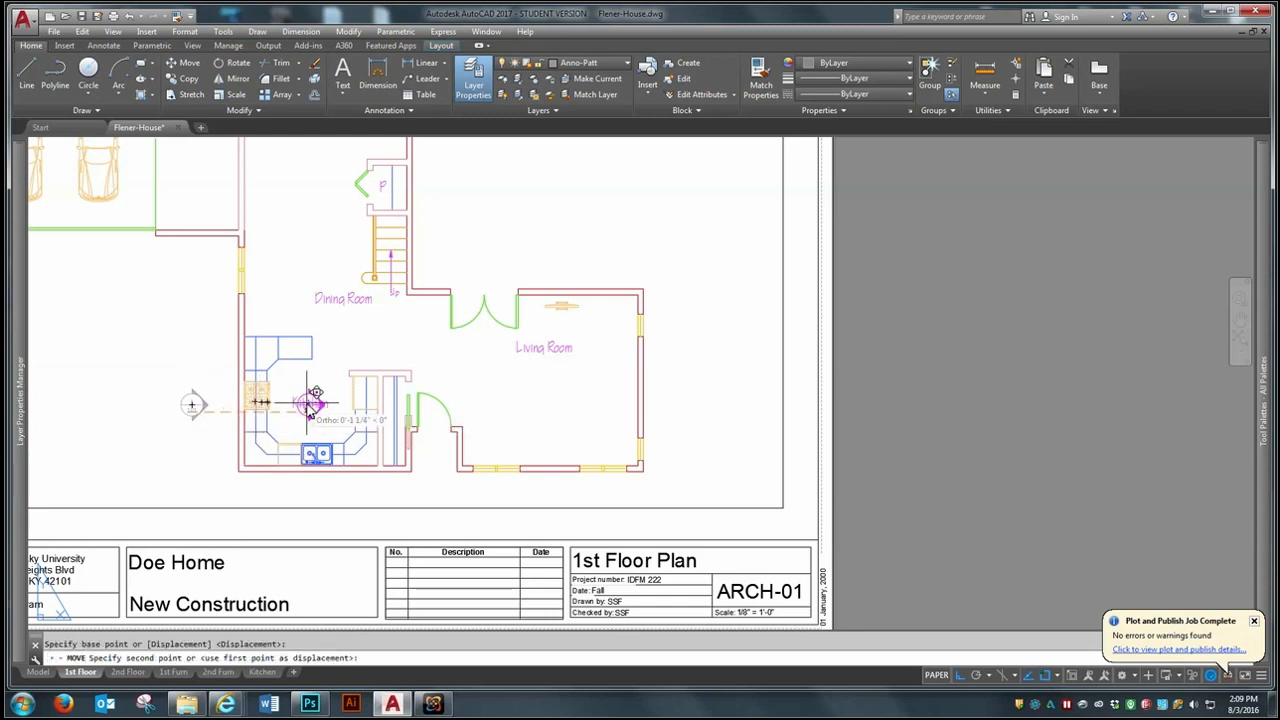
click(330, 405)
scroll(320, 410, up, 4)
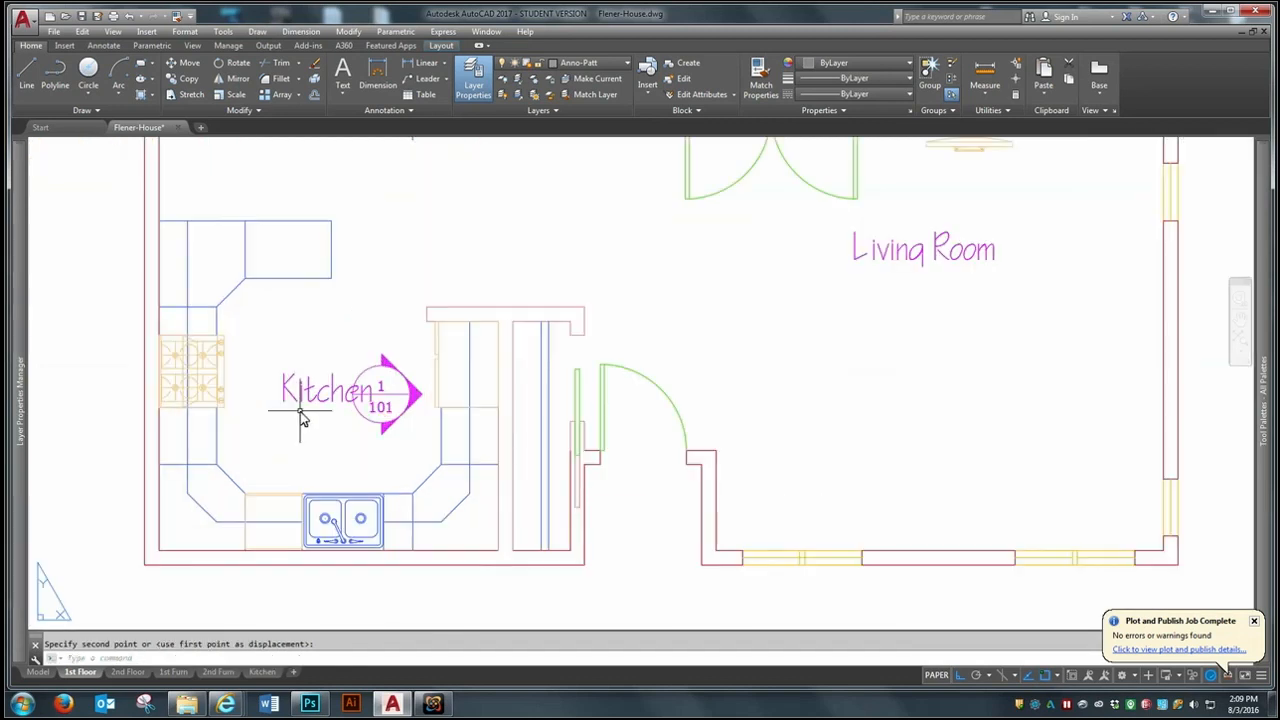
- Copy the elevation symbol straight down toward the sink and straight left toward the stove
text(co)
key(Return)
click(400, 373)
key(Return)
click(386, 367)
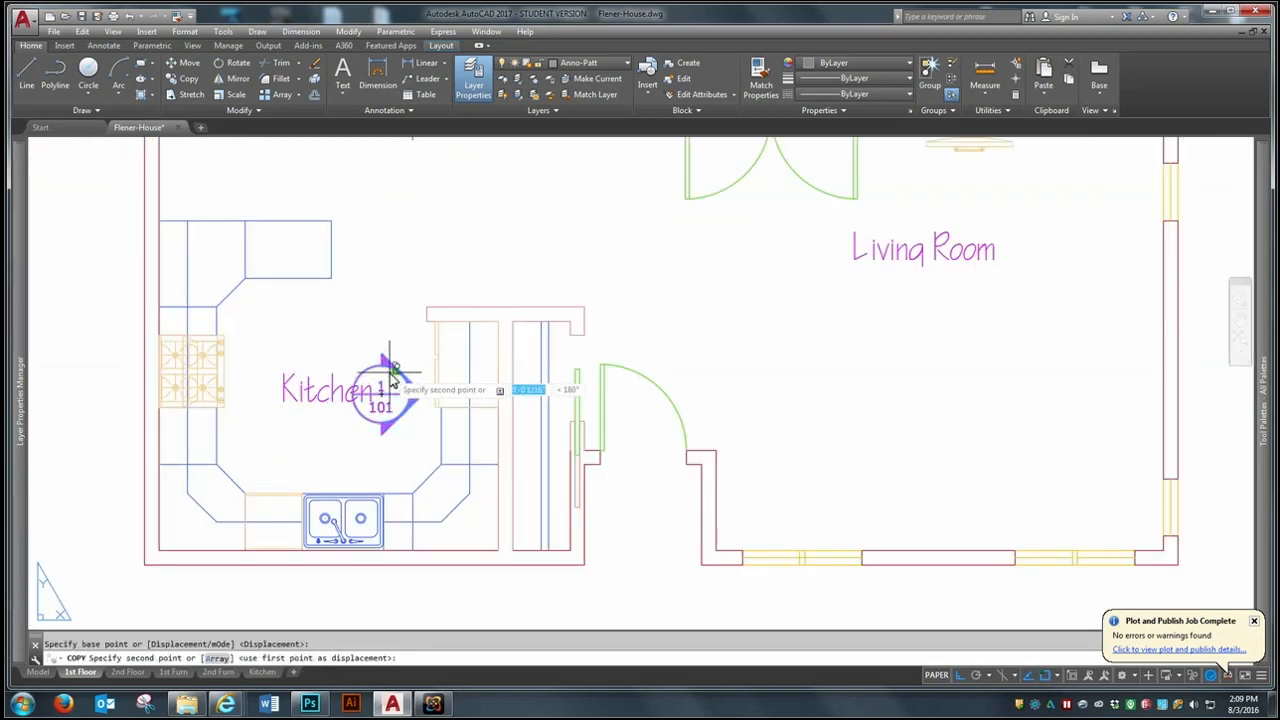
click(367, 440)
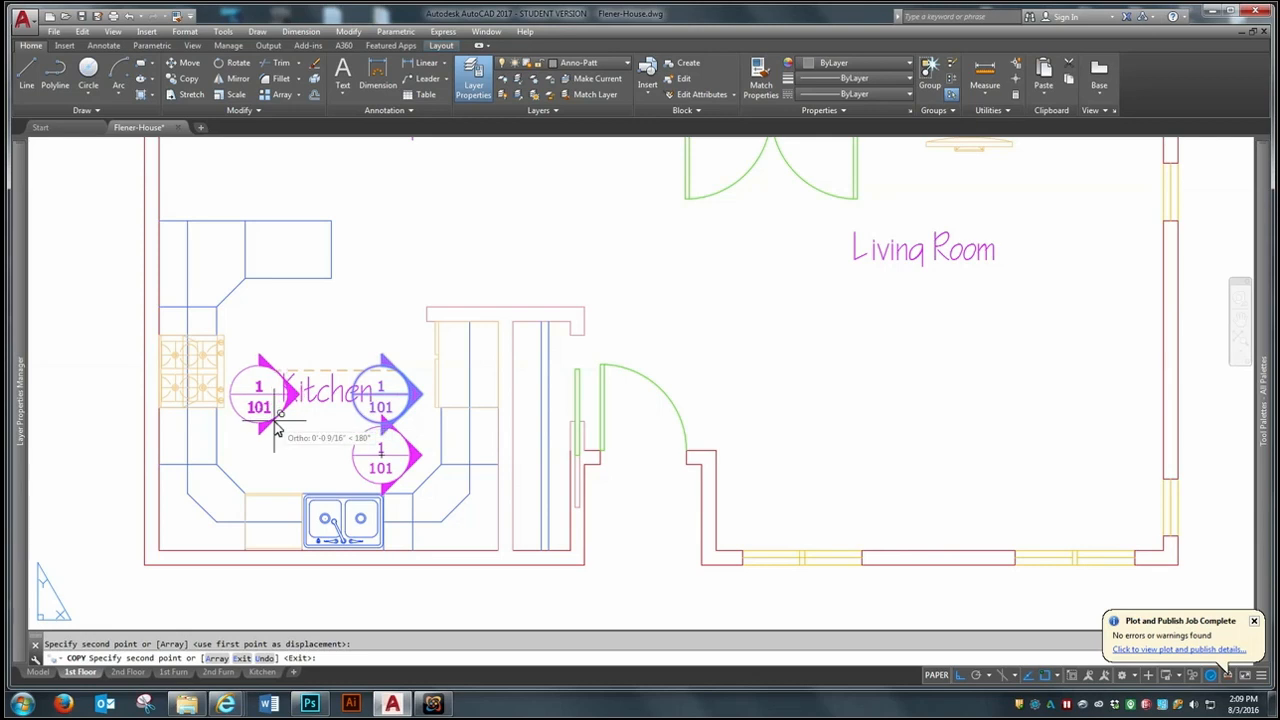
click(278, 423)
key(Return)
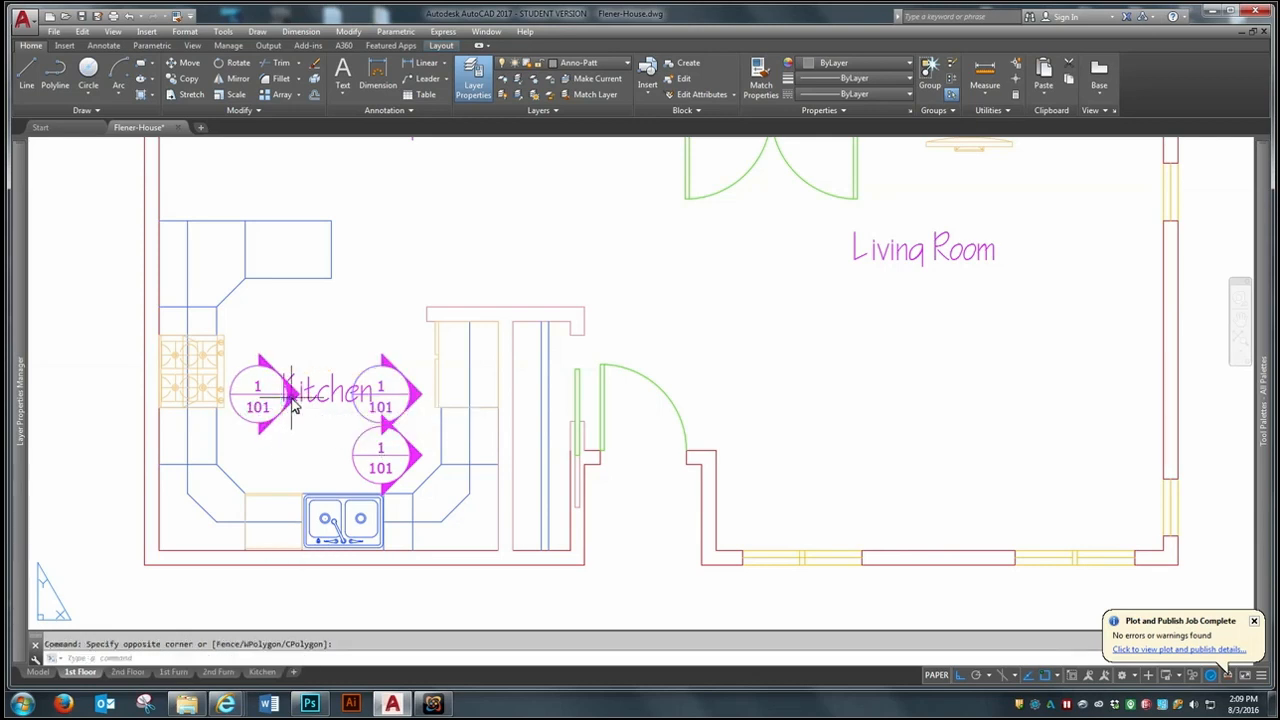
- Rotate the elevation symbol beside the stove so its arrow points left at the stove wall
click(258, 434)
click(295, 393)
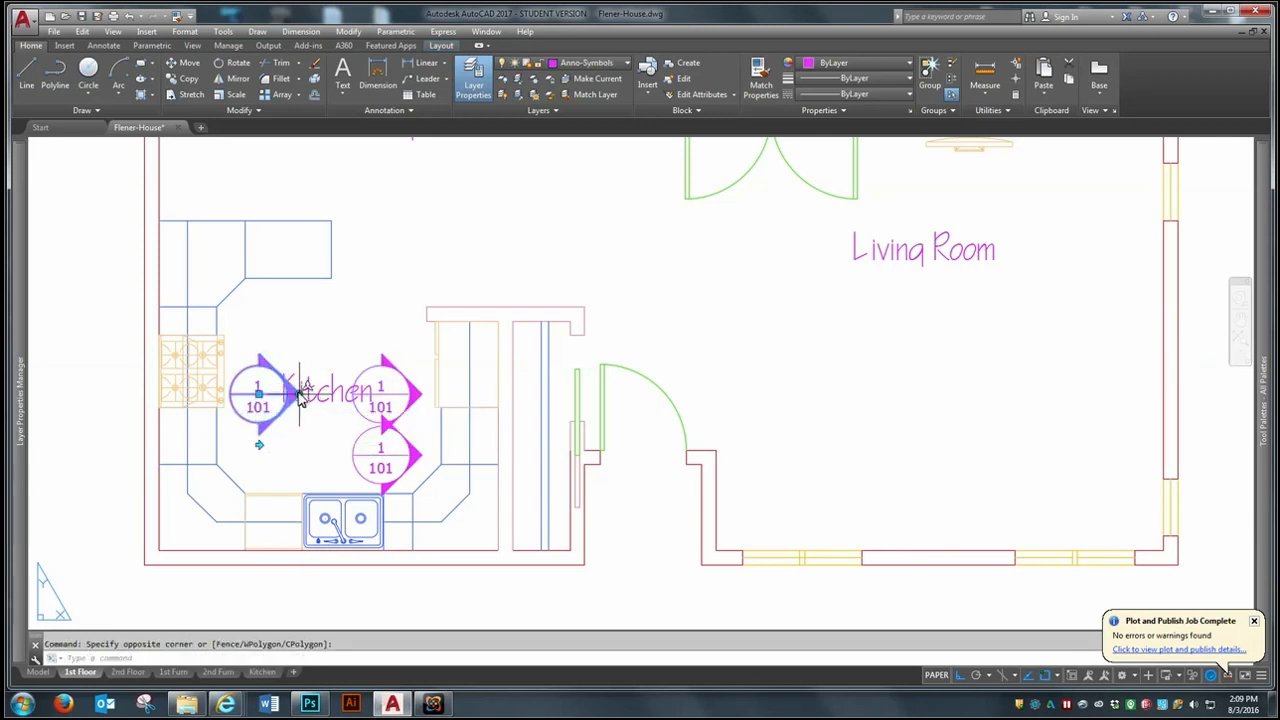
click(297, 393)
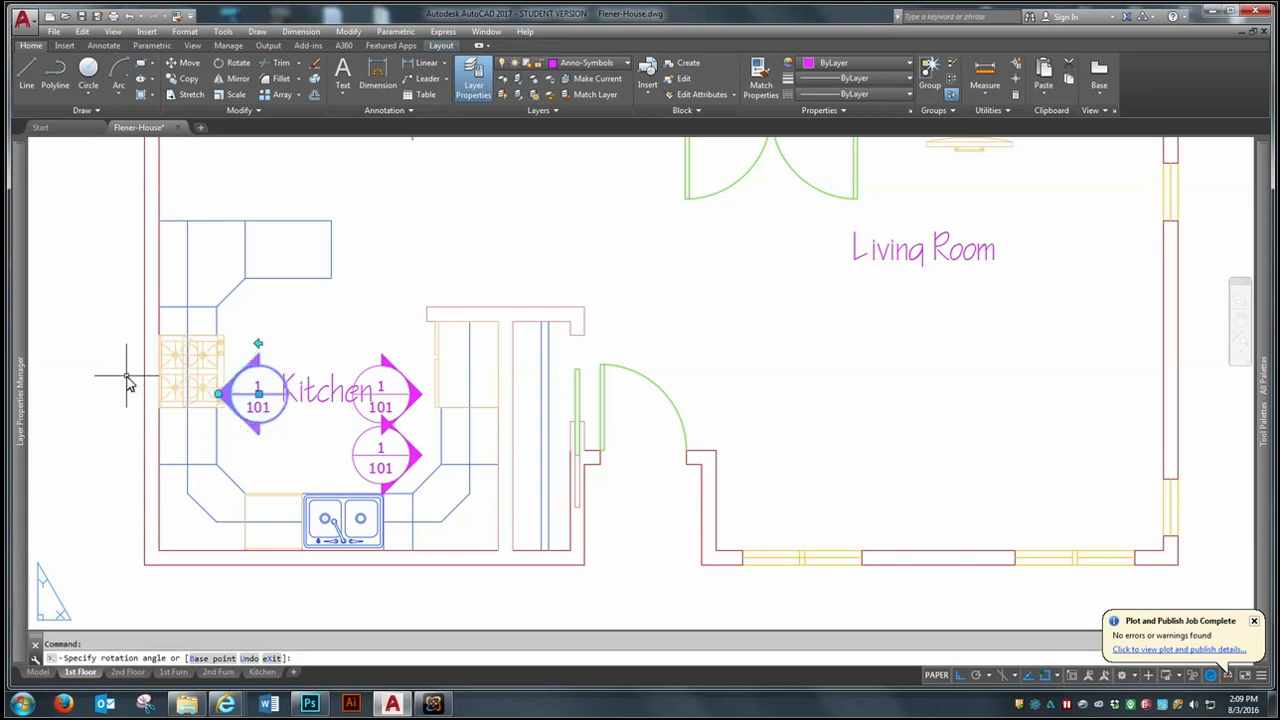
click(127, 383)
key(Escape)
- Rotate the lower elevation symbol so its arrow points down at the sink wall
click(401, 447)
click(421, 455)
click(391, 597)
key(Escape)
- Move the refrigerator-side and stove-side elevation symbols straight up, clear of the Kitchen room name
text(m)
key(Return)
click(403, 374)
key(Return)
click(403, 374)
click(403, 330)
key(Return)
click(262, 373)
key(Return)
click(262, 373)
click(262, 324)
- Move the sink-facing elevation symbol left to center it above the sink, and adjust its height slightly
key(Return)
click(398, 426)
click(358, 454)
key(Return)
click(371, 445)
click(335, 449)
key(Return)
click(354, 433)
key(Return)
click(394, 441)
click(394, 436)
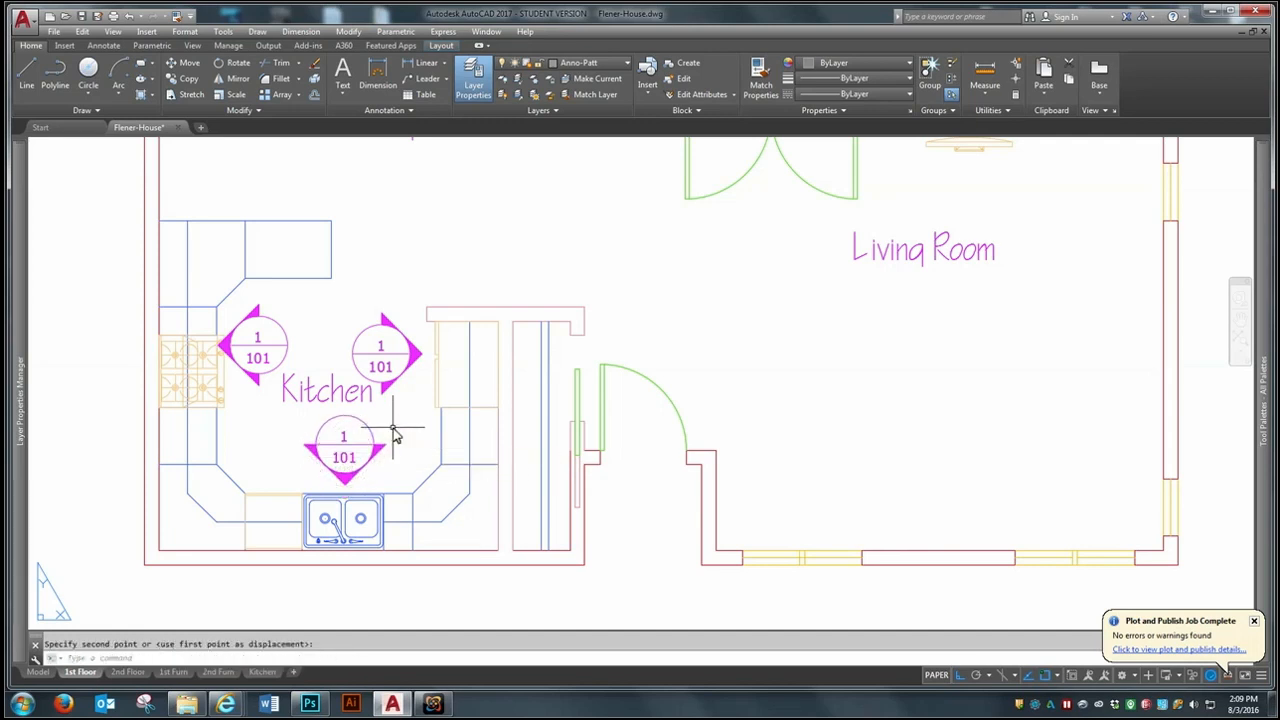
- Change the sheet number in the refrigerator-side elevation symbol to 5
scroll(391, 434, down, 3)
scroll(297, 471, up, 3)
scroll(479, 478, down, 2)
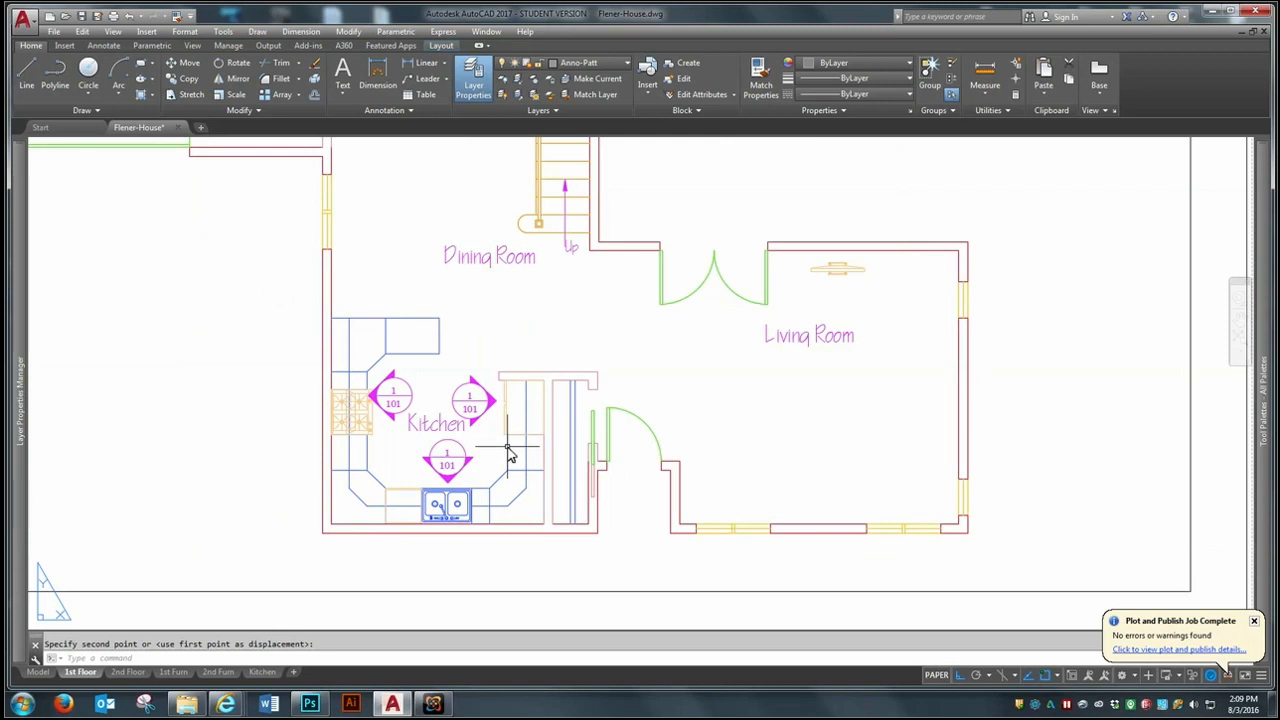
click(483, 420)
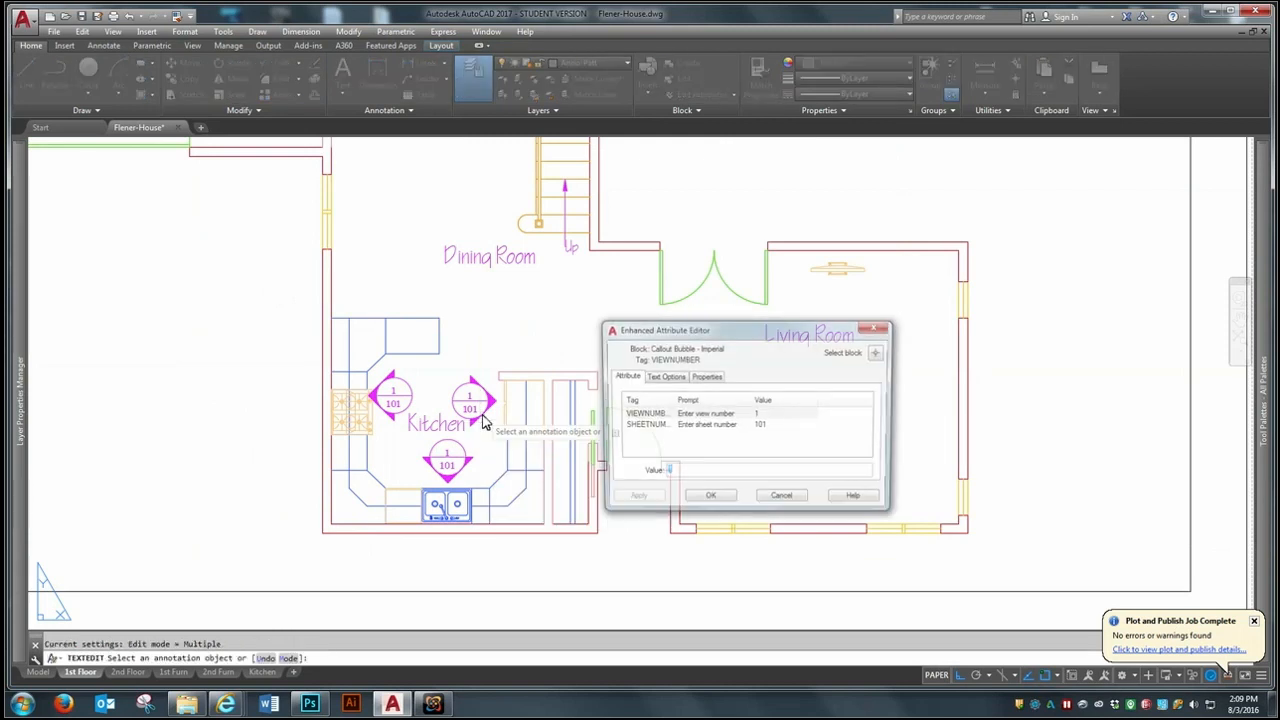
click(760, 426)
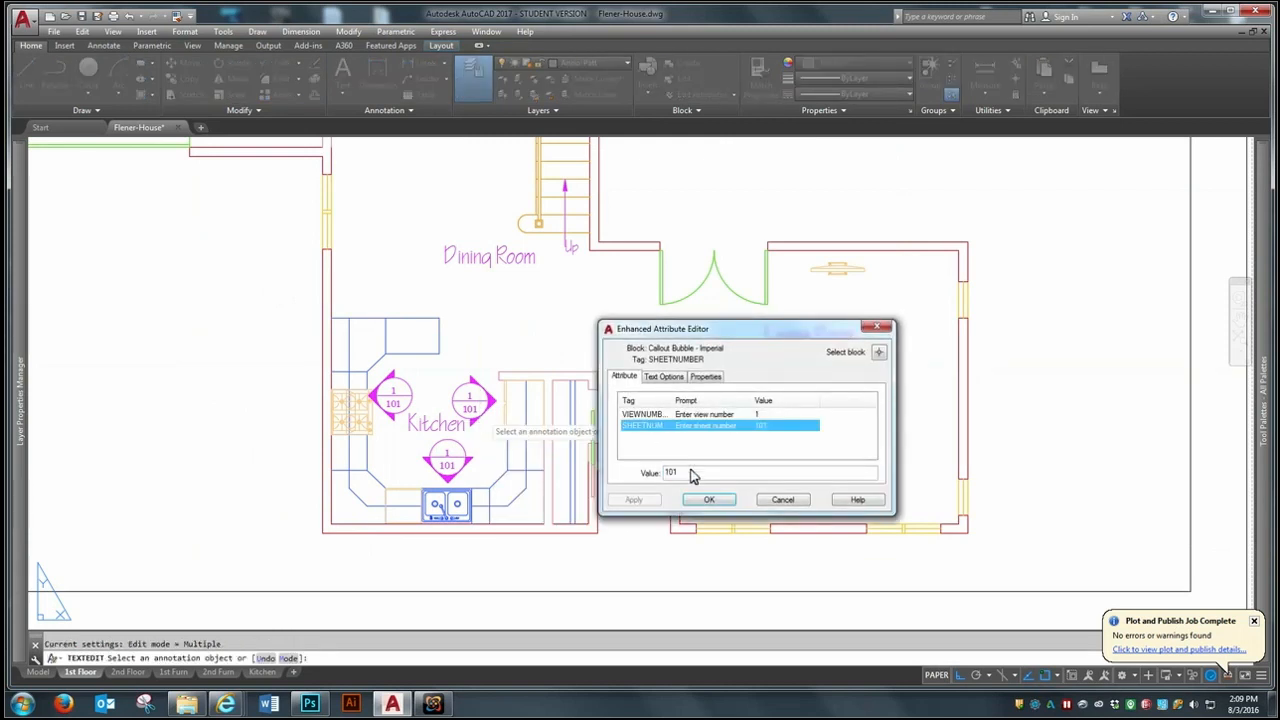
double_click(693, 476)
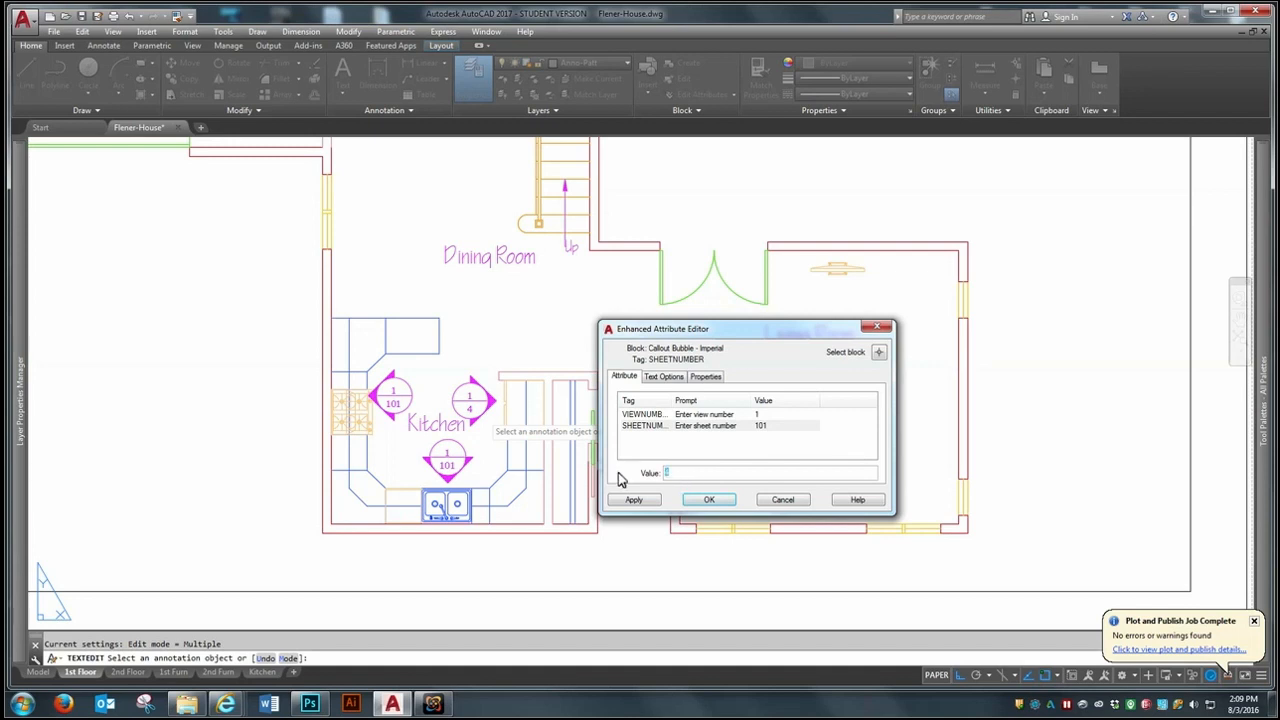
click(708, 500)
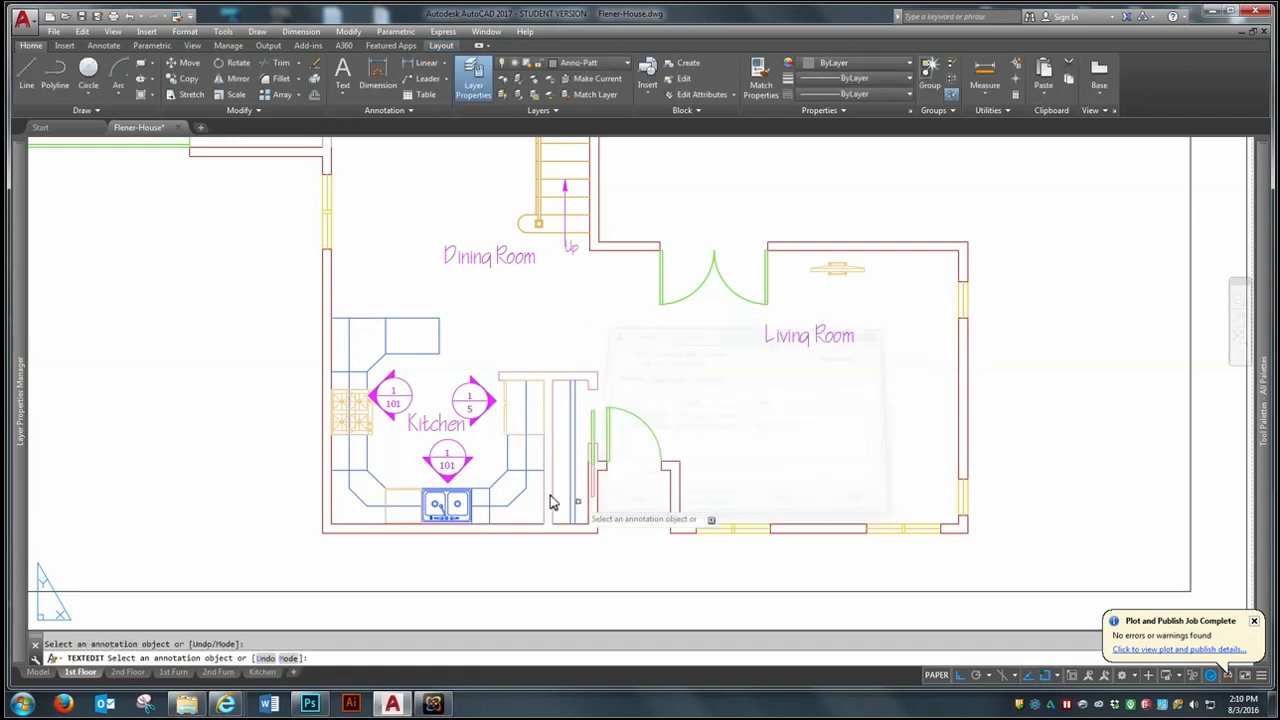
- Set the sink-facing elevation symbol's view number to 2 and its sheet number to 5
click(452, 478)
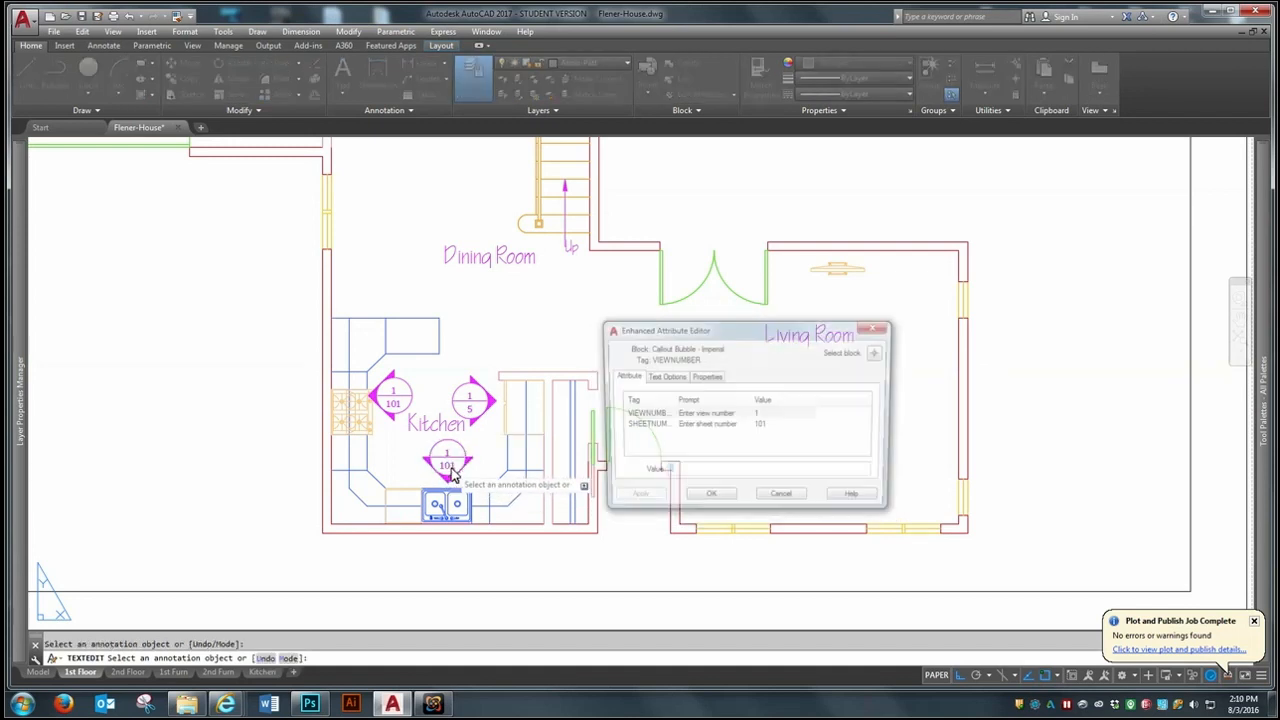
text(2)
click(760, 426)
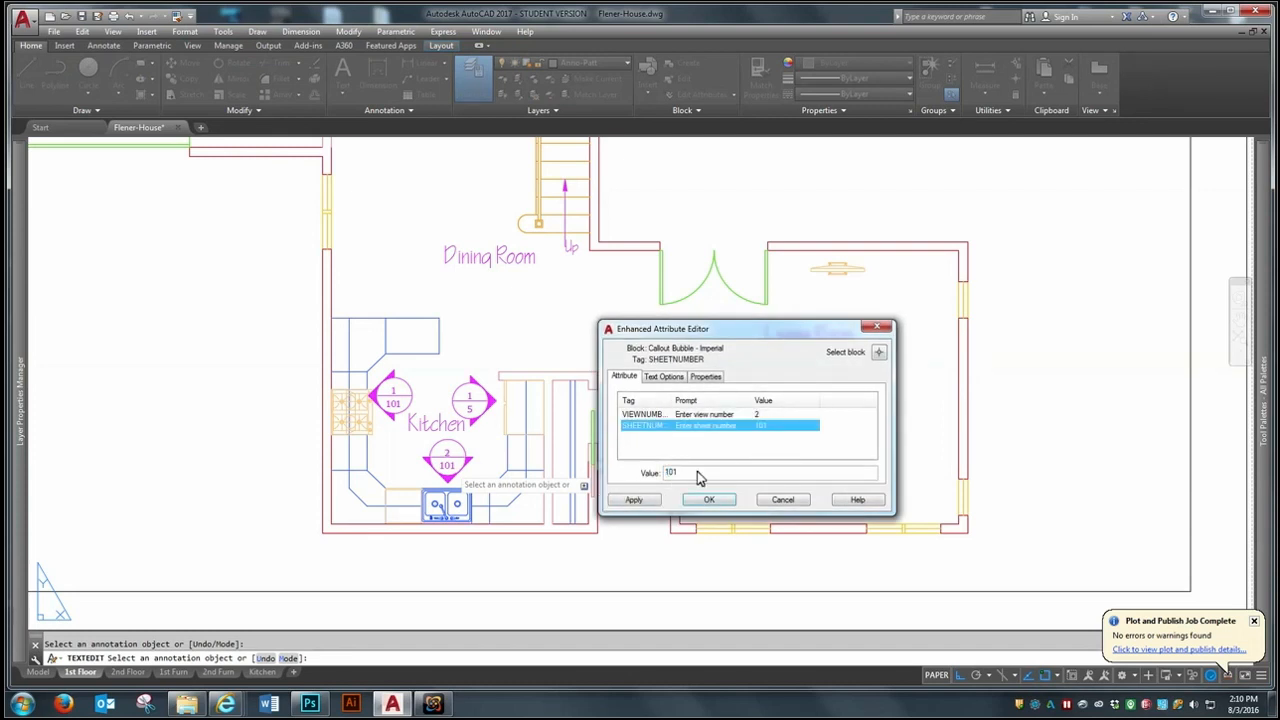
click(709, 500)
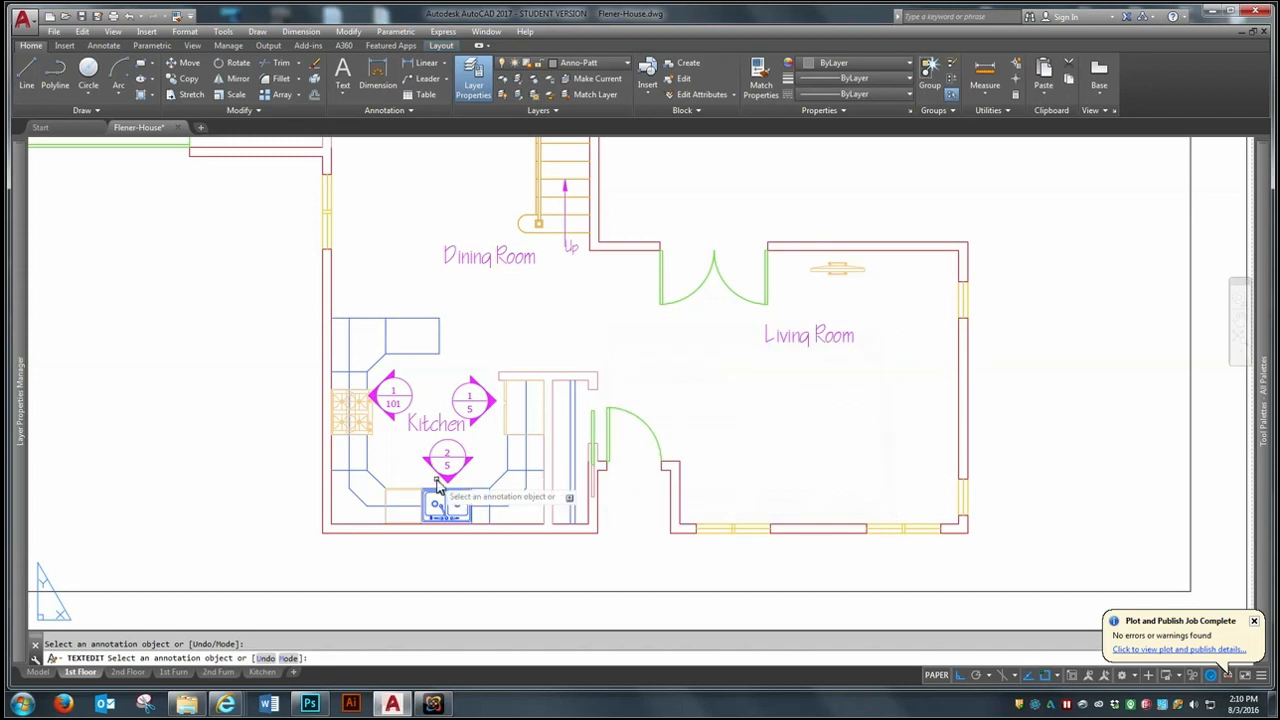
- Set the stove-side elevation symbol's view number to 3 and its sheet number to 5, and finish the attribute editing
click(393, 408)
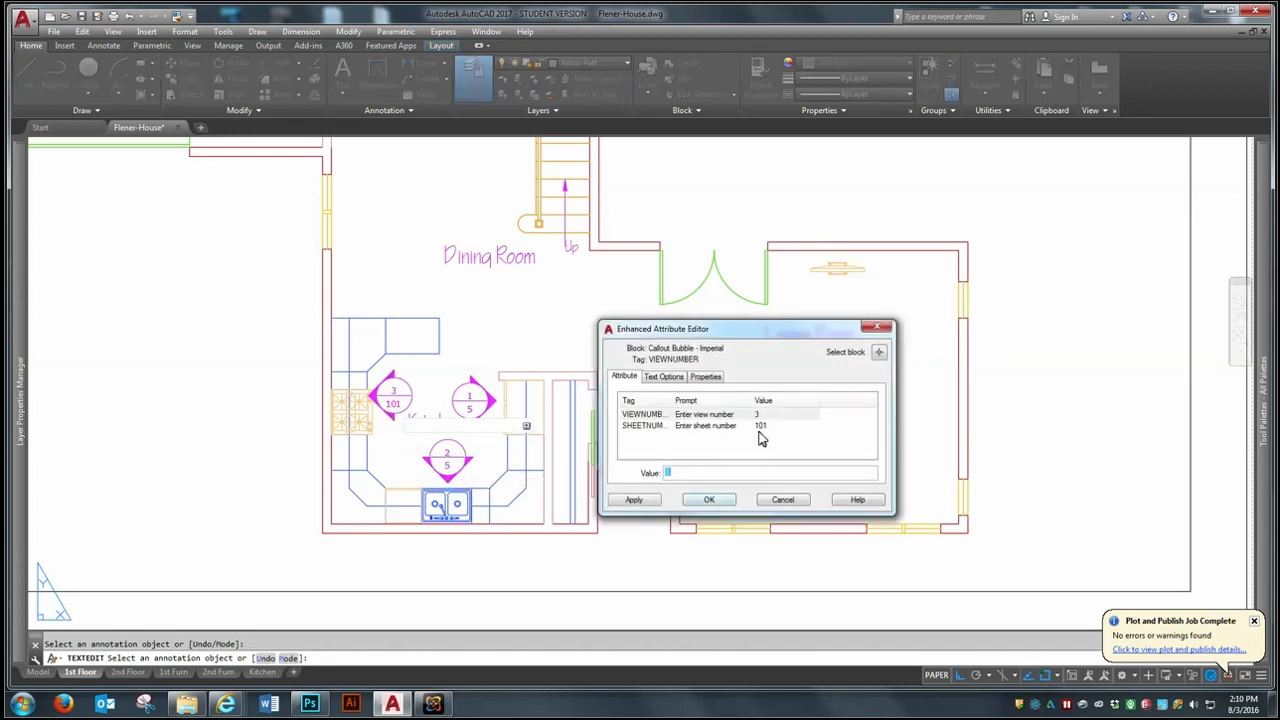
click(760, 426)
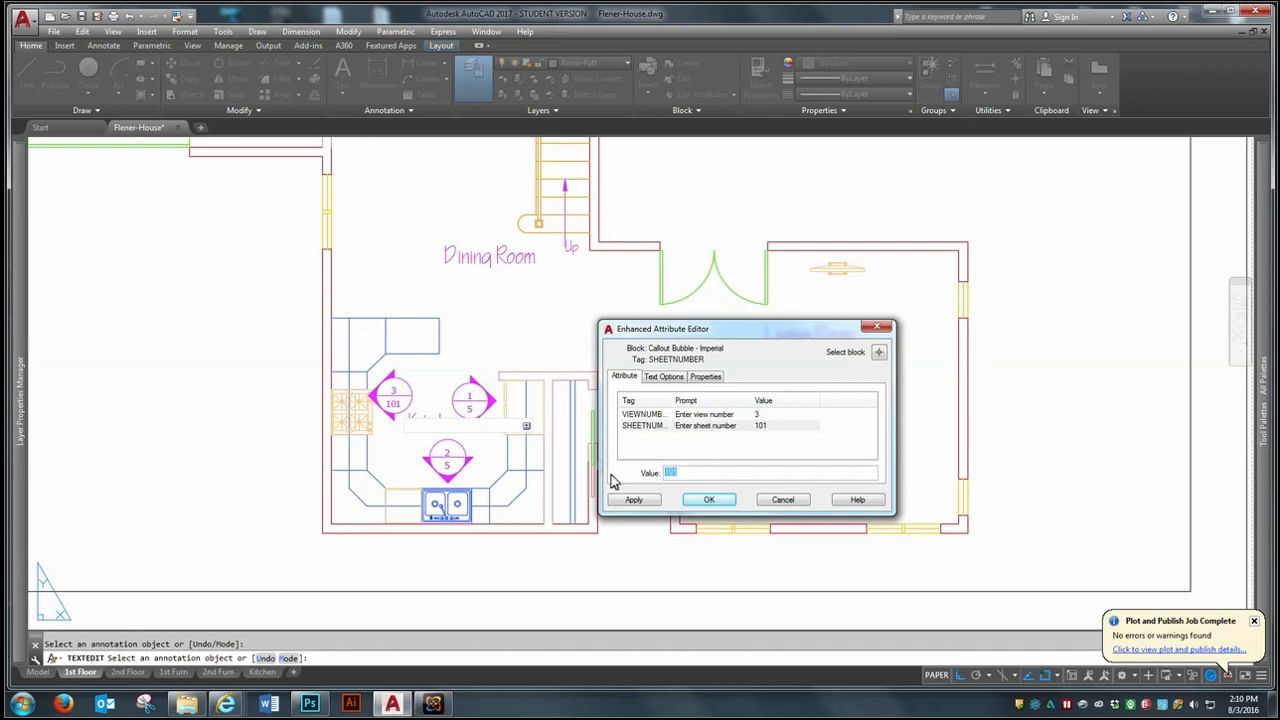
click(709, 500)
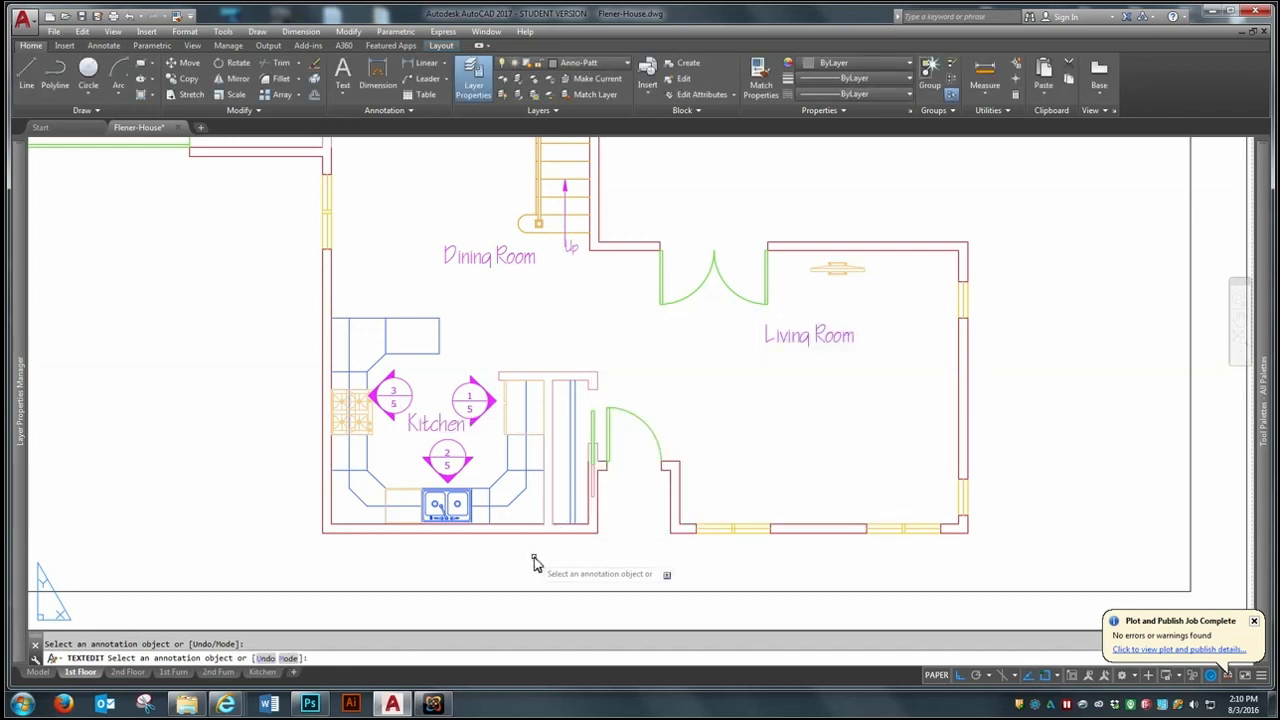
key(Return)
- Zoom the 1st Floor sheet to its extents and switch to model space
scroll(394, 460, down, 4)
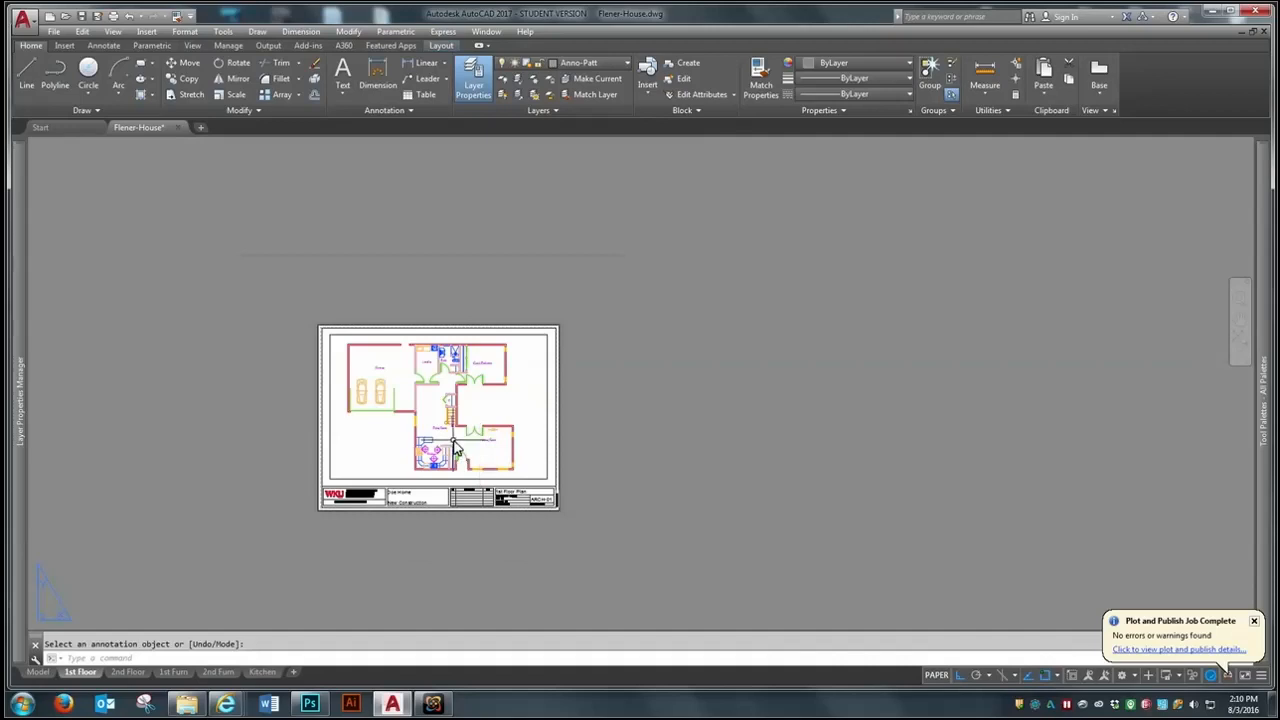
scroll(451, 441, up, 1)
text(z)
key(Return)
text(e)
key(Return)
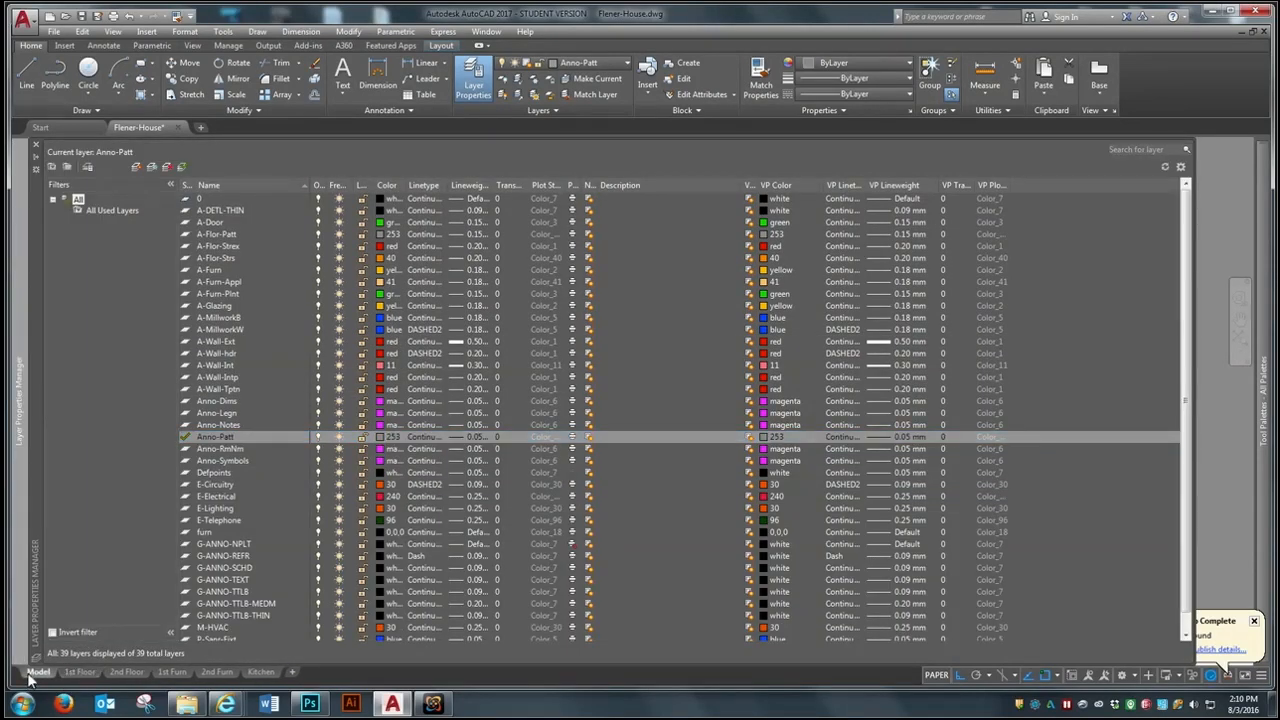
click(34, 673)
- Draw a short vertical line across the refrigerator elevation's countertop edge, above the outer edge of the end base cabinet
scroll(481, 416, up, 5)
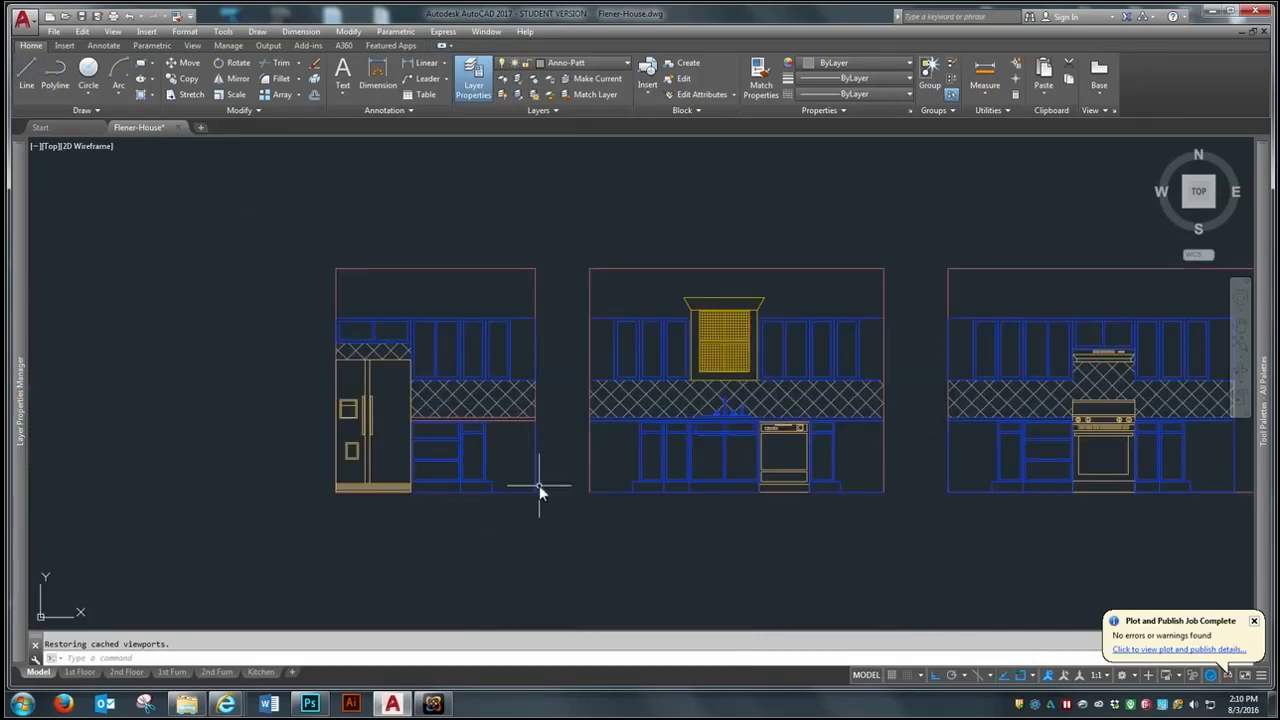
scroll(537, 486, down, 2)
scroll(537, 486, up, 4)
scroll(445, 372, up, 3)
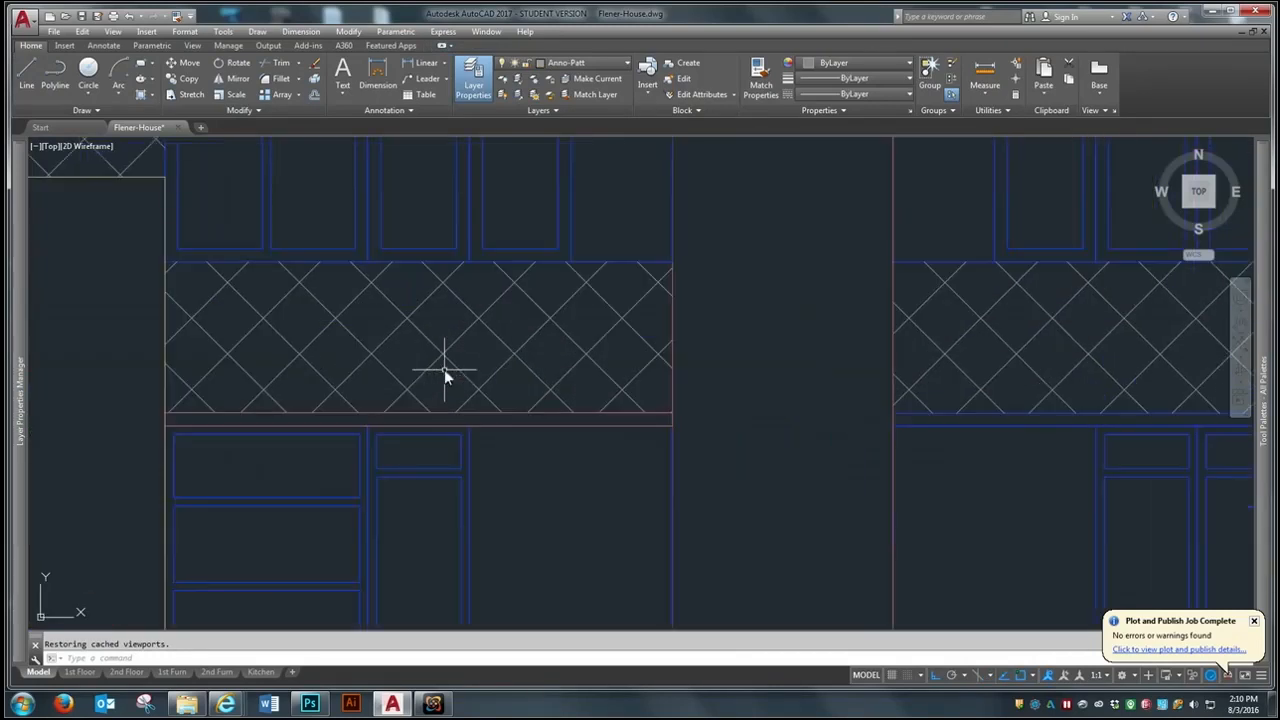
scroll(488, 483, down, 2)
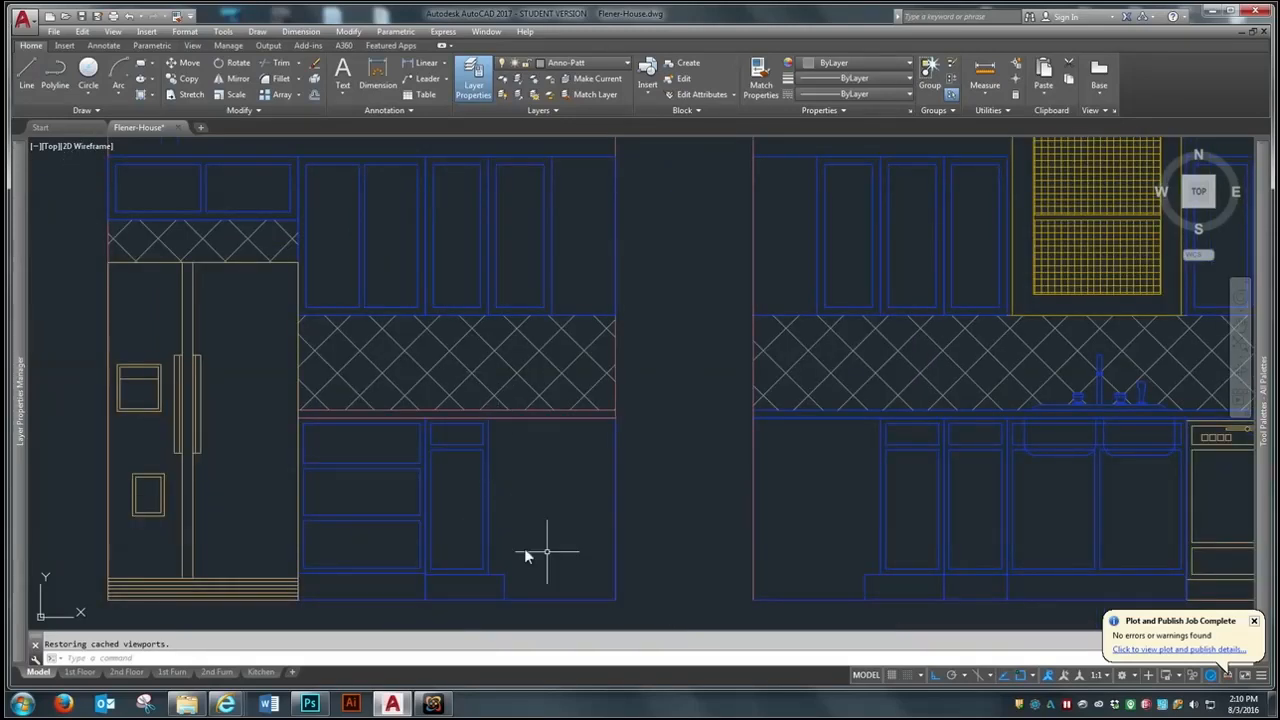
scroll(496, 404, up, 2)
scroll(496, 404, up, 2)
scroll(534, 497, down, 2)
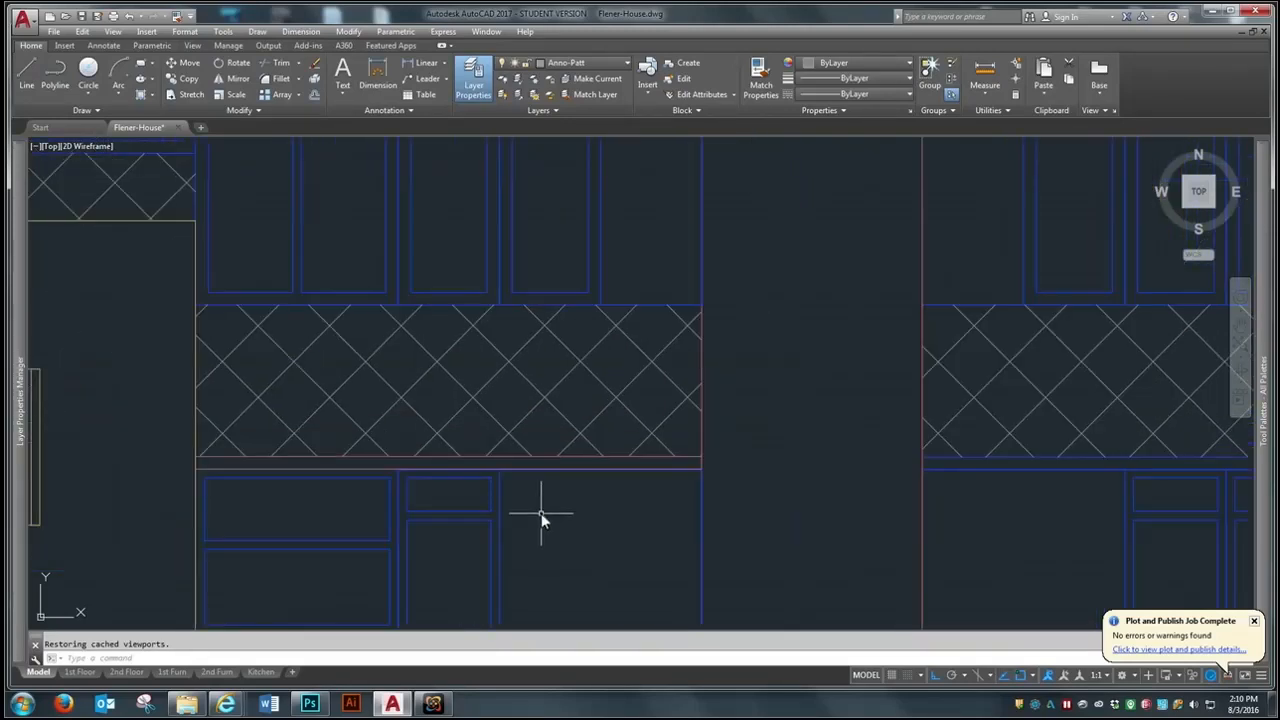
text(l)
key(Return)
scroll(505, 470, up, 3)
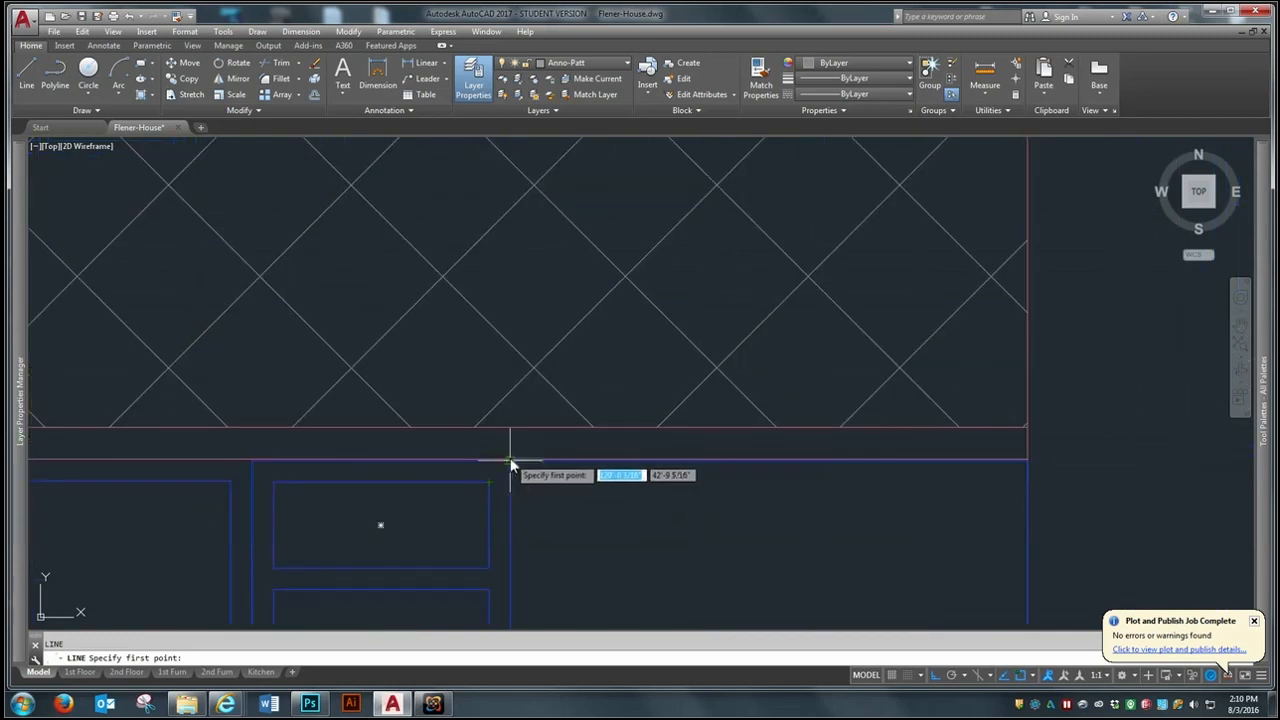
click(510, 460)
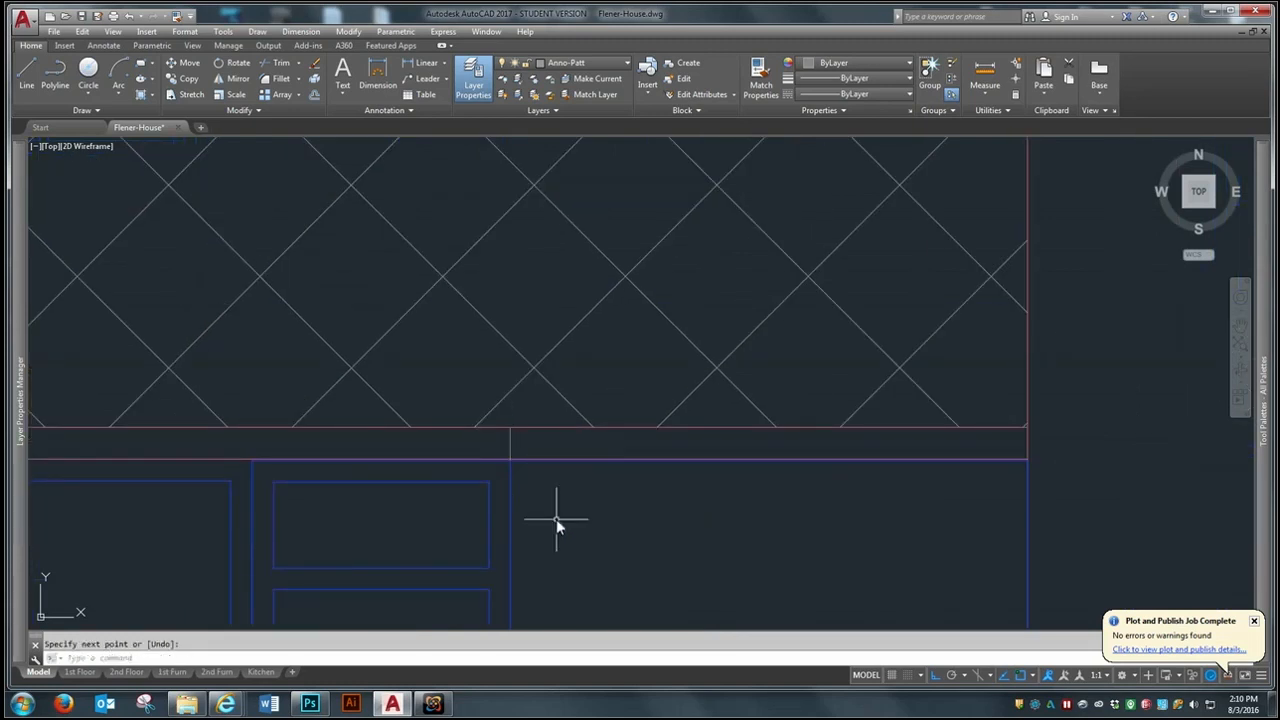
click(472, 437)
scroll(515, 455, up, 2)
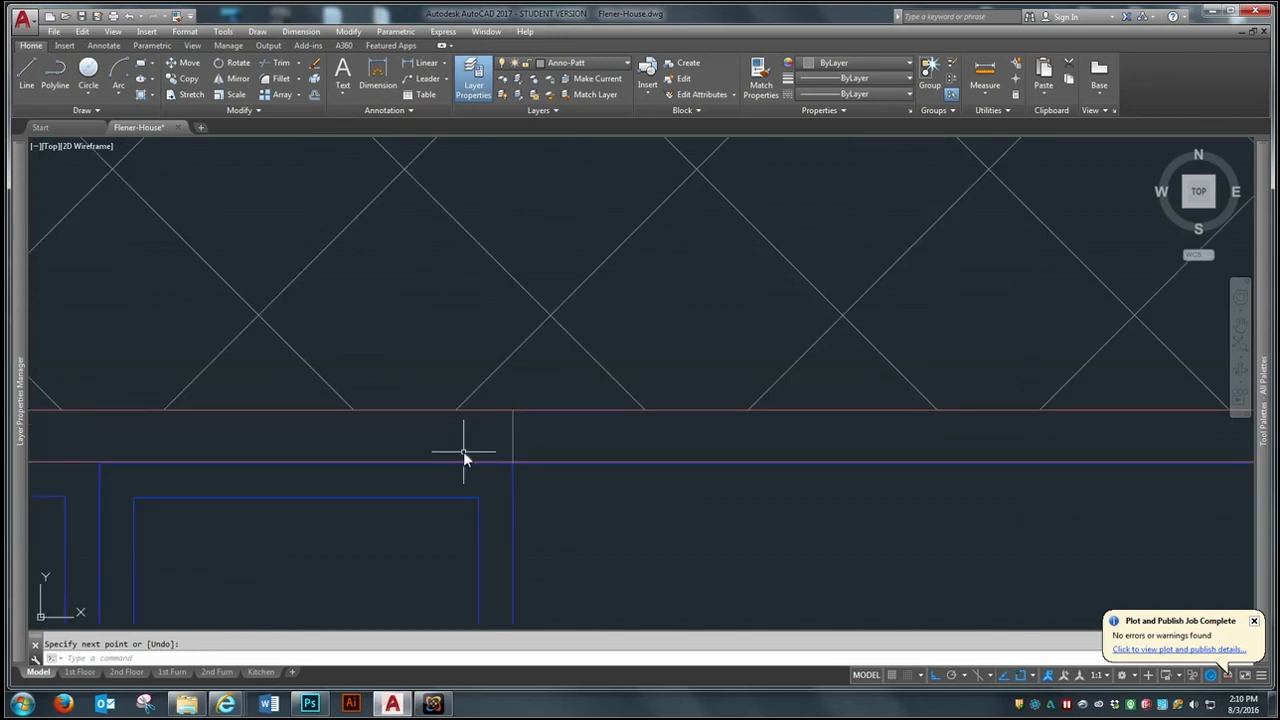
key(Escape)
- Offset the refrigerator elevation's short countertop line 1 inch inward over the cabinet, and erase the original line
text(o)
key(Return)
text(1)
key(Return)
click(514, 449)
click(423, 445)
key(Return)
key(Return)
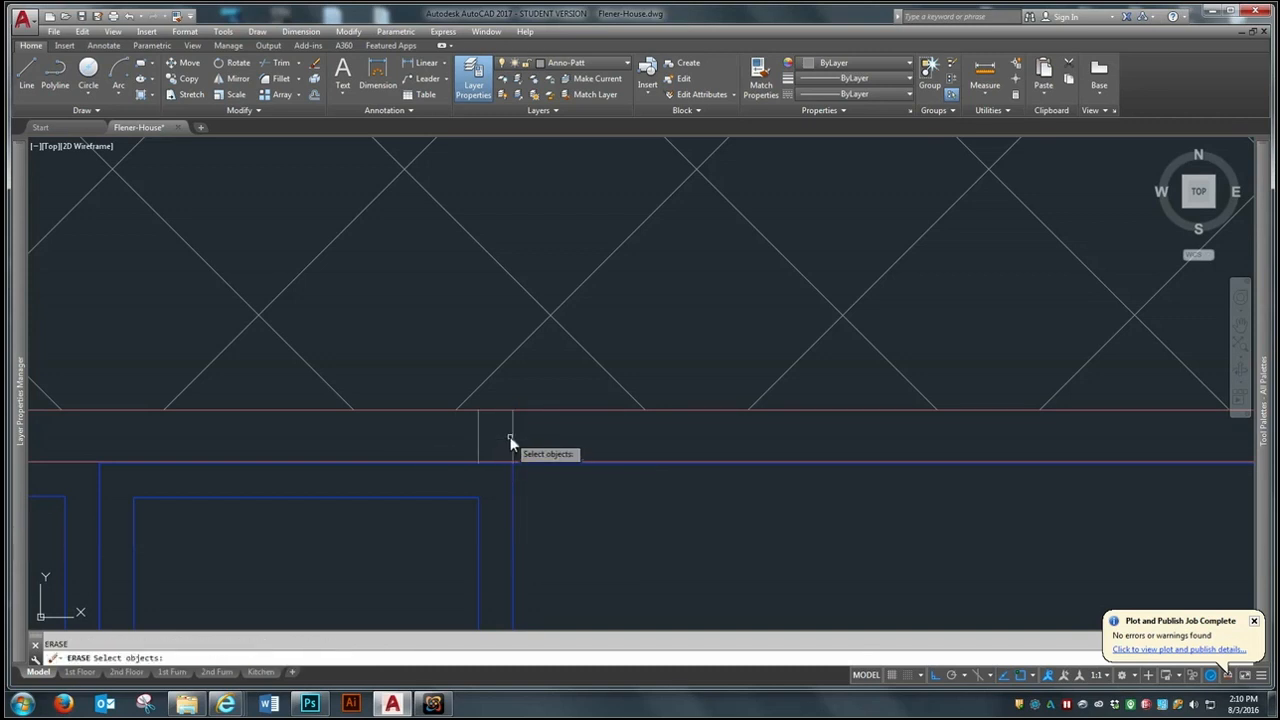
click(513, 436)
key(Return)
scroll(330, 400, down, 4)
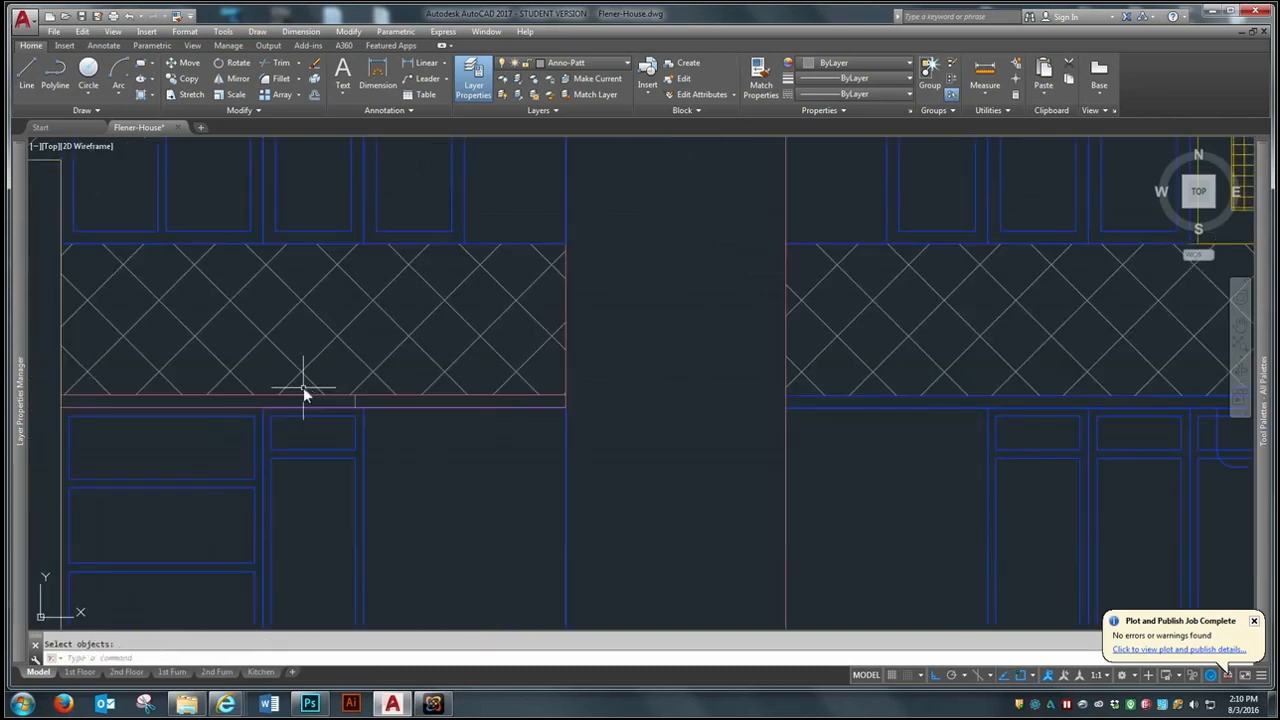
- Draw a short vertical line across the sink elevation's countertop edge, above the left base cabinet's outer edge
scroll(586, 382, up, 5)
text(l)
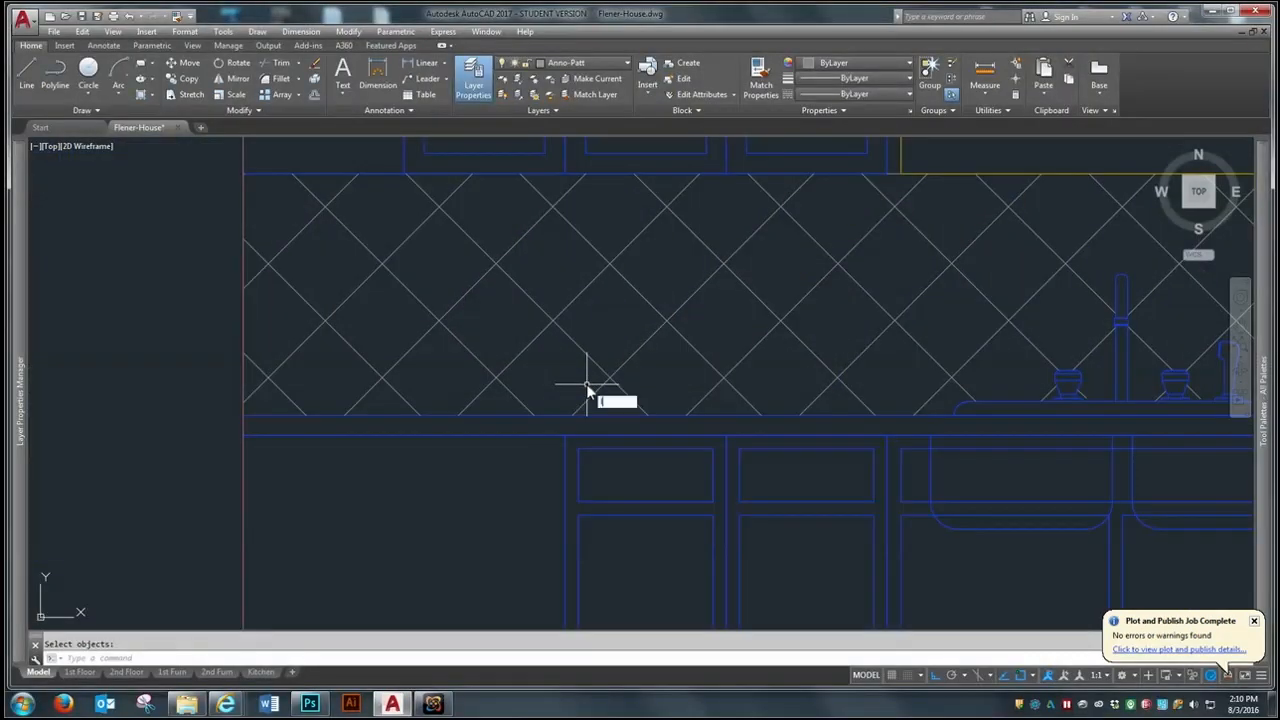
key(Return)
click(569, 437)
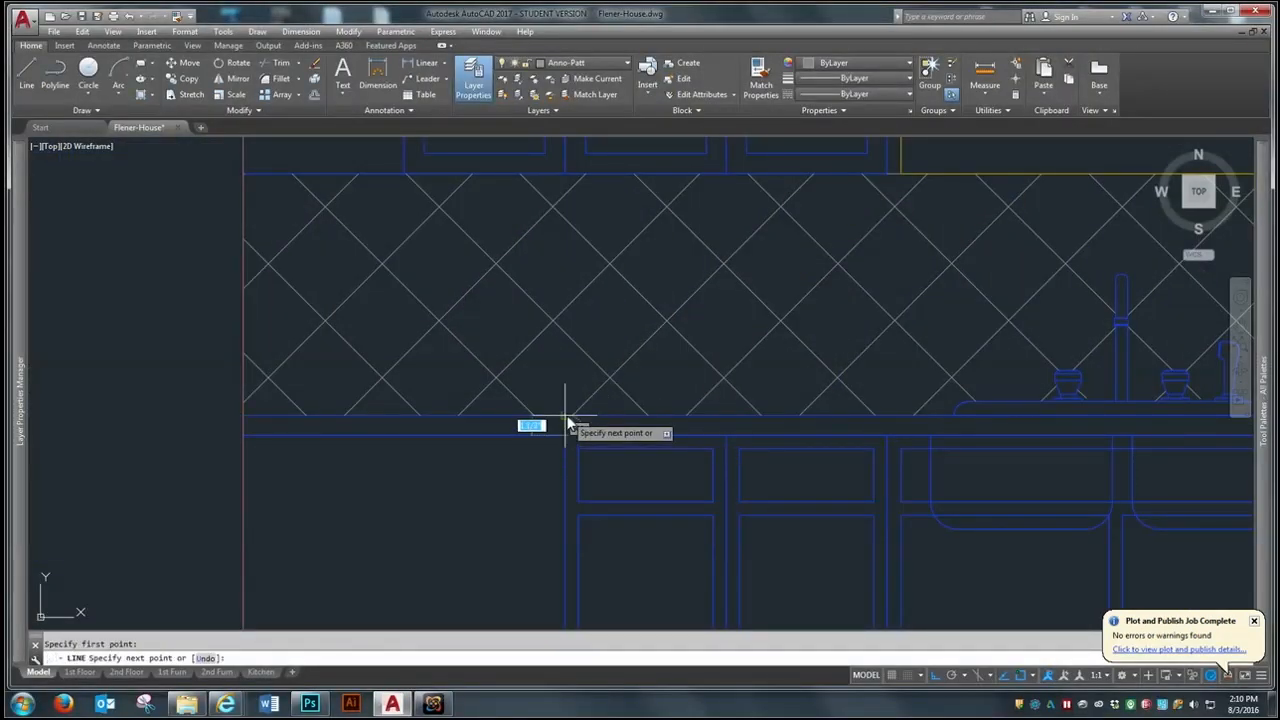
click(566, 416)
key(Return)
- Draw a matching vertical line across the sink elevation's countertop edge above the outer edge of the cabinet right of the dishwasher
scroll(430, 417, down, 4)
scroll(990, 419, up, 2)
scroll(1031, 432, up, 2)
key(Return)
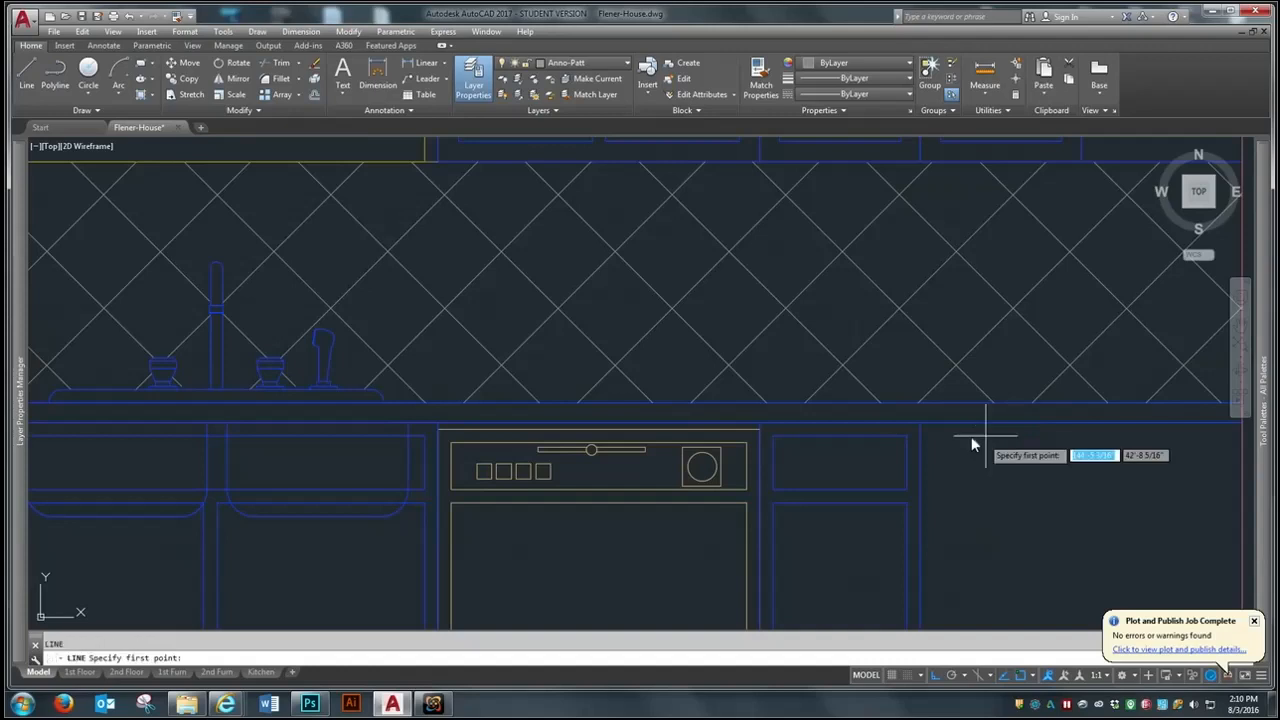
click(920, 406)
key(Return)
- Draw short vertical lines across the stove elevation's countertop edge, above the outer edges of the left and right end cabinets
scroll(408, 357, down, 6)
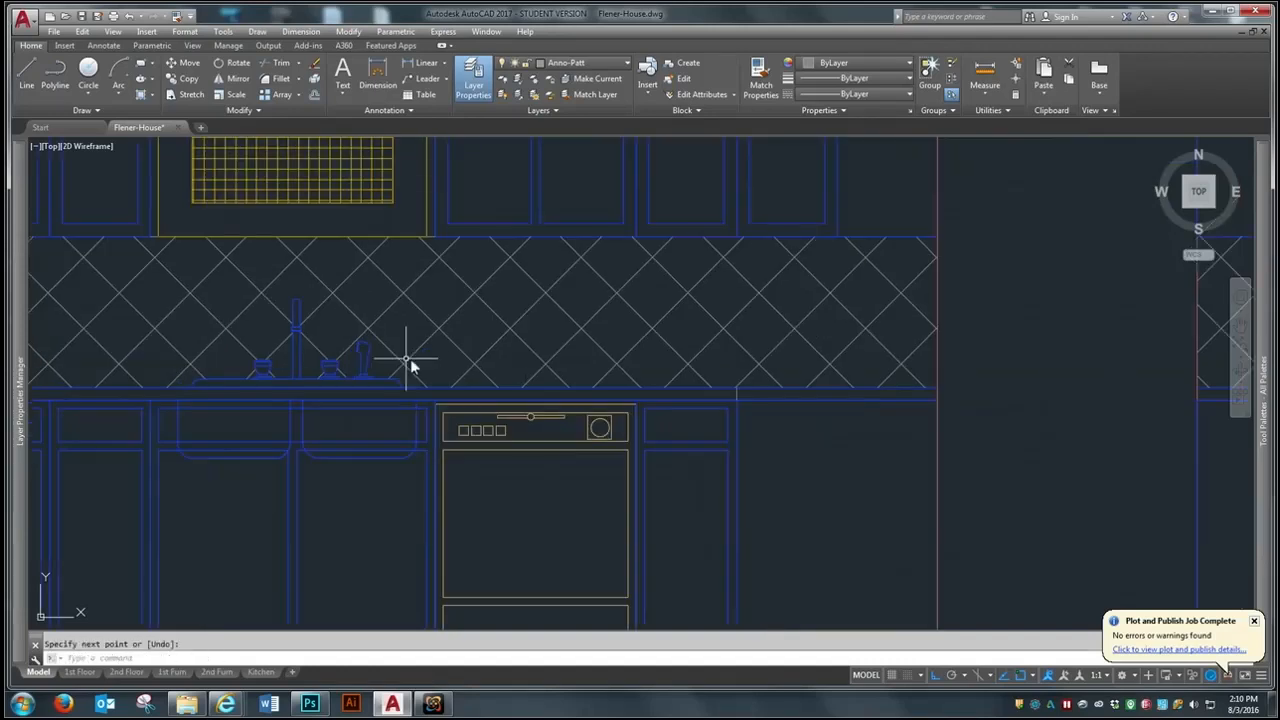
scroll(714, 366, up, 6)
scroll(323, 337, up, 2)
key(Return)
click(323, 405)
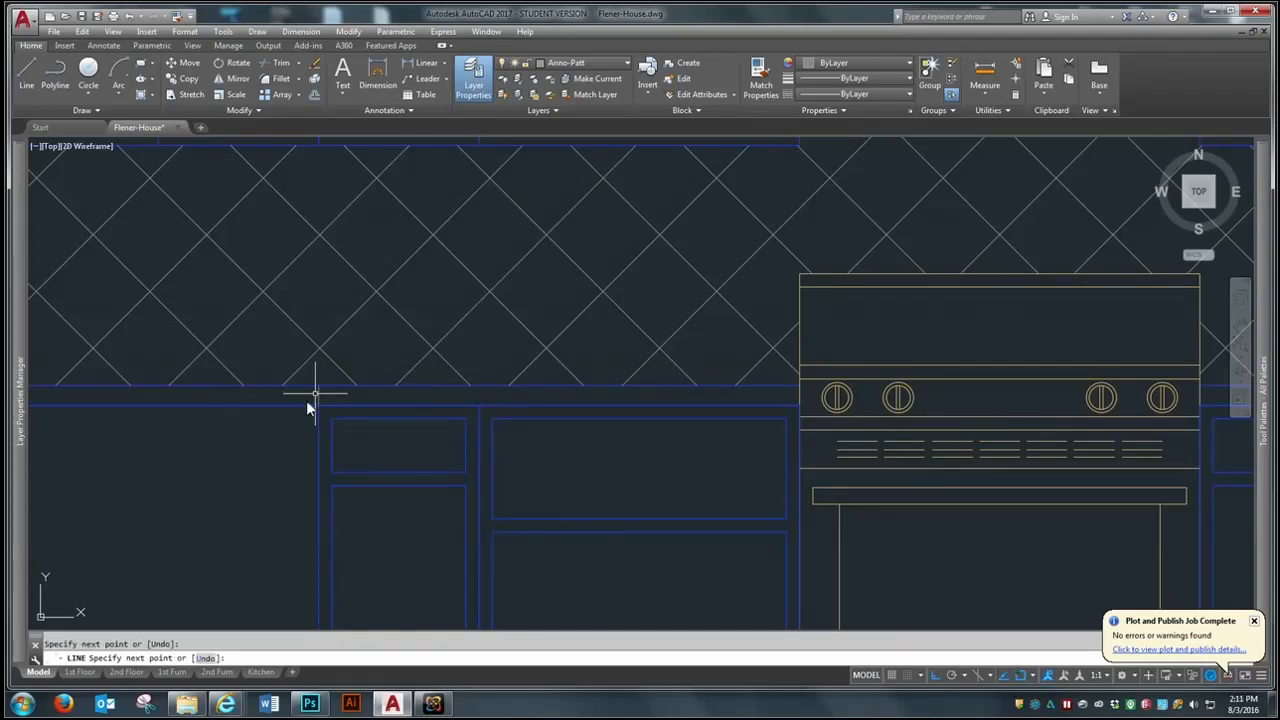
scroll(534, 391, down, 5)
scroll(517, 380, up, 4)
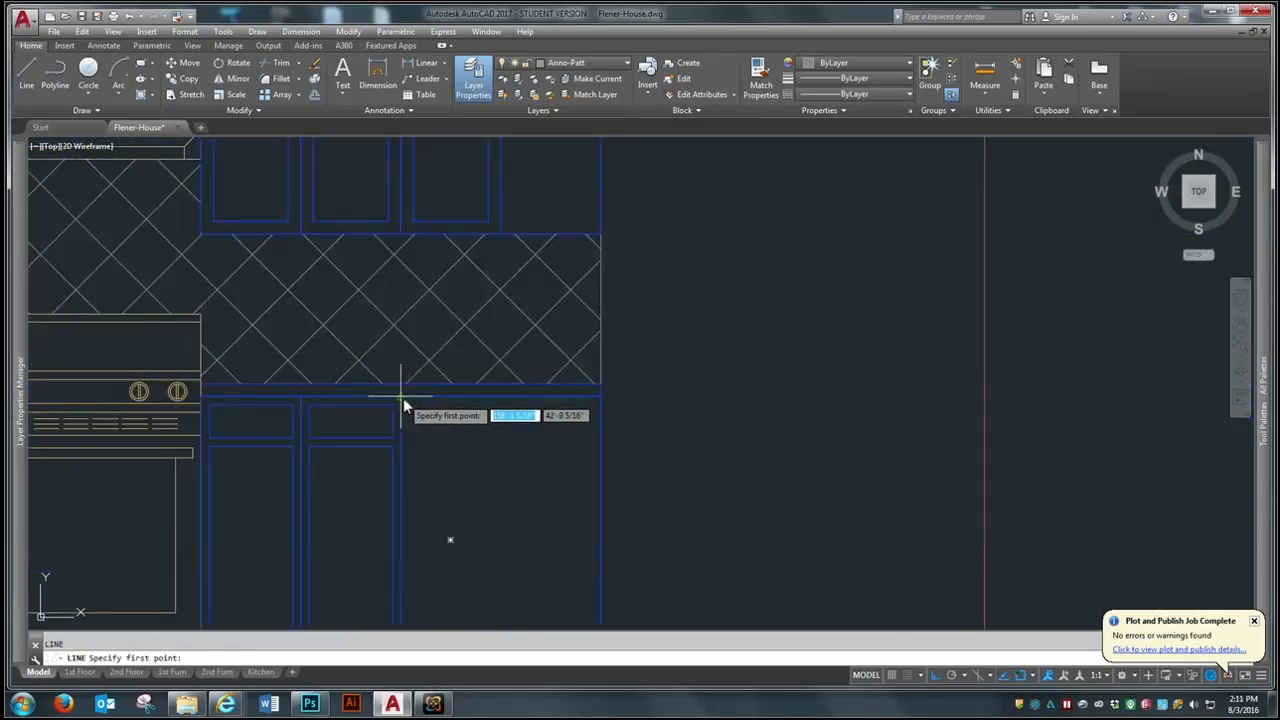
key(Return)
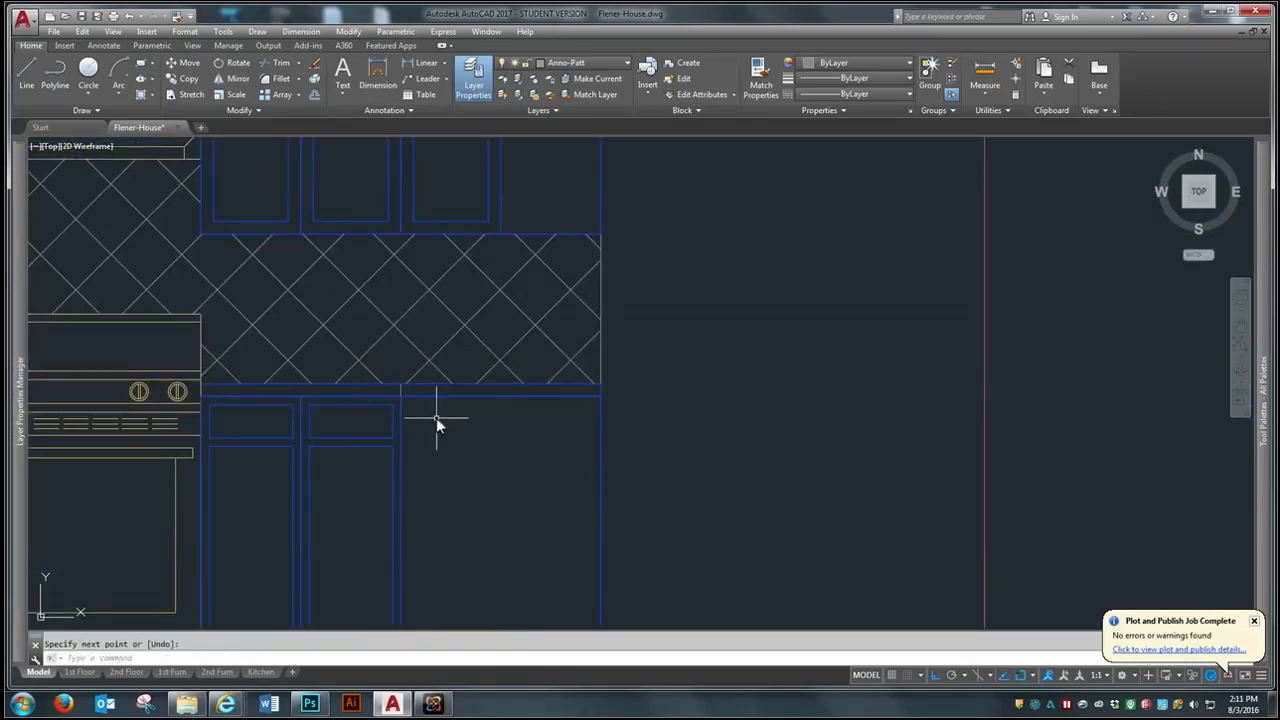
- Offset both short countertop lines in the stove elevation 1 inch inward toward the stove
scroll(314, 391, up, 2)
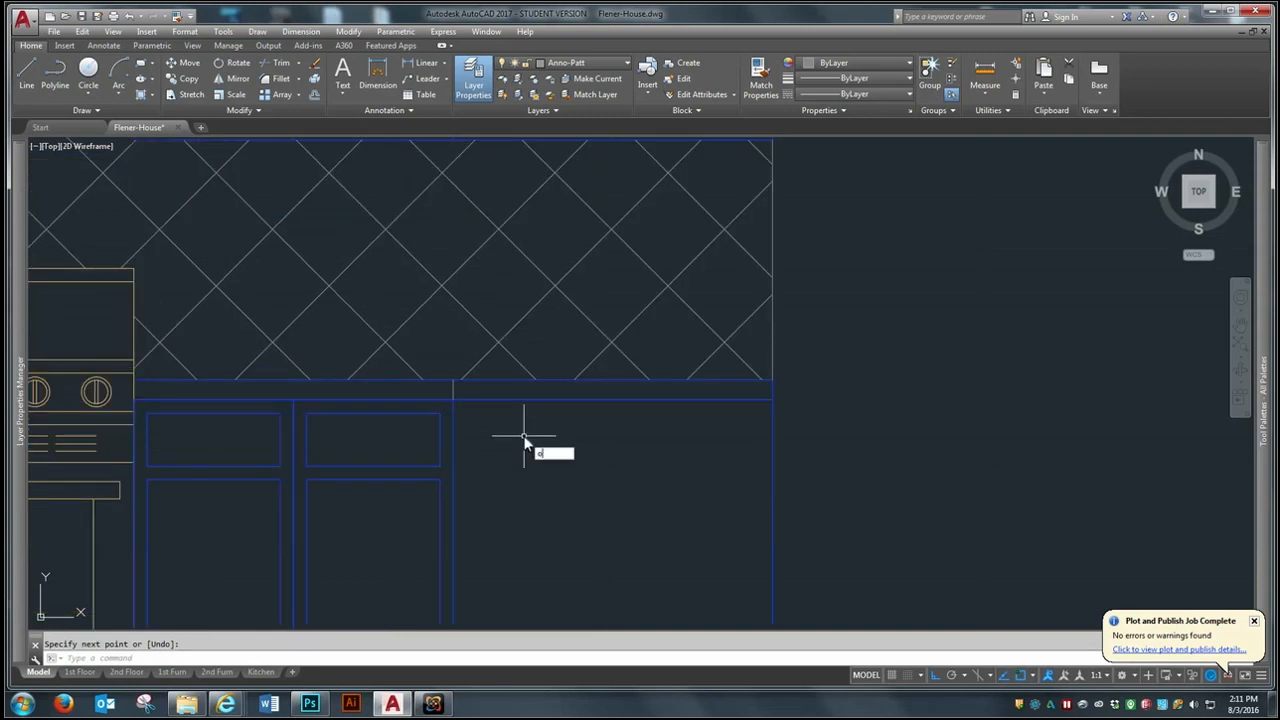
text(o)
key(Return)
key(Return)
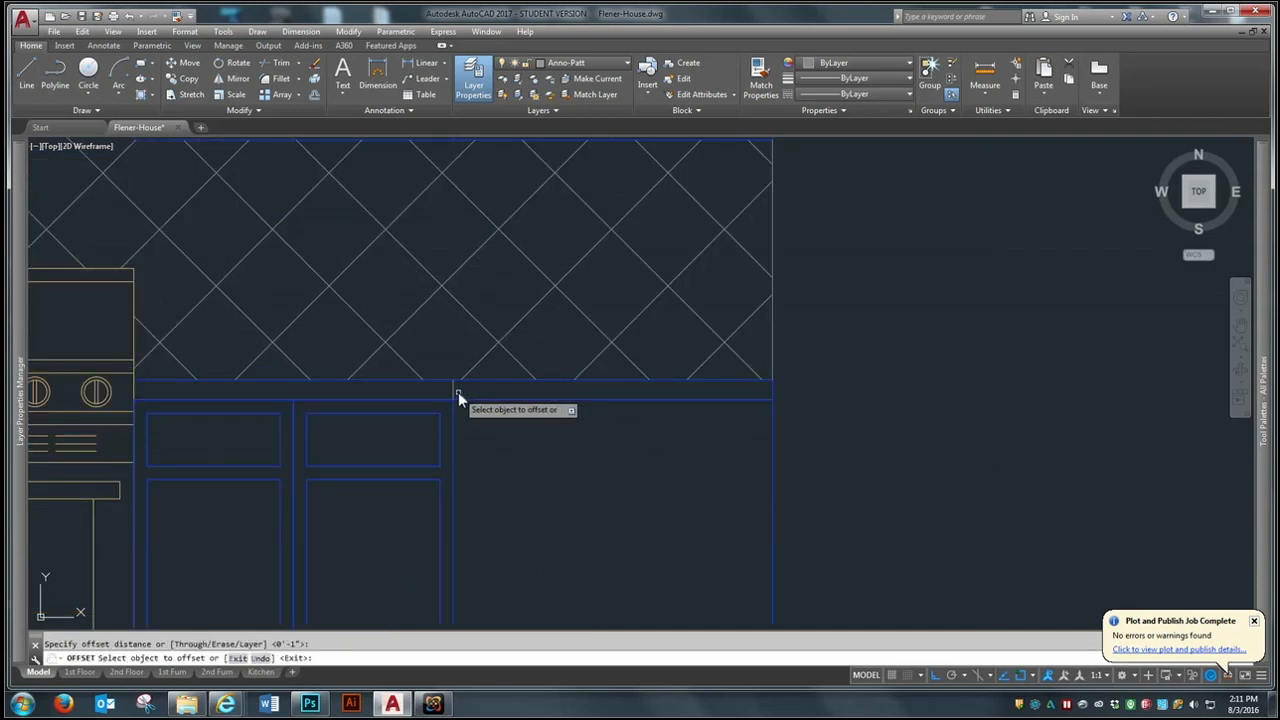
click(443, 381)
click(409, 394)
scroll(843, 465, down, 4)
scroll(418, 458, up, 2)
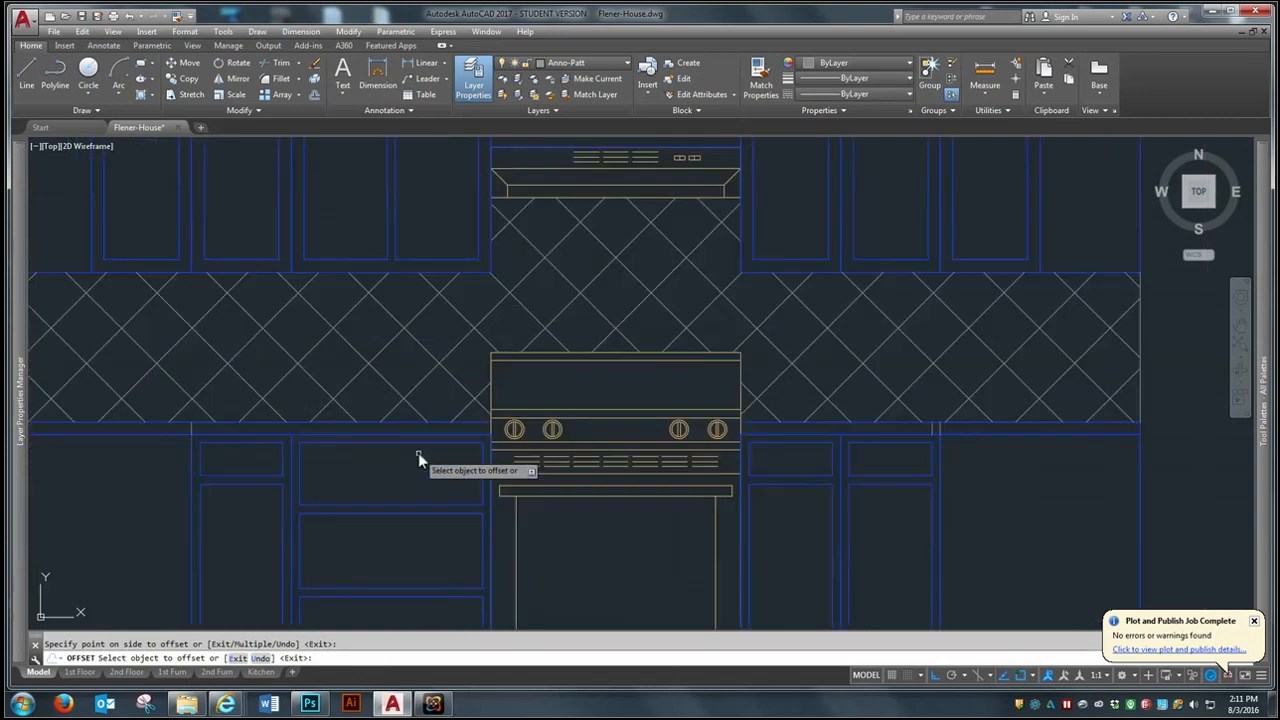
click(223, 430)
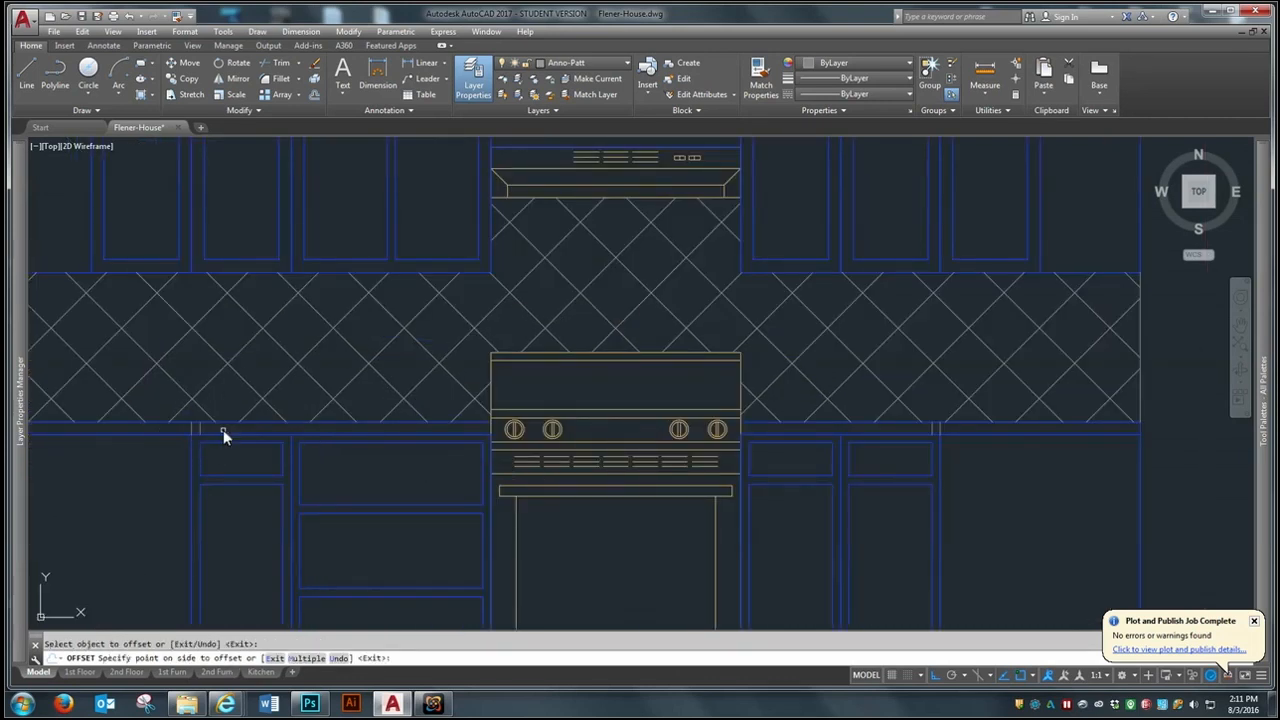
click(223, 433)
- Offset the short countertop line at the right end of the sink elevation by 1 inch
scroll(968, 508, down, 4)
scroll(685, 484, up, 3)
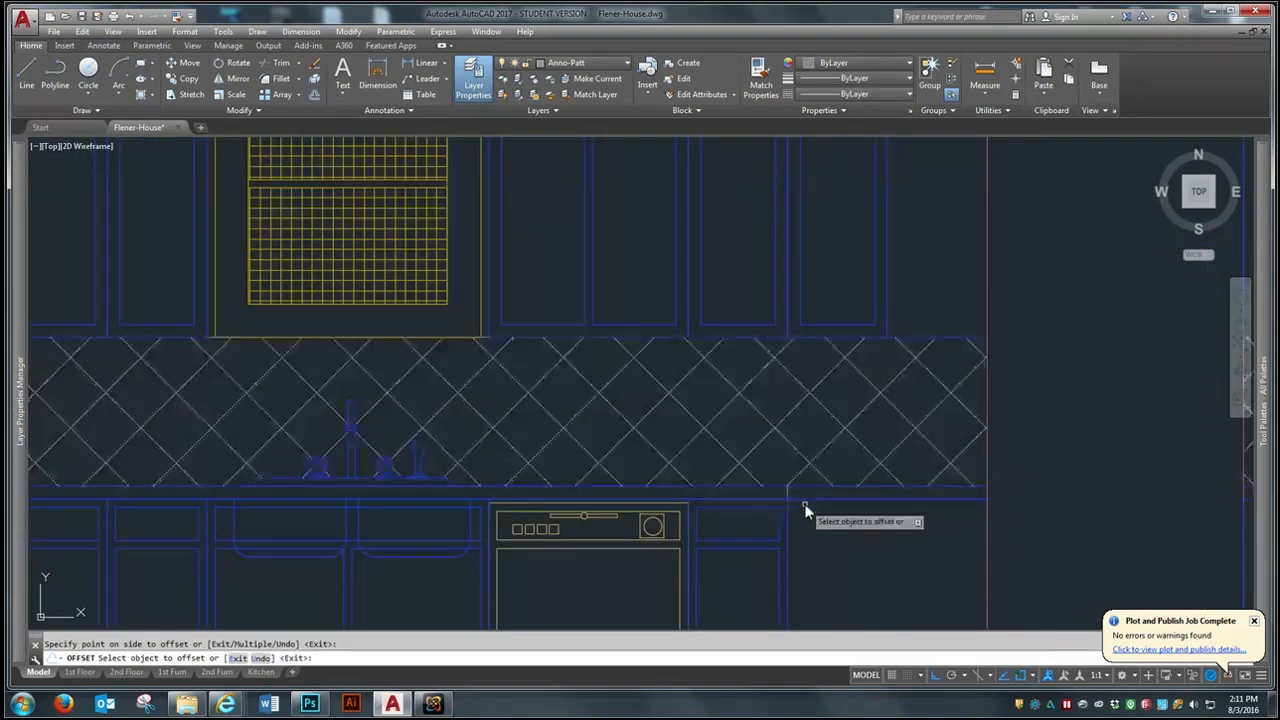
click(787, 494)
click(917, 531)
scroll(917, 531, down, 4)
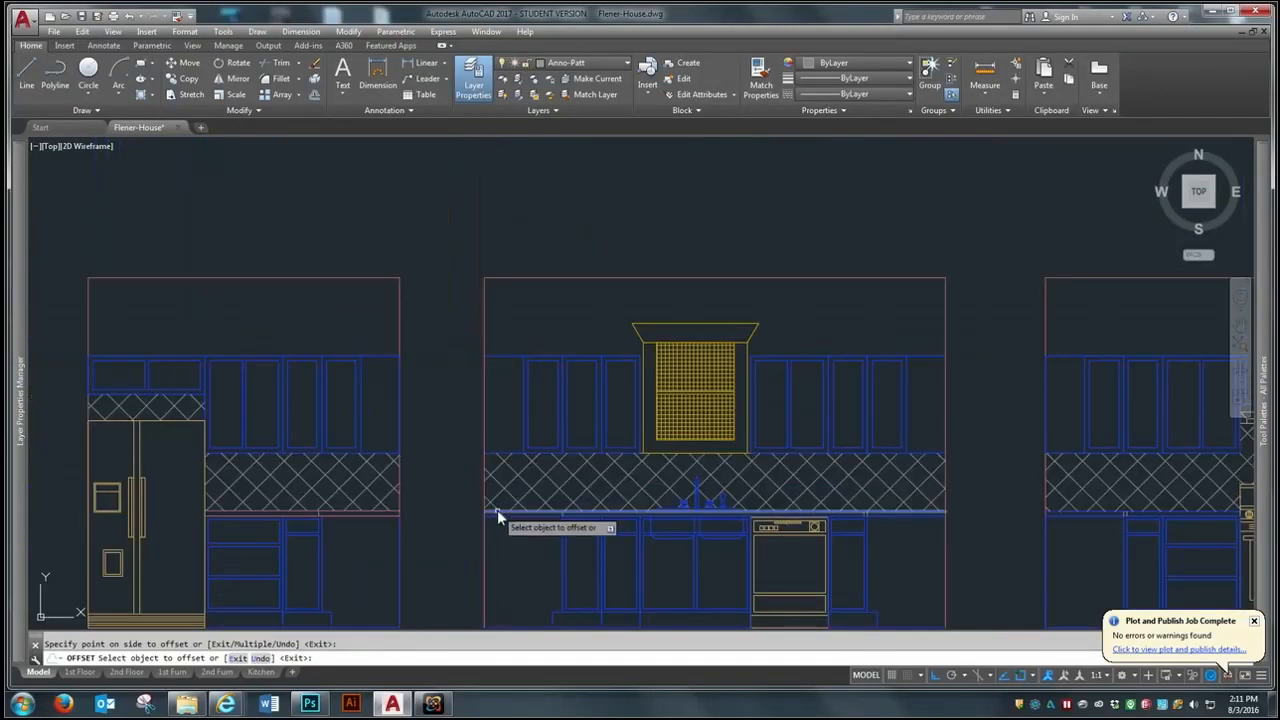
- Erase the sink elevation's original short countertop lines above the outer edges of both end cabinets, keeping the offset copies
scroll(580, 521, up, 3)
key(Return)
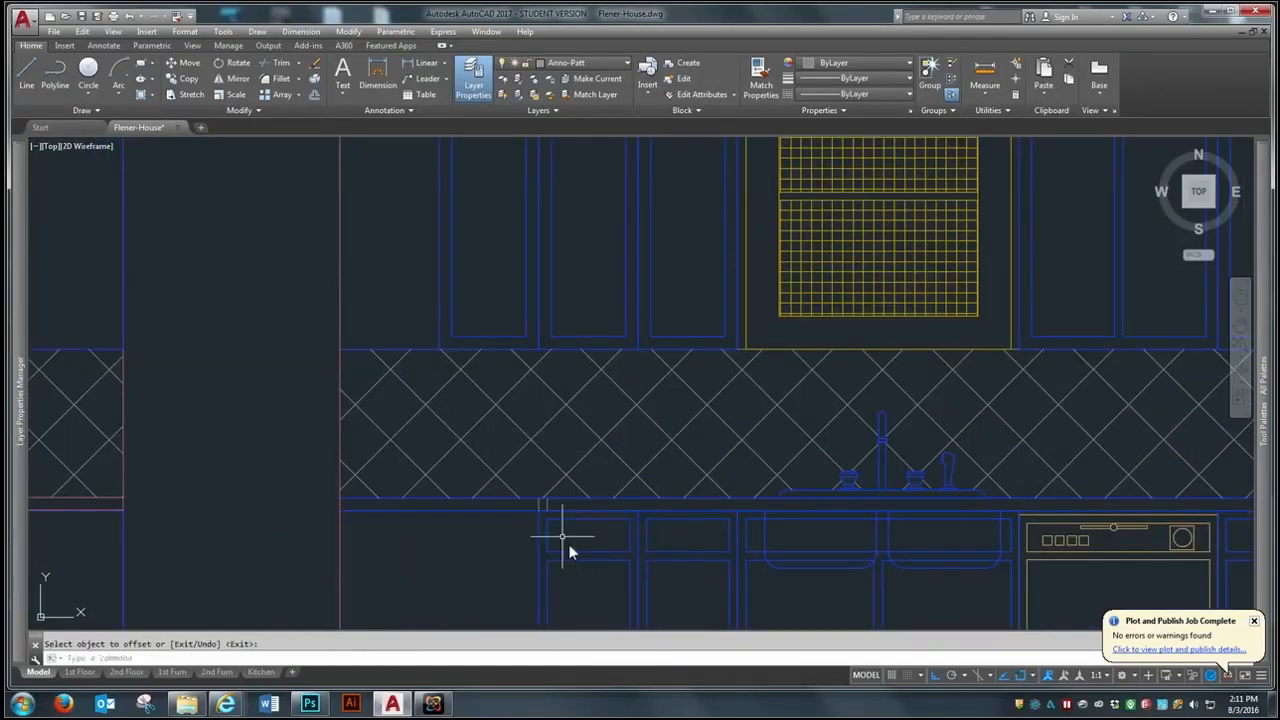
scroll(568, 552, up, 3)
text(e)
key(Return)
click(507, 484)
scroll(320, 472, down, 4)
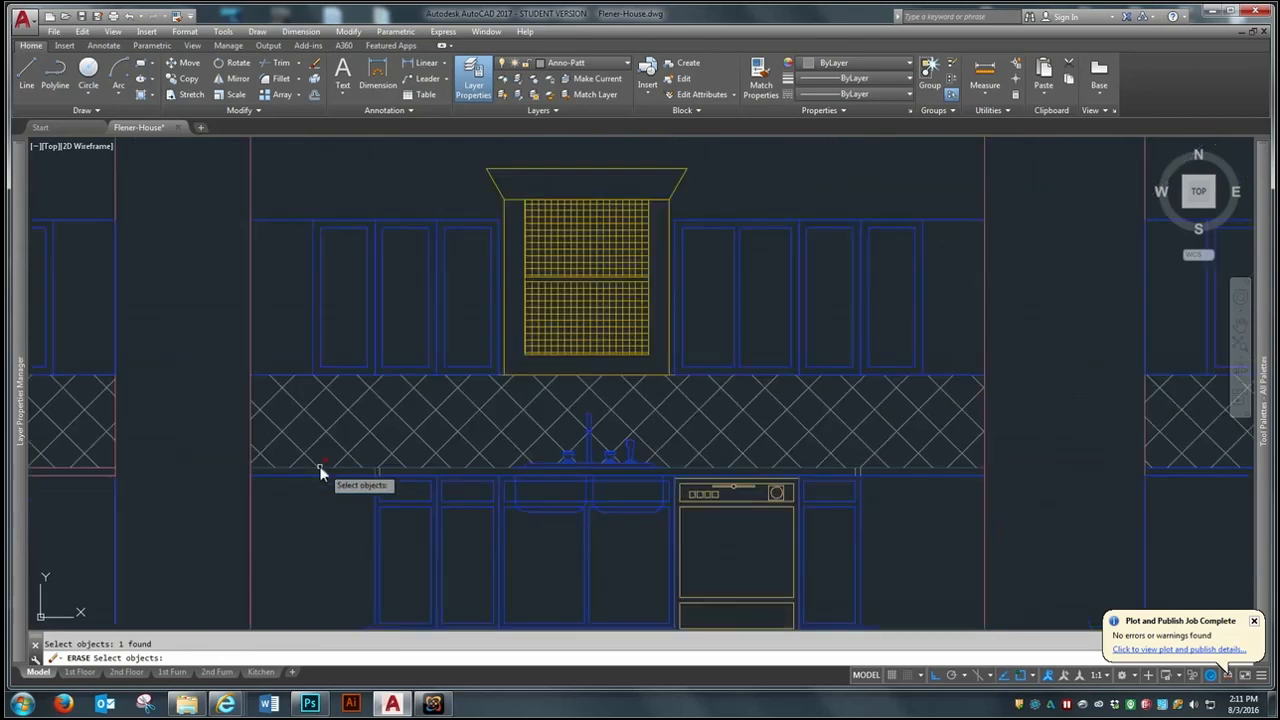
scroll(688, 490, up, 4)
click(1128, 443)
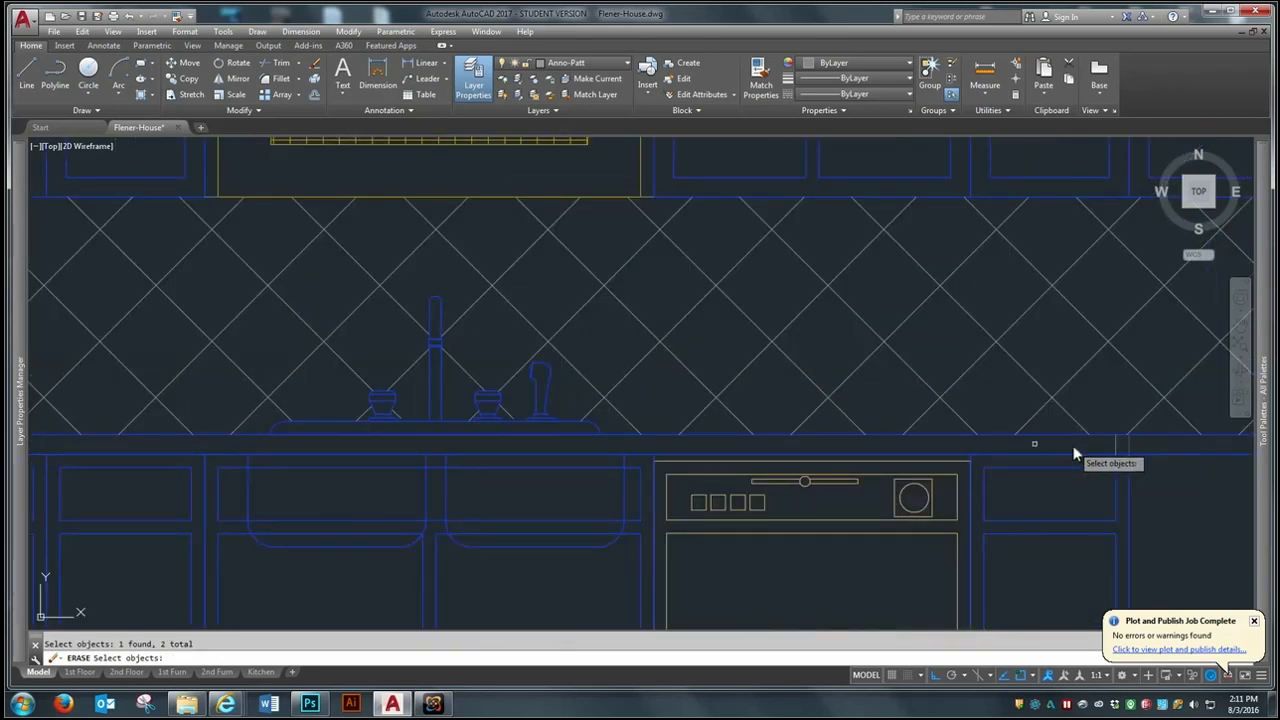
scroll(1075, 455, down, 4)
- Erase the stove elevation's original short countertop lines above the outer cabinet edges, keeping the offset copies
scroll(884, 437, up, 3)
scroll(528, 406, up, 2)
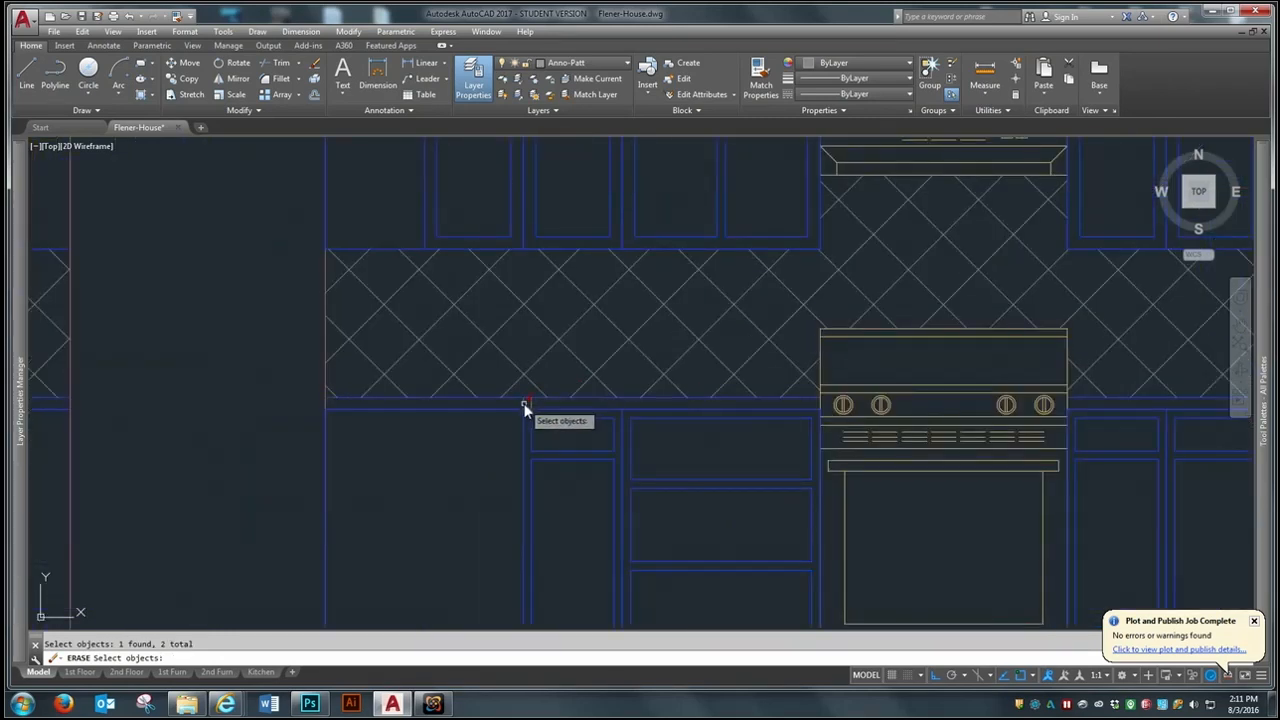
scroll(320, 377, down, 4)
scroll(680, 395, up, 6)
click(696, 382)
click(696, 384)
click(690, 386)
key(Return)
scroll(689, 402, down, 6)
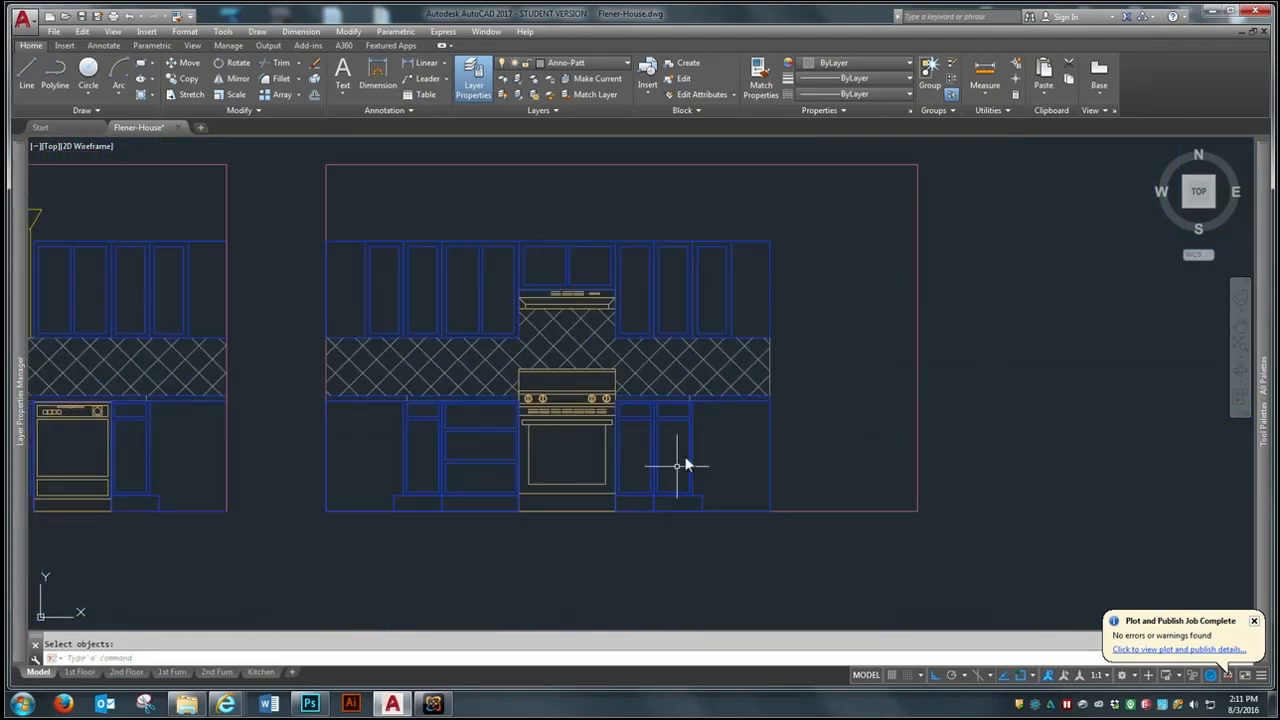
- Compare the corner cabinets and counter ends on the kitchen floor plan with the three kitchen elevations
scroll(595, 559, down, 2)
scroll(728, 514, down, 2)
scroll(348, 510, up, 2)
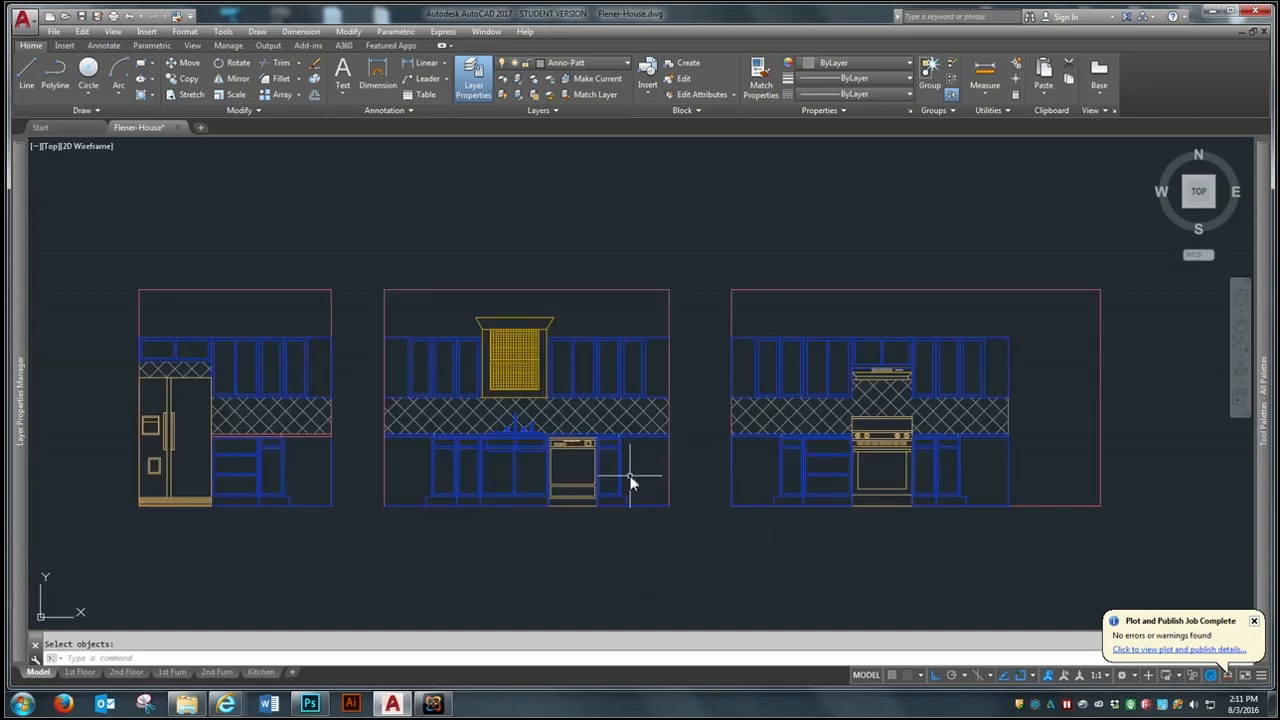
scroll(258, 448, up, 2)
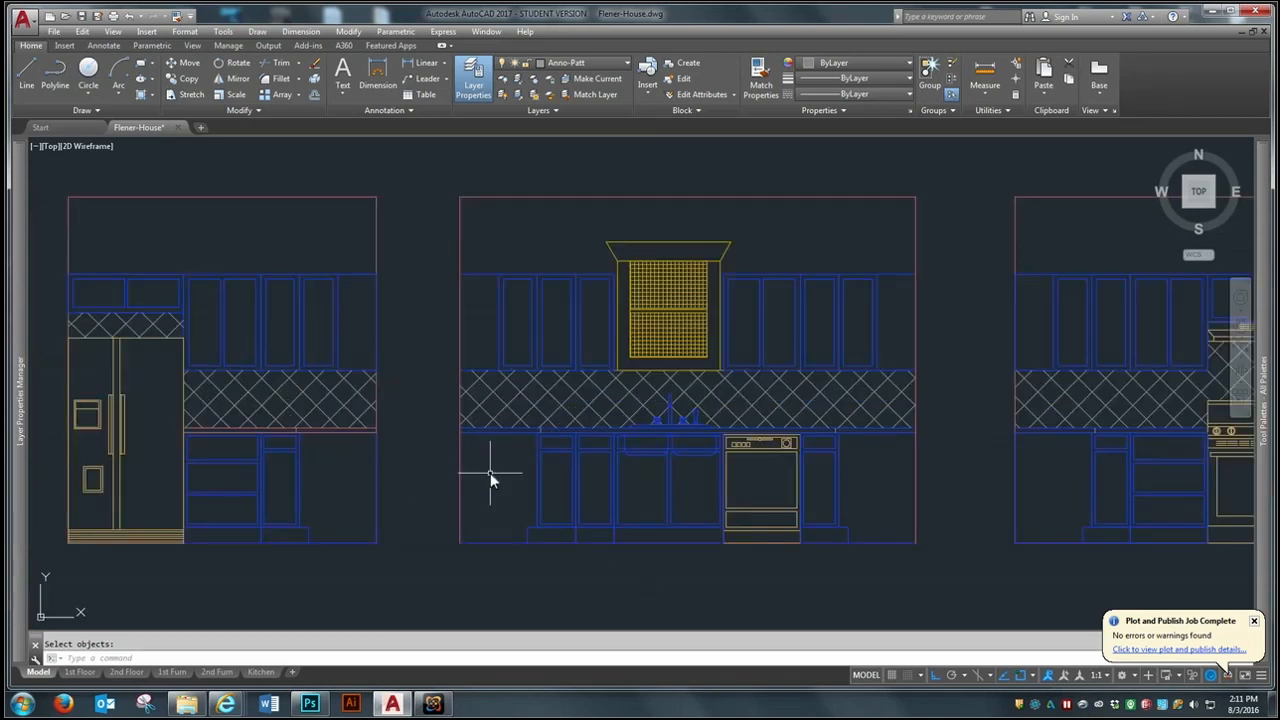
scroll(414, 530, down, 3)
scroll(749, 474, down, 2)
scroll(334, 604, up, 5)
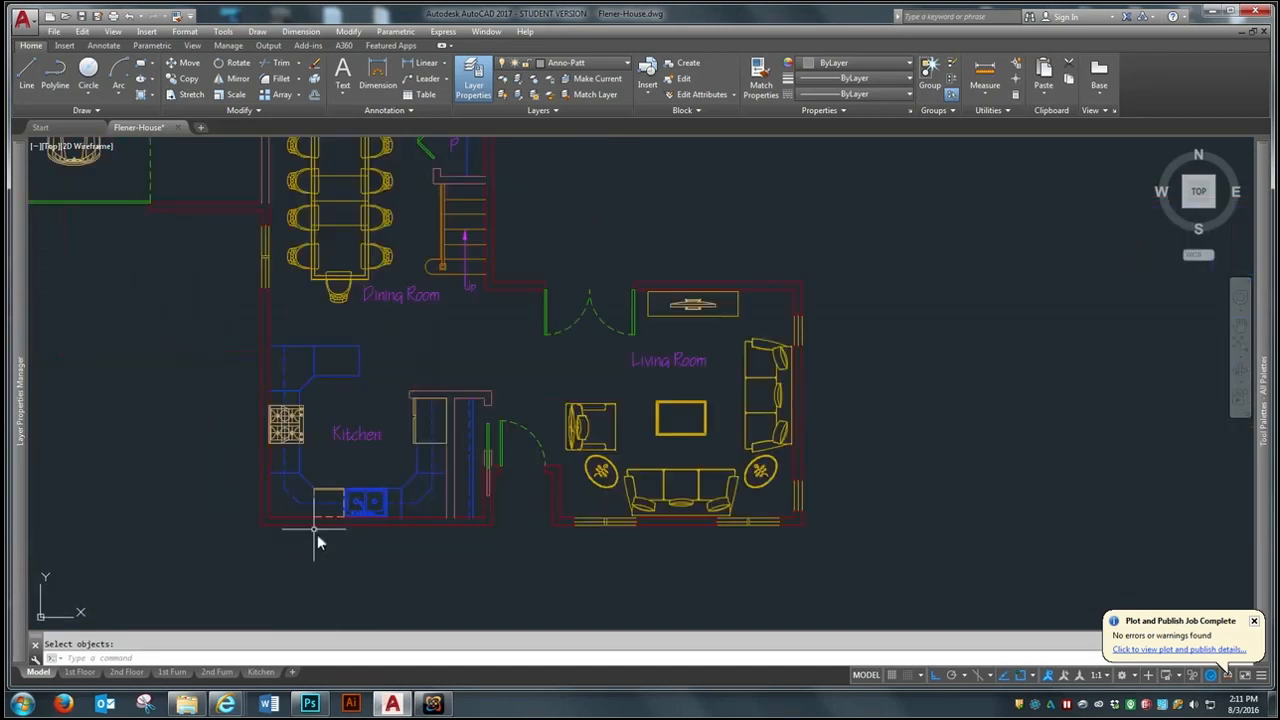
scroll(283, 497, up, 3)
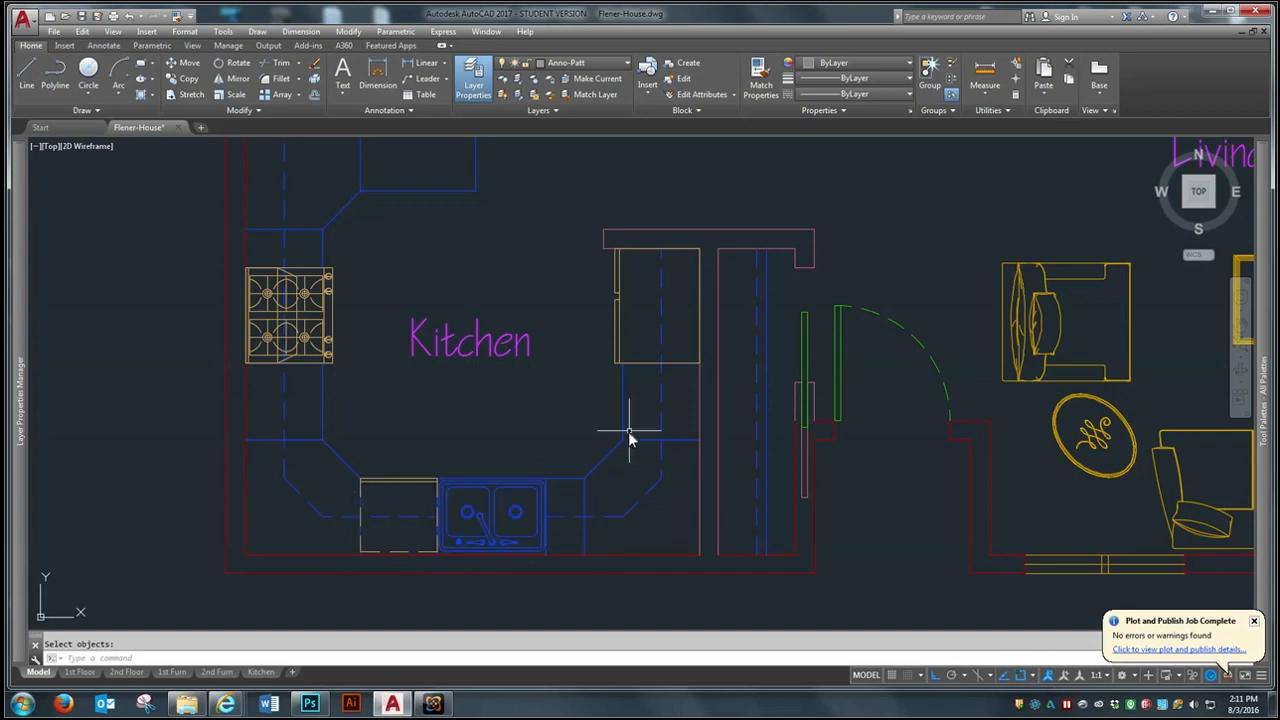
scroll(652, 456, down, 3)
scroll(457, 360, up, 3)
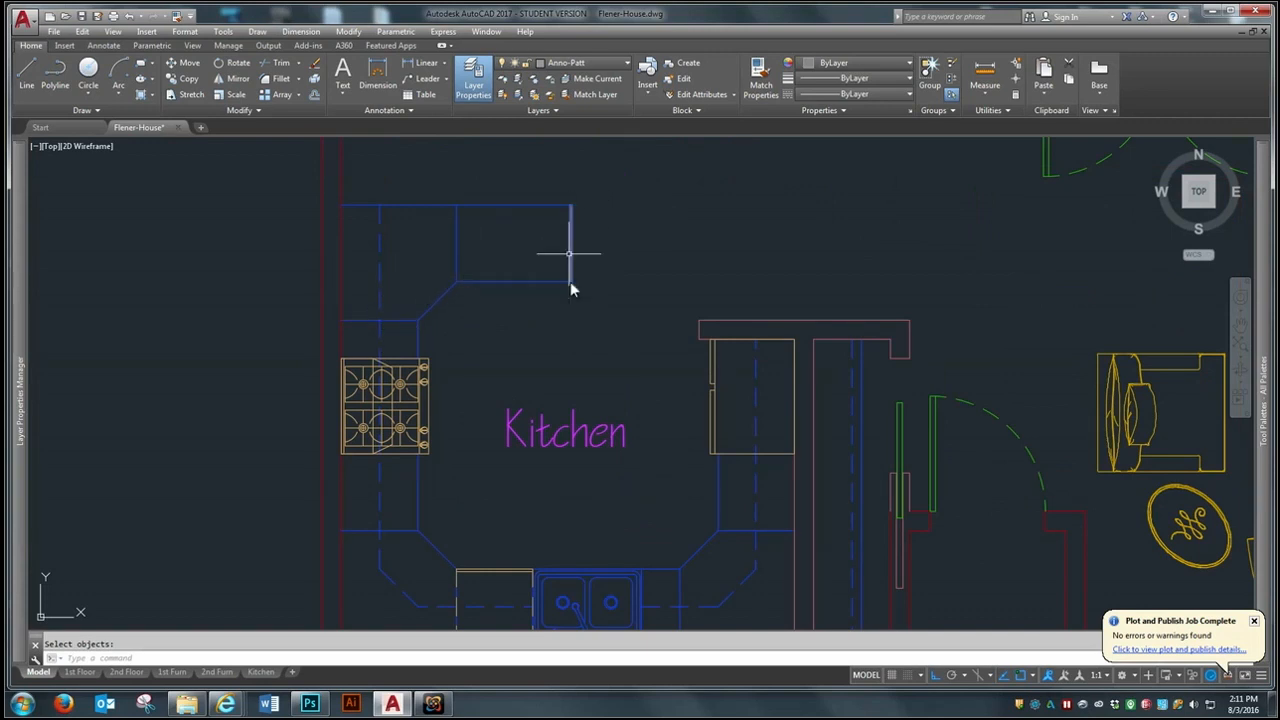
scroll(557, 345, down, 8)
scroll(640, 380, up, 2)
scroll(645, 335, up, 5)
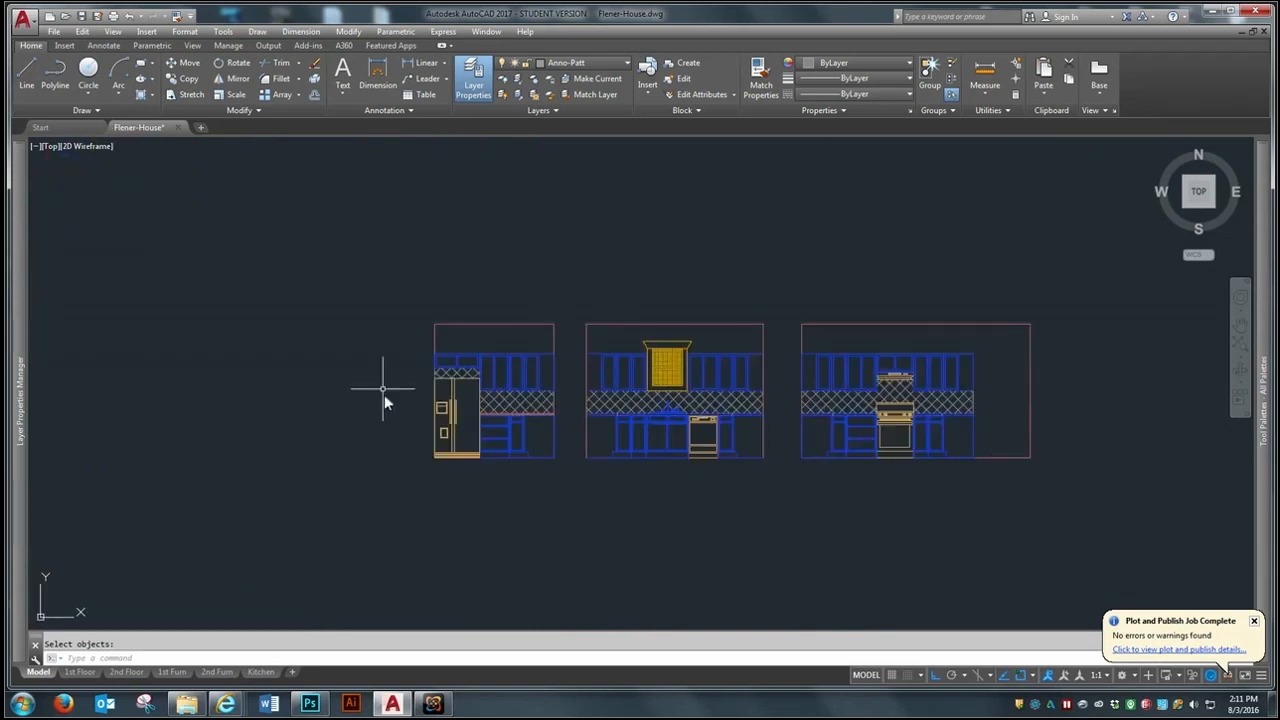
- Start a hatch with the ANSI31 pattern for the kitchen elevations
scroll(475, 365, up, 2)
scroll(623, 495, up, 2)
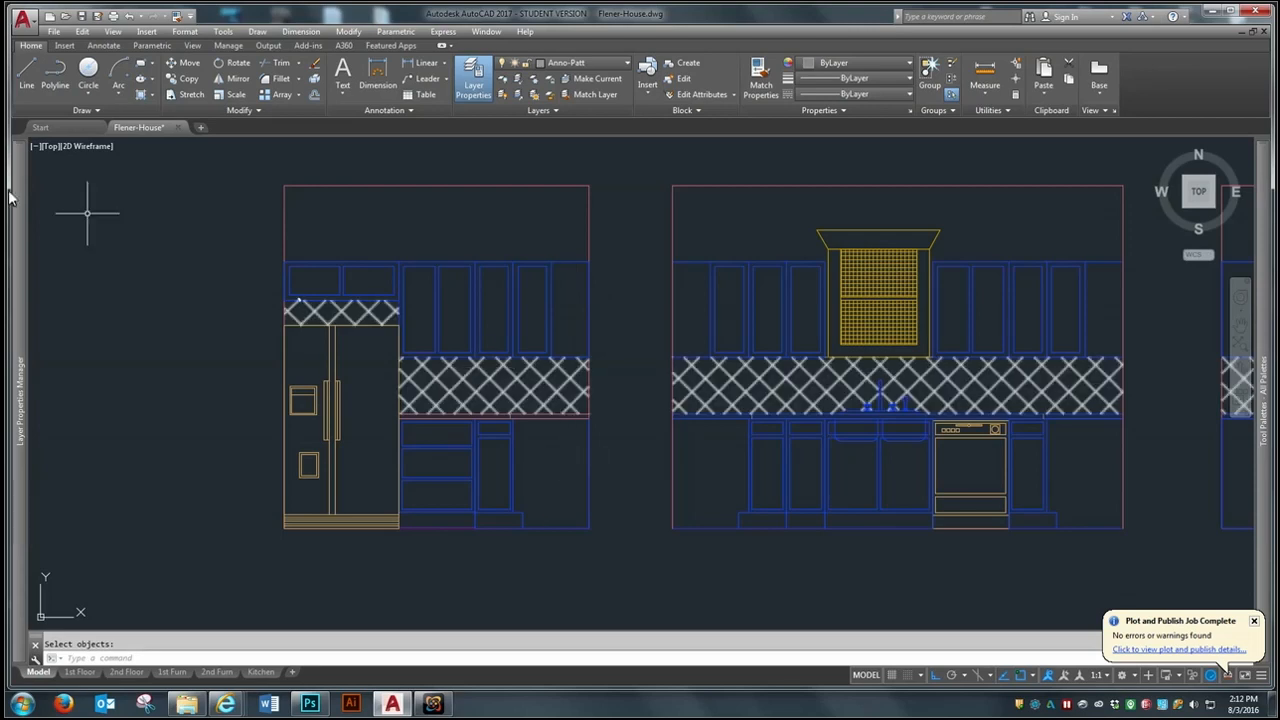
click(155, 97)
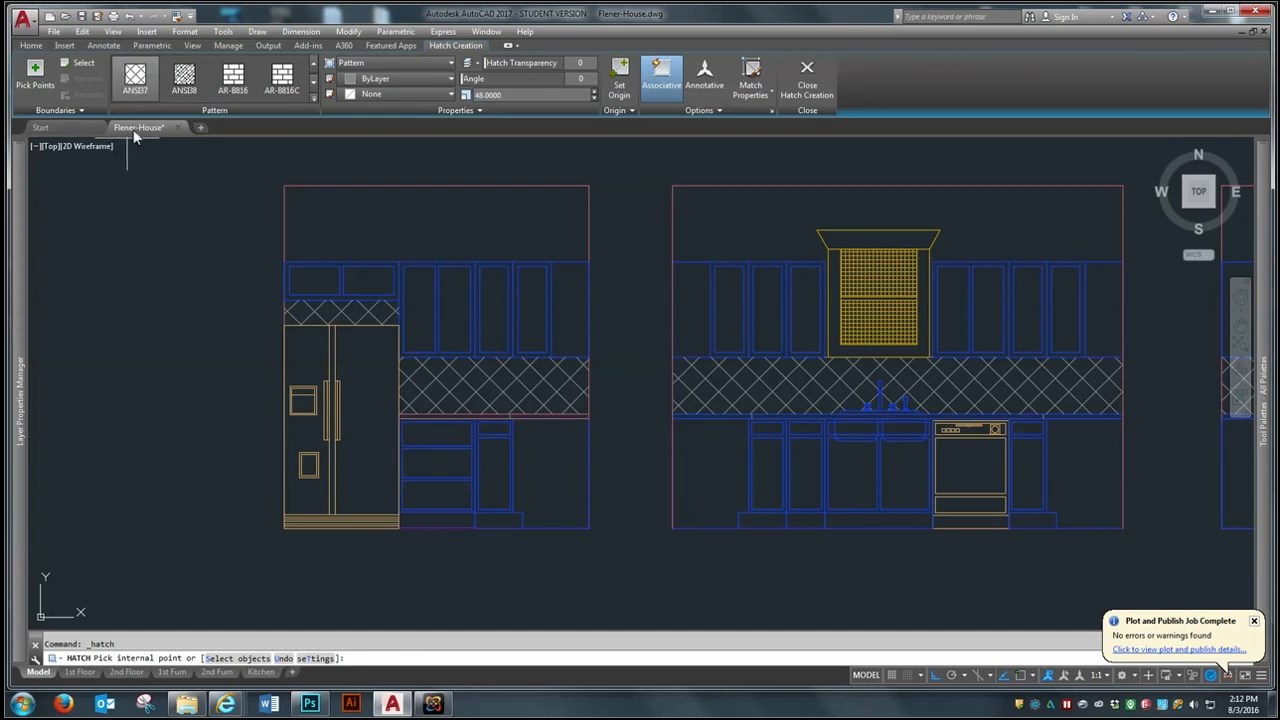
click(313, 62)
click(313, 62)
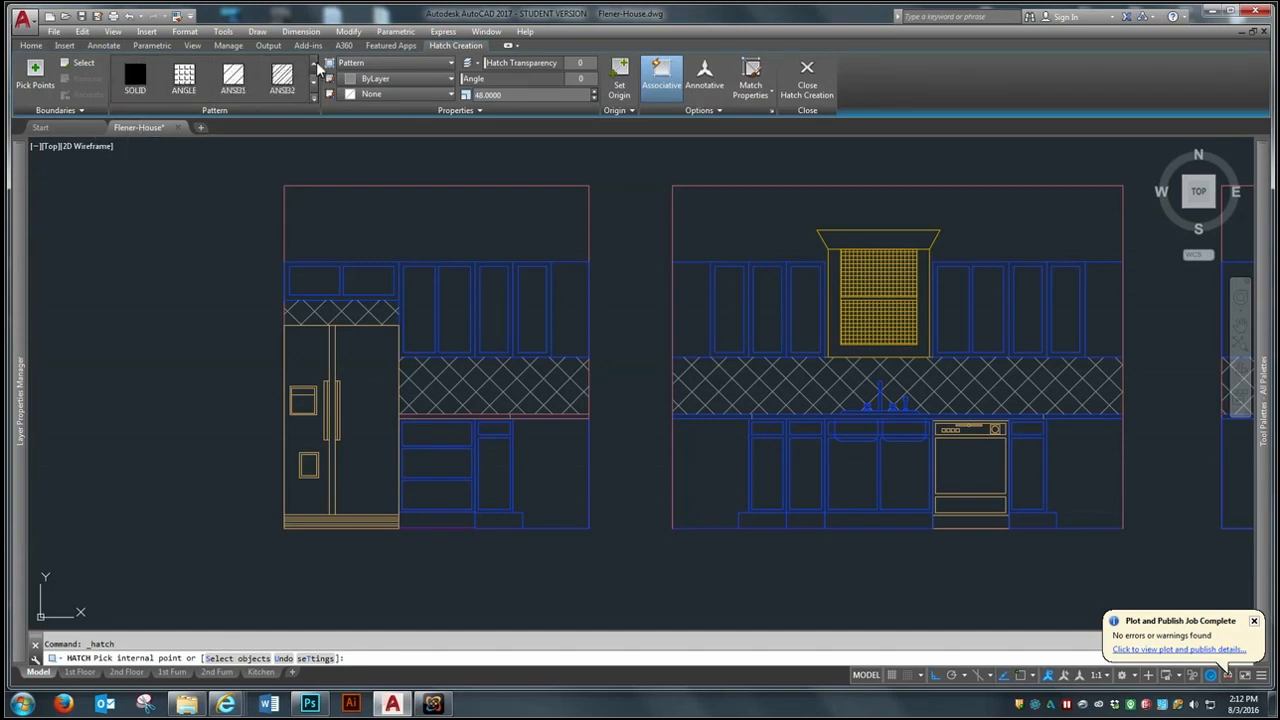
click(235, 85)
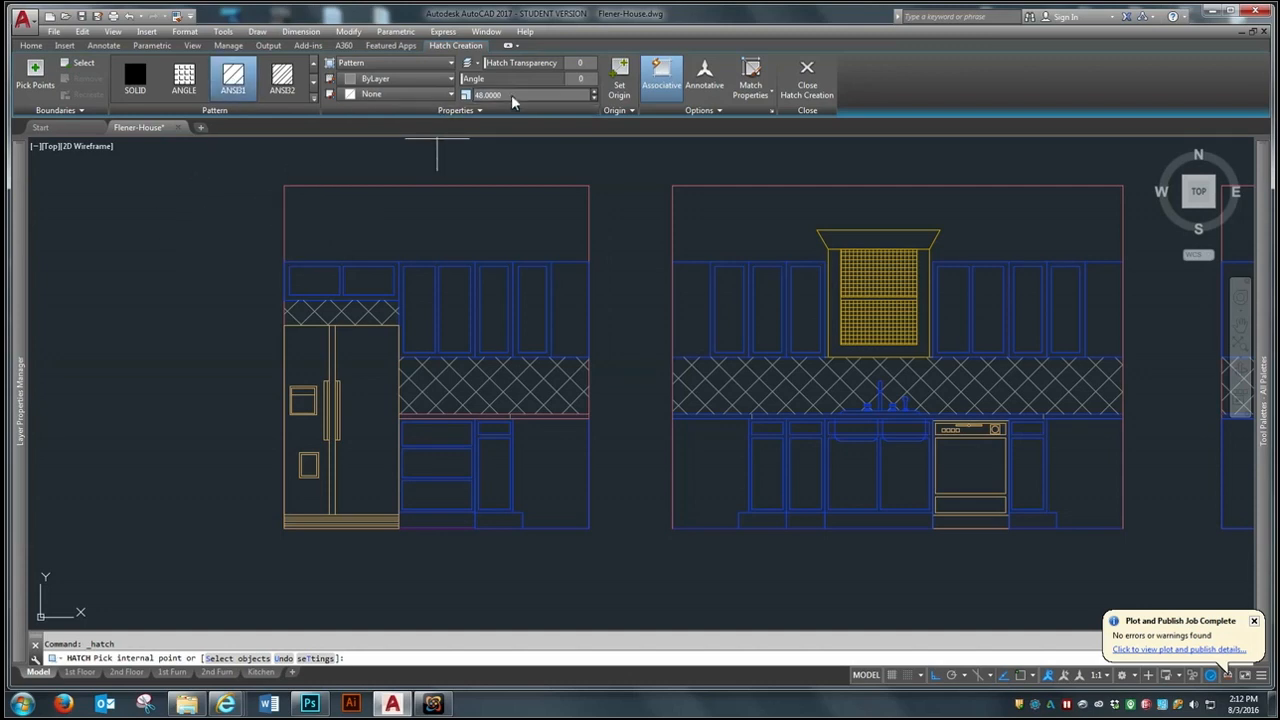
- Set the hatch scale to 24
drag(514, 93, 460, 98)
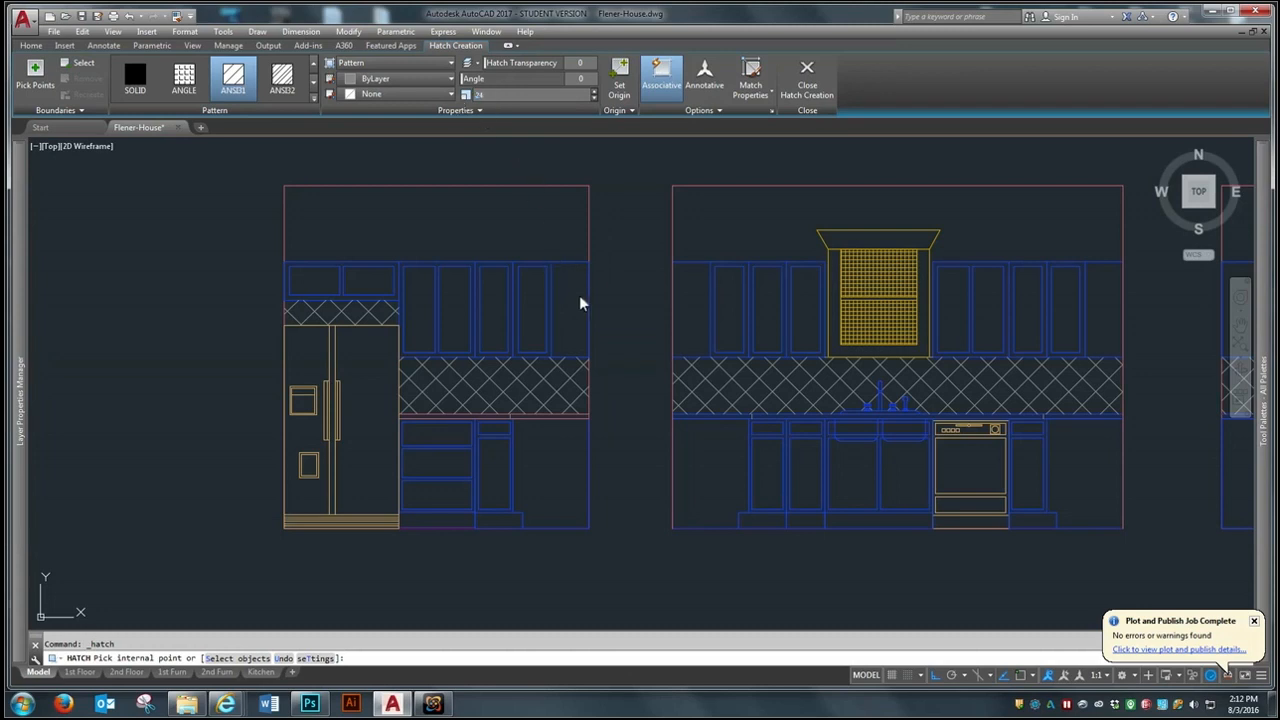
text(24)
key(Return)
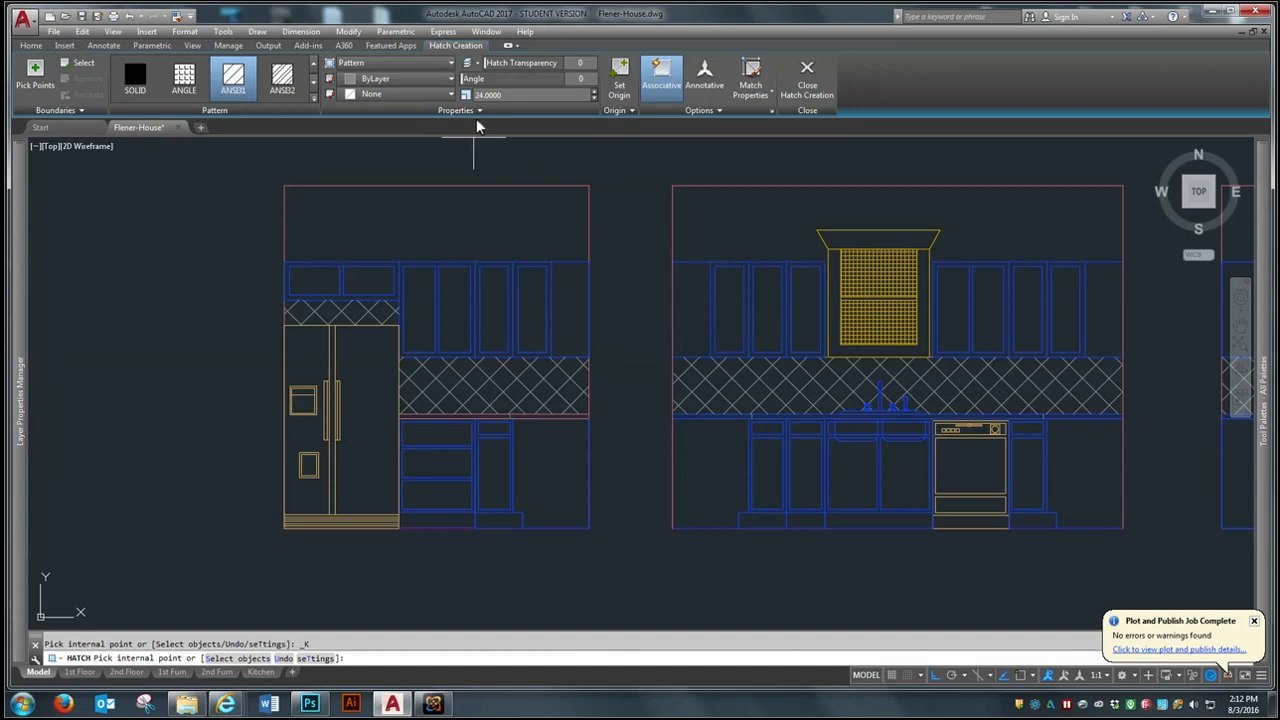
- Set the hatch scale to 12 and hatch the upper and lower corner areas at the refrigerator elevation's right end
click(464, 95)
text(12)
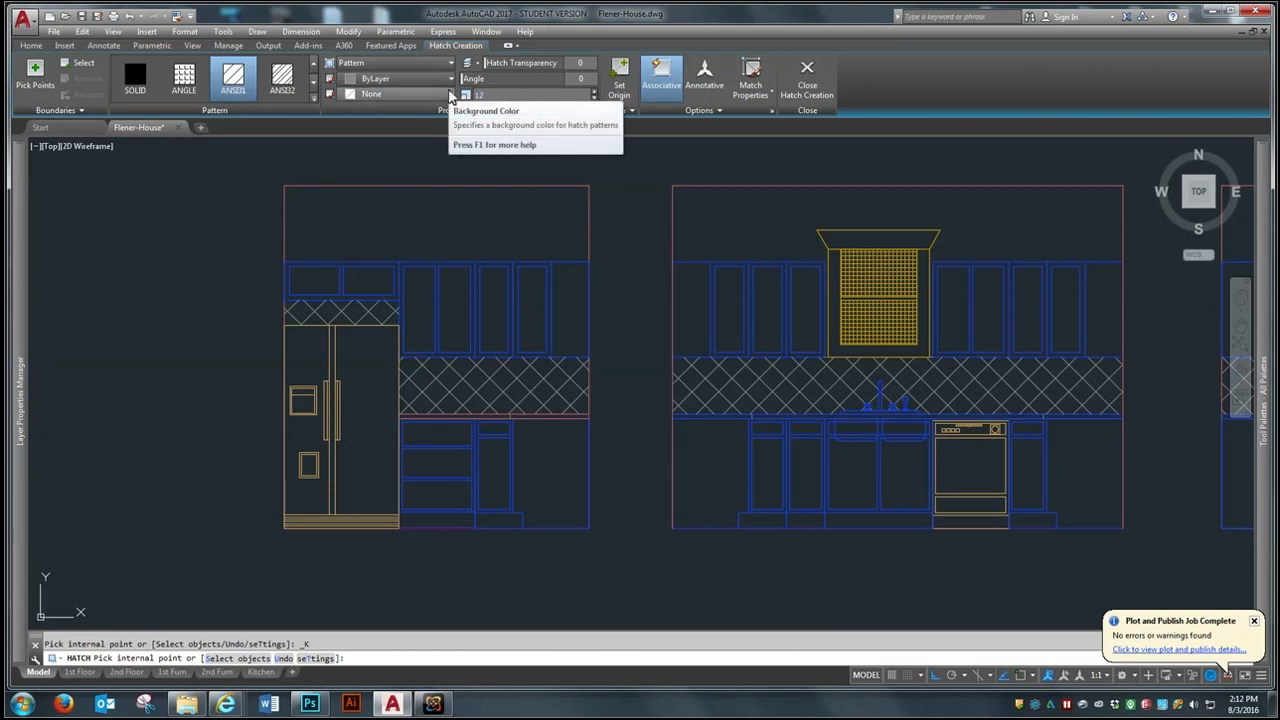
click(40, 80)
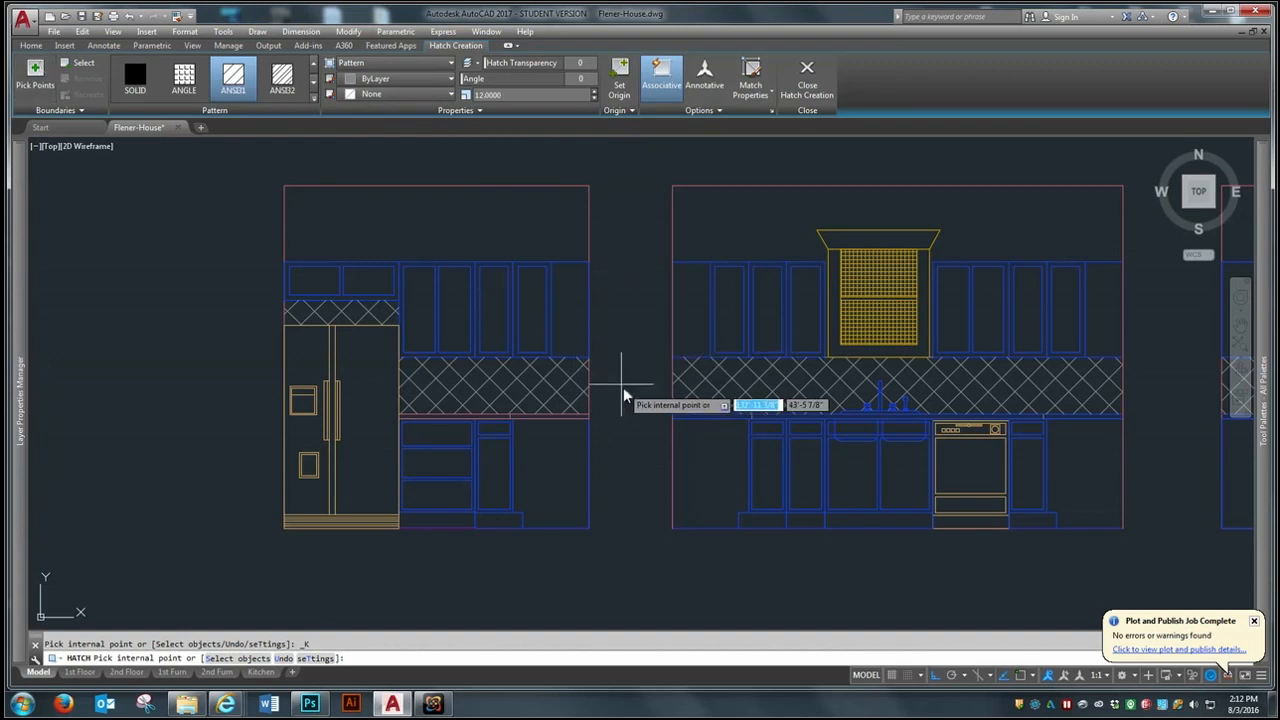
click(576, 323)
click(555, 472)
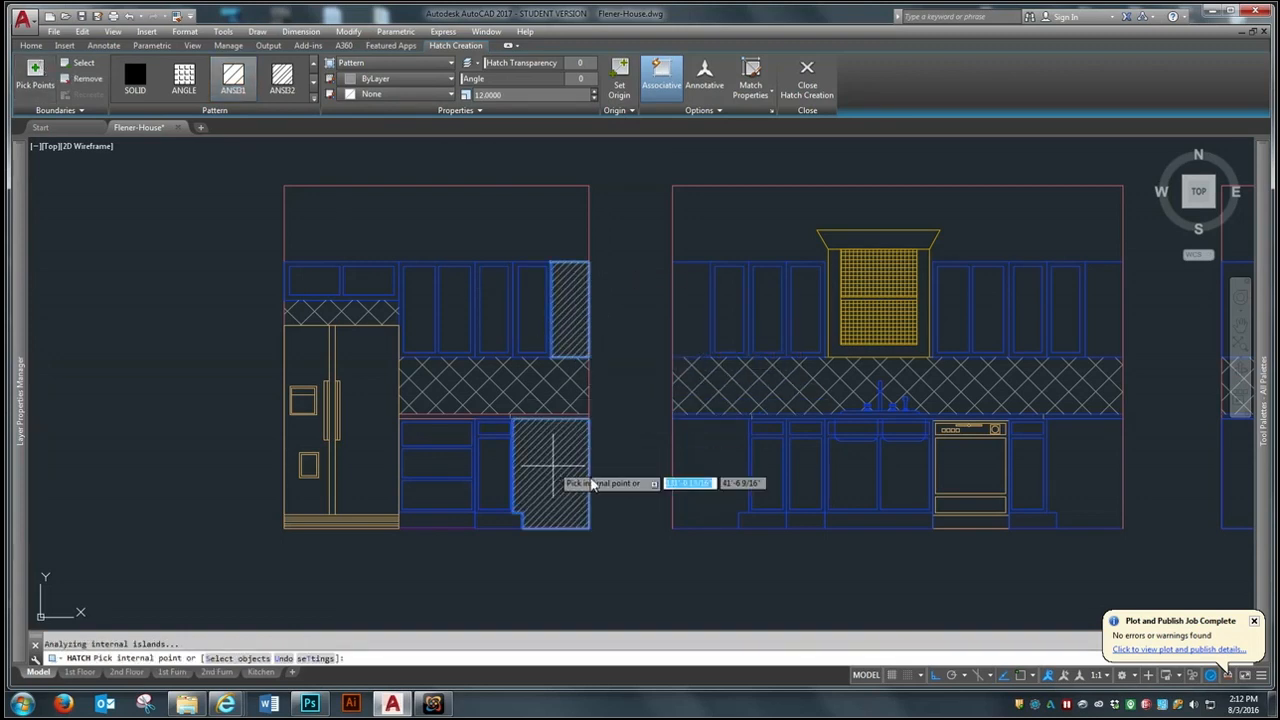
- Hatch the upper and lower corner areas at both ends of the sink elevation
click(718, 476)
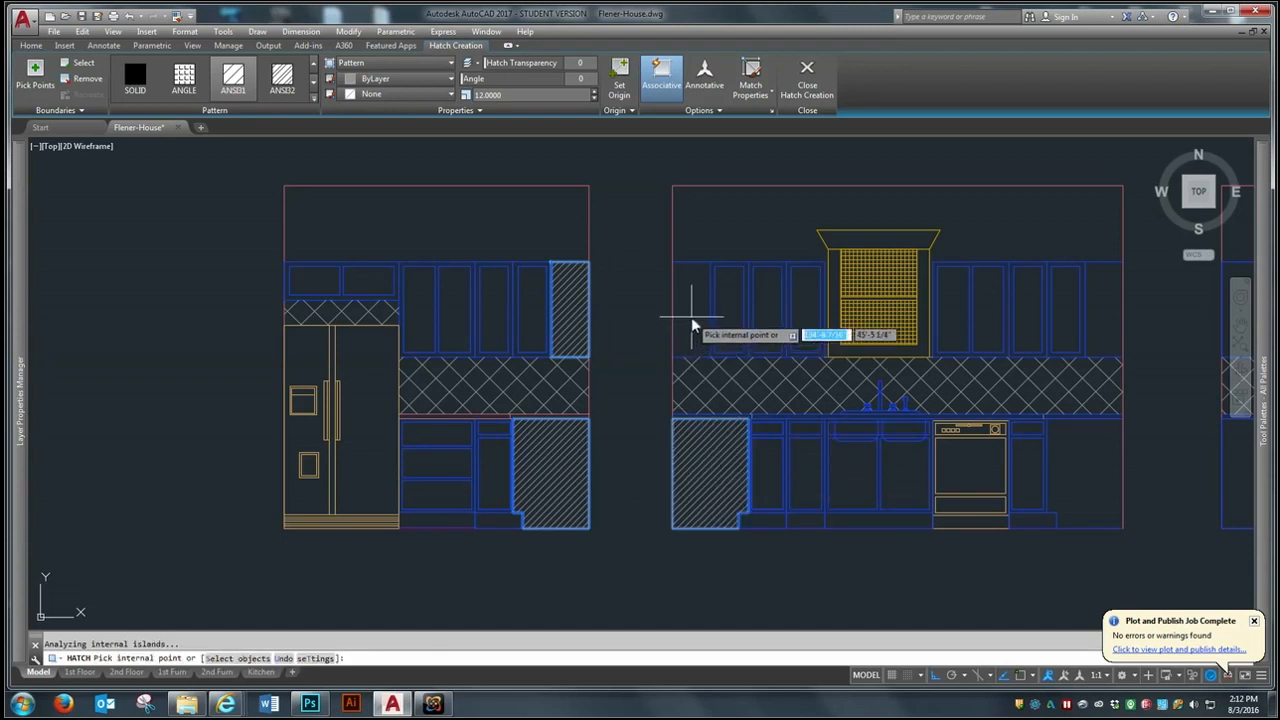
click(693, 285)
click(1100, 322)
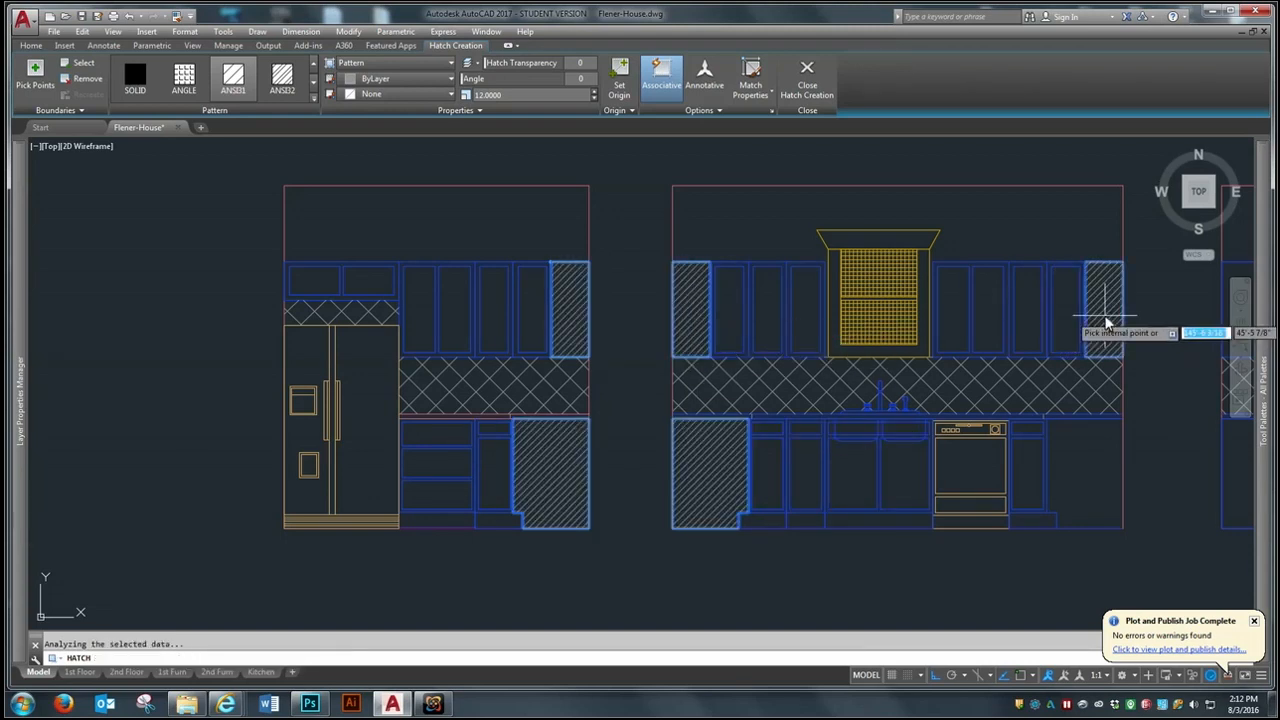
click(1082, 480)
- Hatch the lower and upper corner areas at the left end of the stove elevation
scroll(333, 432, down, 3)
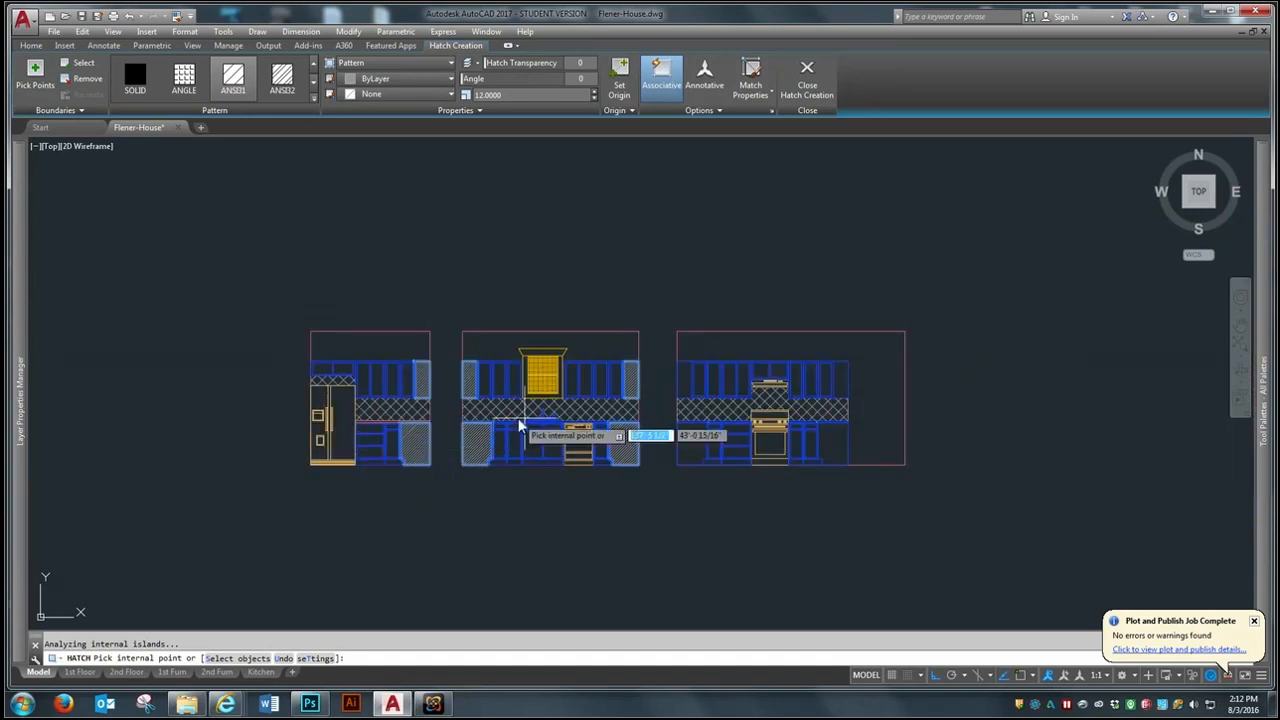
scroll(640, 434, up, 2)
click(737, 482)
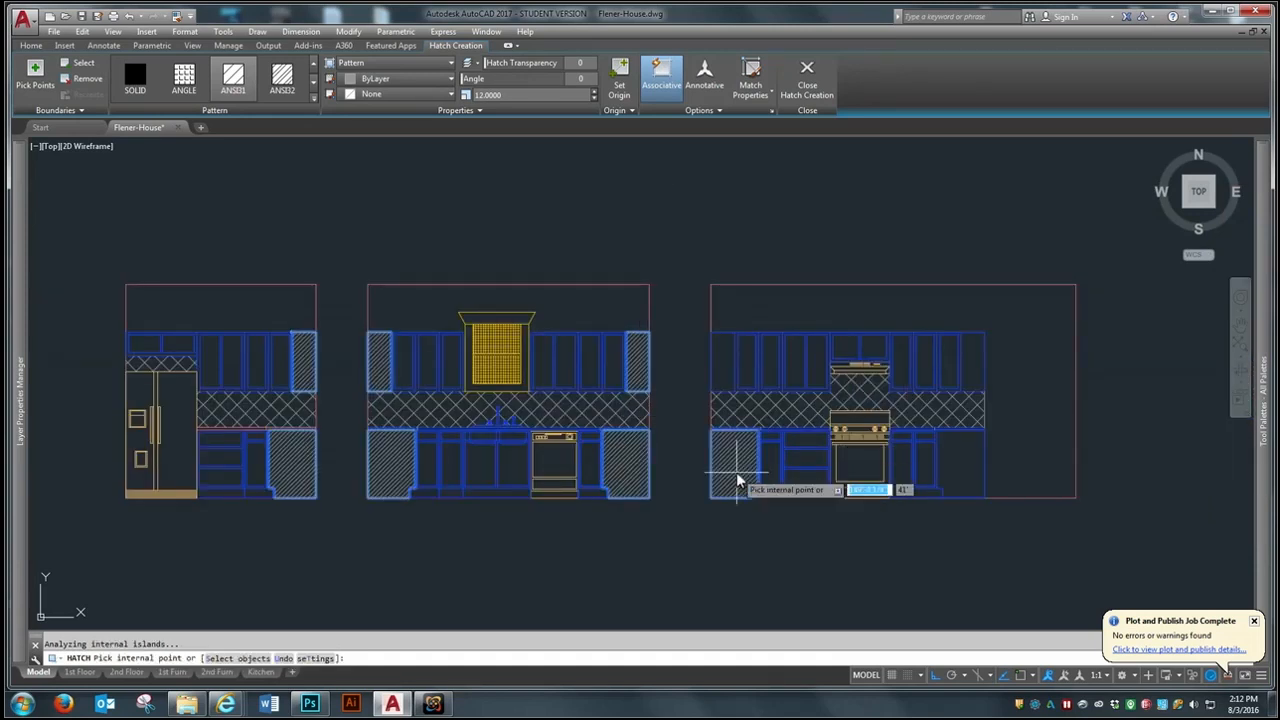
click(728, 367)
- Hatch the countertop strips above the hatched lower corner areas in all three kitchen elevations and finish the hatch
scroll(740, 380, up, 6)
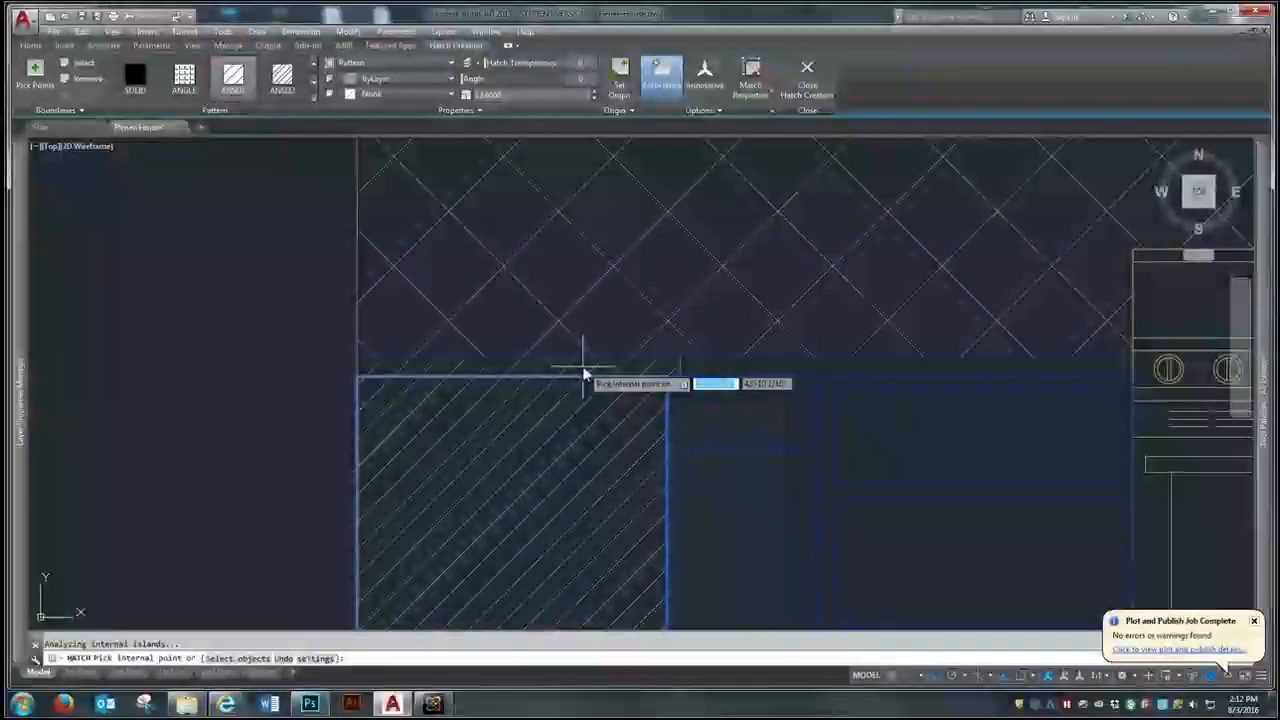
scroll(585, 375, down, 6)
scroll(698, 450, up, 6)
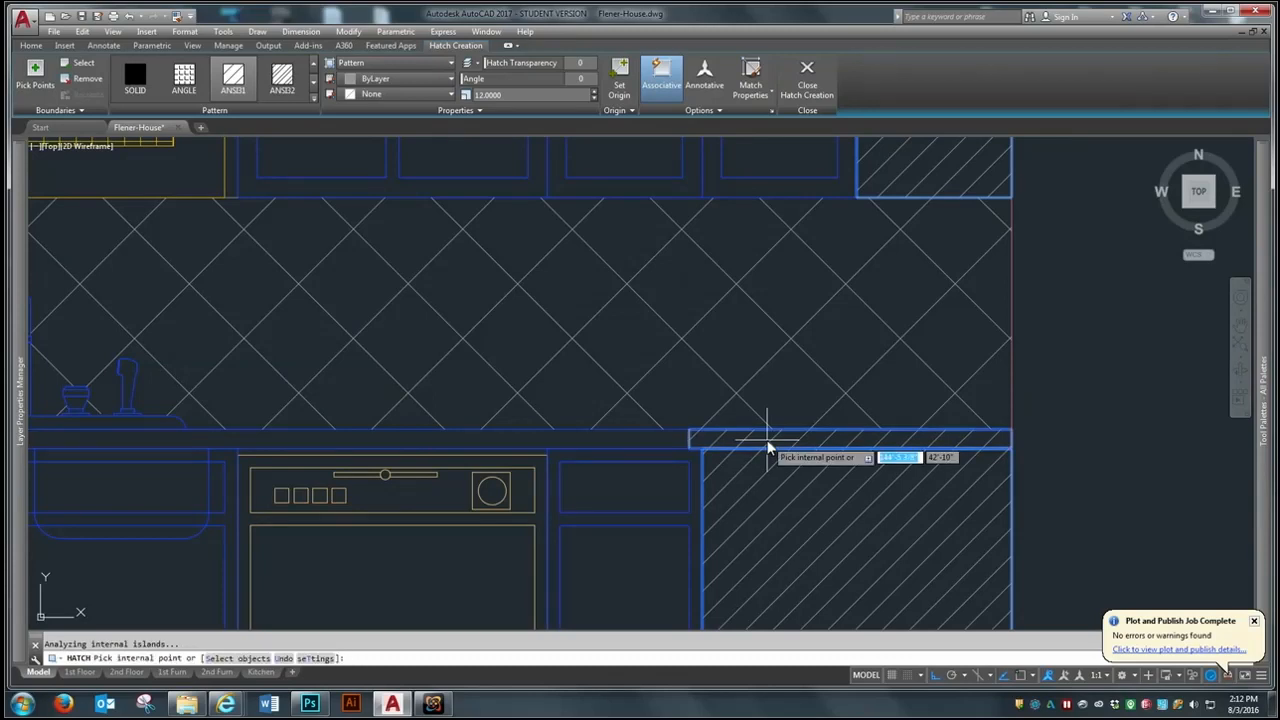
scroll(911, 405, down, 2)
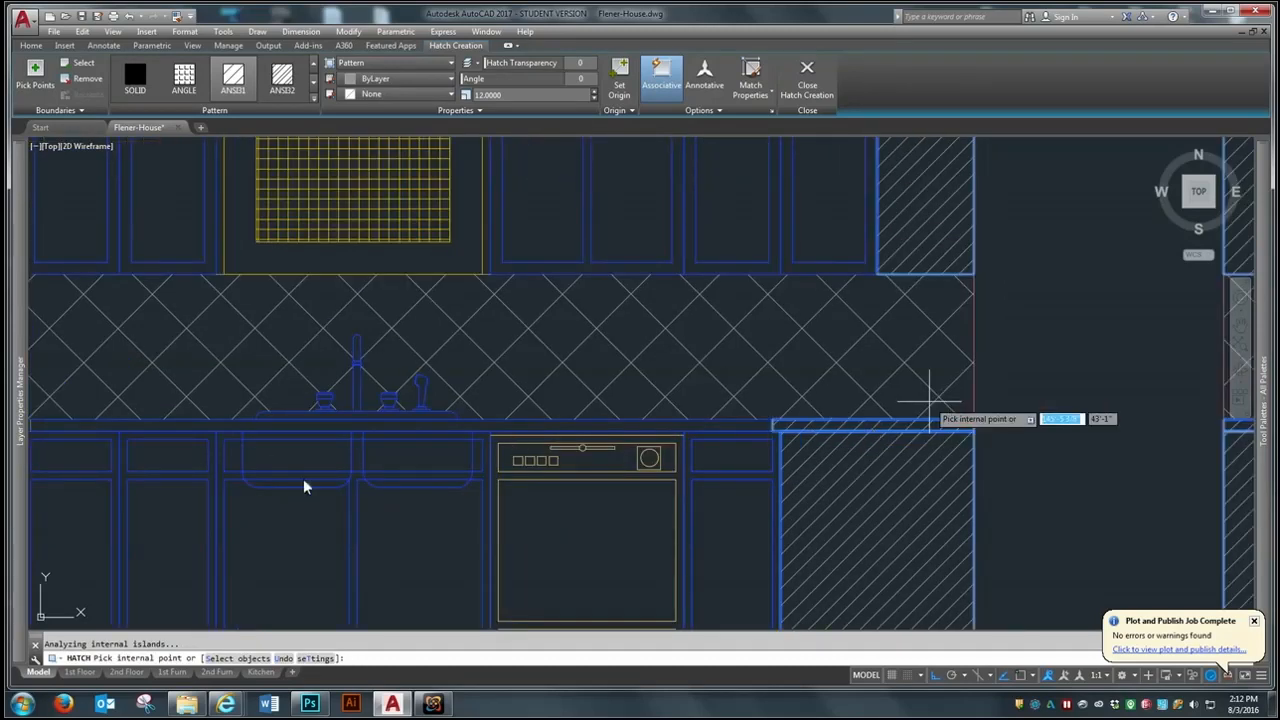
scroll(930, 405, down, 10)
scroll(471, 514, up, 10)
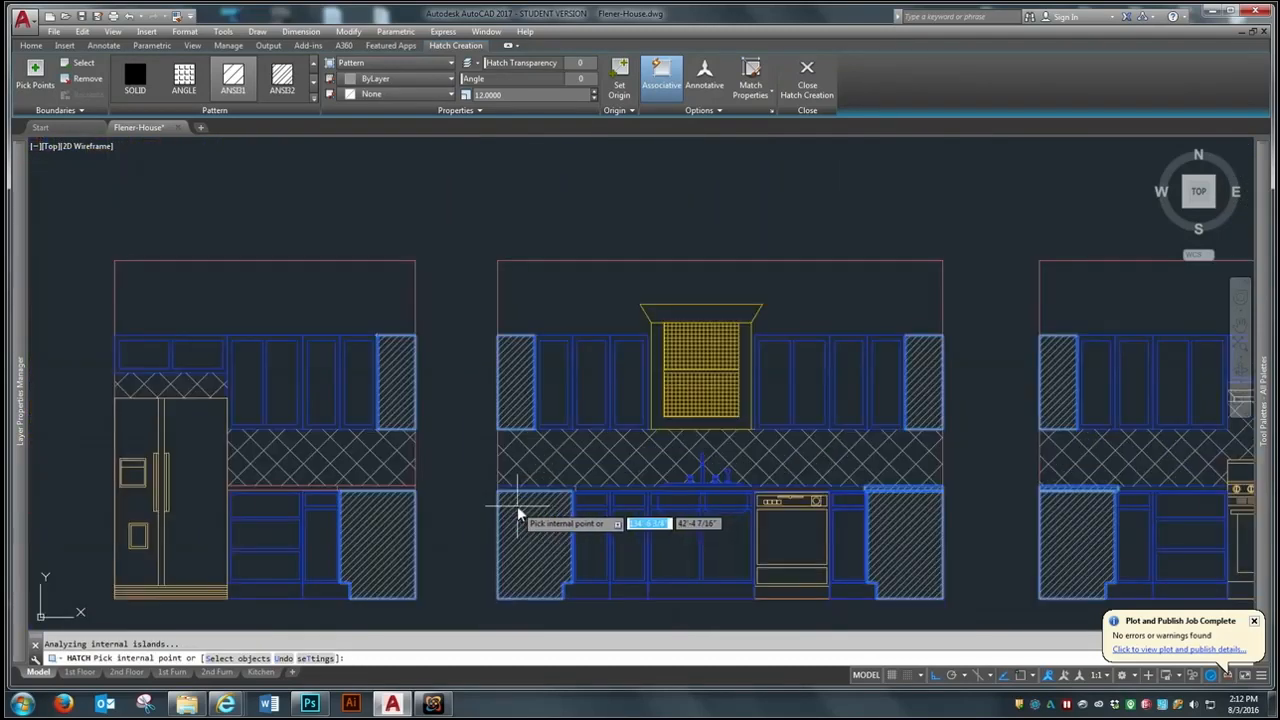
scroll(518, 514, up, 4)
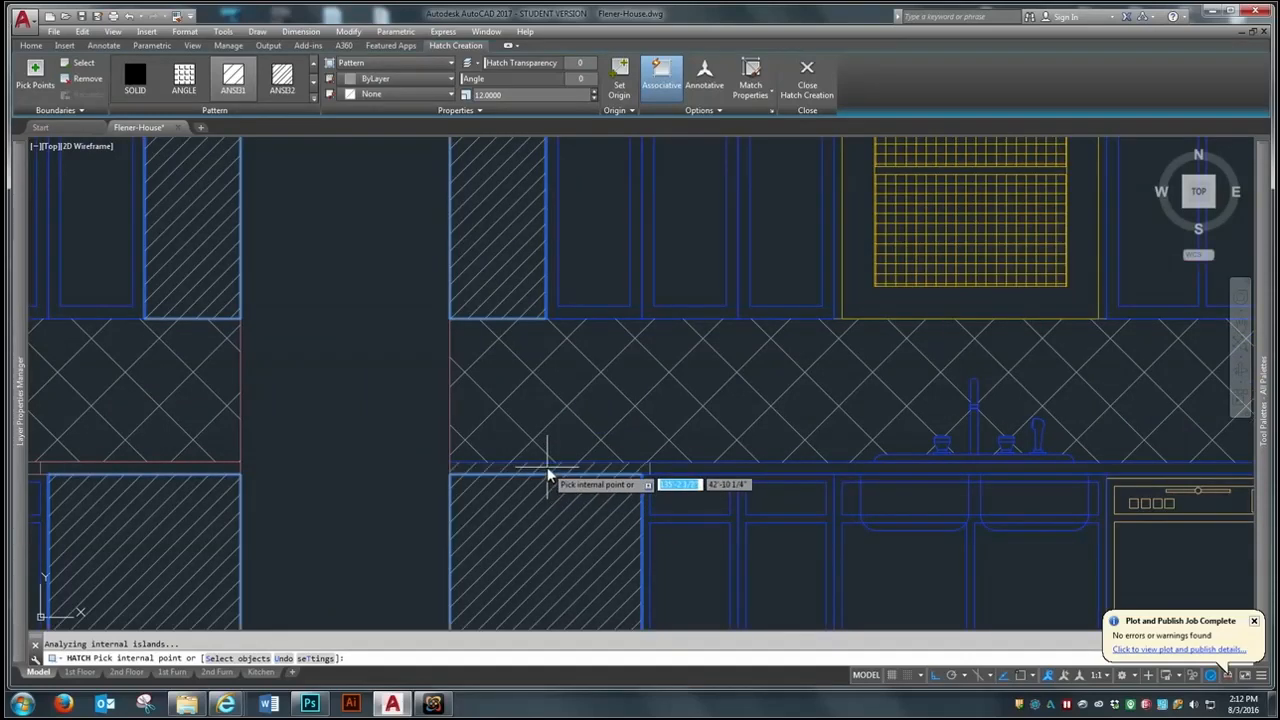
scroll(737, 456, down, 5)
scroll(360, 474, up, 3)
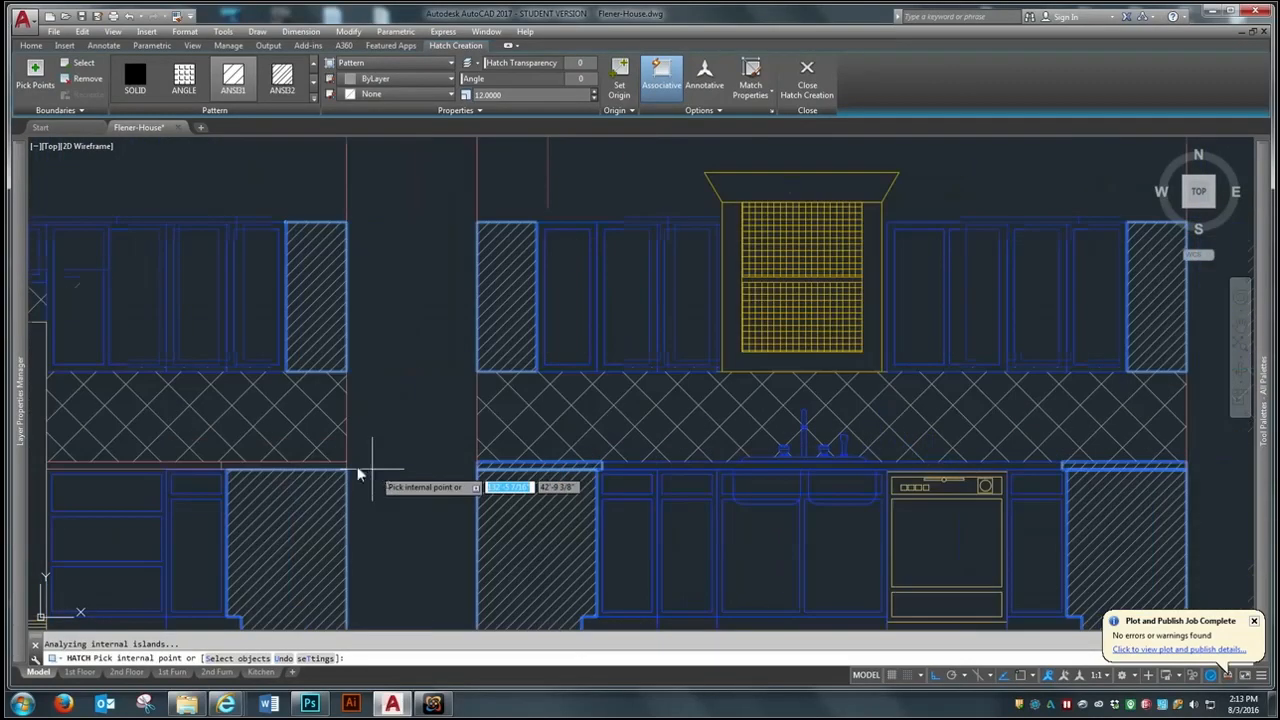
click(274, 465)
key(Return)
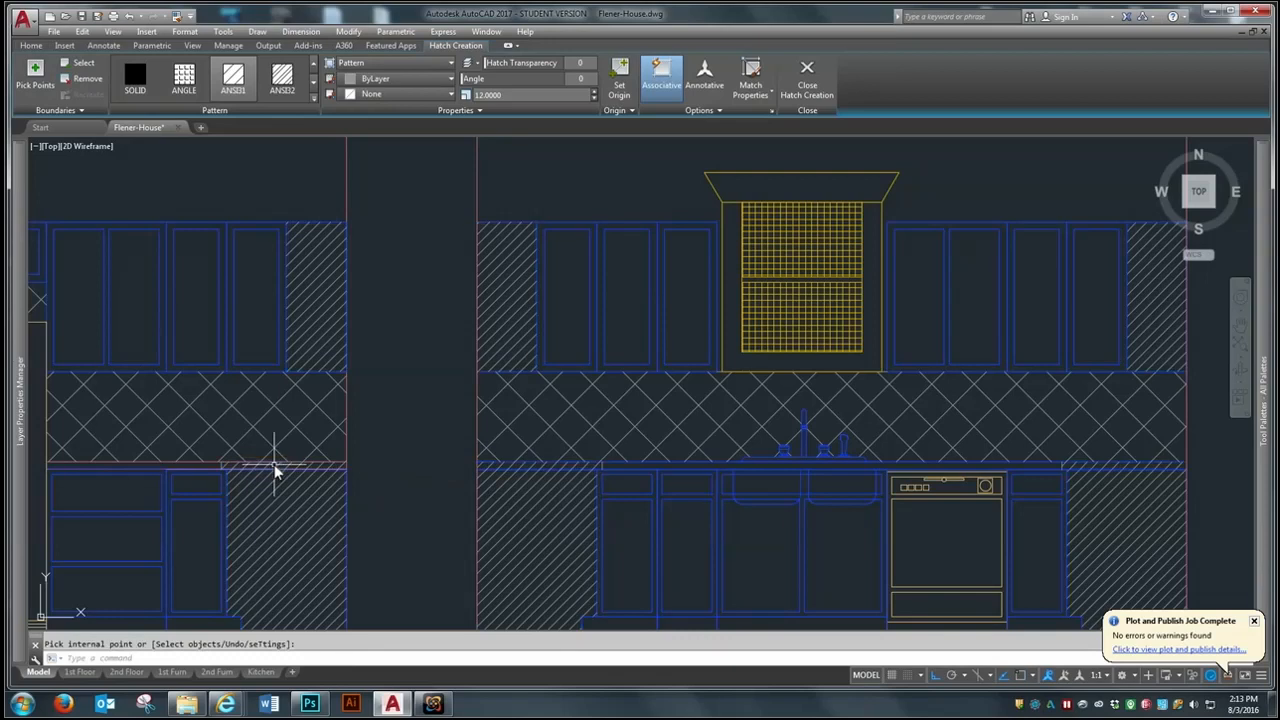
- Erase the corner upper cabinet at the right end of the stove elevation
scroll(274, 460, down, 5)
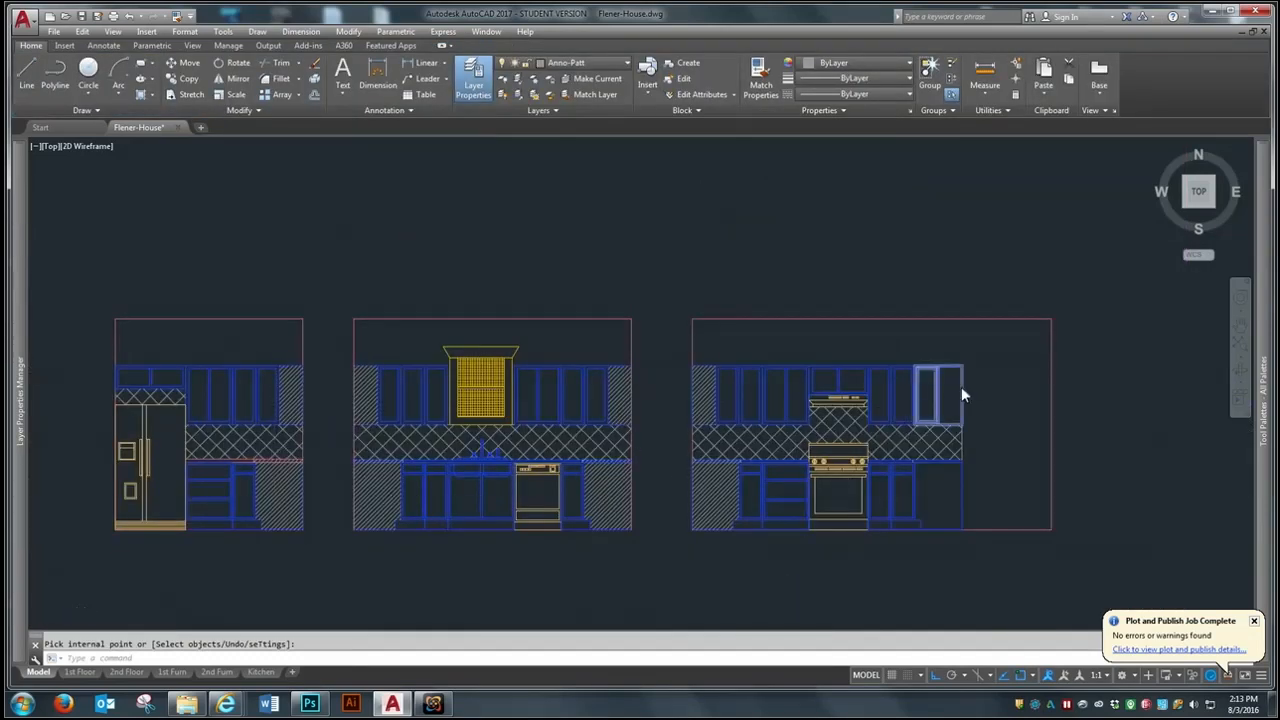
scroll(961, 395, up, 4)
text(e)
key(Return)
click(948, 407)
key(Return)
text(co)
key(Return)
click(824, 348)
key(Return)
key(Escape)
- Copy the two upper cabinets right of the range hood so the copies adjoin them at the stove elevation's right end
key(space)
click(817, 303)
click(763, 365)
key(space)
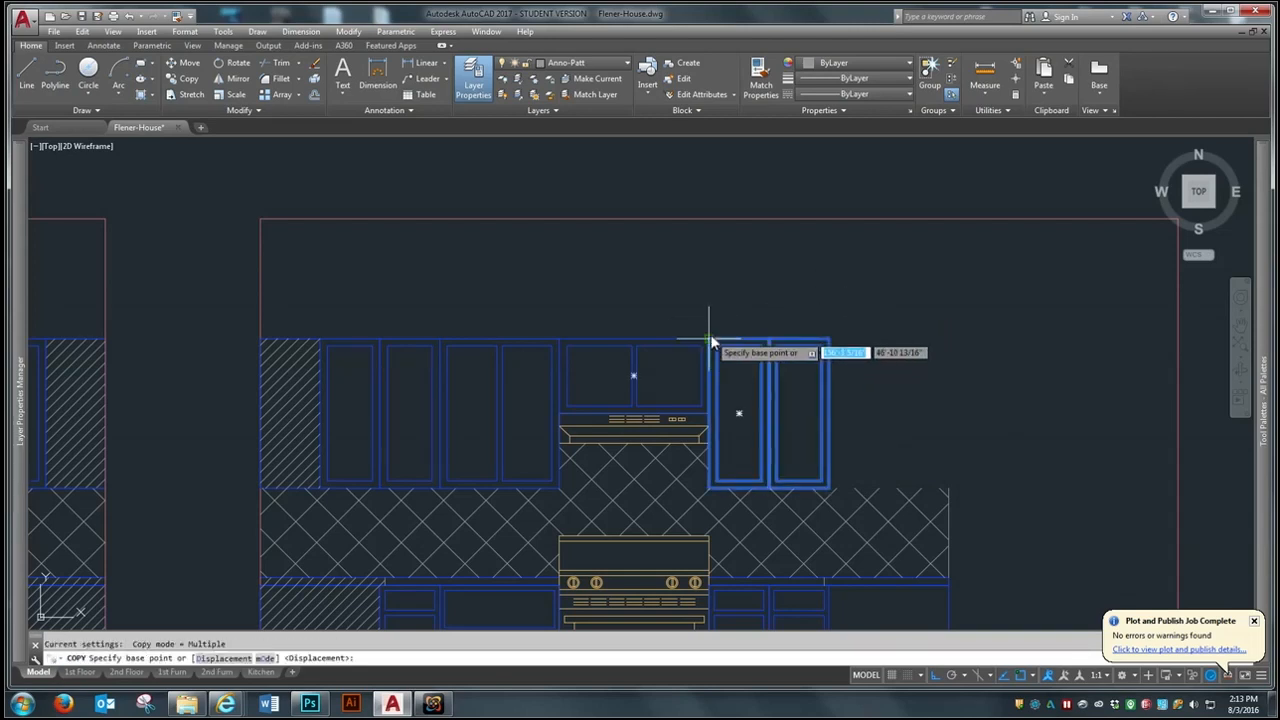
click(710, 340)
click(835, 338)
key(space)
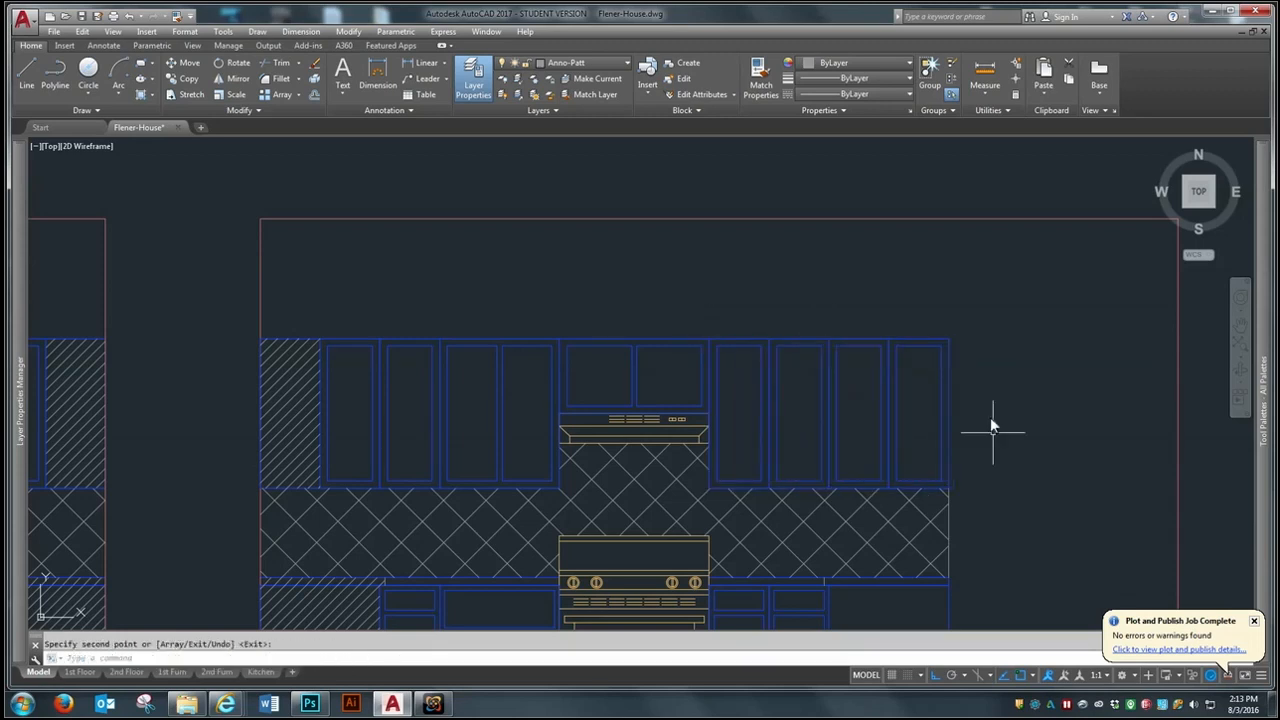
scroll(996, 485, up, 4)
scroll(784, 434, down, 10)
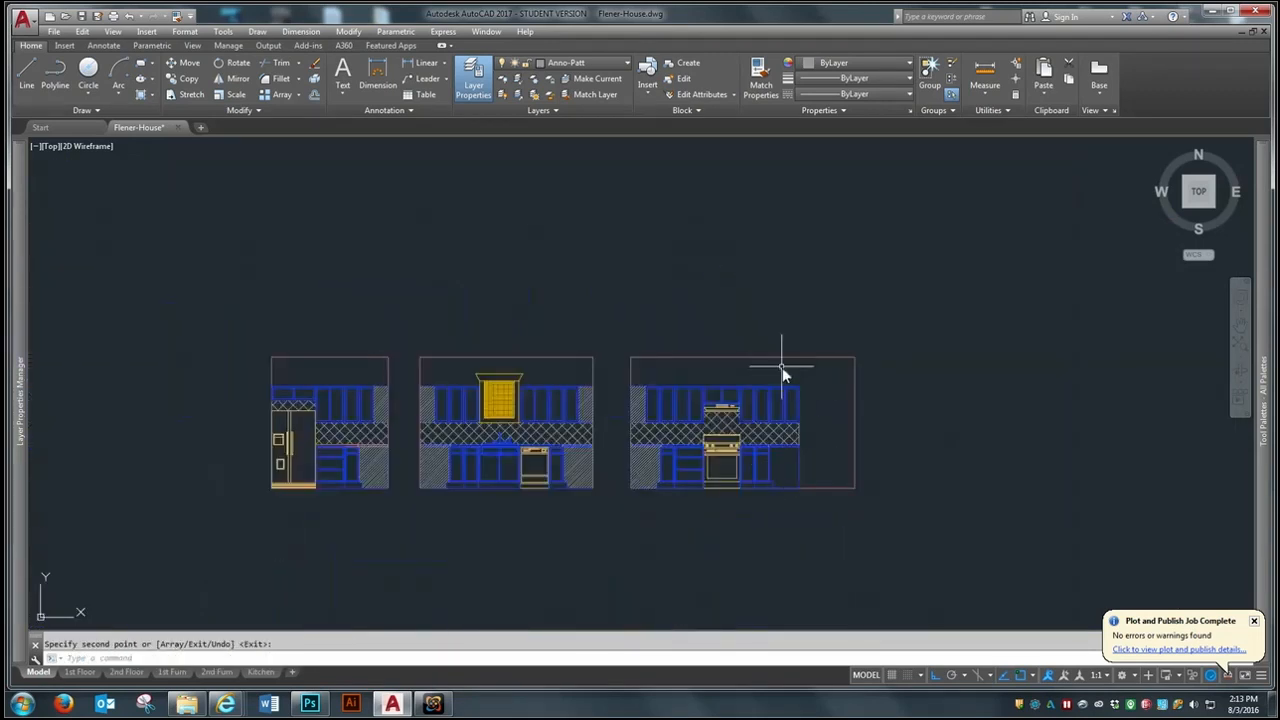
- Compare the kitchen peninsula and stove wall in the first-floor plan with the stove elevation's right-end cabinets
scroll(810, 409, up, 3)
scroll(814, 409, down, 7)
mouse_move(20, 643)
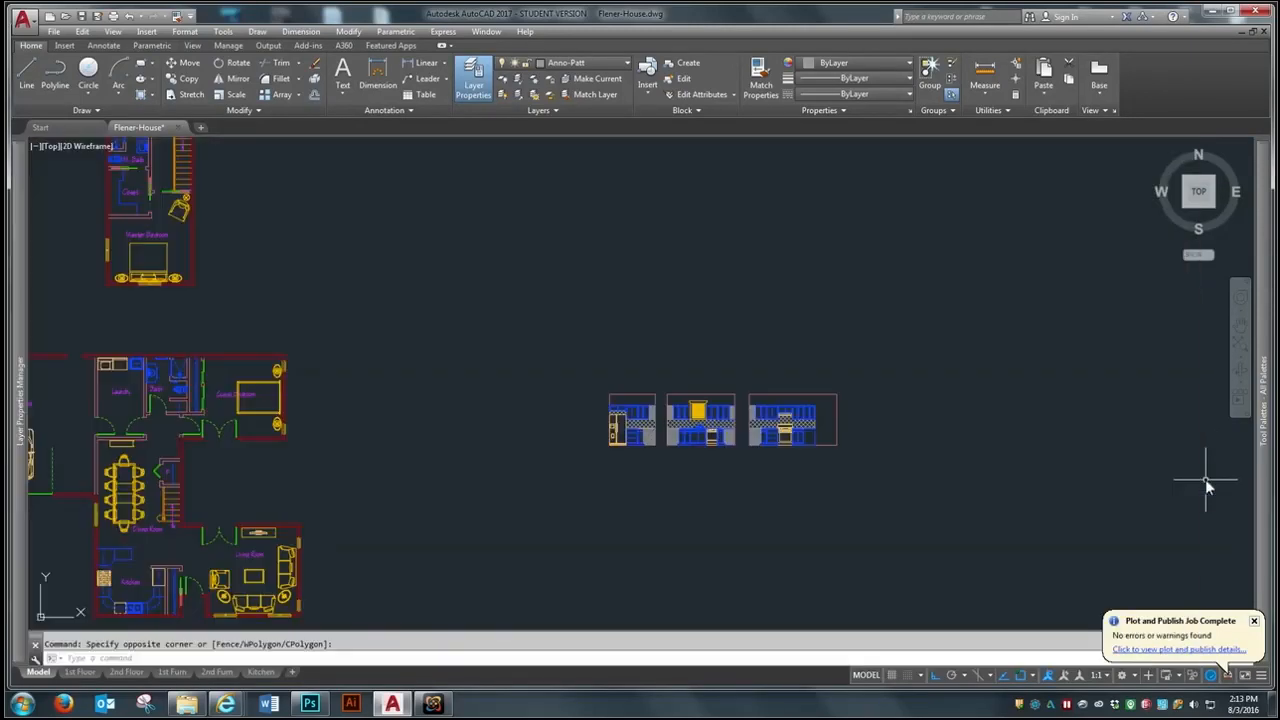
scroll(118, 577, up, 4)
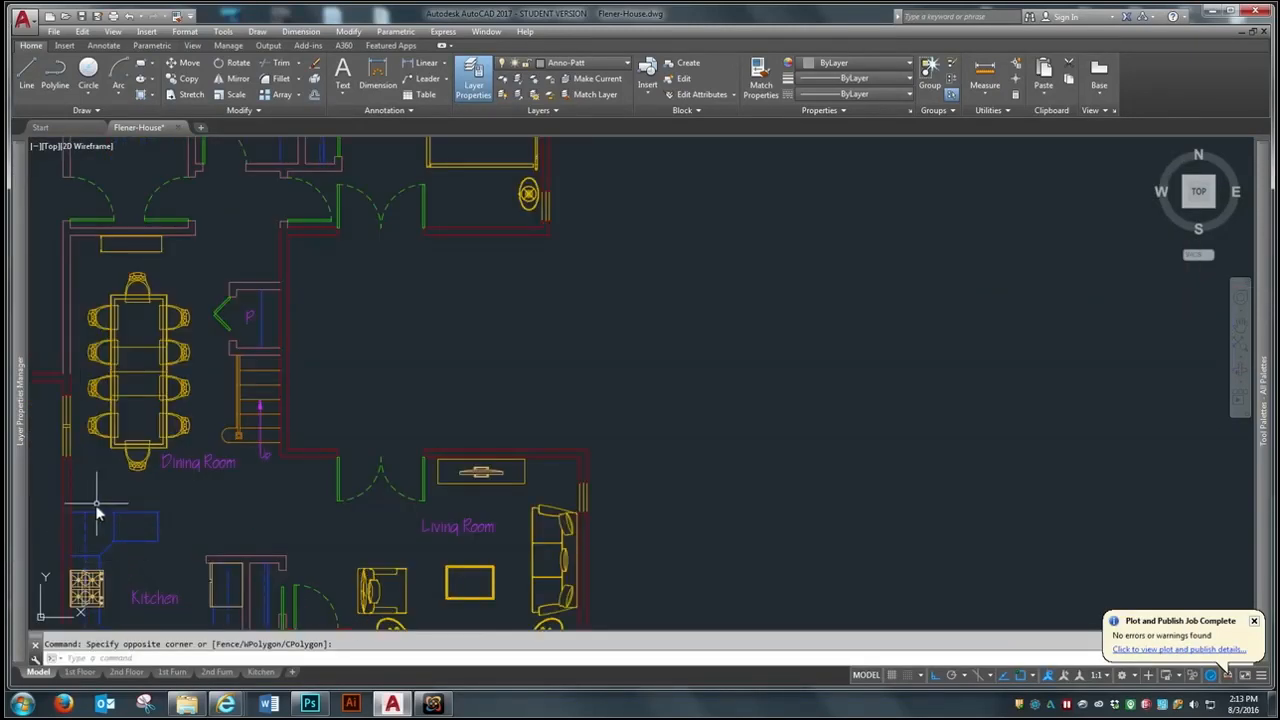
scroll(97, 513, down, 5)
scroll(63, 523, up, 5)
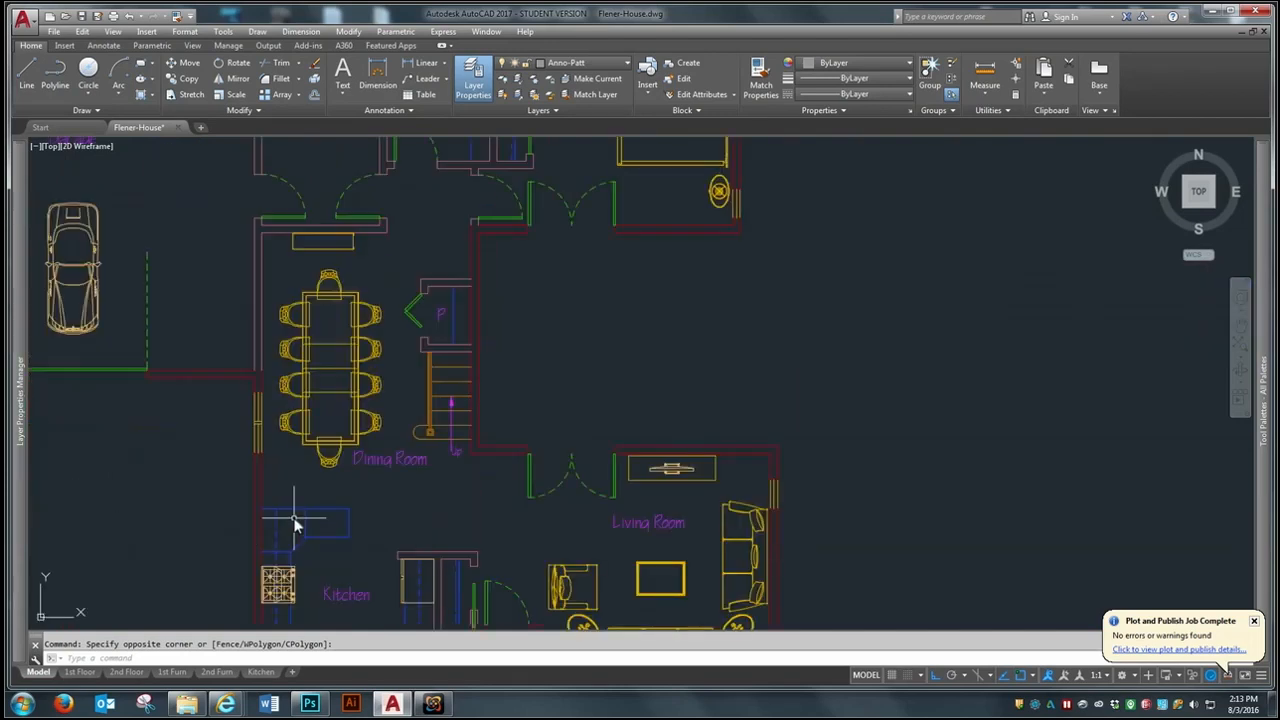
scroll(187, 513, down, 3)
scroll(187, 513, down, 2)
scroll(645, 442, up, 8)
scroll(829, 455, down, 2)
scroll(729, 443, up, 6)
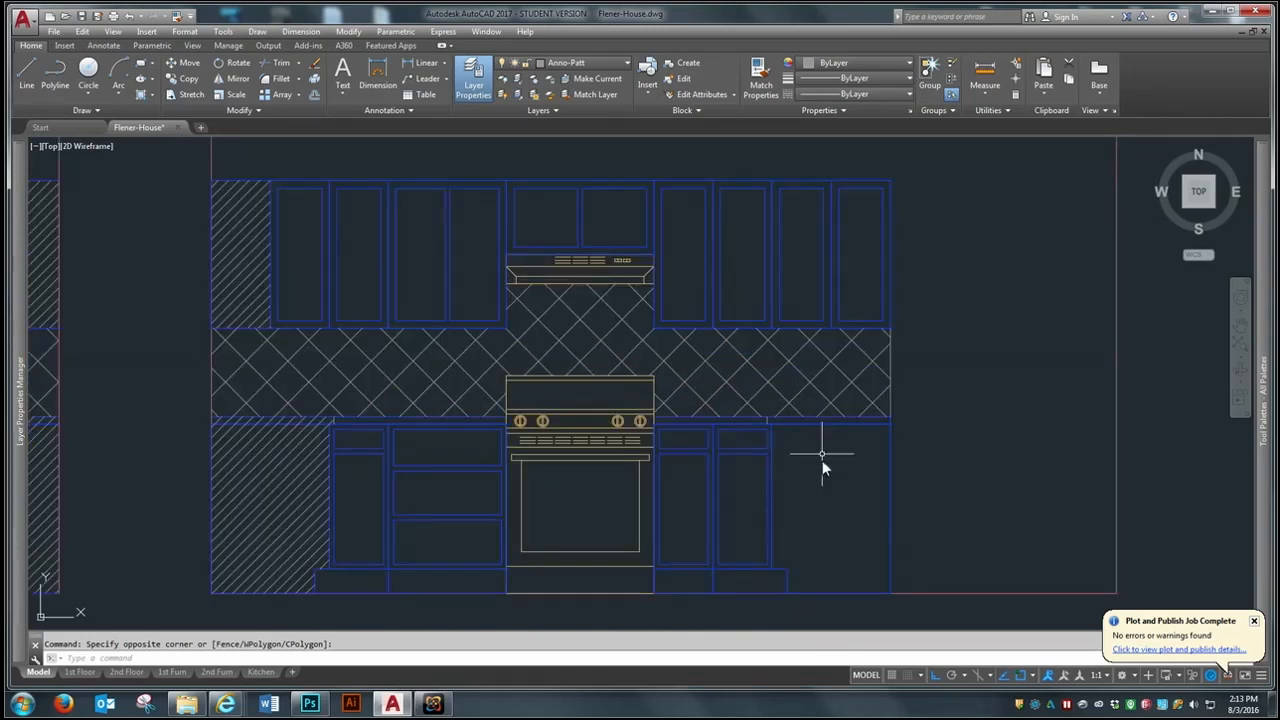
- Examine the hatched corner cabinets and countertop ends across the three kitchen elevations
scroll(845, 495, down, 2)
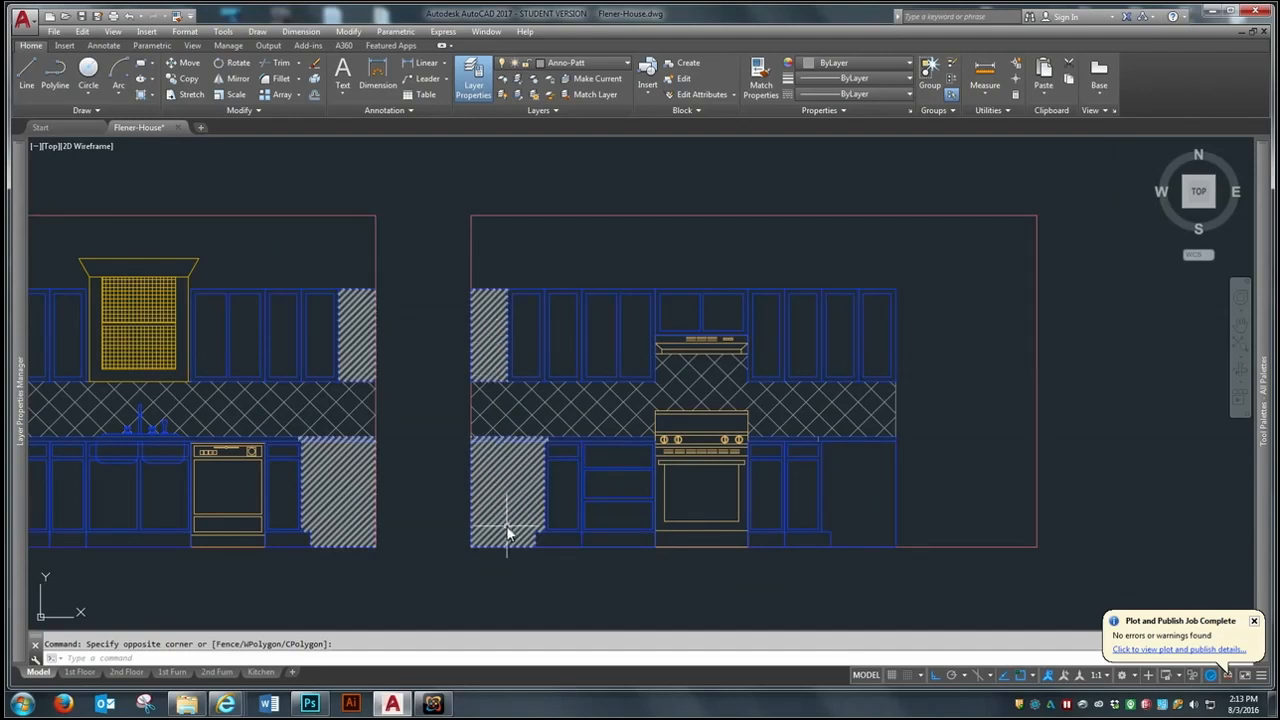
scroll(659, 530, down, 4)
scroll(576, 511, up, 2)
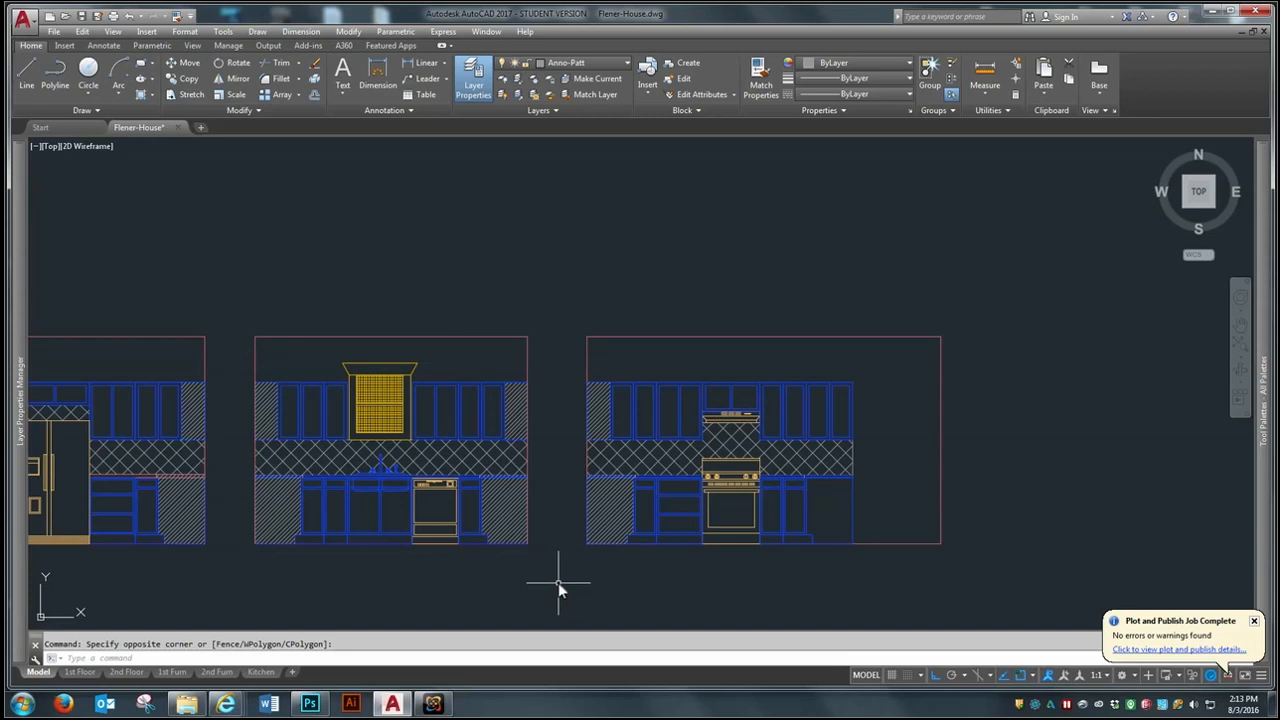
scroll(558, 584, up, 4)
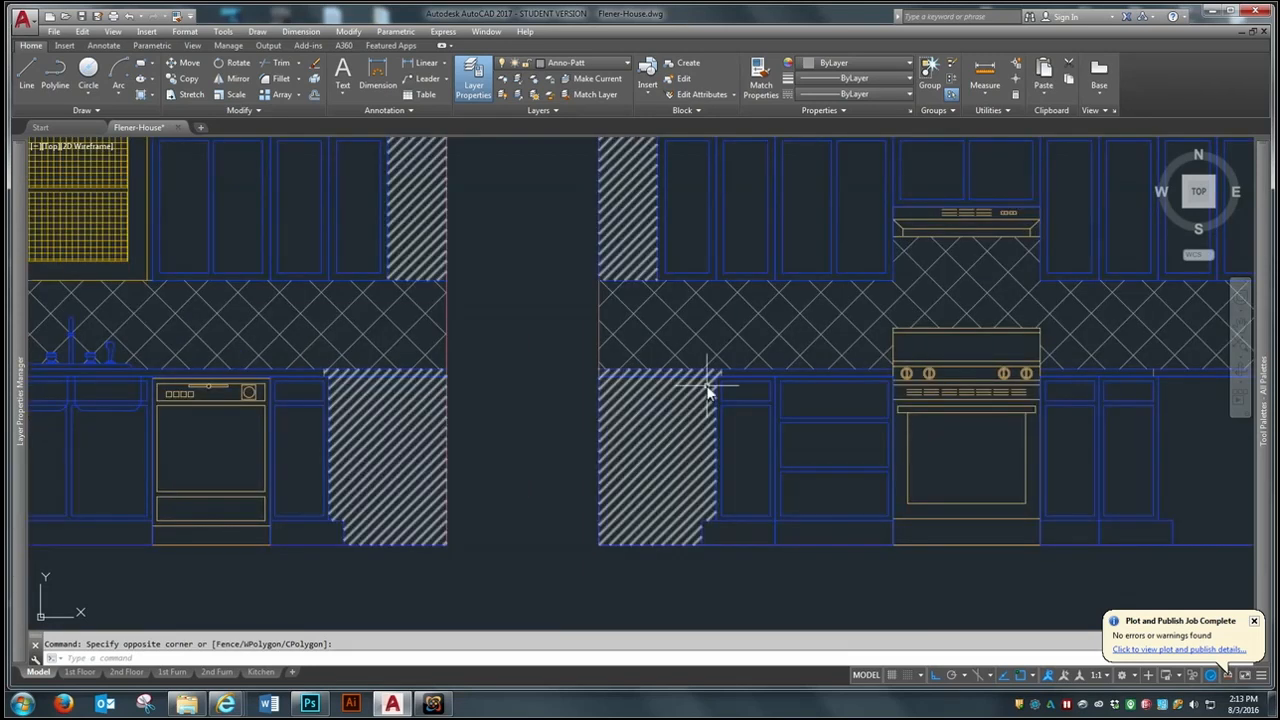
scroll(730, 515, down, 4)
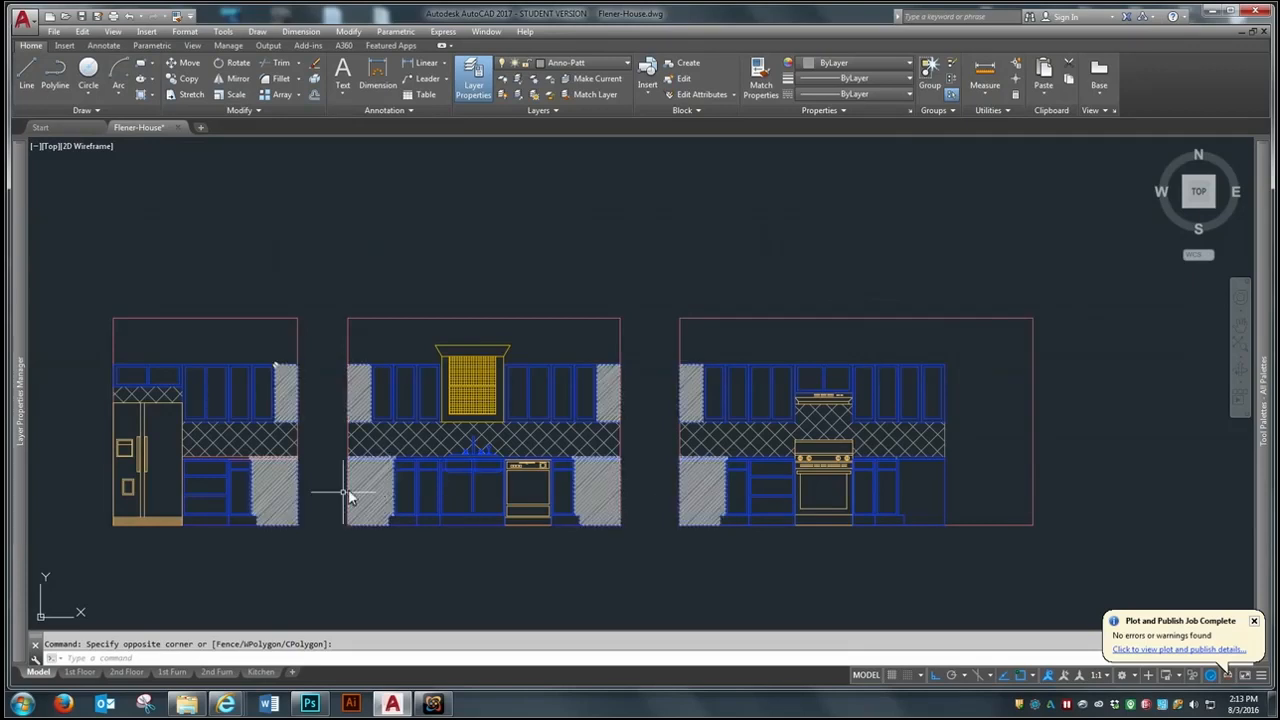
scroll(714, 514, down, 2)
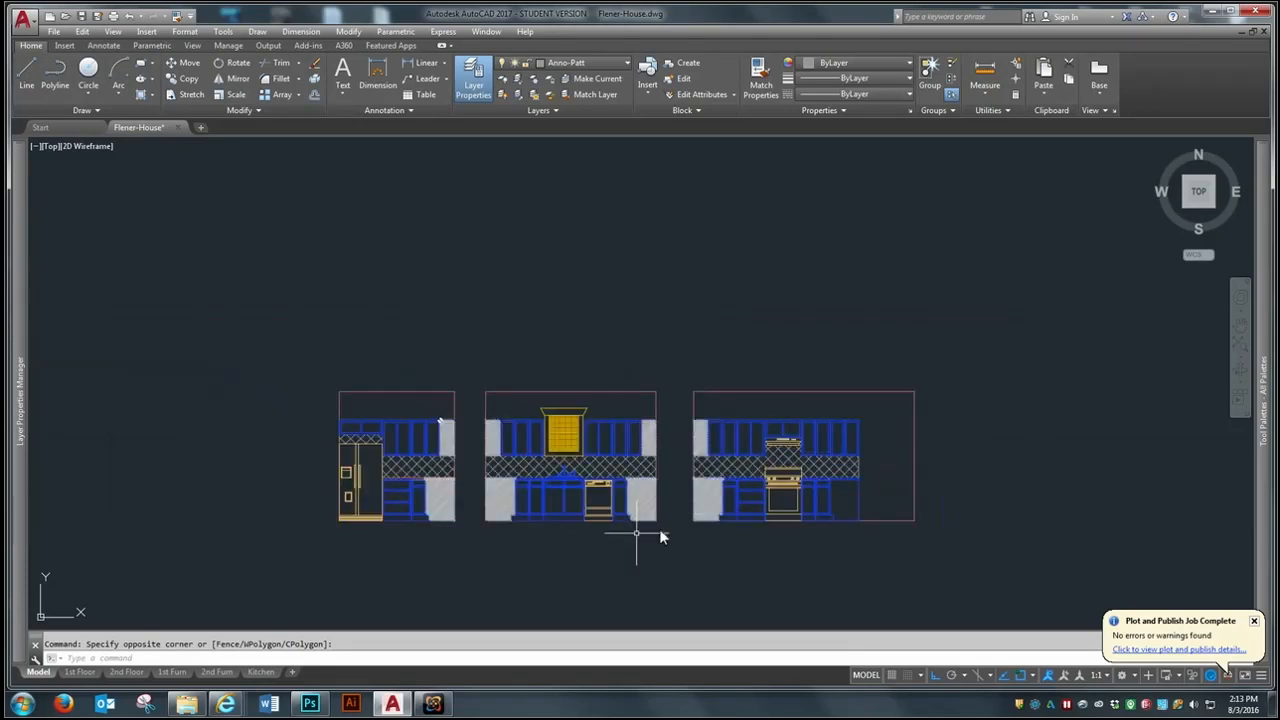
scroll(602, 530, up, 2)
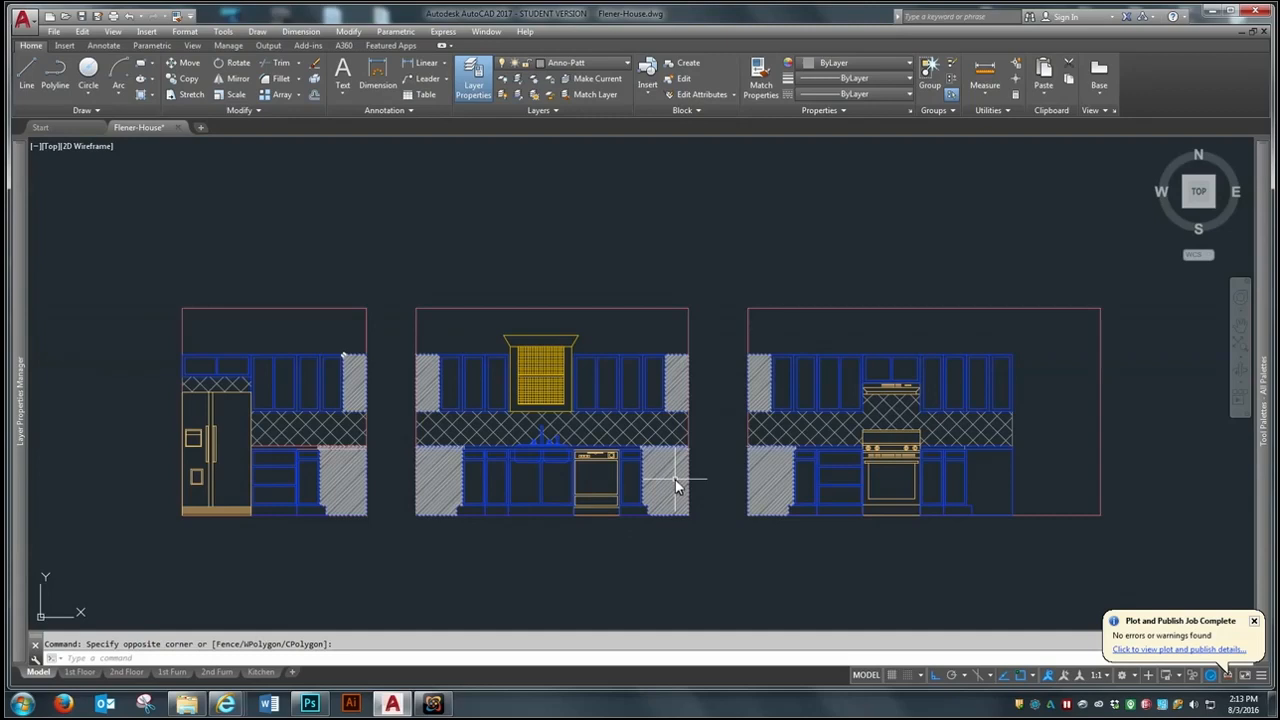
mouse_move(676, 486)
- Check the three kitchen elevations on the Kitchen layout sheet and return to model space
scroll(676, 380, down, 8)
scroll(686, 428, down, 4)
scroll(750, 407, up, 4)
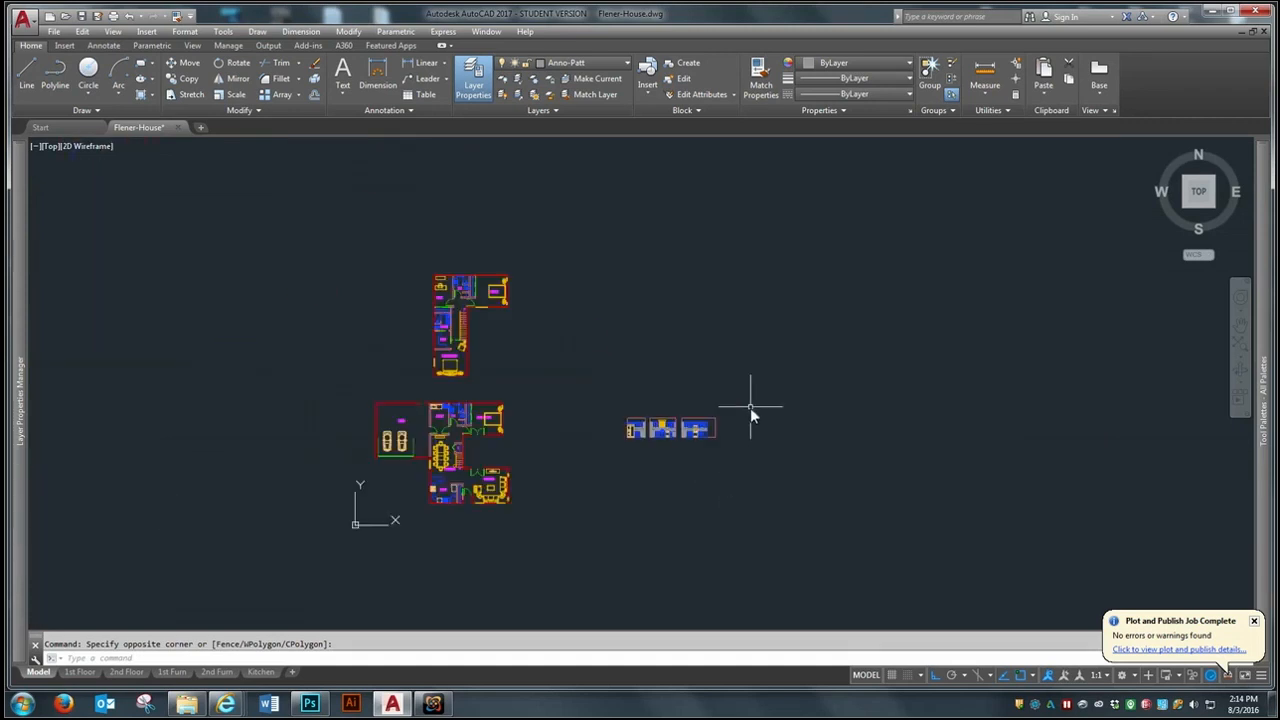
click(258, 673)
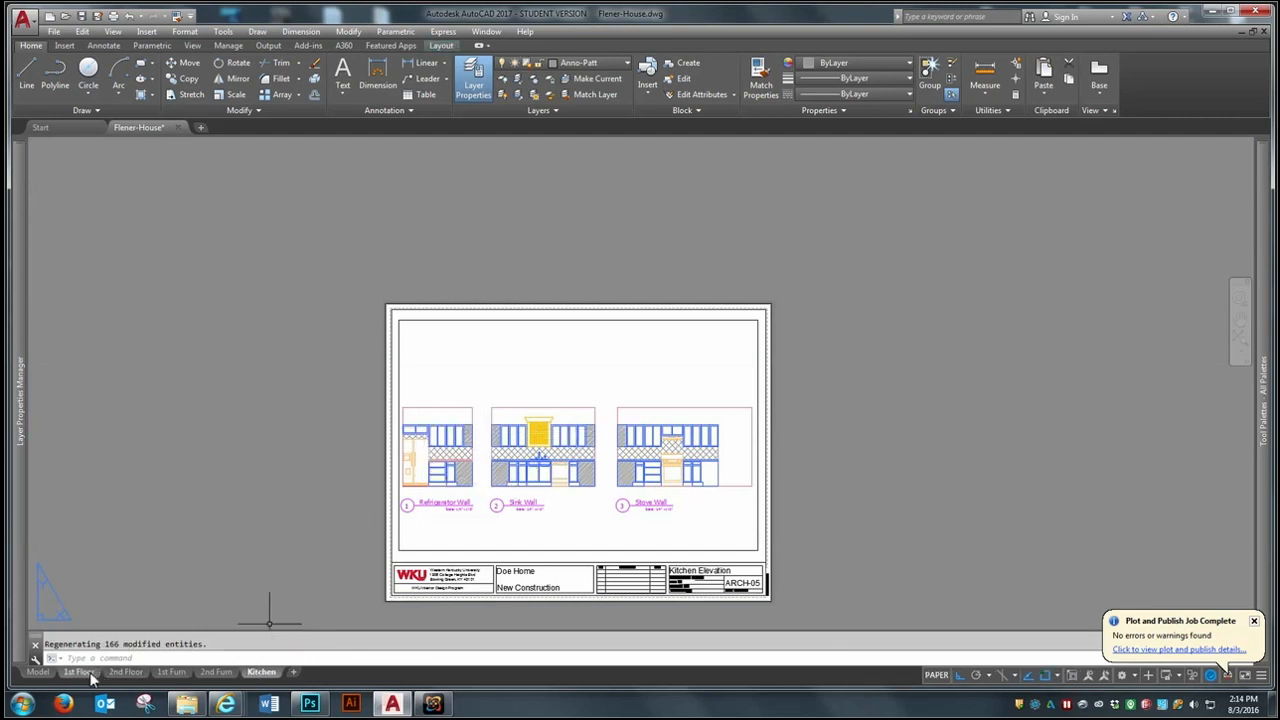
click(38, 671)
- Turn off the A-Furn layer to hide the furniture in the floor plans
scroll(474, 530, up, 4)
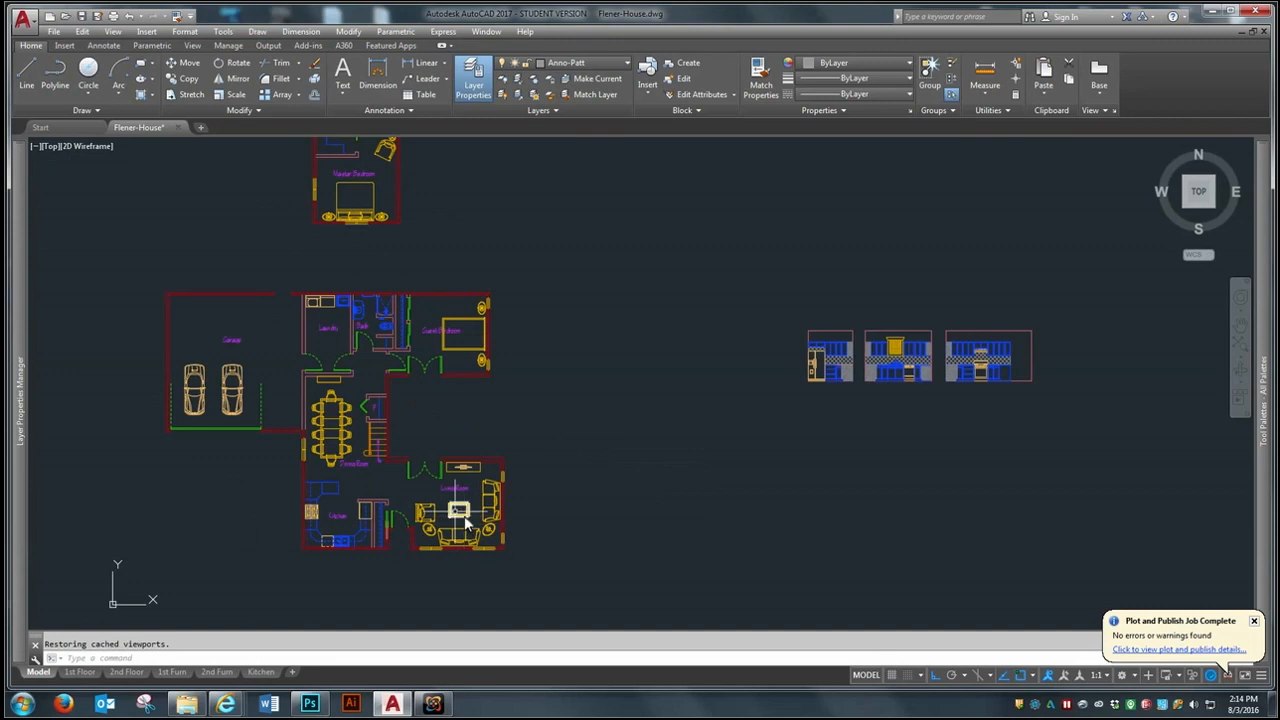
scroll(335, 388, up, 3)
scroll(690, 450, down, 3)
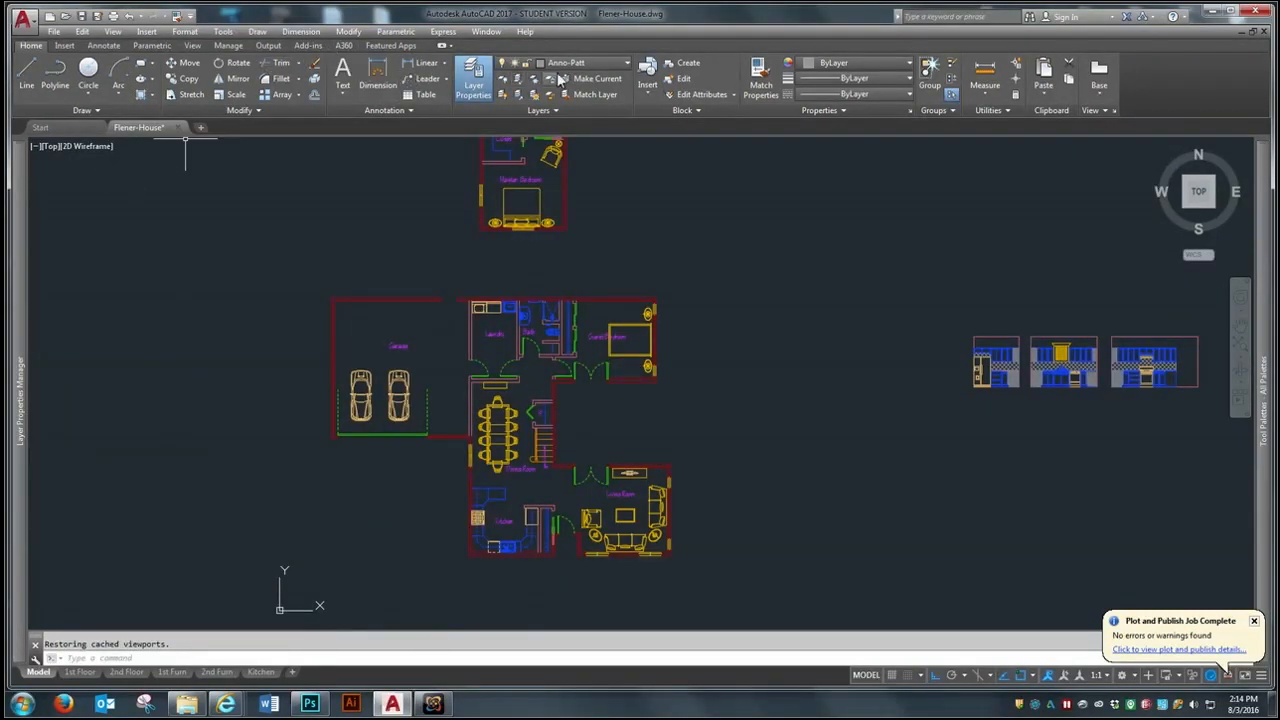
click(625, 62)
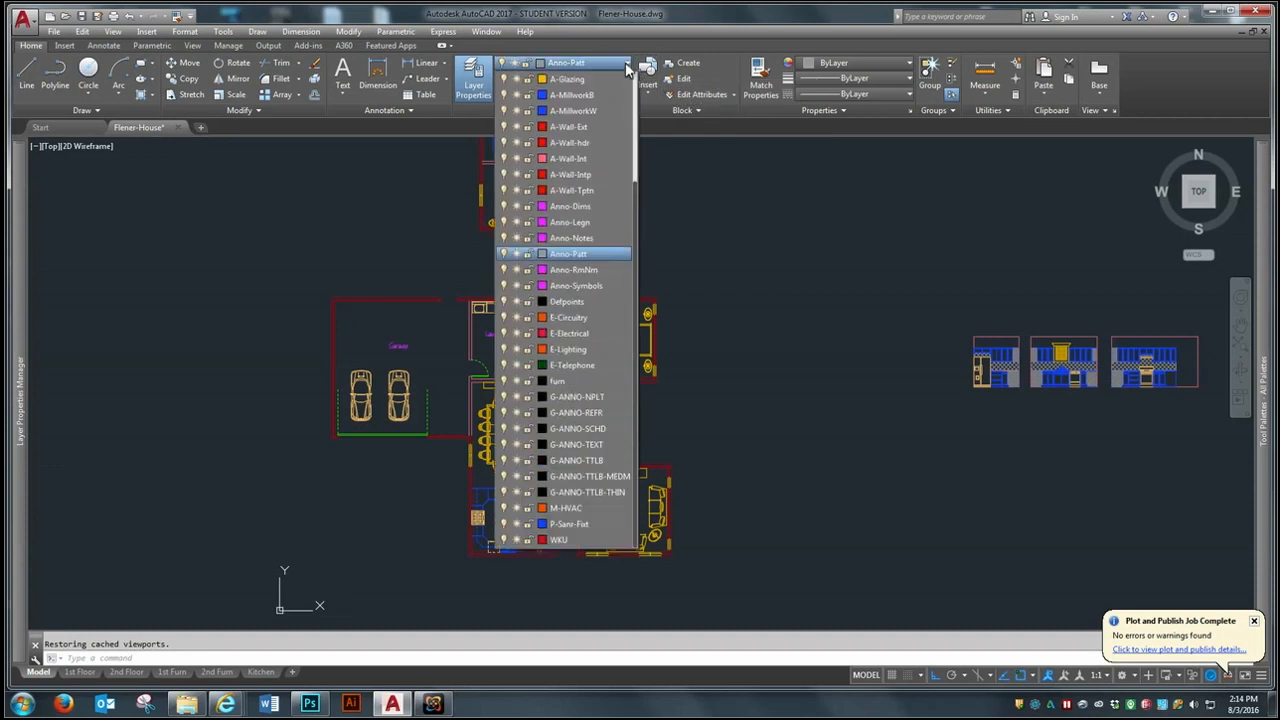
drag(637, 184, 641, 88)
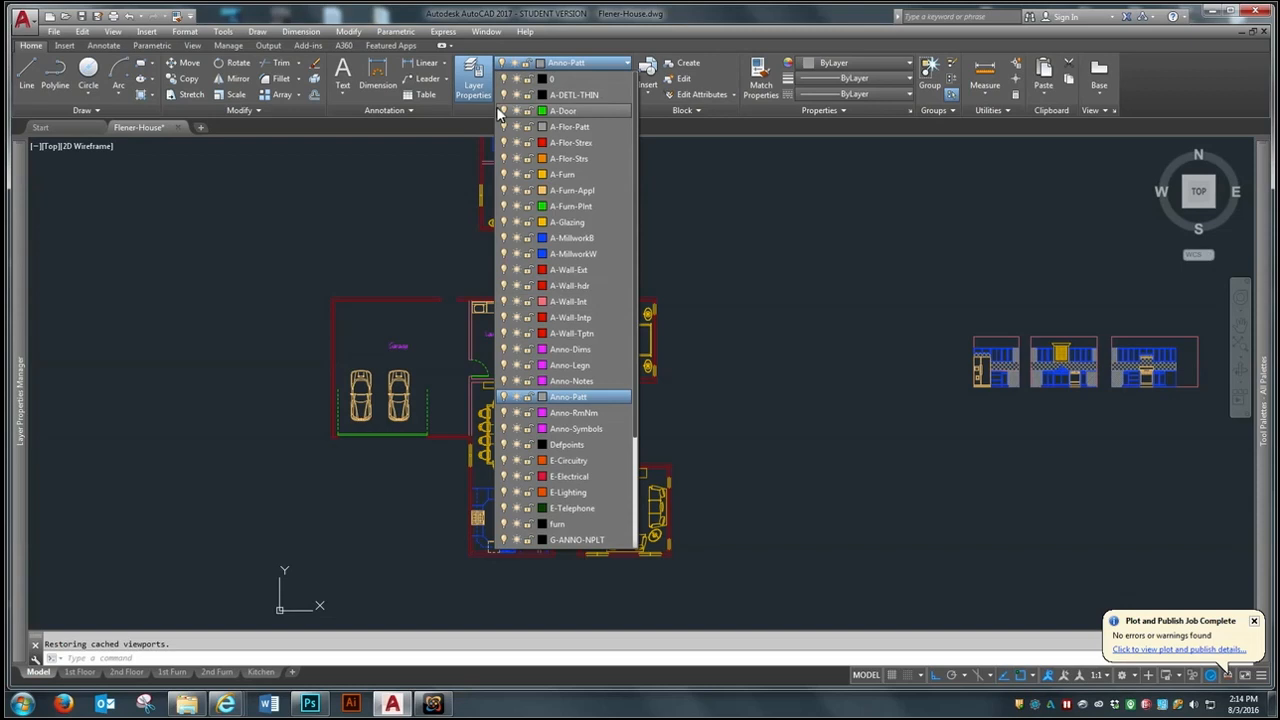
click(506, 175)
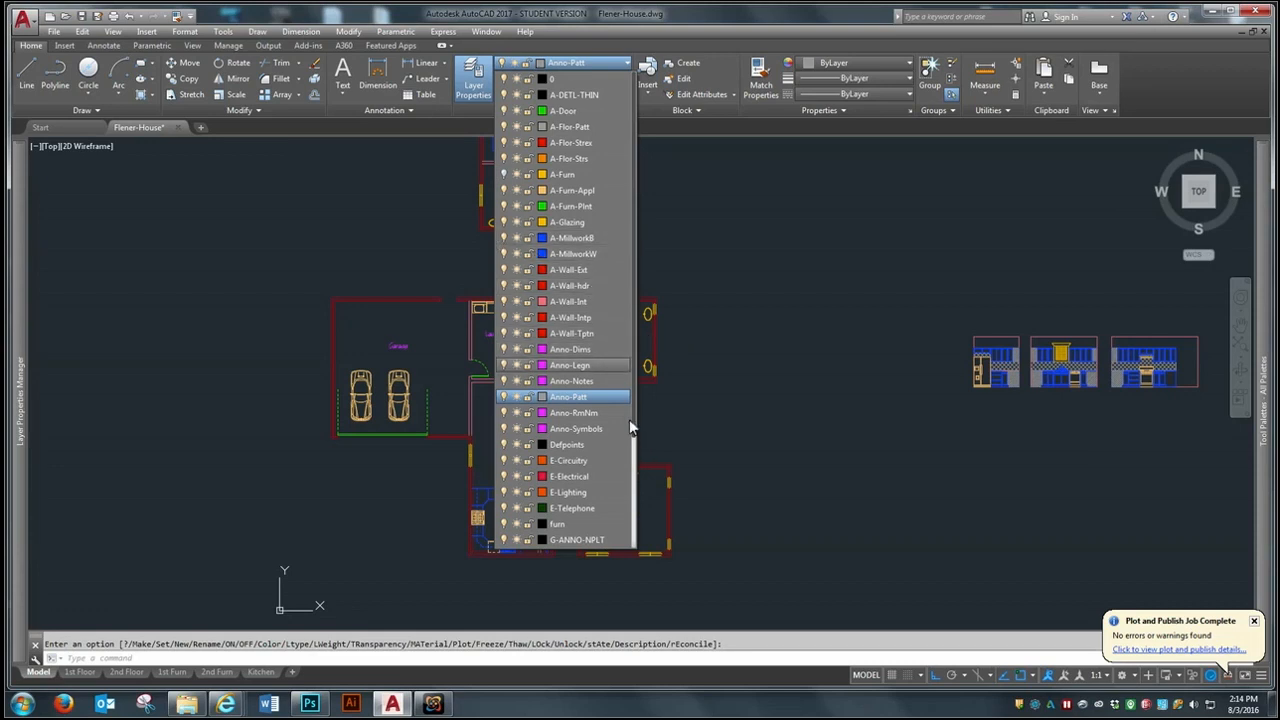
drag(634, 443, 621, 555)
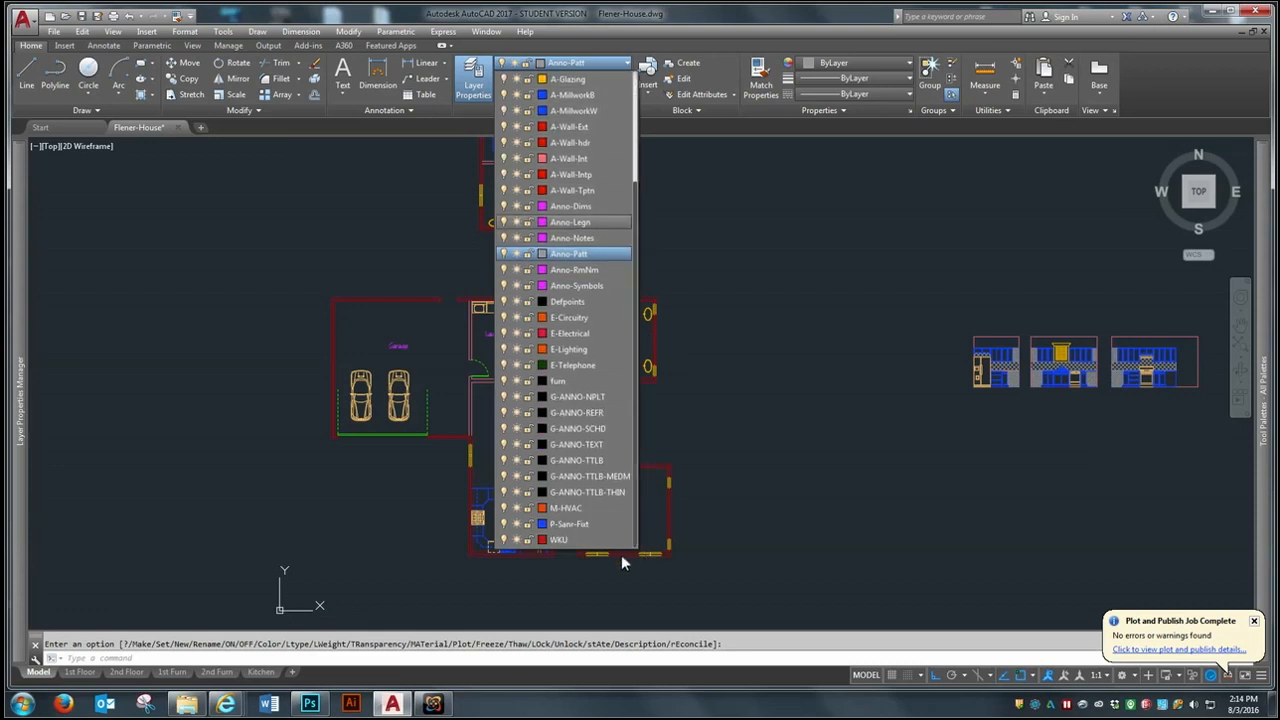
click(398, 549)
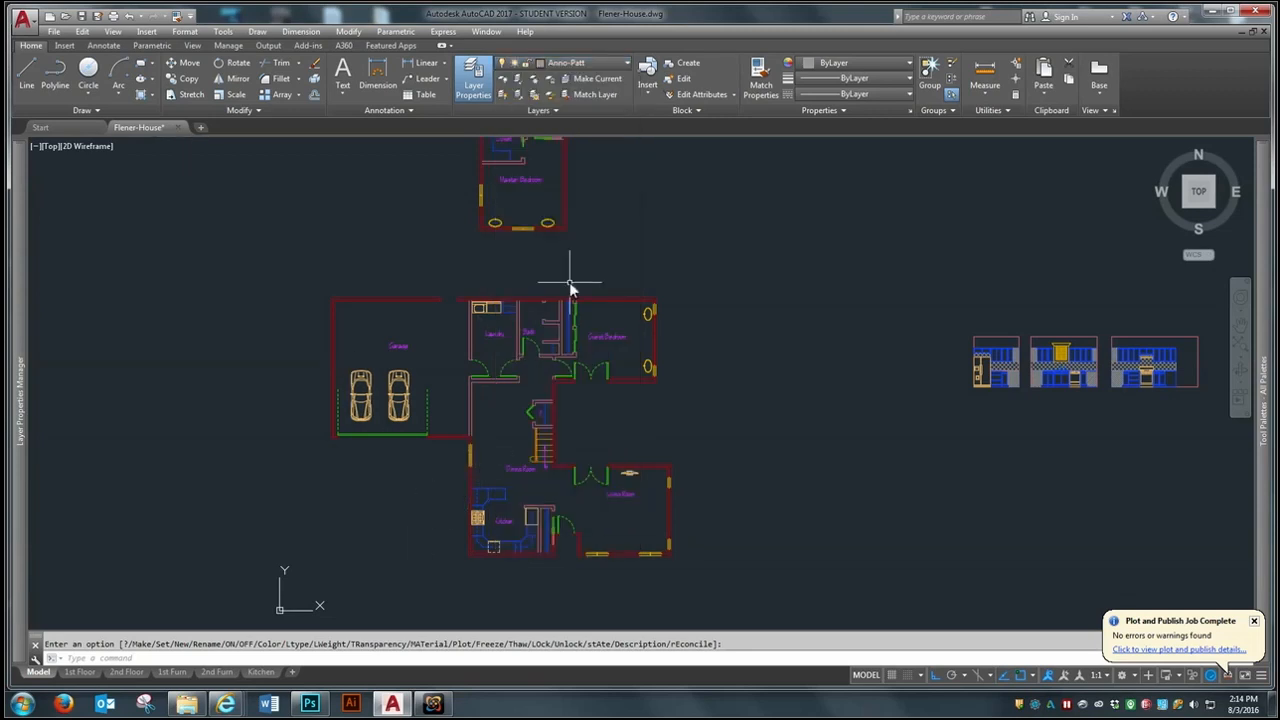
- Start a hatch with the SOLID pattern and pick the garage's exterior walls in the first-floor plan
scroll(440, 350, up, 8)
scroll(434, 351, down, 4)
scroll(513, 395, down, 5)
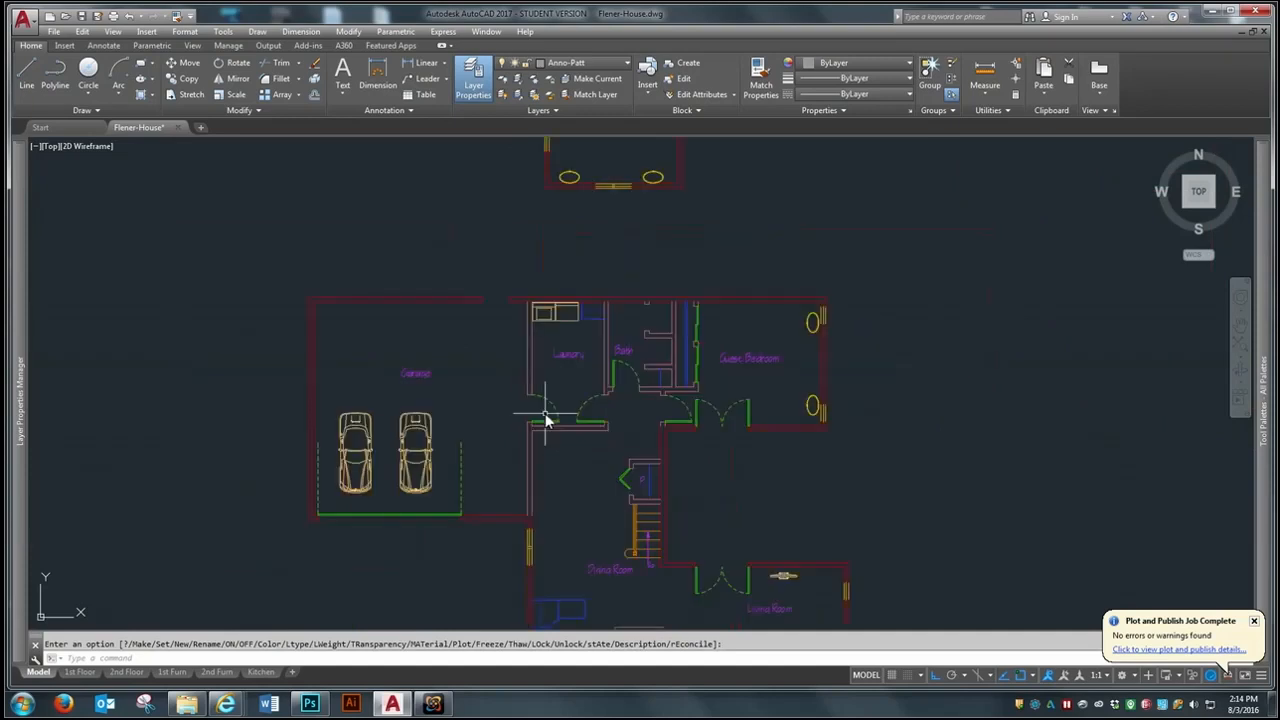
scroll(505, 458, down, 2)
scroll(505, 452, up, 5)
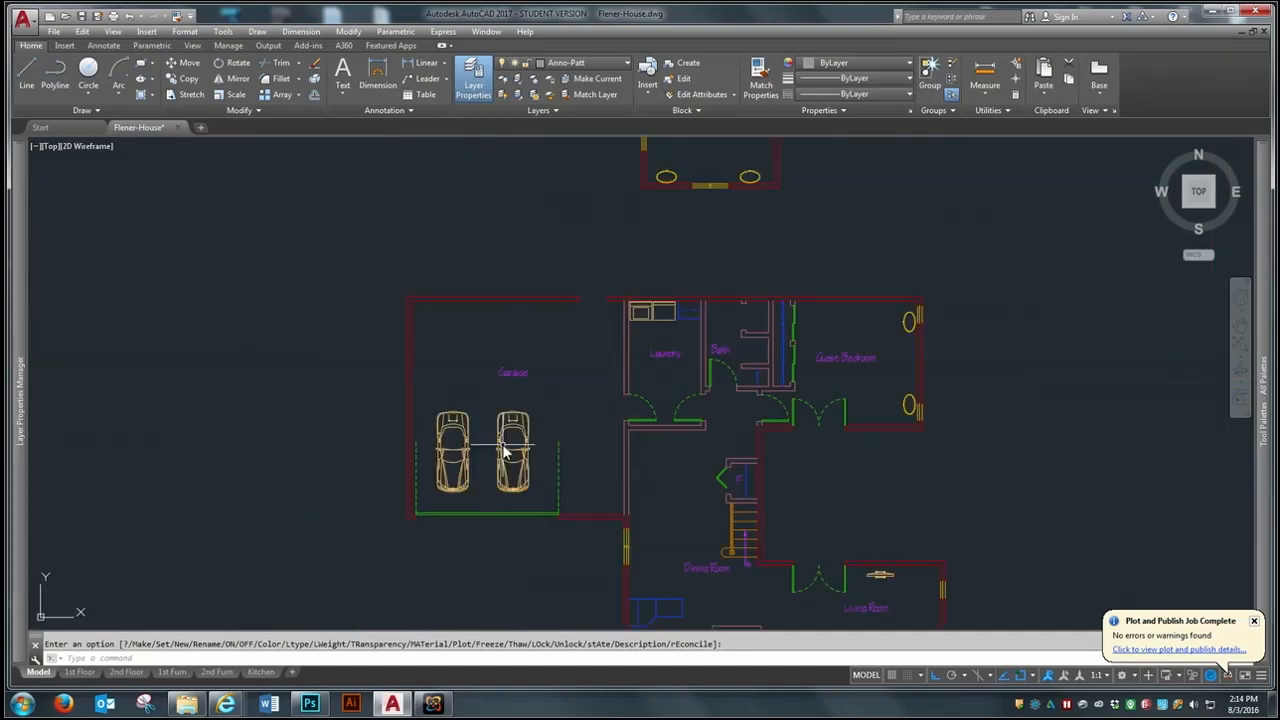
click(153, 97)
click(168, 140)
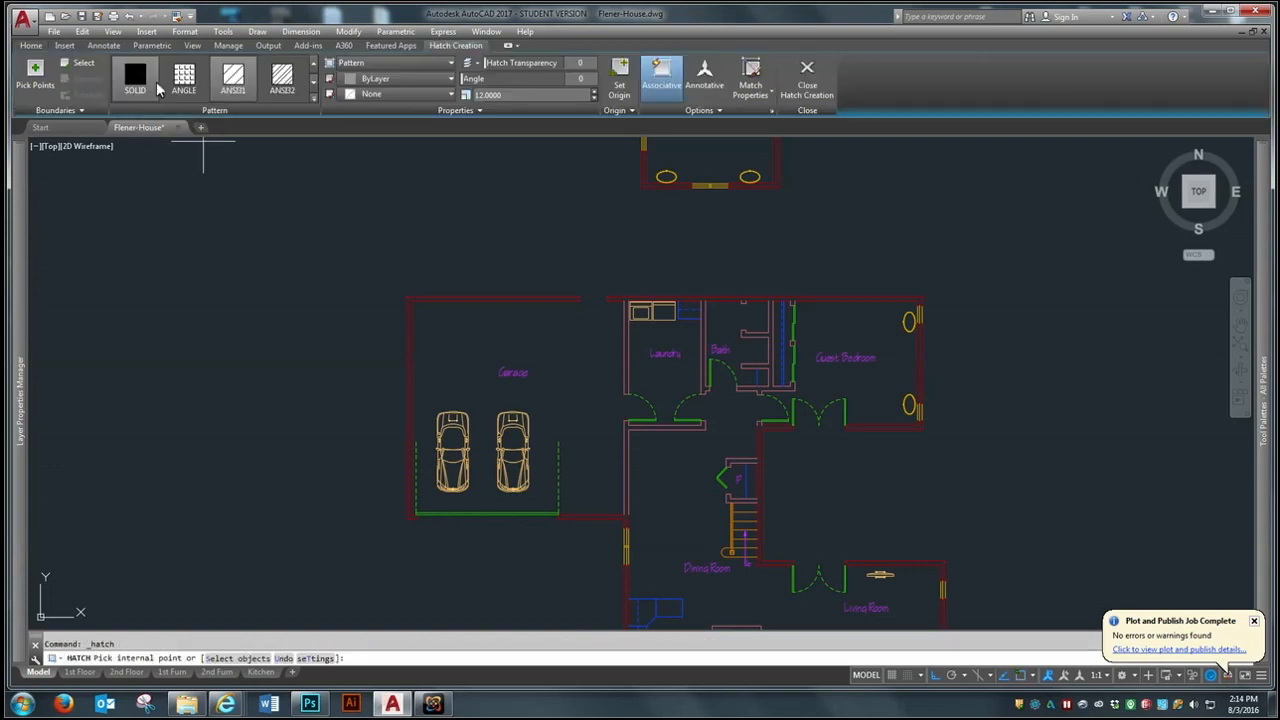
click(135, 78)
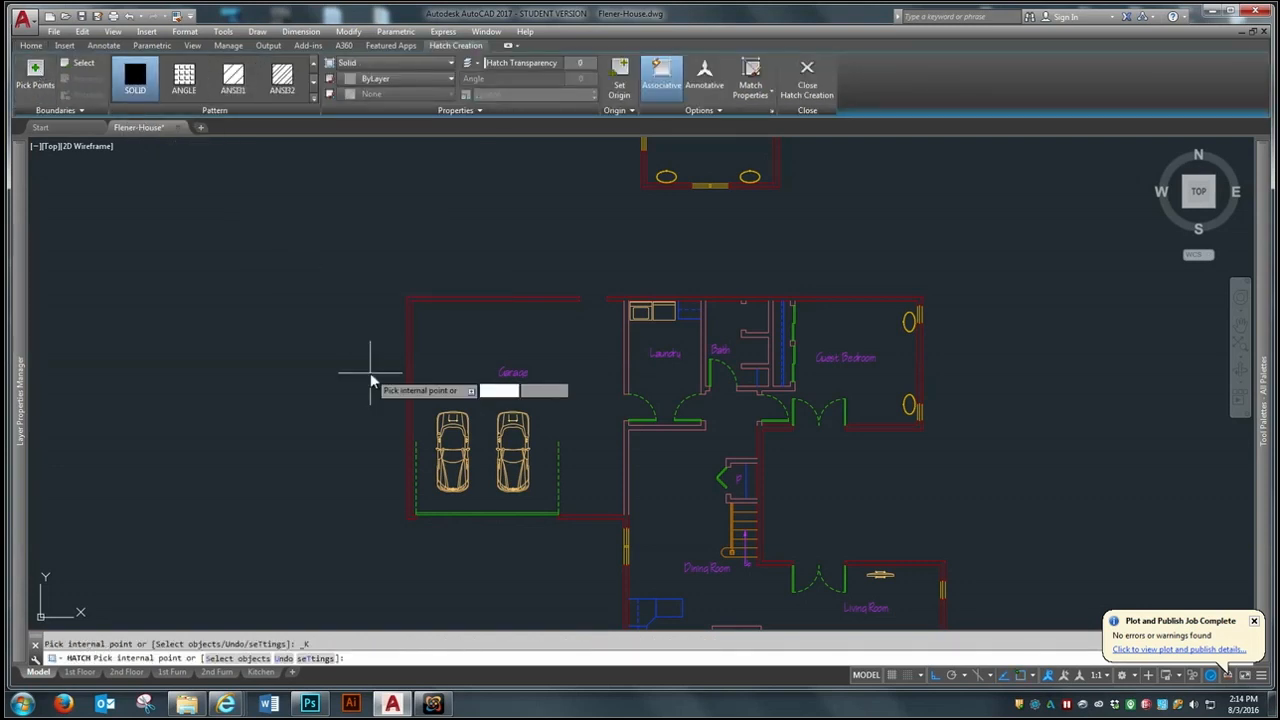
click(406, 366)
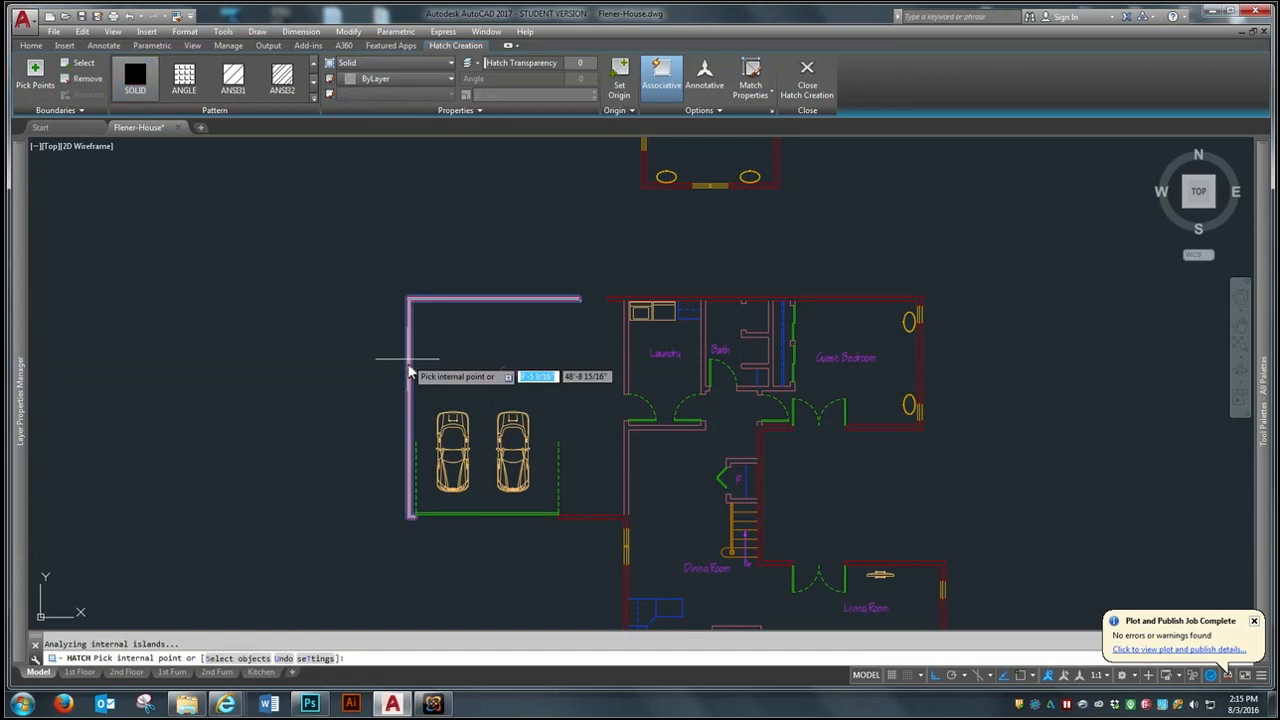
click(608, 518)
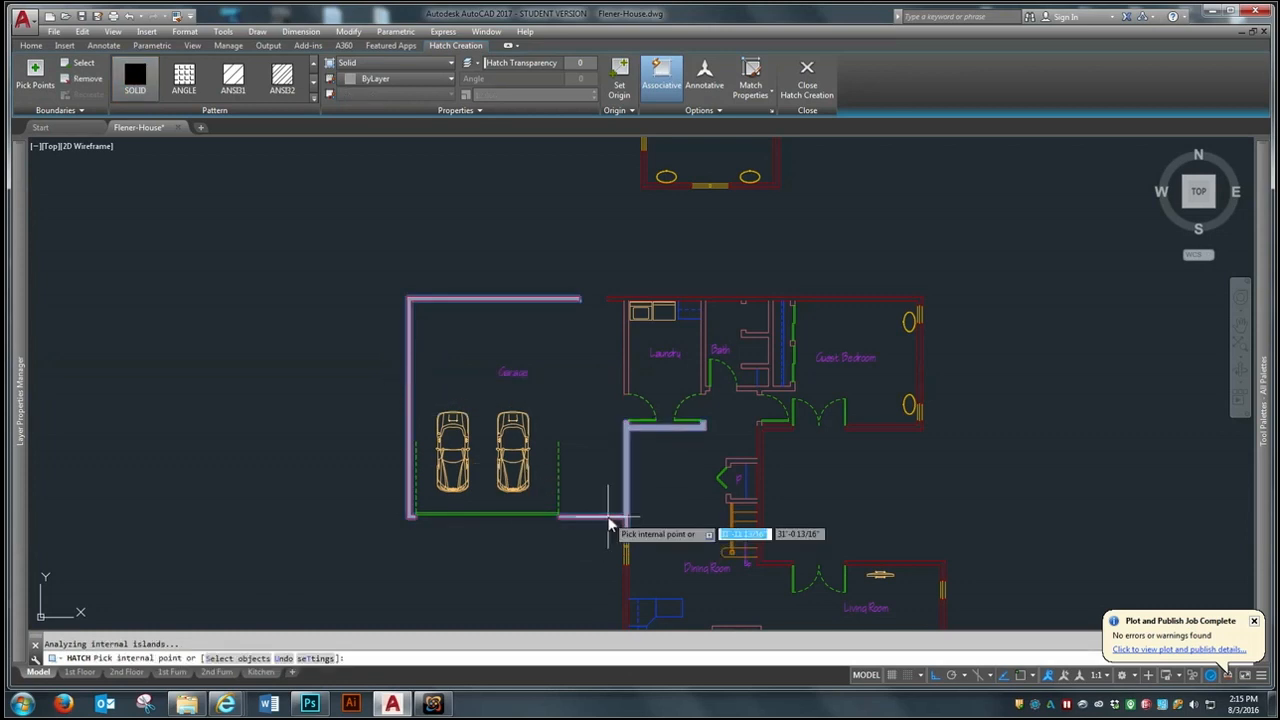
- Add the remaining first-floor interior and exterior walls, including the kitchen's outer wall, to the solid hatch
scroll(749, 300, up, 2)
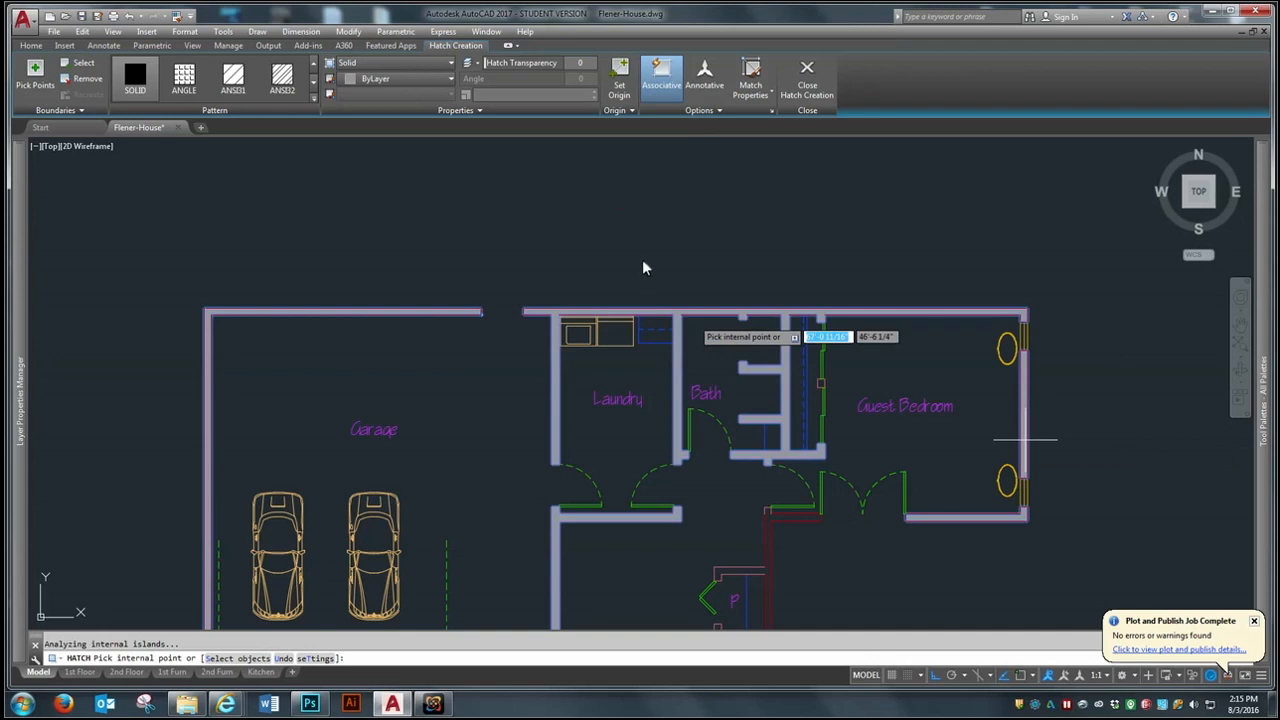
scroll(644, 268, down, 5)
scroll(680, 290, up, 3)
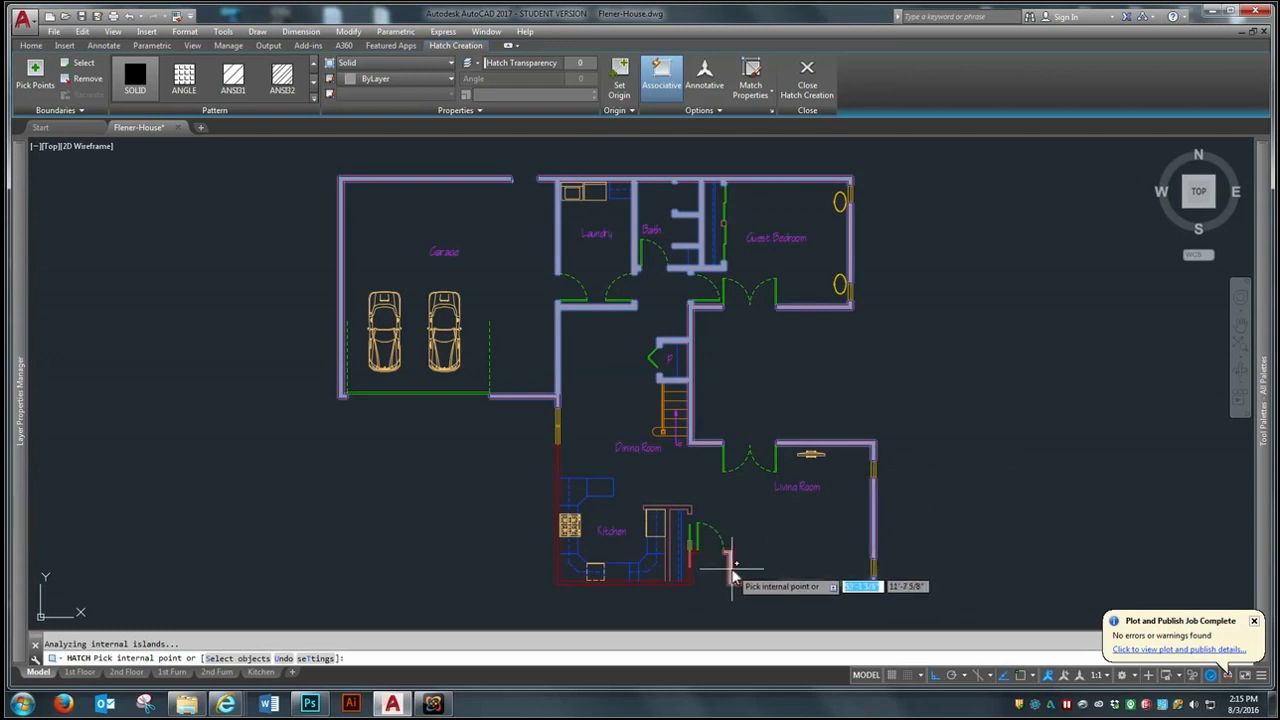
click(691, 586)
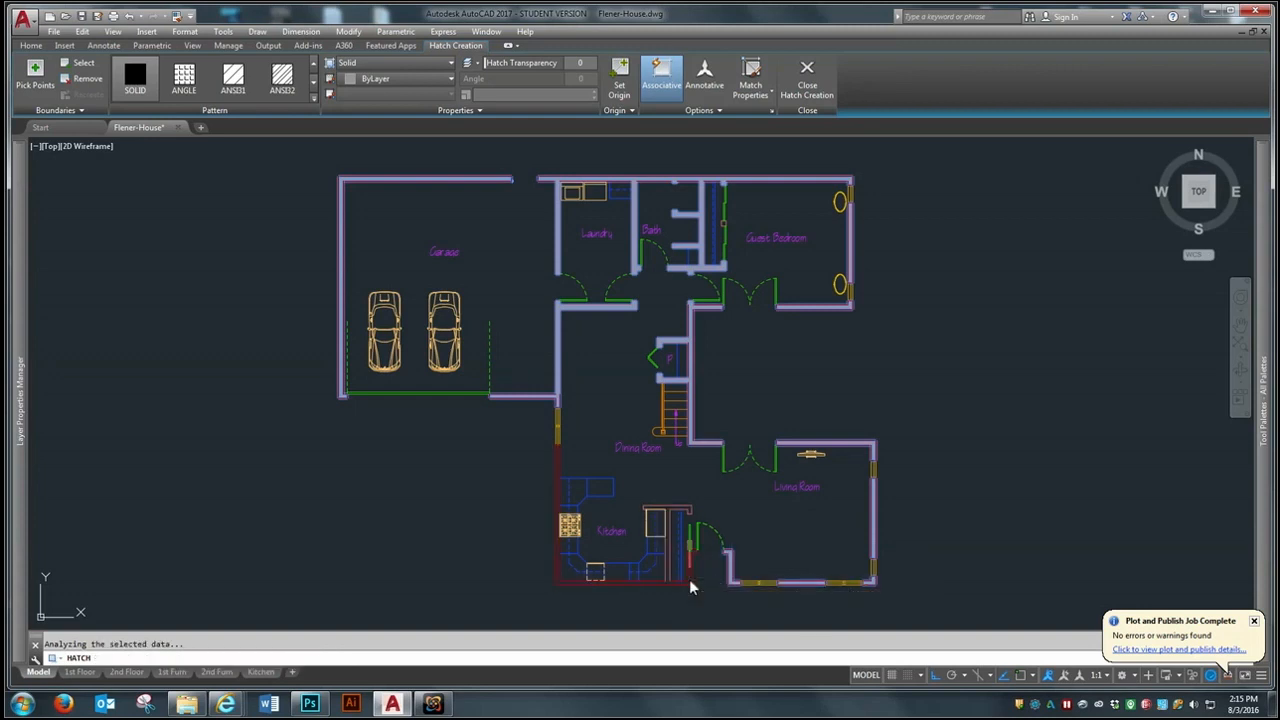
- Add all the second-floor interior and exterior walls to the solid hatch and finish the hatch
scroll(686, 590, down, 4)
scroll(665, 335, up, 4)
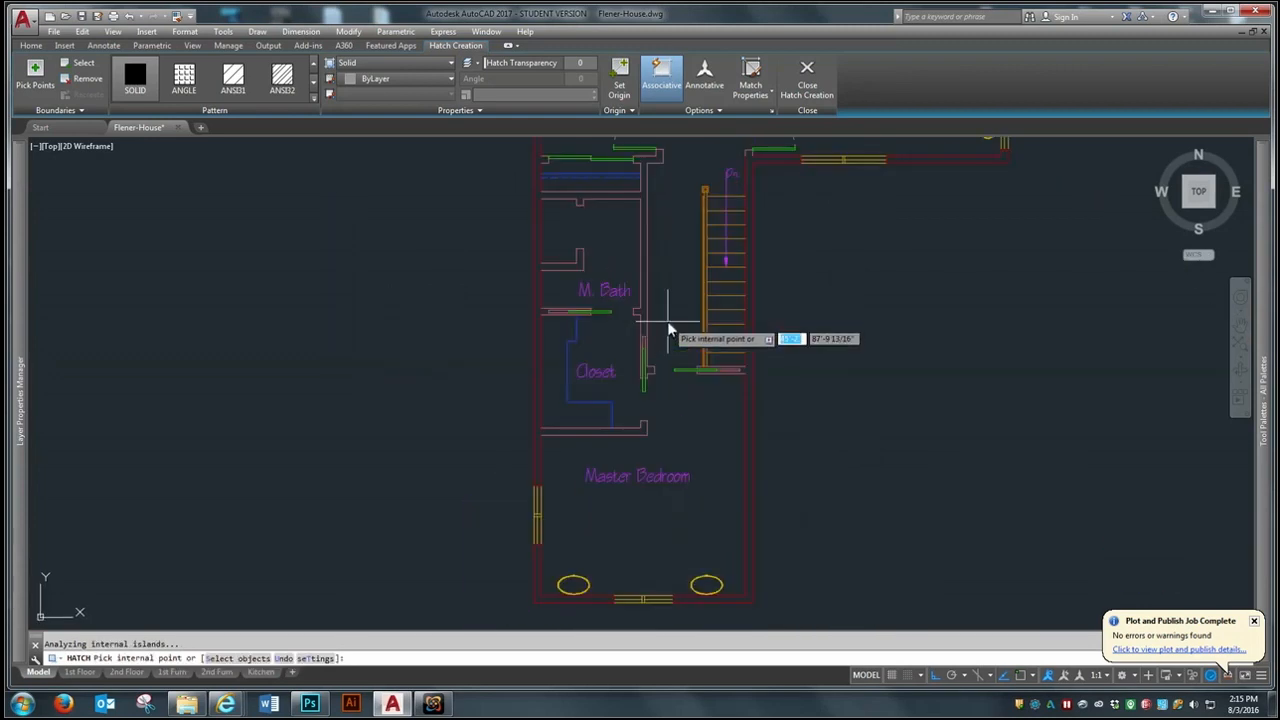
scroll(720, 425, down, 2)
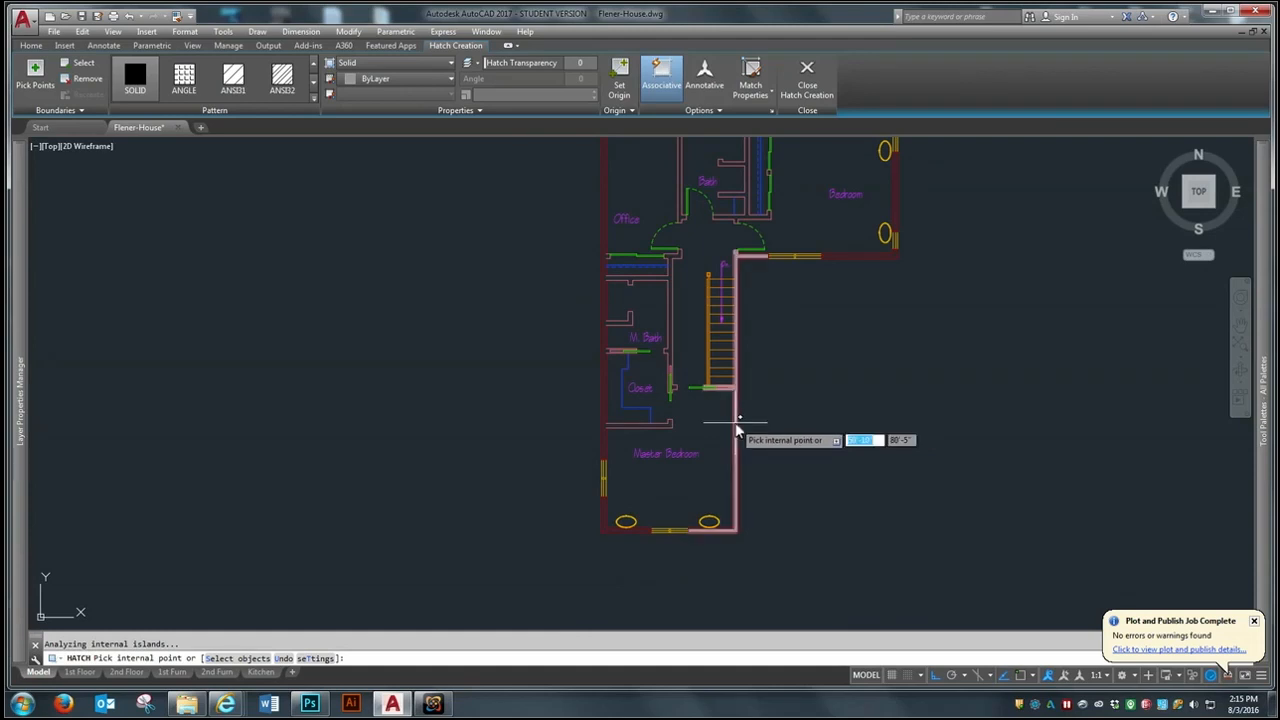
click(604, 428)
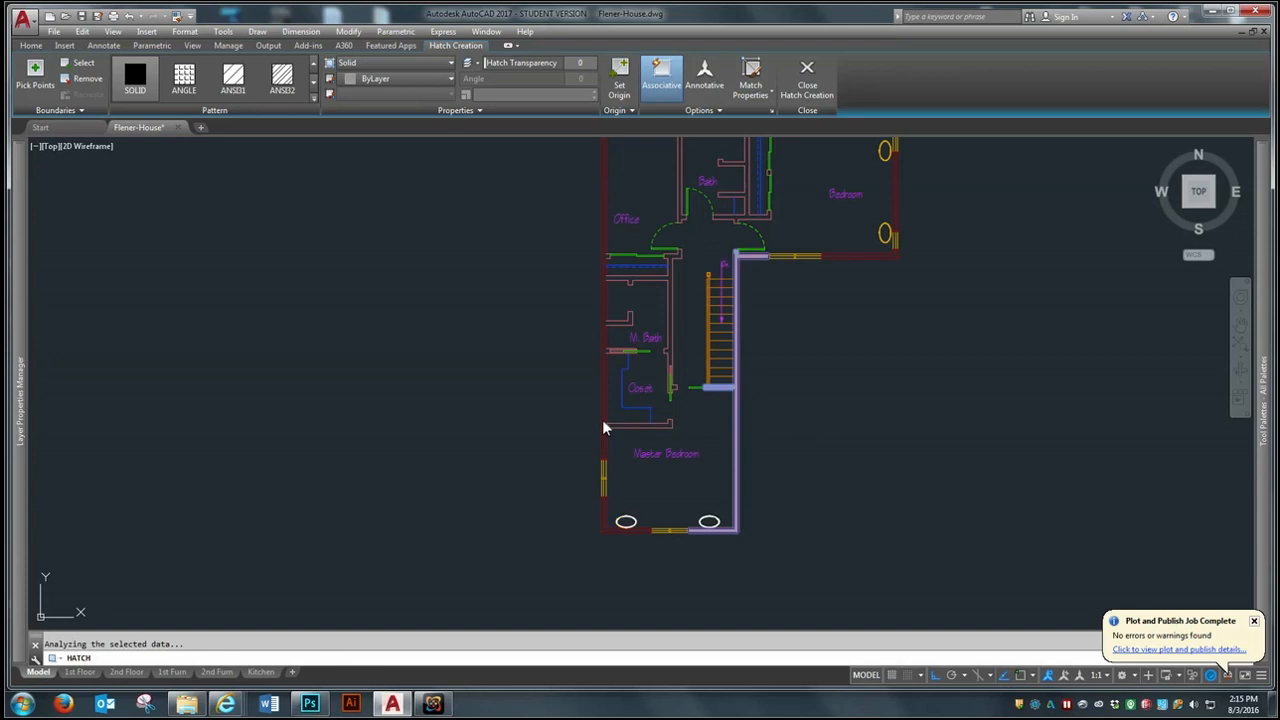
scroll(608, 432, up, 2)
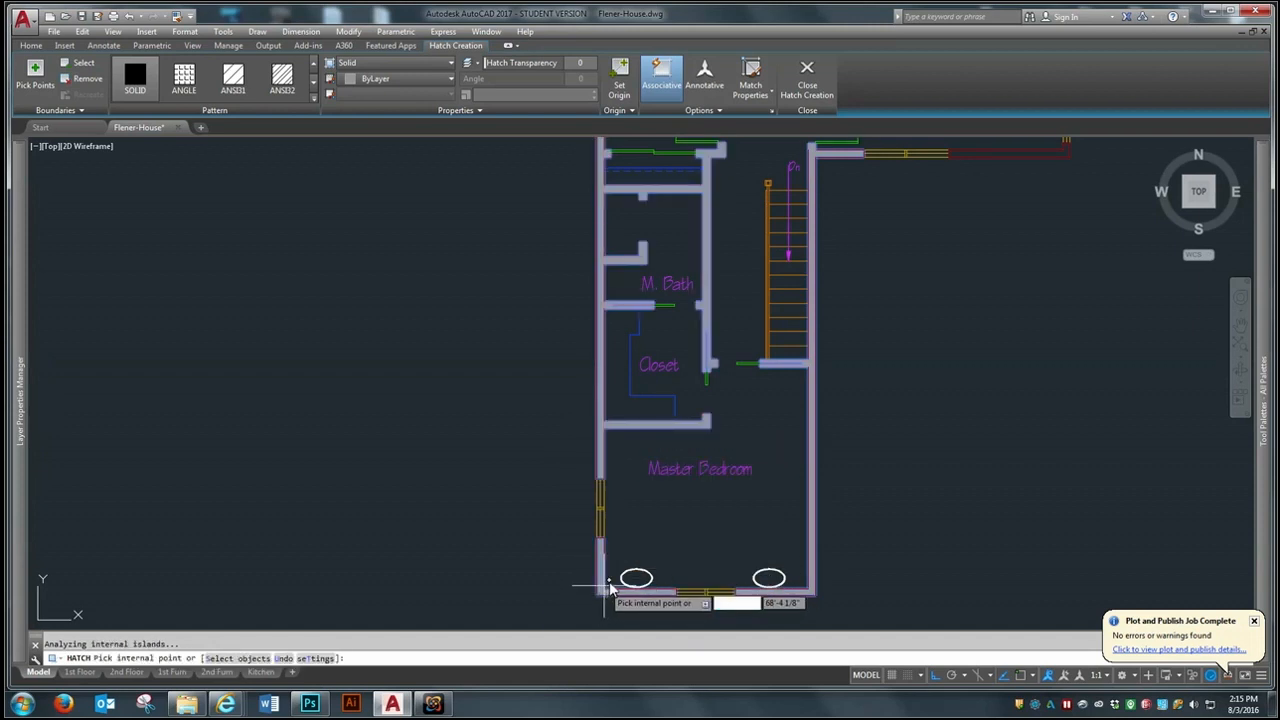
scroll(609, 585, down, 5)
scroll(628, 537, up, 3)
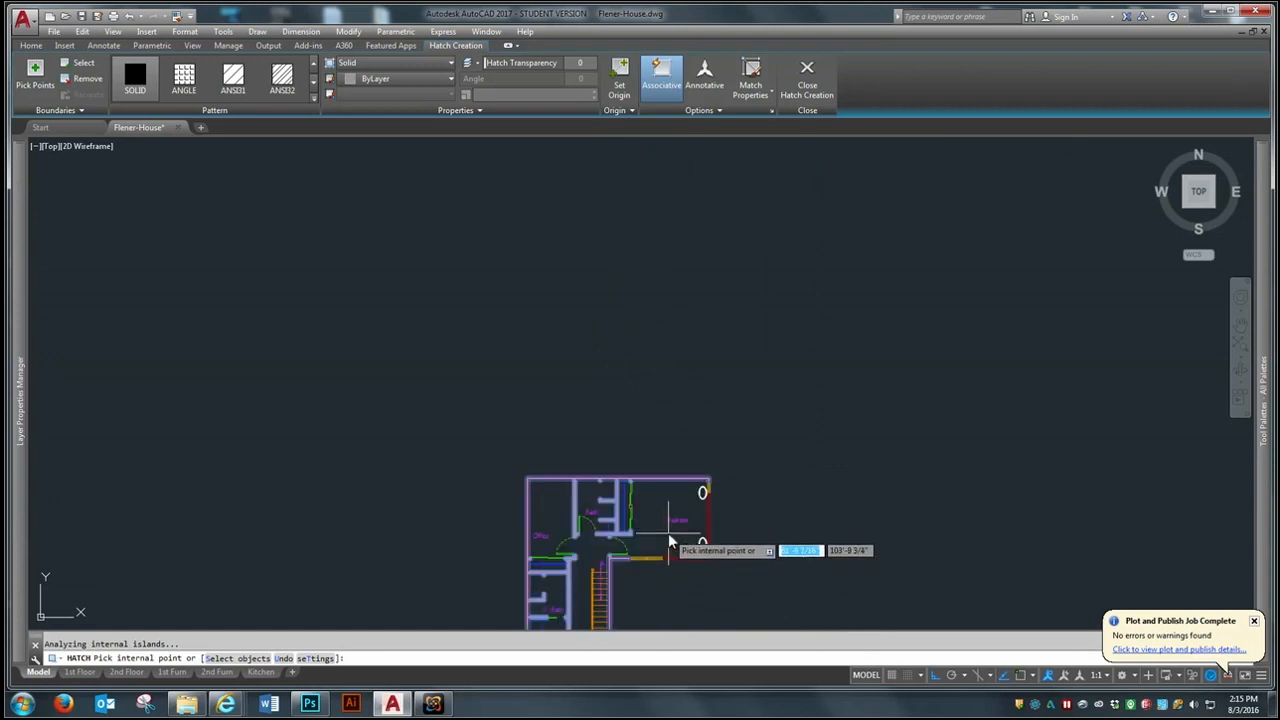
scroll(668, 540, up, 2)
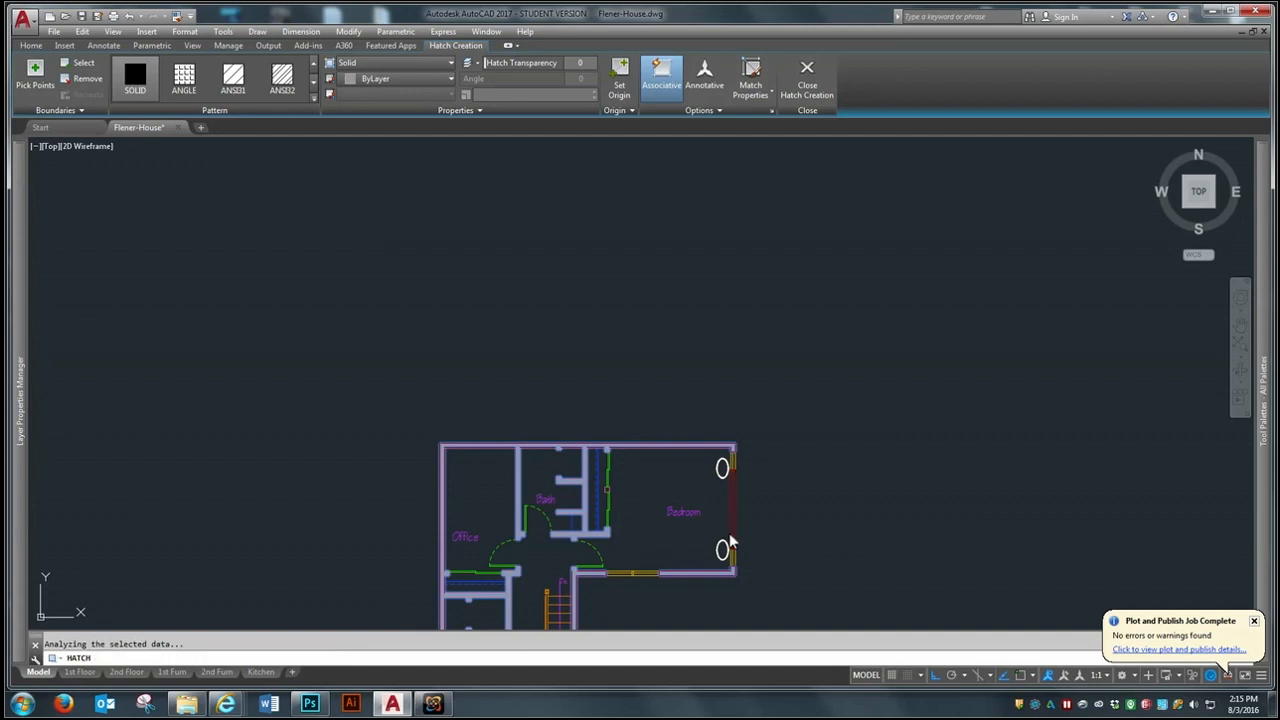
key(Return)
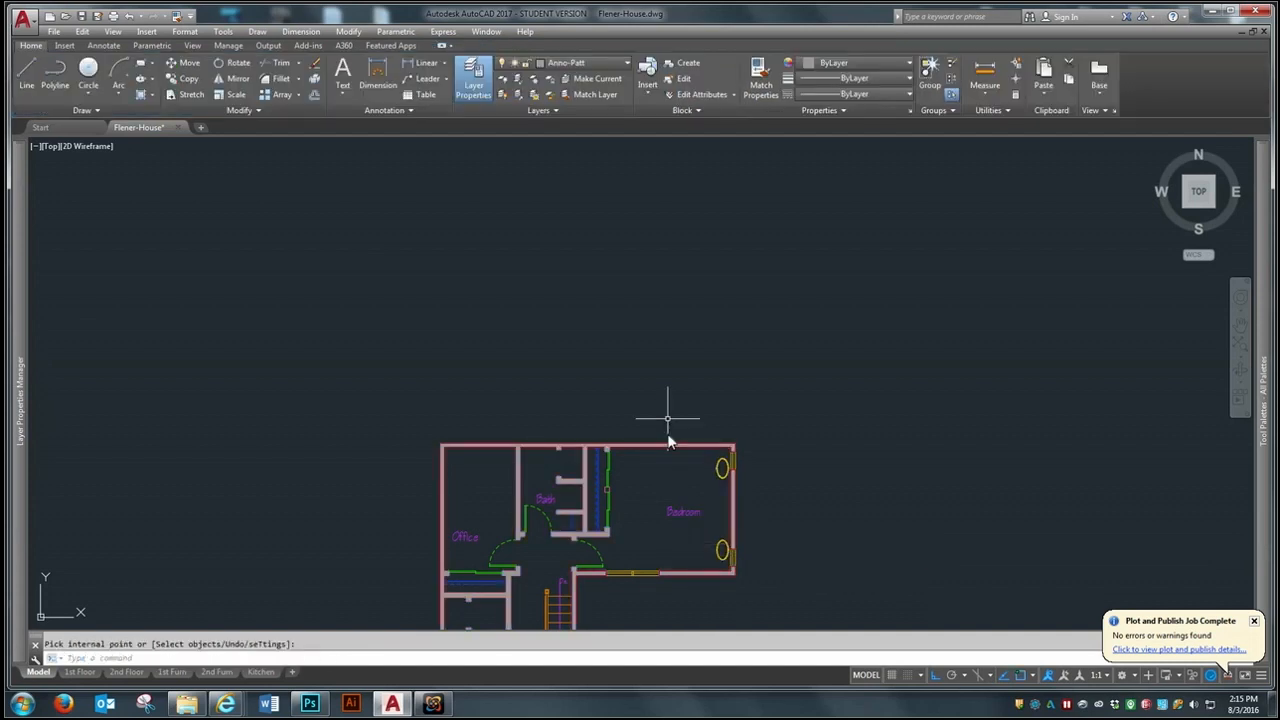
- Turn the P-Sanr-Fixt plumbing fixture layer and the A-Furn furniture layer back on
scroll(671, 423, down, 6)
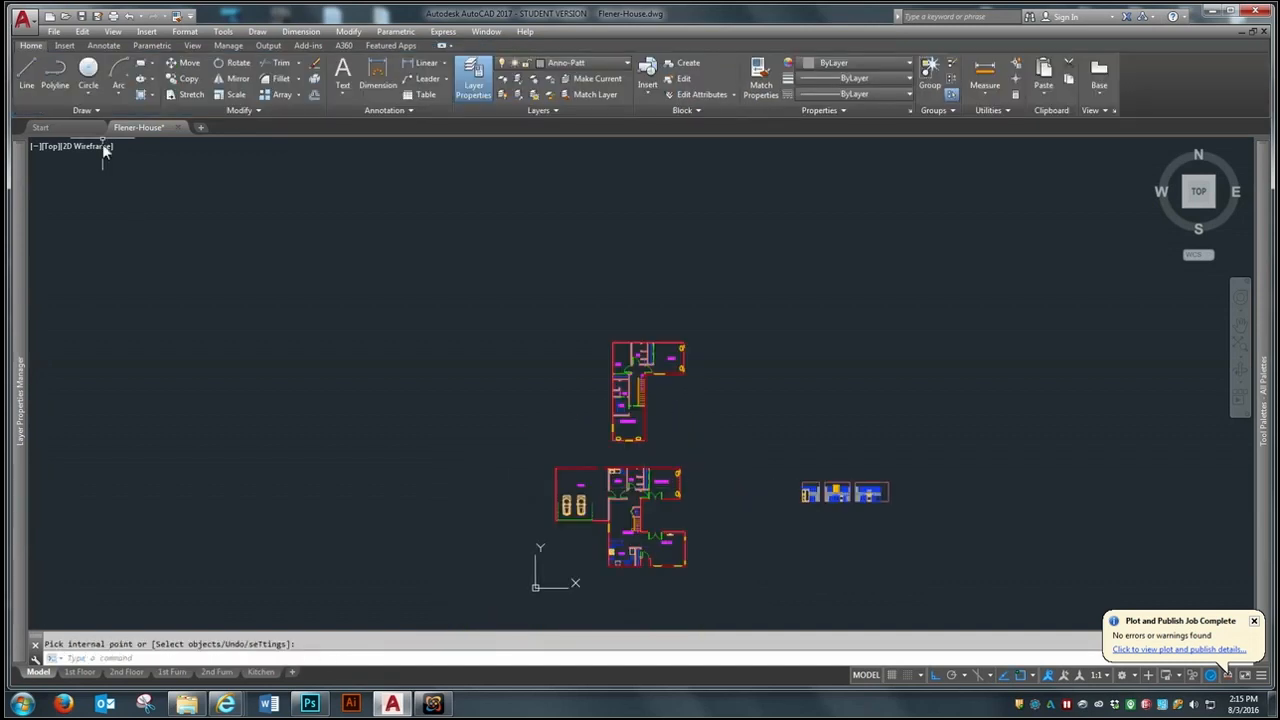
click(600, 64)
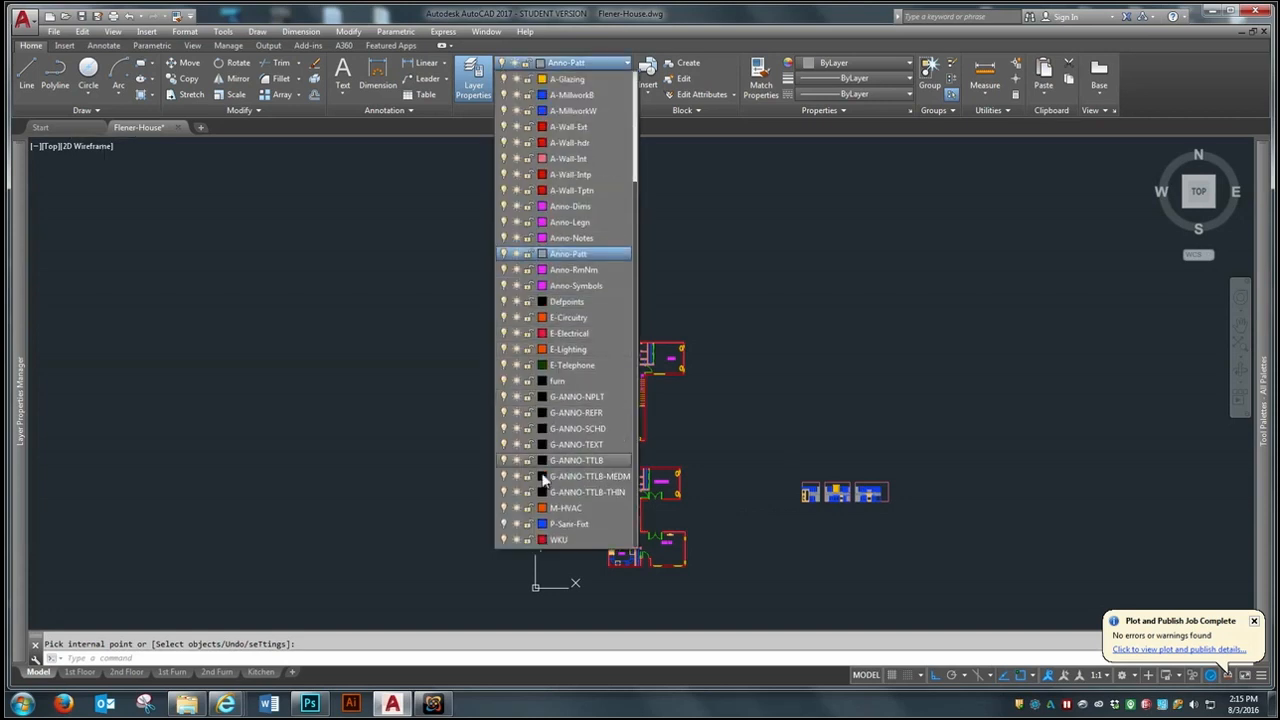
click(504, 524)
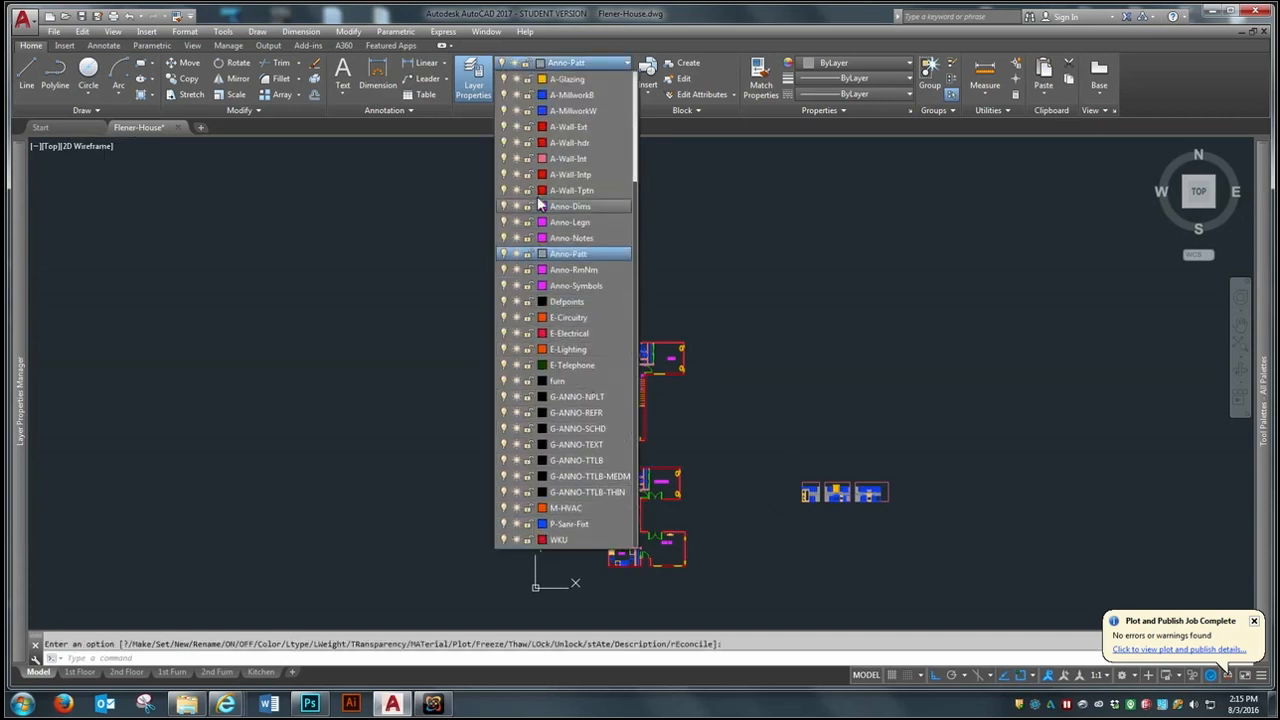
scroll(631, 155, up, 2)
click(503, 111)
click(855, 368)
scroll(868, 505, up, 2)
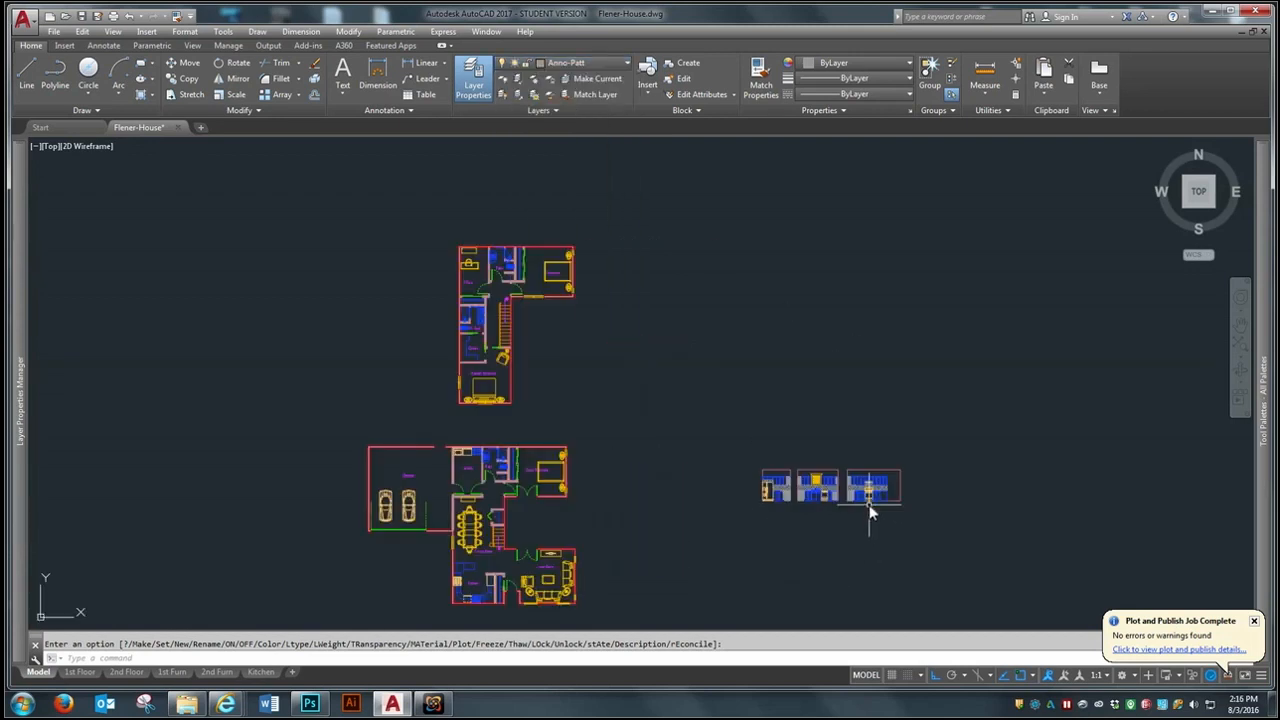
- Review the wall fills on the 1st Floor, 2nd Floor, 1st Furn and 2nd Furn layouts and return to model space
click(80, 672)
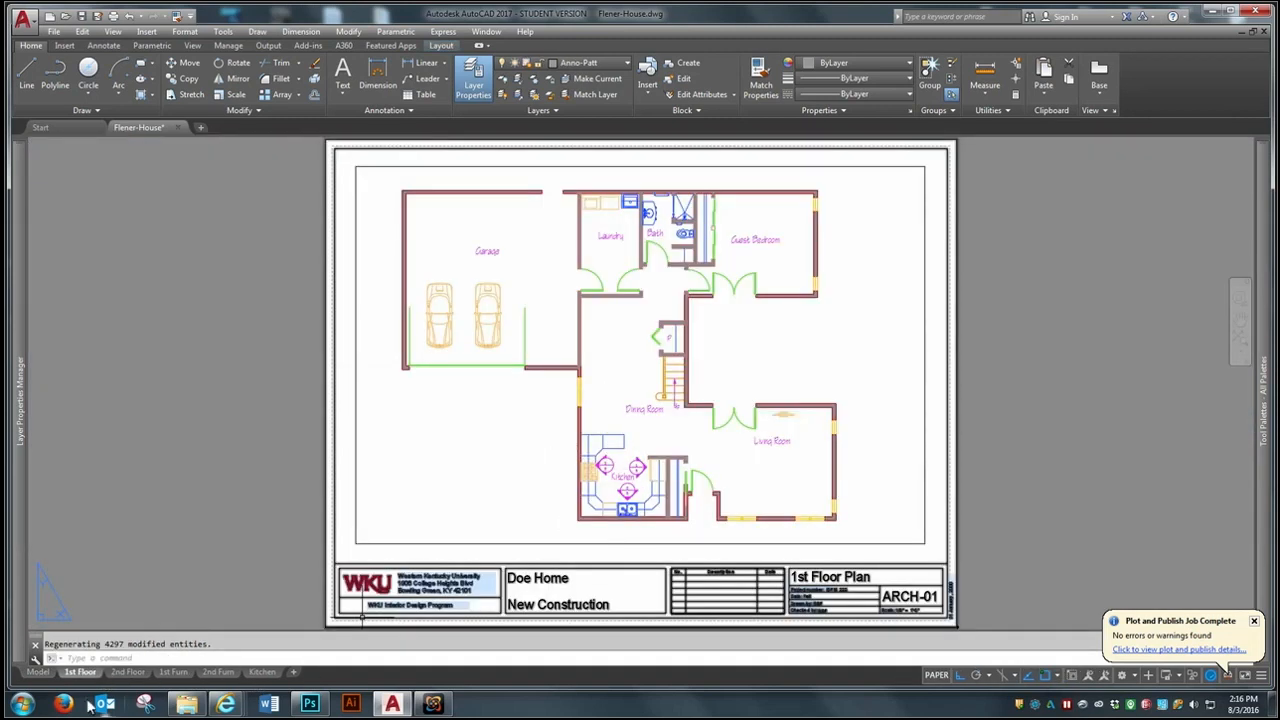
click(140, 674)
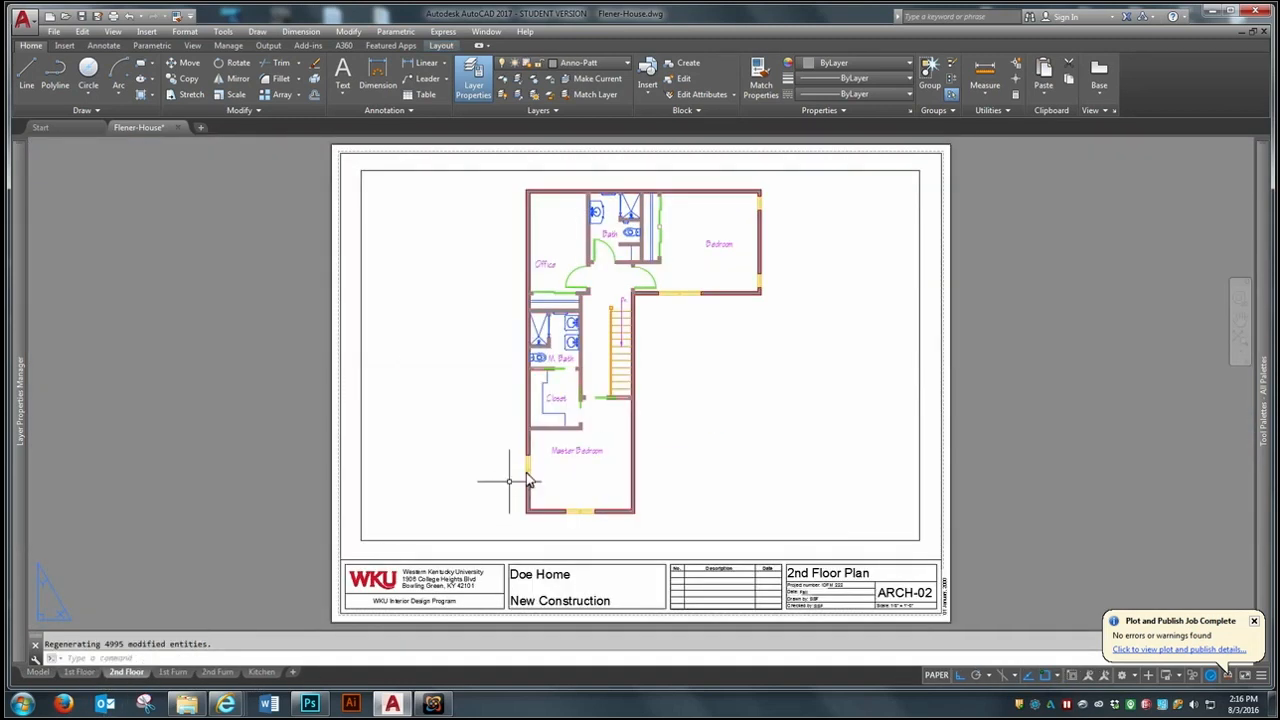
click(178, 672)
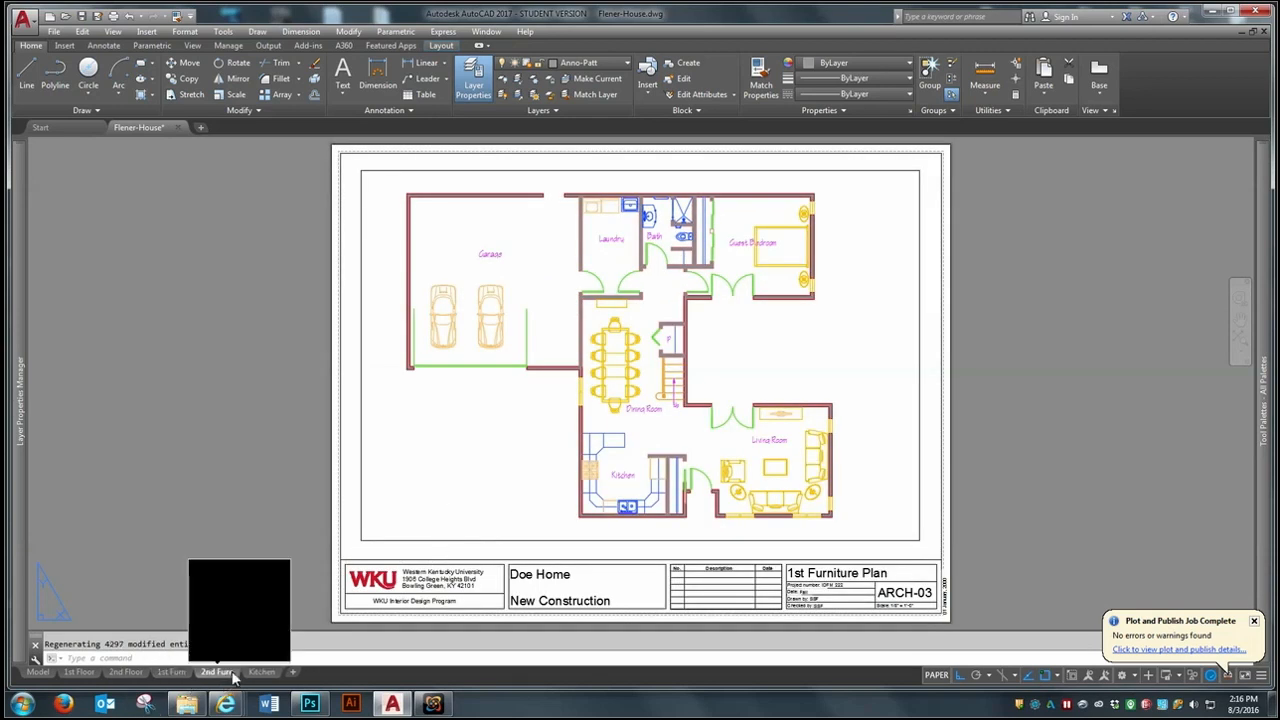
click(218, 672)
click(38, 672)
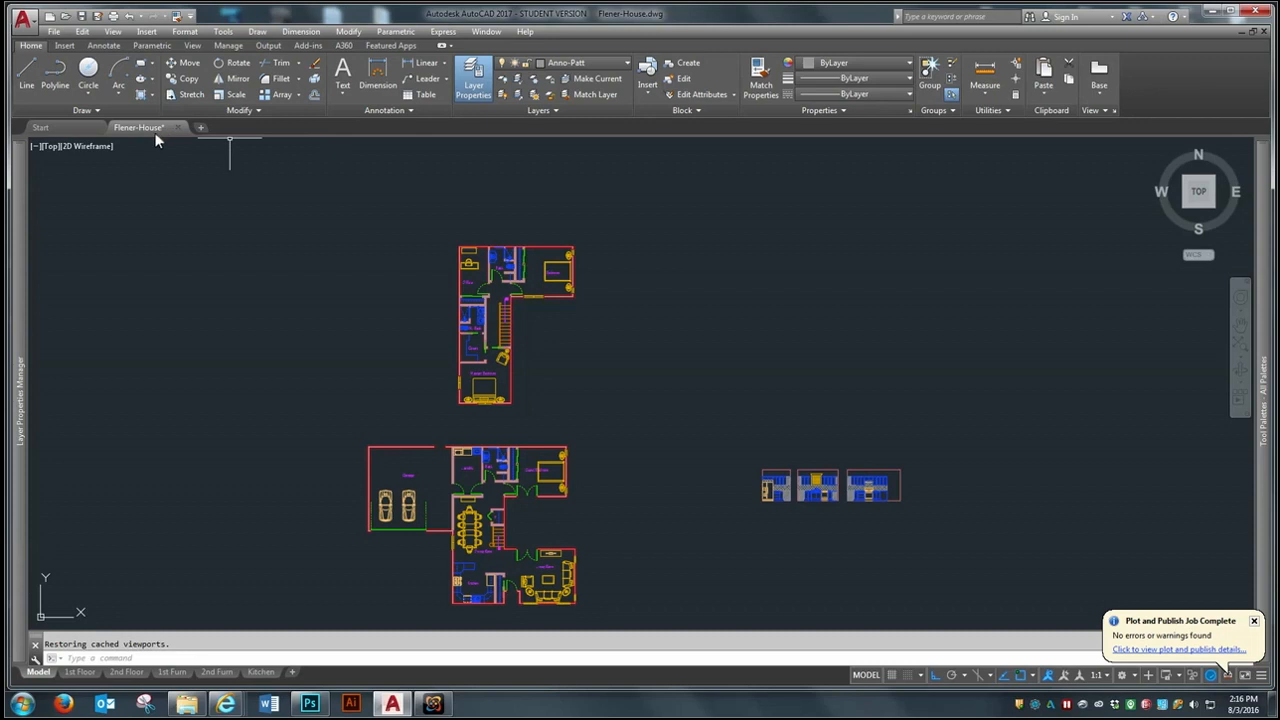
click(259, 110)
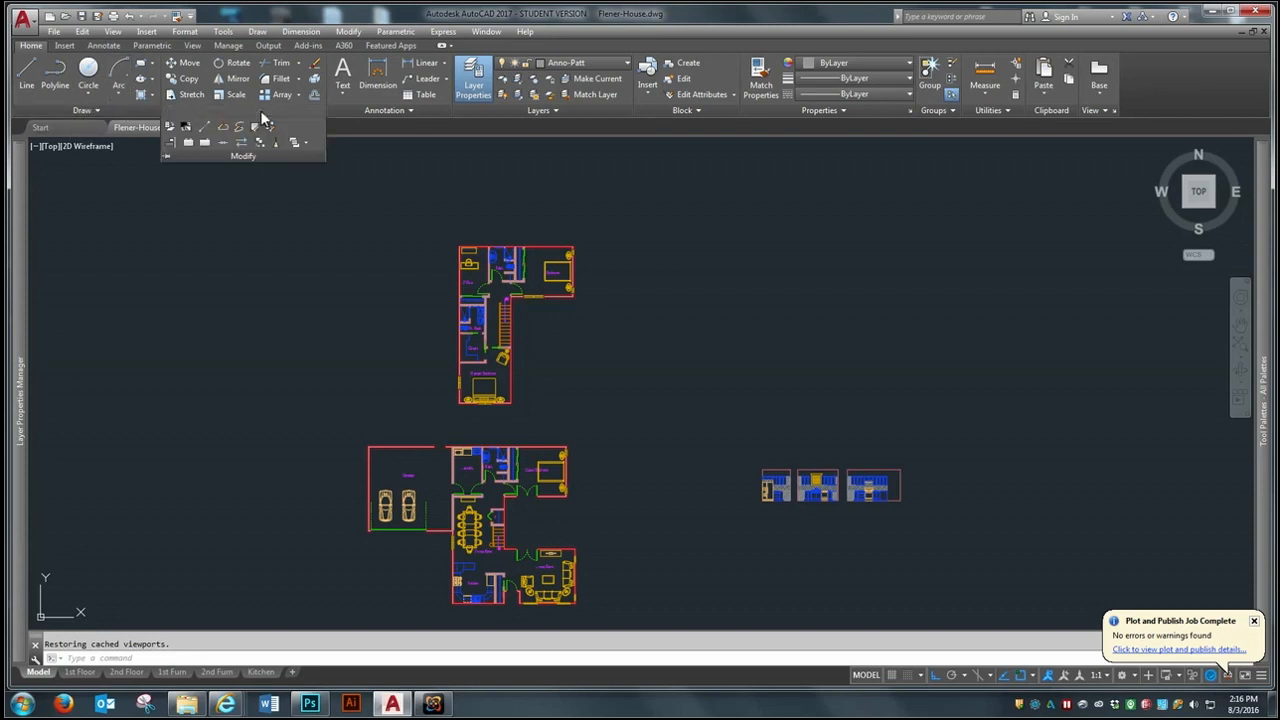
click(773, 233)
click(729, 282)
scroll(762, 385, up, 1)
scroll(666, 446, down, 1)
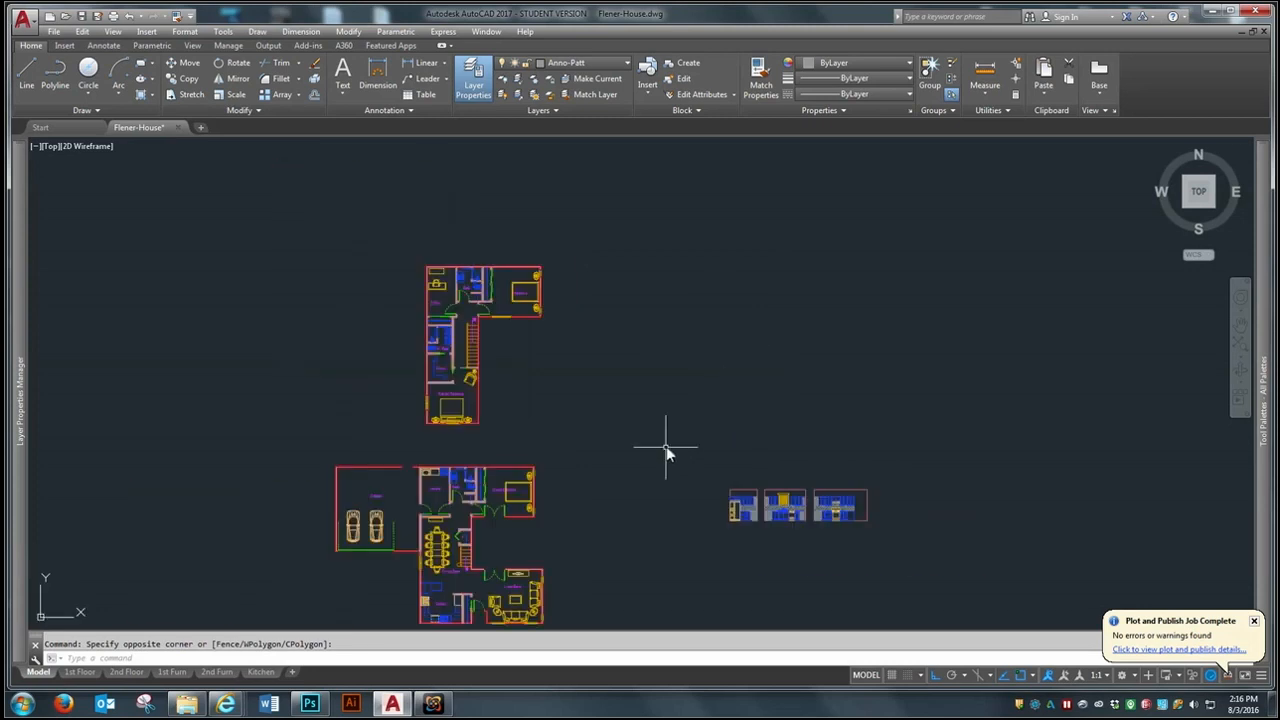
- Draw a 12' line at 45 degrees in the empty space between the floor plans and the kitchen elevations
text(l)
key(Return)
click(585, 428)
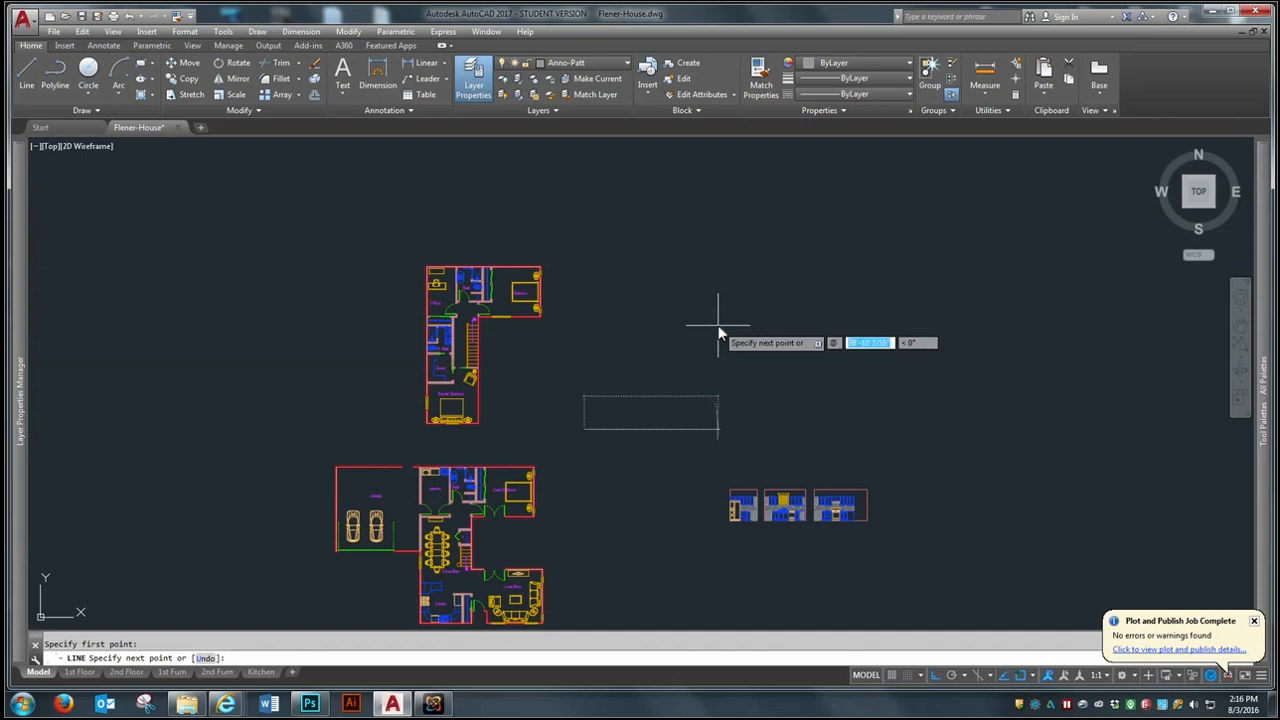
text(12)
key(Tab)
text(45)
key(Return)
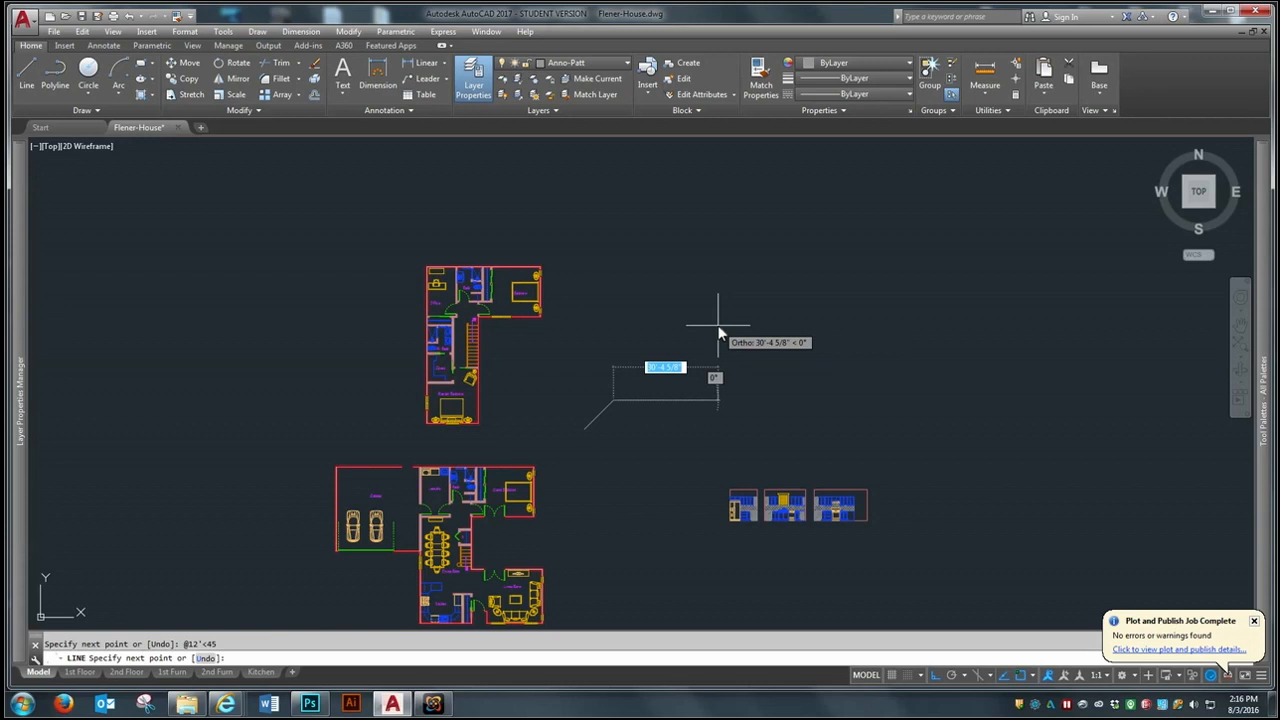
key(Return)
- Copy the TV console rectangle from the living room to the empty space beside the diagonal line, with Ortho turned off
scroll(578, 490, up, 2)
text(co)
key(Return)
scroll(400, 345, up, 2)
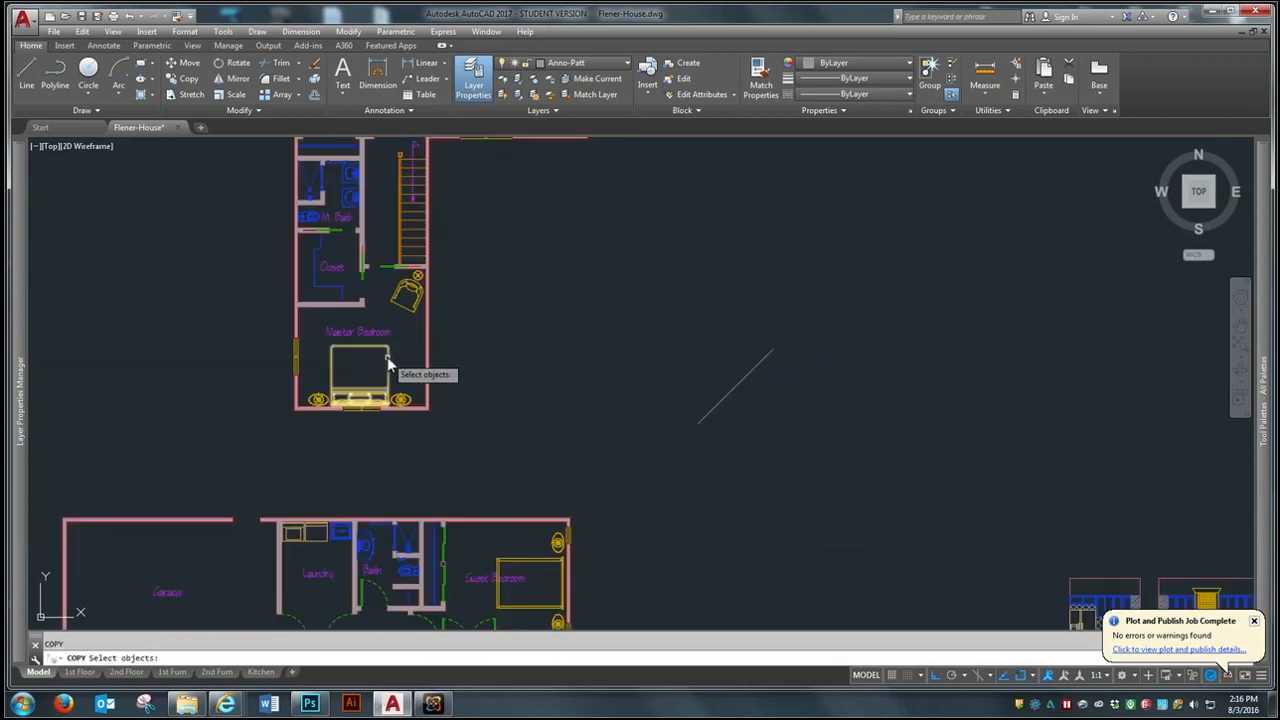
scroll(388, 363, down, 5)
scroll(439, 404, up, 3)
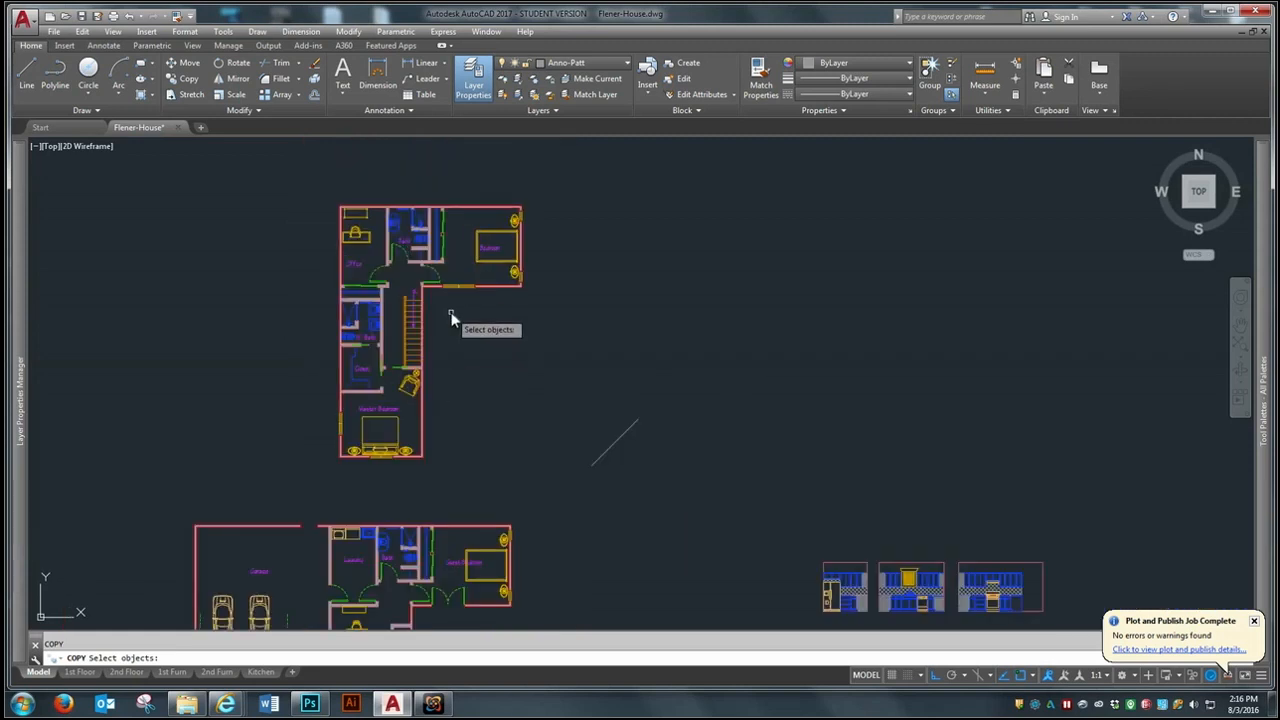
scroll(451, 320, down, 2)
scroll(435, 599, up, 2)
scroll(575, 510, up, 3)
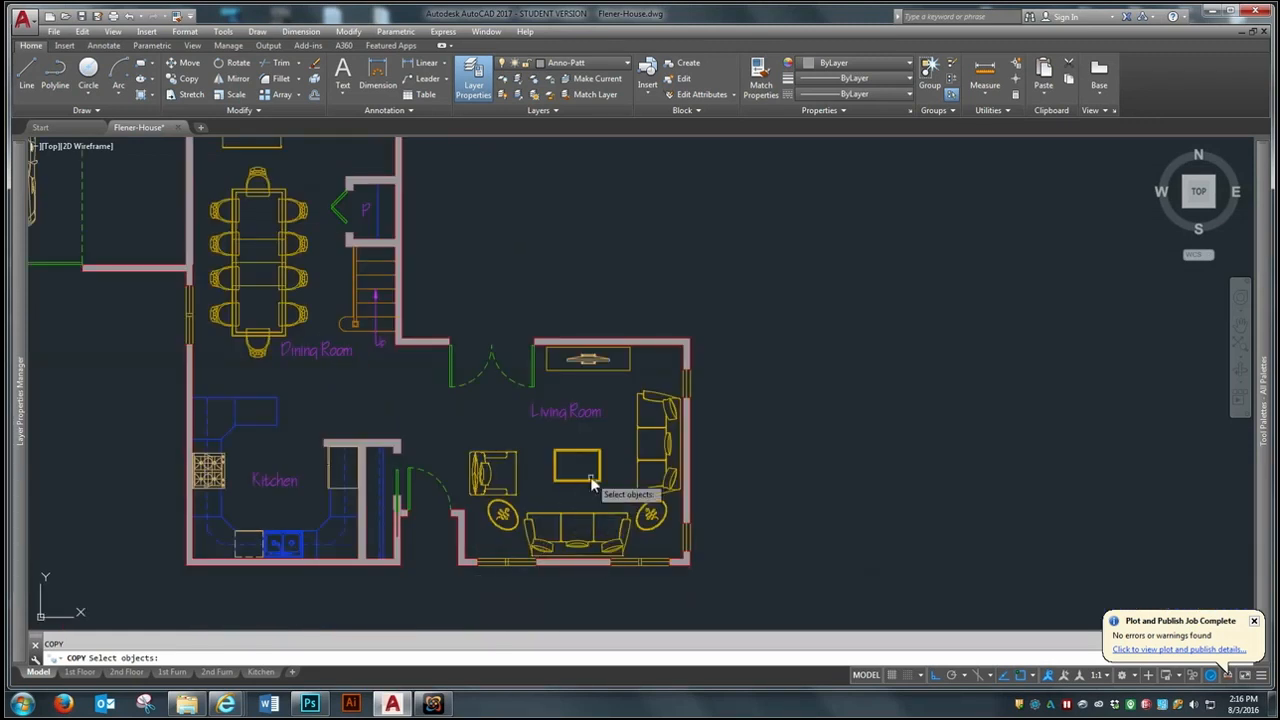
click(581, 370)
key(Return)
click(571, 382)
scroll(589, 480, down, 3)
scroll(668, 290, up, 3)
scroll(618, 398, down, 5)
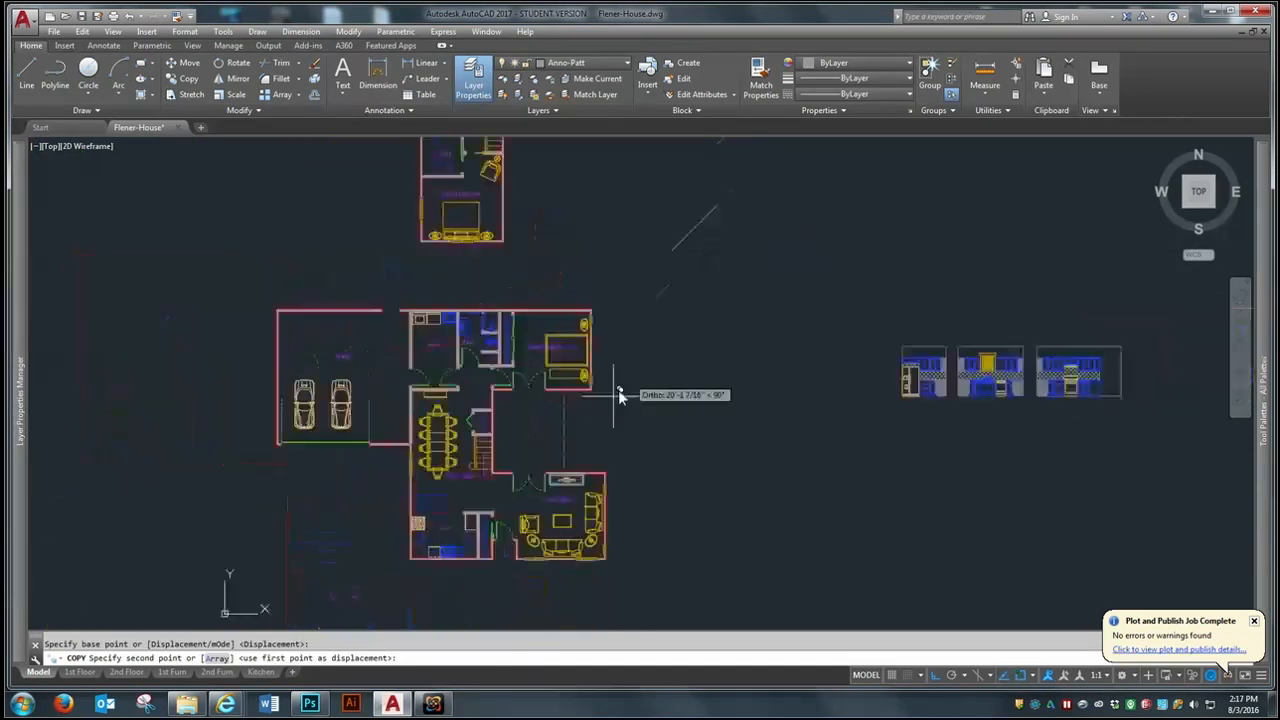
click(933, 676)
scroll(692, 262, up, 3)
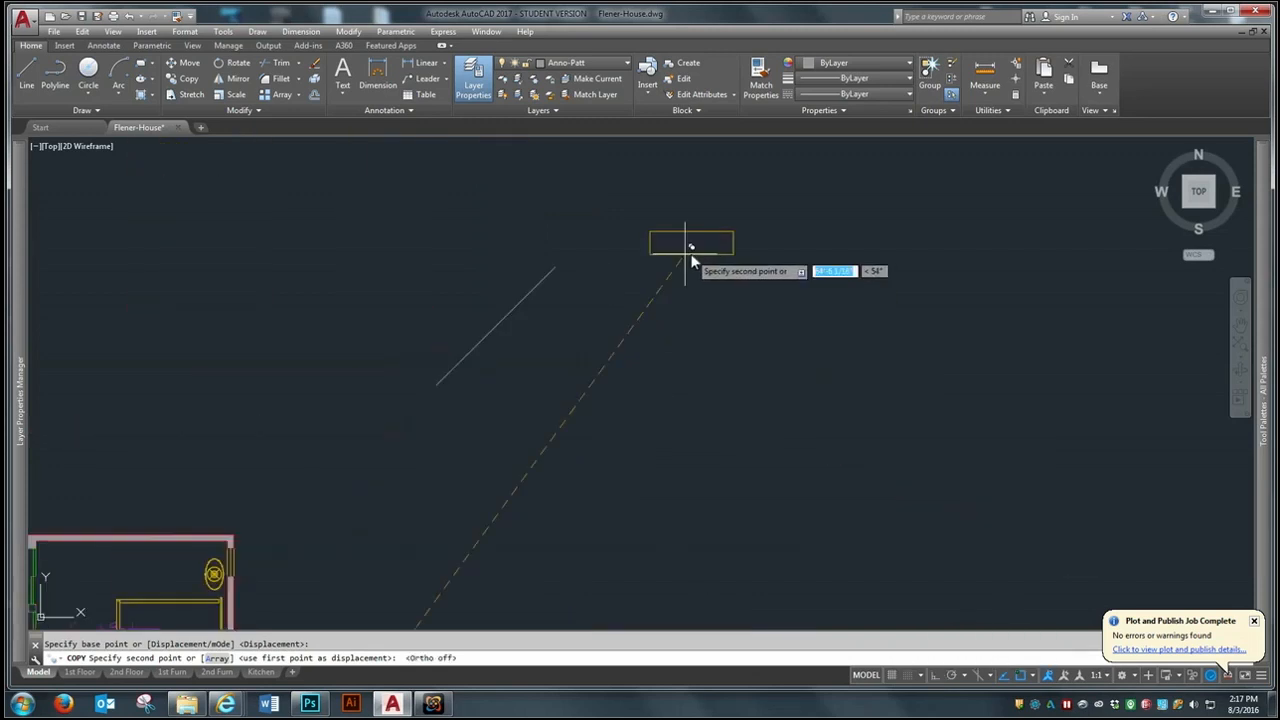
scroll(657, 268, down, 2)
click(581, 341)
scroll(581, 299, up, 4)
key(Return)
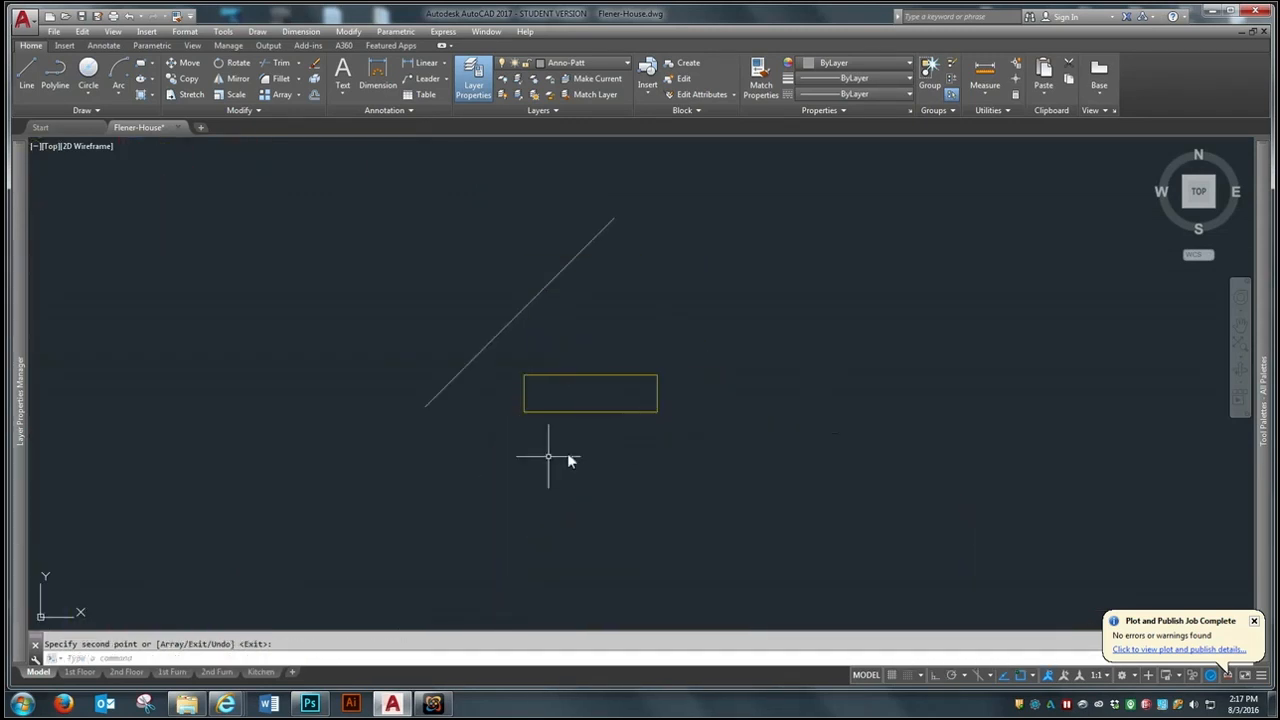
text(RO)
right_click(608, 370)
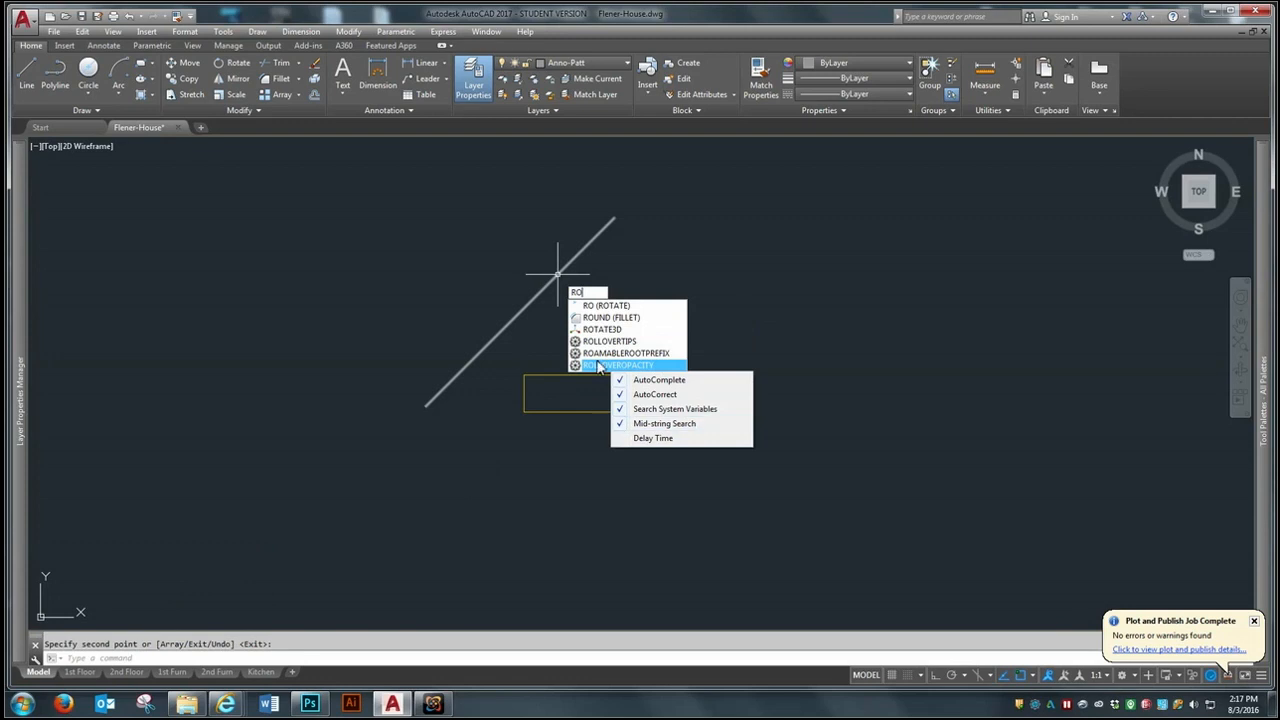
click(600, 365)
key(Escape)
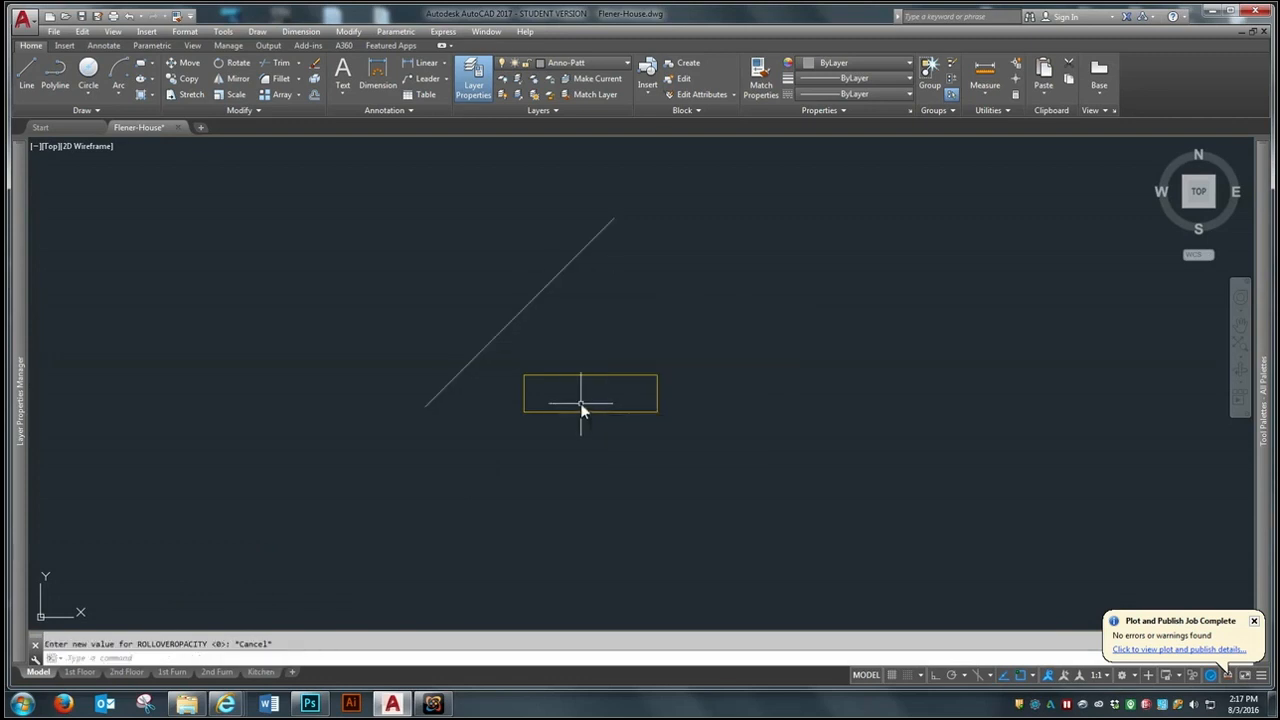
- Rotate the copied console rectangle by eye until it runs roughly parallel to the diagonal line
text(ro)
key(Return)
click(596, 344)
click(576, 404)
key(Return)
click(581, 384)
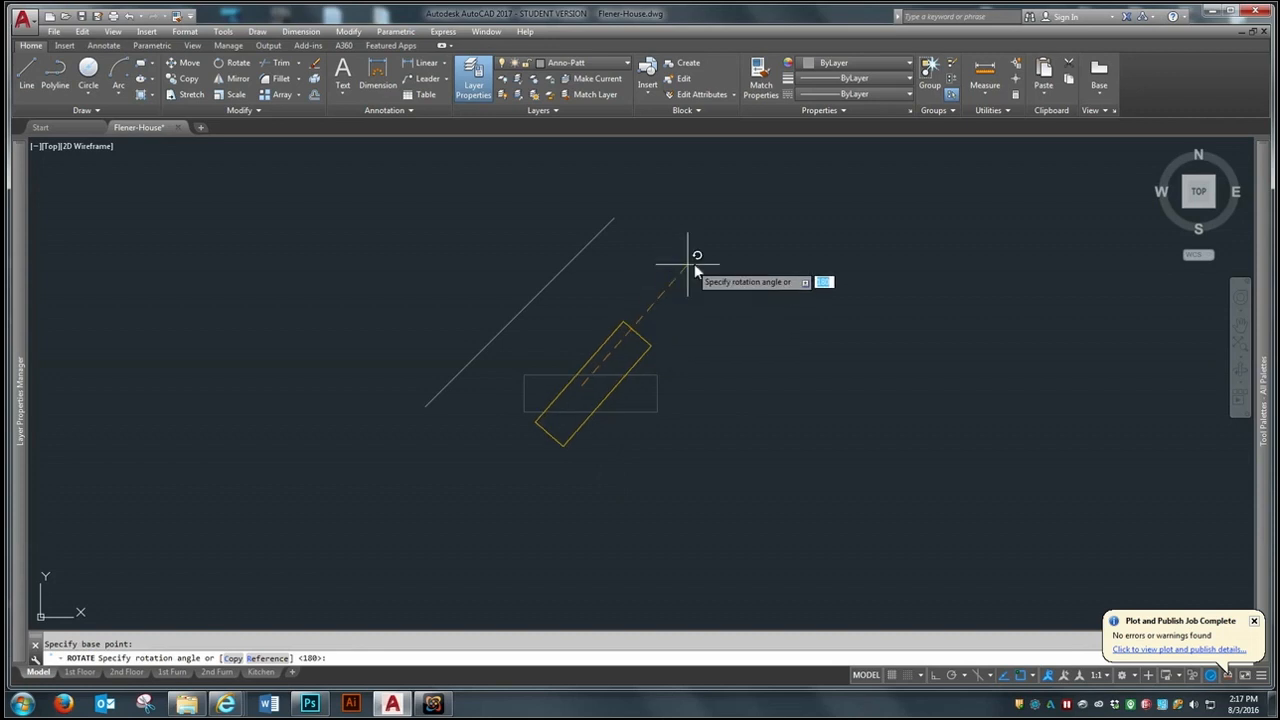
click(740, 229)
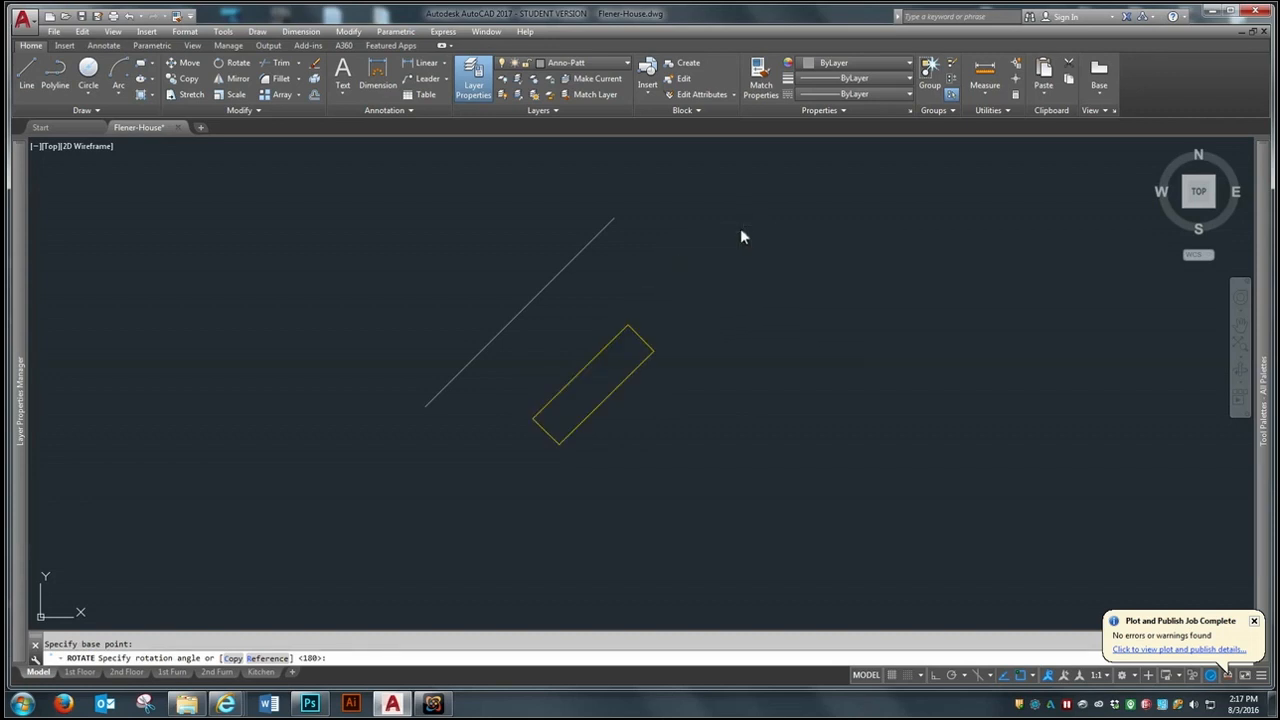
- Move the rotated rectangle by eye to sit close against the lower side of the diagonal line
text(m)
key(Return)
click(600, 410)
click(596, 453)
key(Return)
click(706, 463)
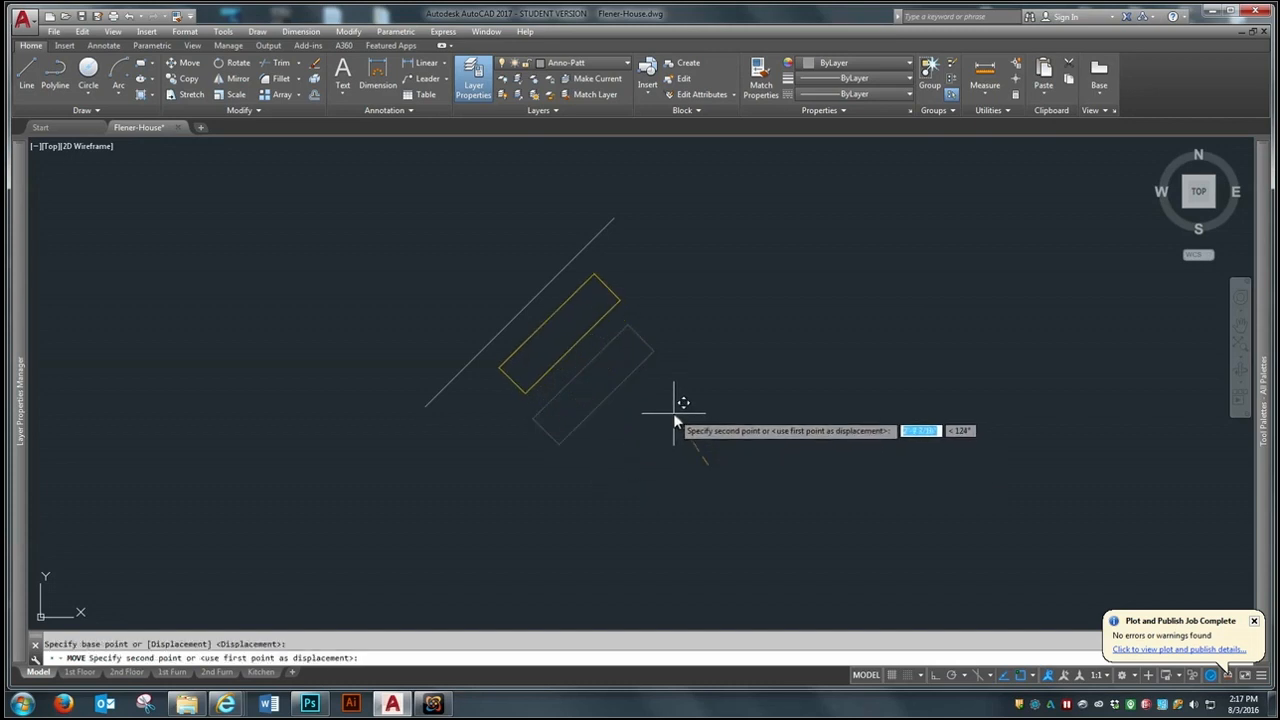
click(662, 403)
scroll(488, 265, up, 2)
text(m)
key(Return)
key(Escape)
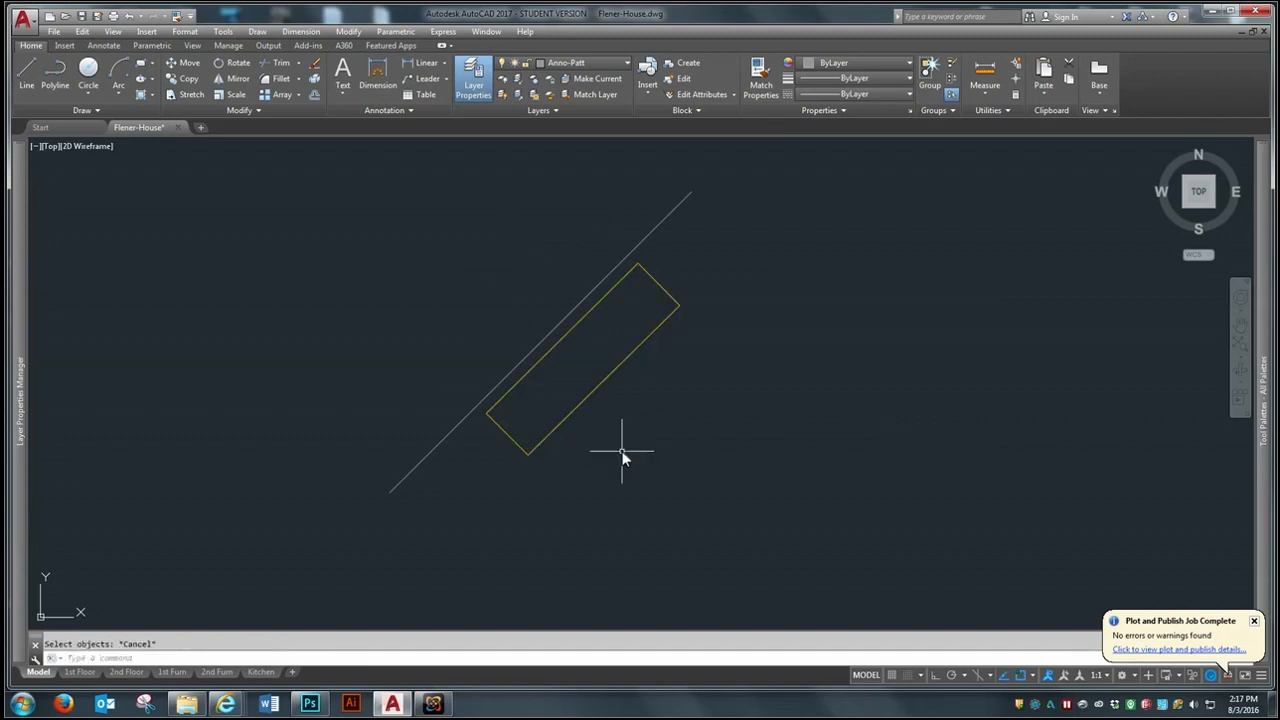
text(m)
key(Return)
scroll(622, 456, down, 2)
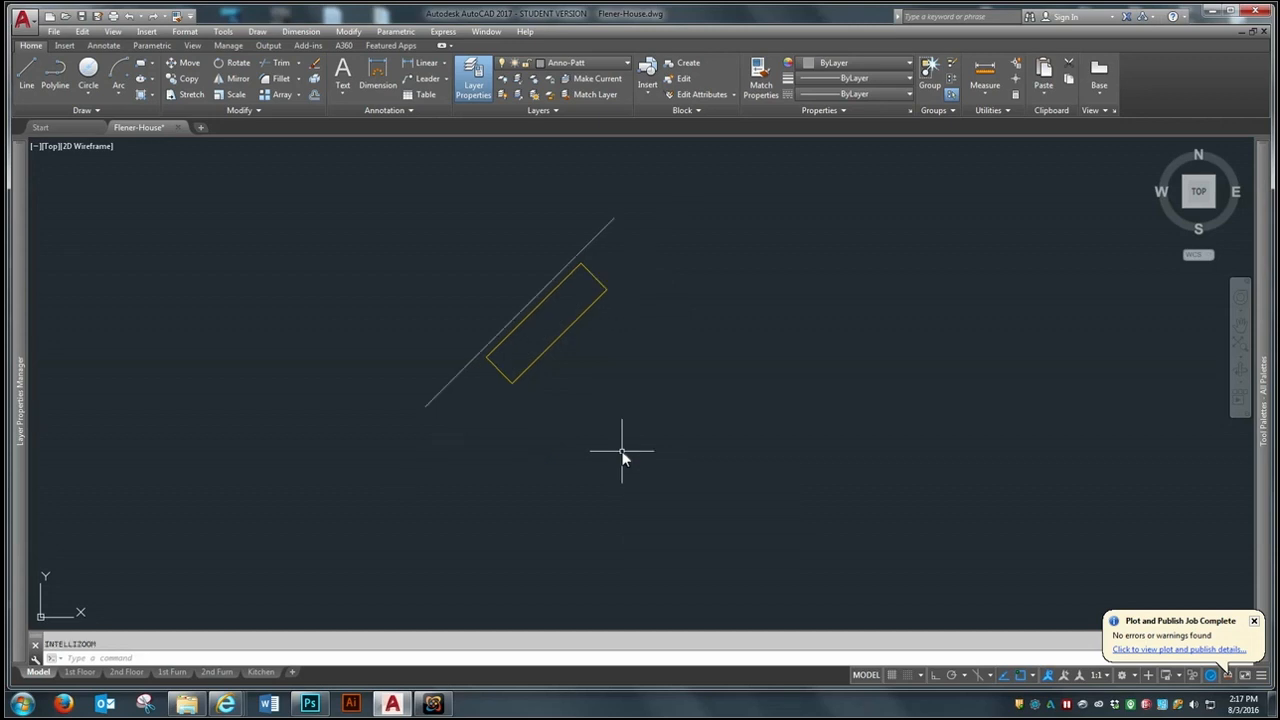
- Undo the console rectangle's move and rotation
key(ctrl+z)
key(ctrl+z)
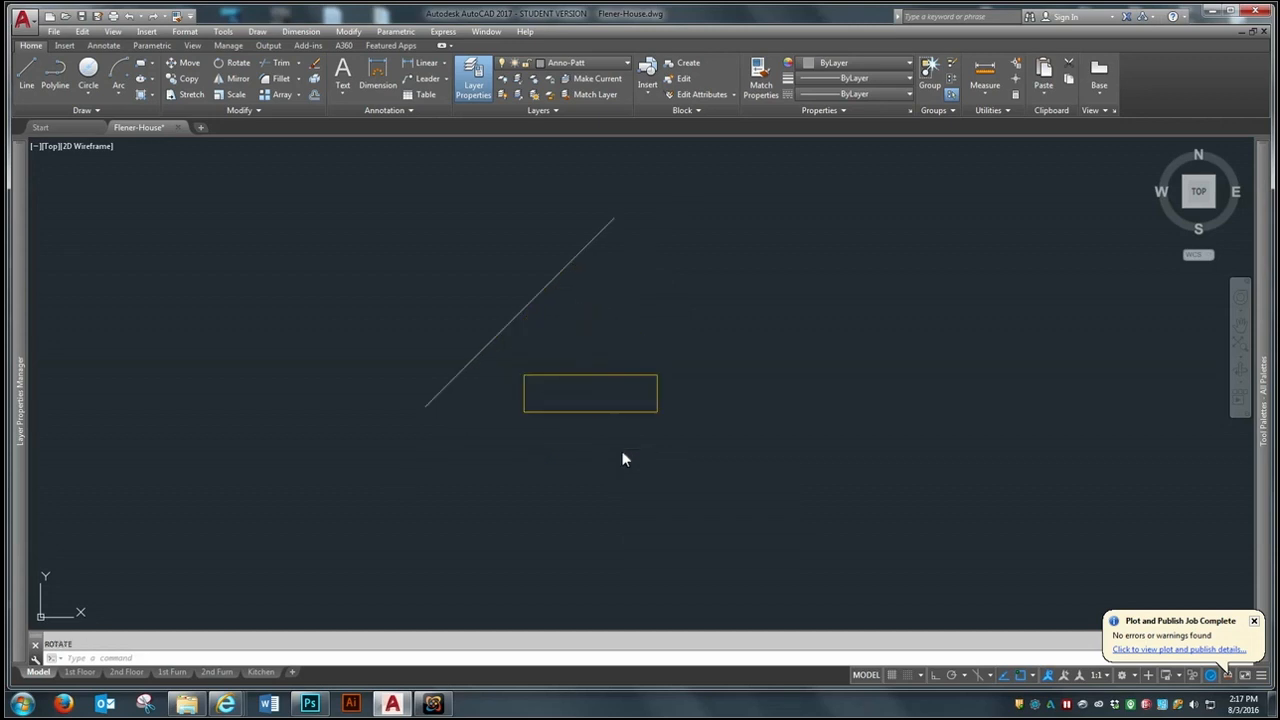
- Align the console rectangle to the diagonal line, matching its two upper corners to the line's lower and upper endpoints, without scaling
scroll(520, 272, up, 2)
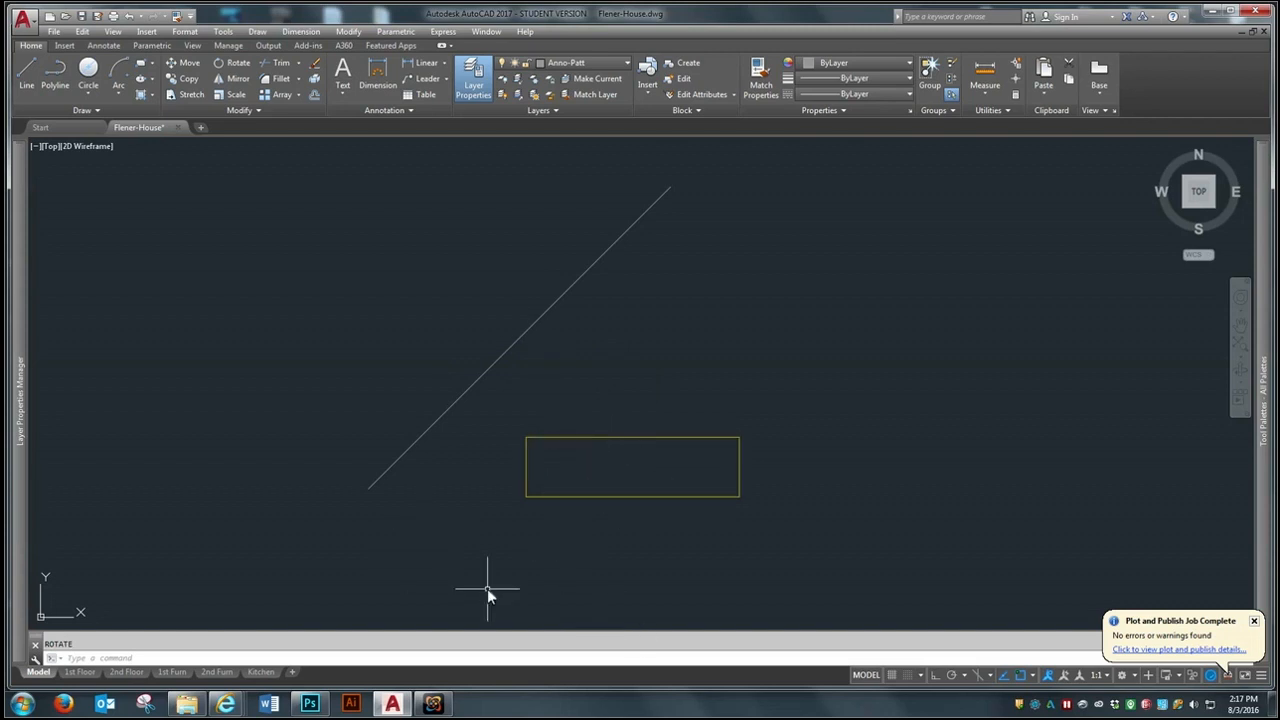
text(al)
key(Return)
click(630, 438)
key(Return)
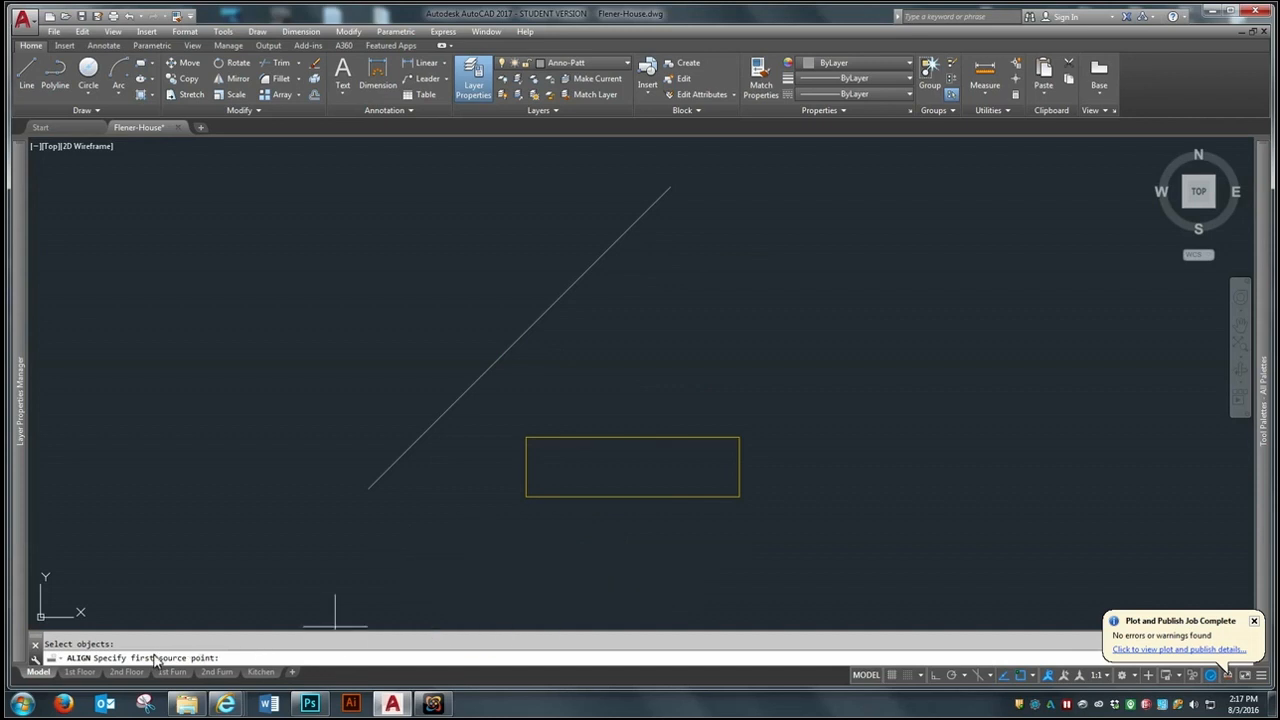
click(527, 439)
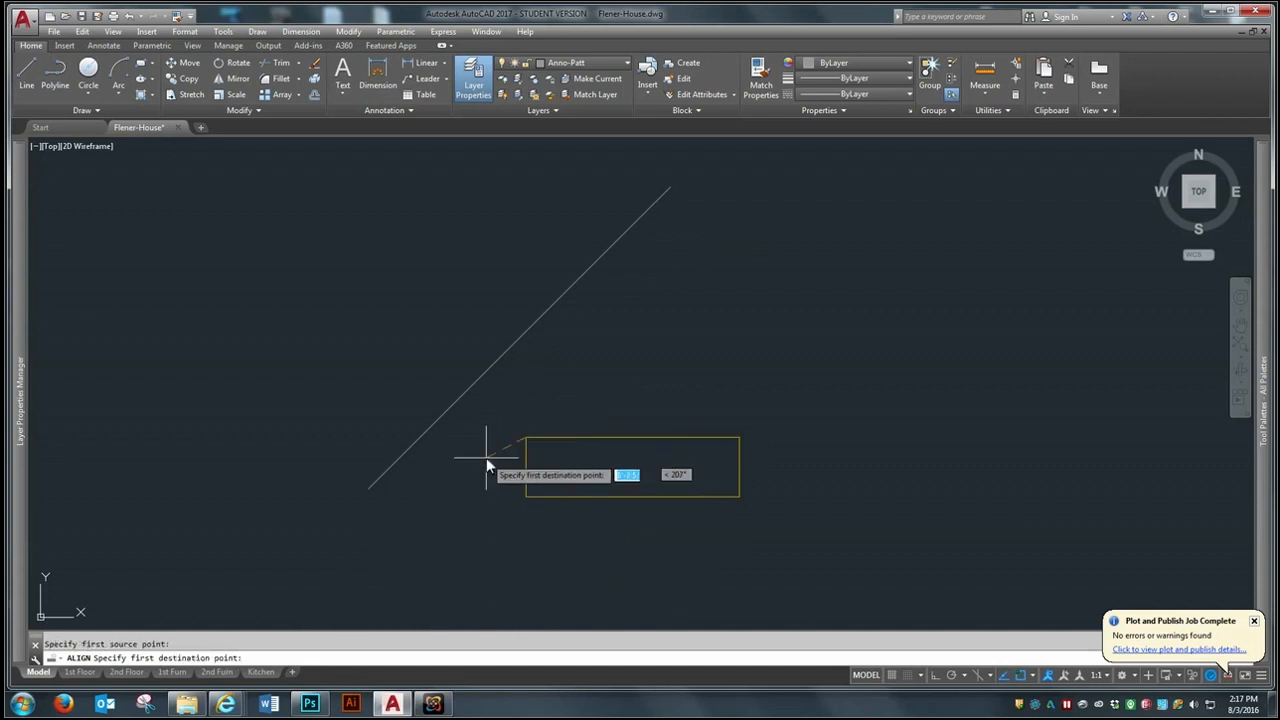
click(375, 492)
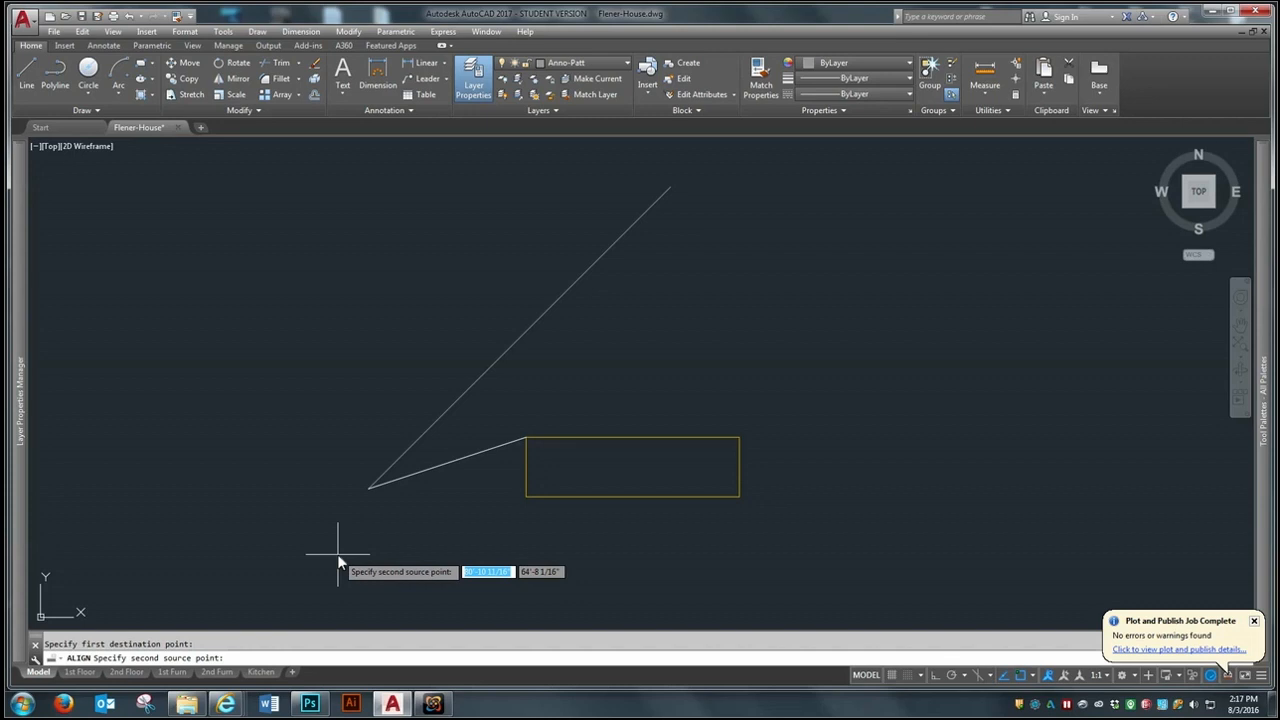
click(738, 439)
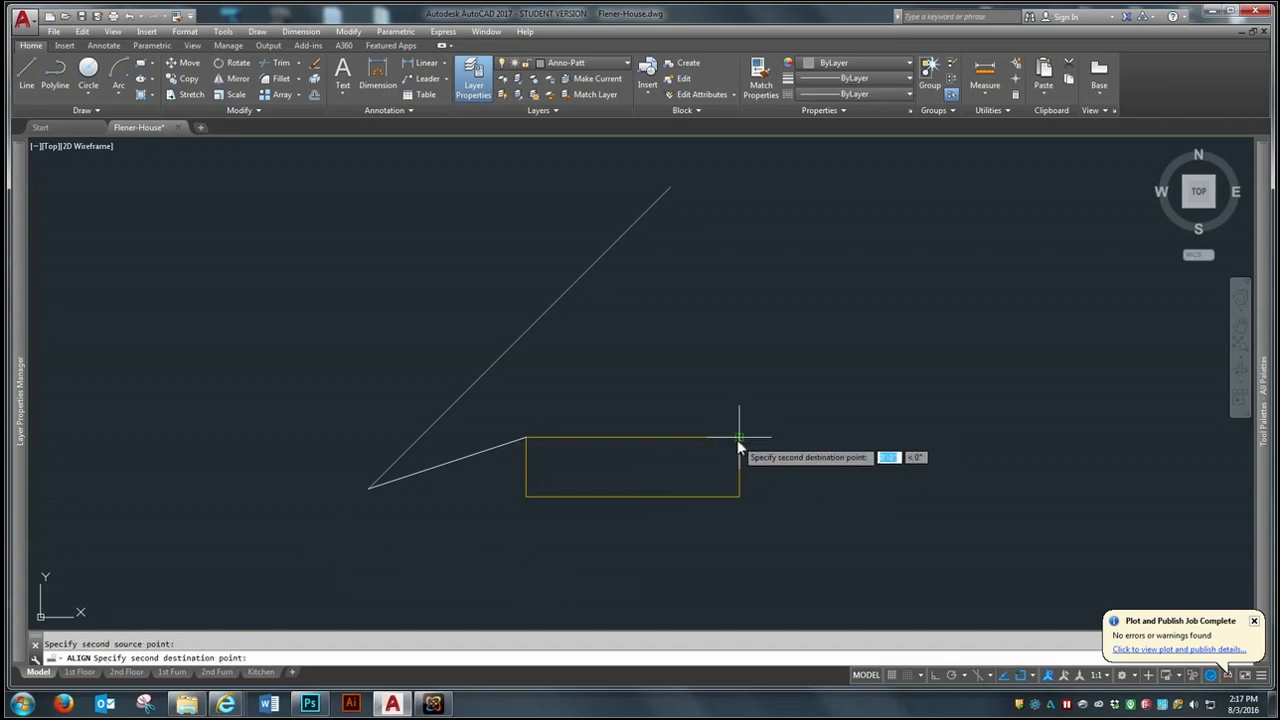
click(670, 188)
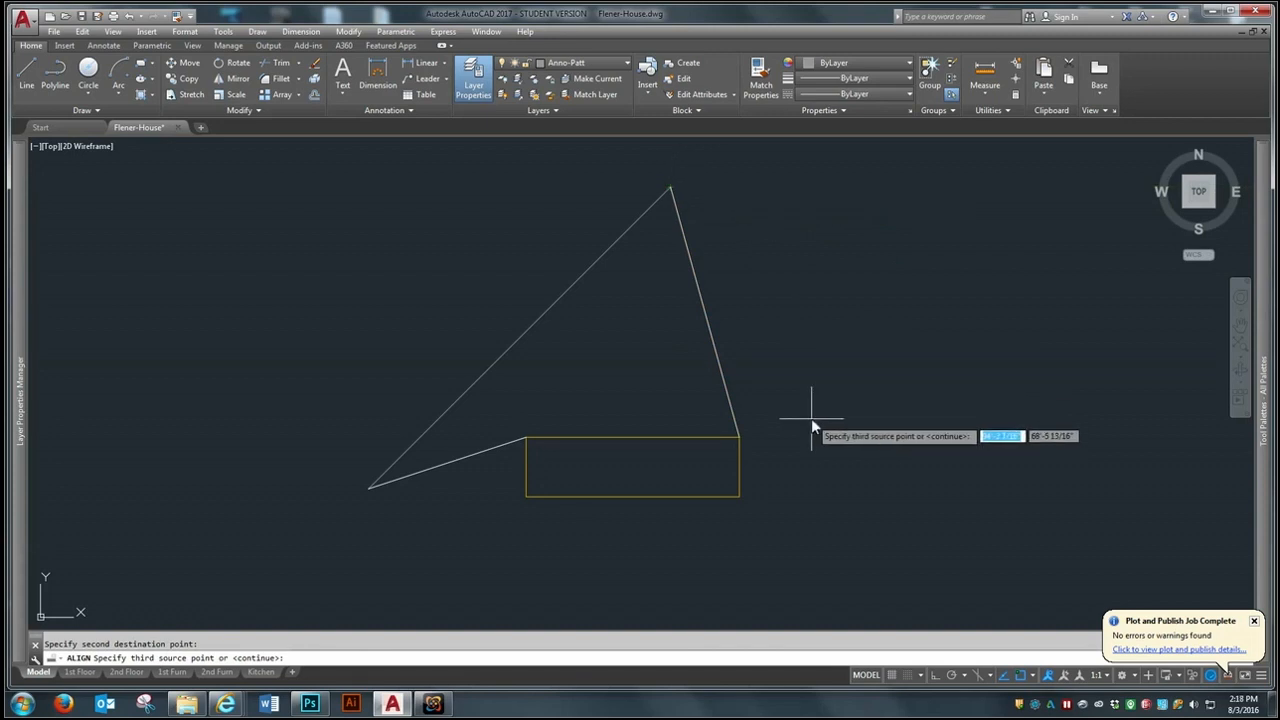
key(Return)
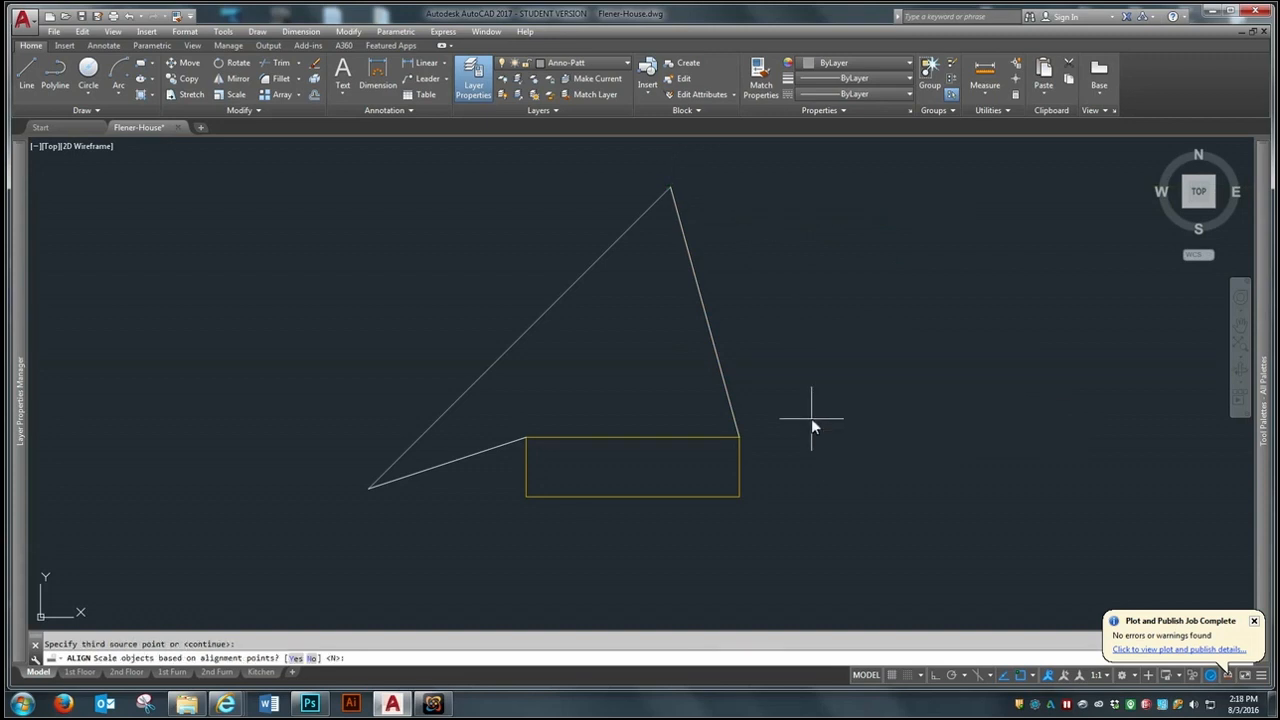
key(Return)
- Move the aligned rectangle up along the diagonal line to about the line's middle
text(m)
key(Return)
click(513, 426)
click(498, 458)
key(Return)
click(524, 488)
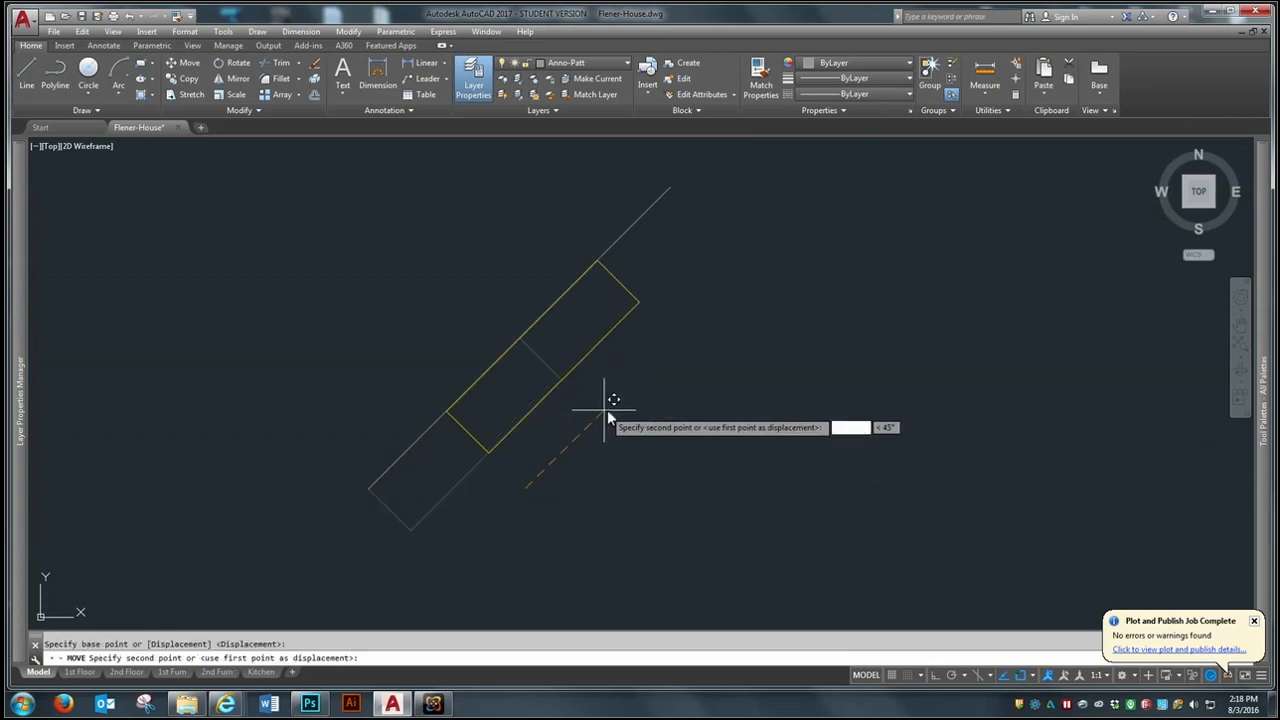
click(611, 412)
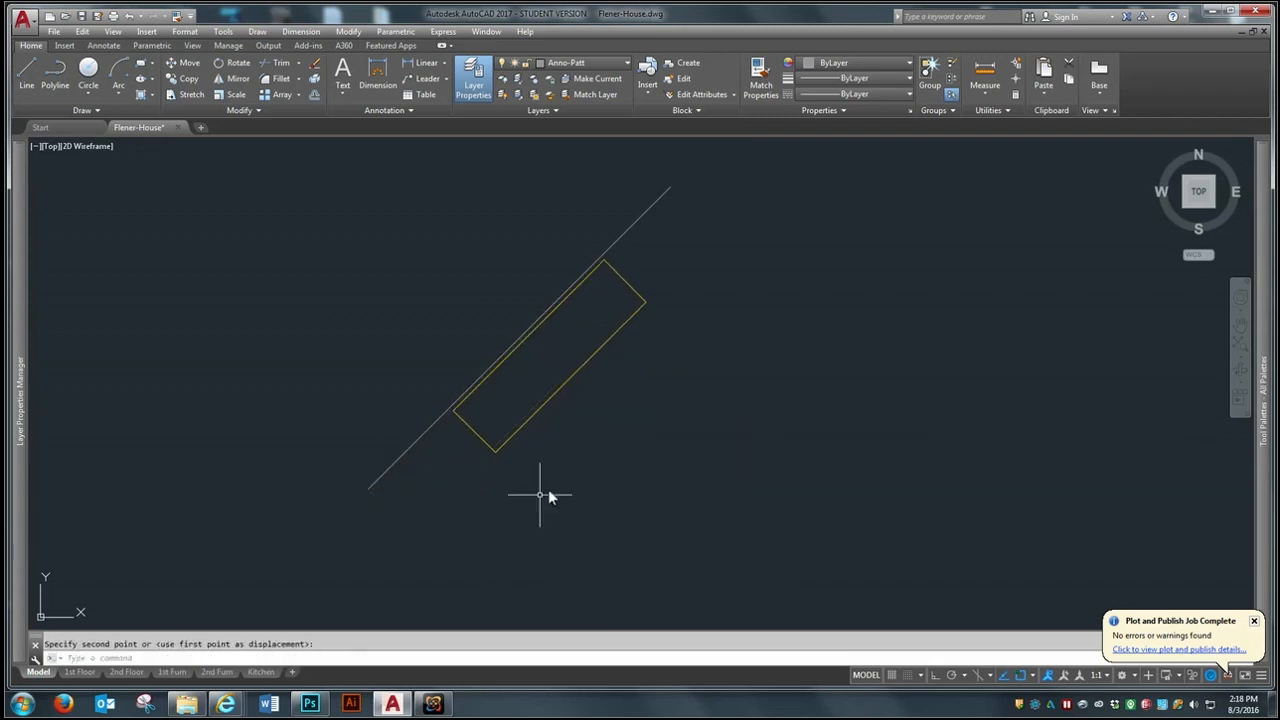
- Erase the practice console rectangle and the diagonal line it was aligned to
click(478, 392)
text(e)
key(Return)
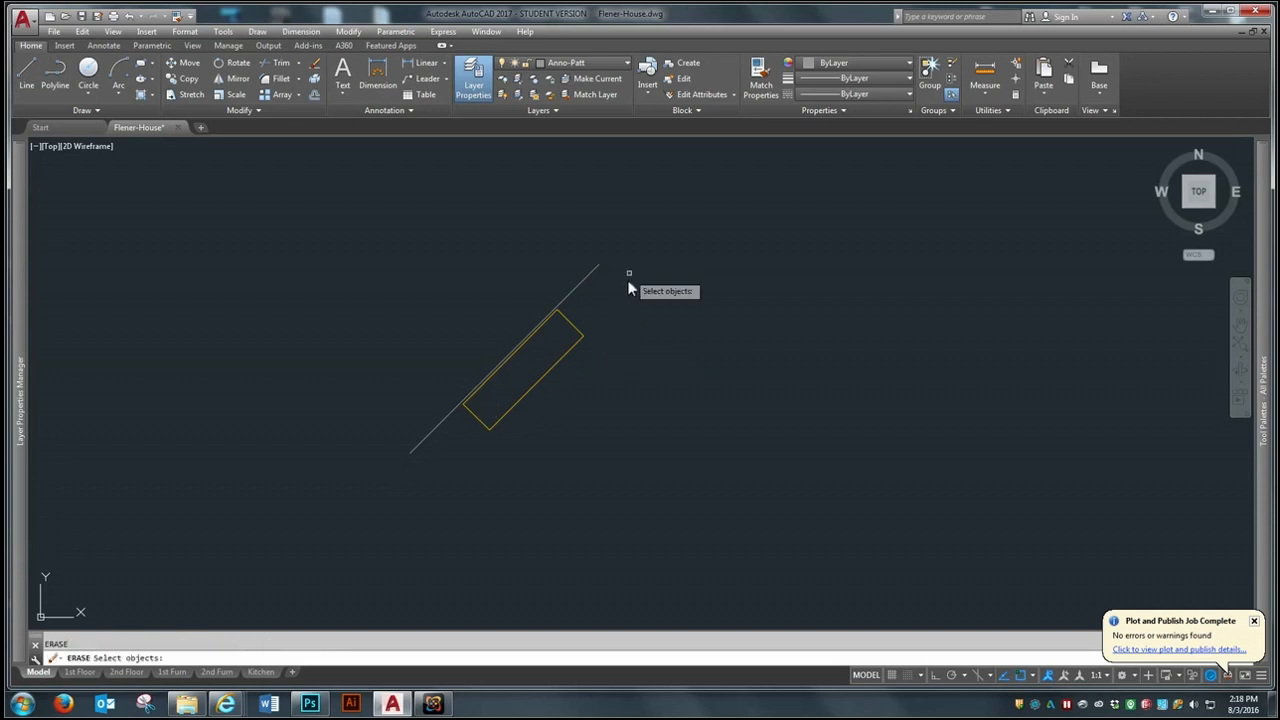
click(630, 271)
click(459, 429)
key(Return)
scroll(451, 370, down, 6)
scroll(426, 298, up, 3)
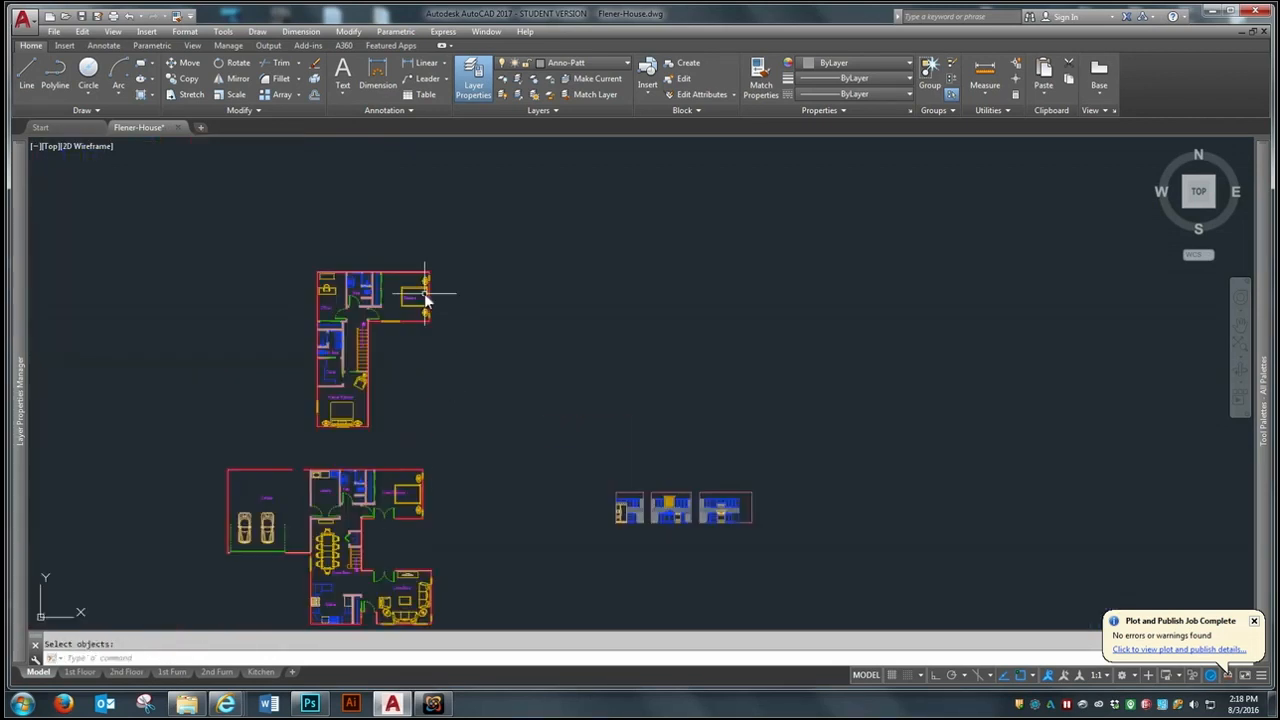
scroll(426, 298, down, 2)
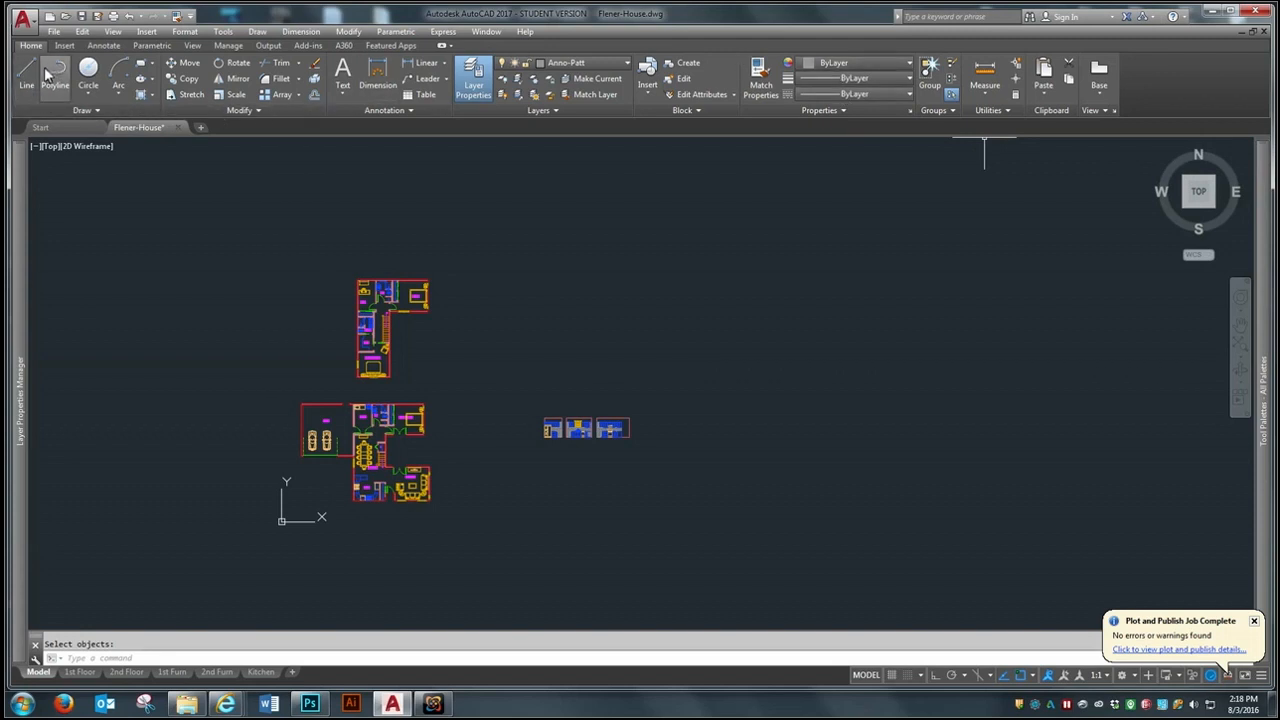
scroll(303, 463, up, 2)
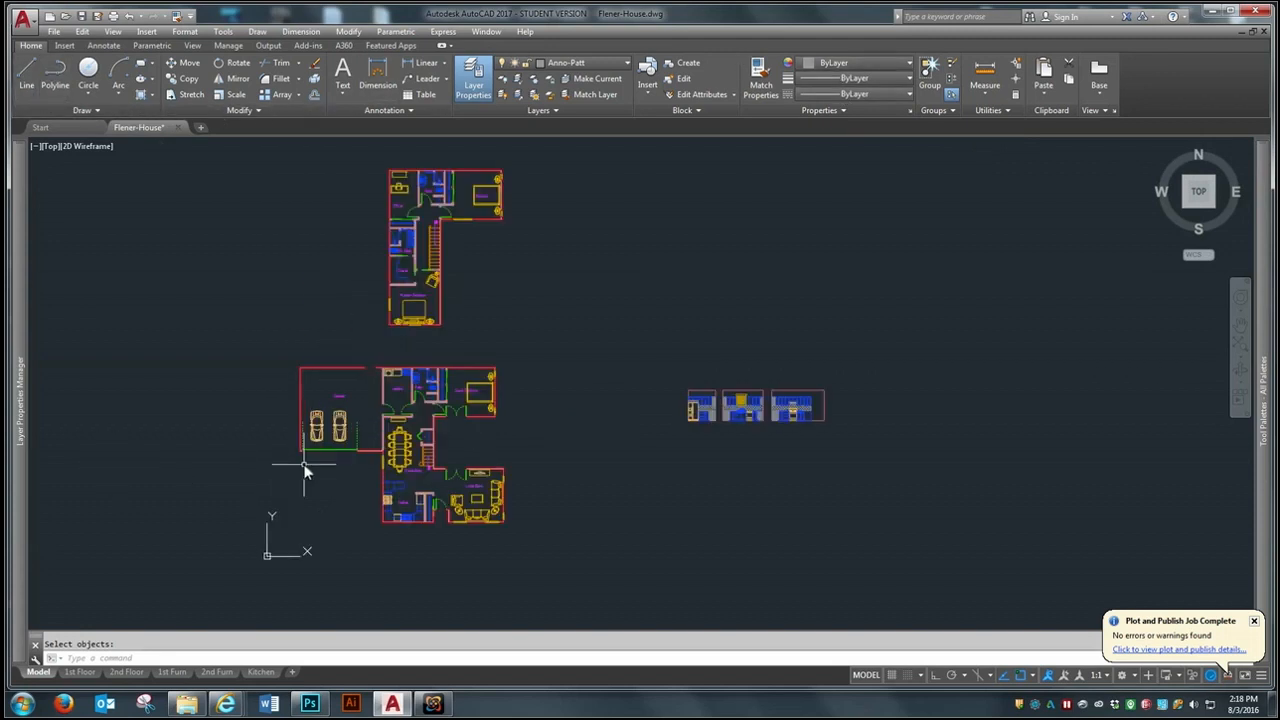
scroll(407, 510, down, 2)
scroll(407, 510, up, 2)
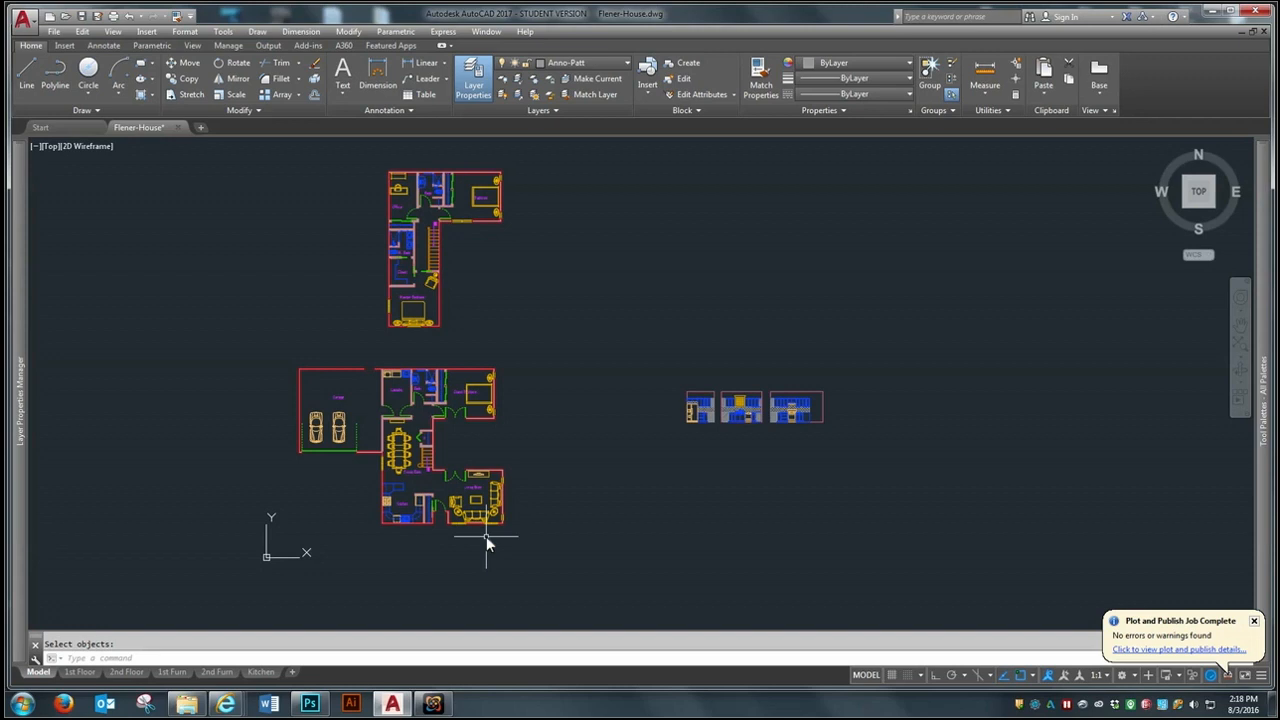
- Purge all unused named items from the drawing, confirming all items at once and repeating until nothing purgeable remains
text(PURe)
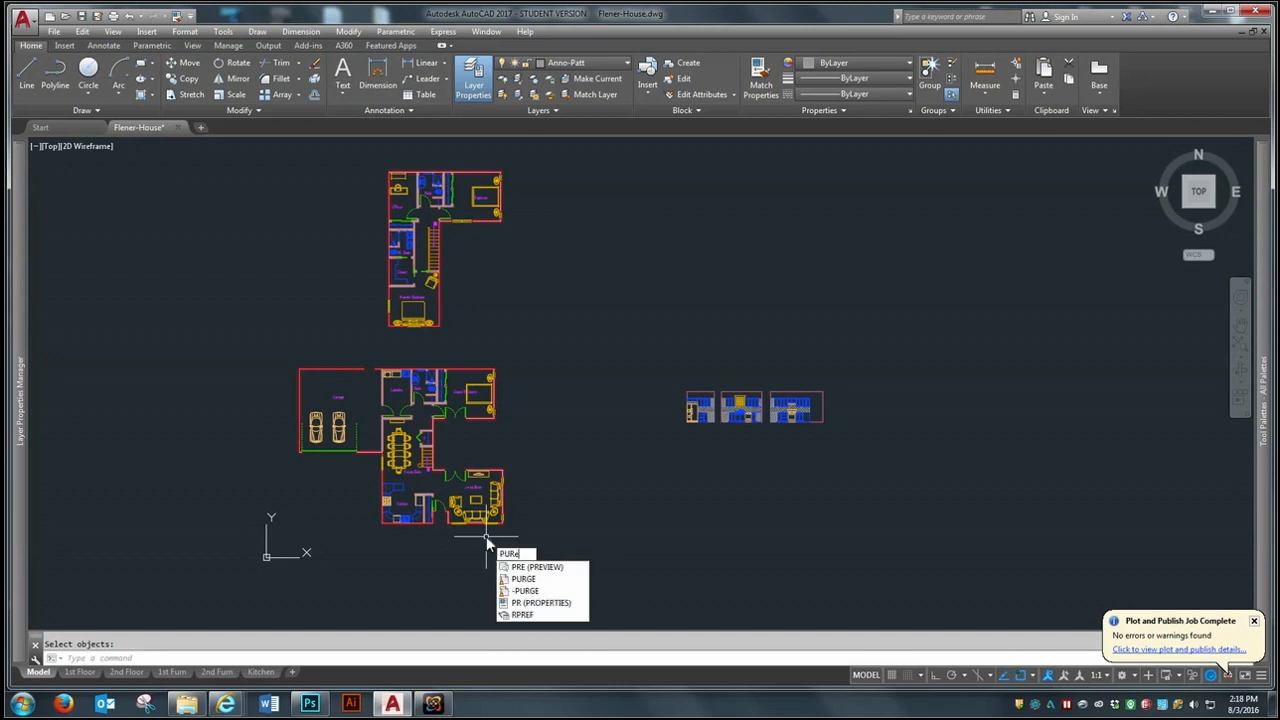
text(e)
key(Return)
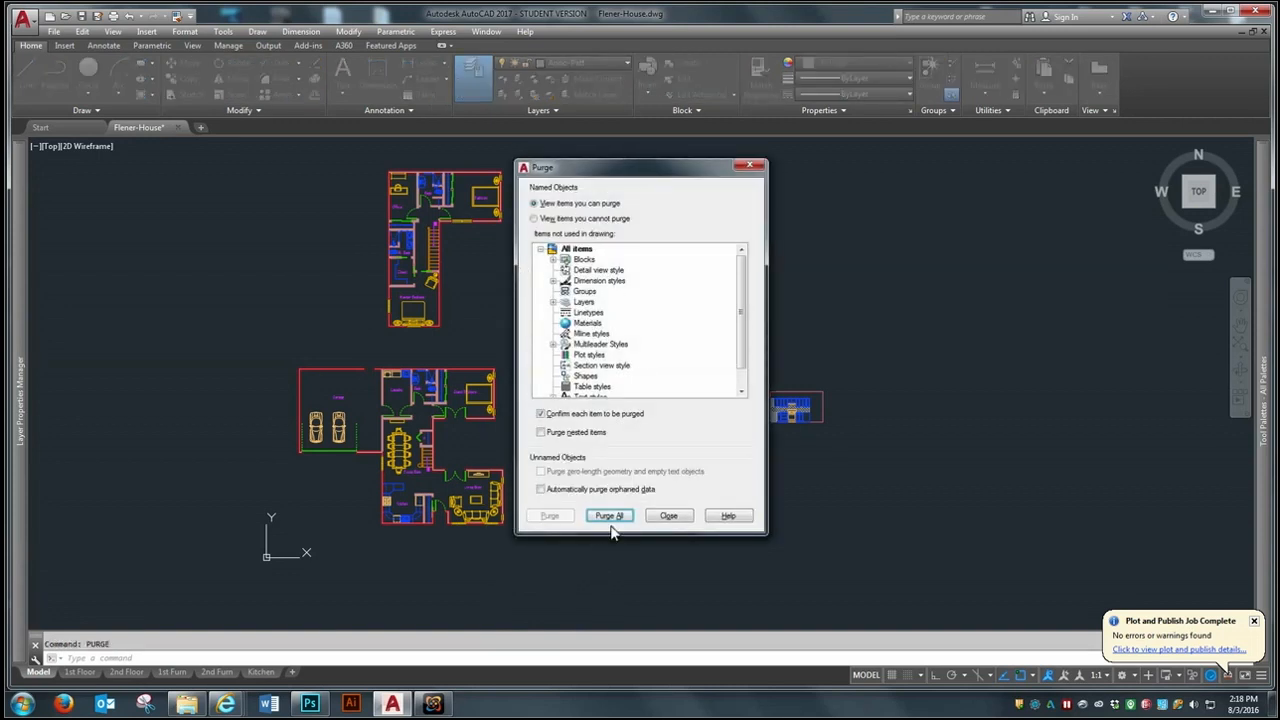
click(611, 518)
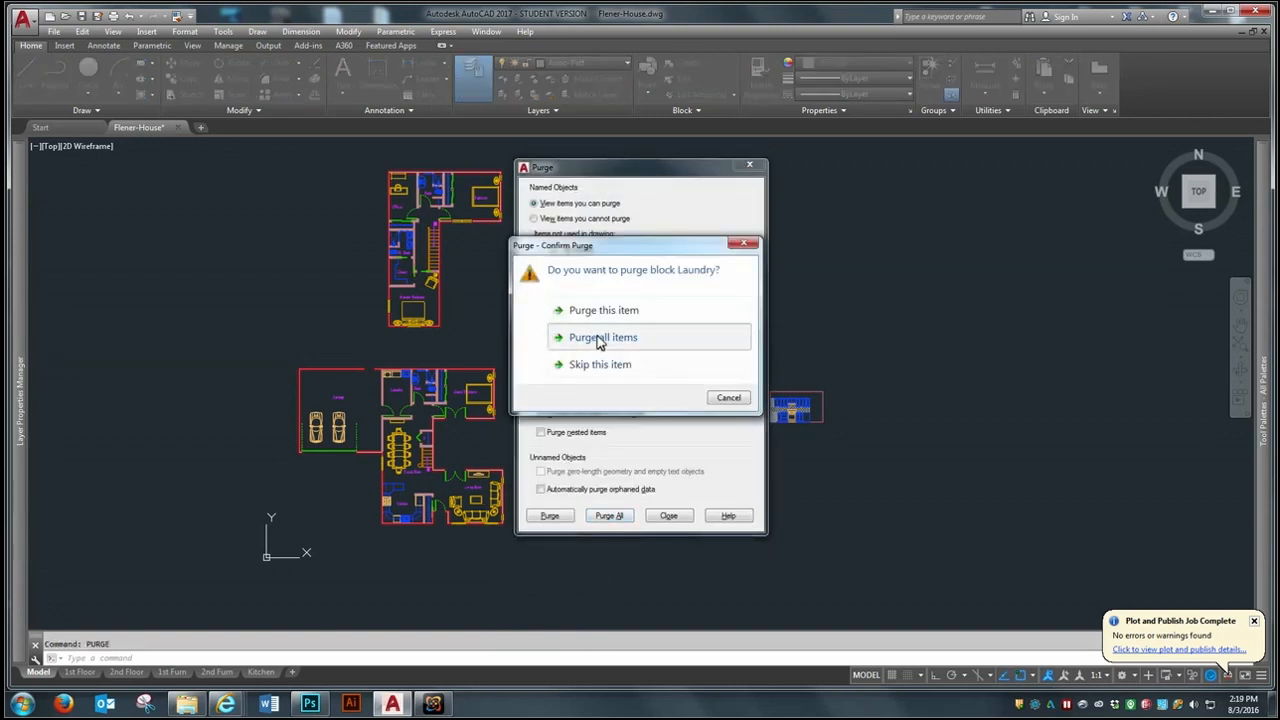
click(600, 342)
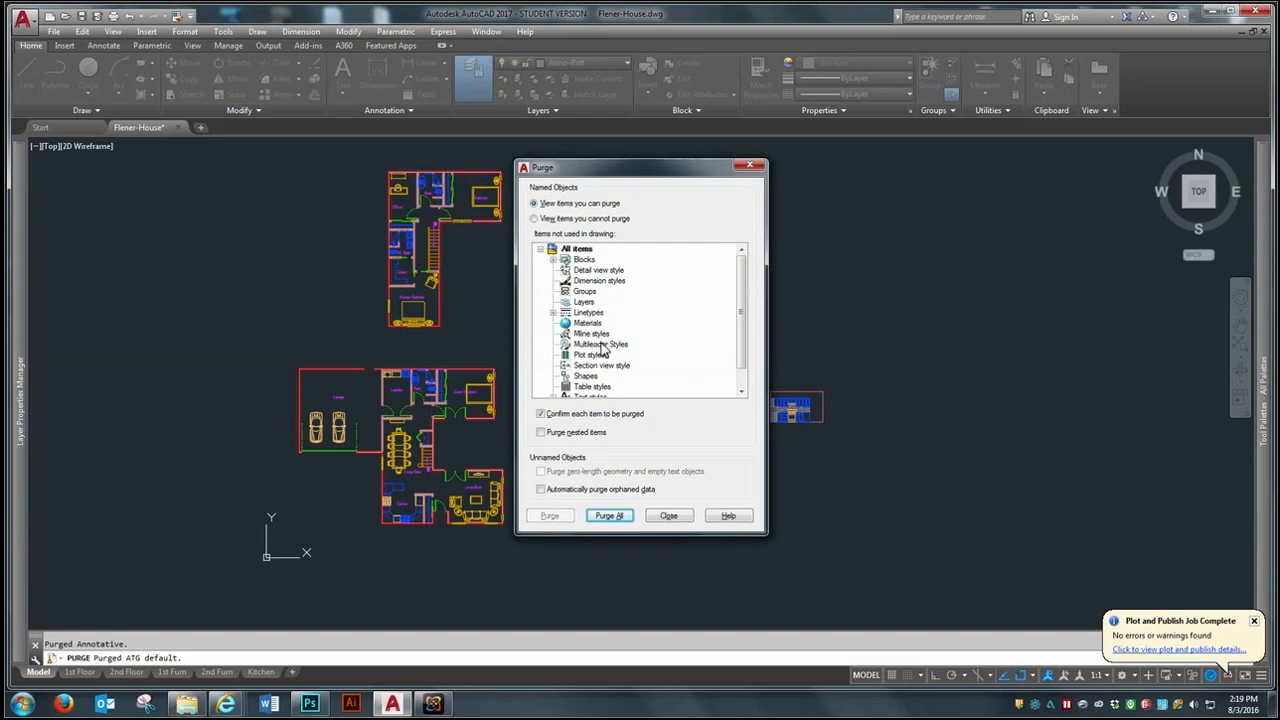
click(619, 517)
click(574, 340)
click(611, 517)
click(595, 350)
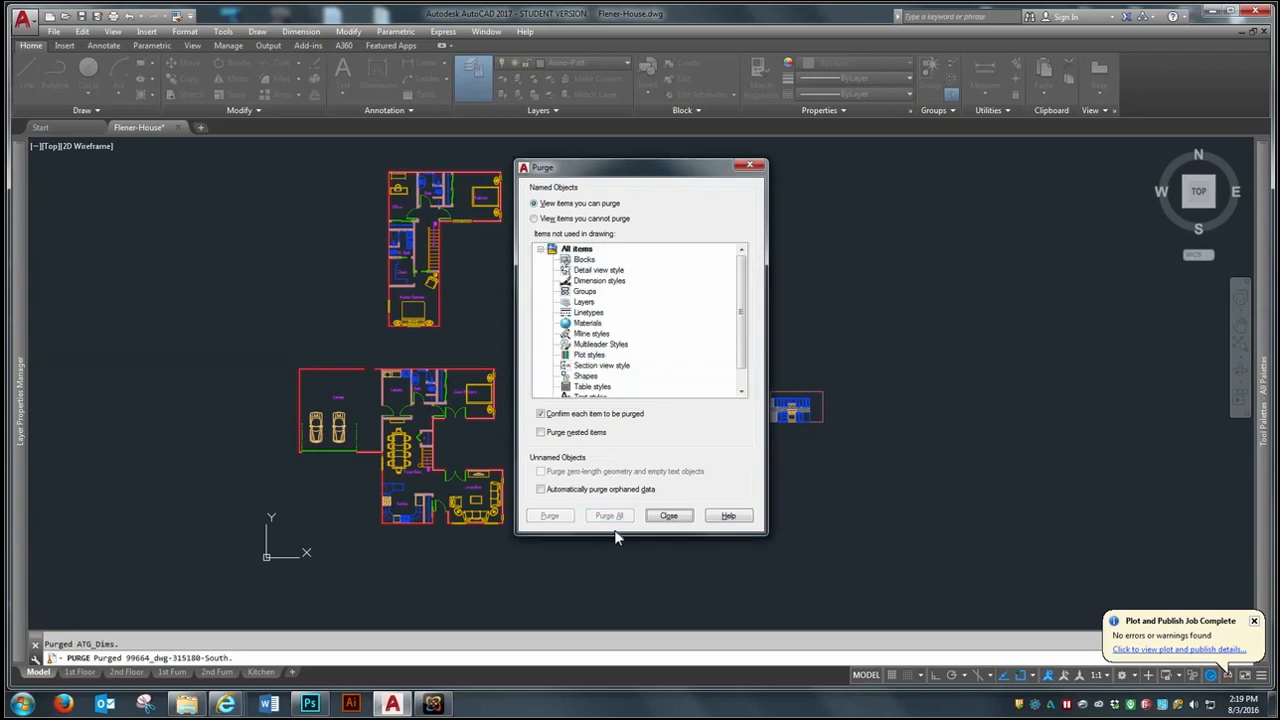
click(668, 515)
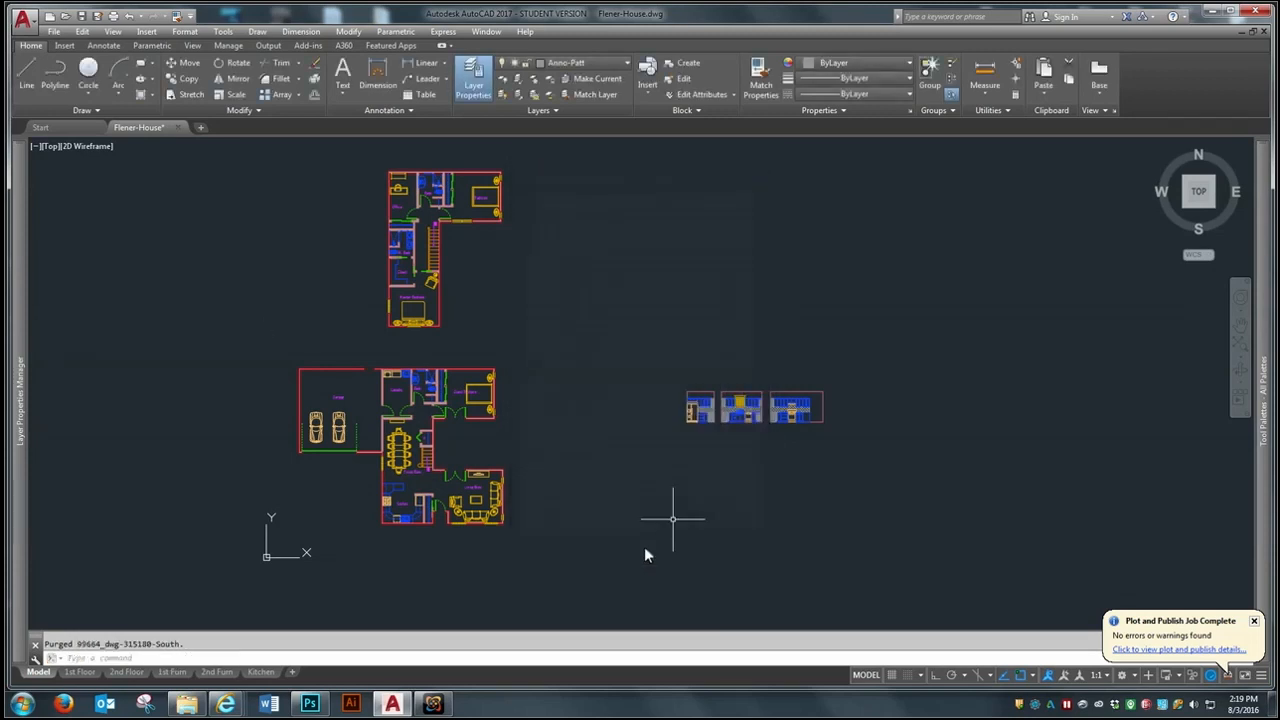
scroll(344, 501, down, 2)
scroll(355, 419, up, 2)
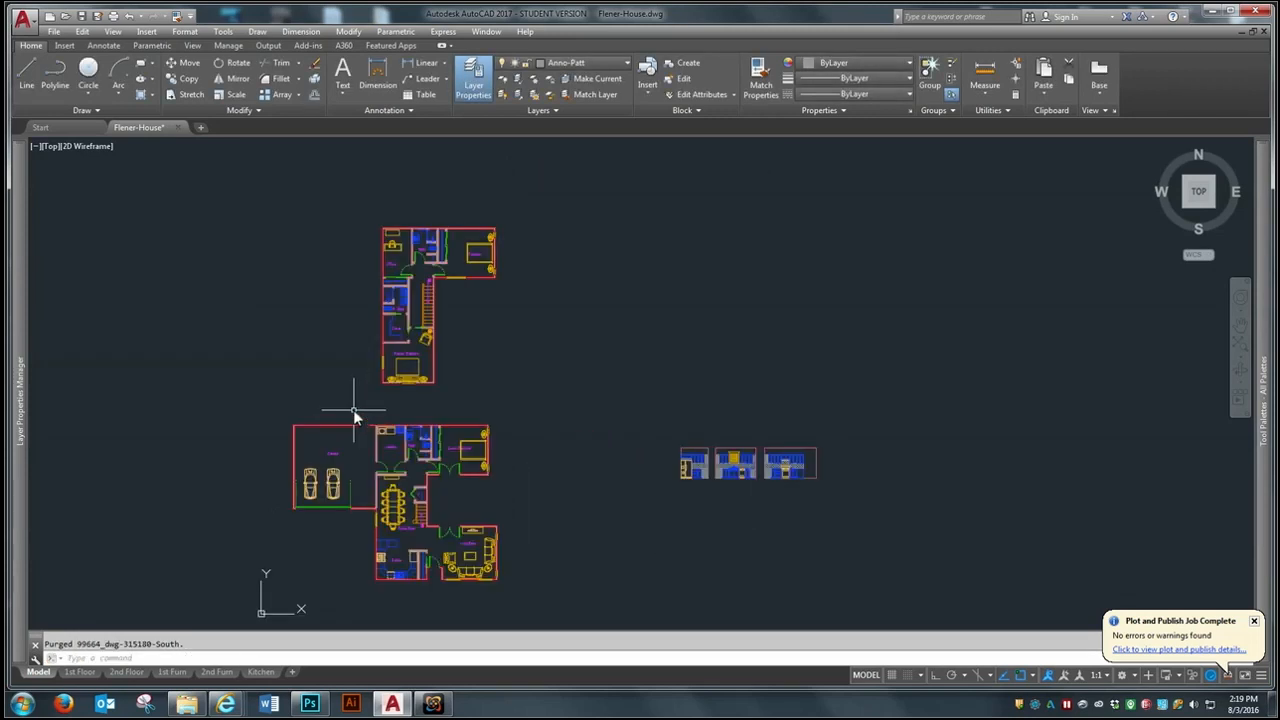
scroll(392, 312, down, 2)
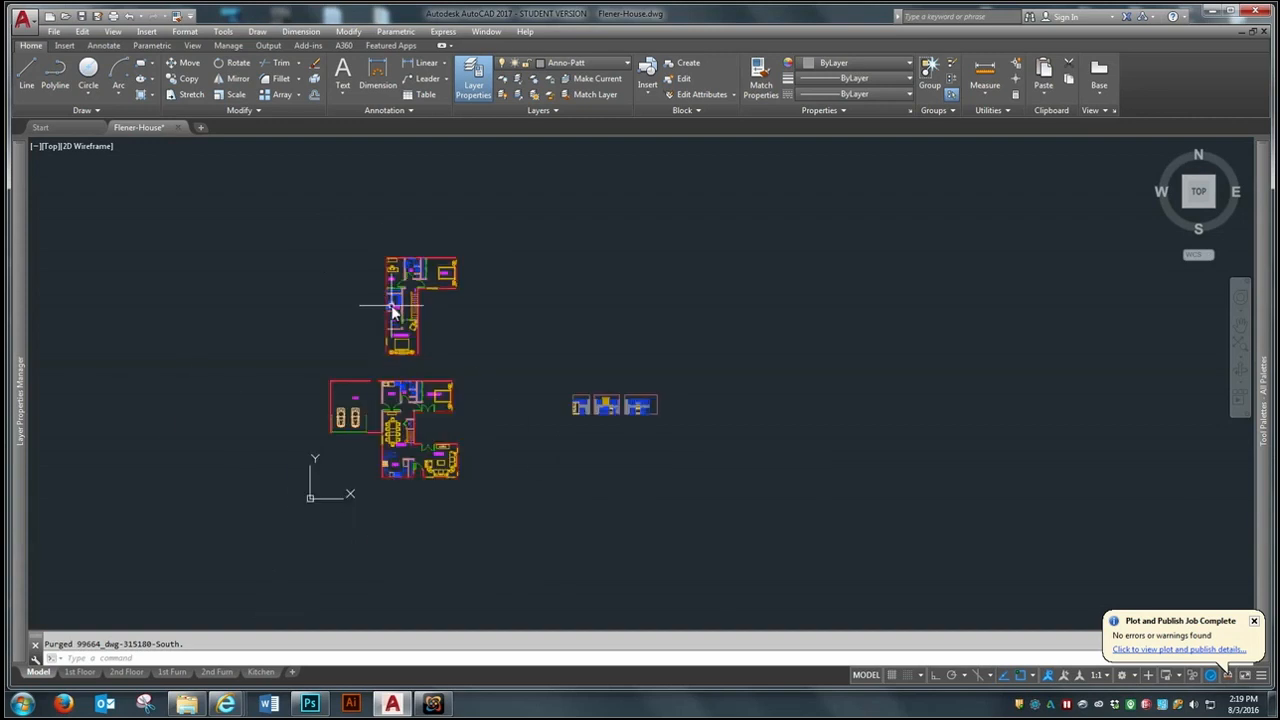
scroll(392, 312, up, 2)
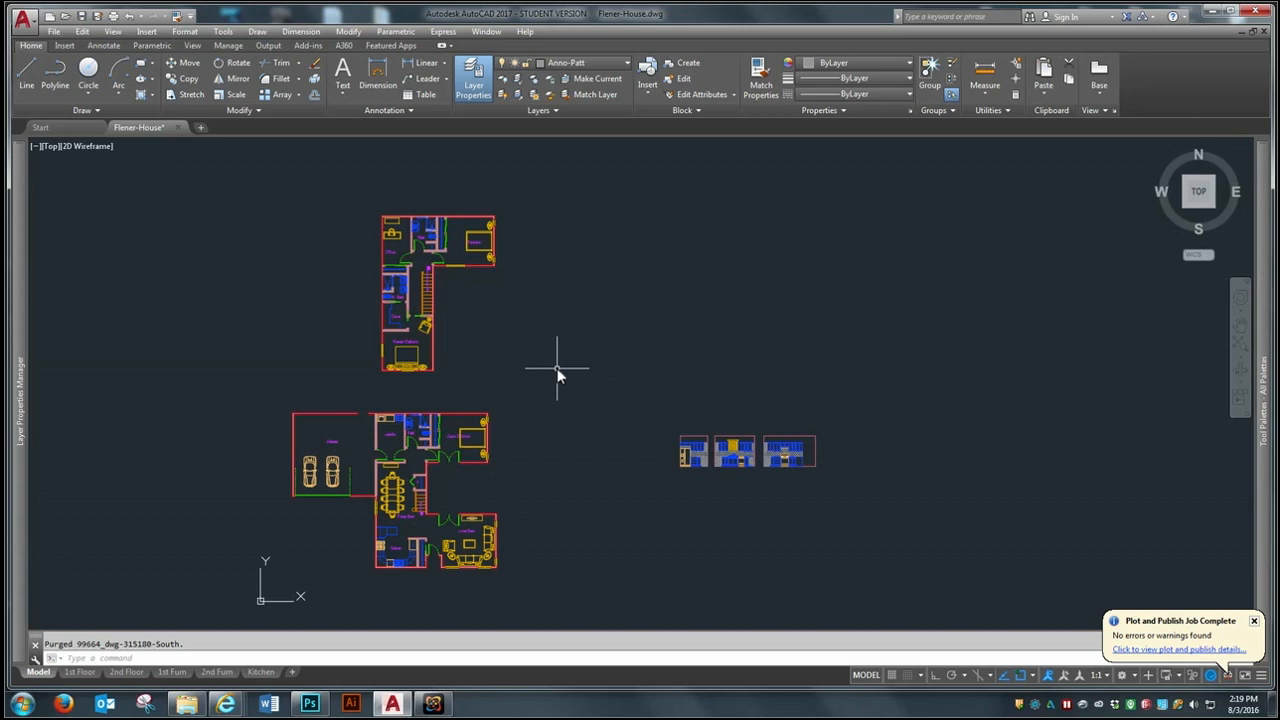
- Audit the drawing with fixing of detected errors enabled
text(AUDIT)
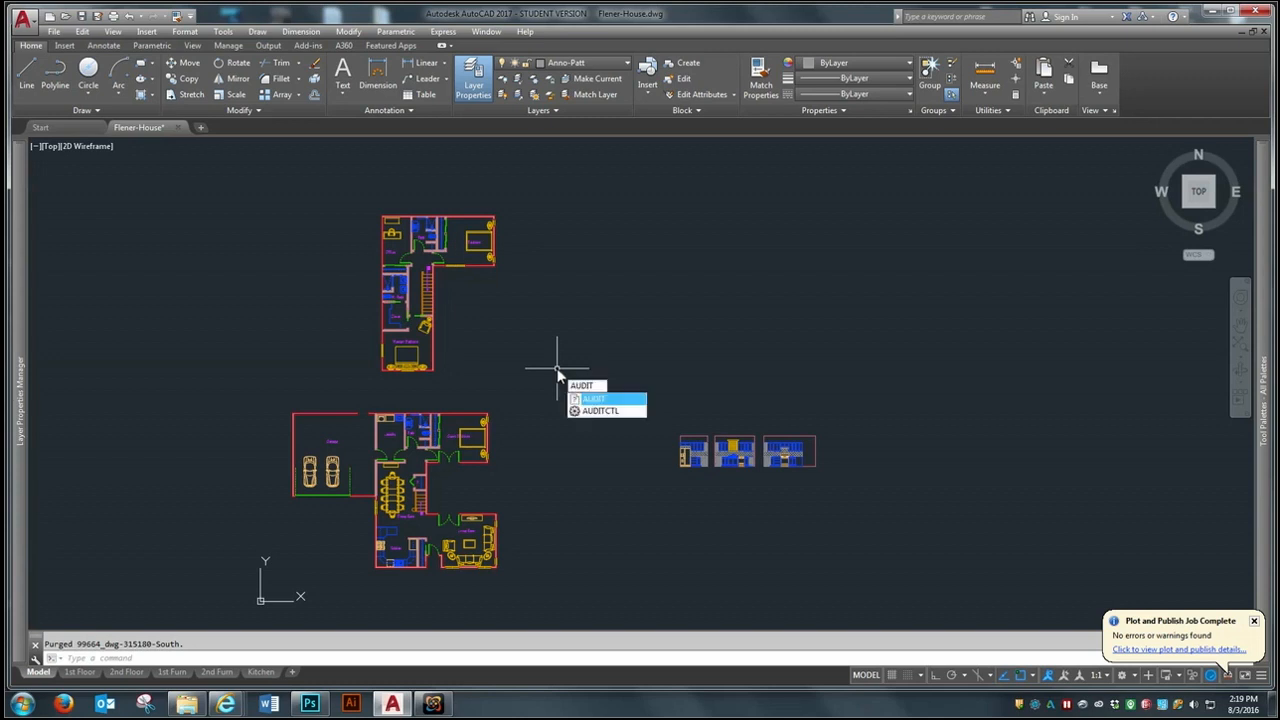
key(Return)
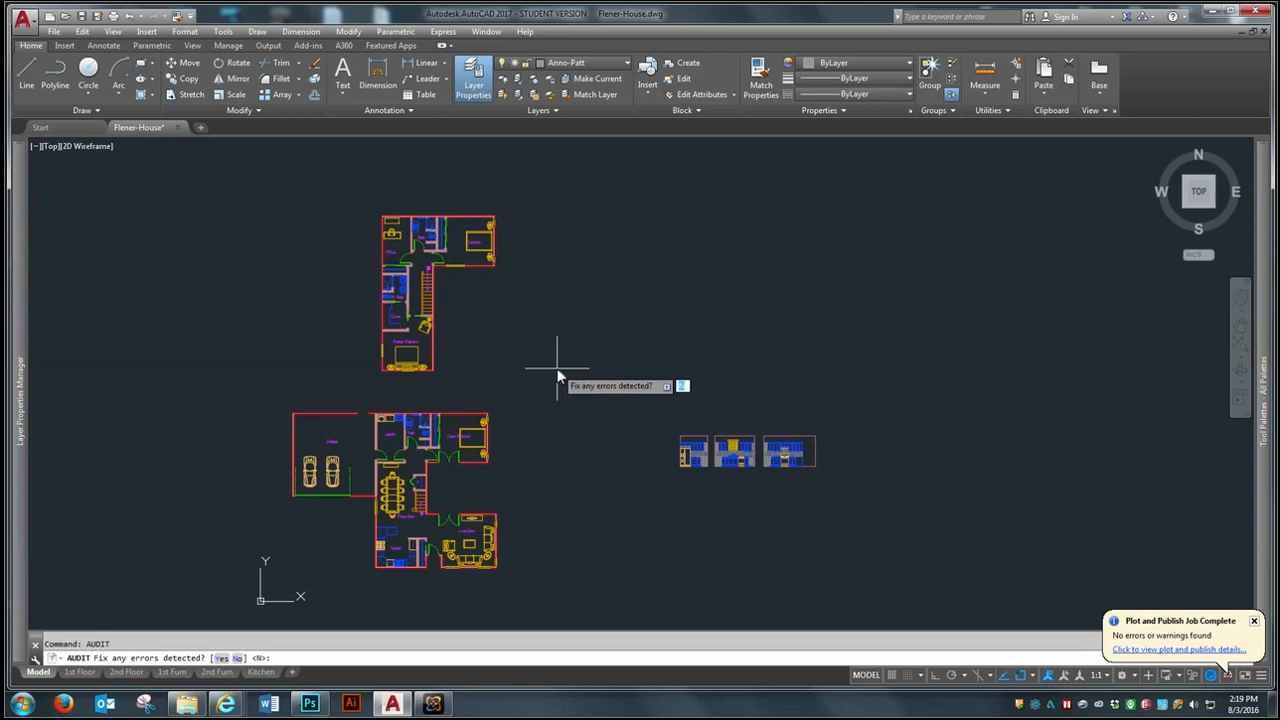
text(y)
key(Return)
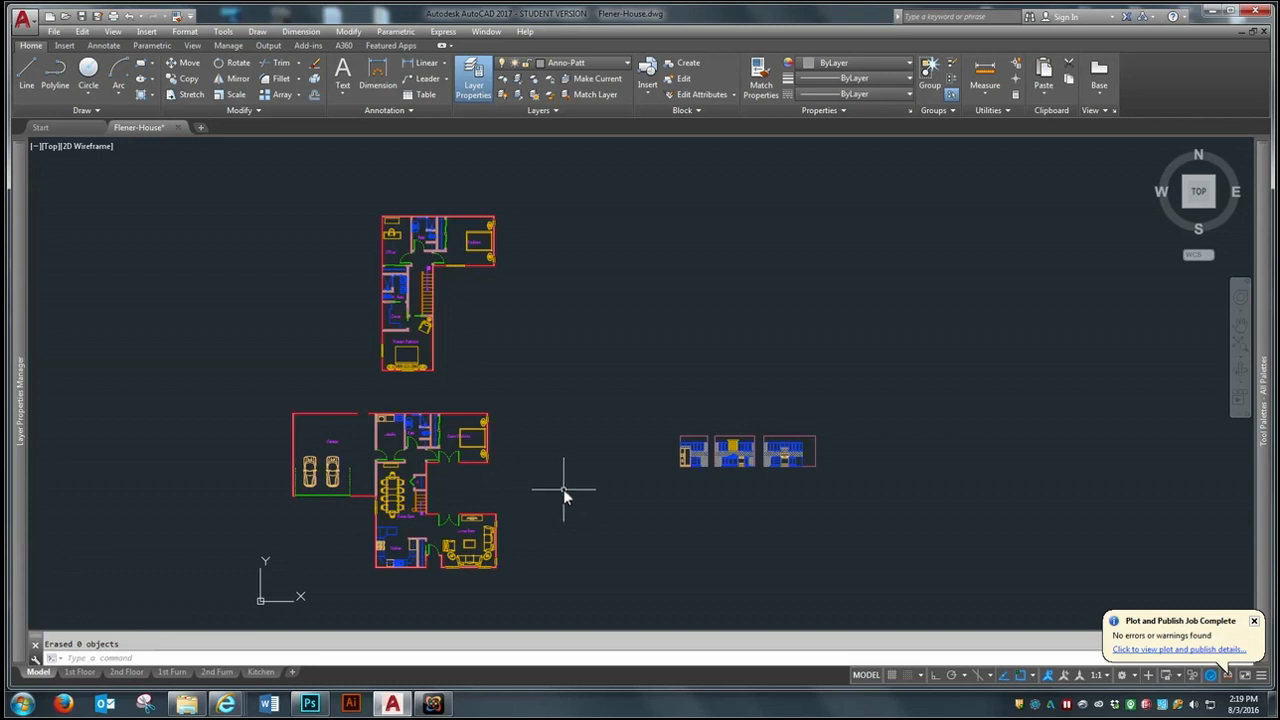
scroll(563, 489, down, 3)
scroll(563, 489, up, 3)
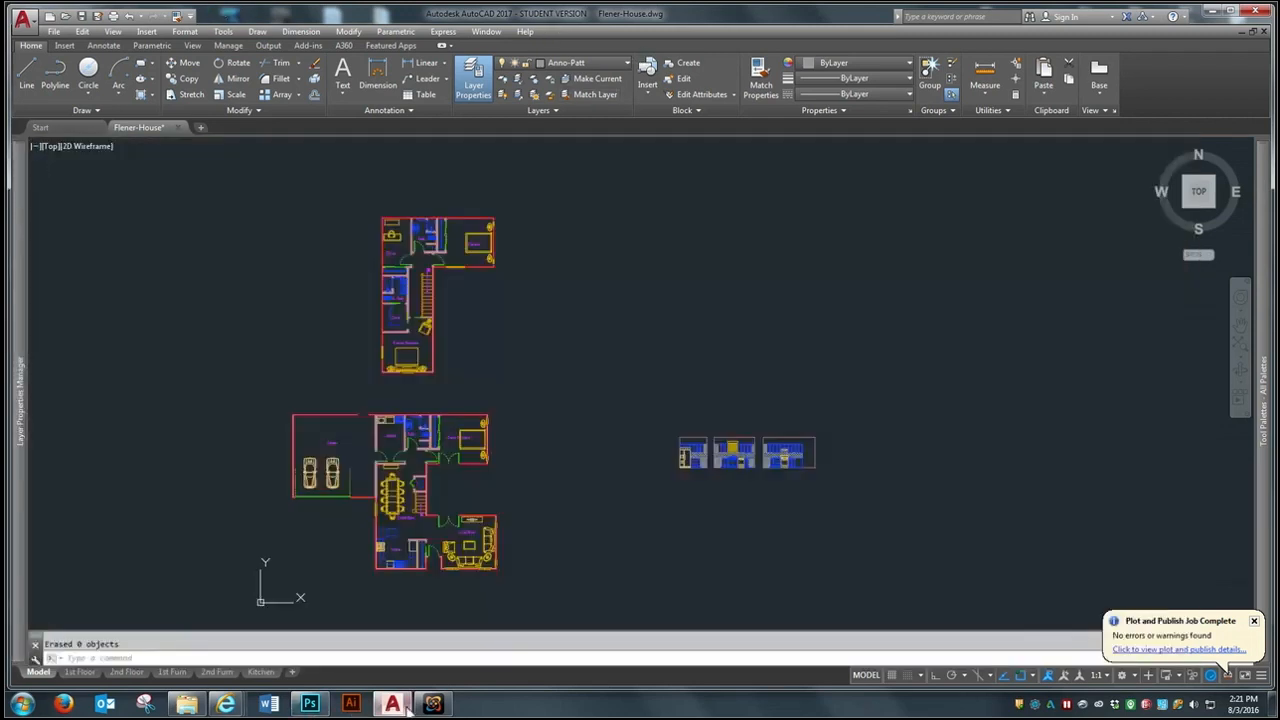
click(432, 704)
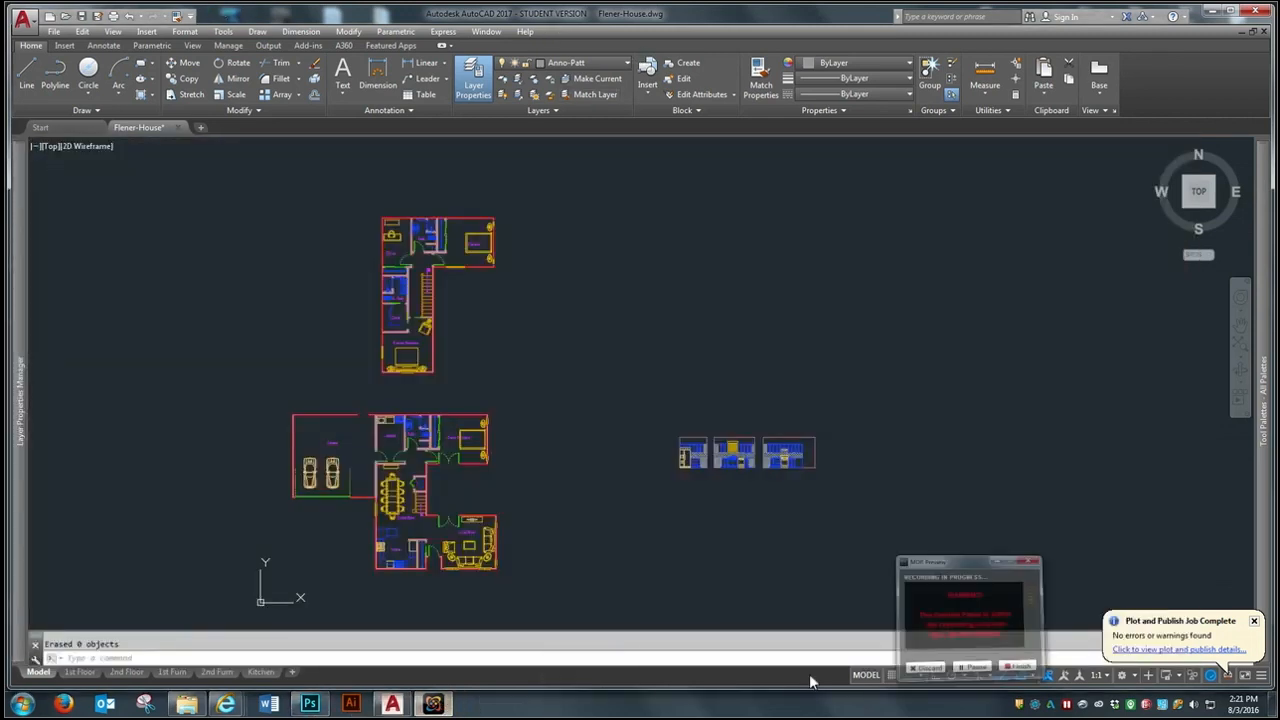